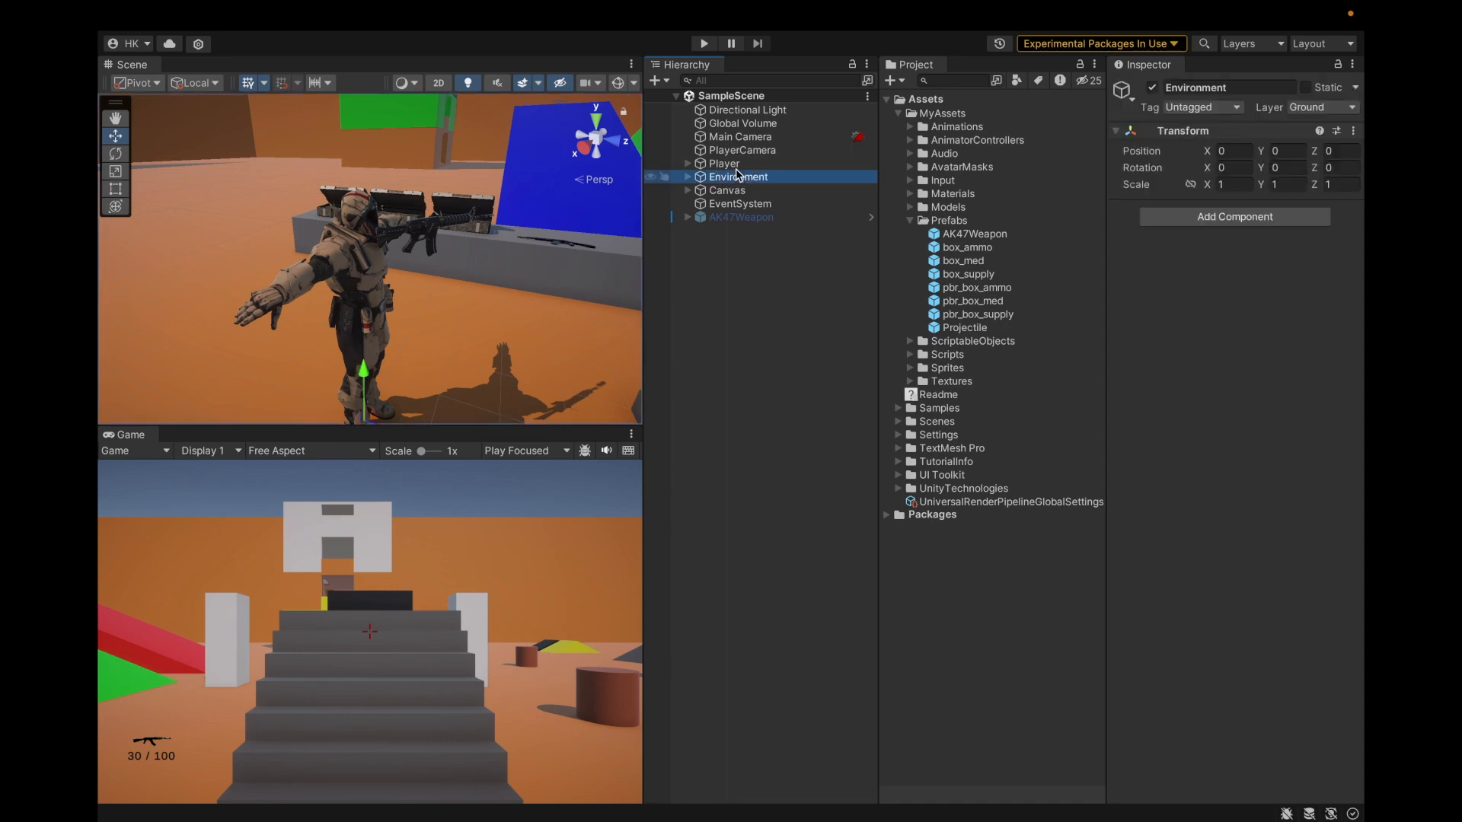
Step: Select the AR18 weapon Mesh, save the project, and open a resized Animation window on its Idle clip
{"action": "left_click", "coordinate": [467, 276]}
{"action": "left_click_drag", "start_coordinate": [467, 272], "coordinate": [229, 269], "text": "alt"}
{"action": "left_click", "coordinate": [163, 14]}
{"action": "mouse_move", "coordinate": [236, 15]}
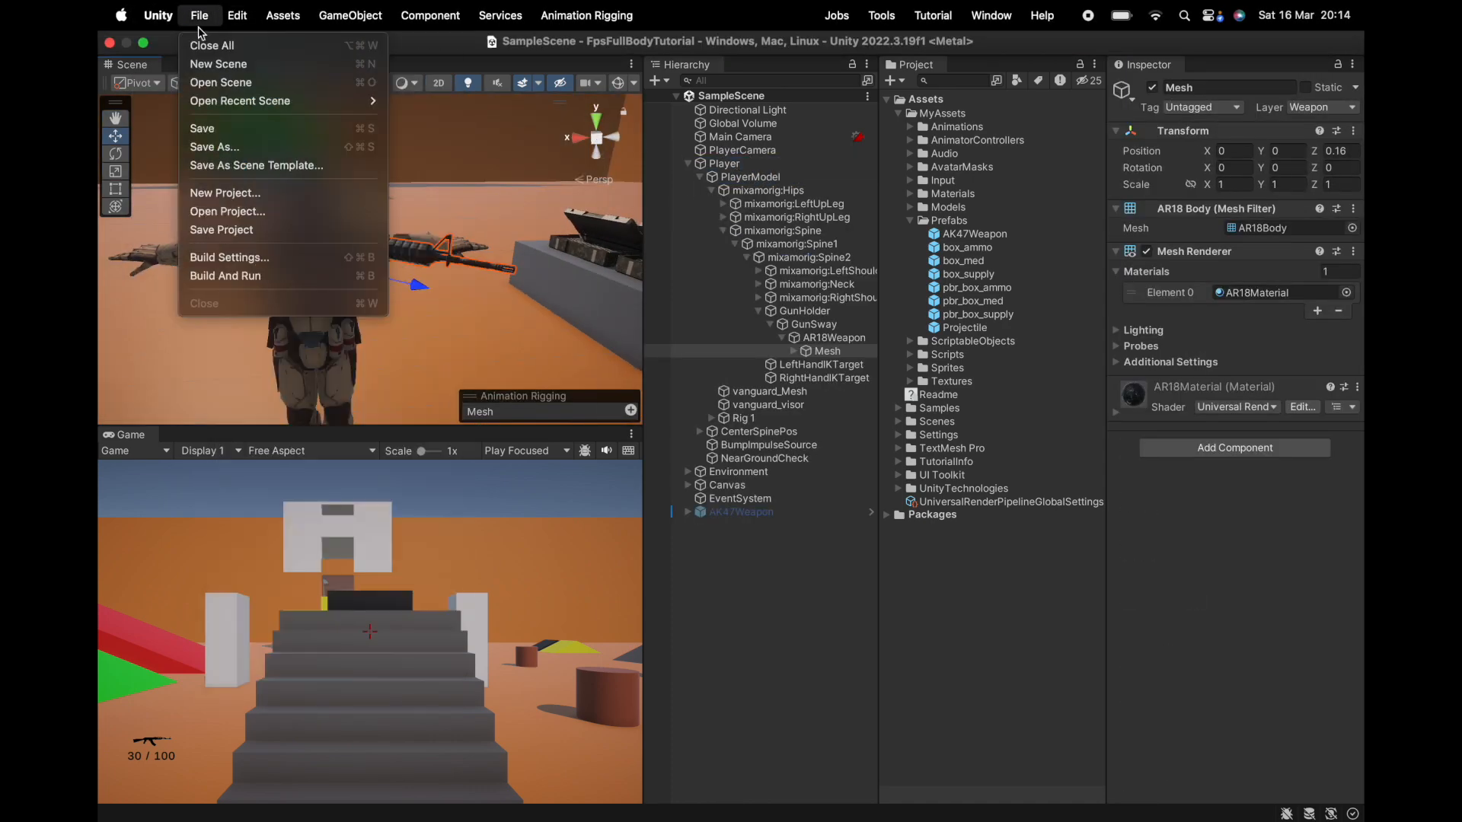
{"action": "left_click", "coordinate": [228, 228]}
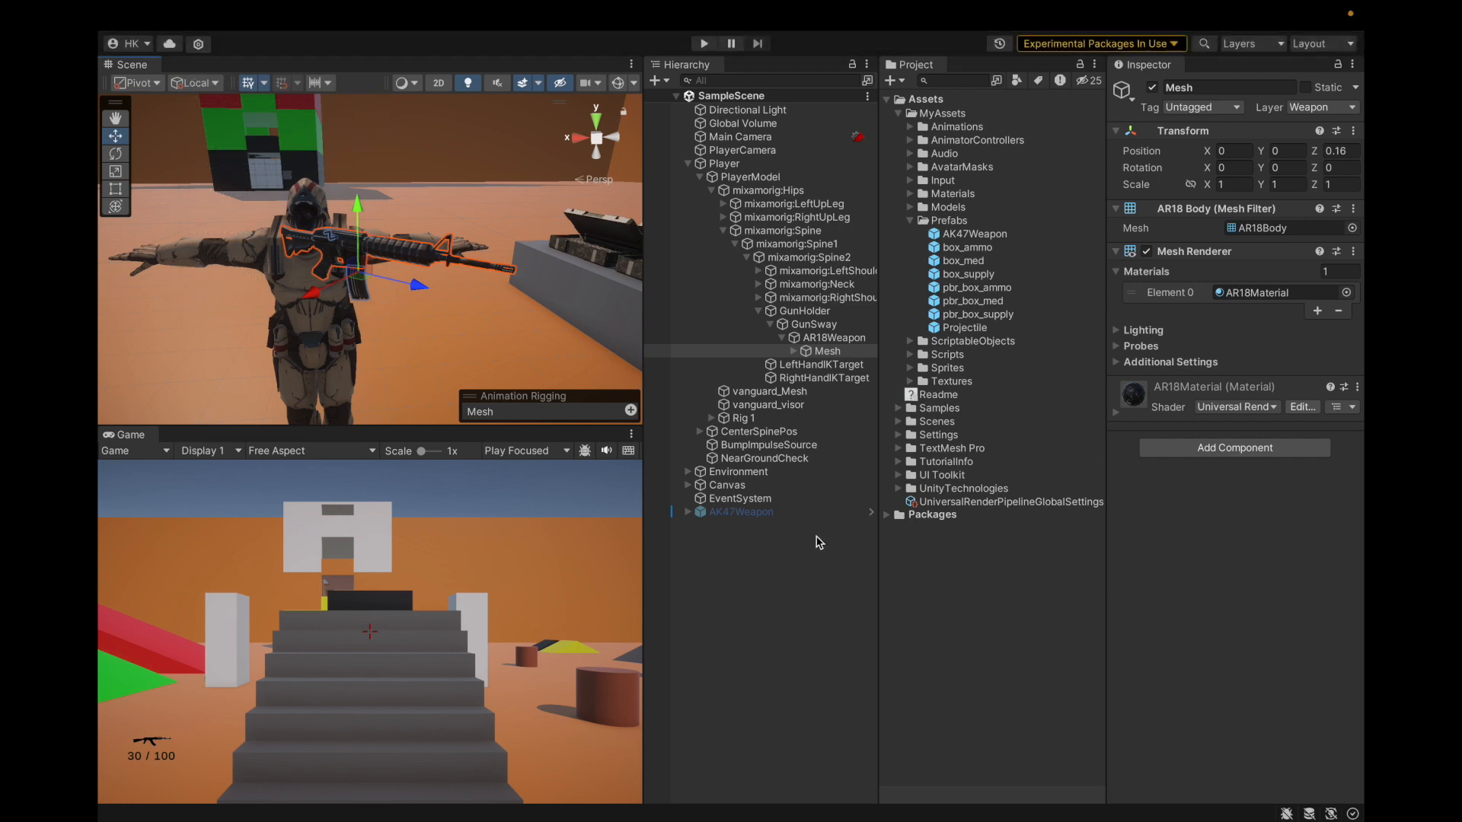
{"action": "key", "text": "super+6"}
{"action": "left_click_drag", "start_coordinate": [1048, 467], "coordinate": [911, 481]}
Step: Load the Reload clip and scrub its Mesh rotation track to frame 132
{"action": "left_click", "coordinate": [856, 349]}
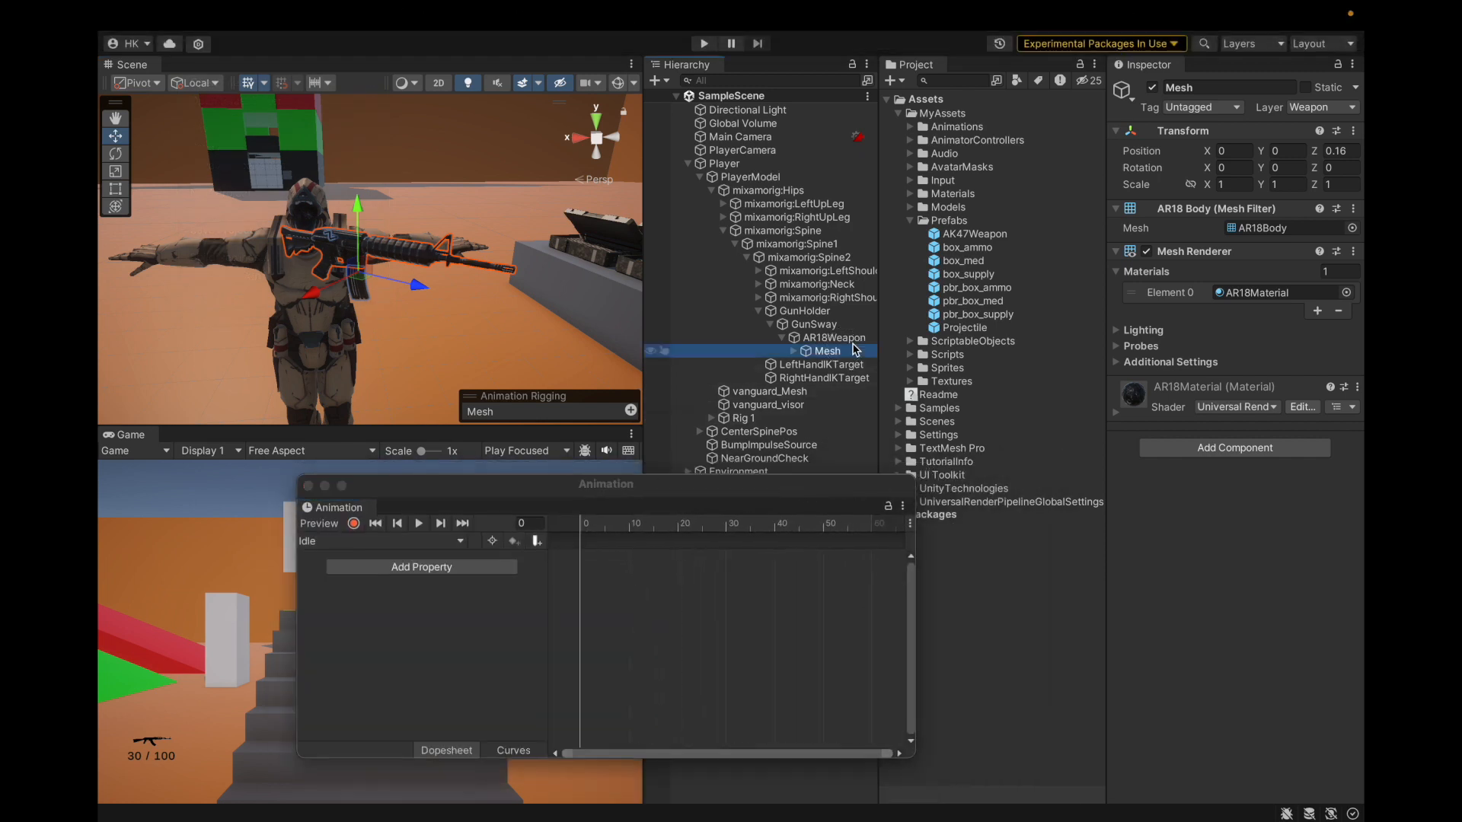
{"action": "key", "text": "Up"}
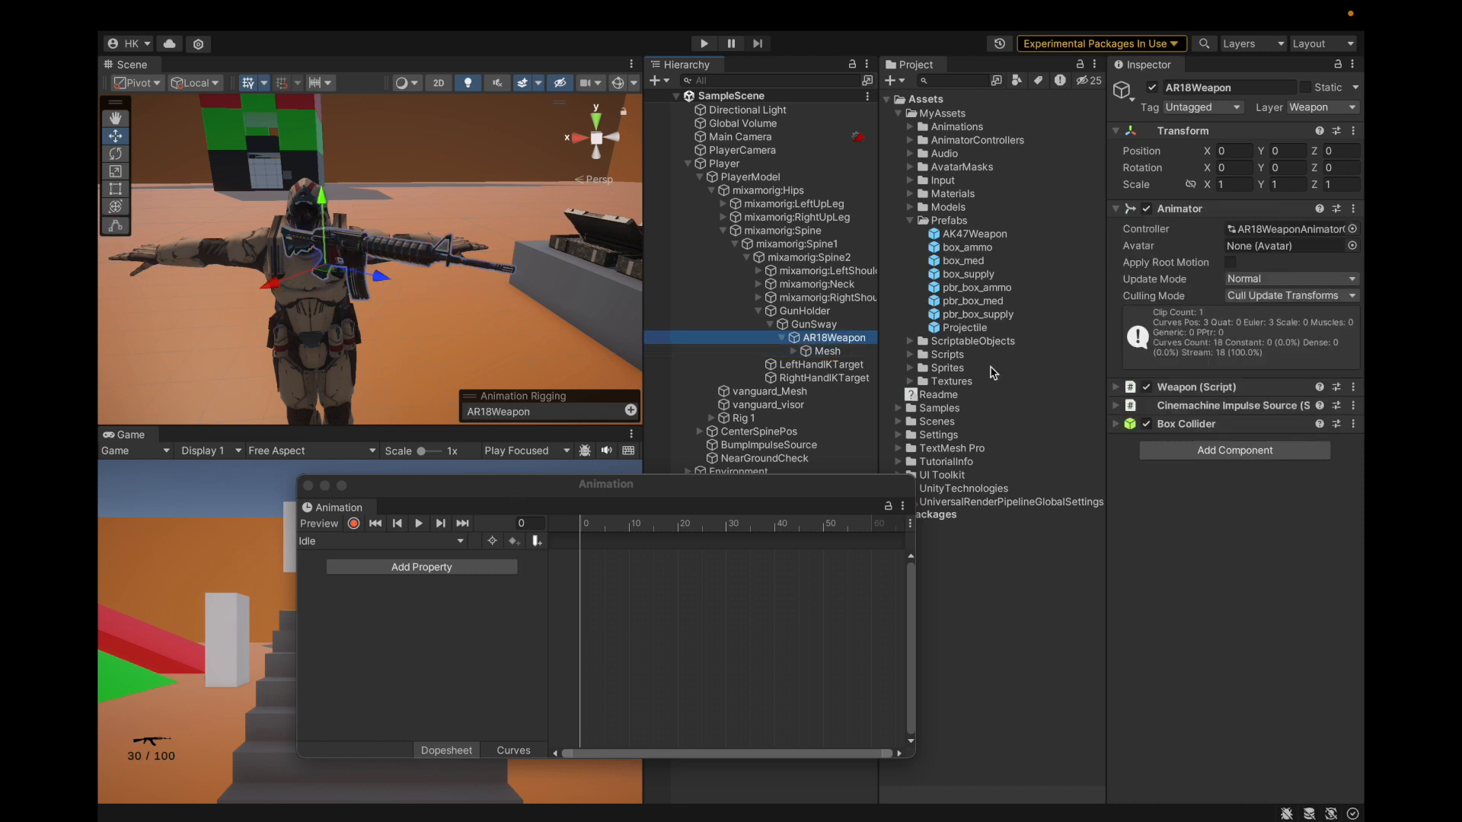
{"action": "key", "text": "Left"}
{"action": "left_click", "coordinate": [339, 541]}
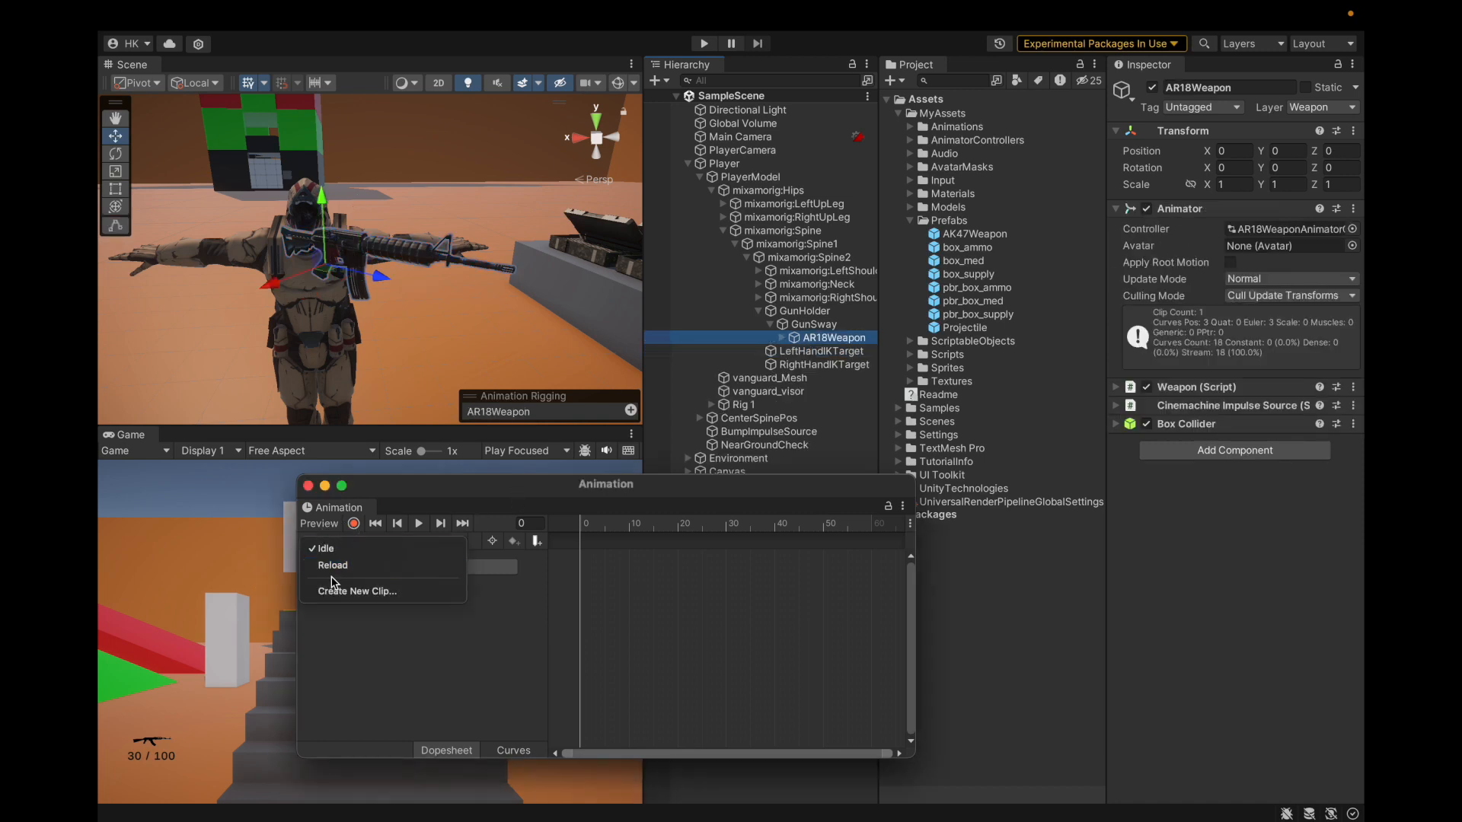
{"action": "left_click", "coordinate": [338, 568]}
{"action": "left_click", "coordinate": [364, 579]}
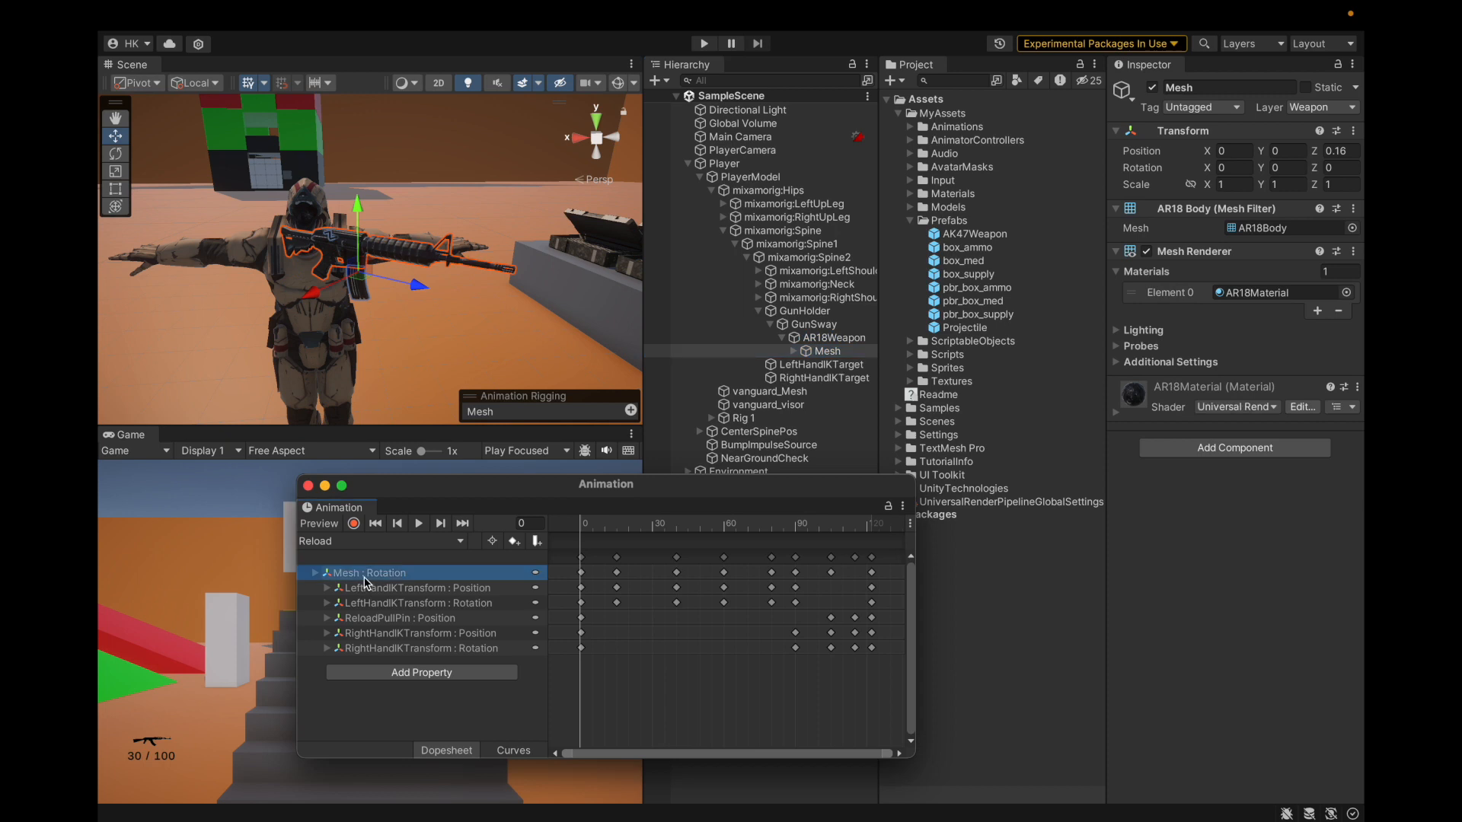
{"action": "key", "text": "Right"}
{"action": "left_click_drag", "start_coordinate": [585, 523], "coordinate": [448, 613]}
{"action": "left_click", "coordinate": [316, 574]}
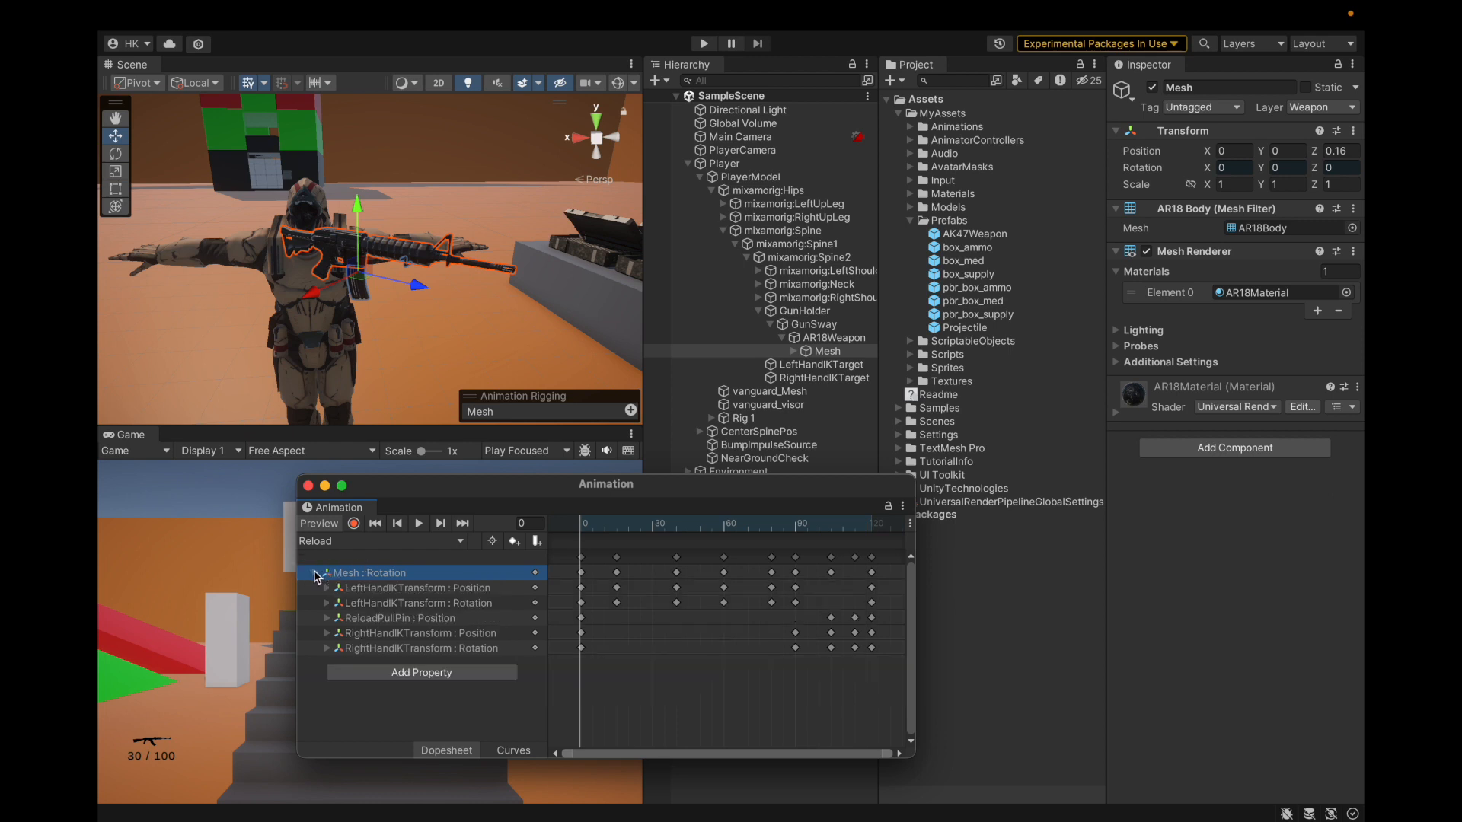
Step: Expand the LeftHandIKTransform position and rotation curves, widen the Inspector, and enable preview
{"action": "left_click", "coordinate": [332, 591]}
{"action": "left_click", "coordinate": [326, 589]}
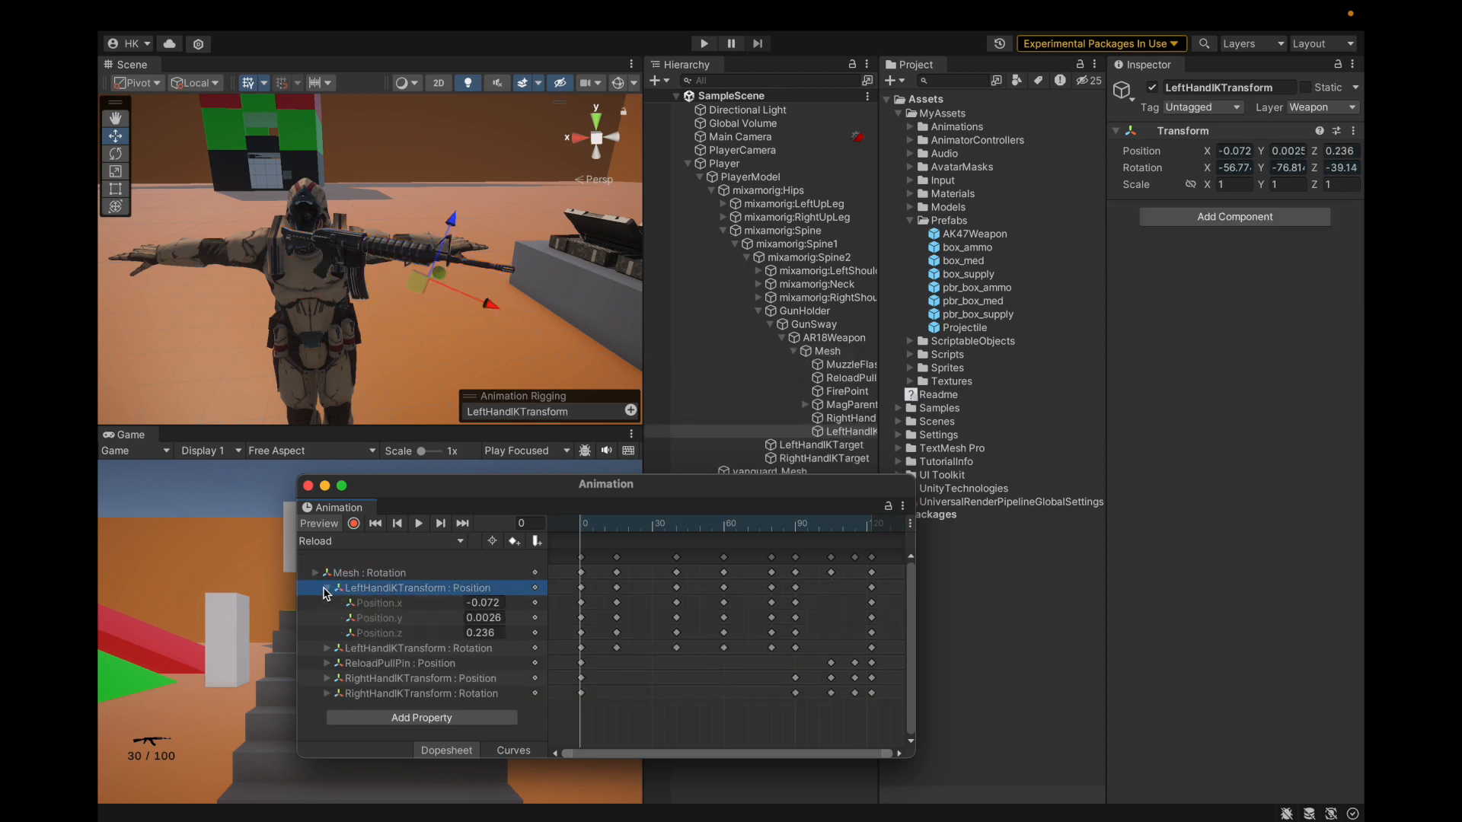
{"action": "left_click", "coordinate": [328, 649]}
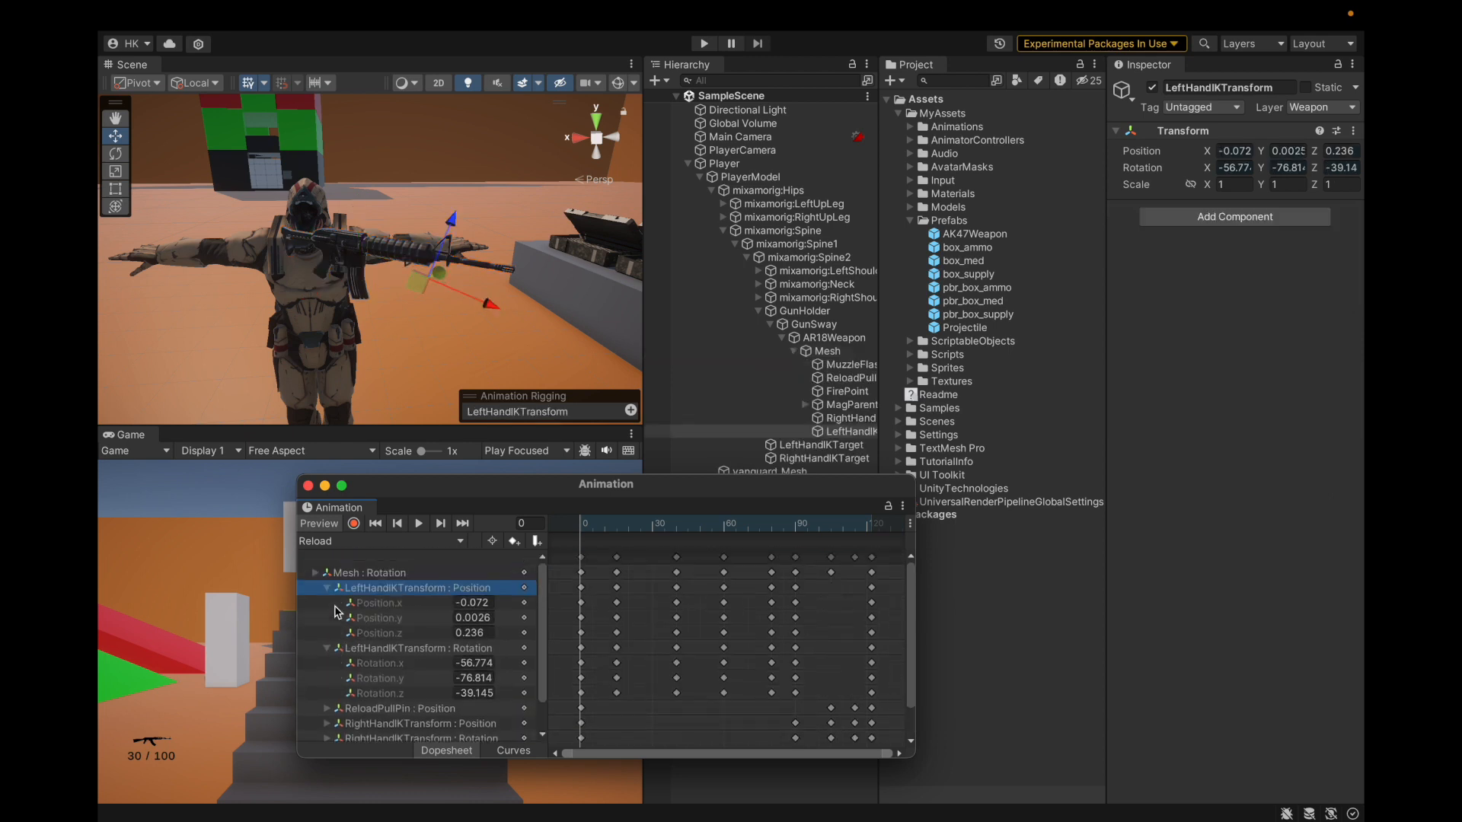
{"action": "left_click_drag", "start_coordinate": [1107, 247], "coordinate": [938, 283]}
{"action": "left_click", "coordinate": [324, 523]}
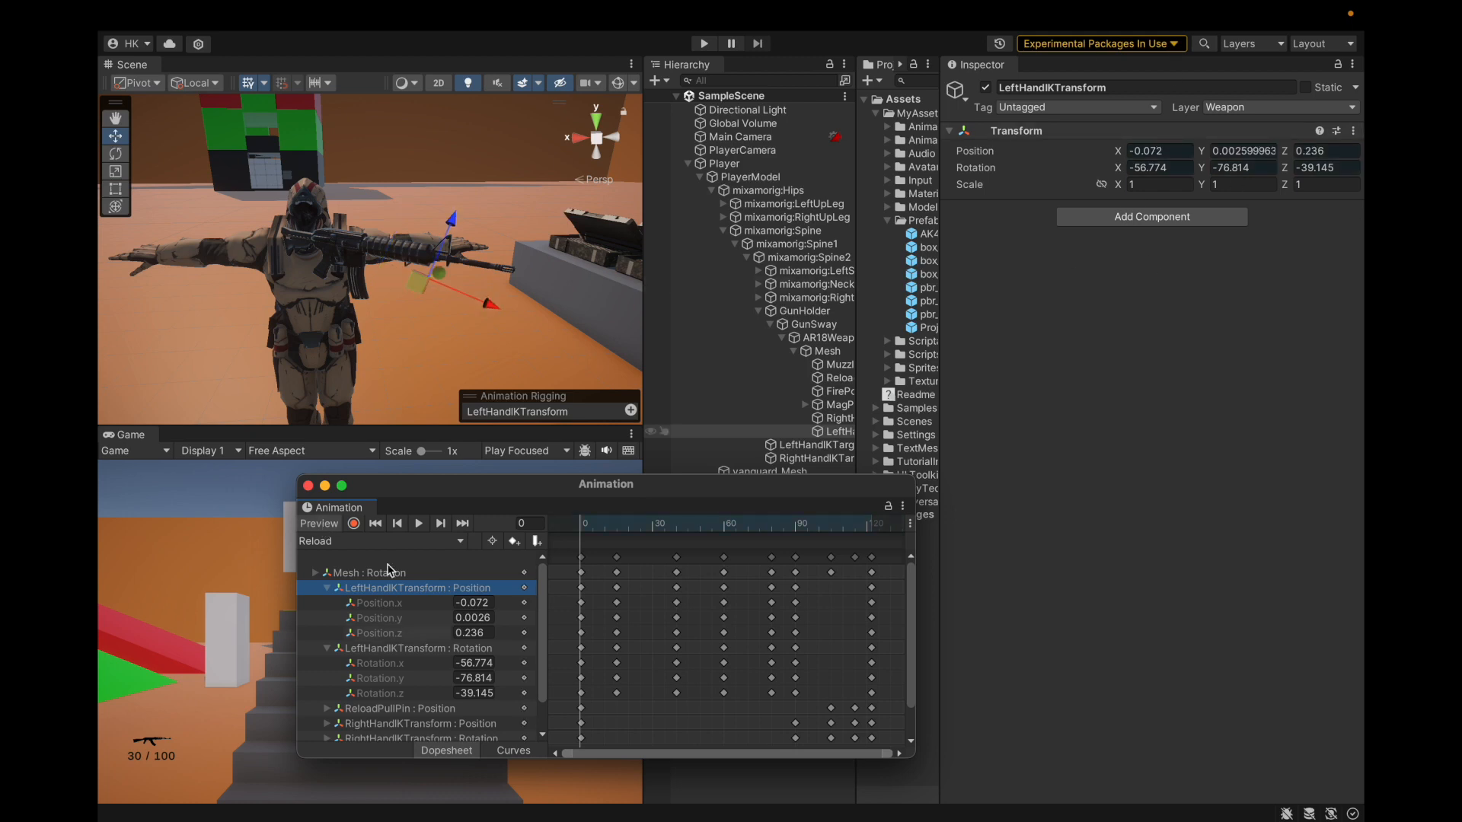
Step: Turn off the preview and re-expand the left-hand IK position curves
{"action": "left_click", "coordinate": [316, 523]}
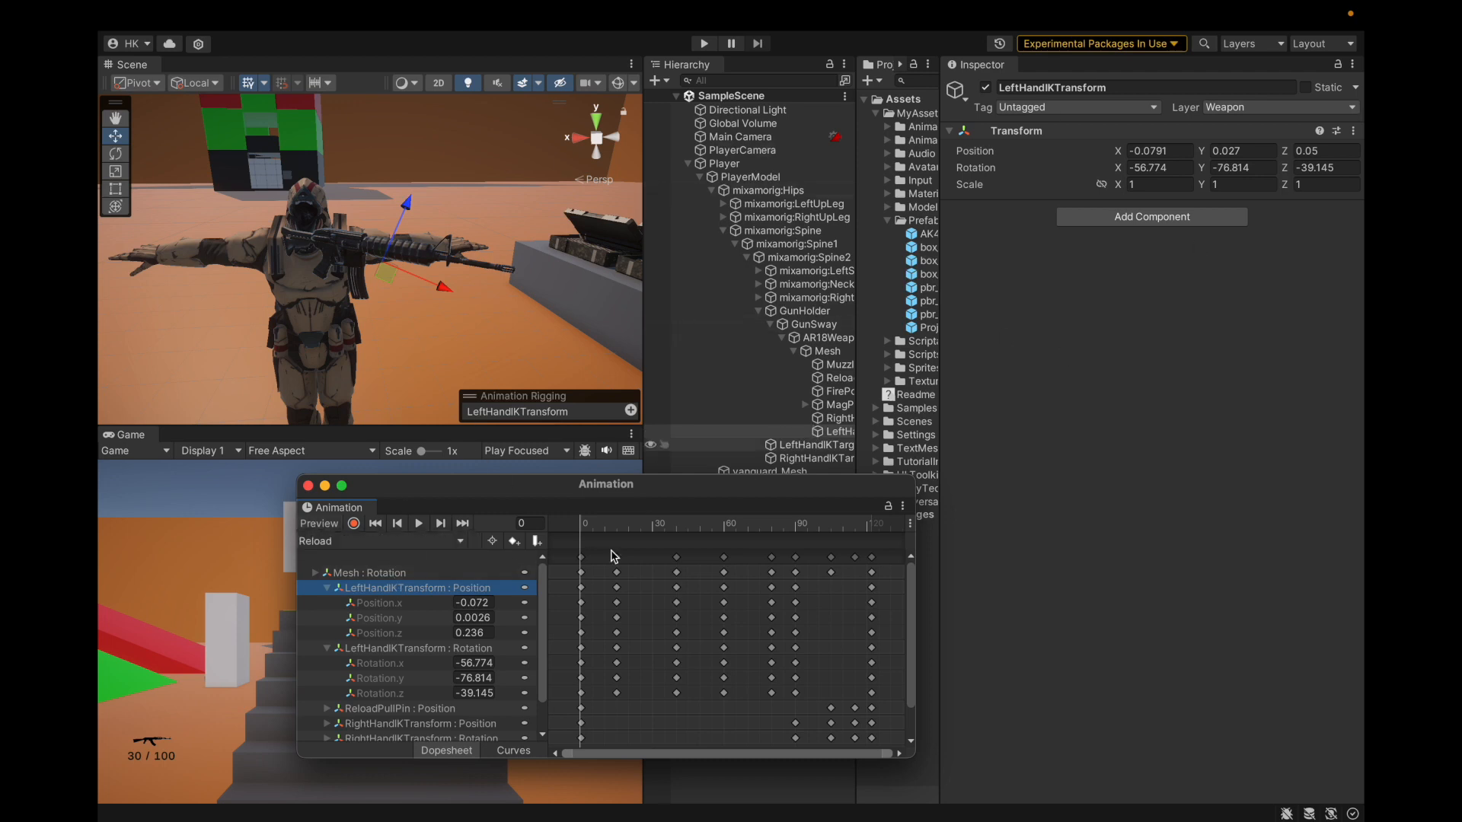
{"action": "key", "text": "Left"}
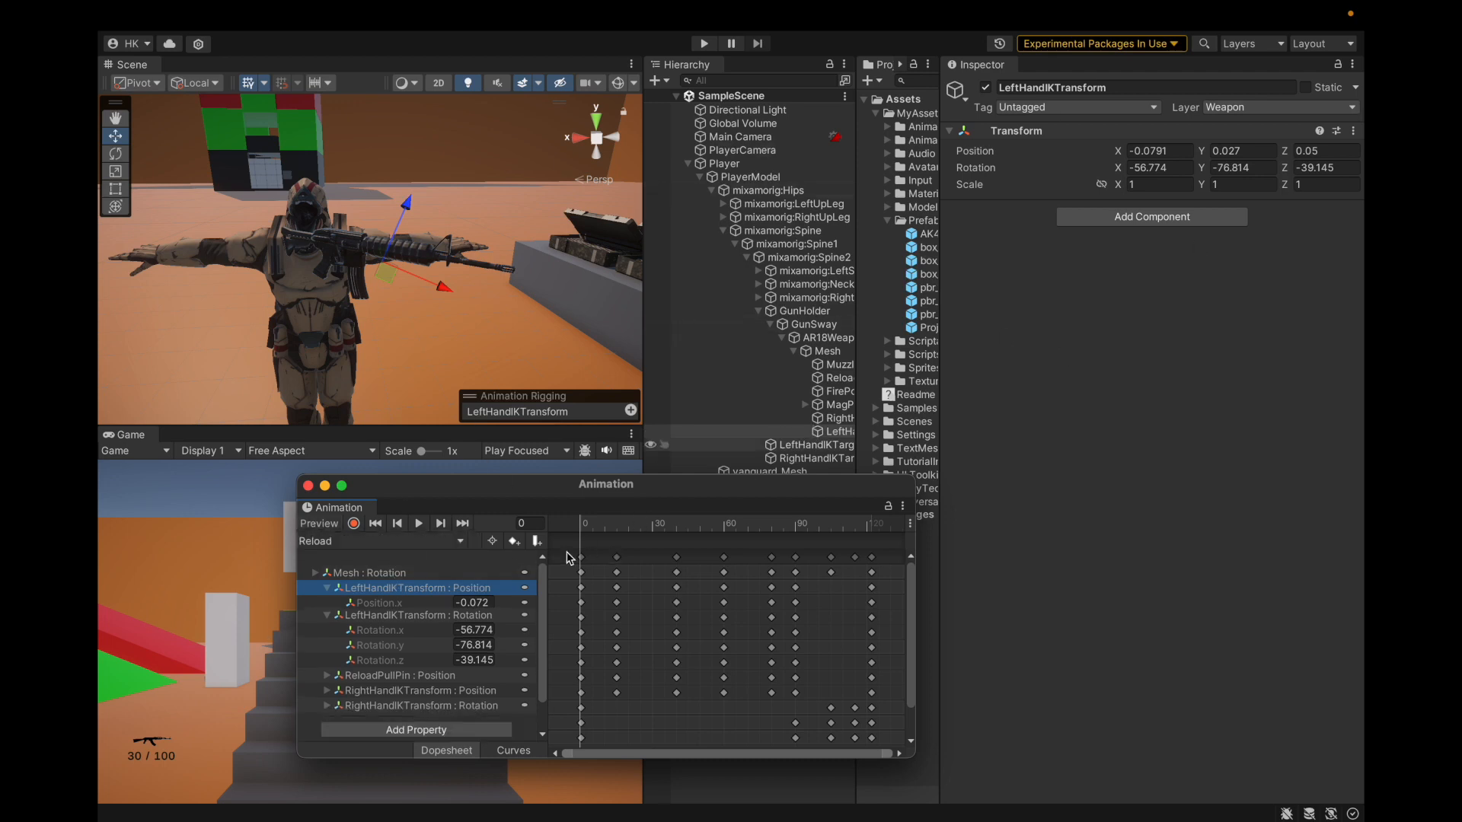
{"action": "key", "text": "Down"}
{"action": "key", "text": "Left"}
{"action": "key", "text": "Up"}
{"action": "key", "text": "Right"}
{"action": "key", "text": "Left"}
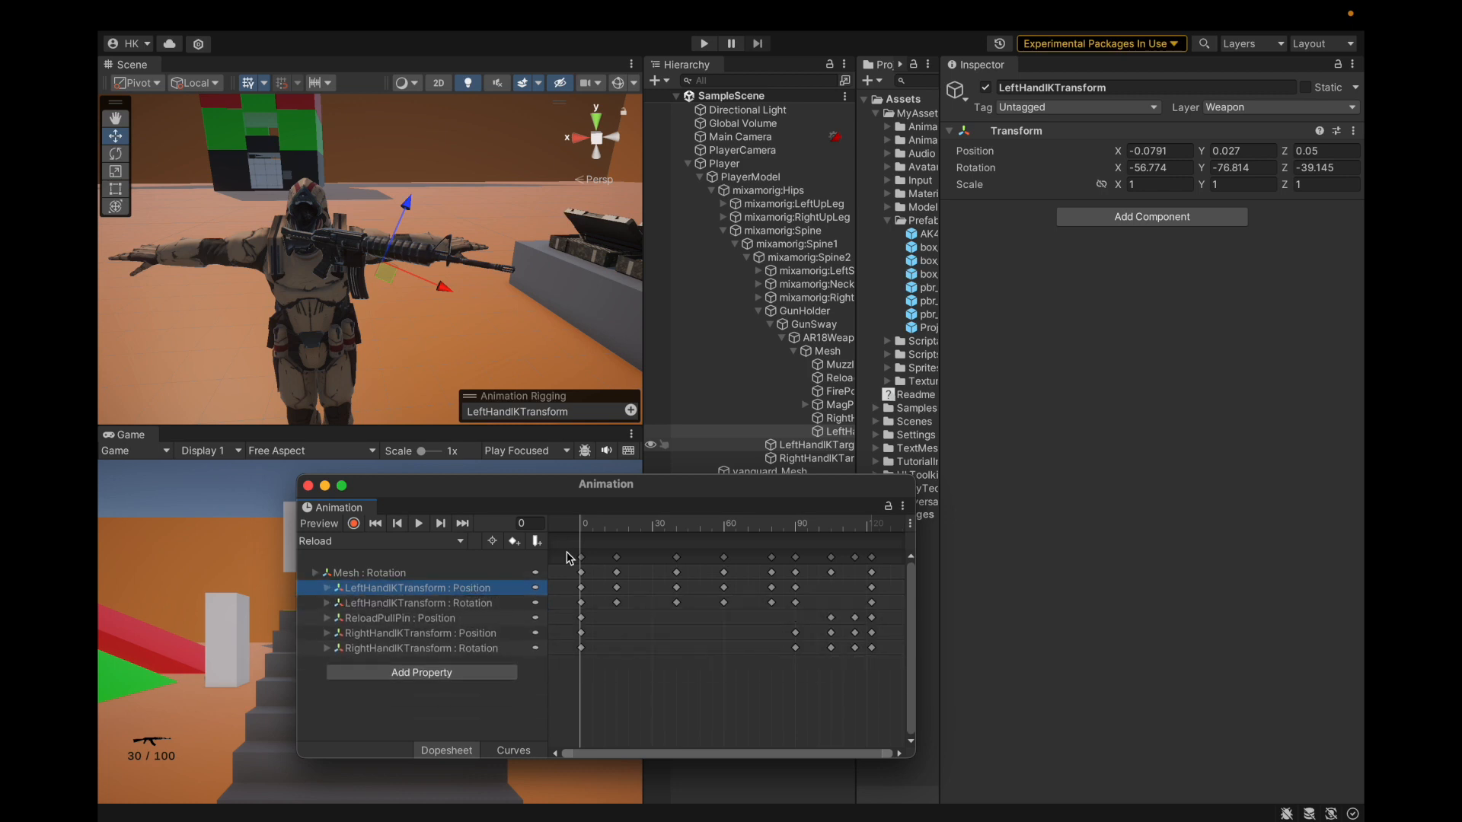
{"action": "key", "text": "Right"}
{"action": "key", "text": "Left"}
{"action": "key", "text": "Right"}
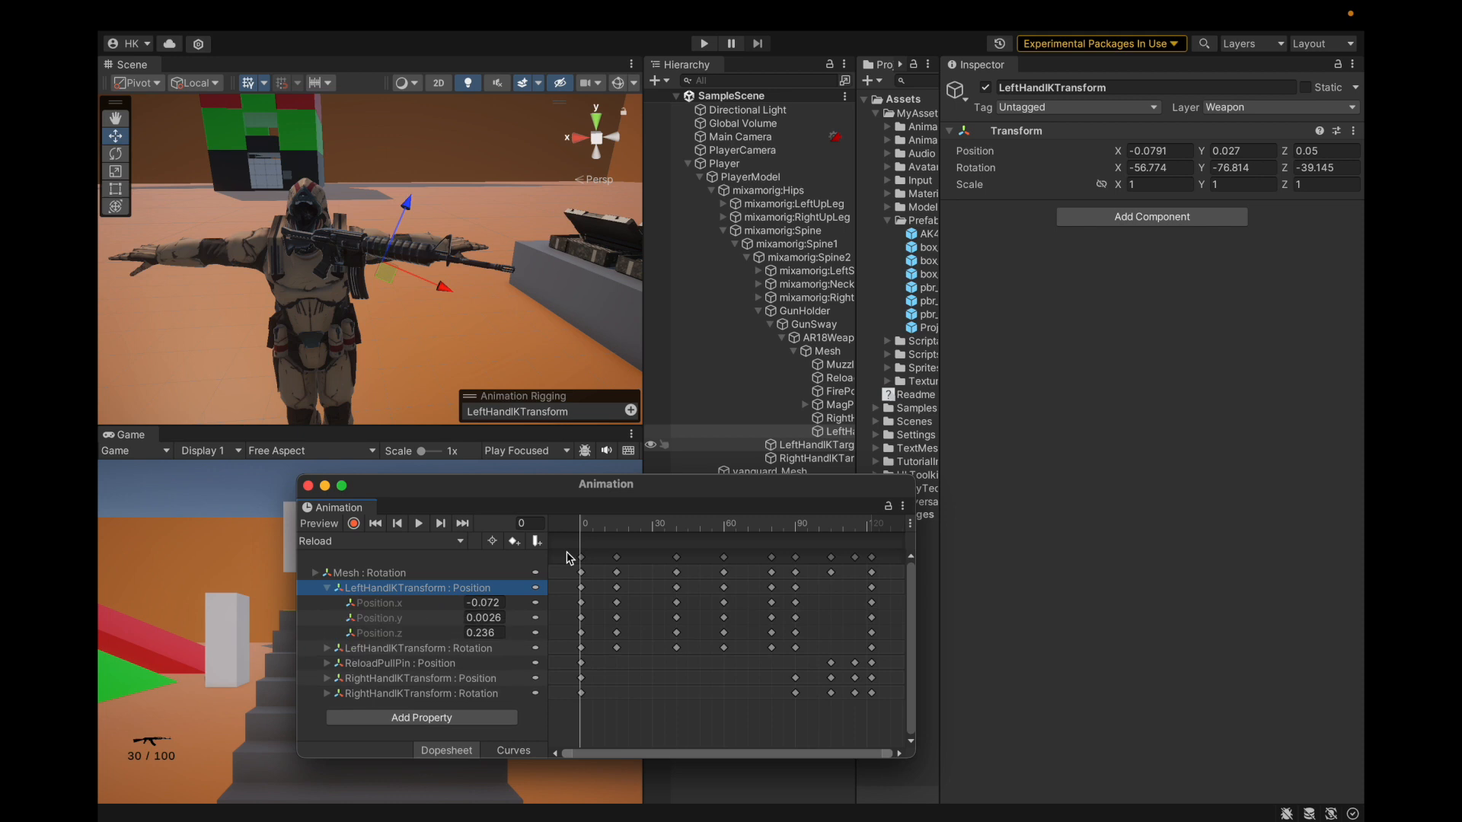
Step: Set the opening left-hand IK key to Position.x -0.0791 and Position.y 0.027
{"action": "left_click", "coordinate": [488, 603]}
{"action": "left_click", "coordinate": [361, 589]}
{"action": "left_click", "coordinate": [1181, 149]}
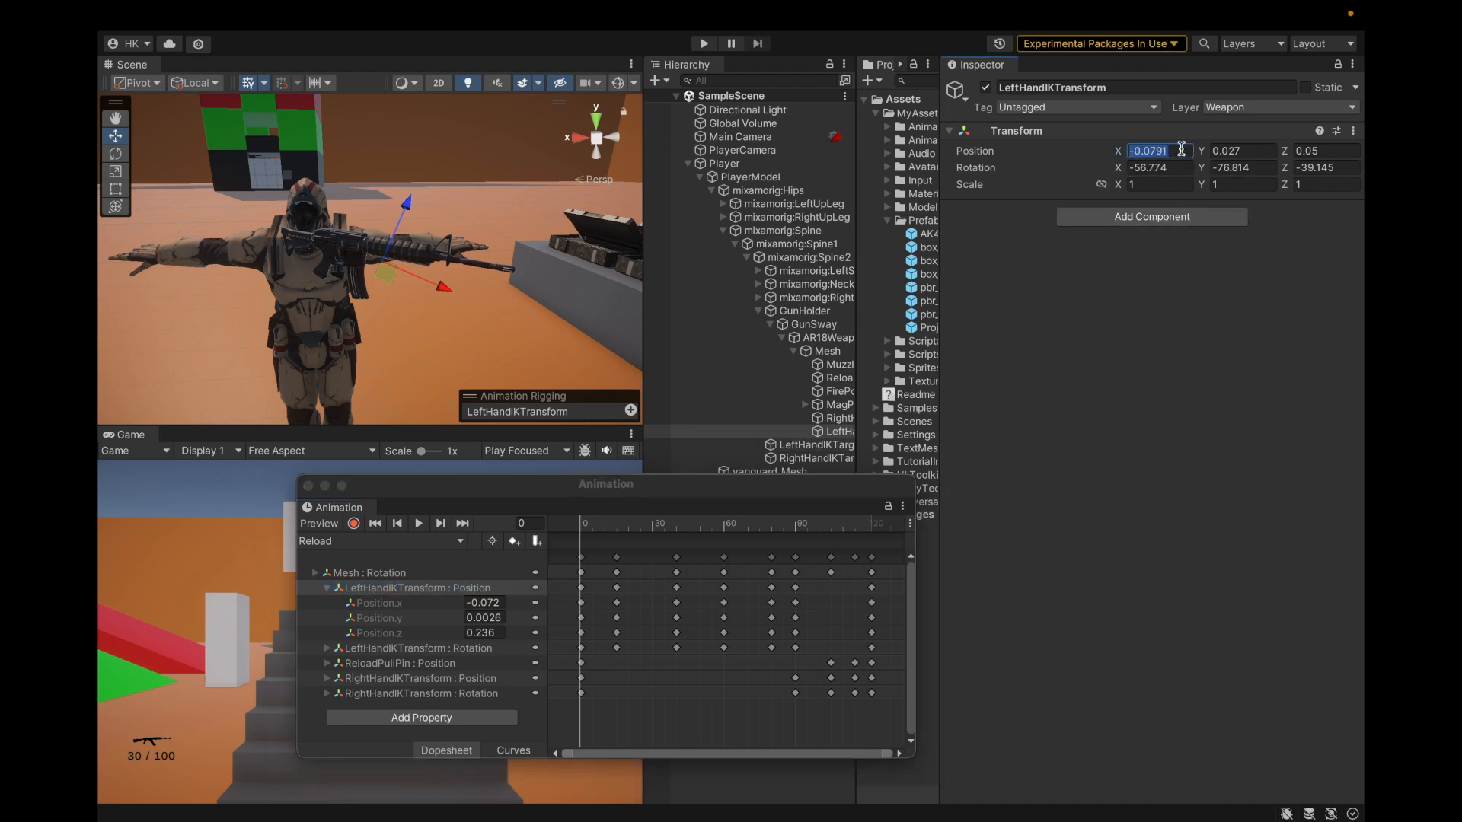
{"action": "left_click", "coordinate": [496, 603]}
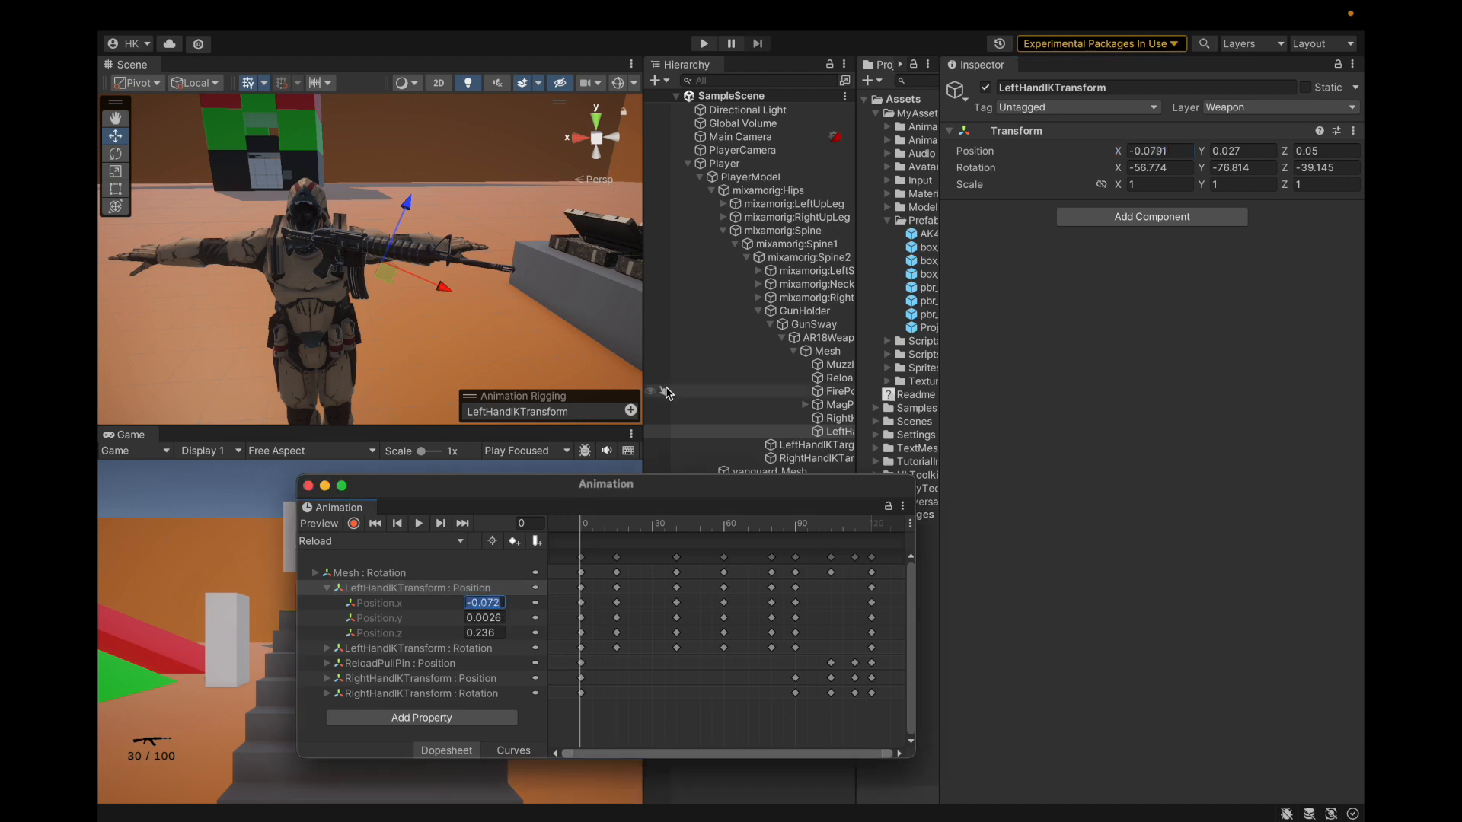
{"action": "left_click", "coordinate": [1223, 166]}
{"action": "left_click", "coordinate": [1225, 152]}
{"action": "key", "text": "ctrl+c"}
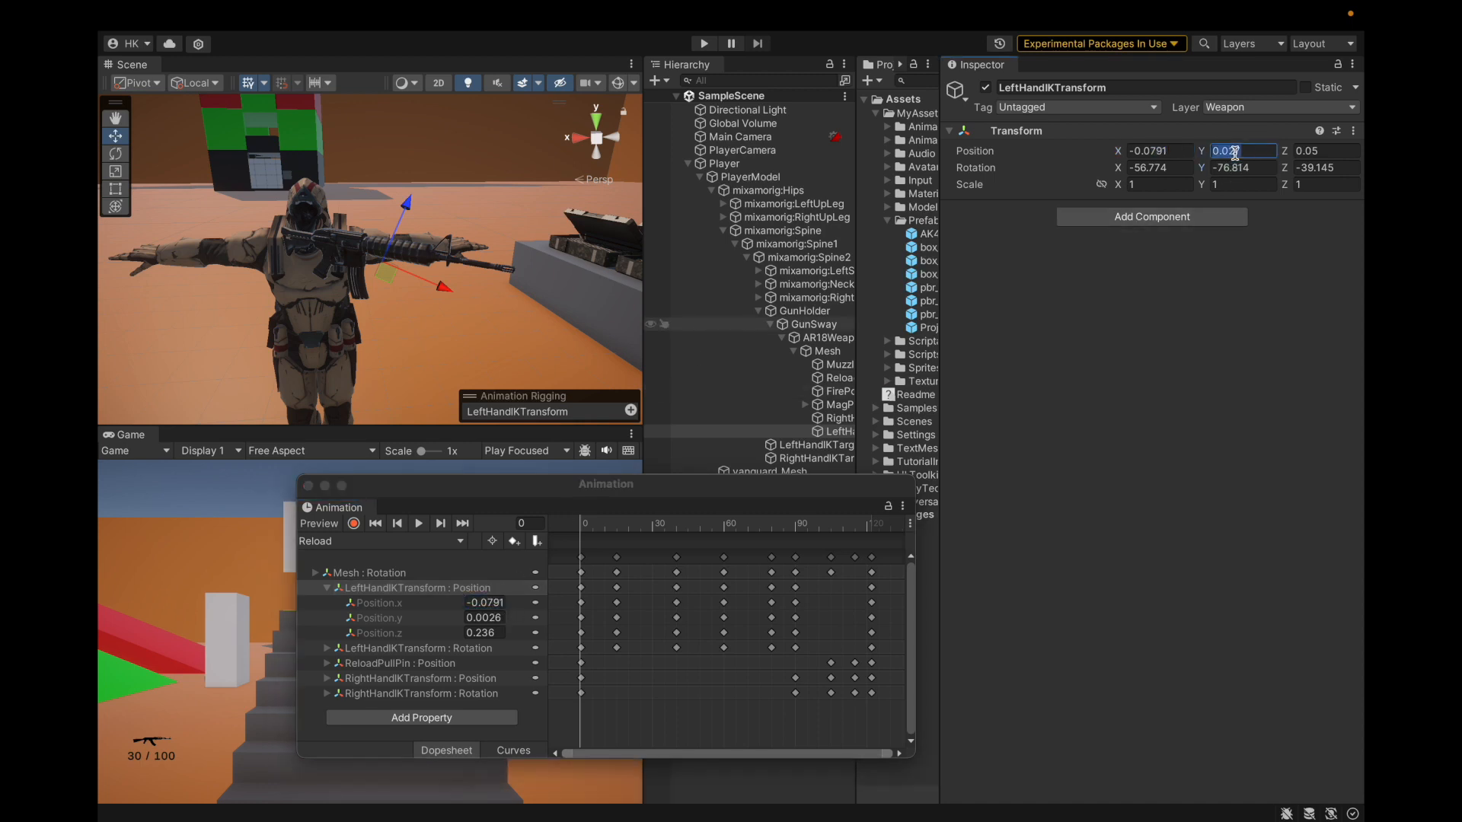
{"action": "left_click", "coordinate": [495, 617]}
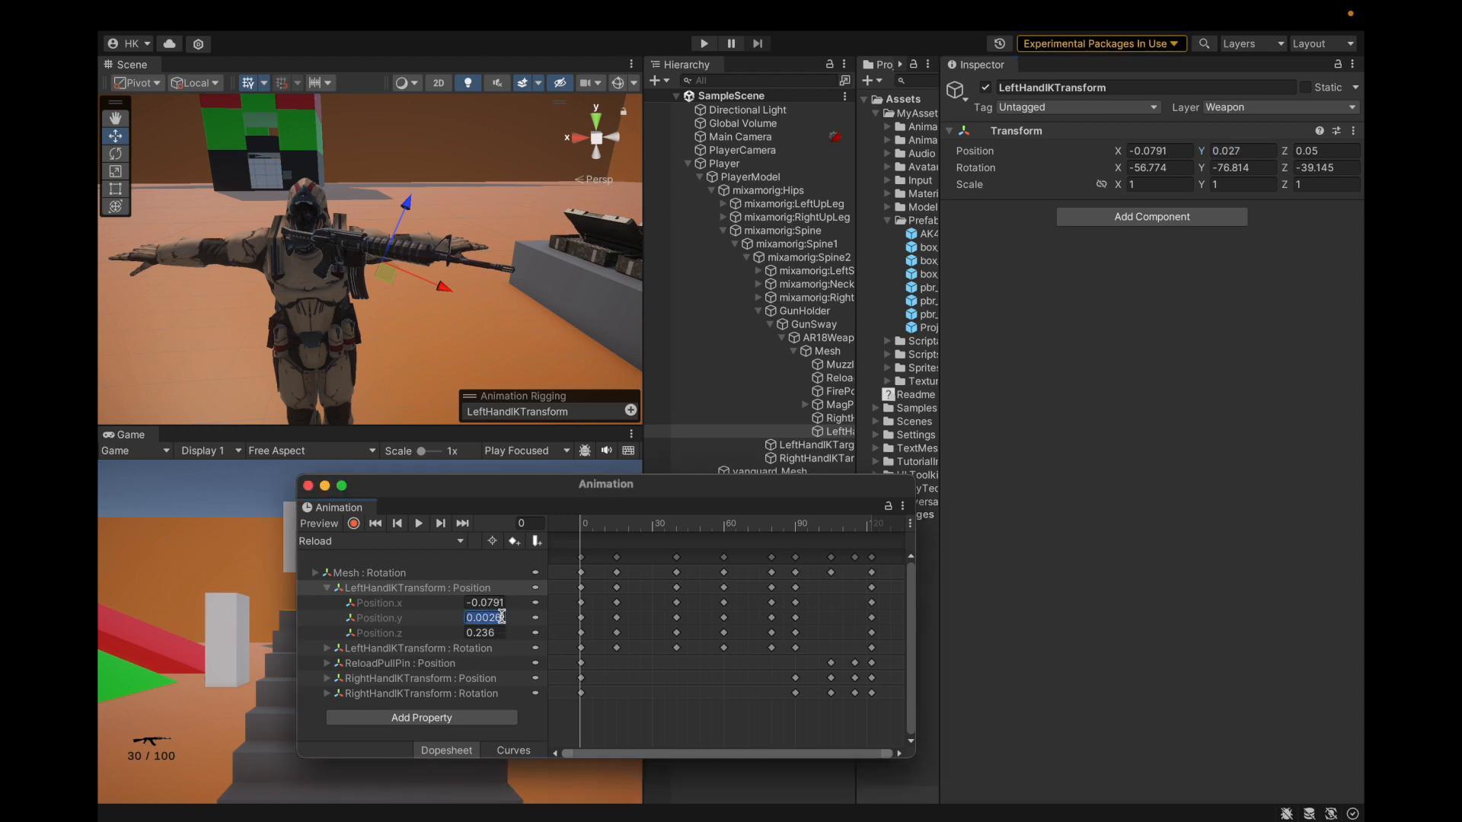
{"action": "key", "text": "ctrl+v"}
Step: Widen the panels, save the project, re-enable preview and scrub toward frame 90
{"action": "left_click_drag", "start_coordinate": [857, 432], "coordinate": [944, 437]}
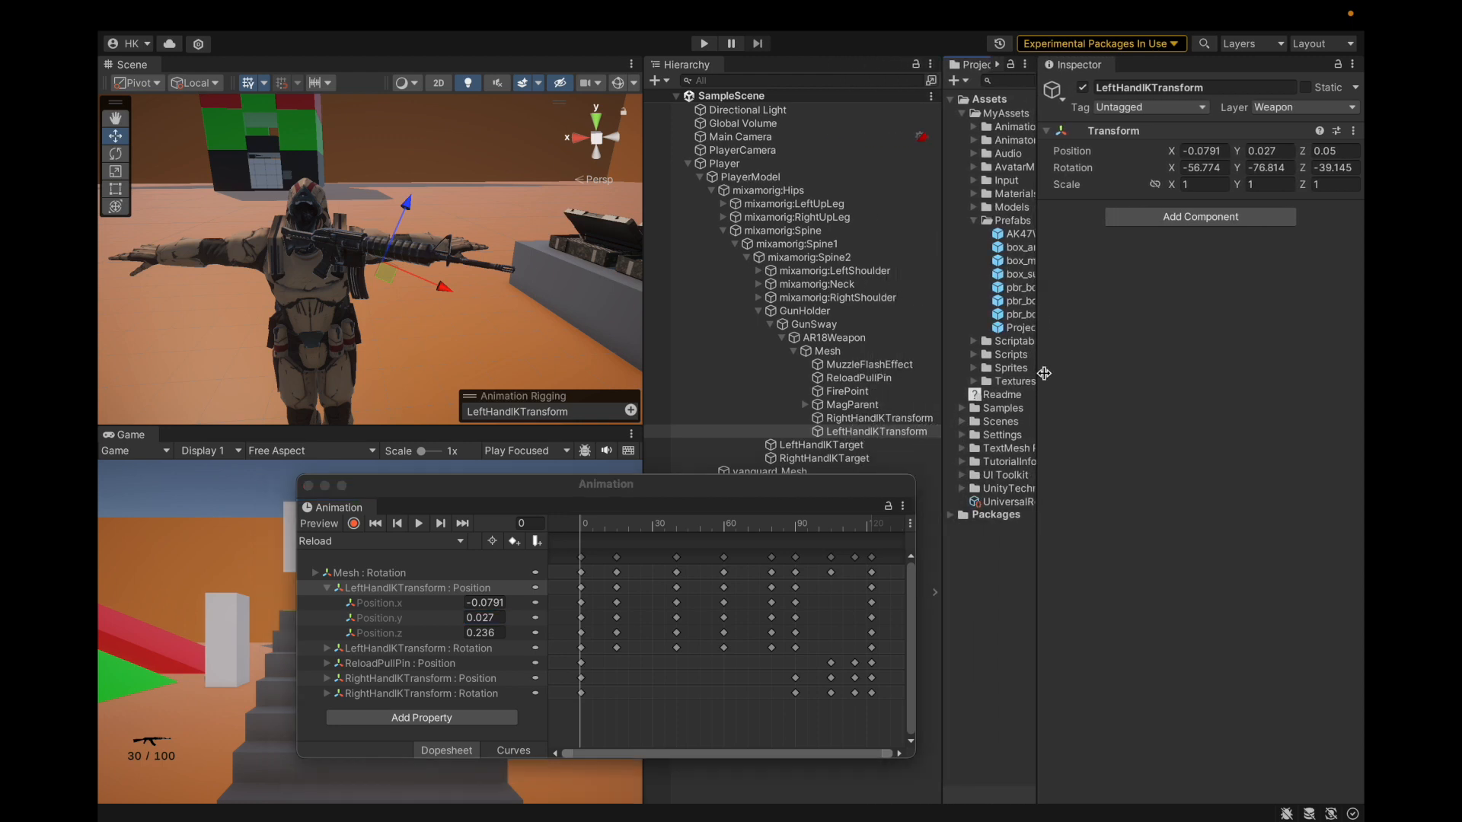
{"action": "left_click_drag", "start_coordinate": [1037, 287], "coordinate": [1025, 246]}
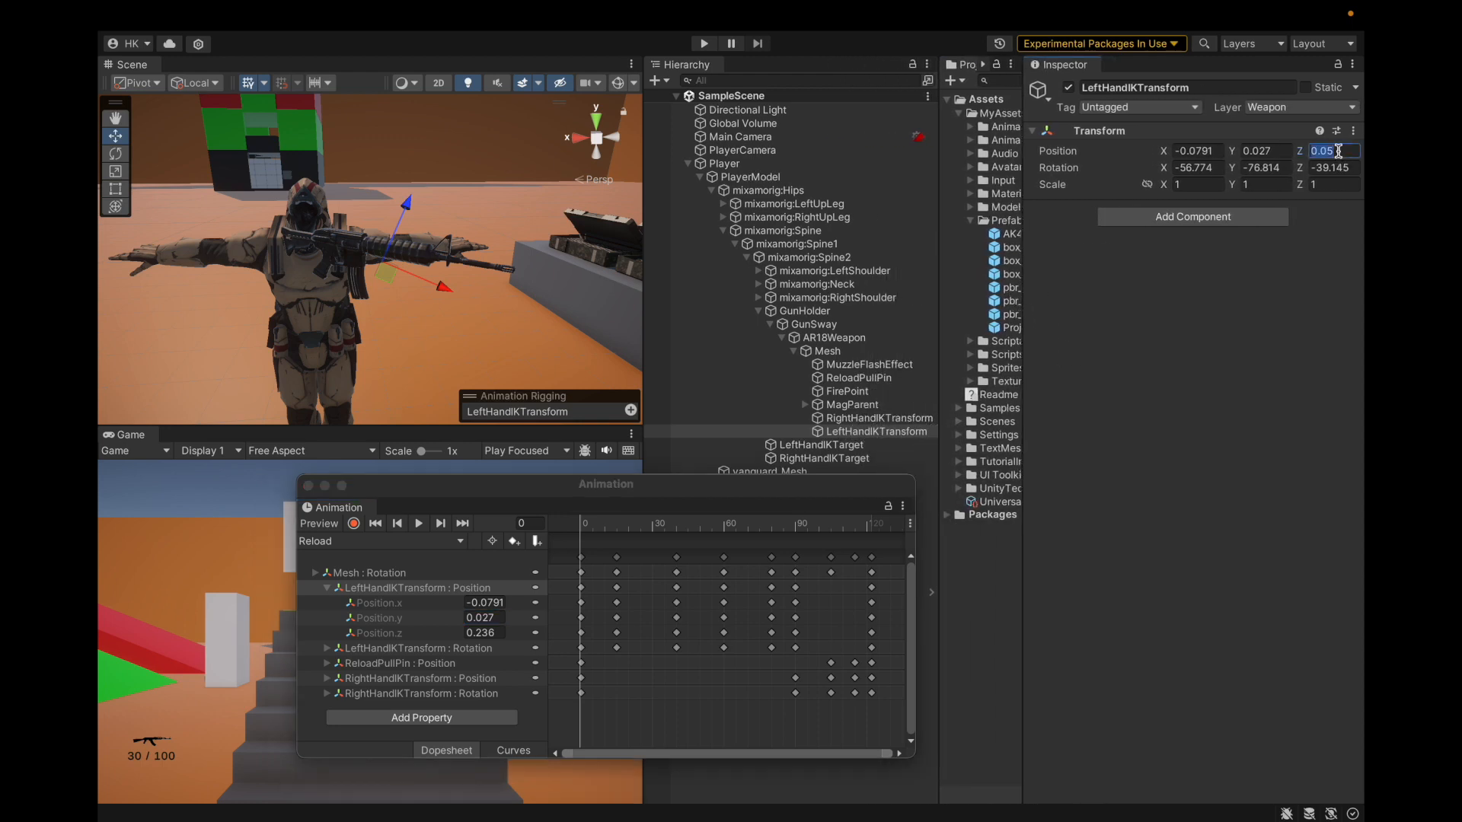
{"action": "left_click", "coordinate": [486, 633]}
{"action": "left_click", "coordinate": [328, 589]}
{"action": "left_click", "coordinate": [326, 602]}
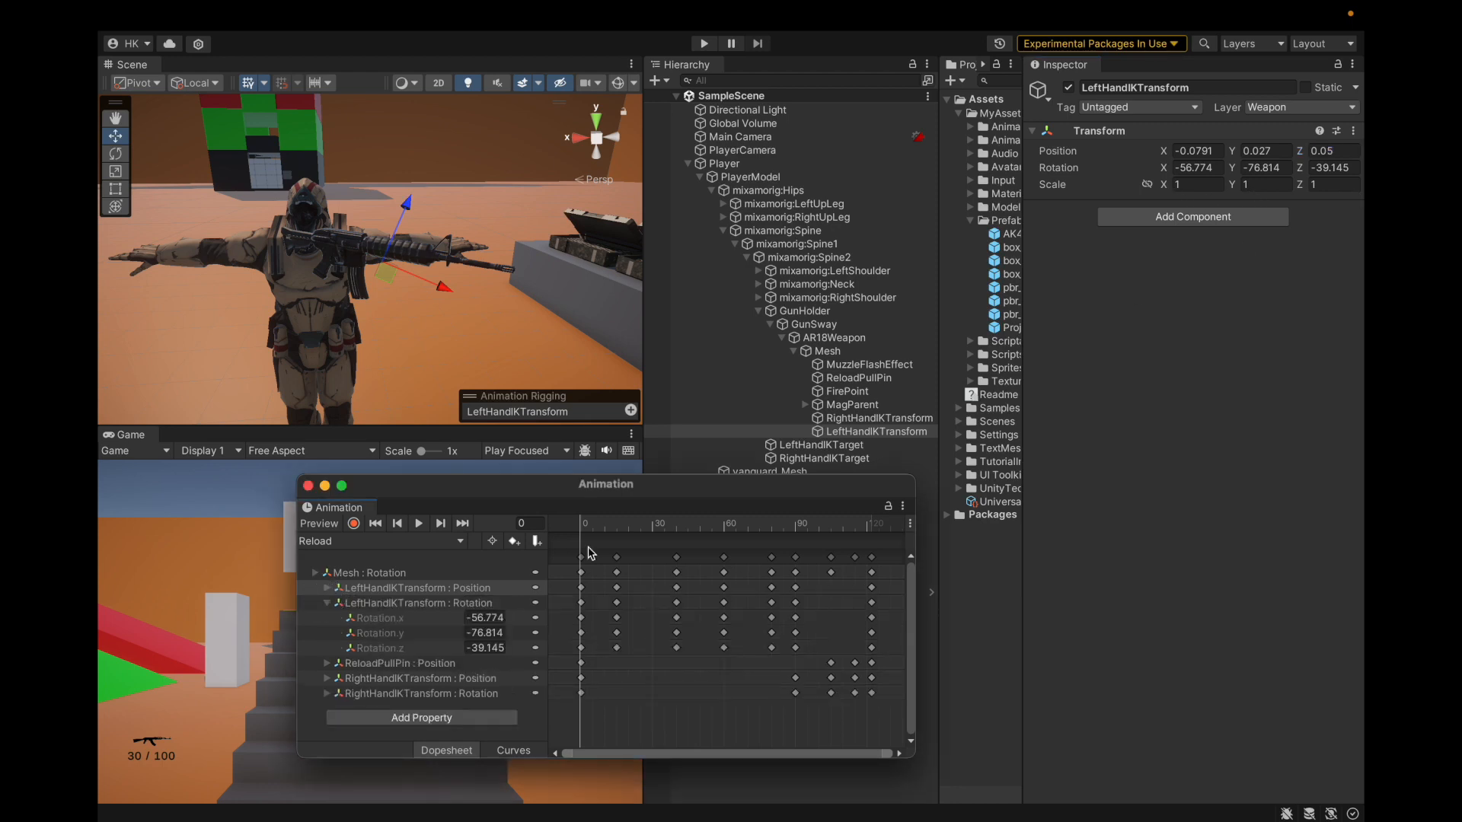
{"action": "left_click", "coordinate": [199, 15]}
{"action": "left_click", "coordinate": [228, 229]}
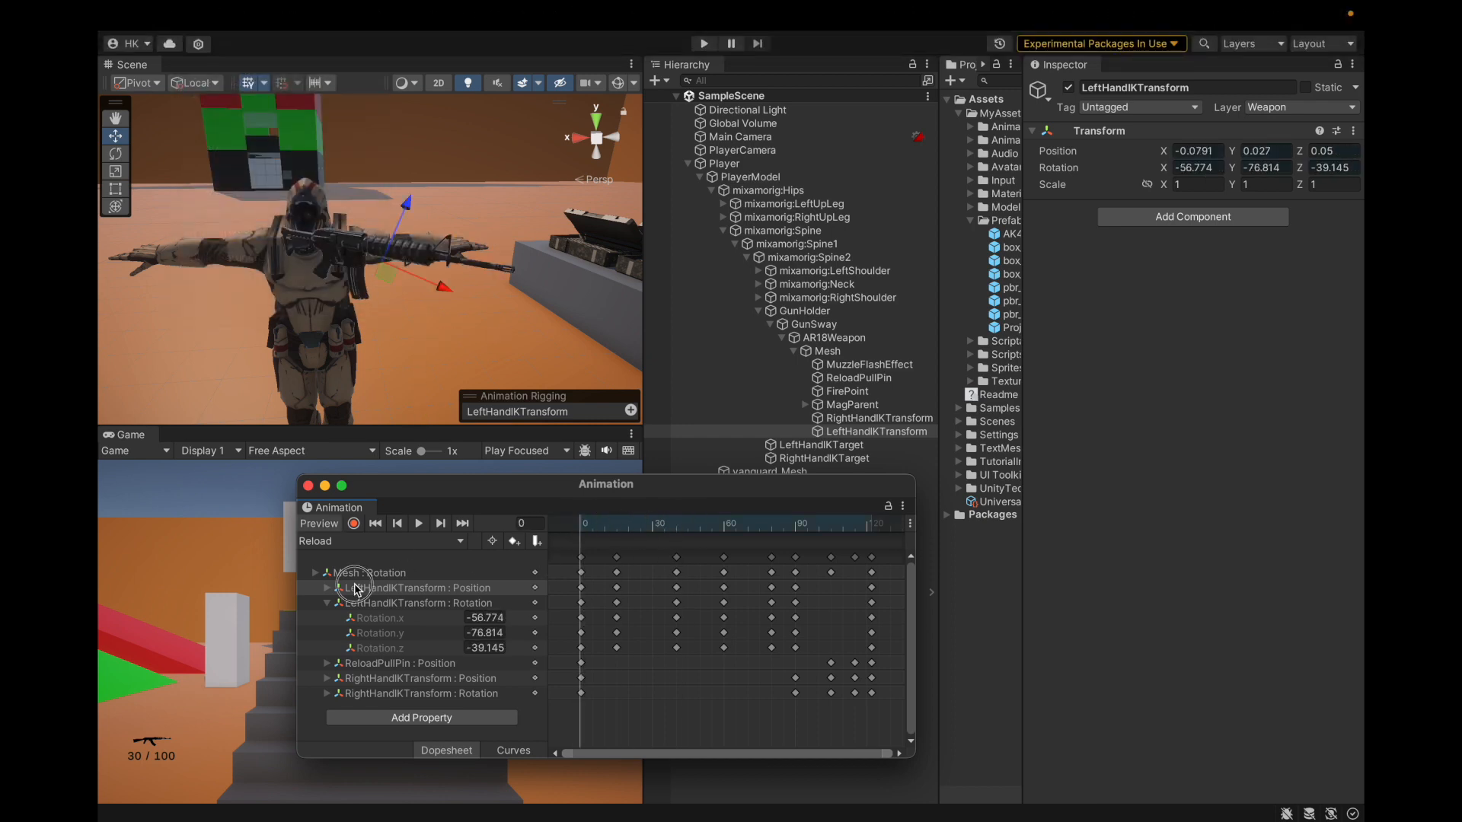
{"action": "left_click", "coordinate": [314, 526]}
{"action": "left_click_drag", "start_coordinate": [584, 526], "coordinate": [797, 545]}
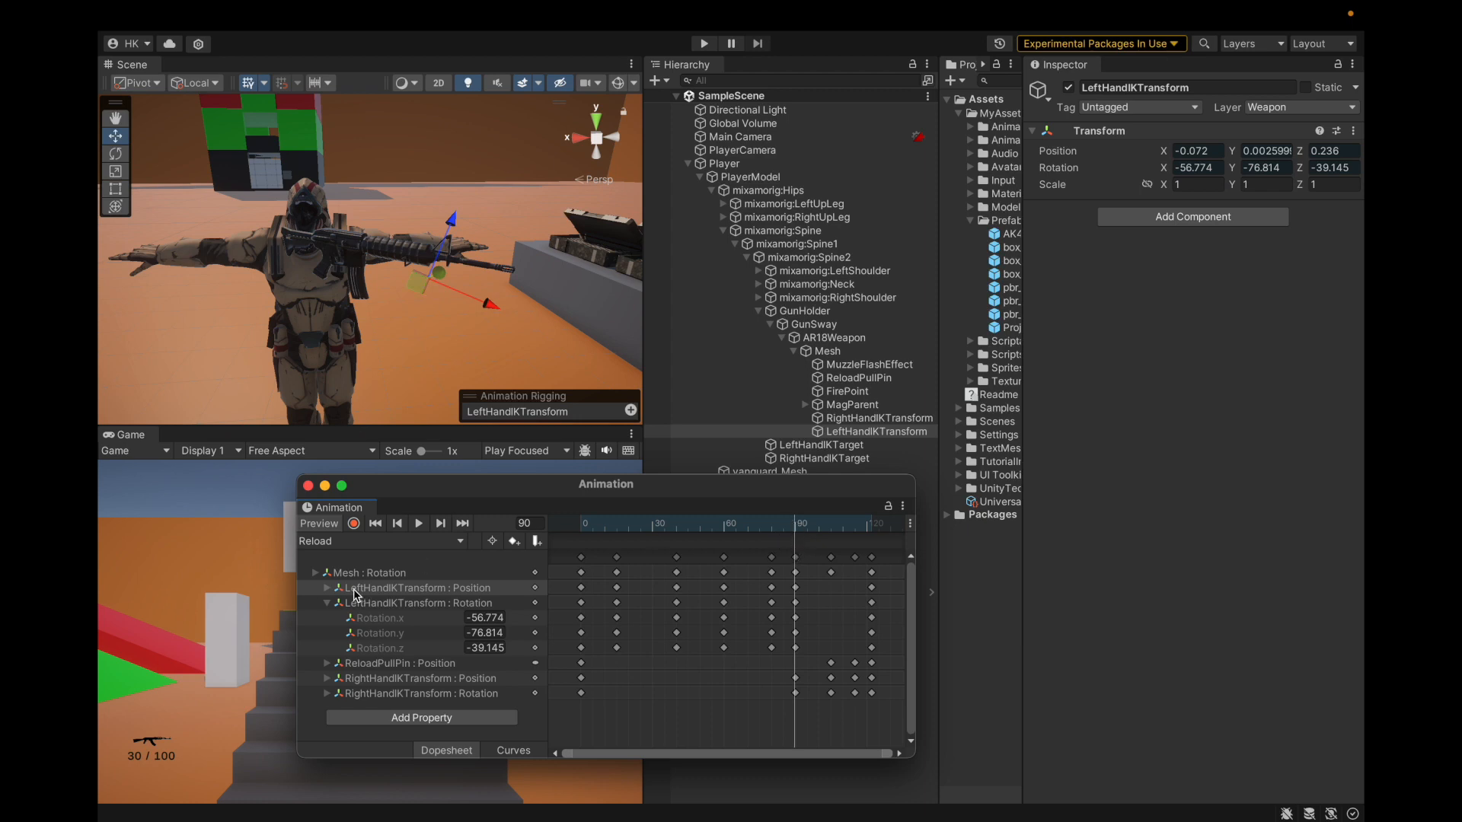
Step: Expand the left-hand IK position curves, move to frame 119, and turn off preview
{"action": "left_click", "coordinate": [327, 589]}
{"action": "mouse_move", "coordinate": [798, 536]}
{"action": "left_mouse_down"}
{"action": "mouse_move", "coordinate": [907, 531]}
{"action": "mouse_move", "coordinate": [771, 543]}
{"action": "mouse_move", "coordinate": [794, 547]}
{"action": "left_mouse_up"}
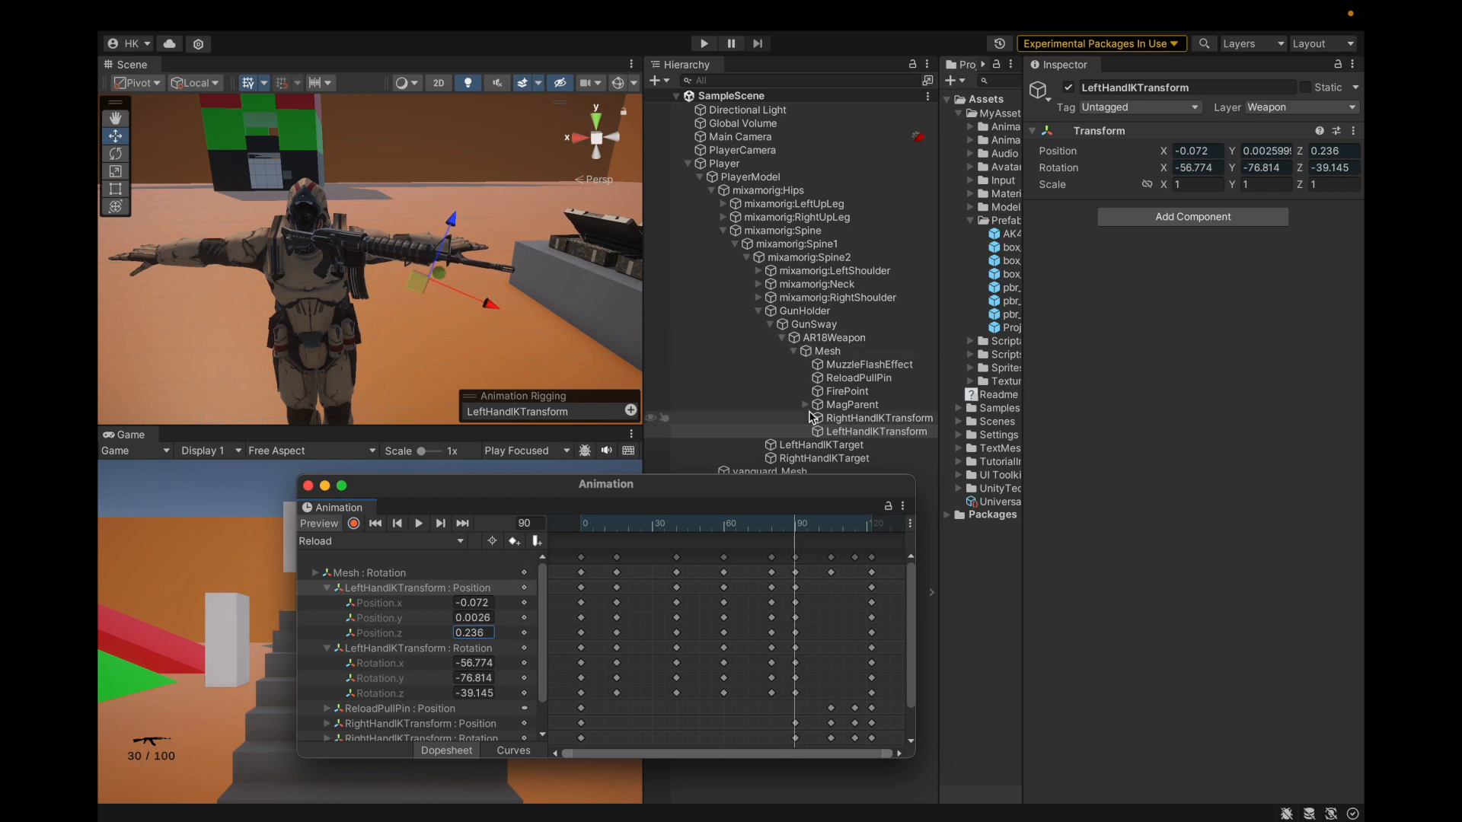
{"action": "left_click", "coordinate": [317, 524]}
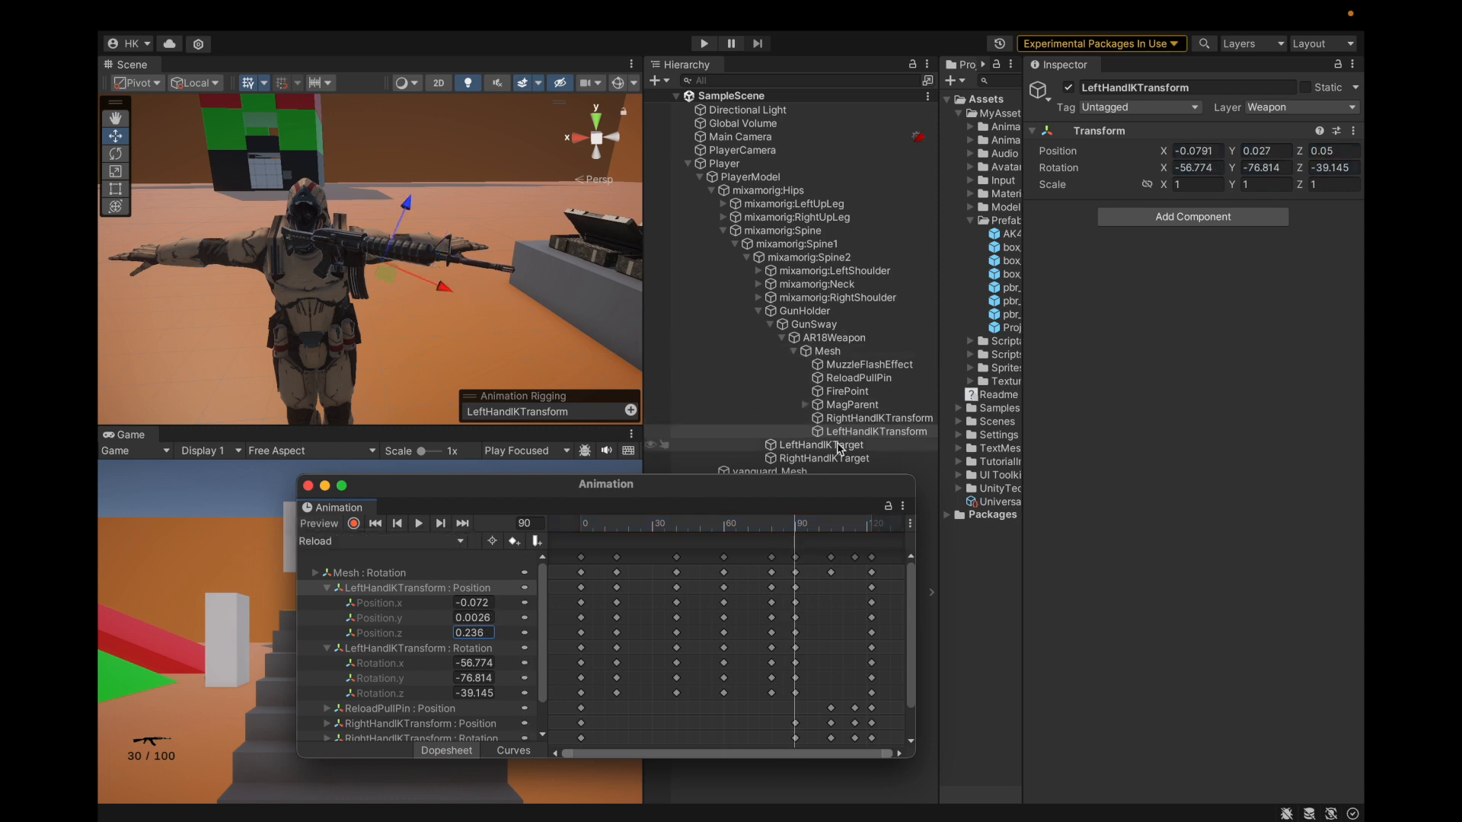
Step: Key Position.x -0.0791 and Position.y 0.027 there, then return the playhead to frame 0
{"action": "left_click", "coordinate": [1207, 151]}
{"action": "key", "text": "Return"}
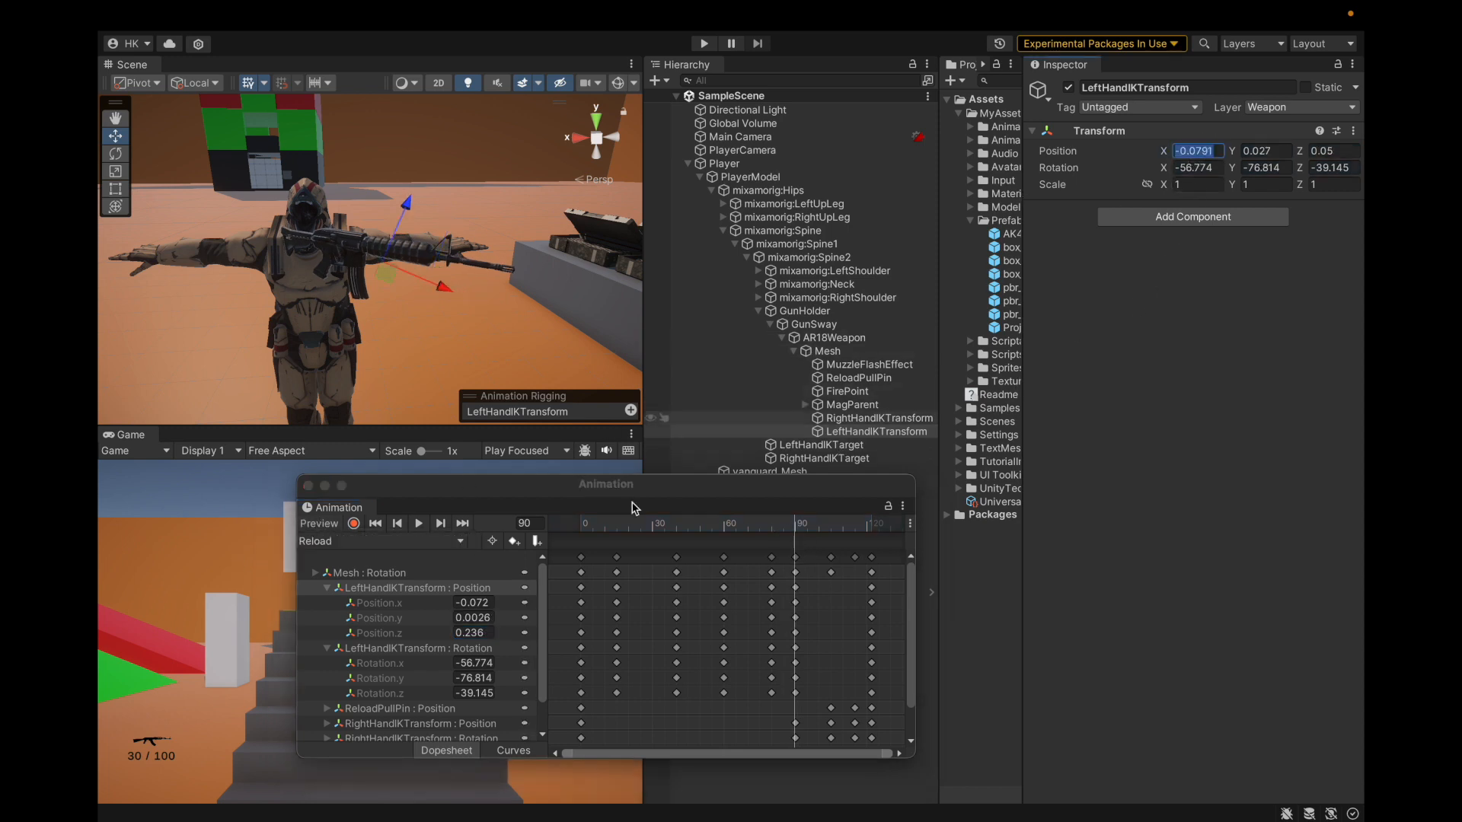
{"action": "left_click", "coordinate": [472, 602]}
{"action": "left_click", "coordinate": [1263, 151]}
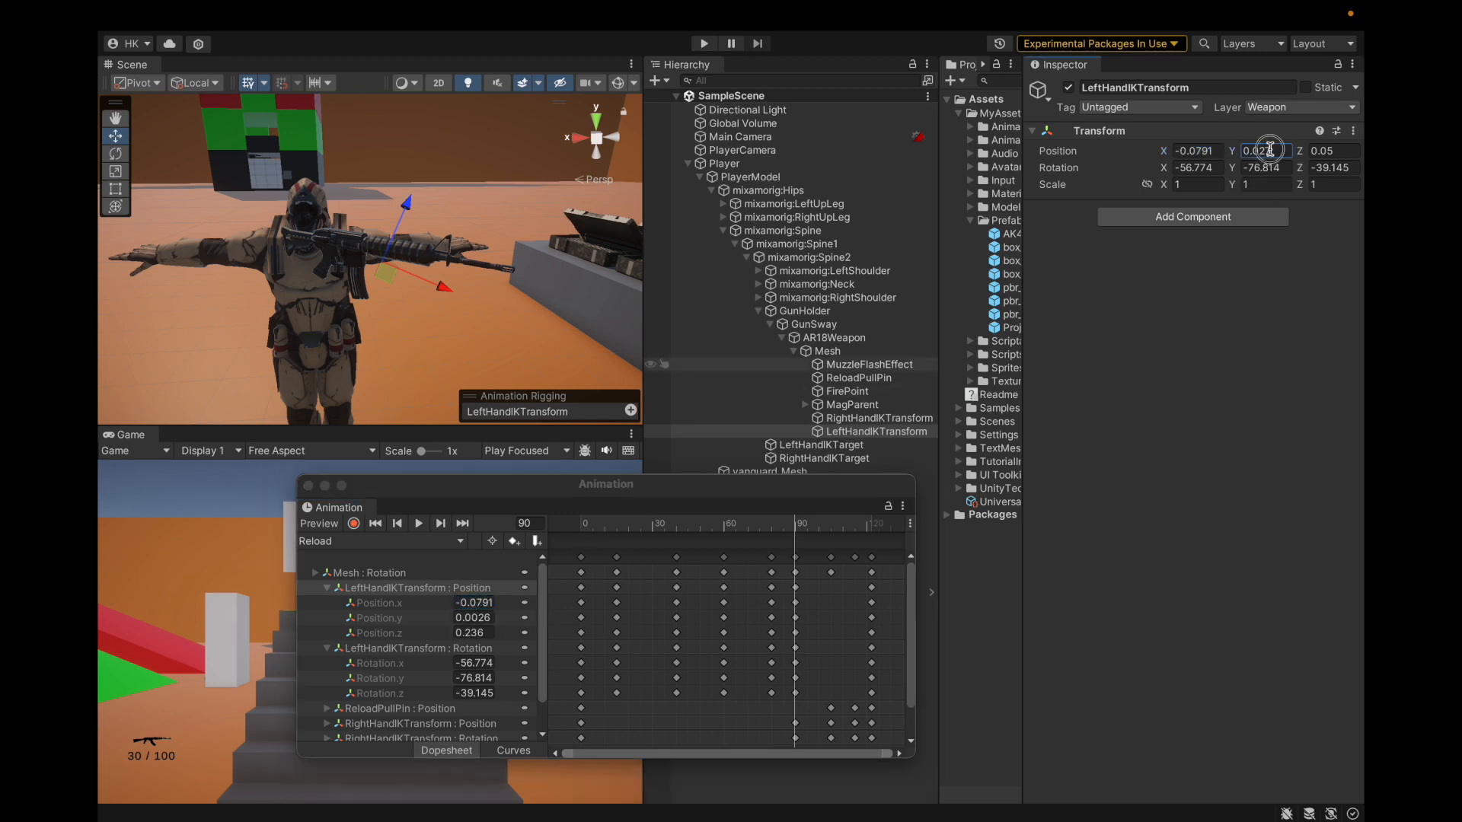
{"action": "left_click", "coordinate": [469, 617]}
{"action": "type", "text": "0.027"}
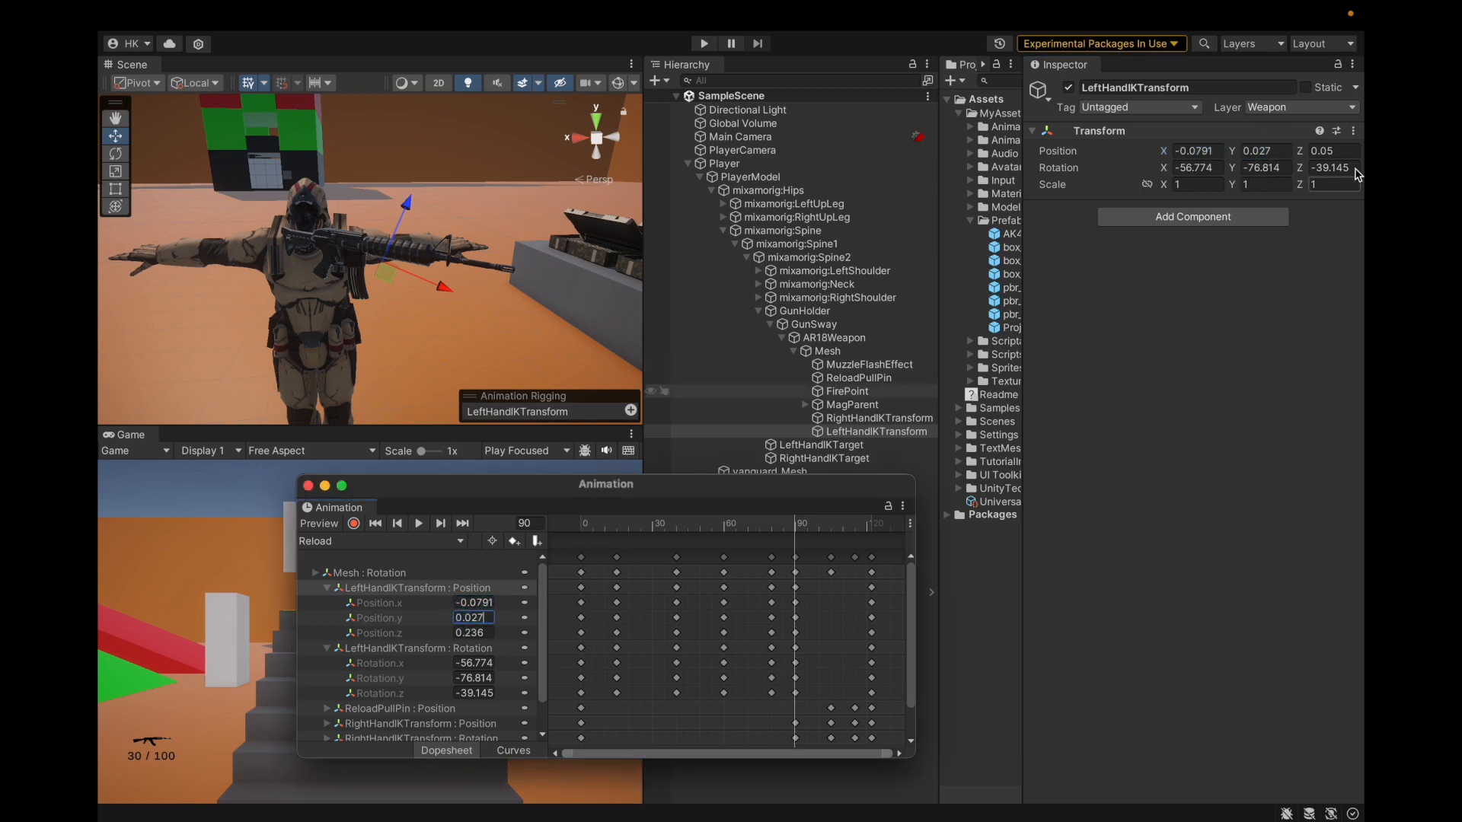
{"action": "left_click", "coordinate": [479, 631]}
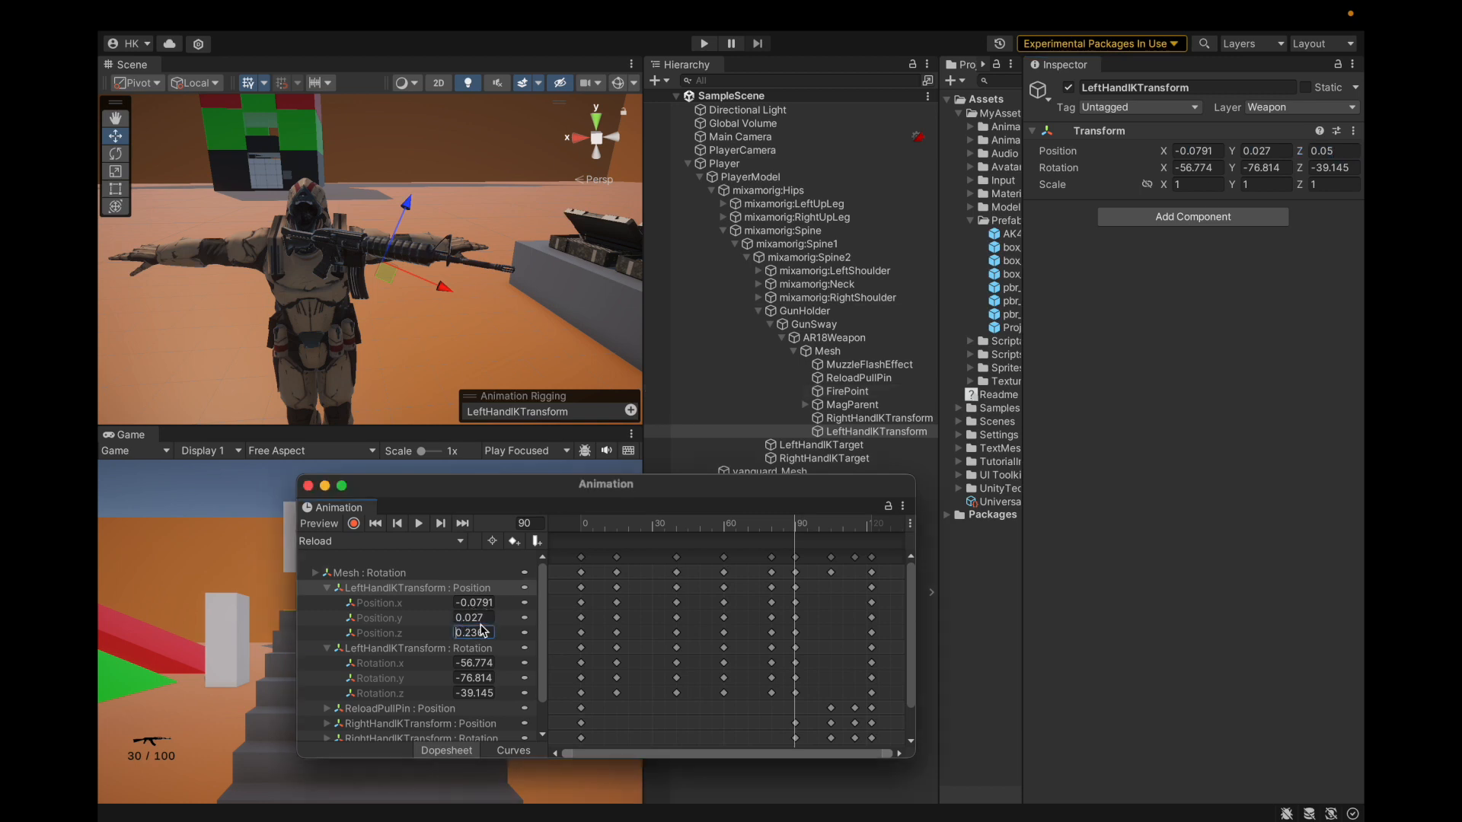
{"action": "left_click_drag", "start_coordinate": [810, 528], "coordinate": [617, 531]}
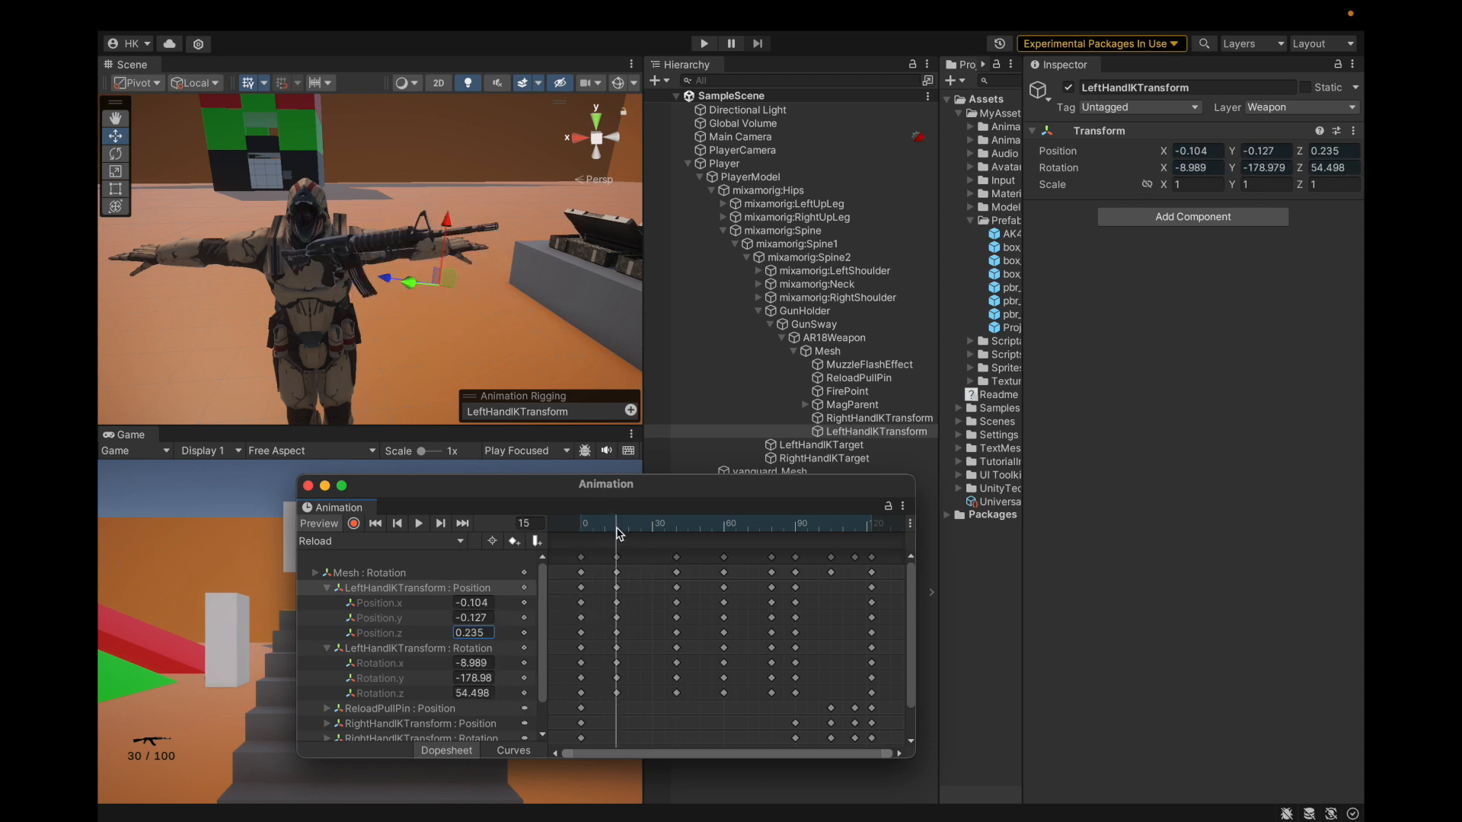
{"action": "left_click_drag", "start_coordinate": [618, 533], "coordinate": [547, 589]}
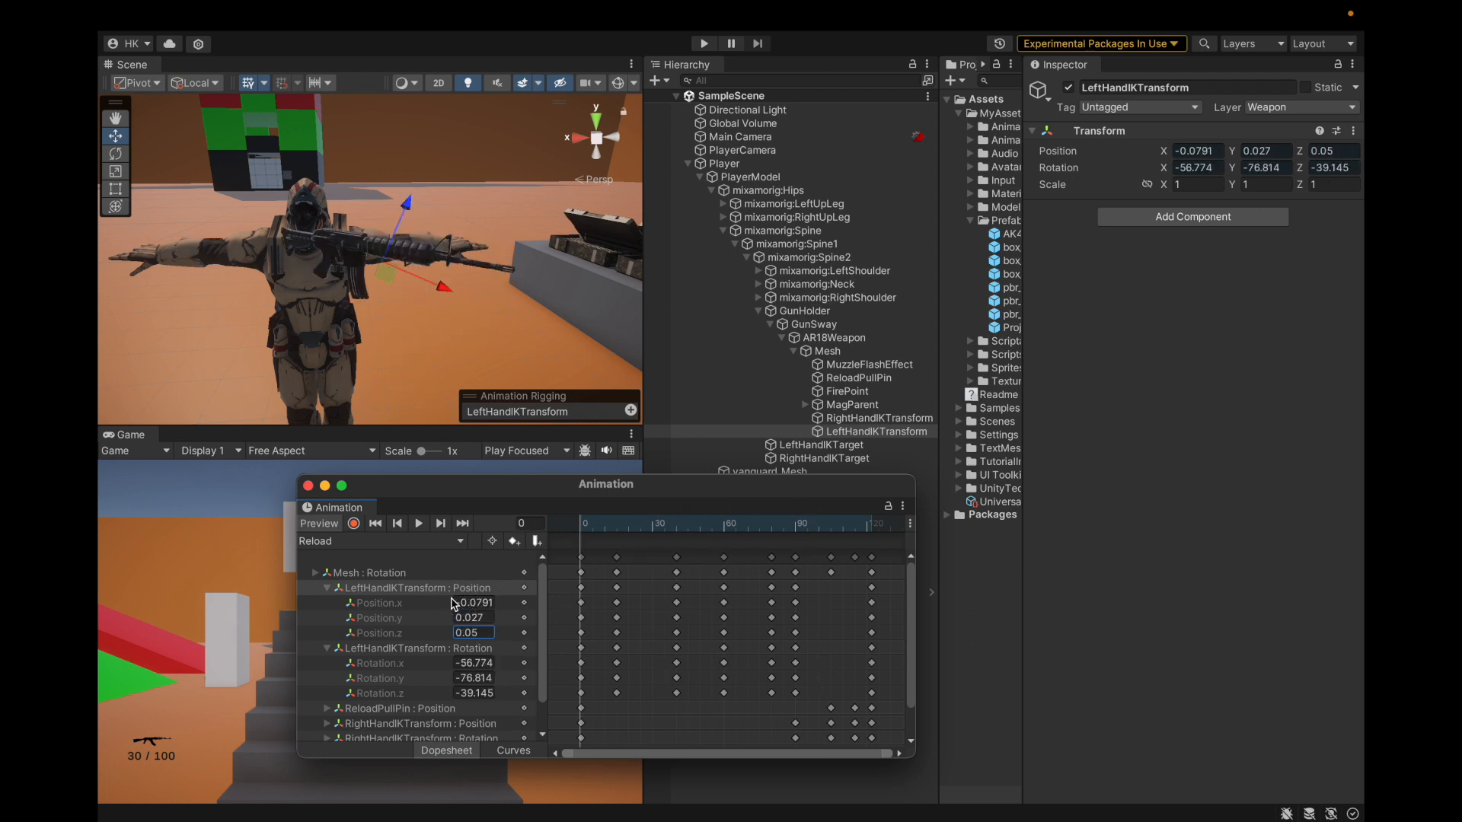
Step: Switch to Curves view and isolate the Position.x, y and z curves in turn
{"action": "left_click", "coordinate": [513, 751]}
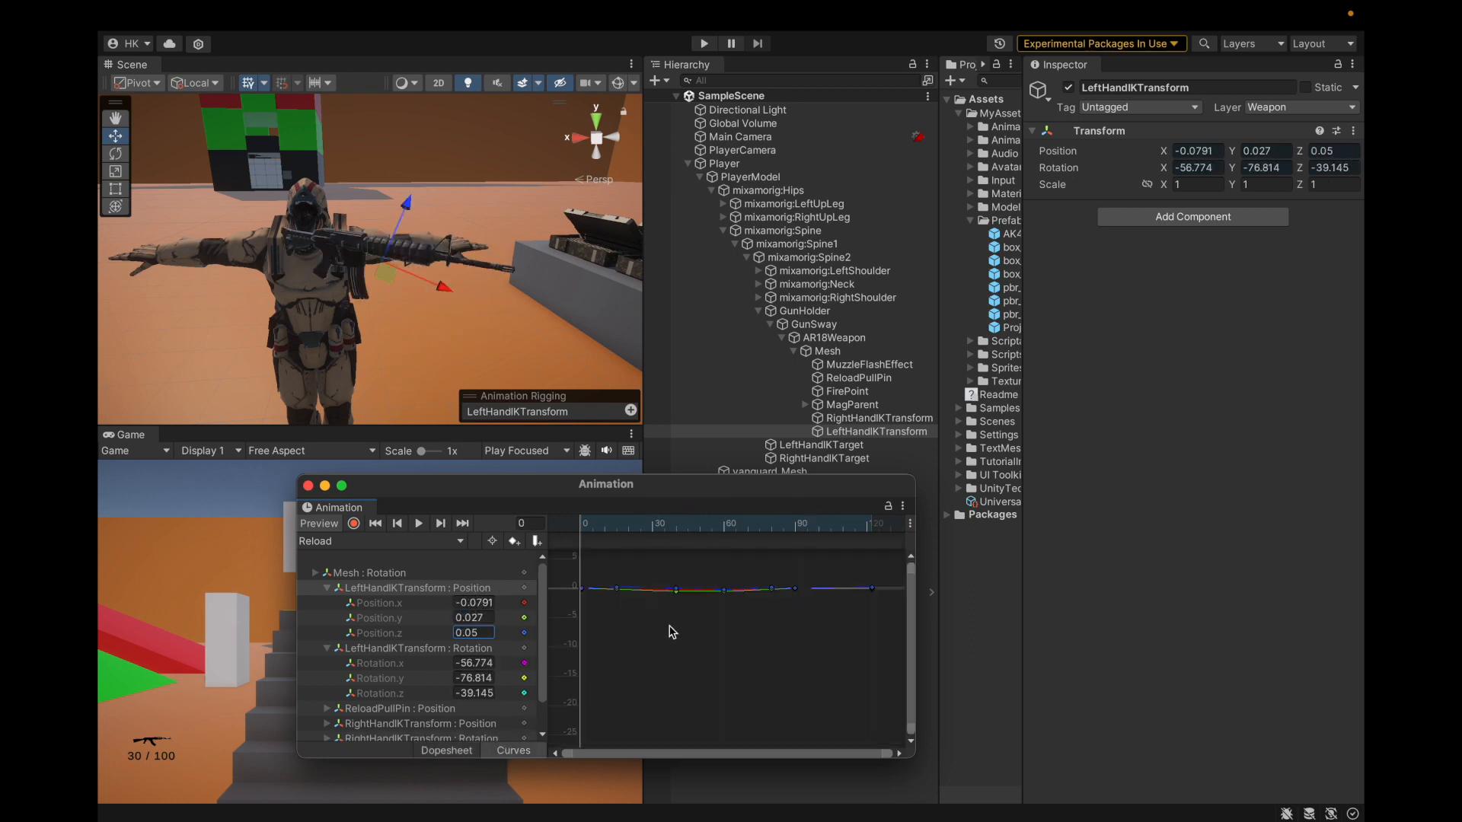
{"action": "left_click", "coordinate": [377, 632]}
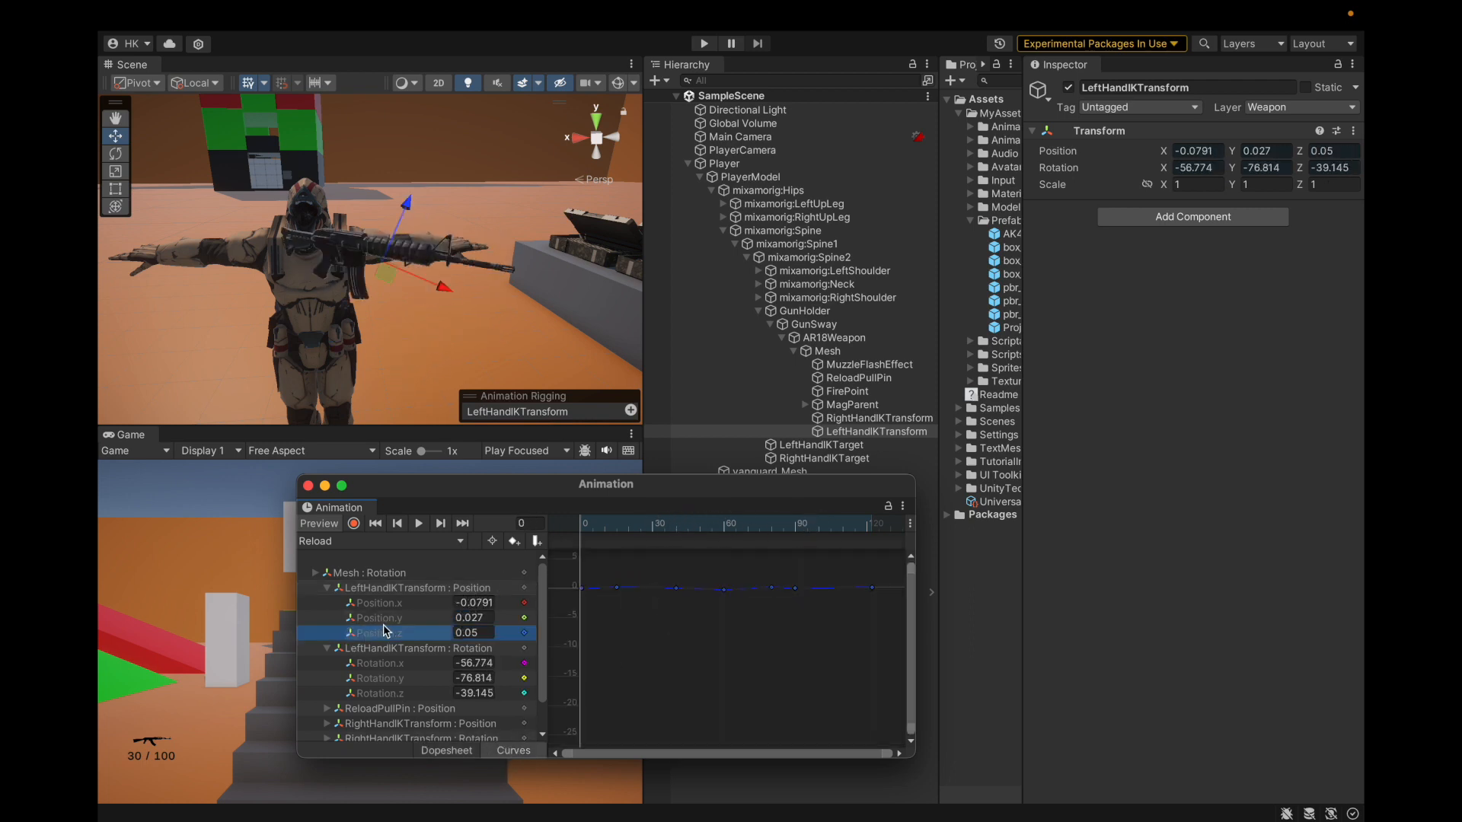
{"action": "left_click", "coordinate": [396, 618]}
{"action": "left_click", "coordinate": [397, 632]}
{"action": "left_click", "coordinate": [399, 619]}
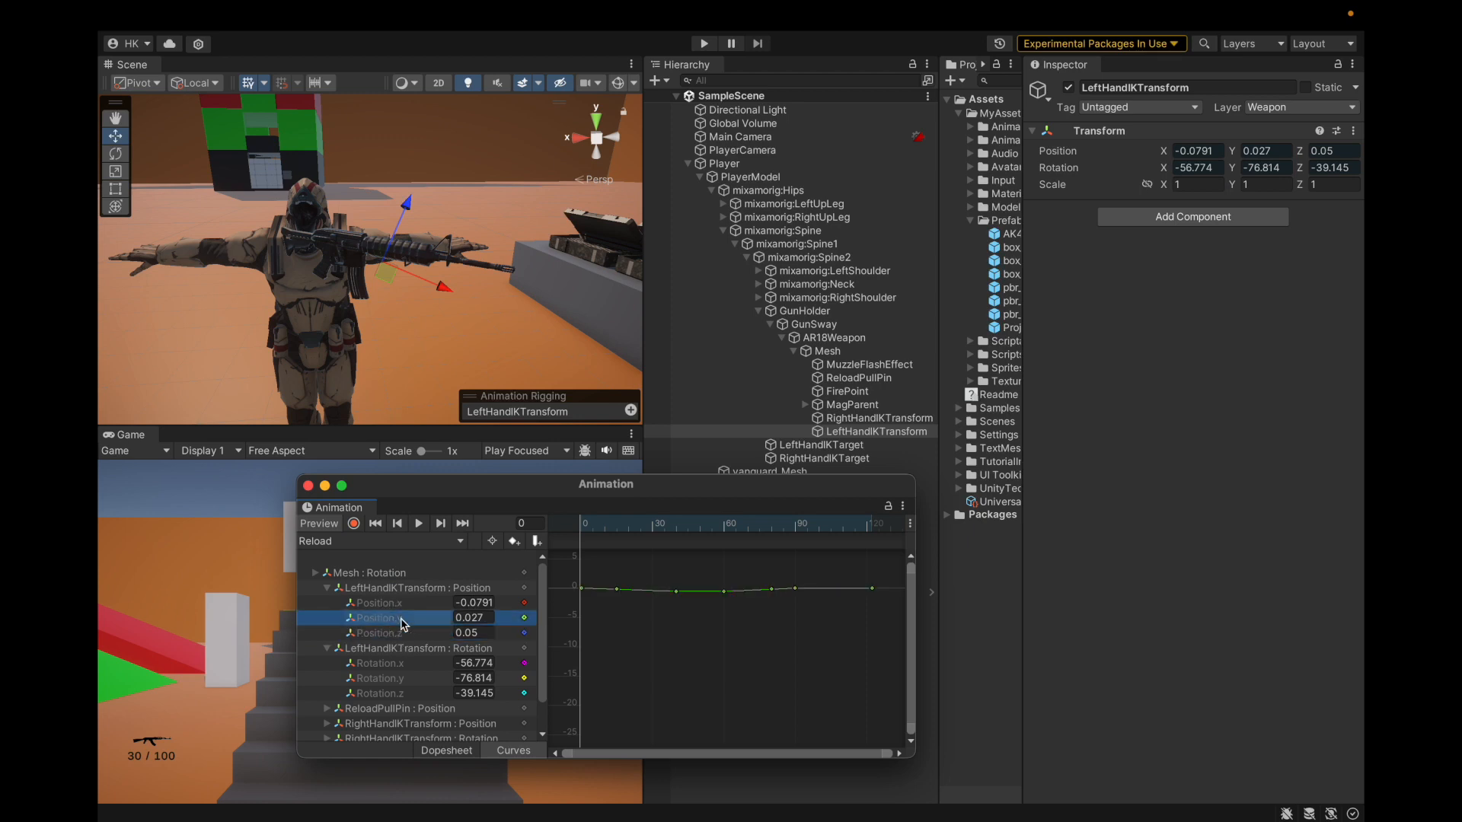
{"action": "left_click", "coordinate": [403, 603]}
Step: Check the left-hand pose at frames 15, 0, 38 and the final key 122
{"action": "left_click", "coordinate": [616, 527]}
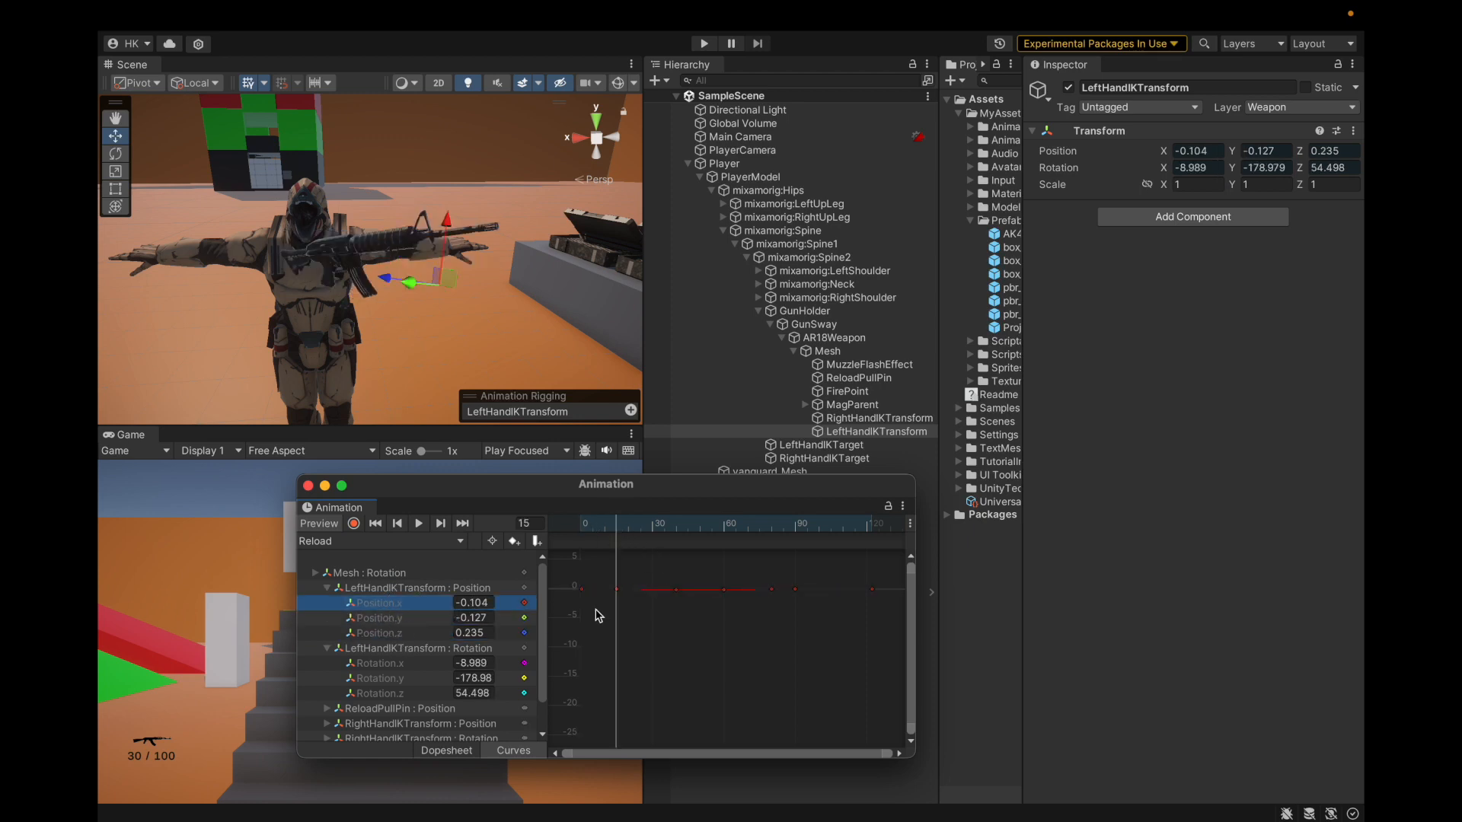
{"action": "left_click", "coordinate": [517, 523]}
{"action": "type", "text": "0"}
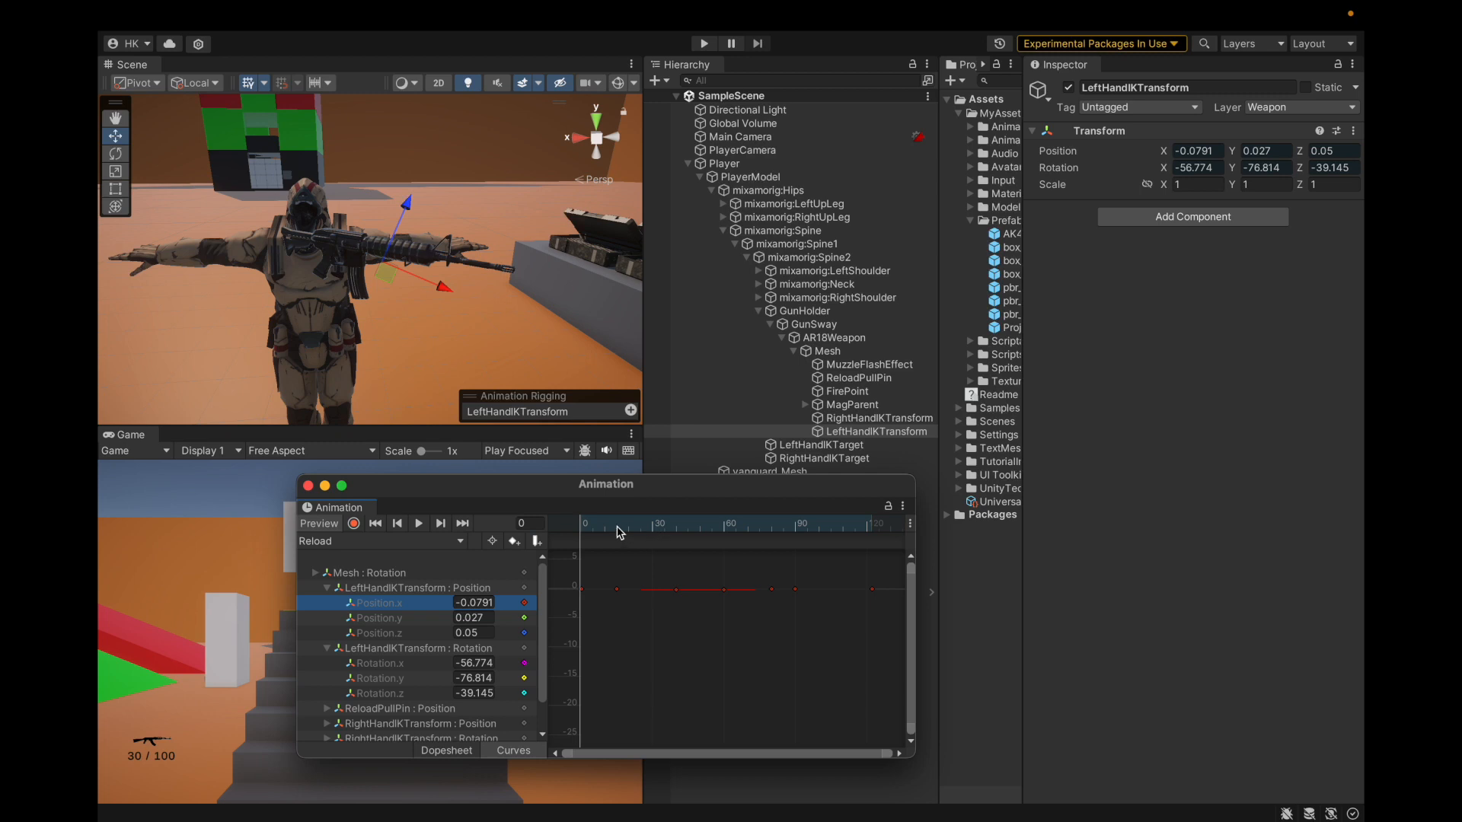
{"action": "left_click", "coordinate": [619, 529]}
{"action": "left_click_drag", "start_coordinate": [647, 530], "coordinate": [794, 552]}
{"action": "left_click", "coordinate": [873, 528]}
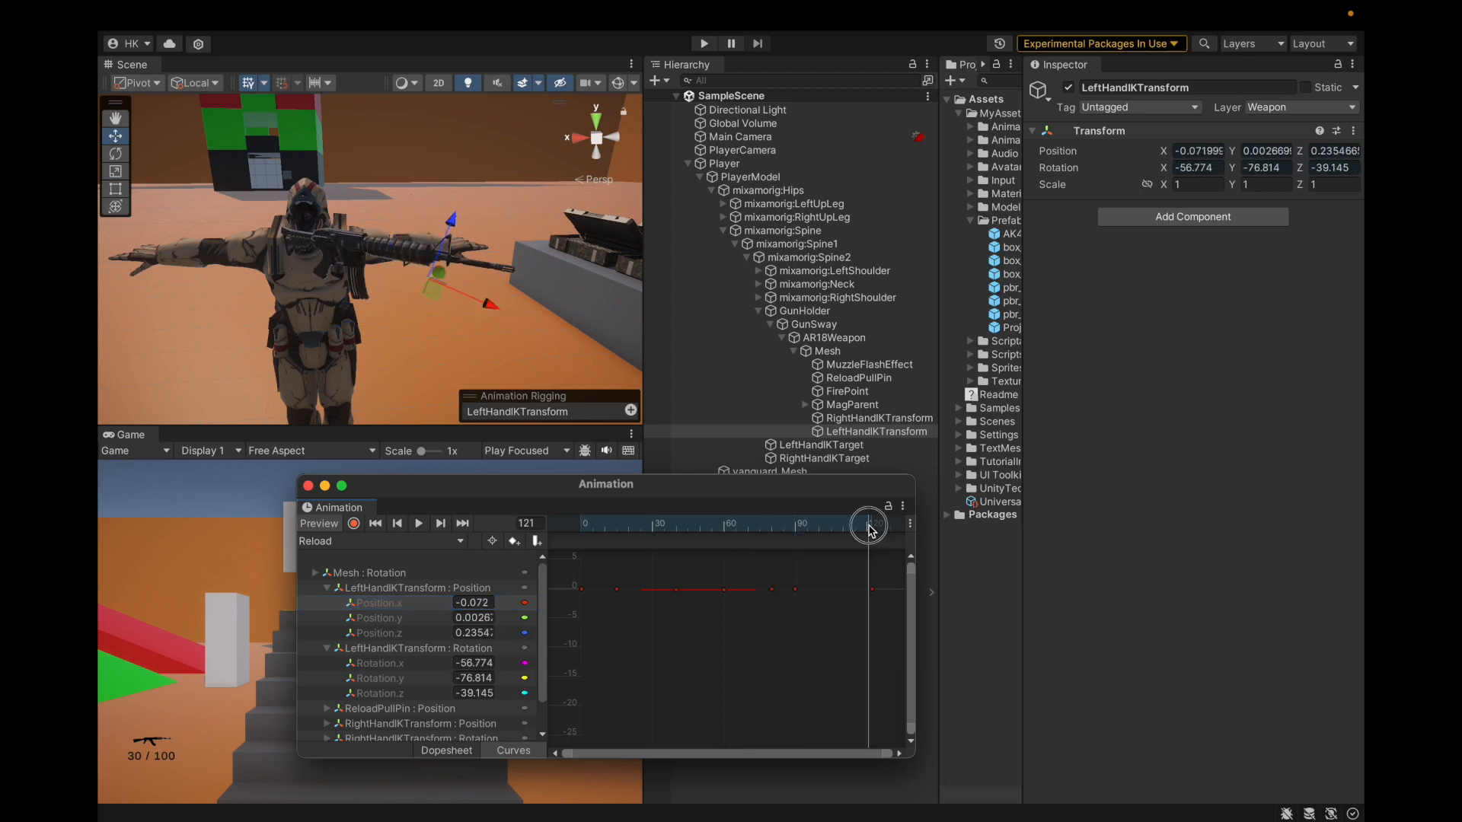
{"action": "left_click_drag", "start_coordinate": [873, 531], "coordinate": [794, 556]}
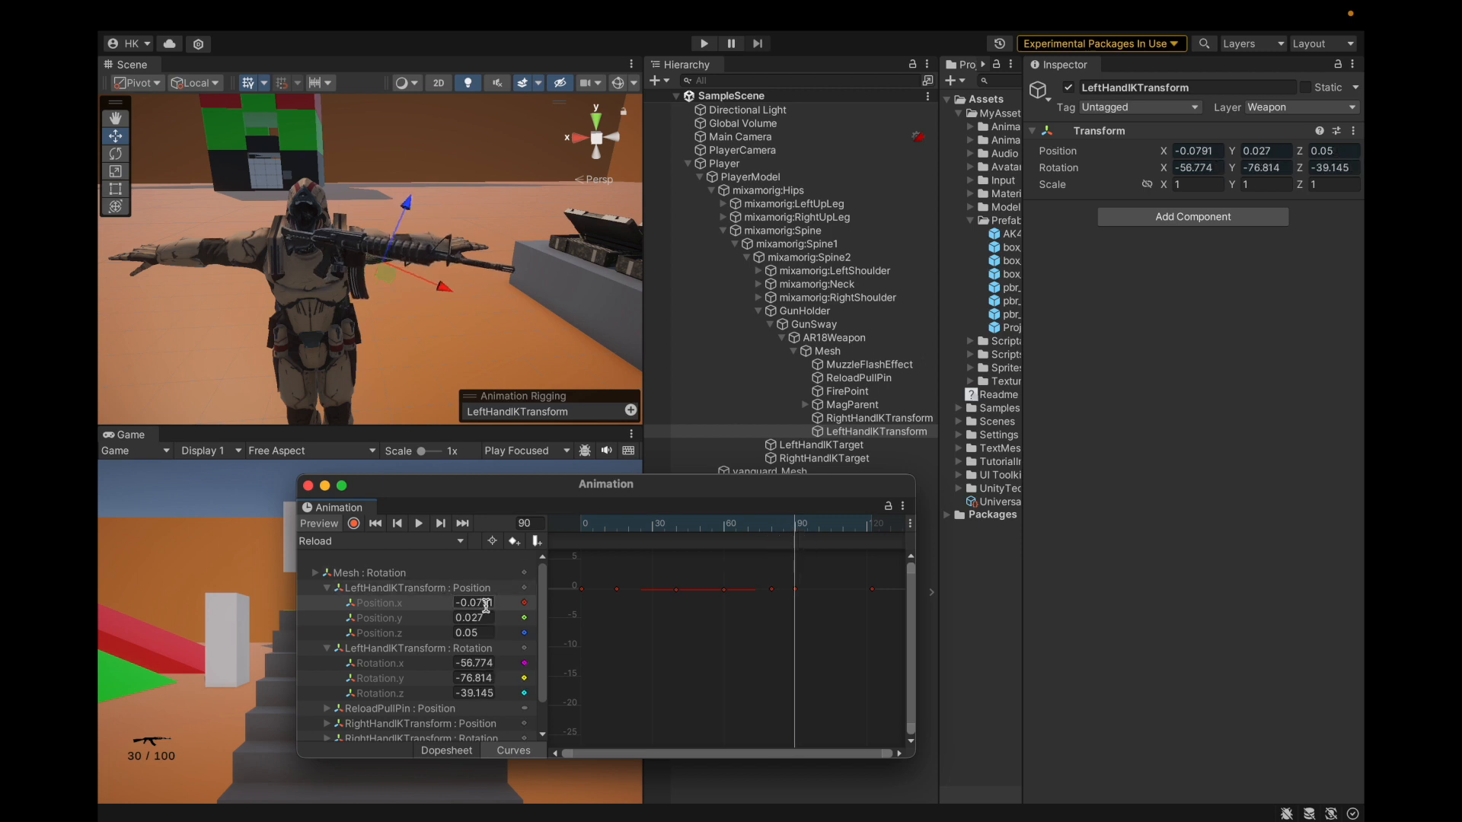
{"action": "left_click_drag", "start_coordinate": [814, 525], "coordinate": [874, 539]}
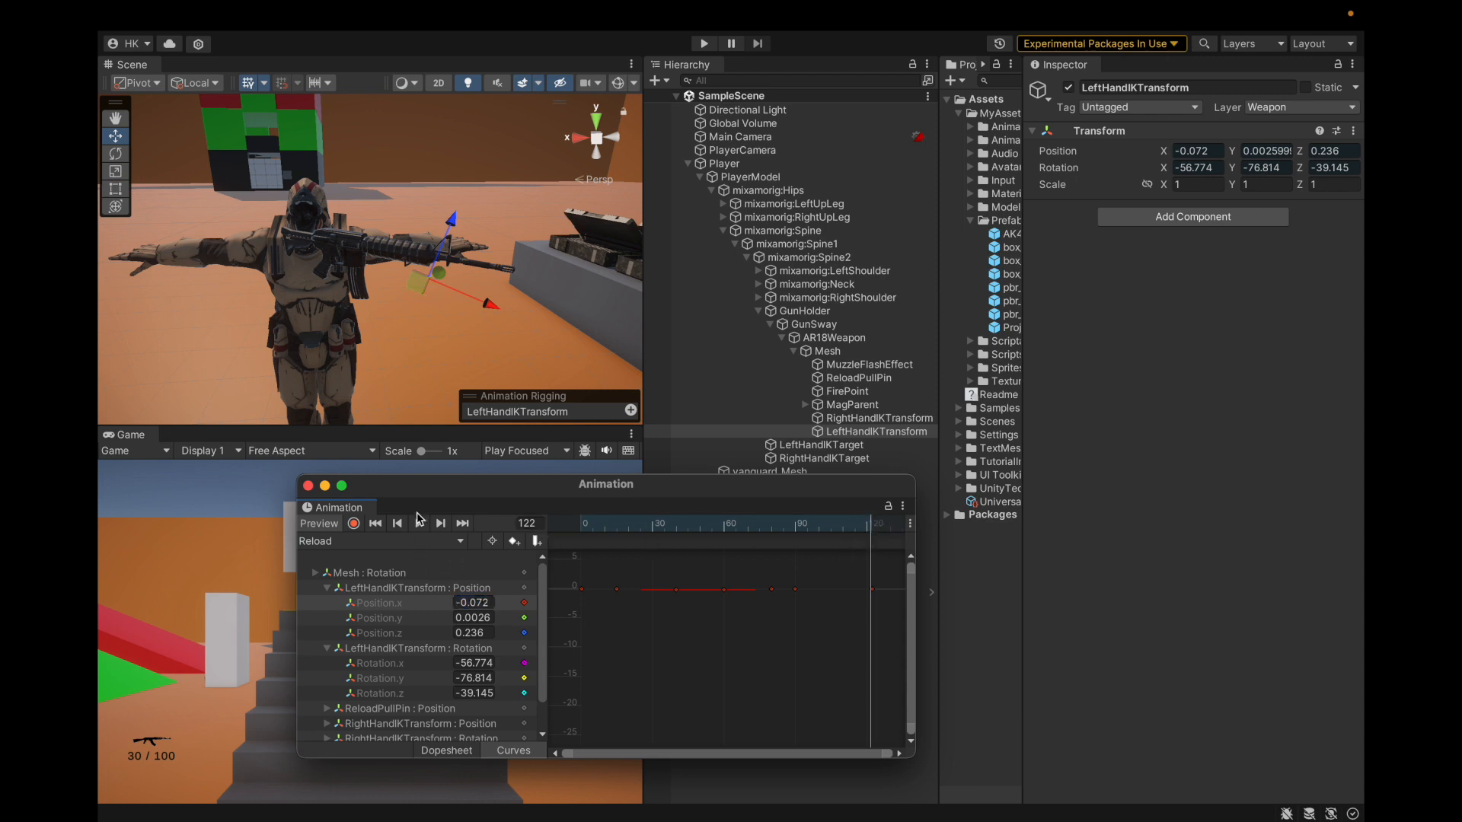
Step: In Dopesheet, set the frame-122 left-hand IK position to -0.0791, 0.027, 0.05
{"action": "left_click", "coordinate": [449, 750]}
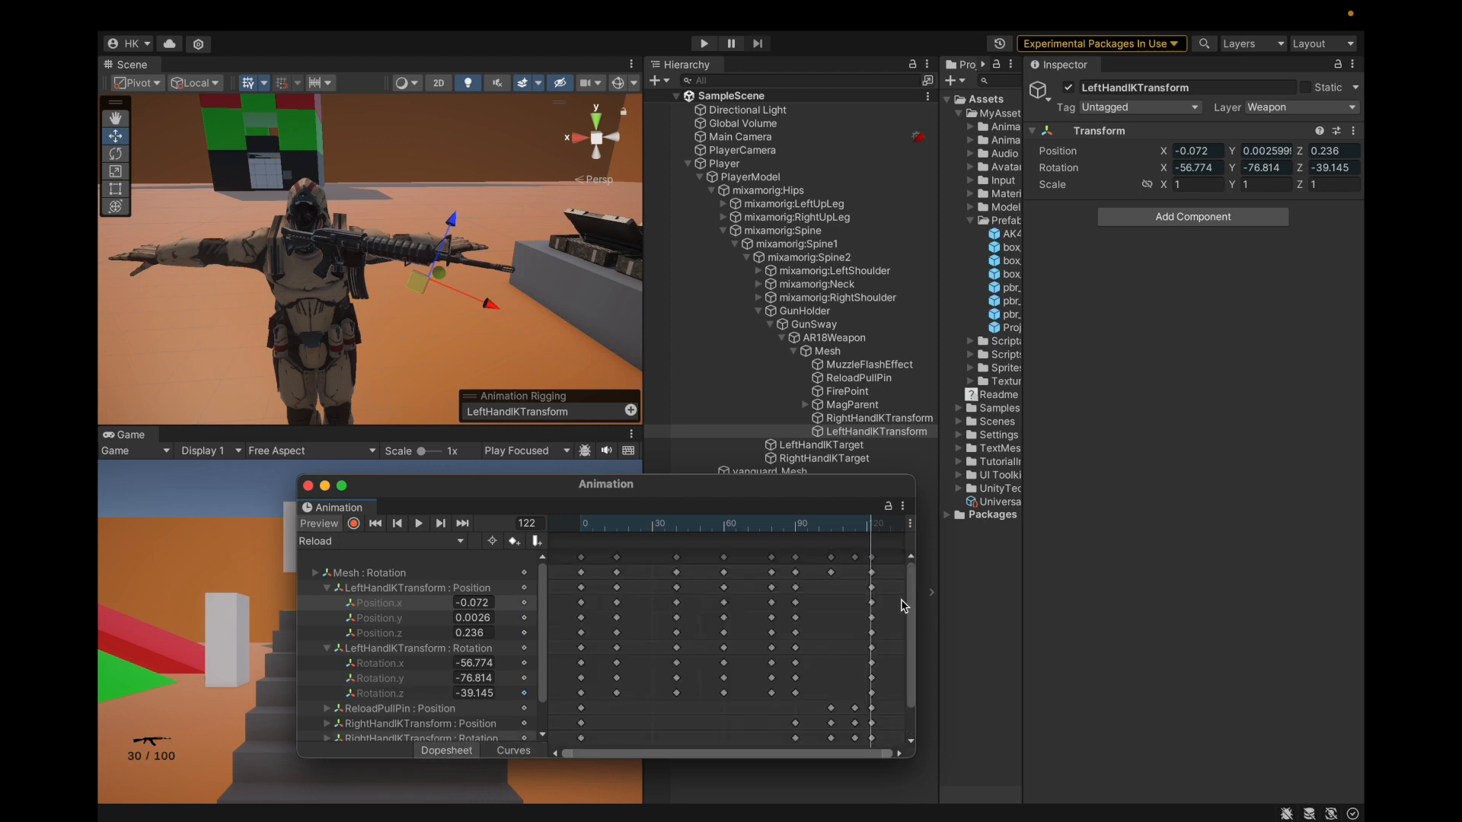
{"action": "double_click", "coordinate": [474, 602]}
{"action": "type", "text": "-0.0791"}
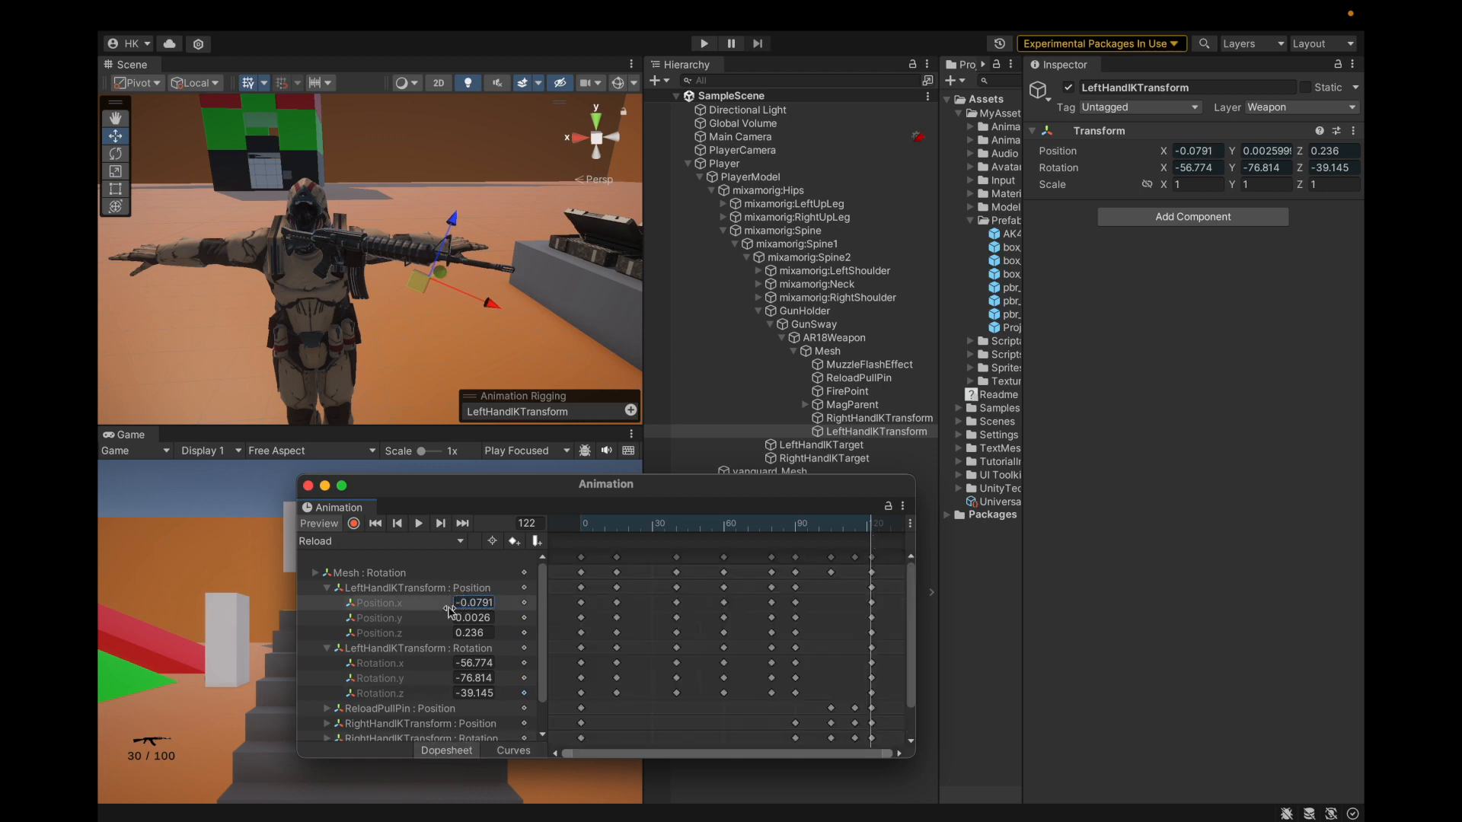
{"action": "left_click", "coordinate": [324, 525]}
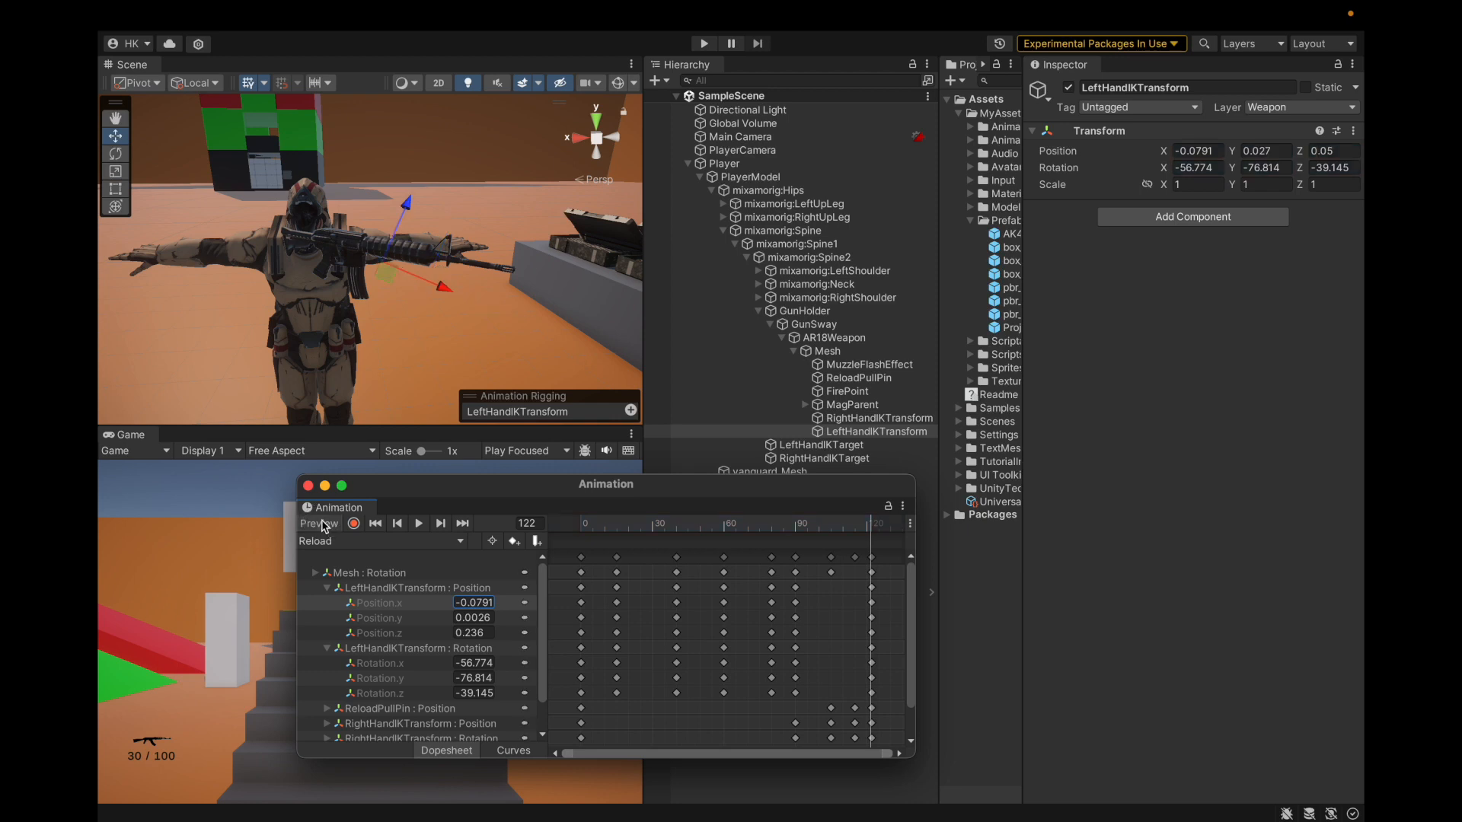
{"action": "left_click", "coordinate": [1276, 151]}
{"action": "key", "text": "Tab"}
{"action": "key", "text": "Return"}
{"action": "left_click", "coordinate": [525, 618]}
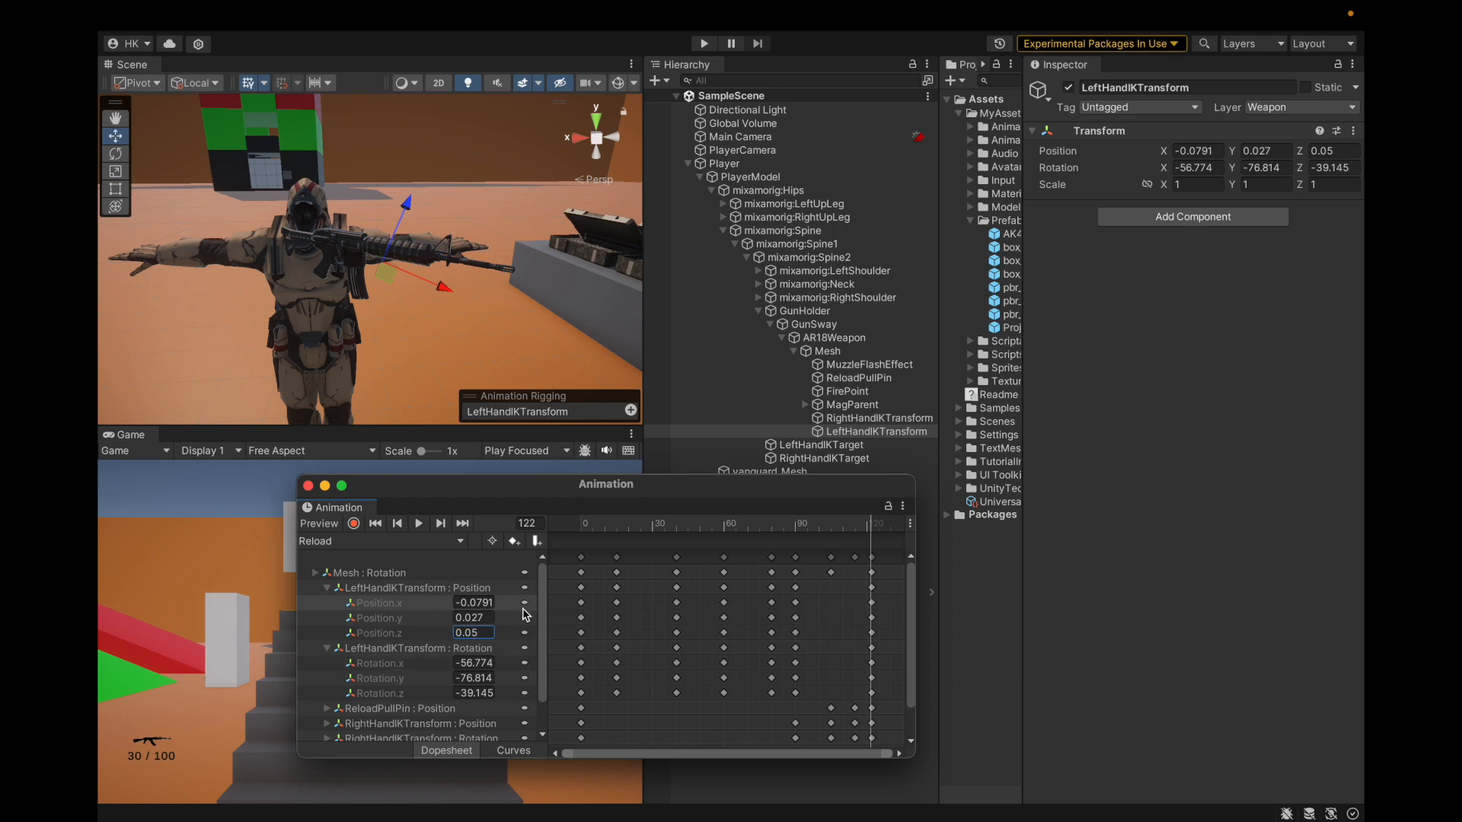
Step: Scrub back to the clip start, collapse the left-hand IK properties, and save the project
{"action": "left_click_drag", "start_coordinate": [594, 529], "coordinate": [478, 580]}
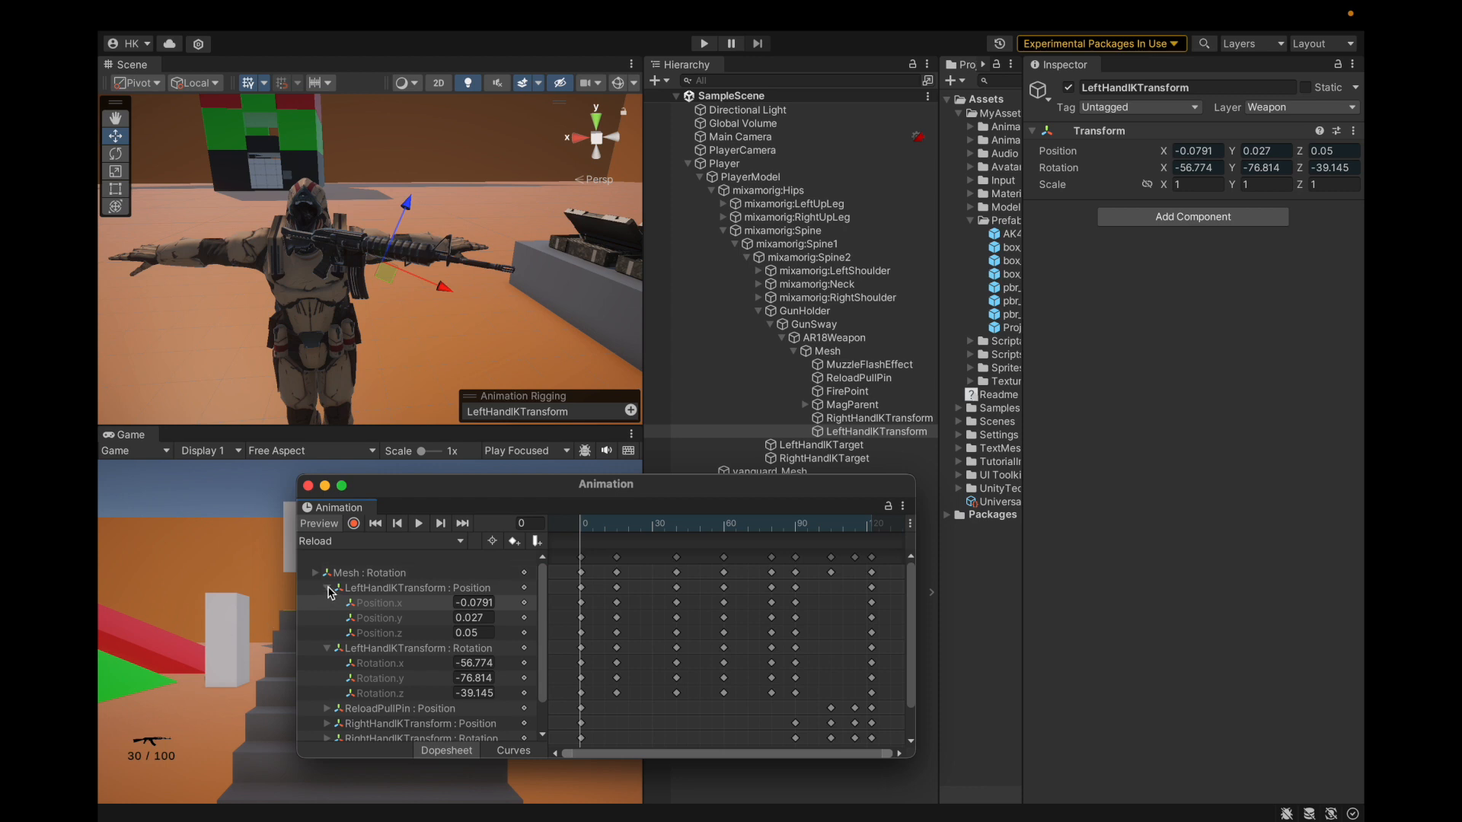
{"action": "left_click", "coordinate": [328, 588]}
{"action": "left_click", "coordinate": [328, 603]}
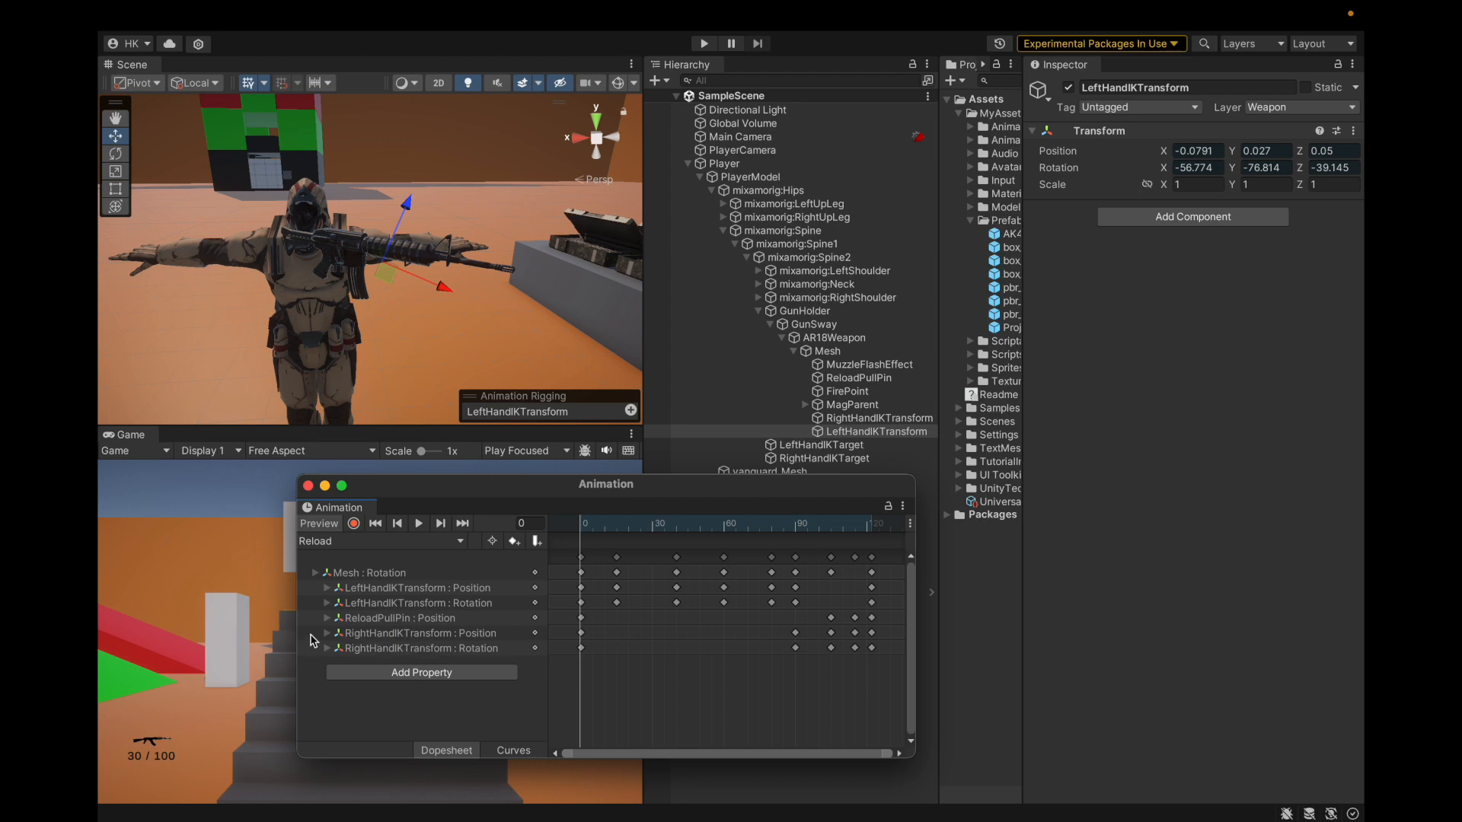
{"action": "left_click", "coordinate": [406, 591]}
{"action": "key", "text": "Right"}
{"action": "key", "text": "Left"}
{"action": "mouse_move", "coordinate": [441, 4]}
{"action": "left_click", "coordinate": [214, 6]}
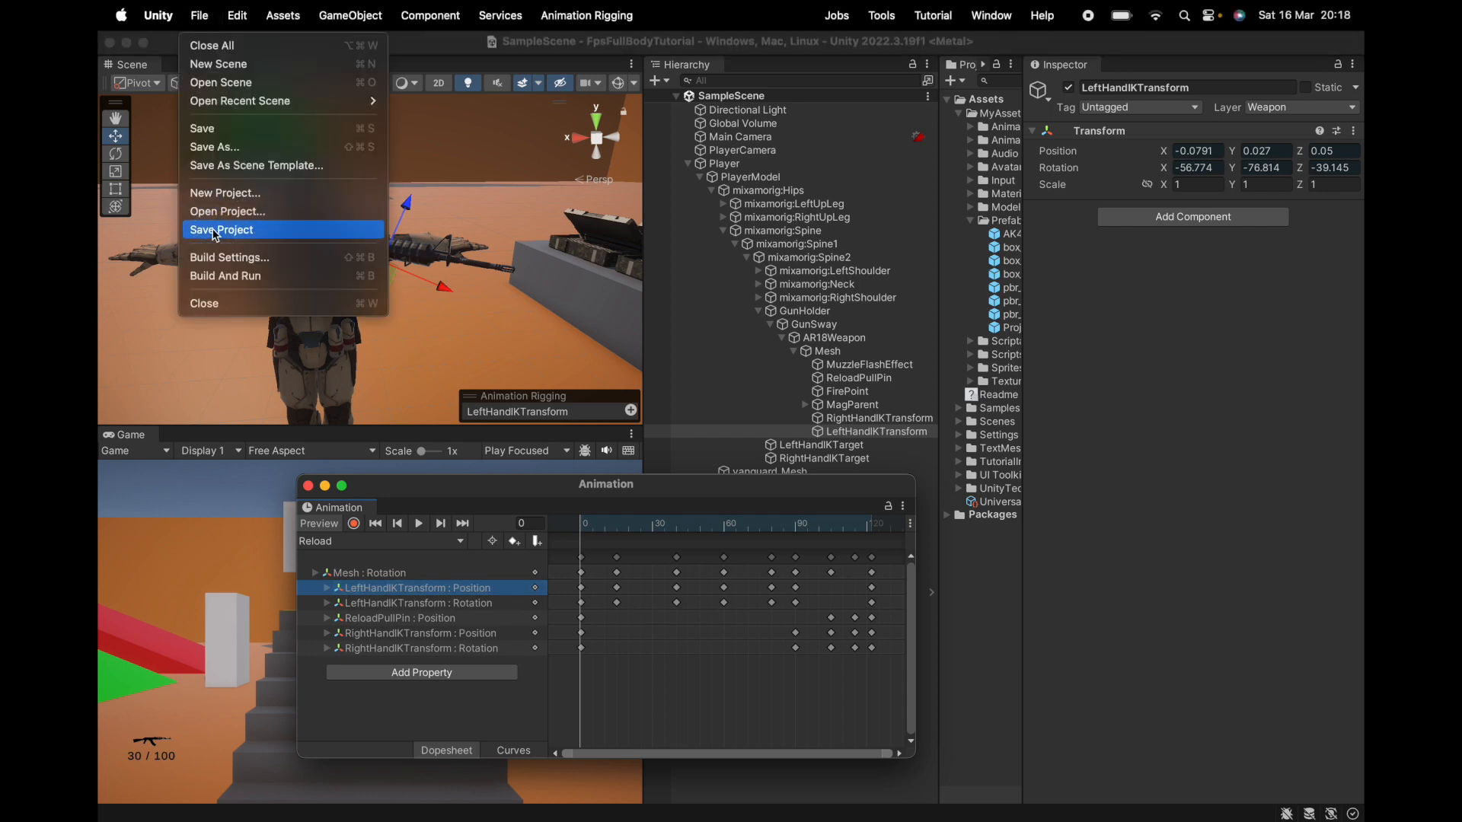
{"action": "left_click", "coordinate": [226, 228]}
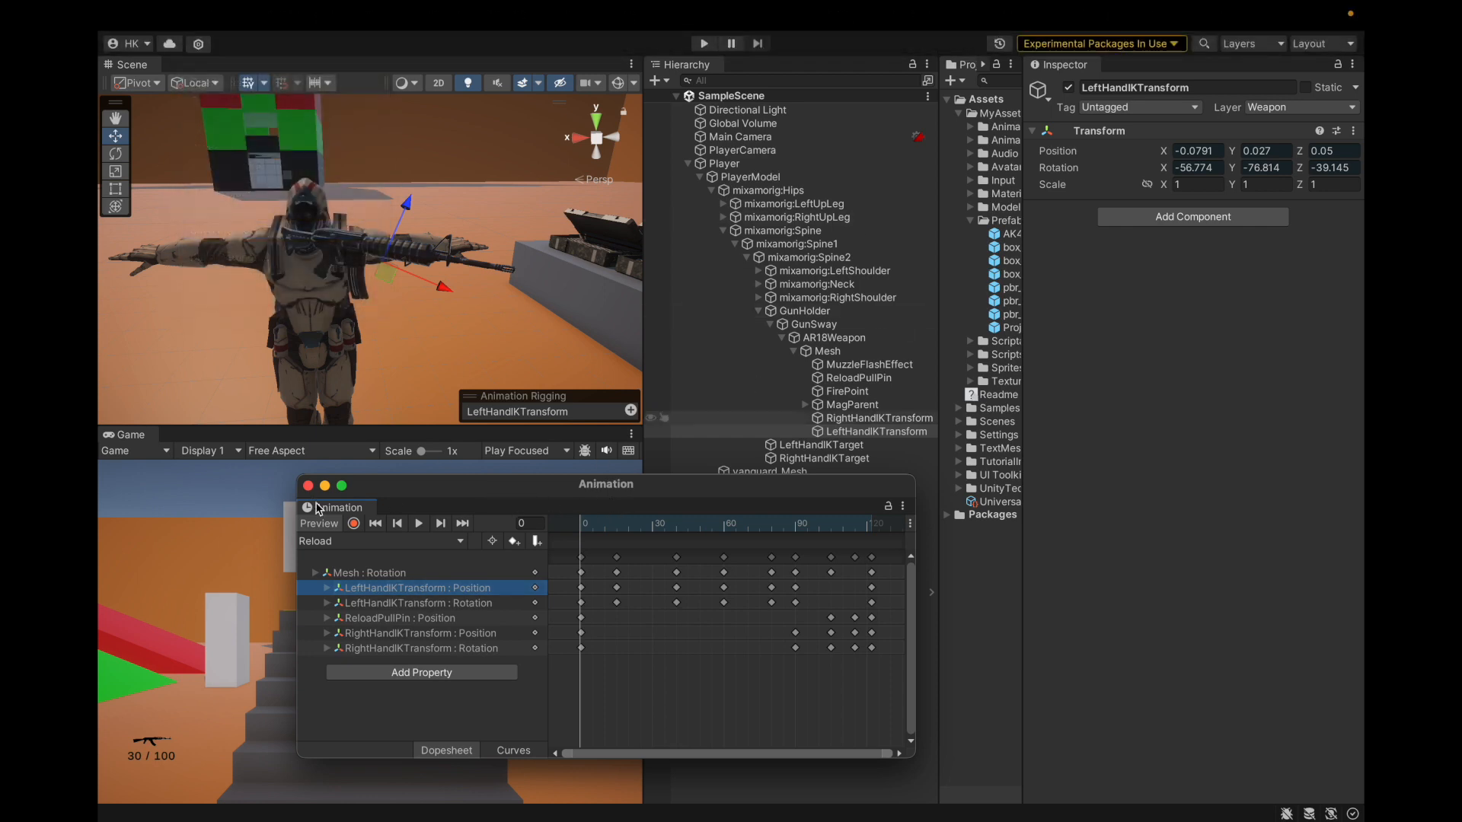
{"action": "left_click_drag", "start_coordinate": [377, 488], "coordinate": [472, 501]}
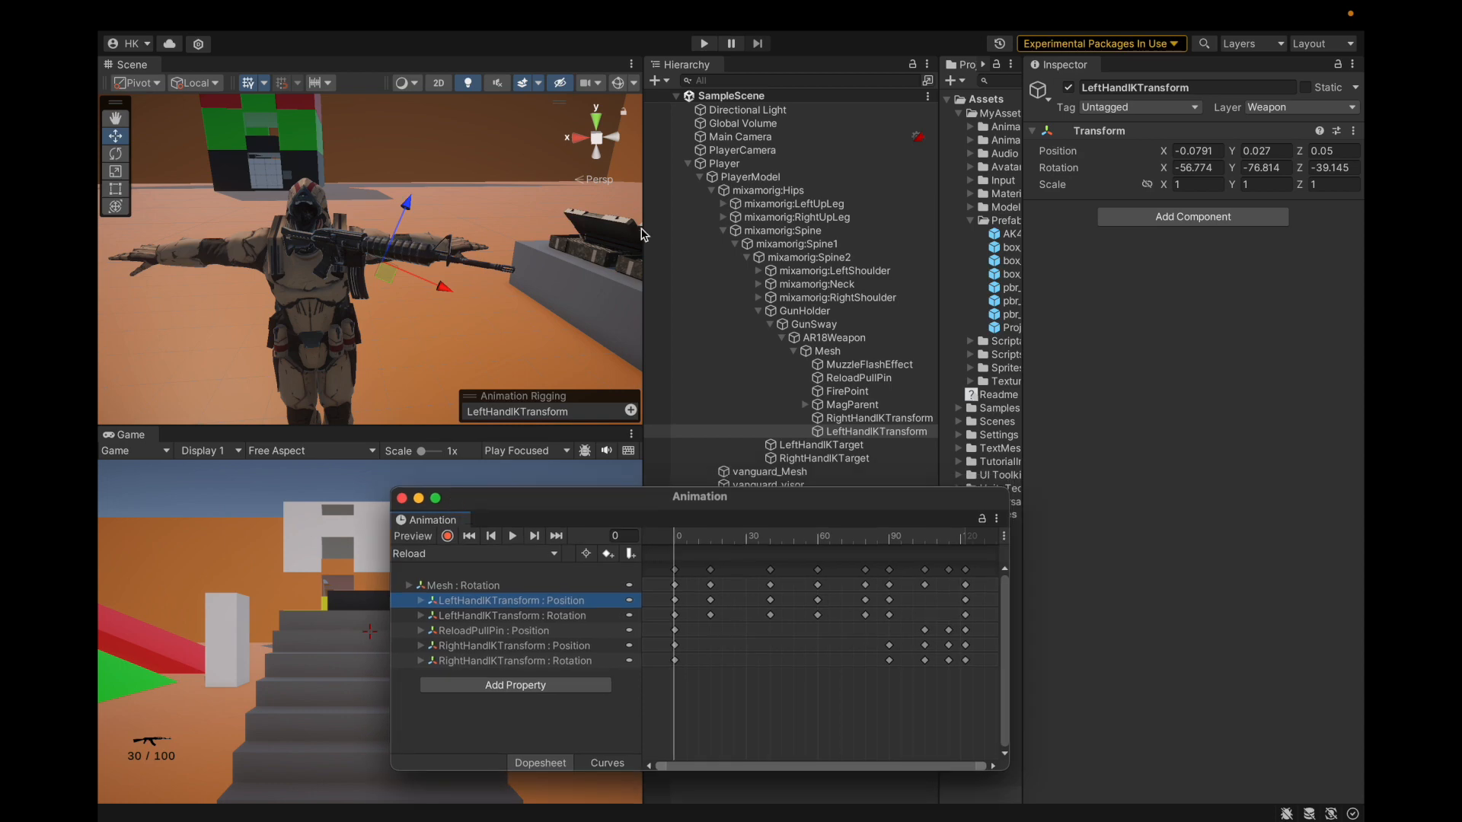
Step: Select PlayerModel, load its Reload clip, and widen the property name column
{"action": "left_click", "coordinate": [802, 165]}
{"action": "left_click", "coordinate": [801, 176]}
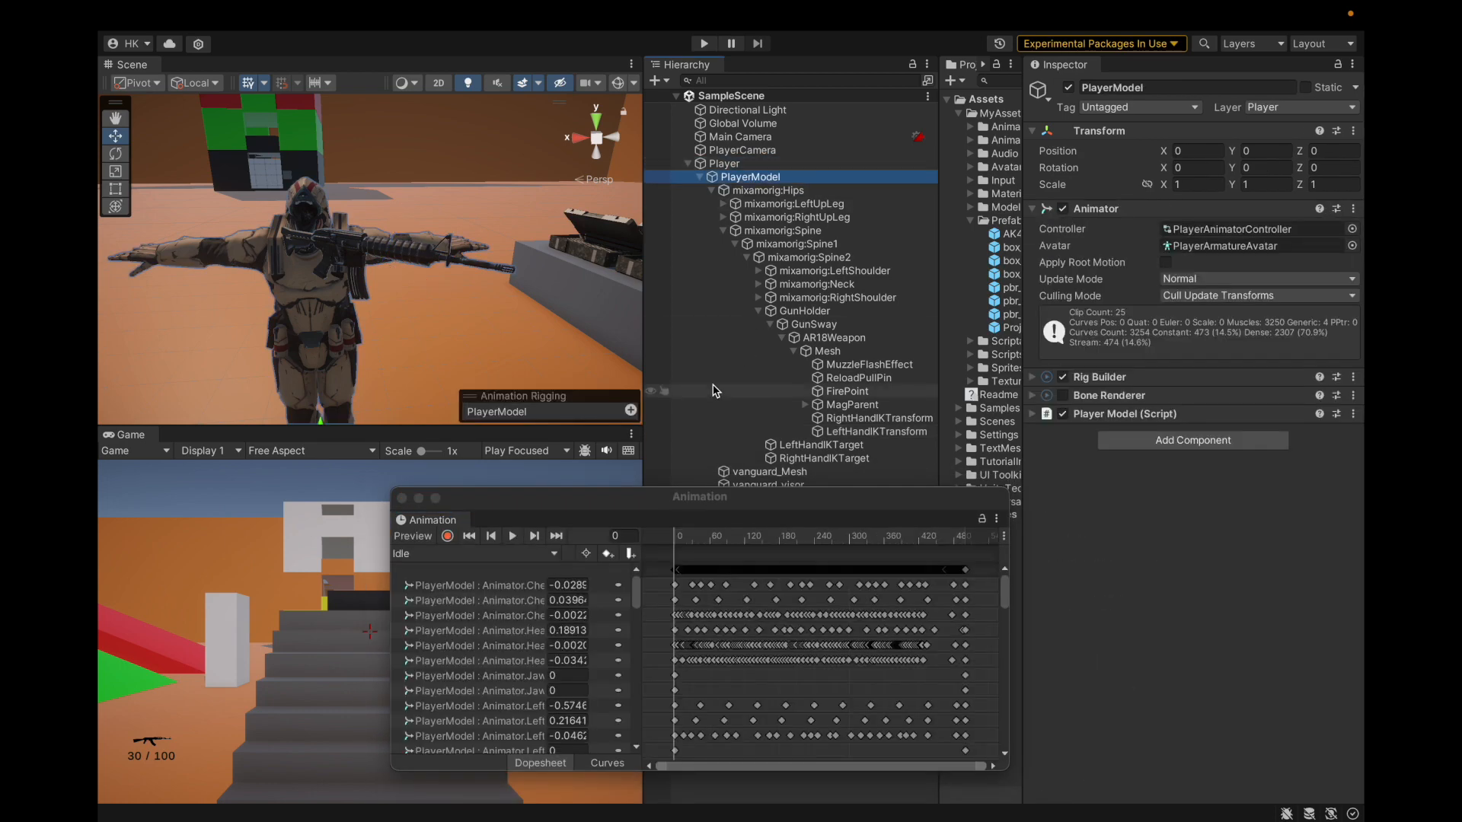
{"action": "left_click", "coordinate": [450, 558]}
{"action": "left_click", "coordinate": [447, 556]}
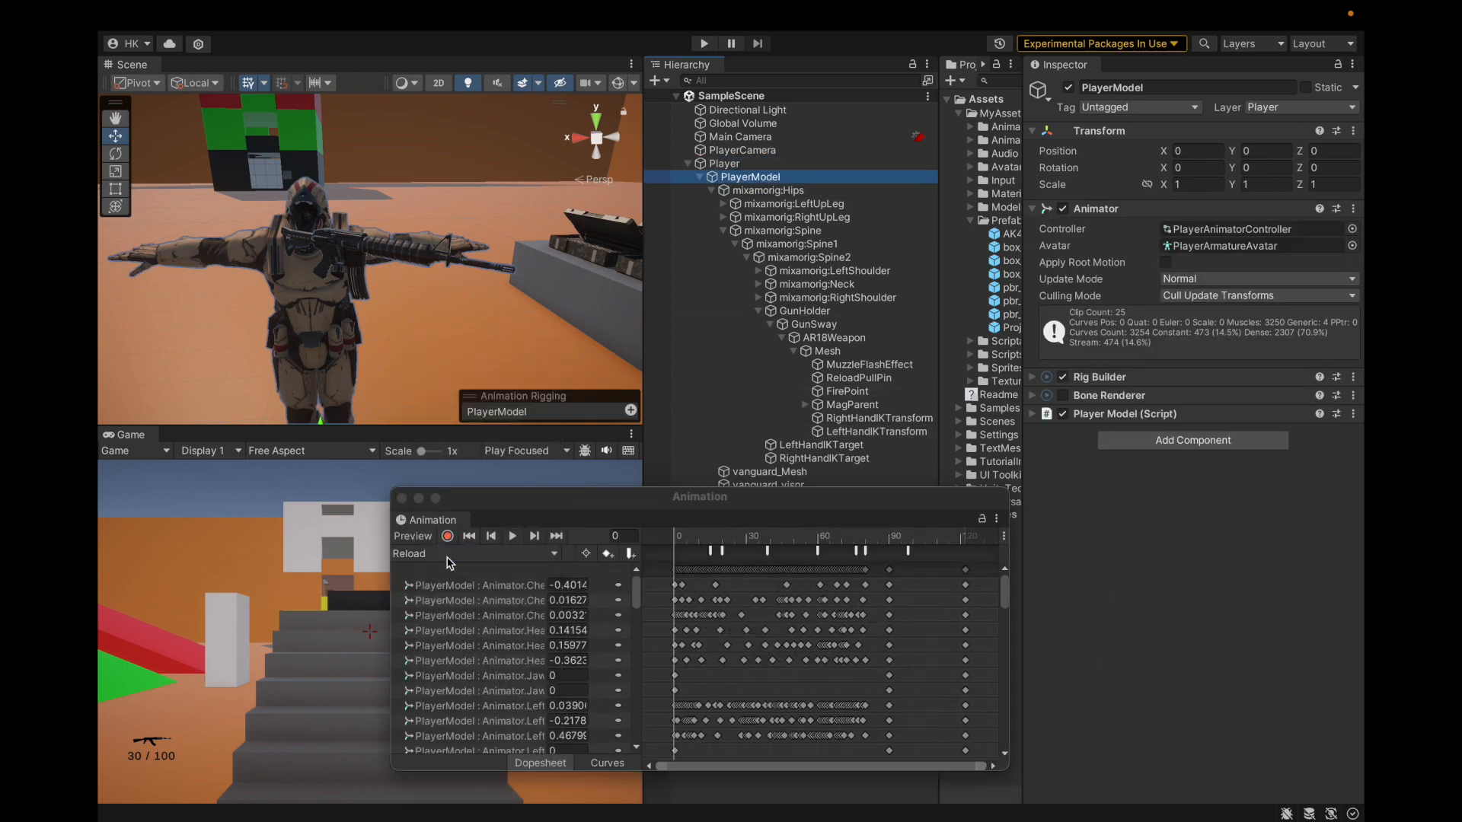
{"action": "left_click_drag", "start_coordinate": [645, 621], "coordinate": [739, 638]}
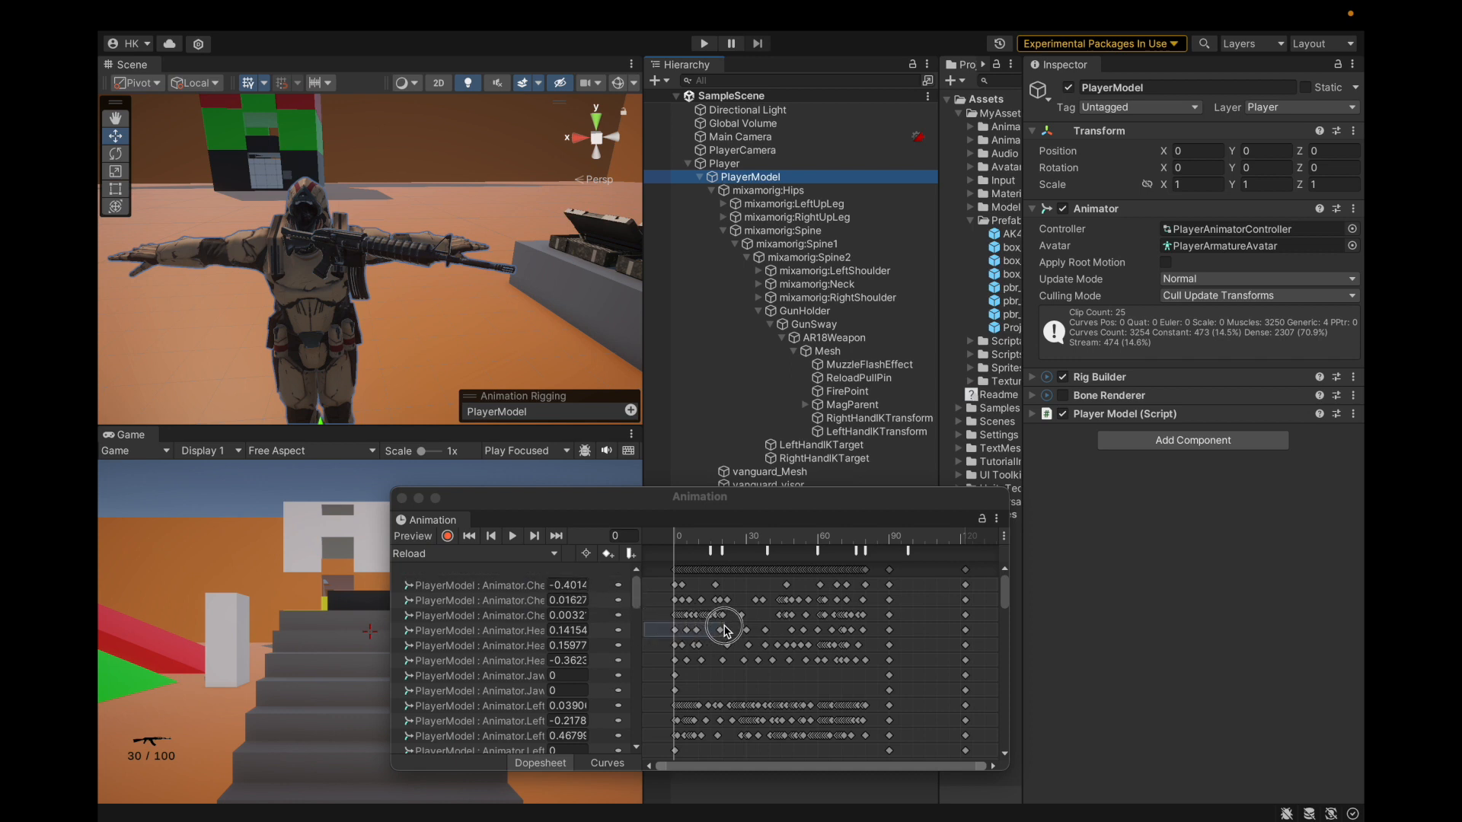
{"action": "left_click_drag", "start_coordinate": [642, 644], "coordinate": [826, 643]}
Step: Reposition the Animation window and widen the Hierarchy and Project panels
{"action": "left_click_drag", "start_coordinate": [663, 500], "coordinate": [519, 581]}
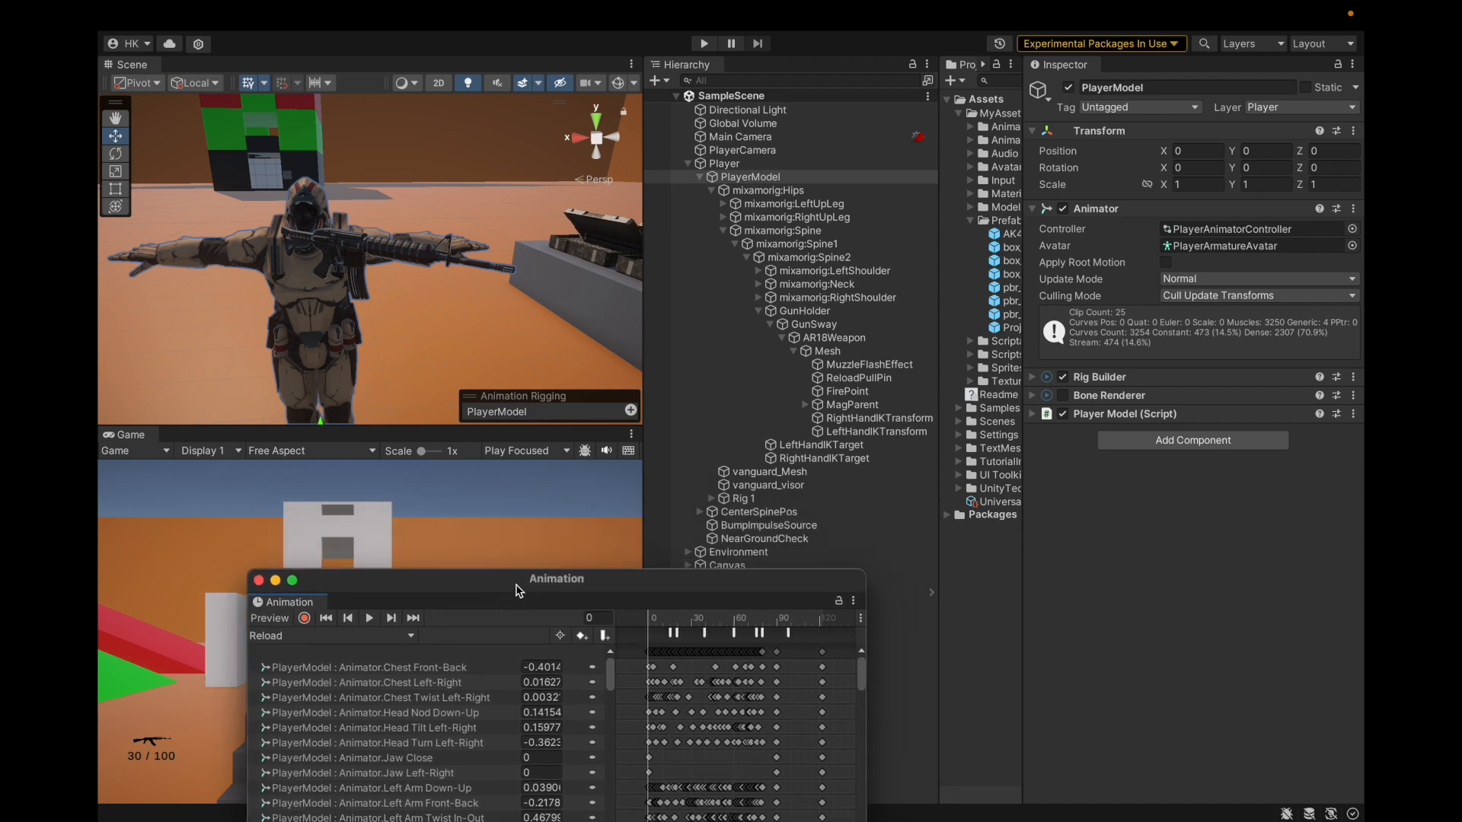
{"action": "left_click_drag", "start_coordinate": [643, 459], "coordinate": [509, 461]}
{"action": "left_click_drag", "start_coordinate": [939, 410], "coordinate": [783, 411]}
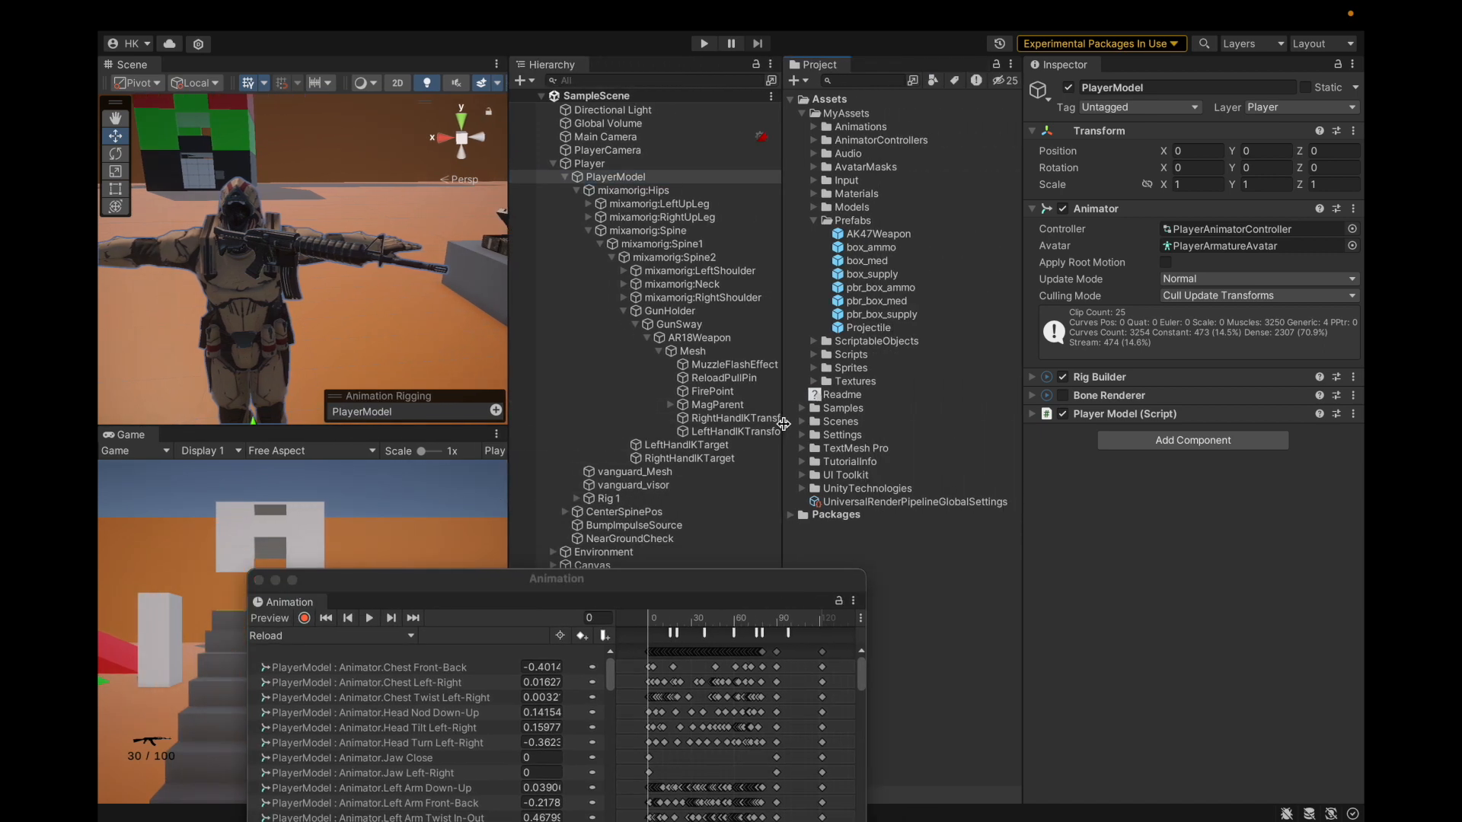
Step: Create a new font asset from the Prefabs folder's Create menu
{"action": "right_click", "coordinate": [885, 222]}
{"action": "mouse_move", "coordinate": [911, 224]}
{"action": "scroll", "coordinate": [1157, 381], "scroll_direction": "down", "scroll_amount": 5}
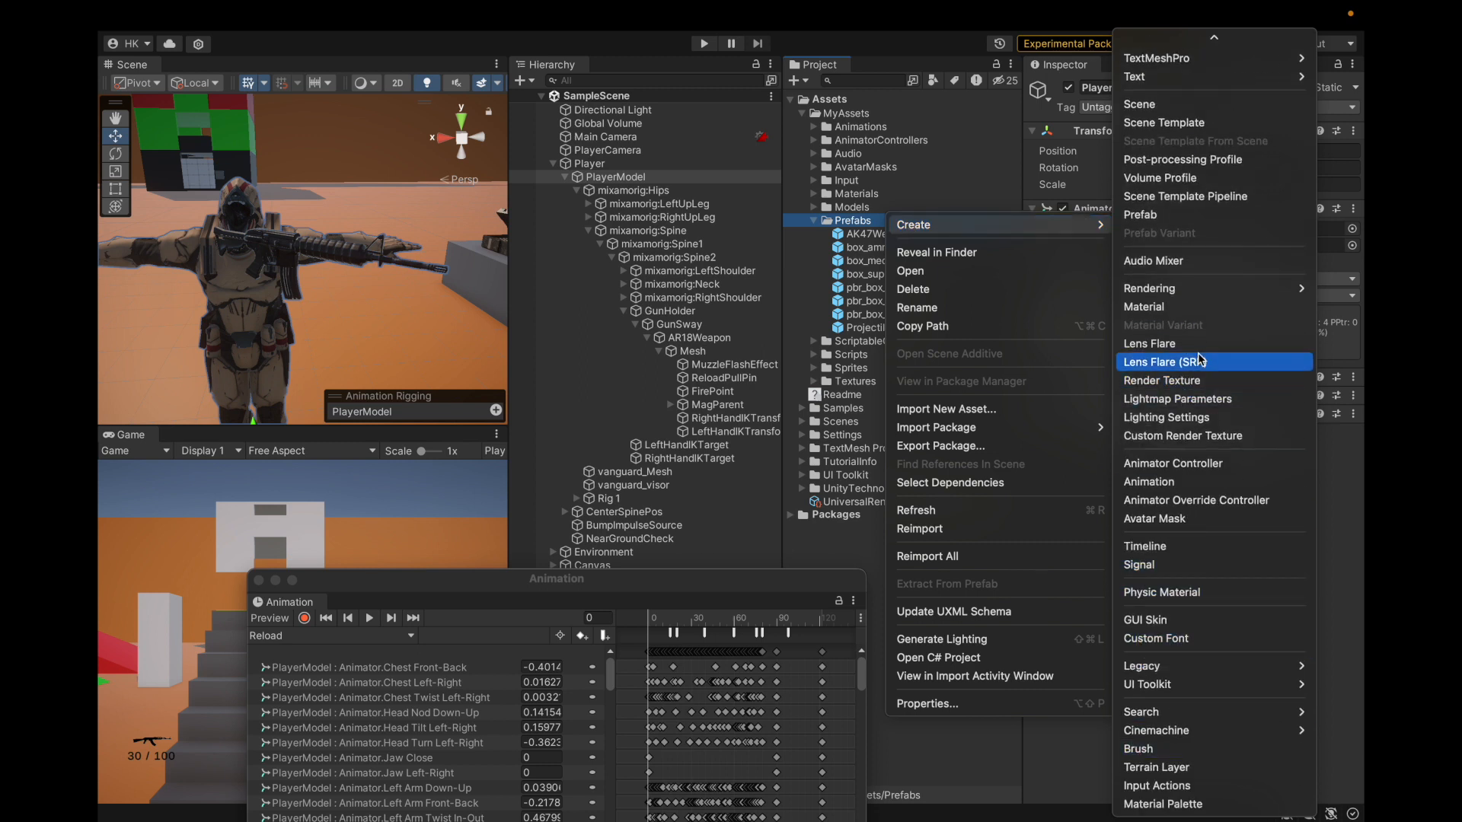
{"action": "scroll", "coordinate": [1199, 363], "scroll_direction": "up", "scroll_amount": 5}
{"action": "mouse_move", "coordinate": [1206, 318]}
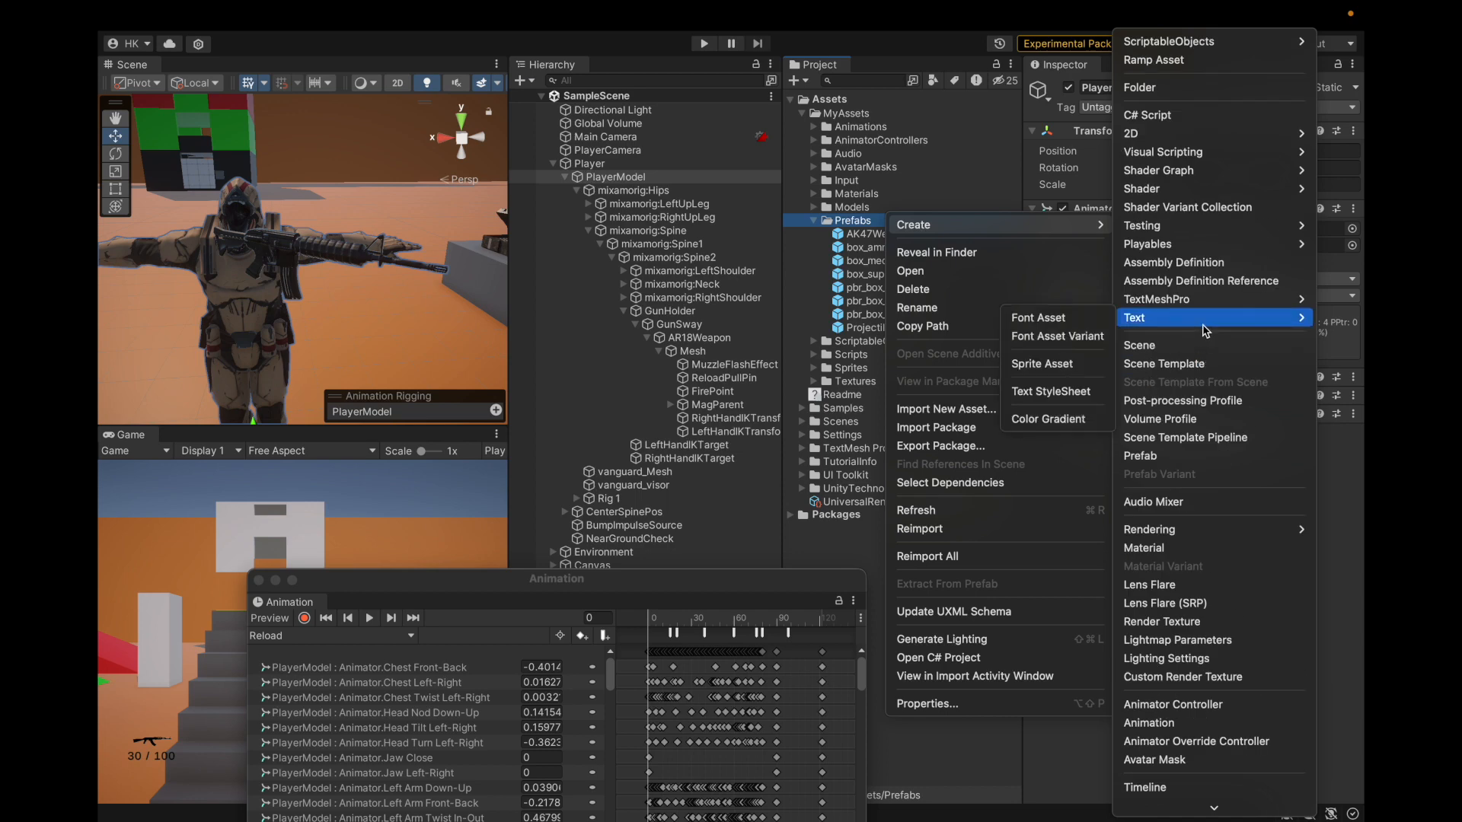
{"action": "left_click", "coordinate": [1045, 317]}
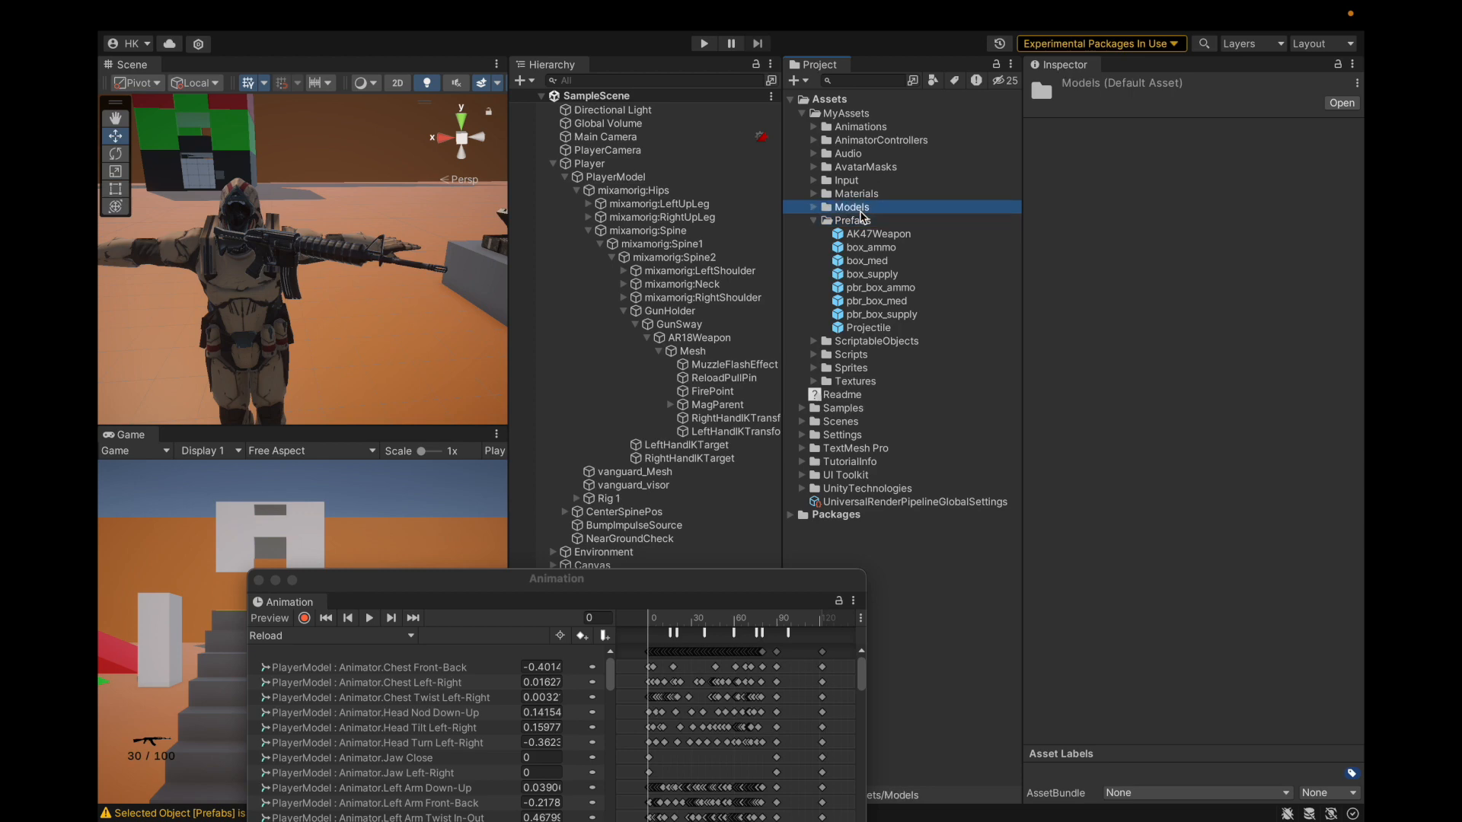
Step: Create a ramp asset in the Assets root, then delete it
{"action": "left_click", "coordinate": [865, 105]}
{"action": "right_click", "coordinate": [864, 107]}
{"action": "mouse_move", "coordinate": [894, 113]}
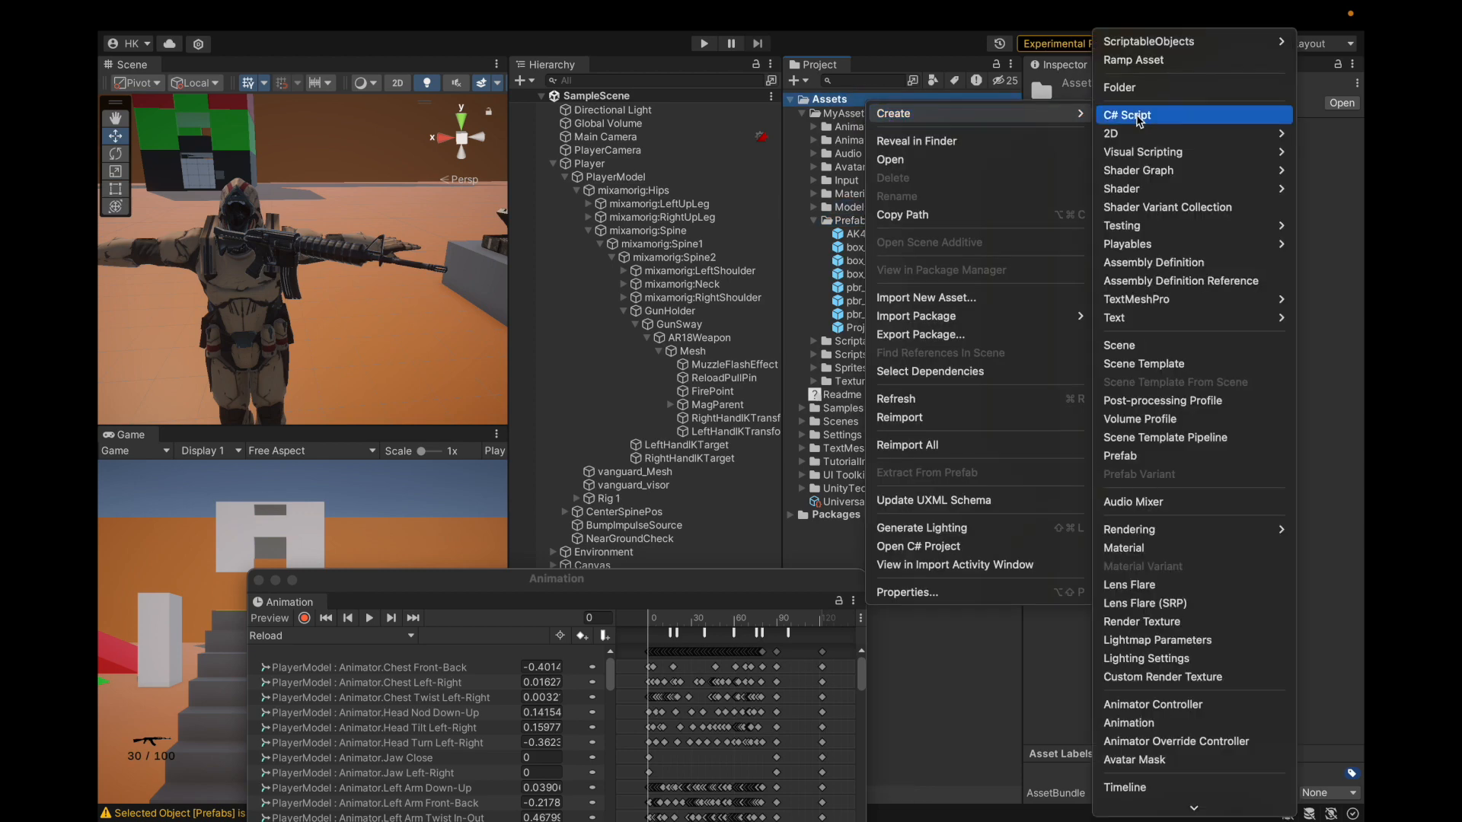
{"action": "left_click", "coordinate": [1158, 61]}
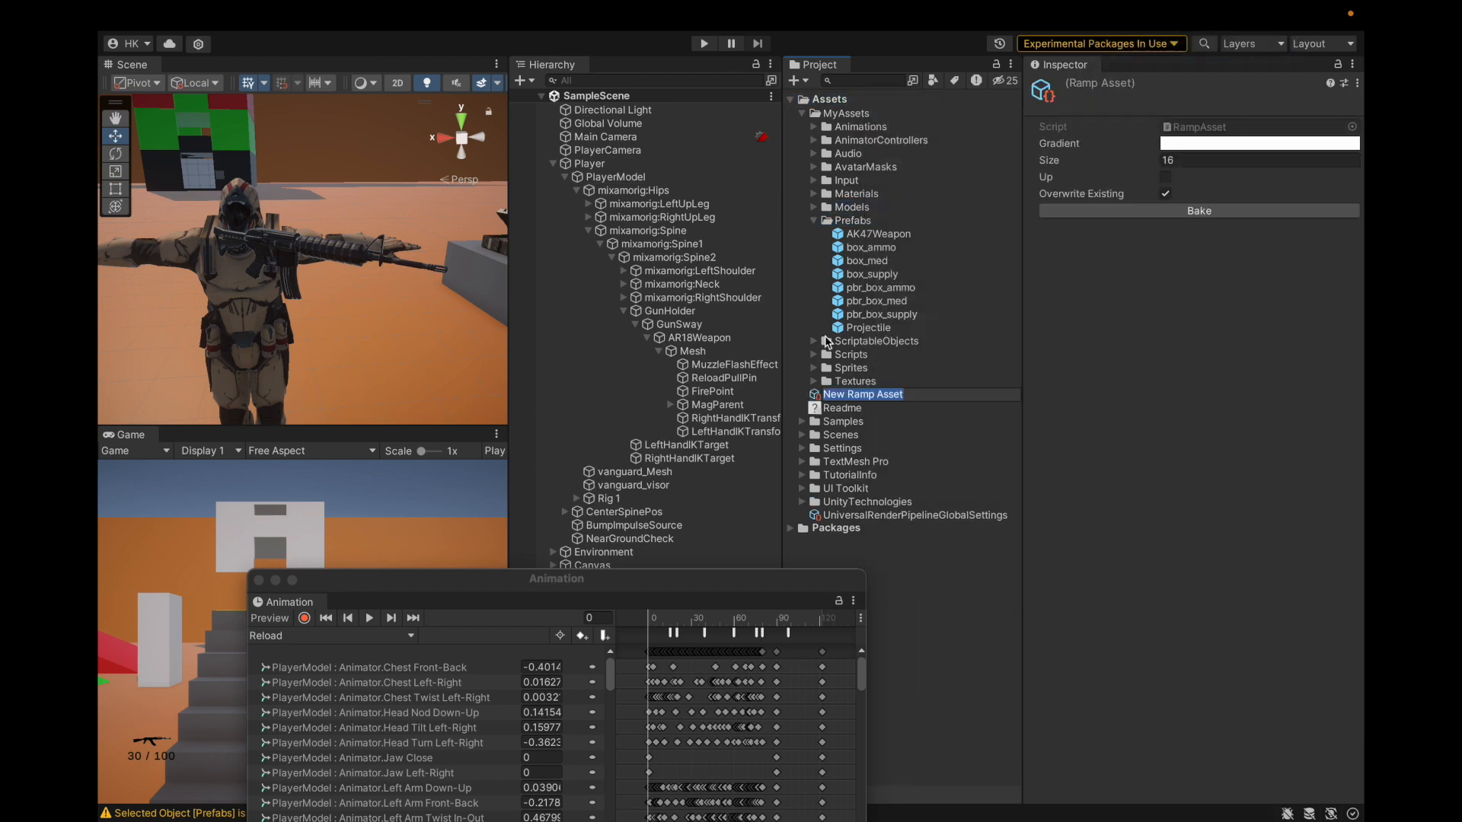
{"action": "right_click", "coordinate": [799, 400]}
{"action": "left_click", "coordinate": [816, 389]}
{"action": "left_click", "coordinate": [788, 371]}
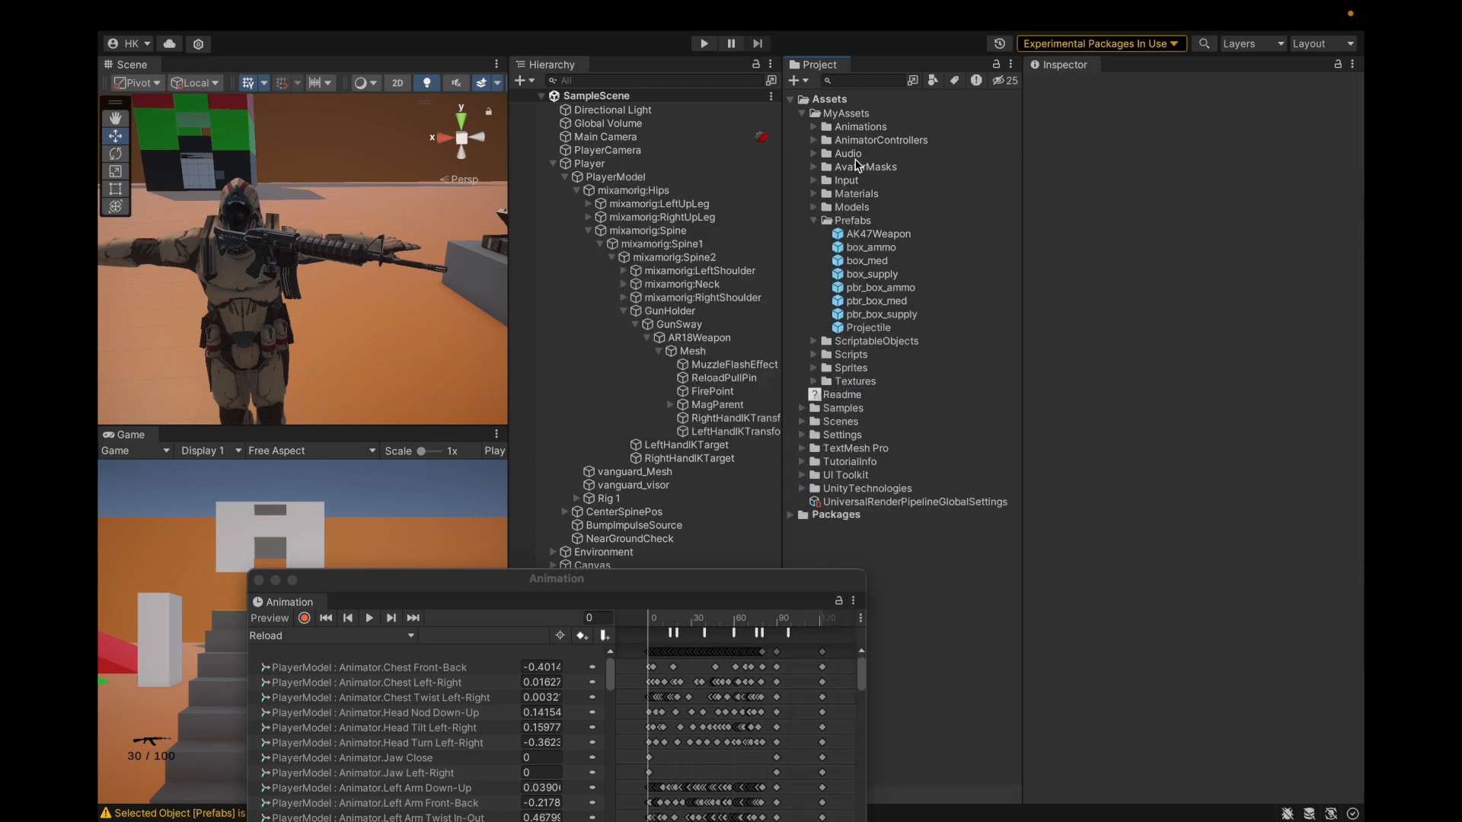
Step: Create a Text StyleSheet in Assets with the default name and select its Opening Tags field
{"action": "right_click", "coordinate": [858, 99]}
{"action": "mouse_move", "coordinate": [974, 102]}
{"action": "scroll", "coordinate": [1106, 333], "scroll_direction": "down", "scroll_amount": 5}
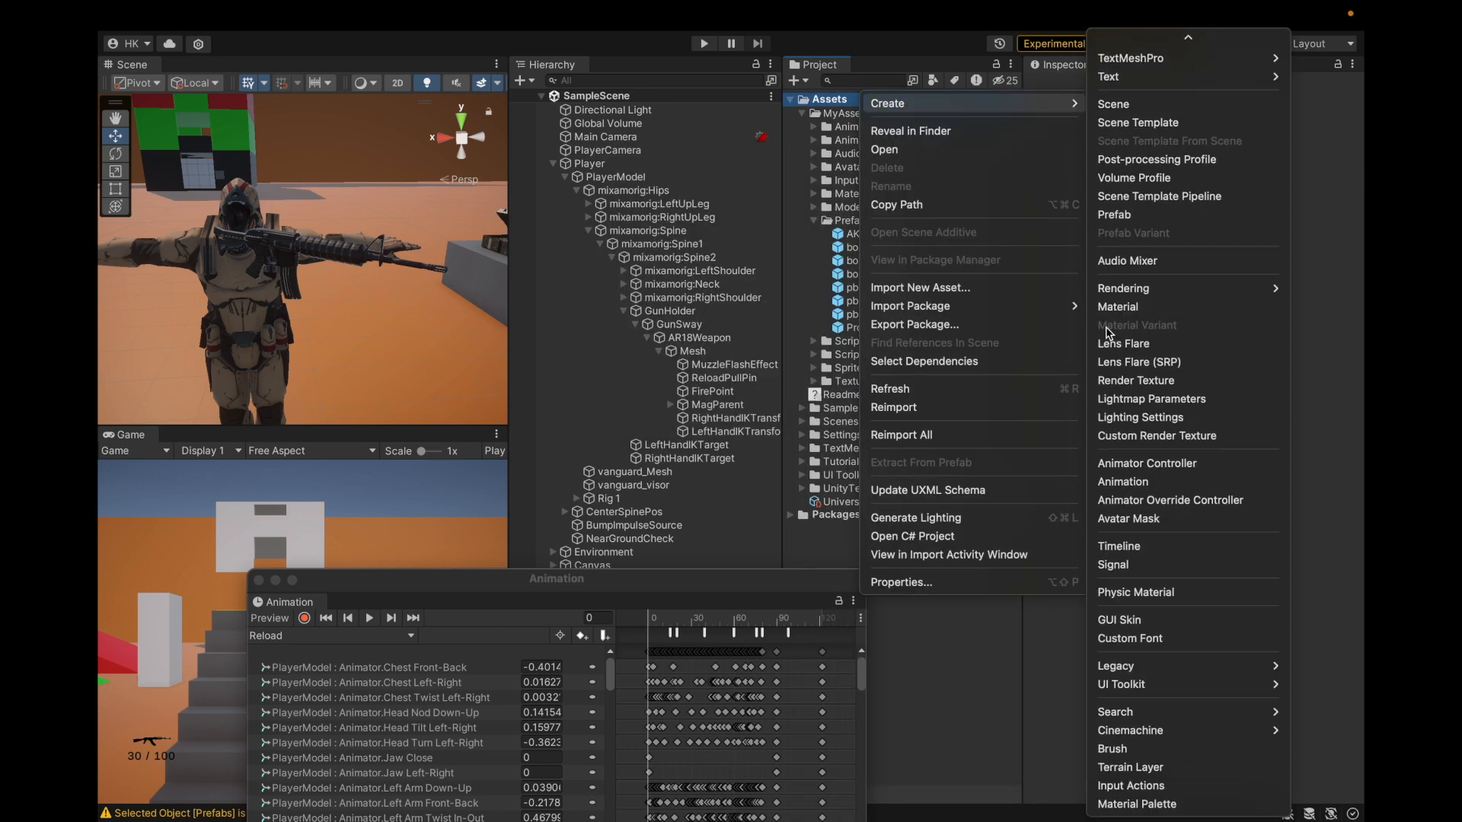
{"action": "mouse_move", "coordinate": [1152, 720]}
{"action": "scroll", "coordinate": [1158, 656], "scroll_direction": "up", "scroll_amount": 5}
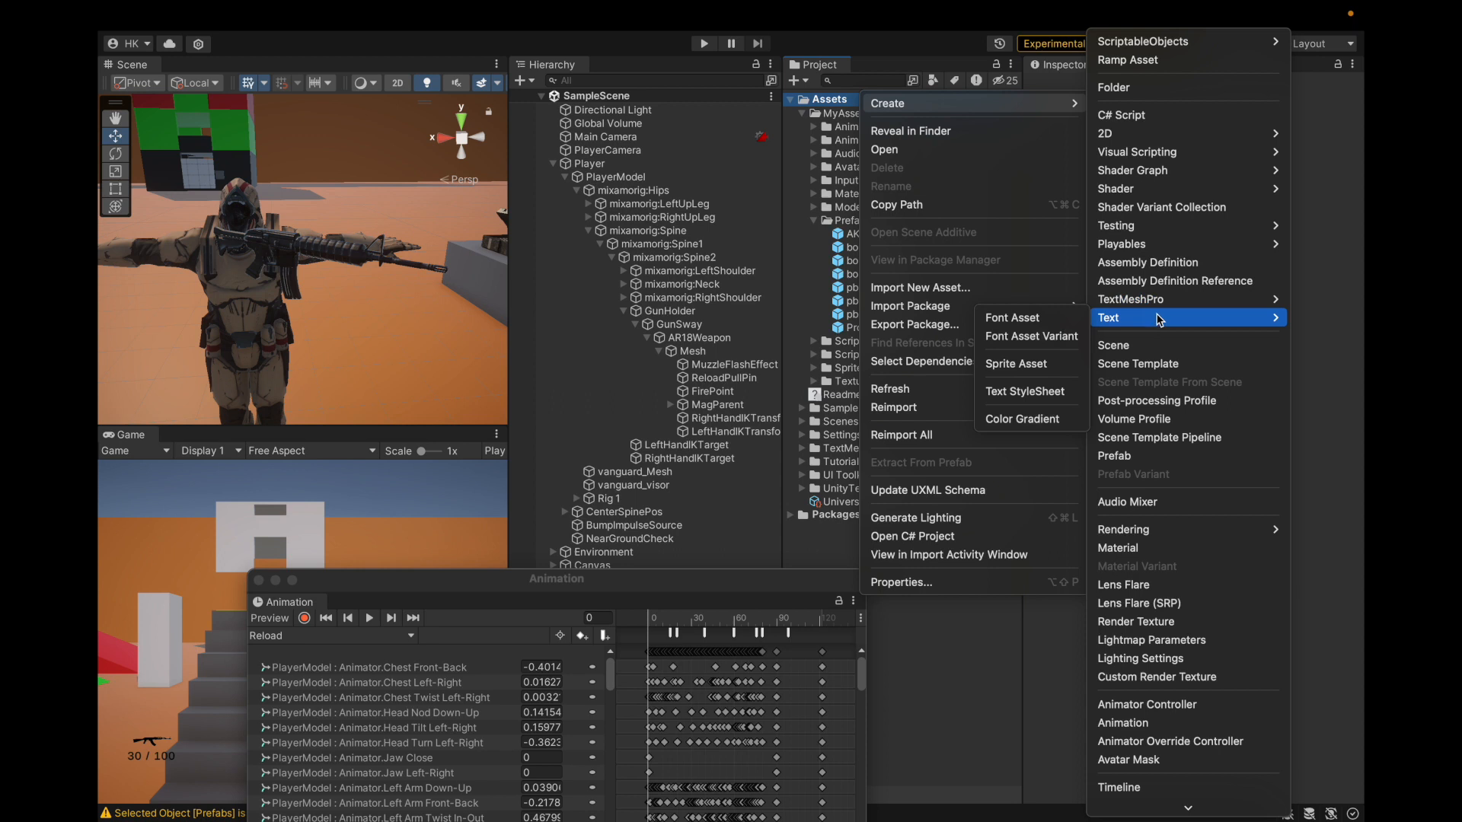
{"action": "mouse_move", "coordinate": [1163, 296]}
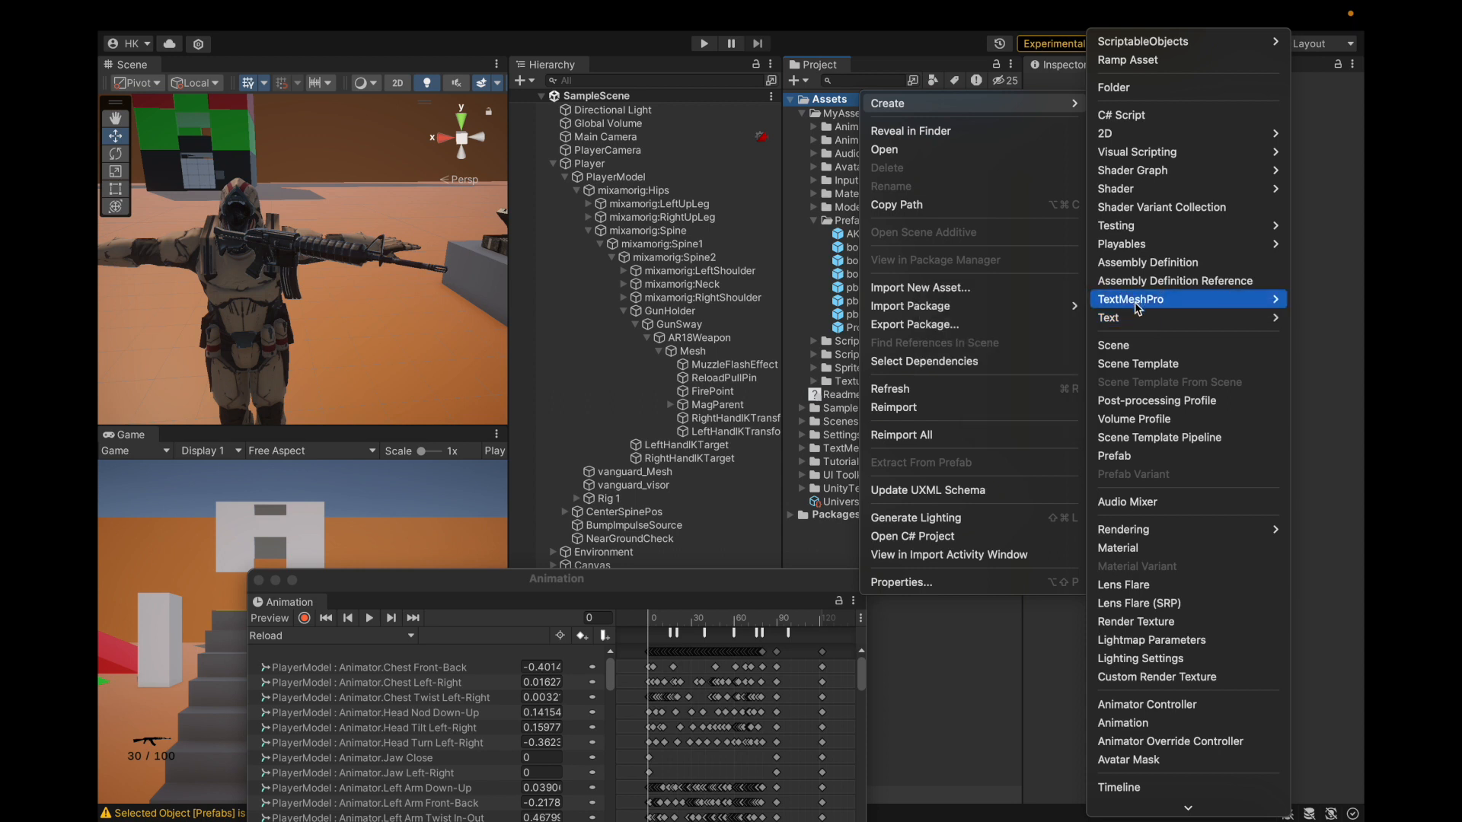
{"action": "mouse_move", "coordinate": [1133, 325]}
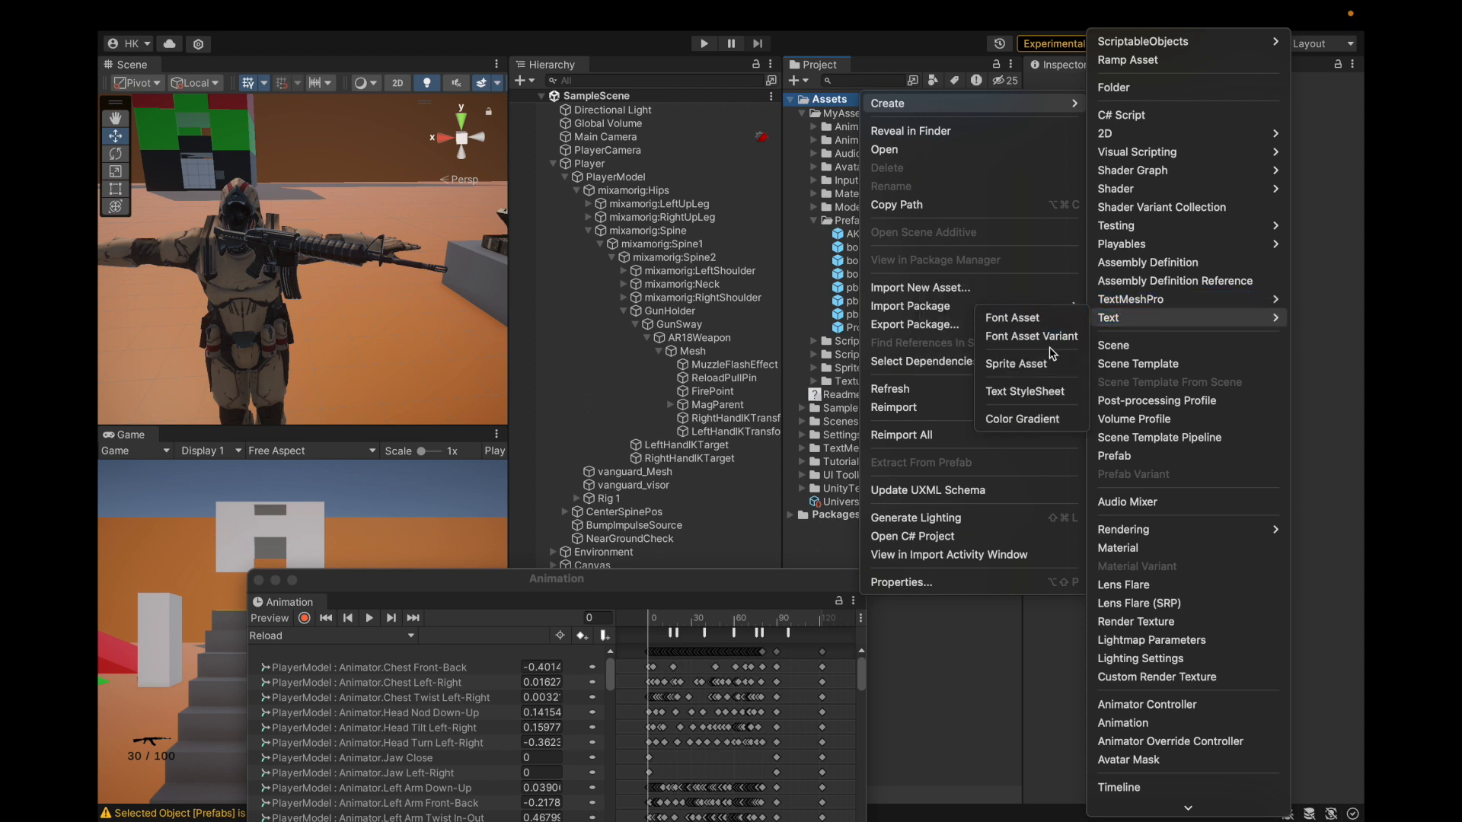
{"action": "left_click", "coordinate": [1043, 393]}
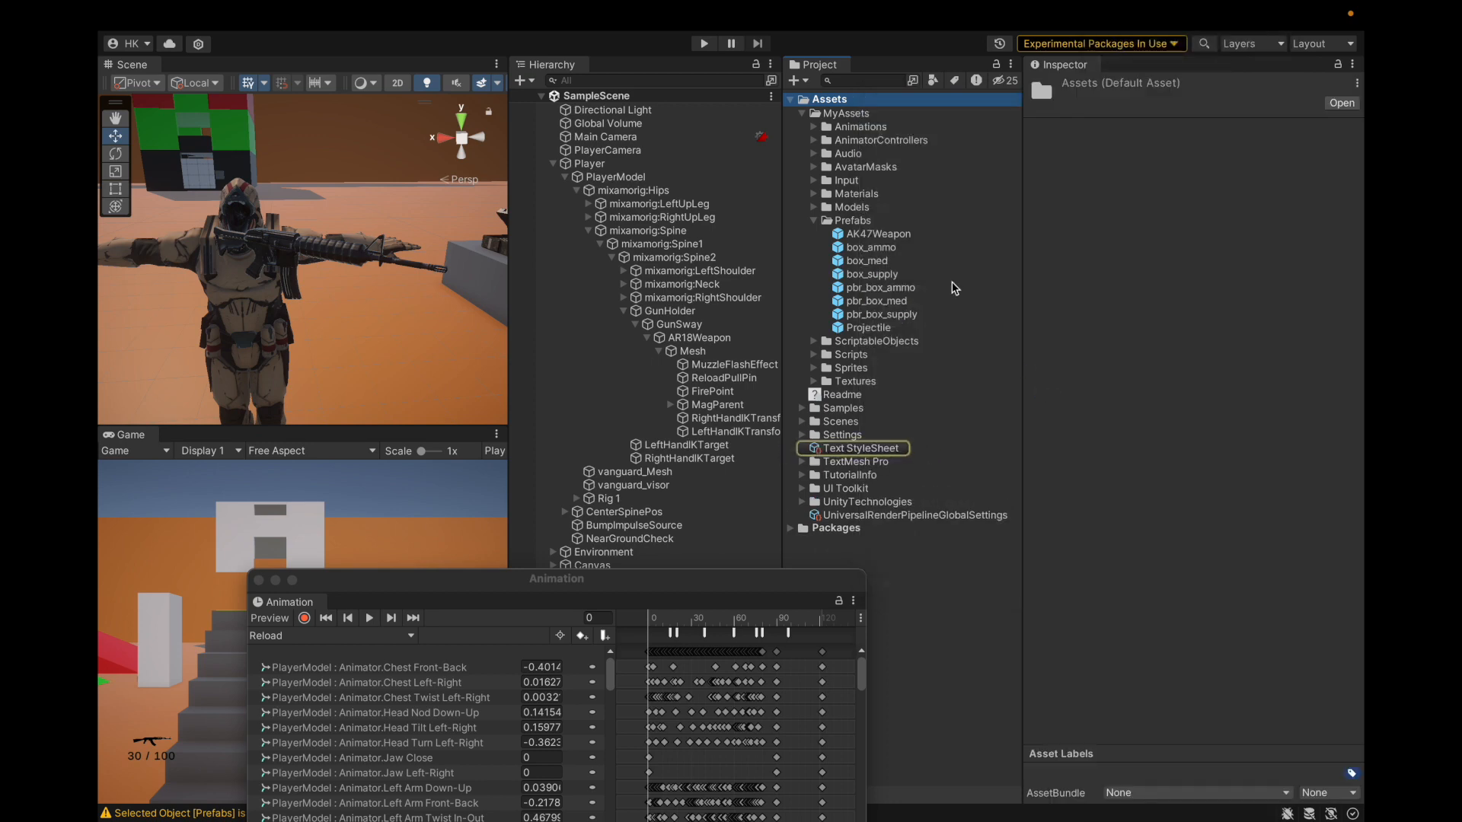
{"action": "key", "text": "Return"}
{"action": "left_click", "coordinate": [1212, 152]}
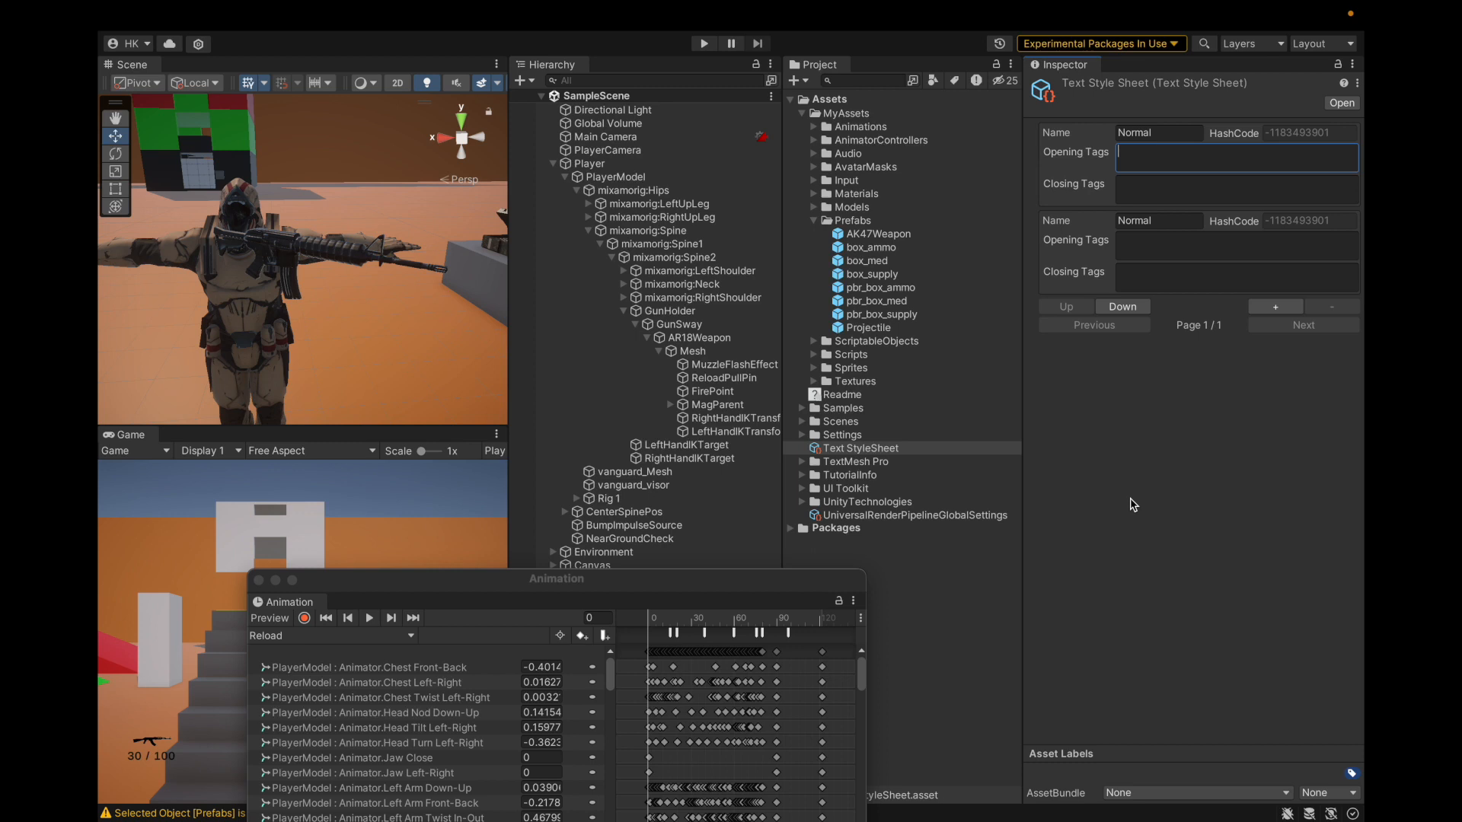
Step: Inspect the PlayMagInOut animation event and scrub the Reload clip to frame 40
{"action": "left_click", "coordinate": [671, 634]}
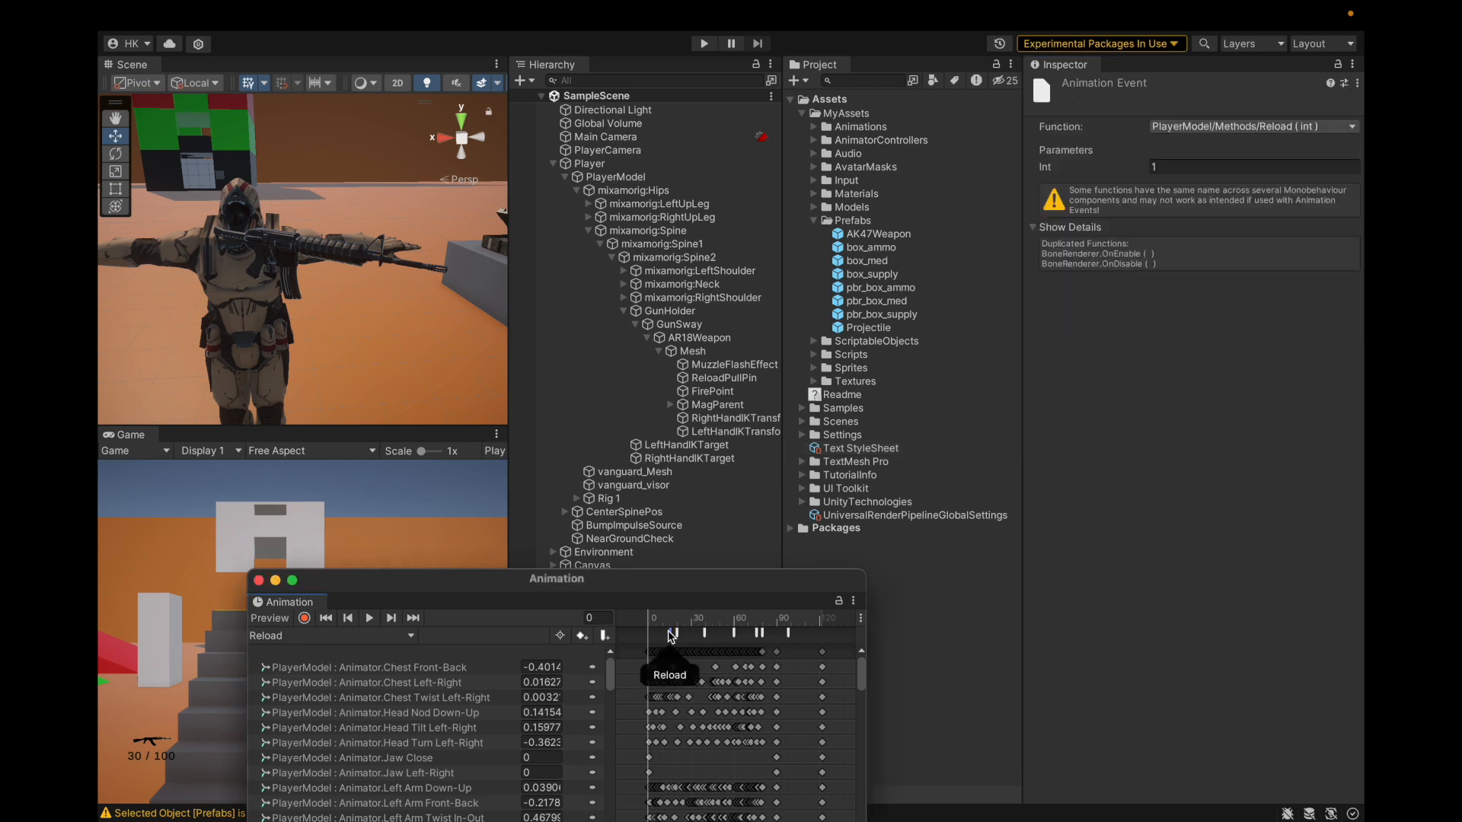
{"action": "left_click", "coordinate": [677, 633]}
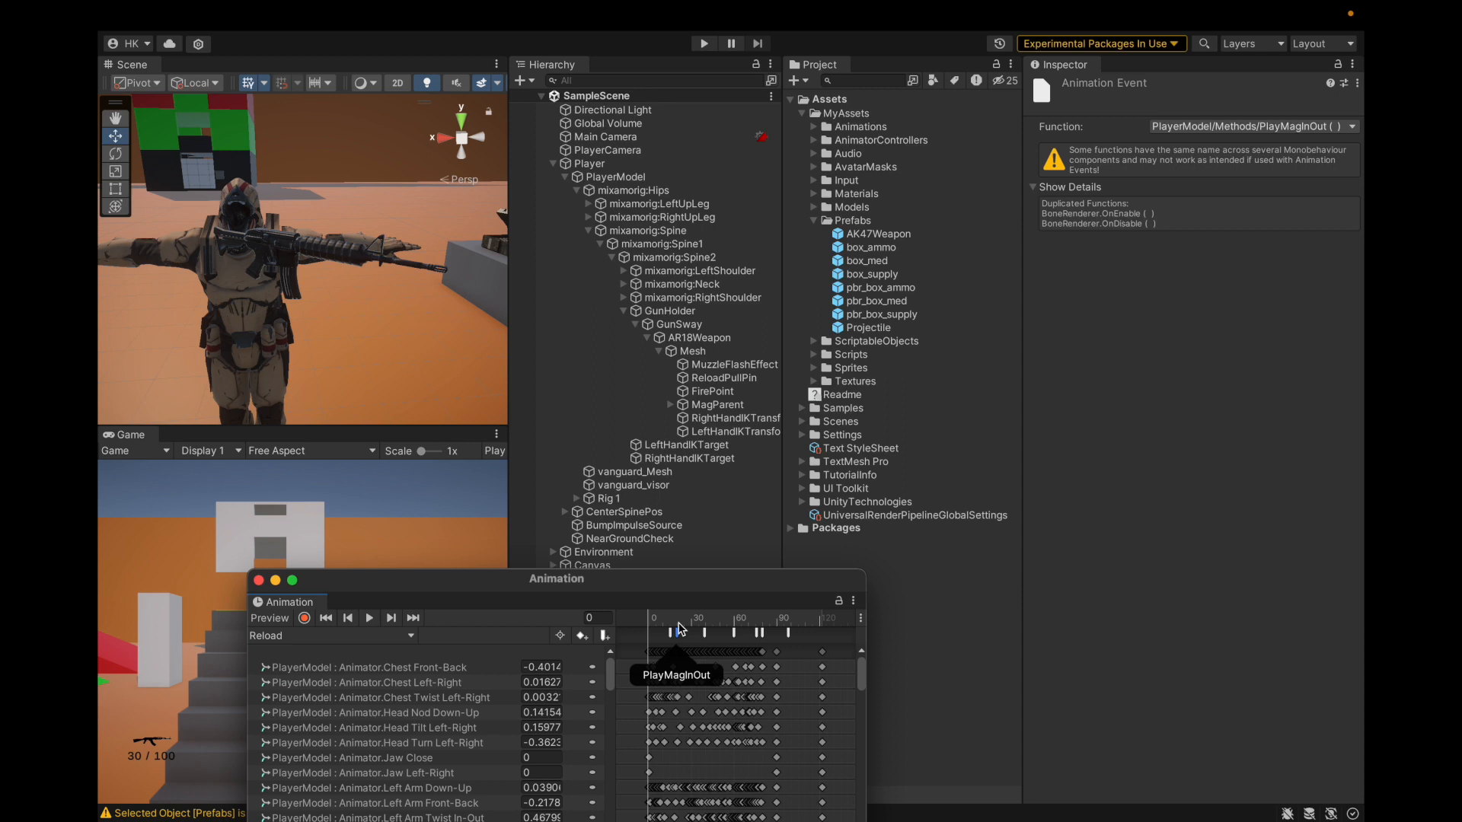
{"action": "left_click", "coordinate": [679, 629]}
{"action": "scroll", "coordinate": [712, 652], "scroll_direction": "up", "scroll_amount": 5}
{"action": "mouse_move", "coordinate": [641, 616]}
{"action": "left_mouse_down"}
{"action": "mouse_move", "coordinate": [770, 618]}
{"action": "mouse_move", "coordinate": [644, 638]}
{"action": "mouse_move", "coordinate": [693, 633]}
{"action": "left_mouse_up"}
Step: Inspect the step-2 and step-1 Reload events, then bring back the Text StyleSheet
{"action": "left_click", "coordinate": [698, 632]}
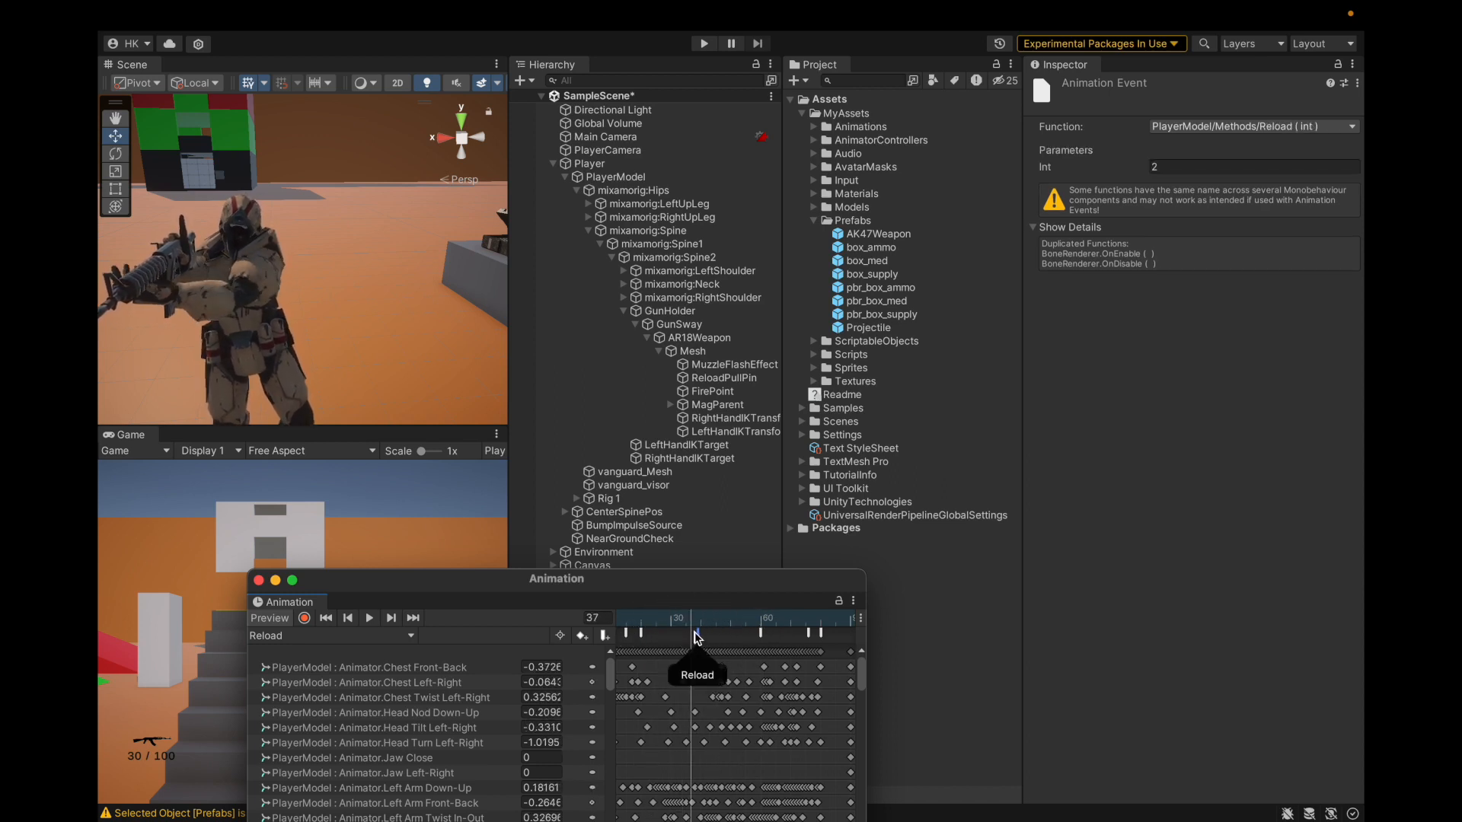
{"action": "scroll", "coordinate": [762, 714], "scroll_direction": "down", "scroll_amount": 3}
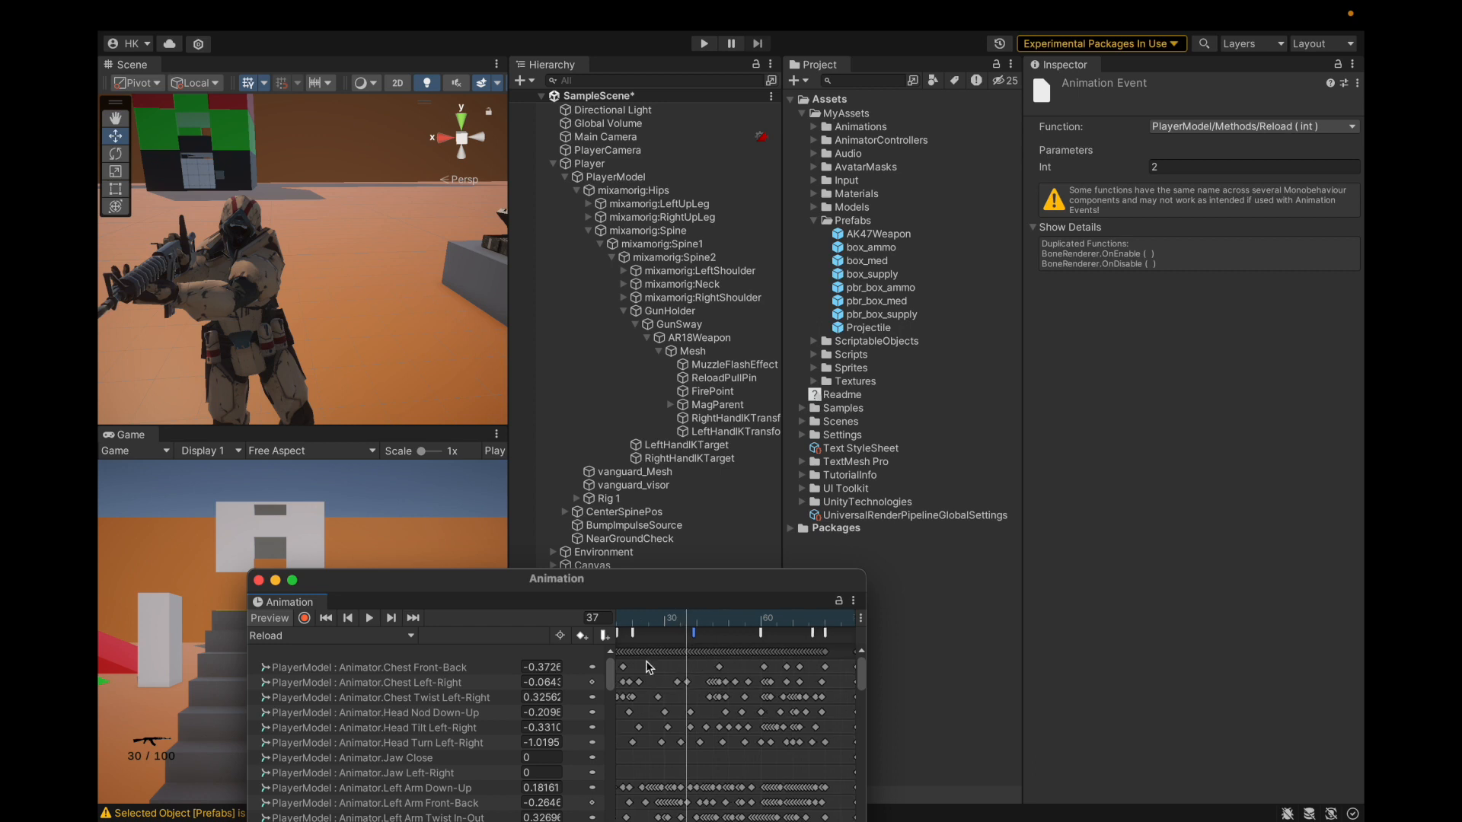
{"action": "left_click_drag", "start_coordinate": [672, 617], "coordinate": [625, 632]}
{"action": "left_click", "coordinate": [625, 633]}
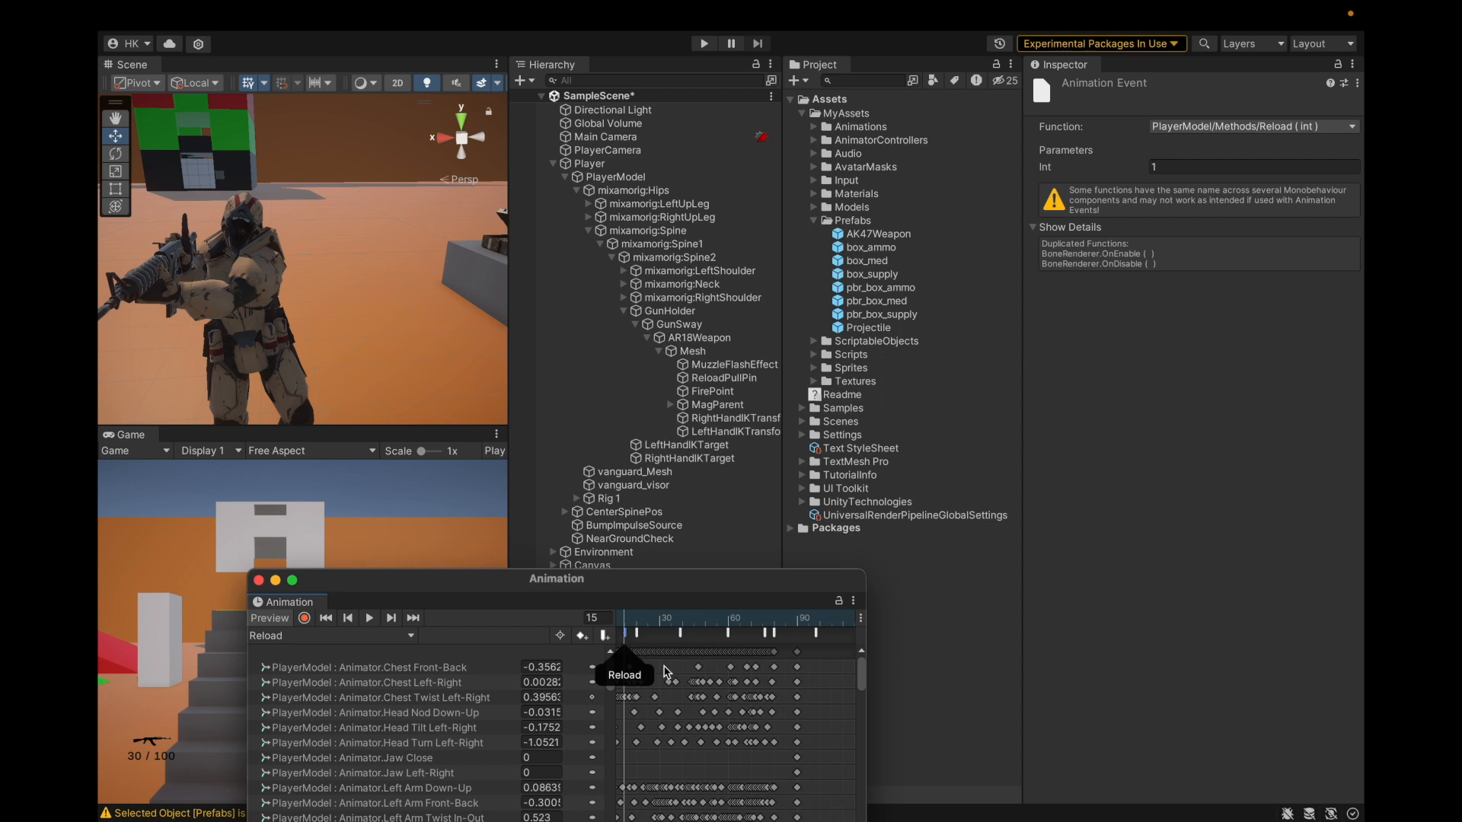
{"action": "left_click", "coordinate": [861, 447]}
Step: Write '15 frame catch mag in original position.' in the style sheet, save, and scrub frames 15–26
{"action": "left_click", "coordinate": [1146, 166]}
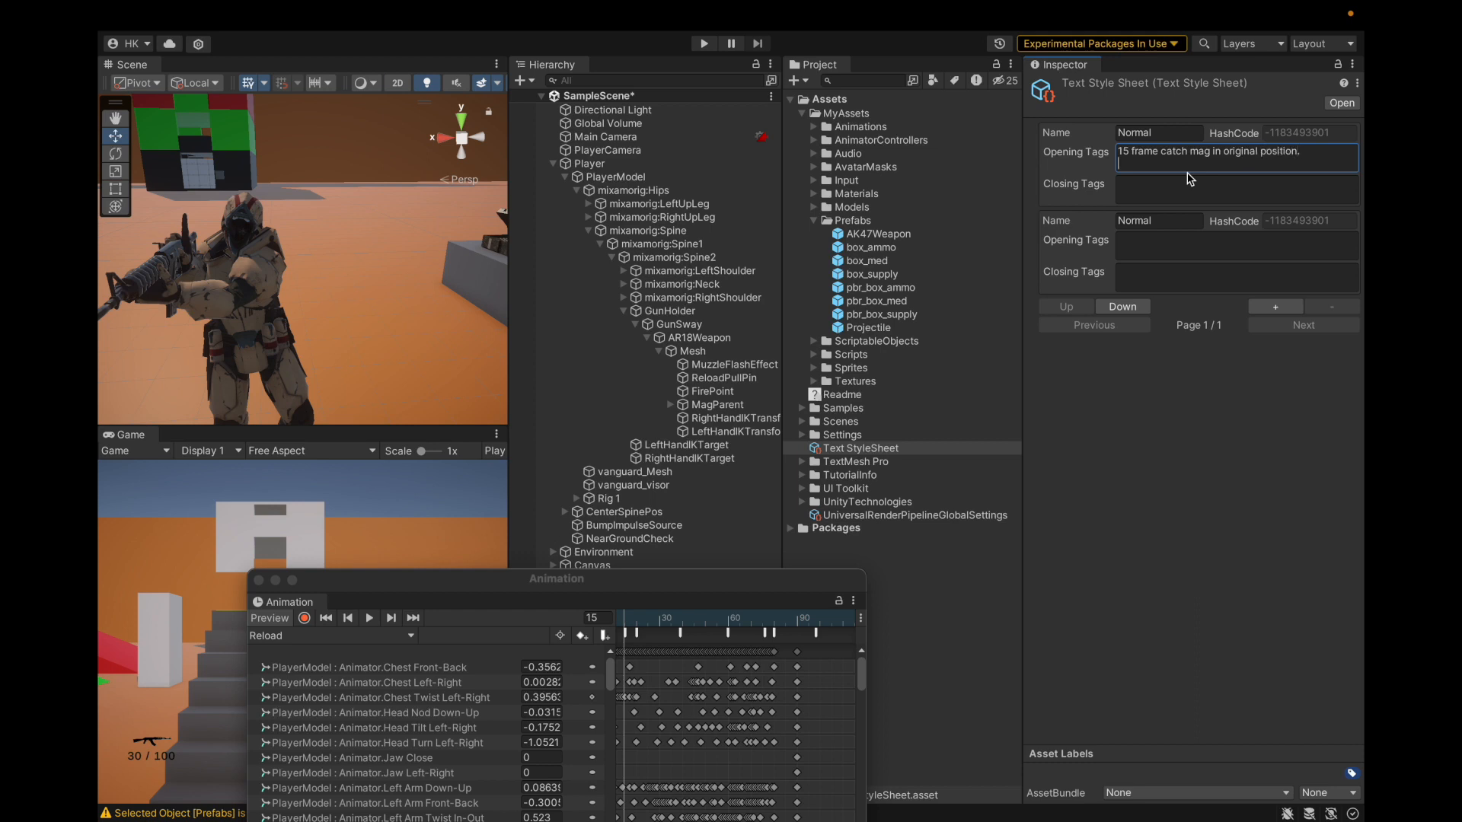
{"action": "key", "text": "Return"}
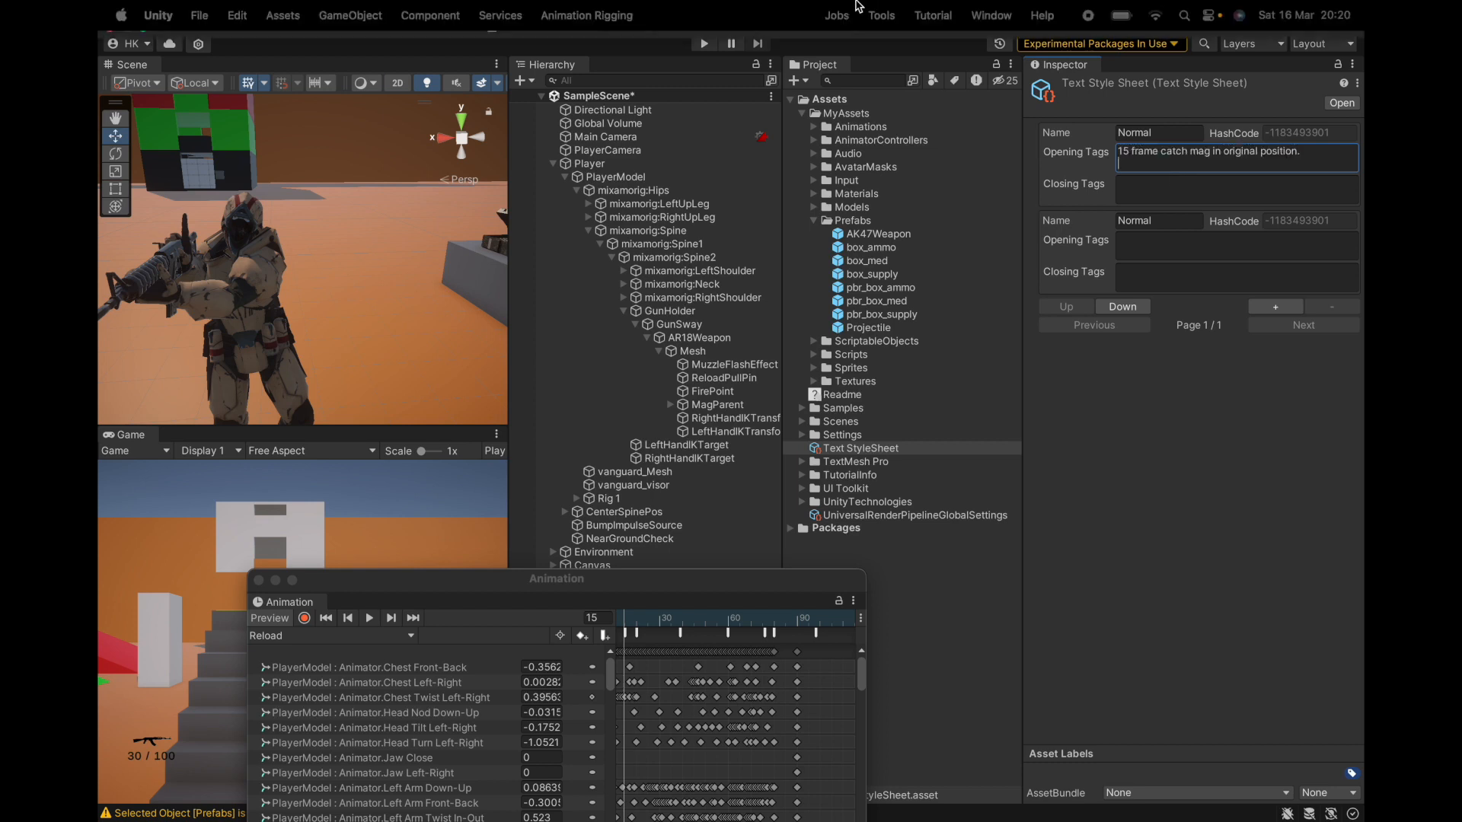
{"action": "left_click", "coordinate": [199, 15]}
{"action": "left_click", "coordinate": [222, 229]}
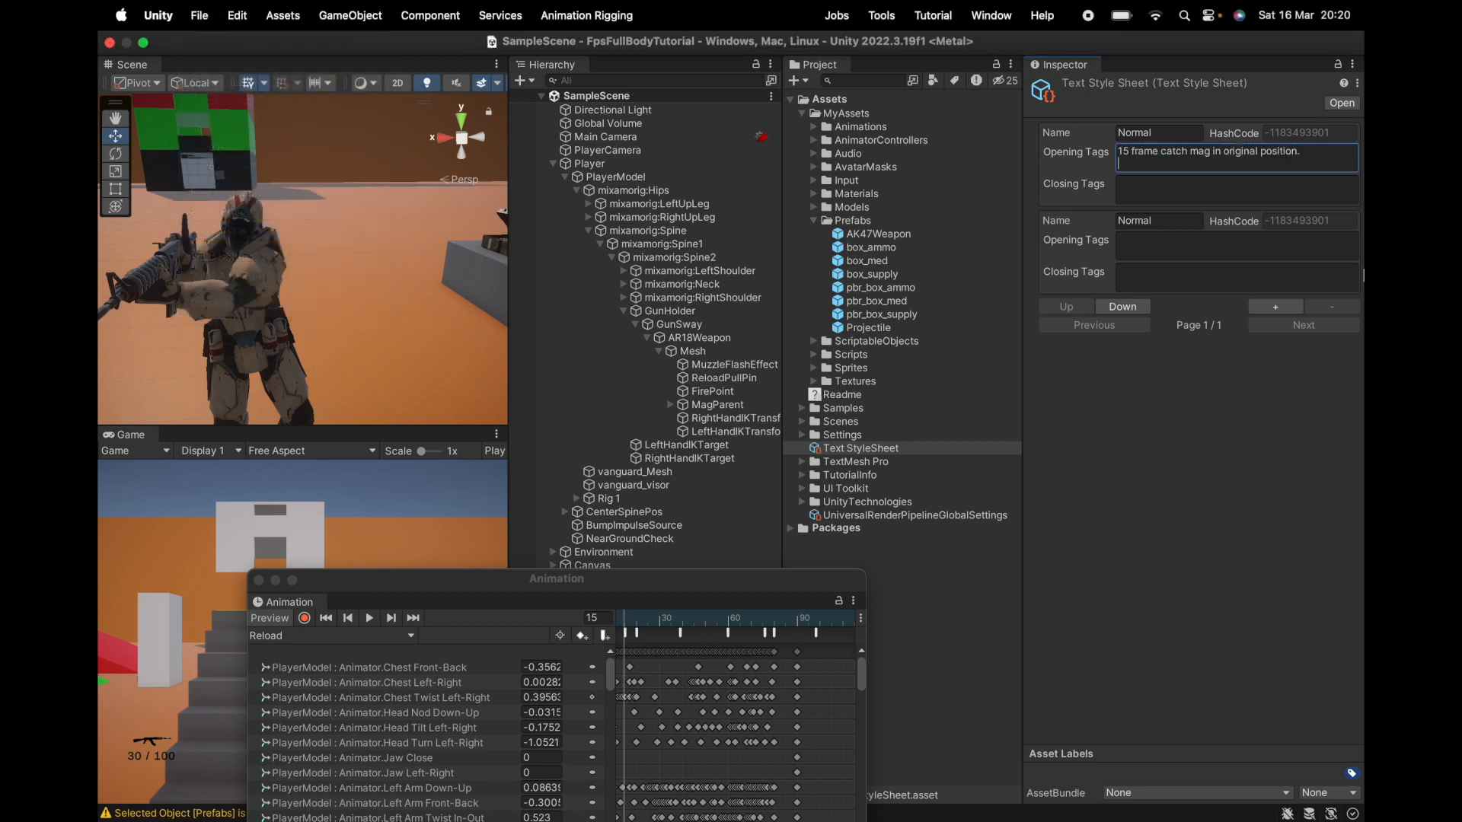
{"action": "left_click", "coordinate": [1197, 430]}
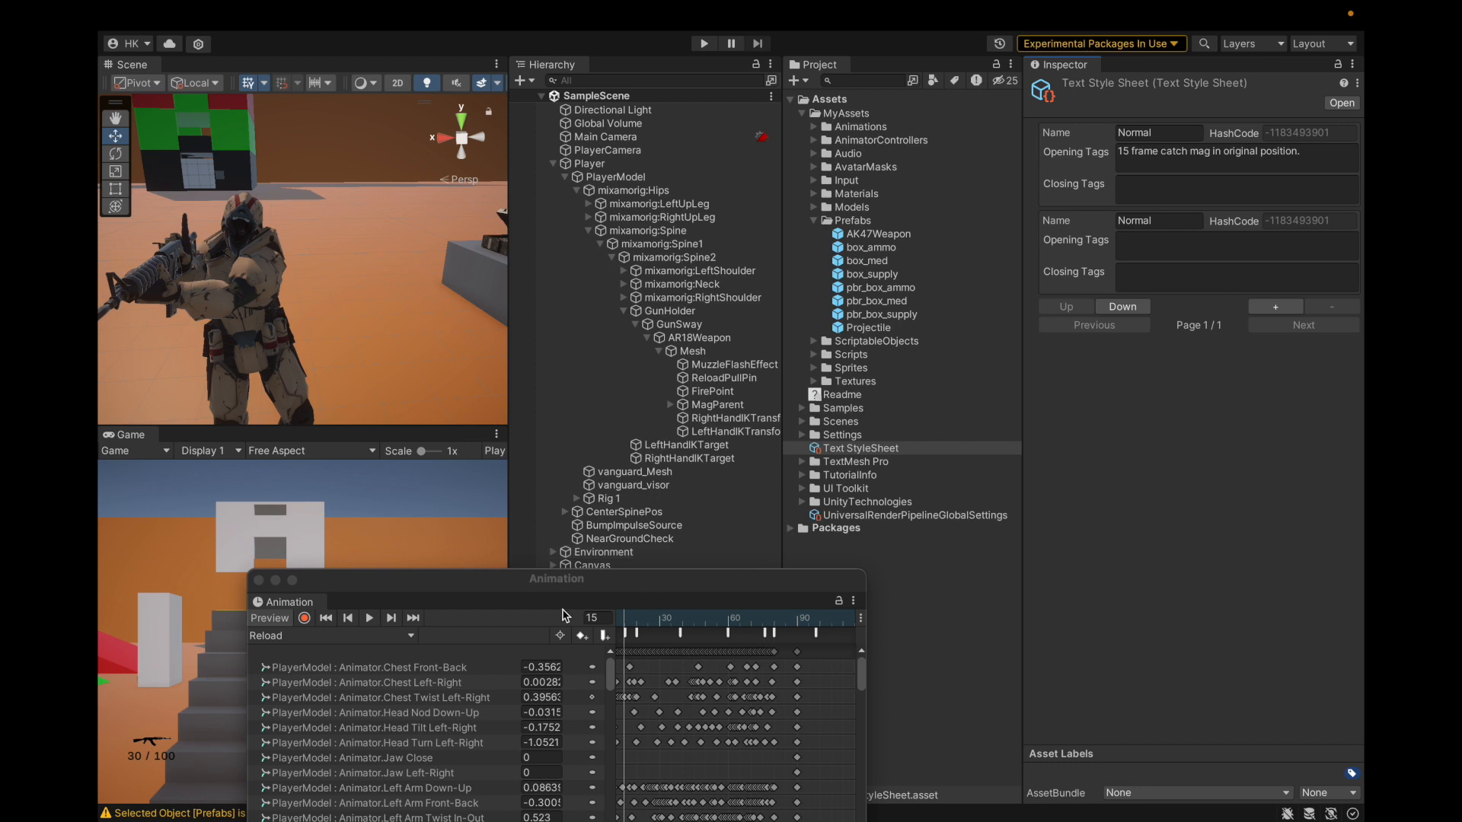
{"action": "left_click_drag", "start_coordinate": [624, 619], "coordinate": [680, 639]}
Step: Open PlayerModel.cs in Visual Studio and locate the step 2 branch of the Reload method
{"action": "key", "text": "ctrl+Right"}
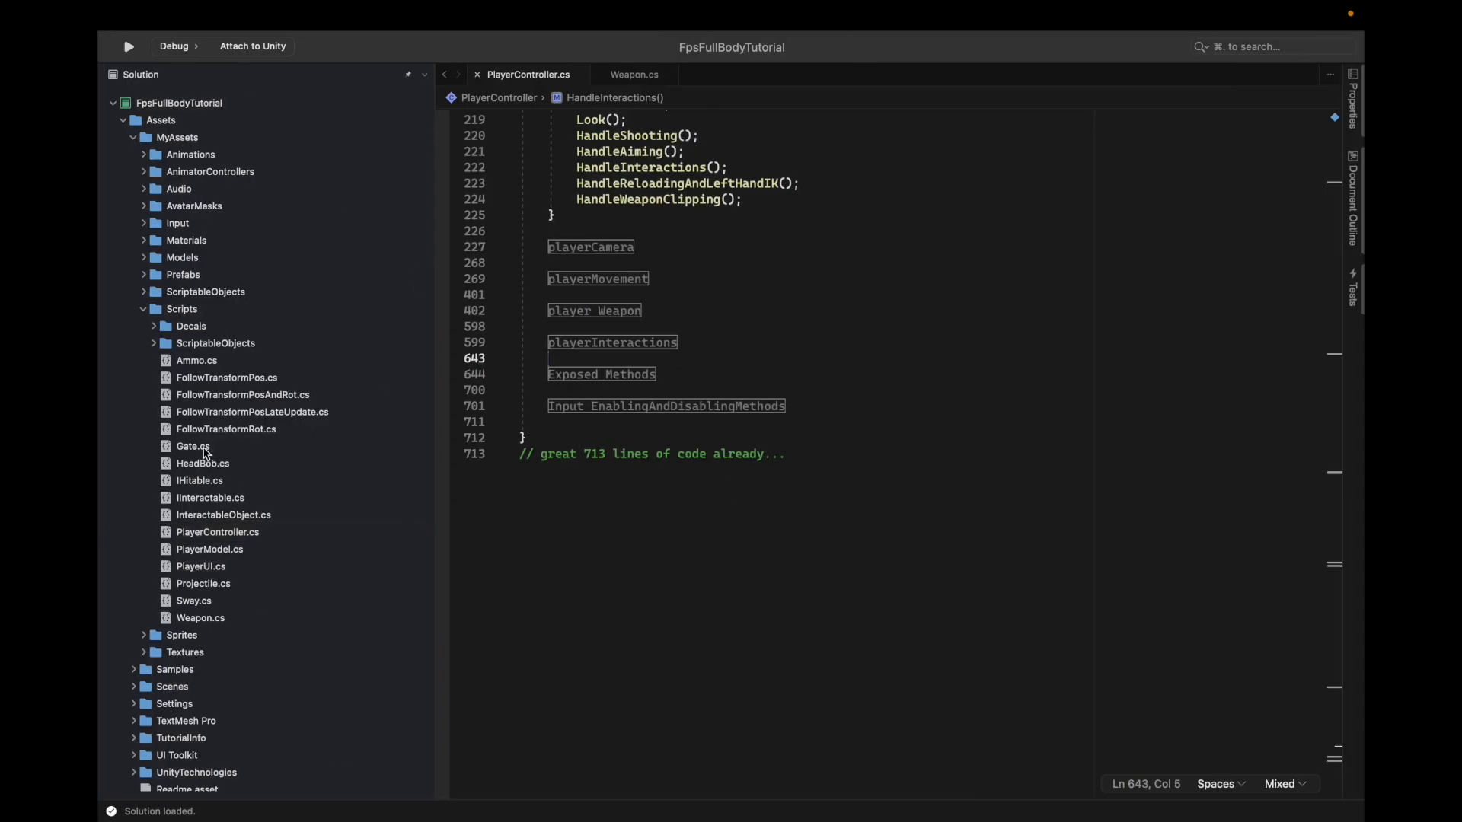
{"action": "double_click", "coordinate": [217, 551]}
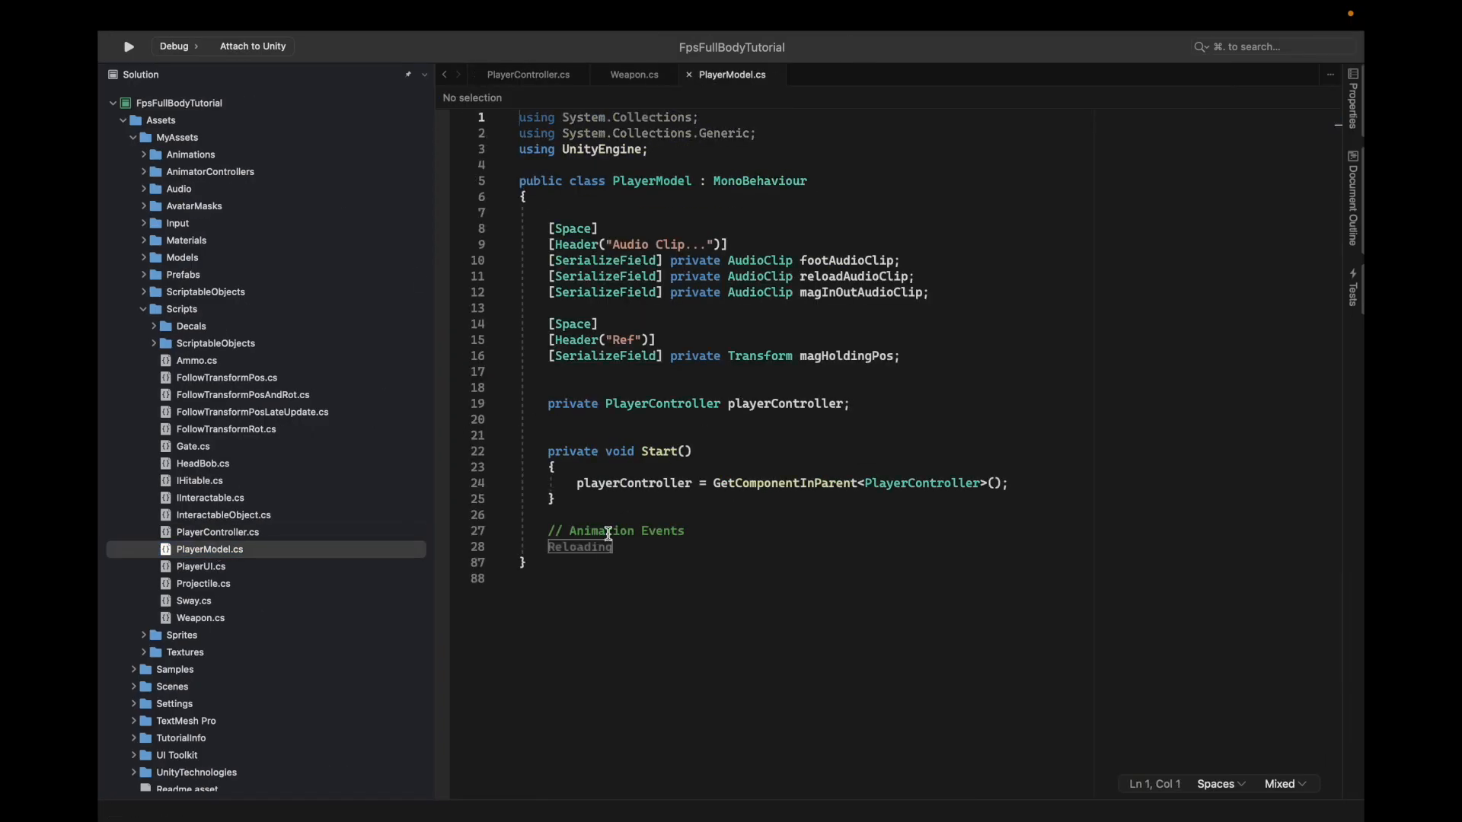
{"action": "scroll", "coordinate": [595, 549], "scroll_direction": "down", "scroll_amount": 10}
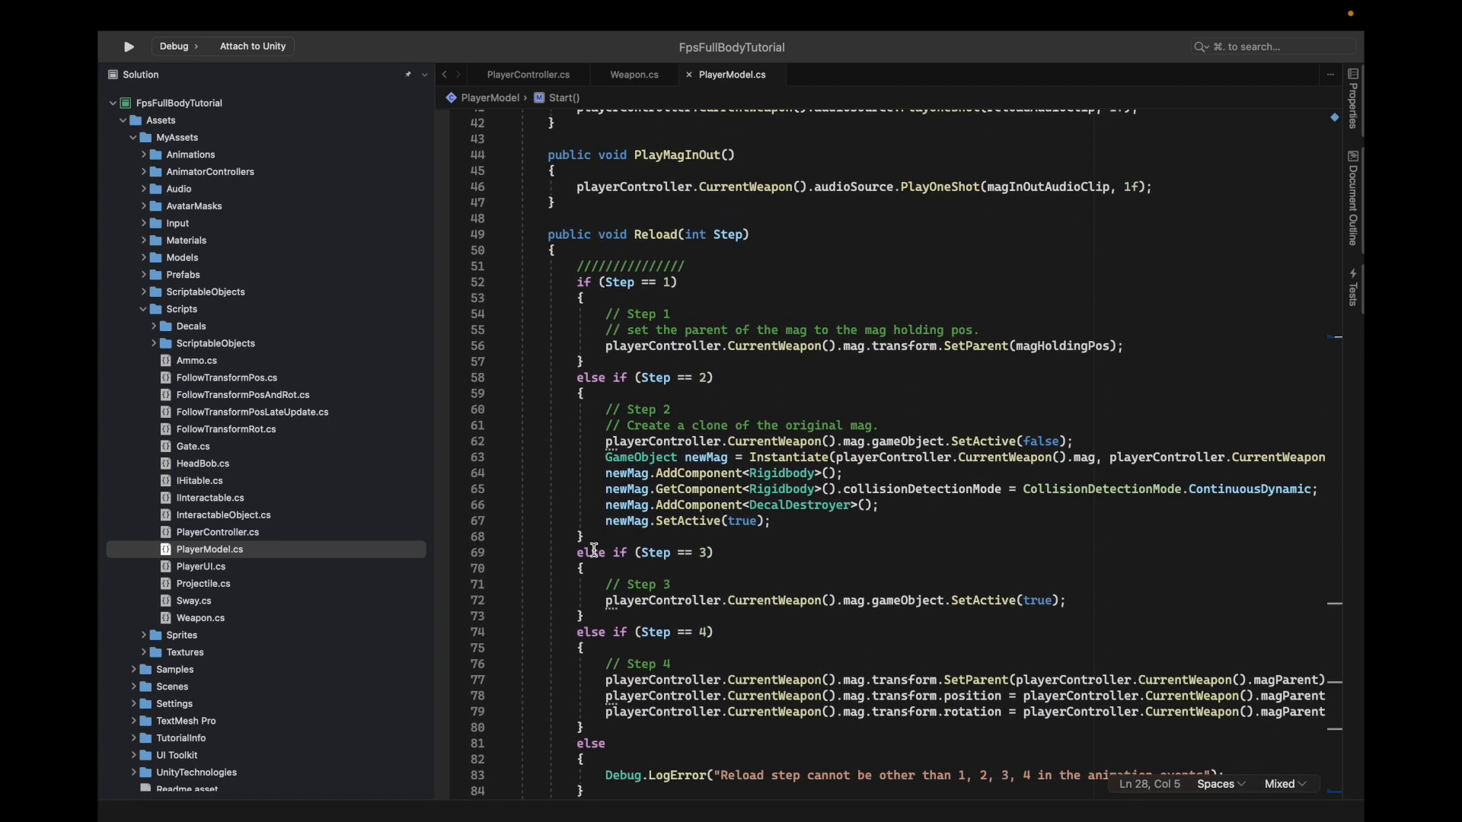
{"action": "scroll", "coordinate": [594, 550], "scroll_direction": "down", "scroll_amount": 5}
{"action": "left_click", "coordinate": [590, 305]}
{"action": "left_click_drag", "start_coordinate": [590, 309], "coordinate": [586, 452]}
{"action": "left_click", "coordinate": [586, 452]}
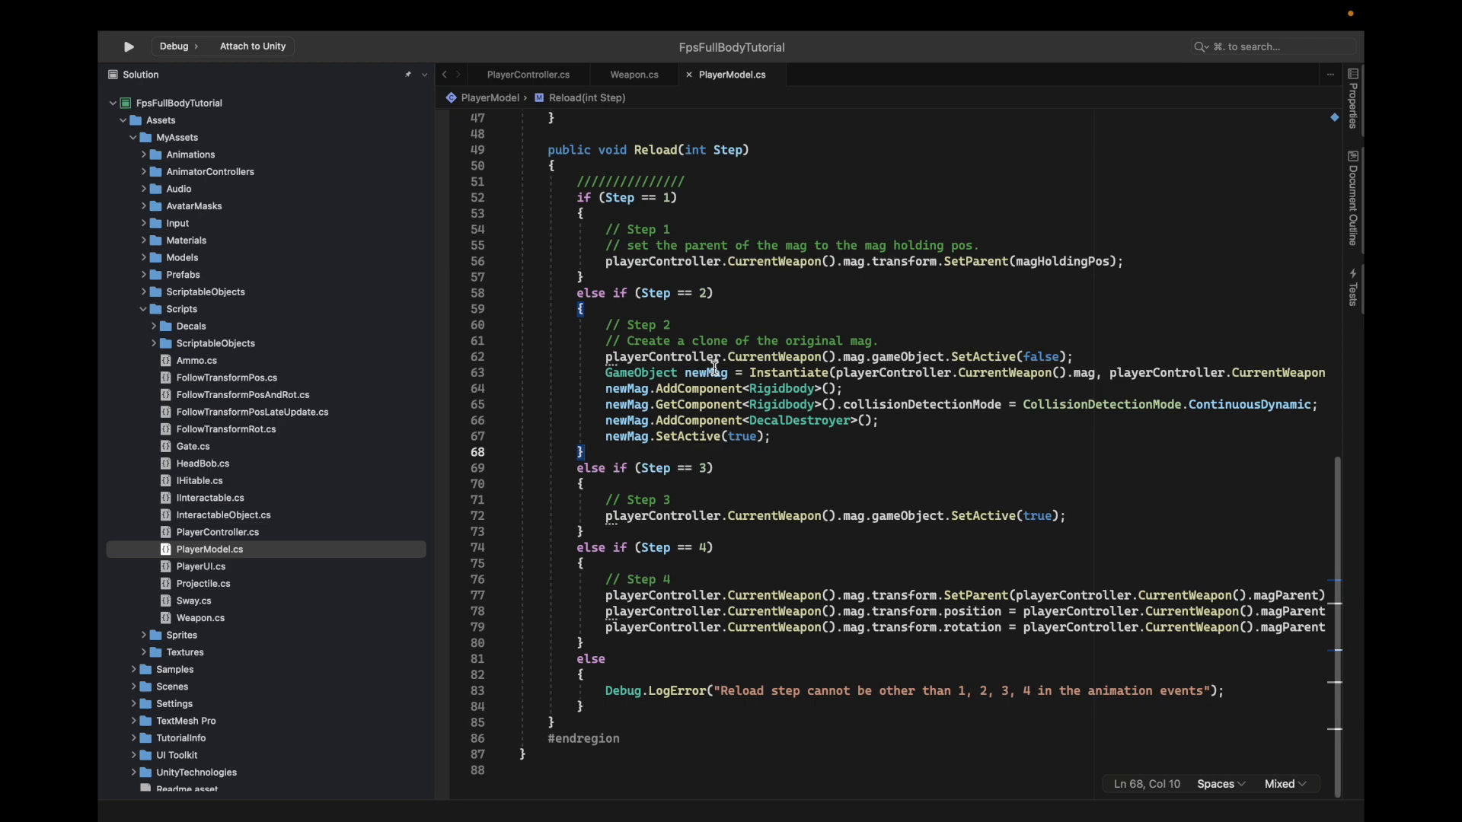
Step: Read step 2's playerController uses and the mag-cloning CurrentWeapon call, then go back to Unity
{"action": "scroll", "coordinate": [716, 369], "scroll_direction": "right", "scroll_amount": 3}
{"action": "left_click", "coordinate": [536, 356]}
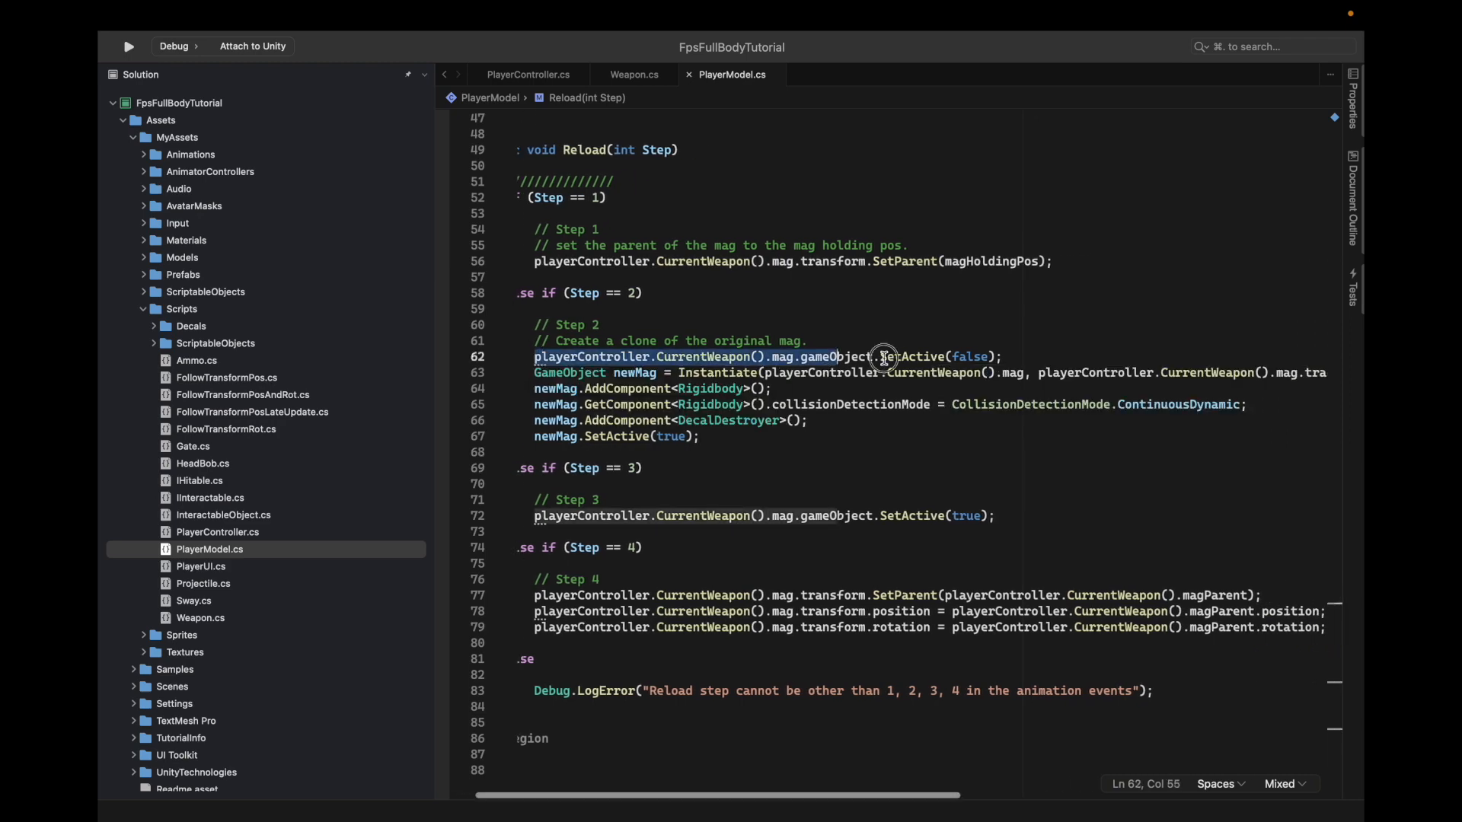
{"action": "key", "text": "Down"}
{"action": "left_click_drag", "start_coordinate": [613, 373], "coordinate": [1066, 373], "text": "shift"}
{"action": "left_click", "coordinate": [934, 390]}
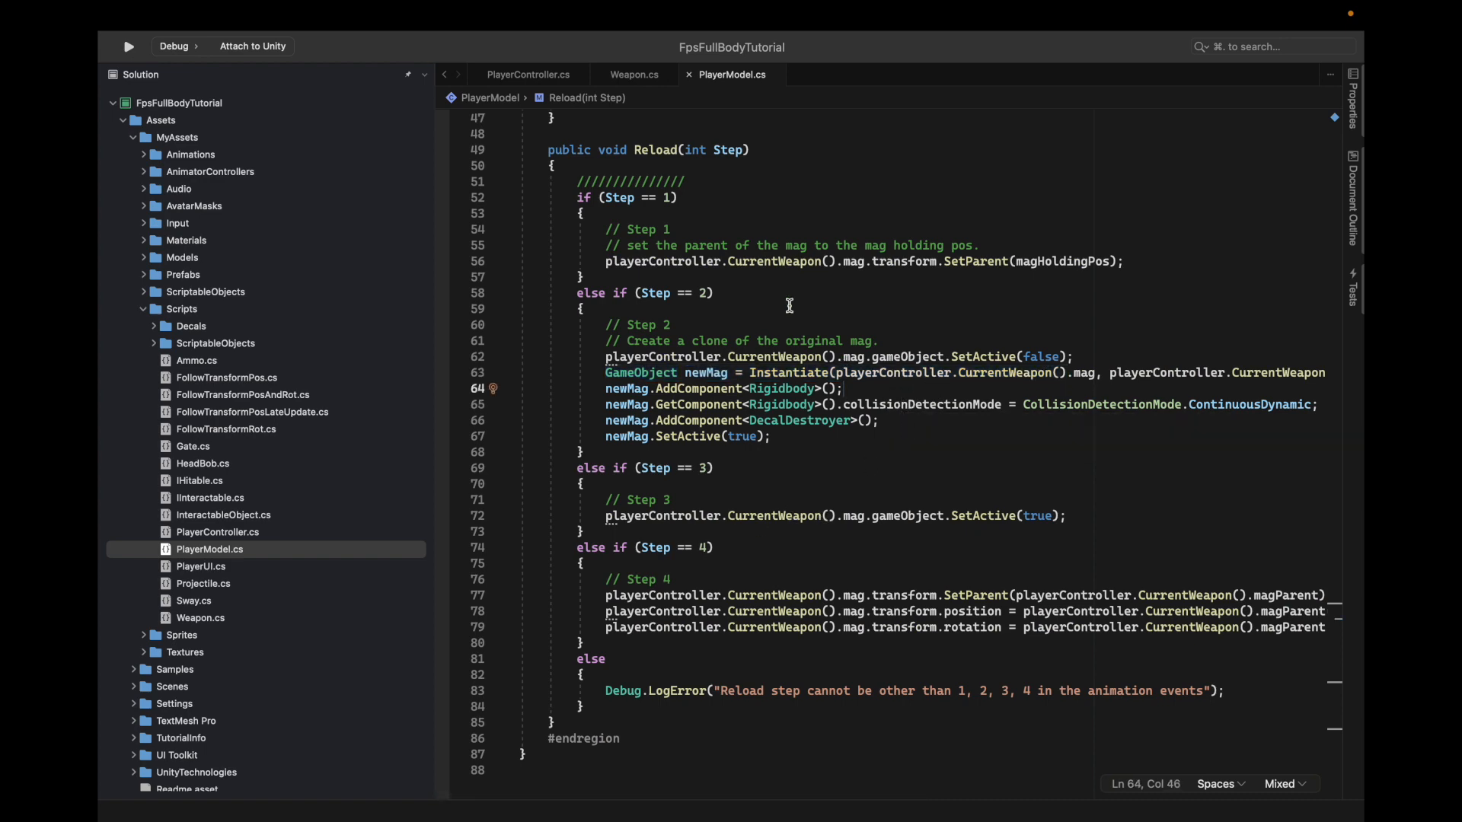
{"action": "key", "text": "super+Tab"}
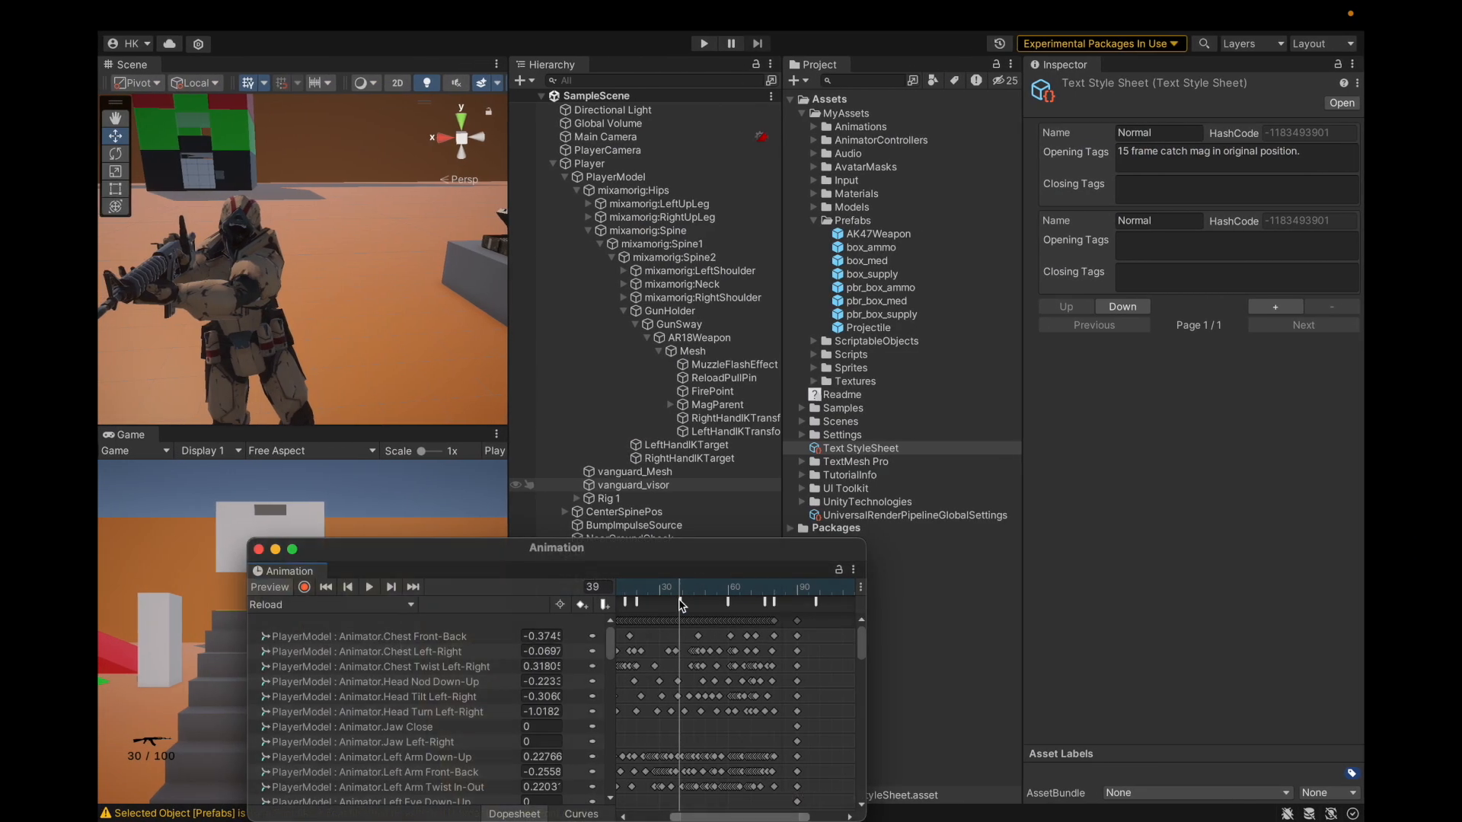
Step: Select the frame-39 Reload event, which passes 2, scrubbing the playhead between frames 39 and 40
{"action": "left_click", "coordinate": [682, 602]}
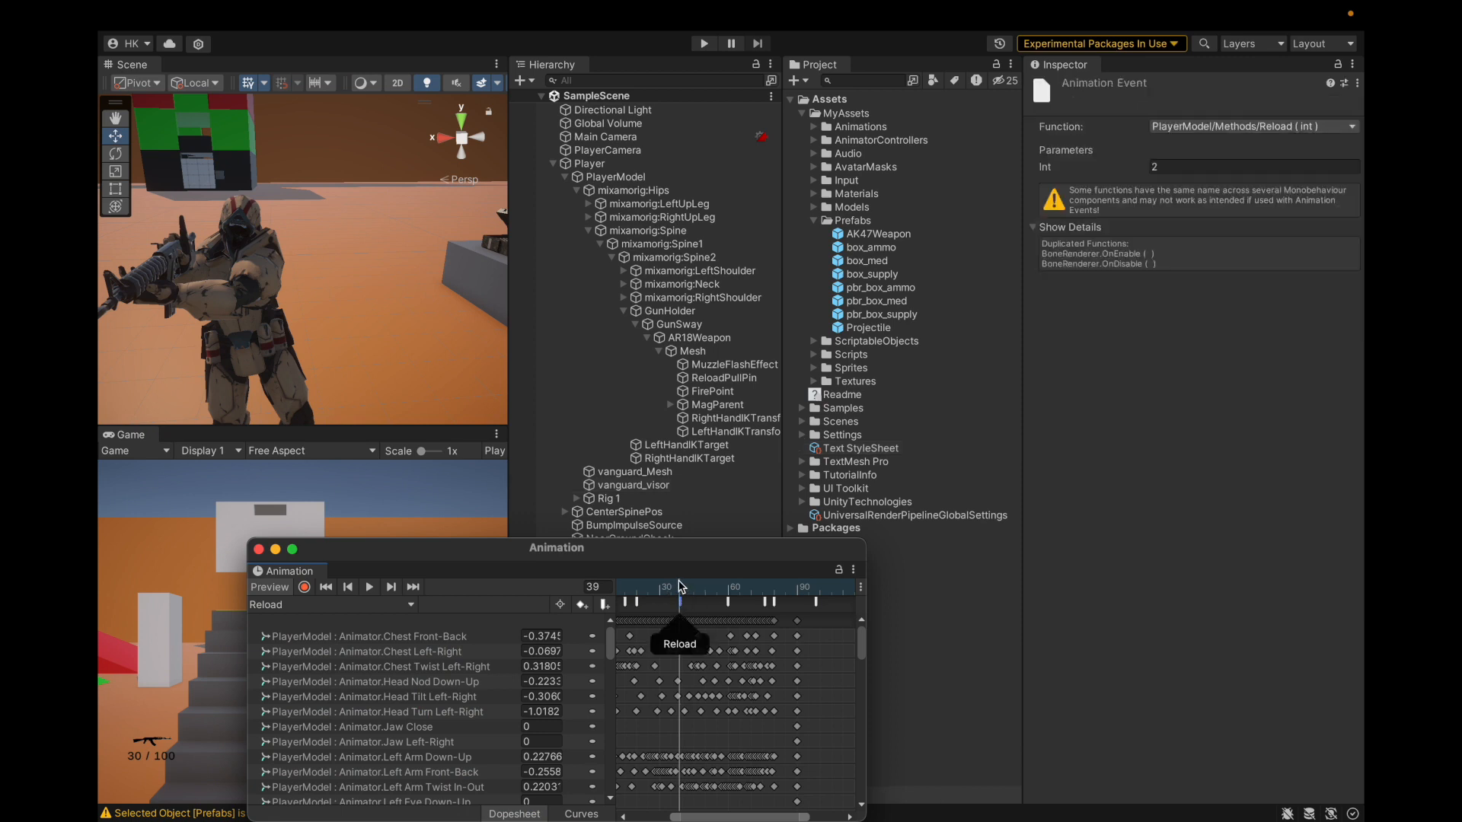
{"action": "left_click", "coordinate": [682, 587]}
{"action": "left_click_drag", "start_coordinate": [681, 587], "coordinate": [683, 587]}
{"action": "scroll", "coordinate": [683, 642], "scroll_direction": "up", "scroll_amount": 2}
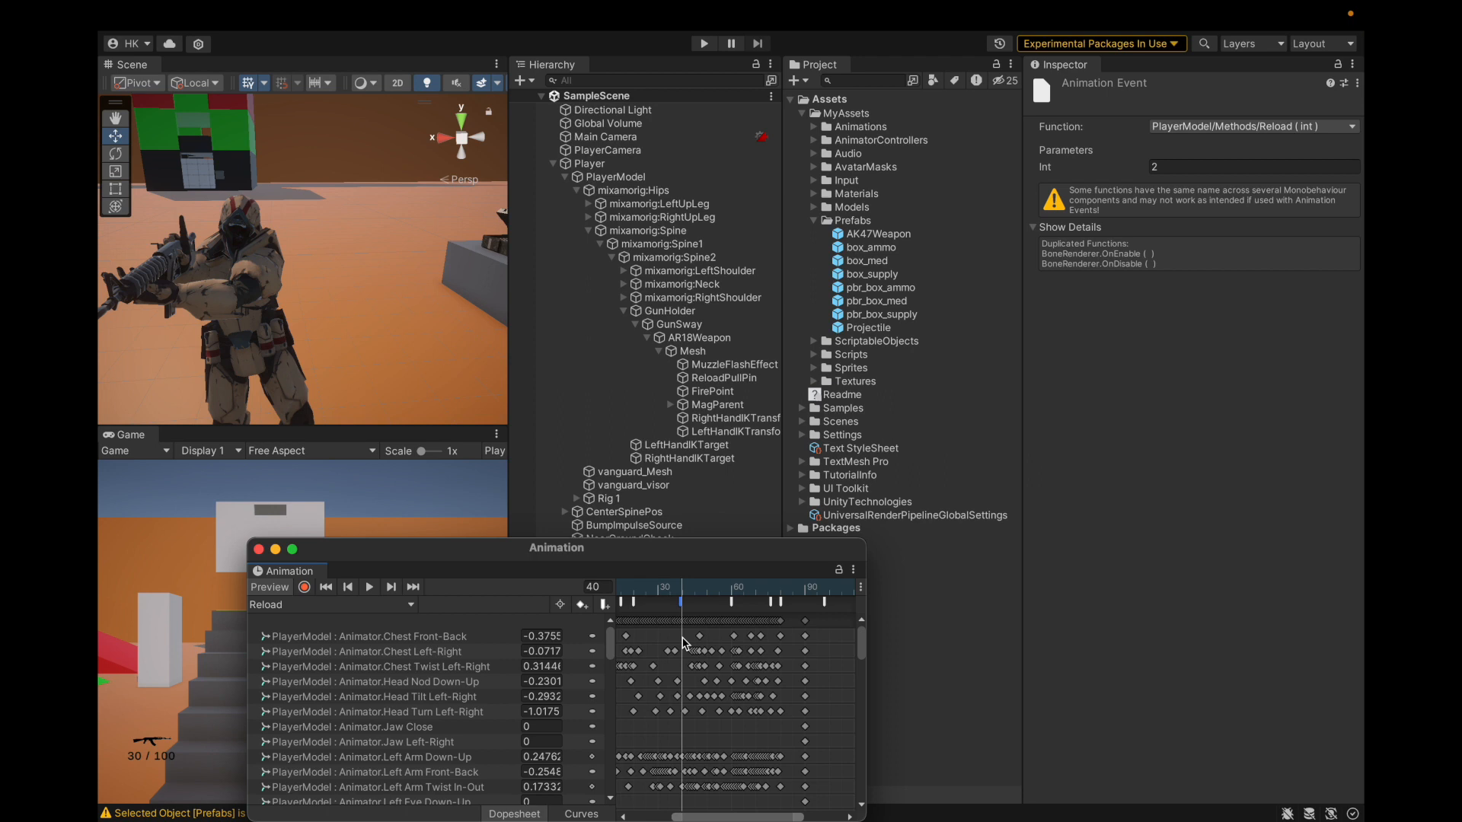
{"action": "left_click", "coordinate": [681, 602]}
{"action": "left_click", "coordinate": [680, 587]}
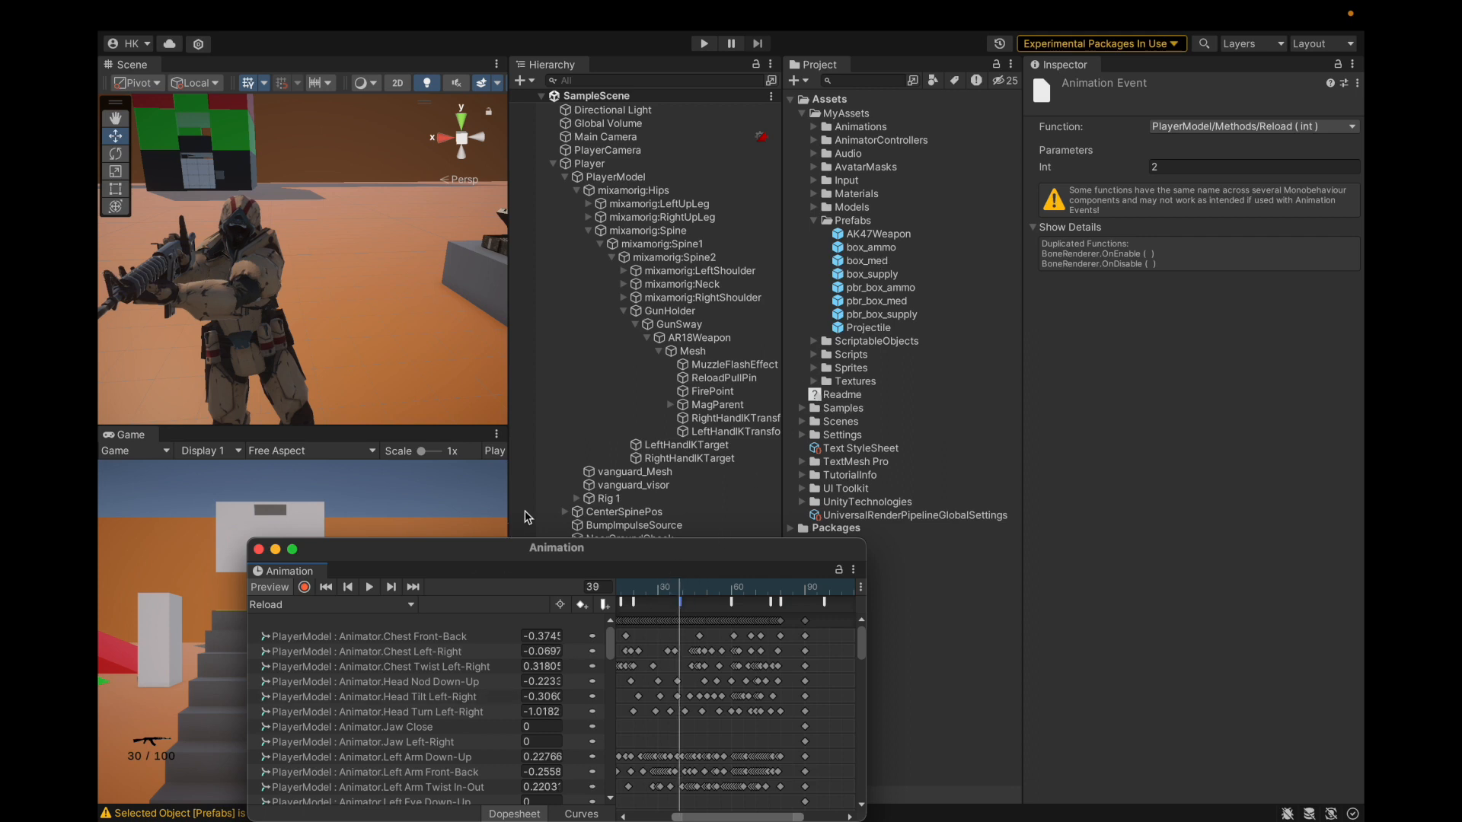
{"action": "left_click", "coordinate": [867, 454]}
Step: Add the line '39-40 instantiate new mag.' to the style sheet's Opening Tags notes
{"action": "left_click", "coordinate": [1238, 156]}
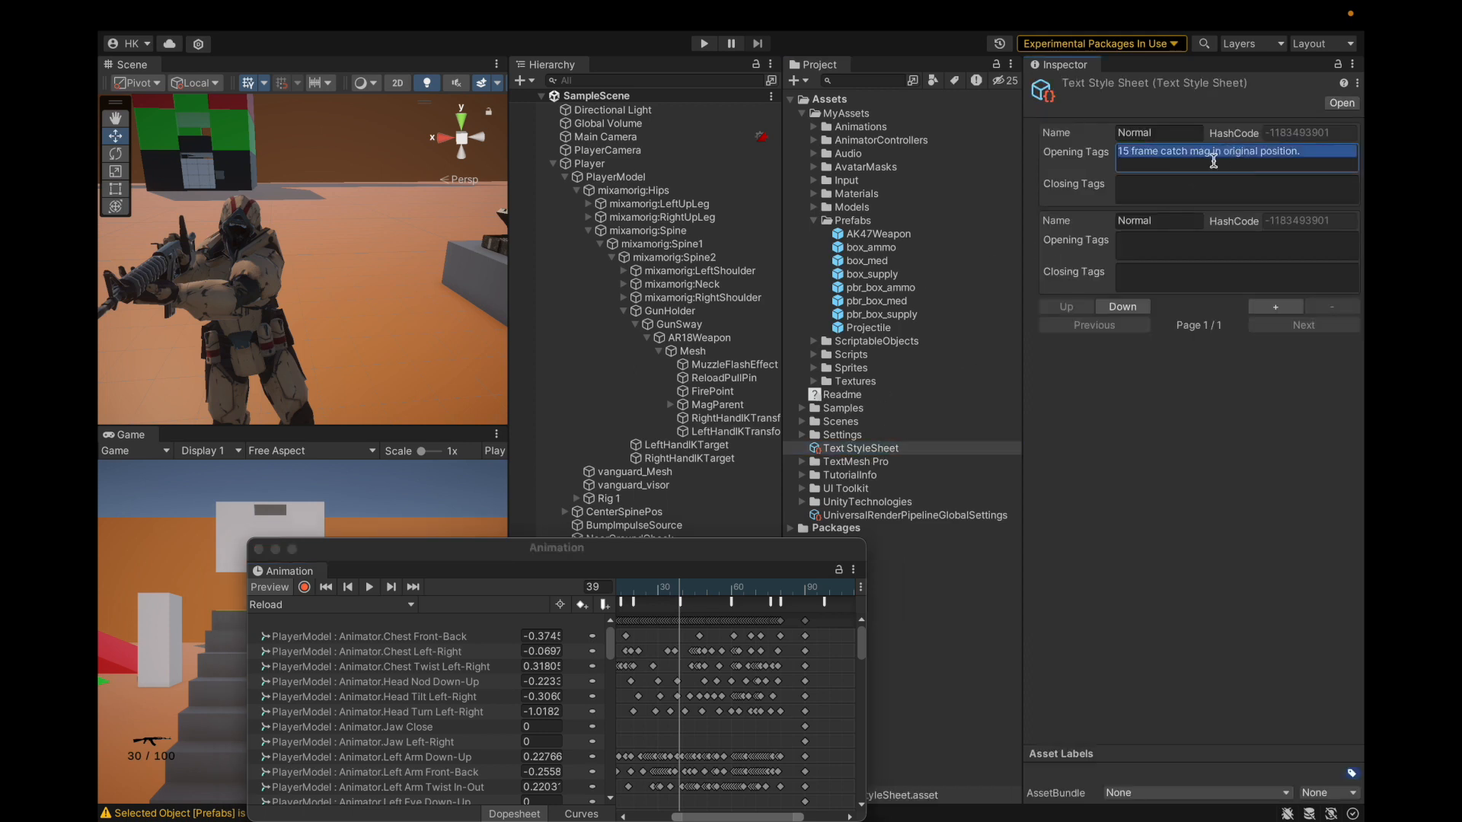
{"action": "left_click", "coordinate": [1214, 162]}
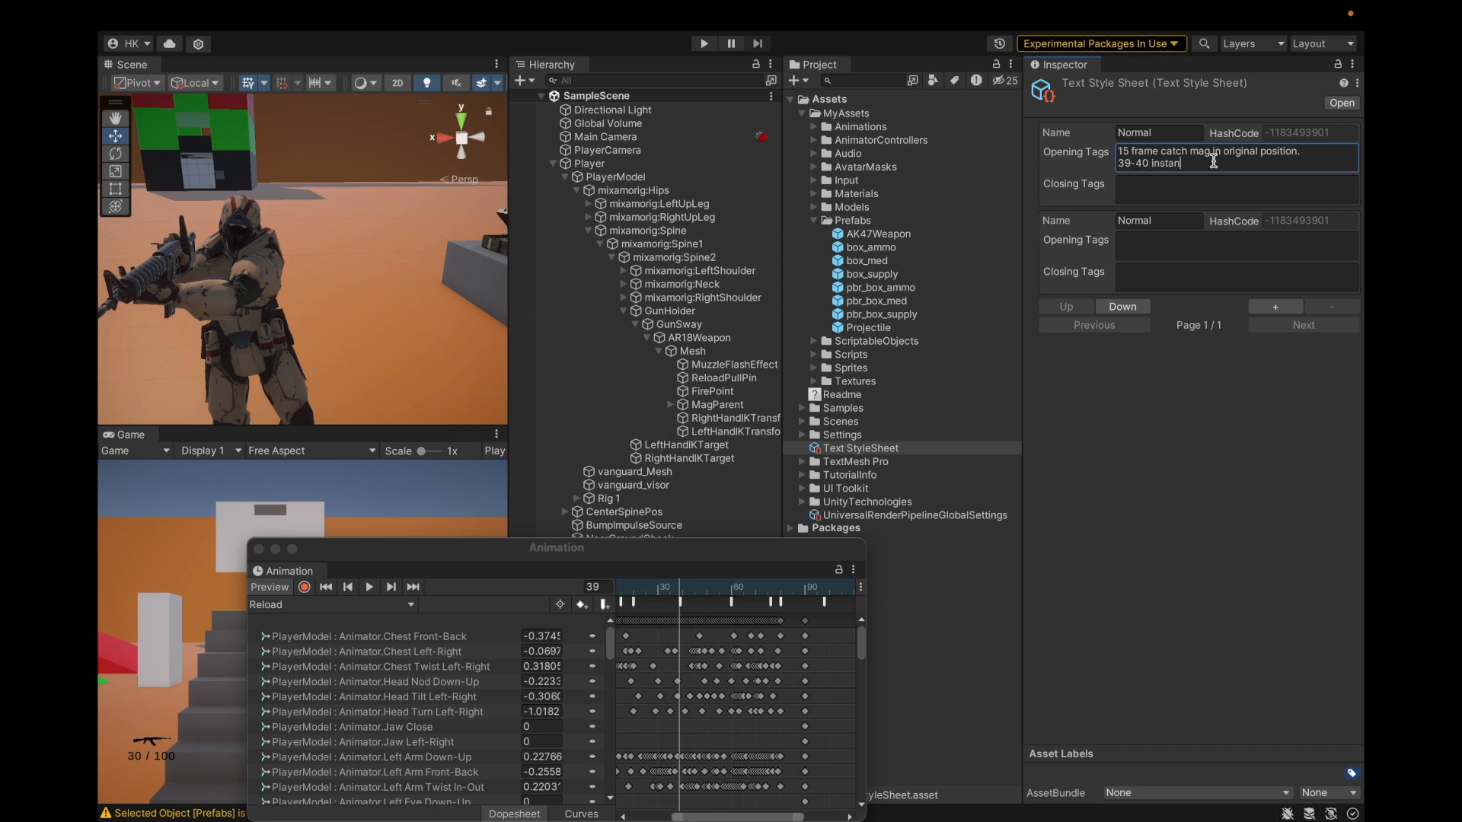
{"action": "type", "text": "39-40 instantiate new mag."}
Step: Select the frame-60 Reload event and check step 3's mag re-enable code in Visual Studio
{"action": "left_click", "coordinate": [732, 602]}
{"action": "left_click_drag", "start_coordinate": [695, 597], "coordinate": [731, 591]}
{"action": "key", "text": "super+Tab"}
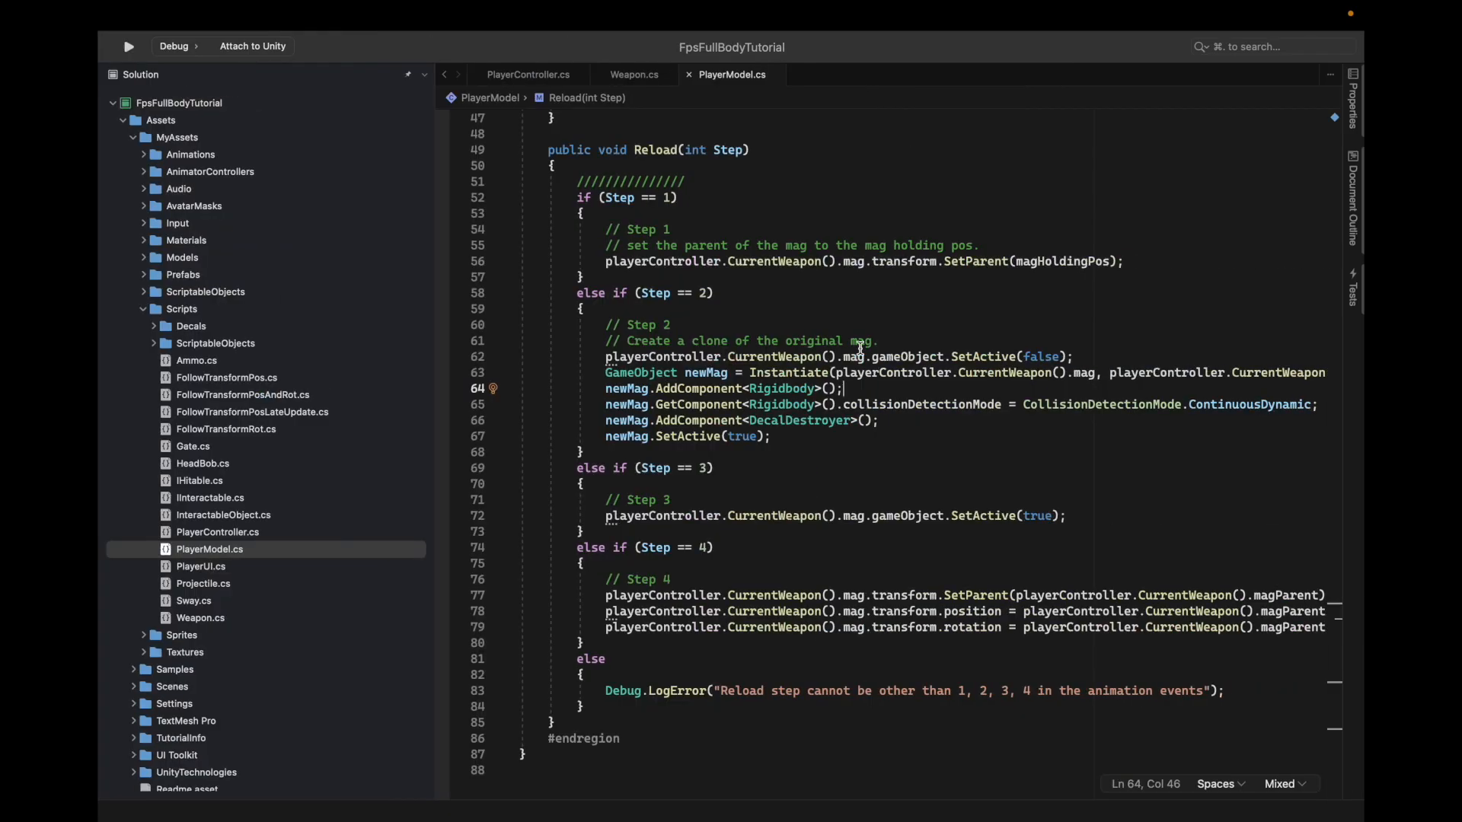
{"action": "left_click", "coordinate": [613, 516]}
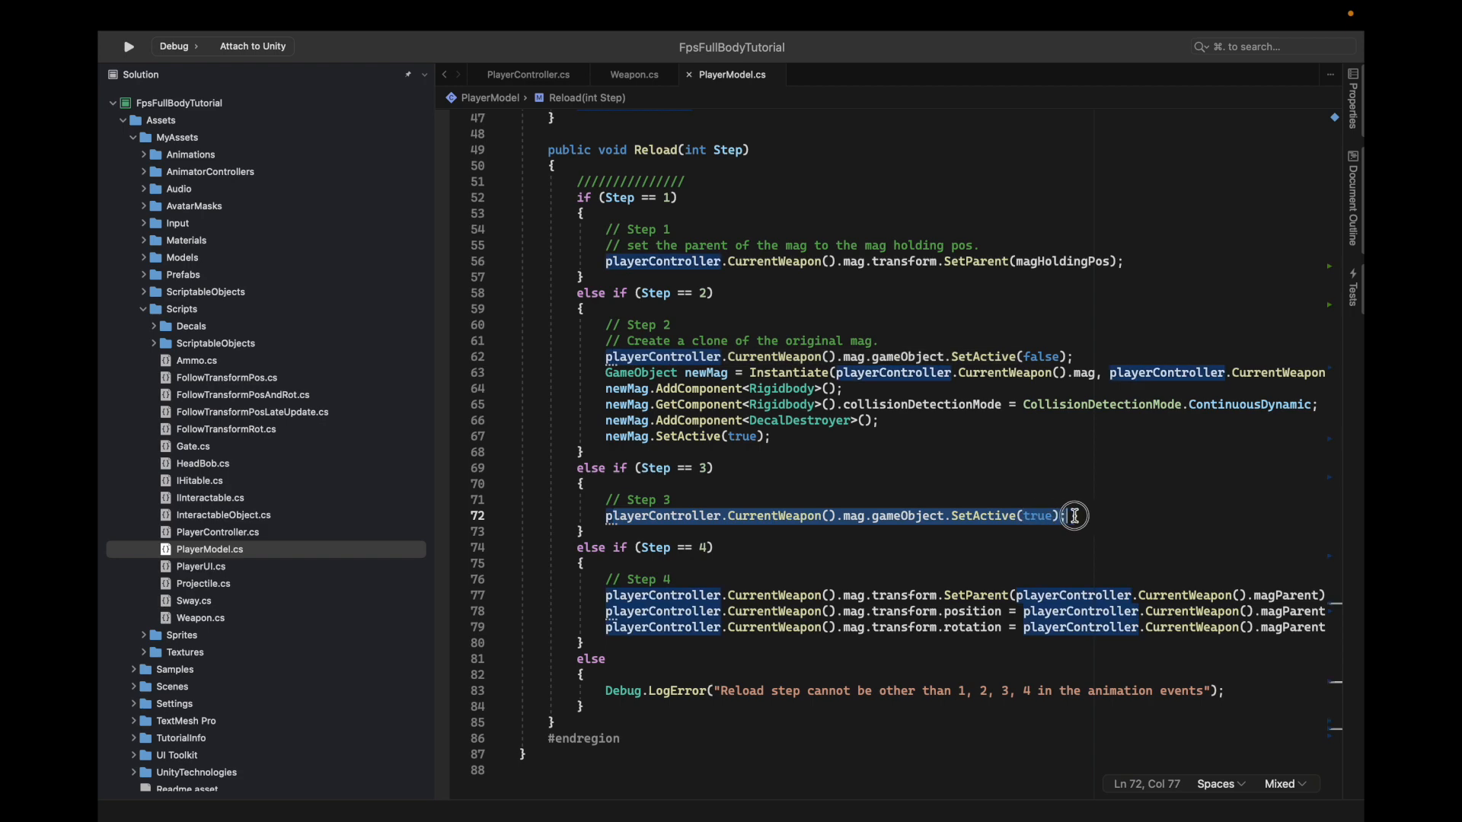
{"action": "key", "text": "super+Tab"}
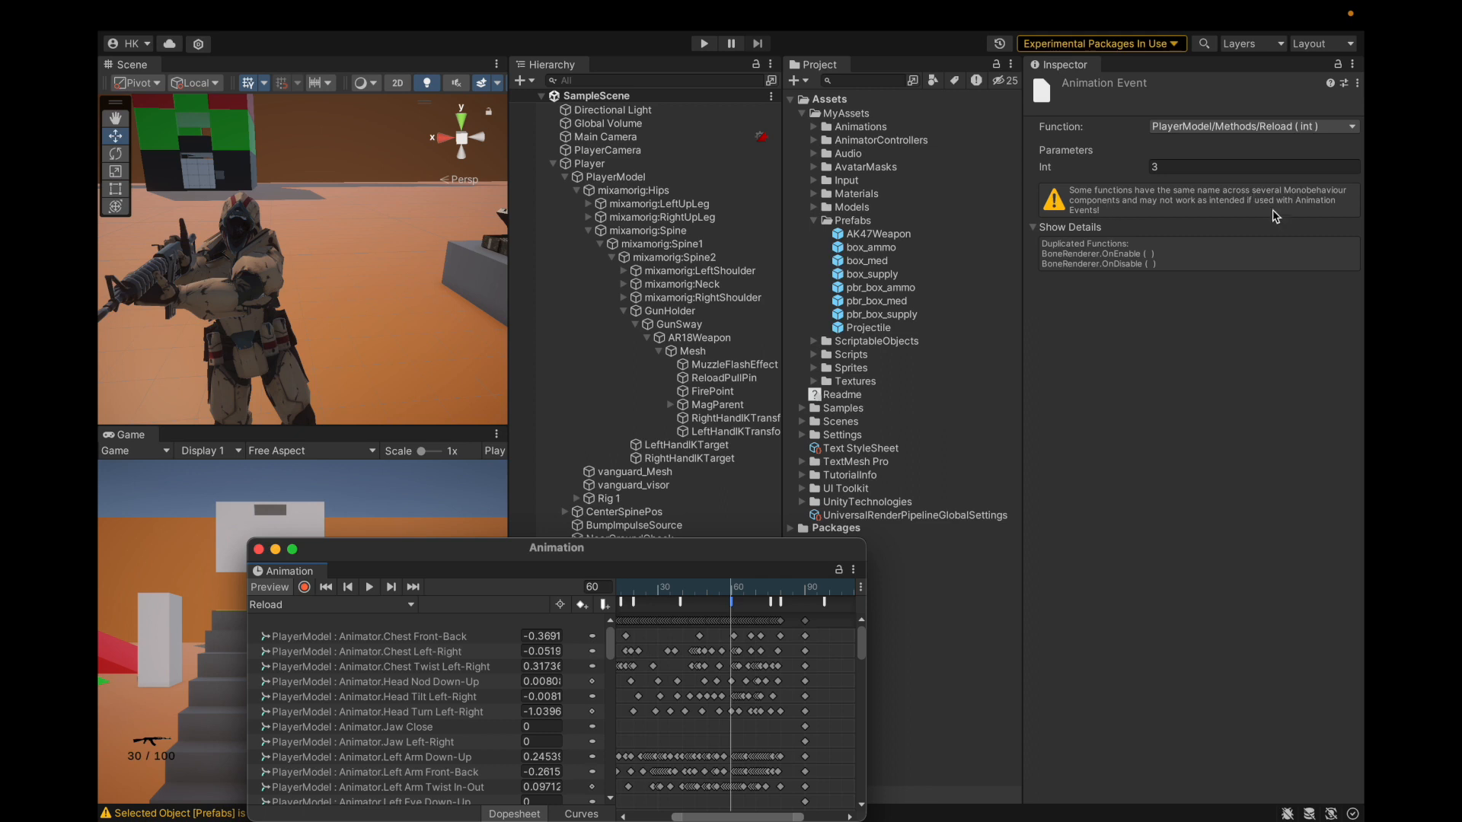
Step: Add the note '60 enable mag basically take new mag out of mags' and scrub toward frame 80
{"action": "left_click", "coordinate": [857, 449]}
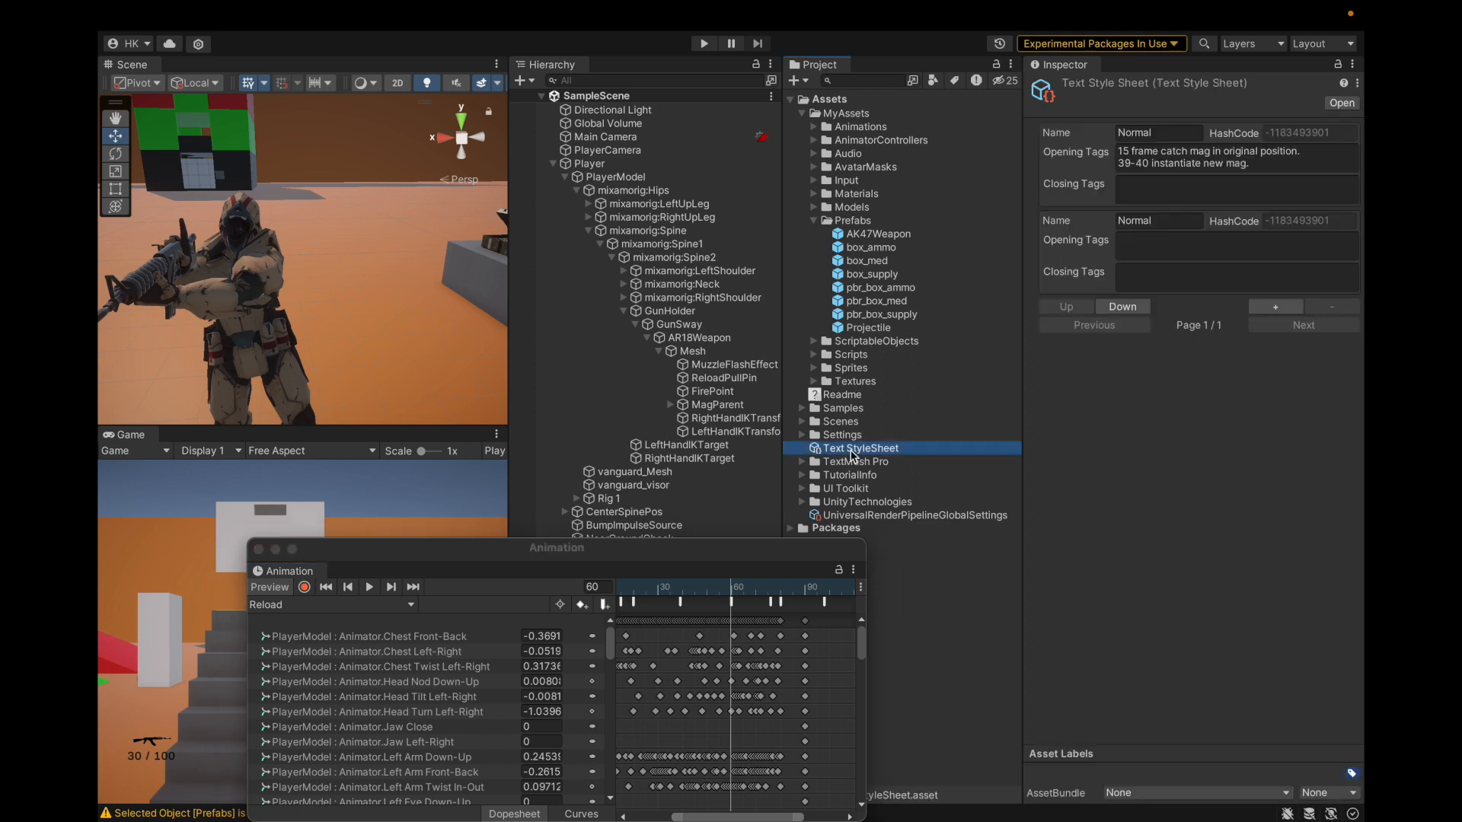
{"action": "left_click", "coordinate": [1280, 161]}
{"action": "left_click", "coordinate": [1281, 161]}
{"action": "key", "text": "Return"}
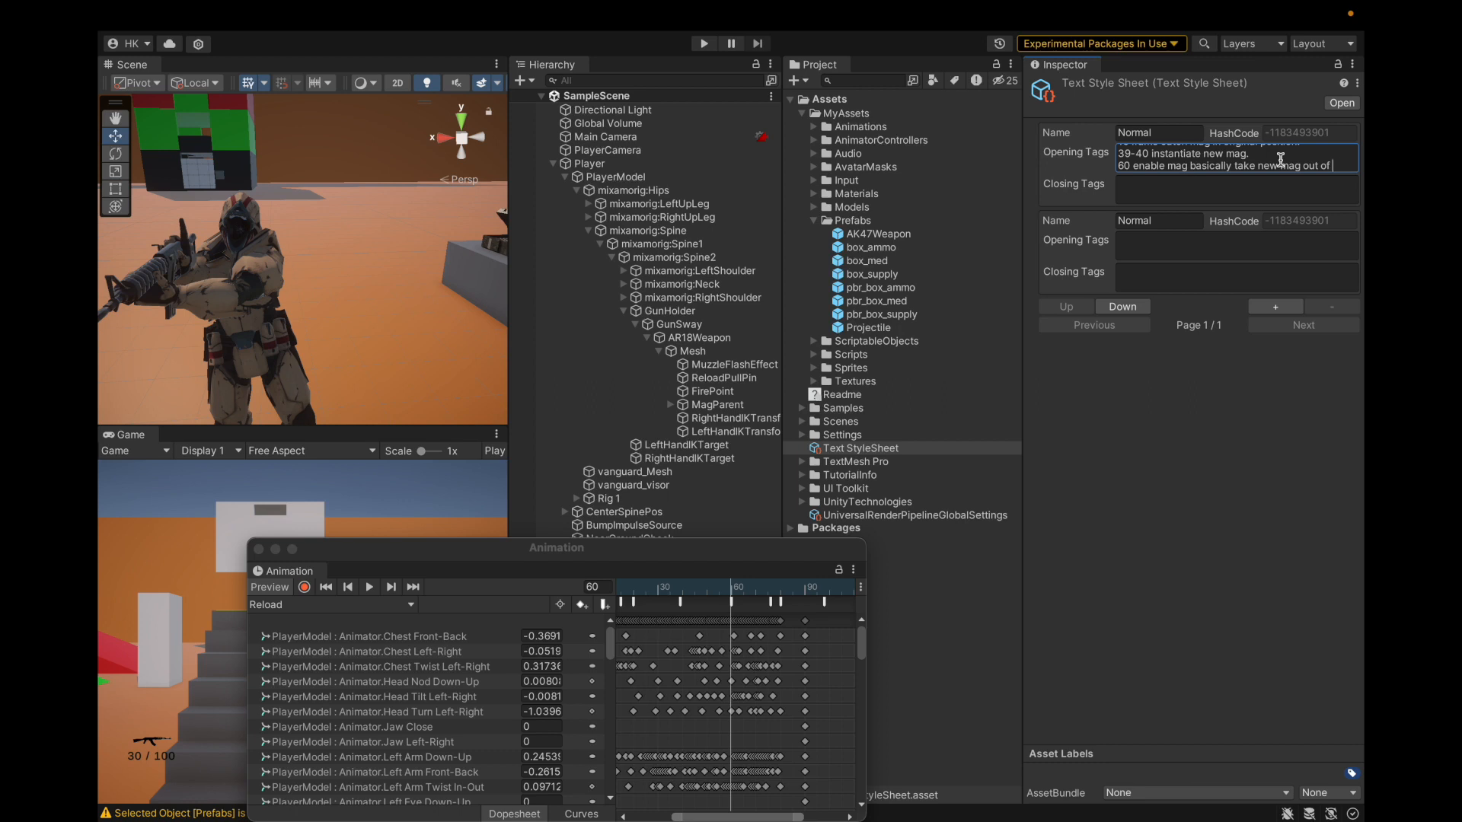
{"action": "type", "text": "ags."}
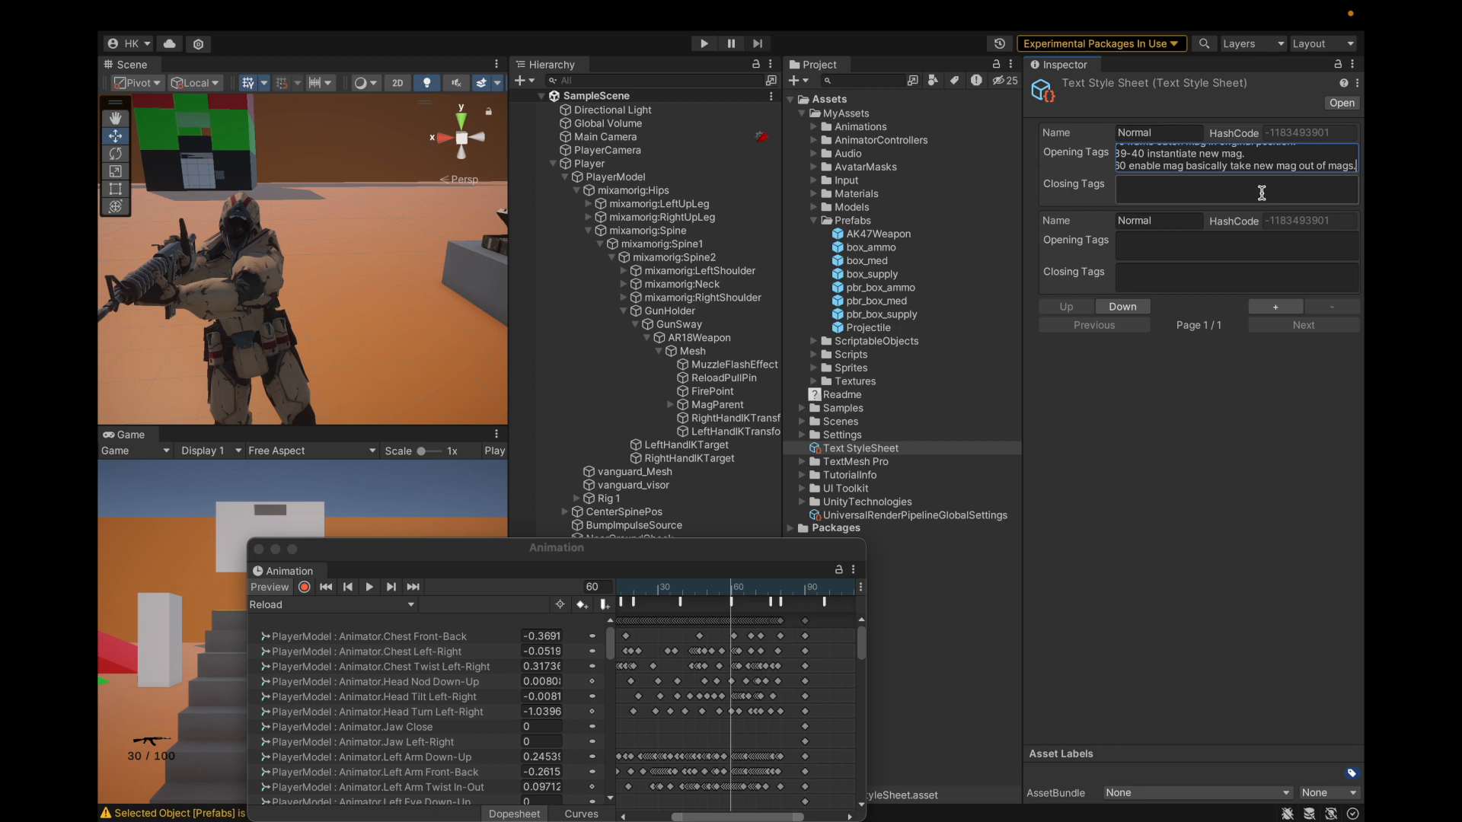
{"action": "key", "text": "Return"}
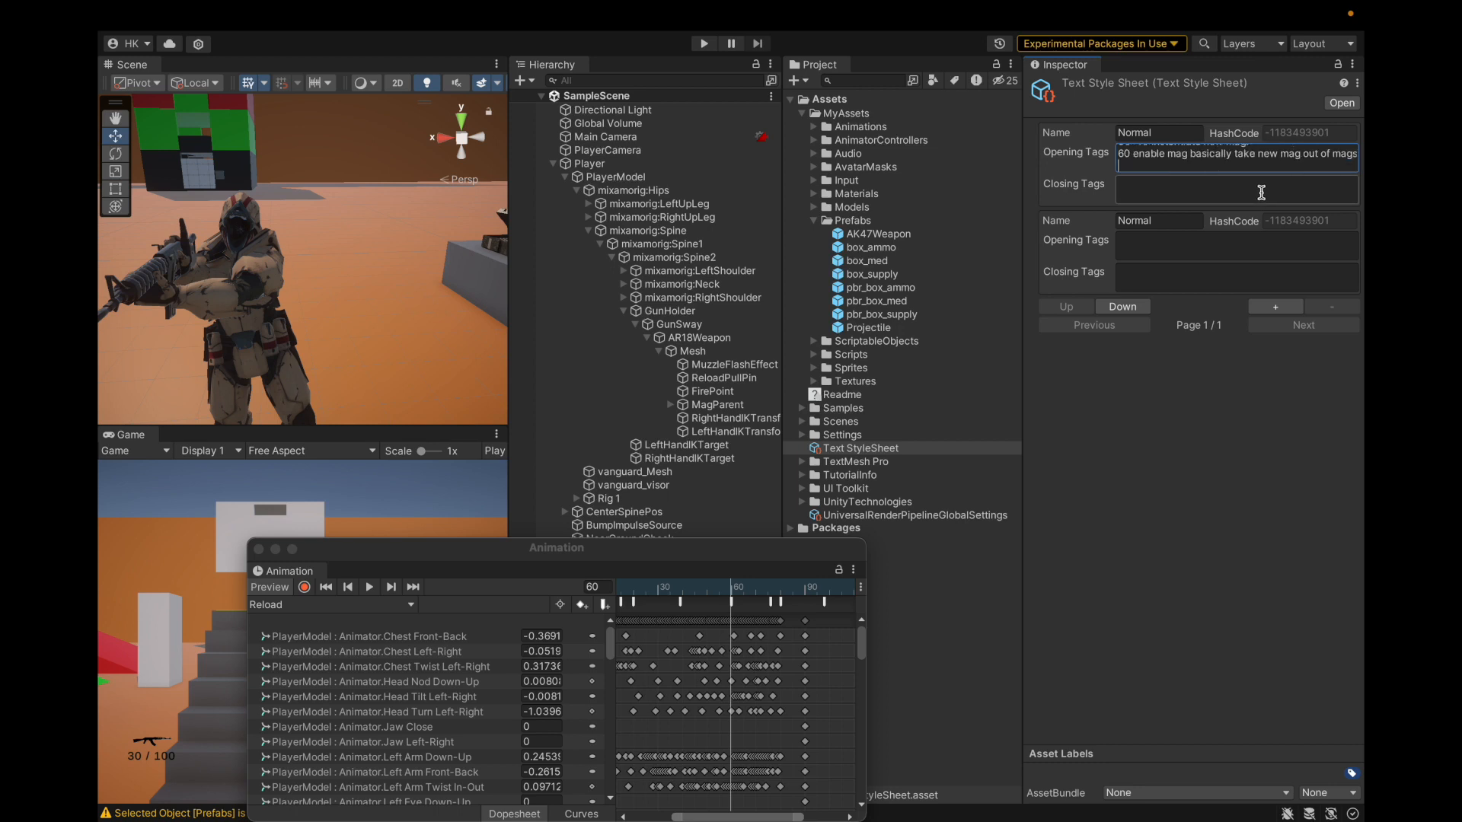
{"action": "left_click_drag", "start_coordinate": [733, 588], "coordinate": [784, 605]}
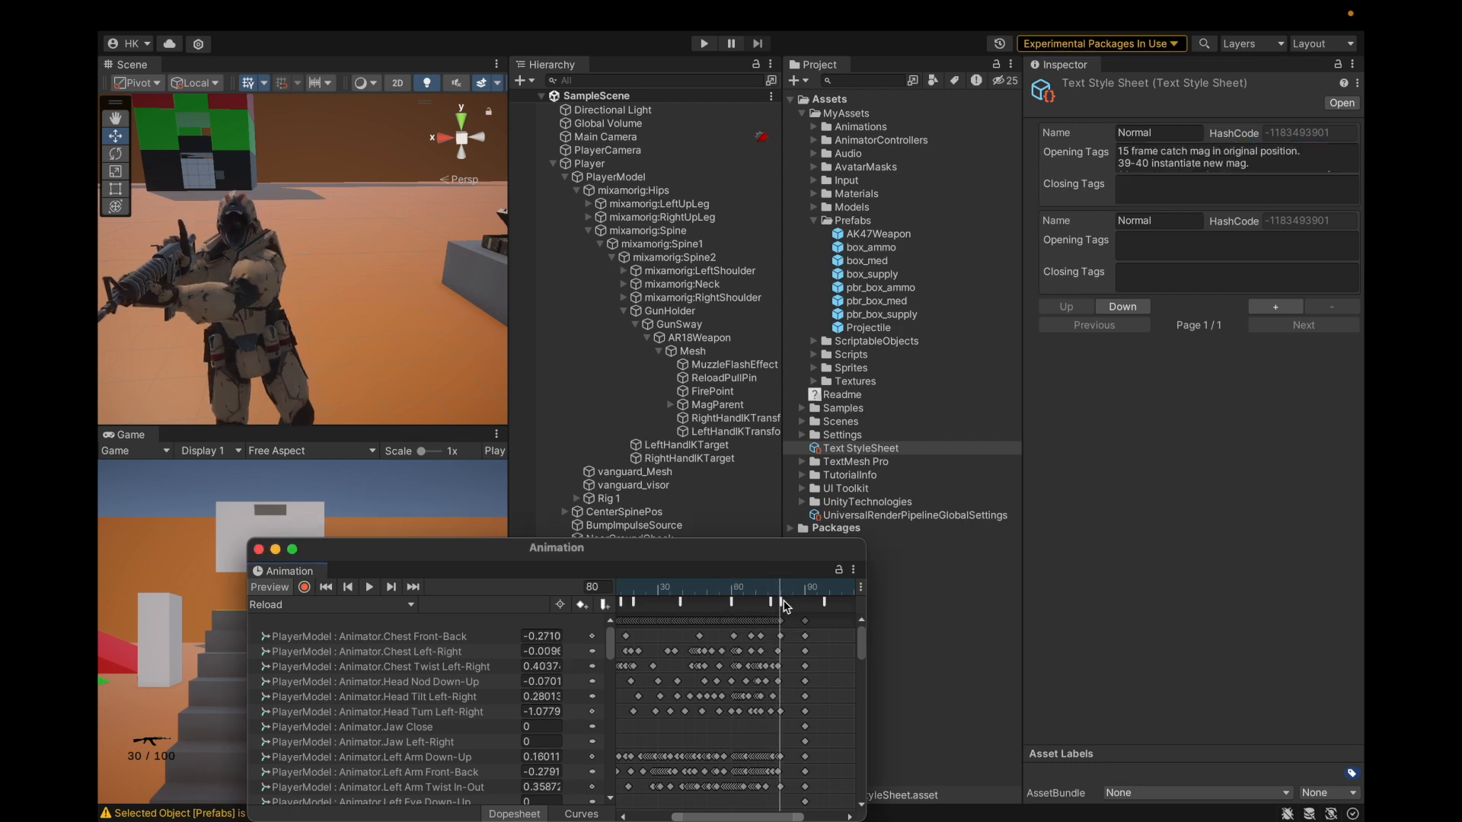
Step: Inspect the Reload event marker at frame 80 in the Animation window
{"action": "left_click", "coordinate": [782, 602]}
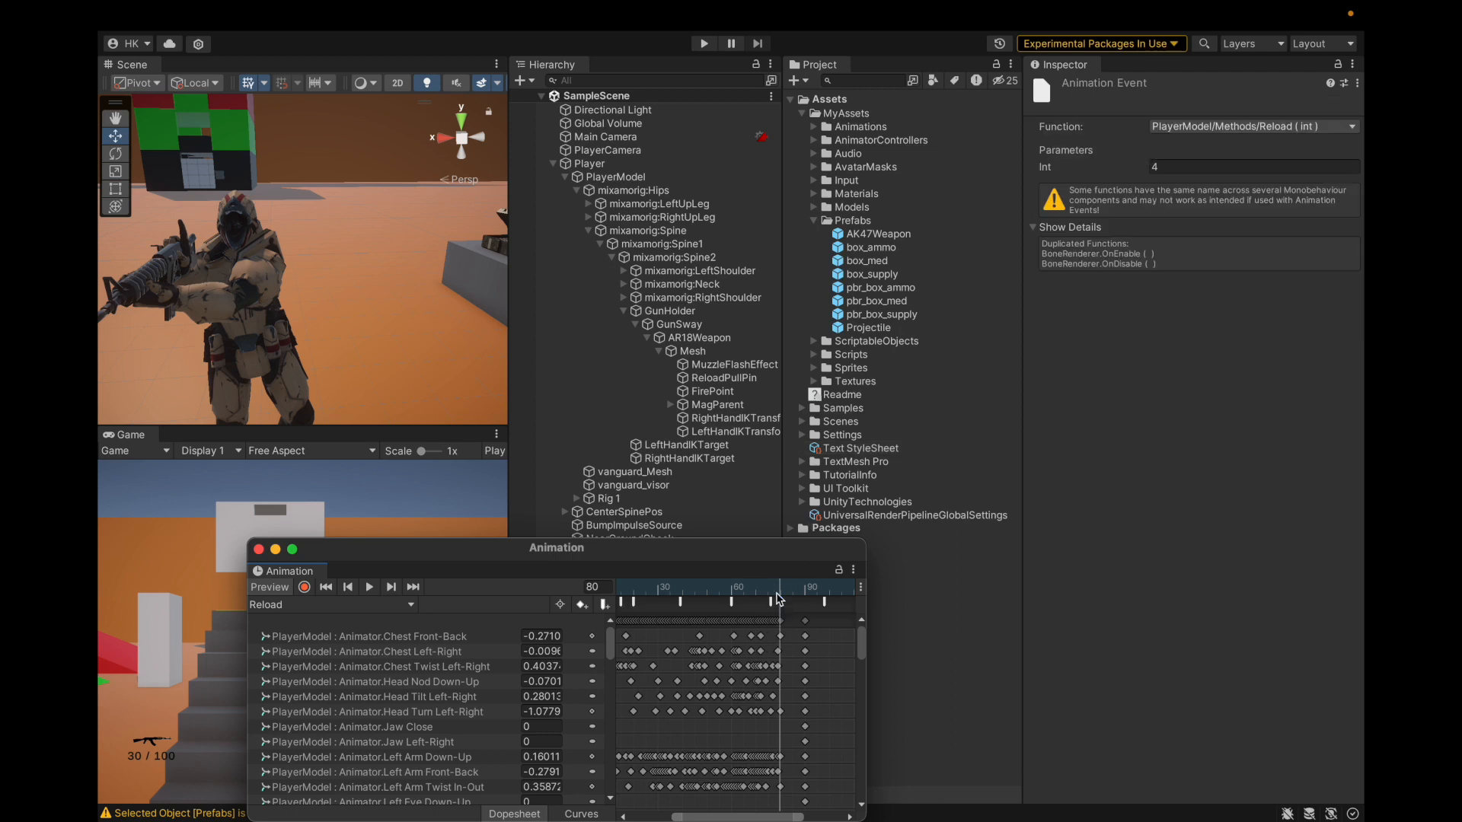
{"action": "left_click", "coordinate": [902, 302]}
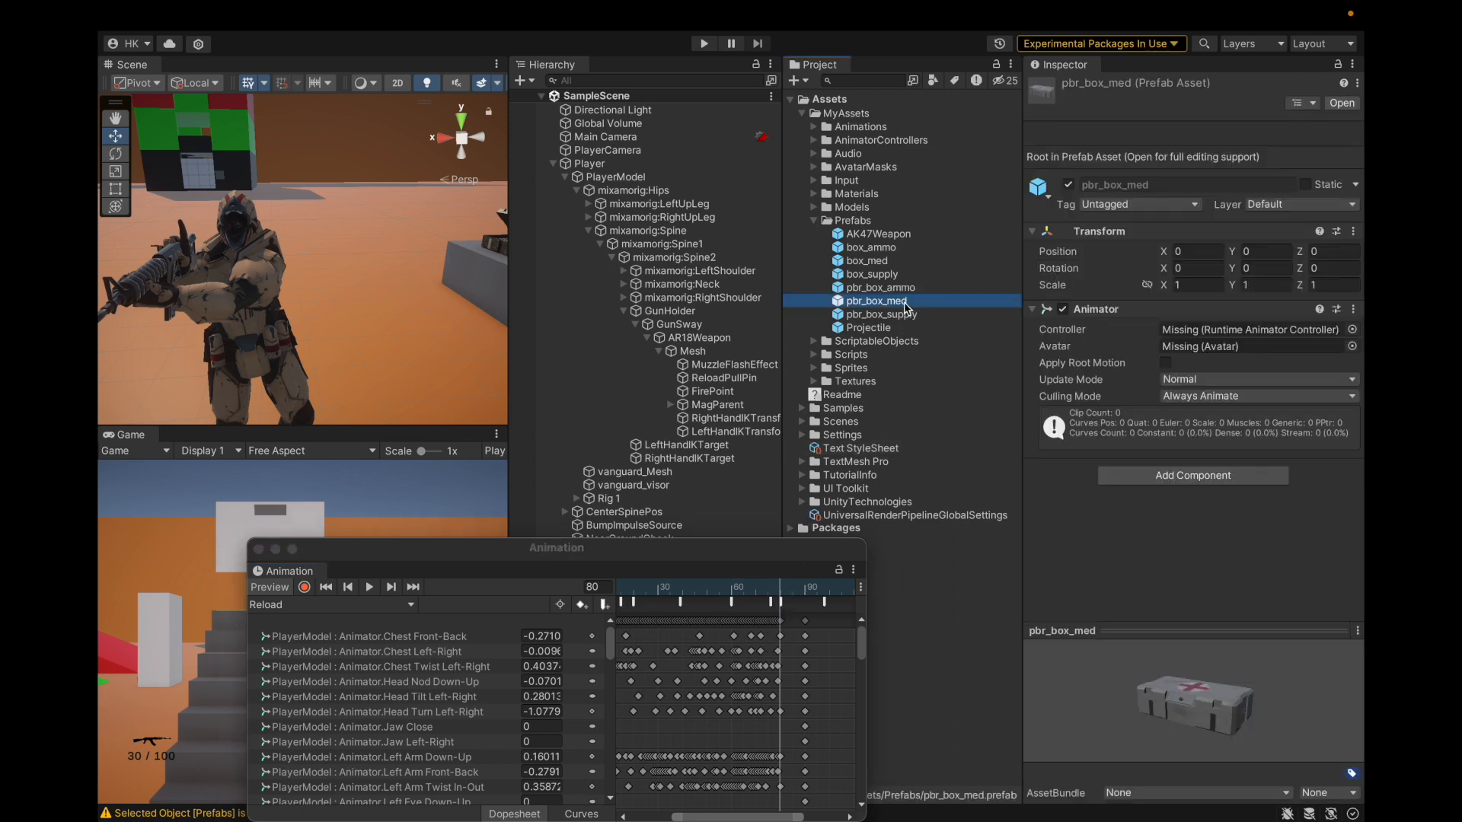
{"action": "left_click", "coordinate": [780, 602]}
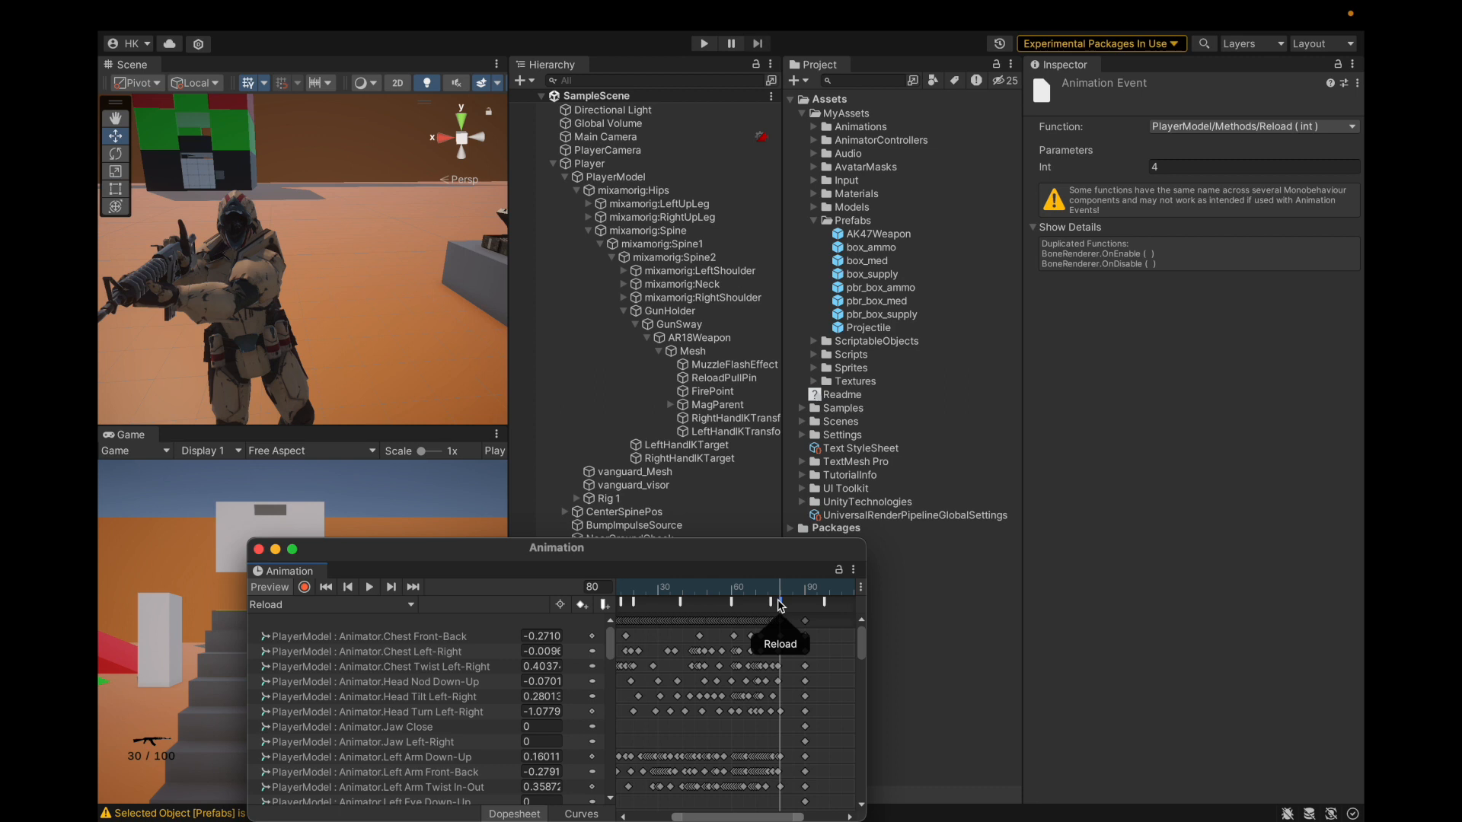
{"action": "left_click", "coordinate": [886, 304]}
{"action": "key", "text": "Down"}
{"action": "key", "text": "Down"}
{"action": "key", "text": "Down"}
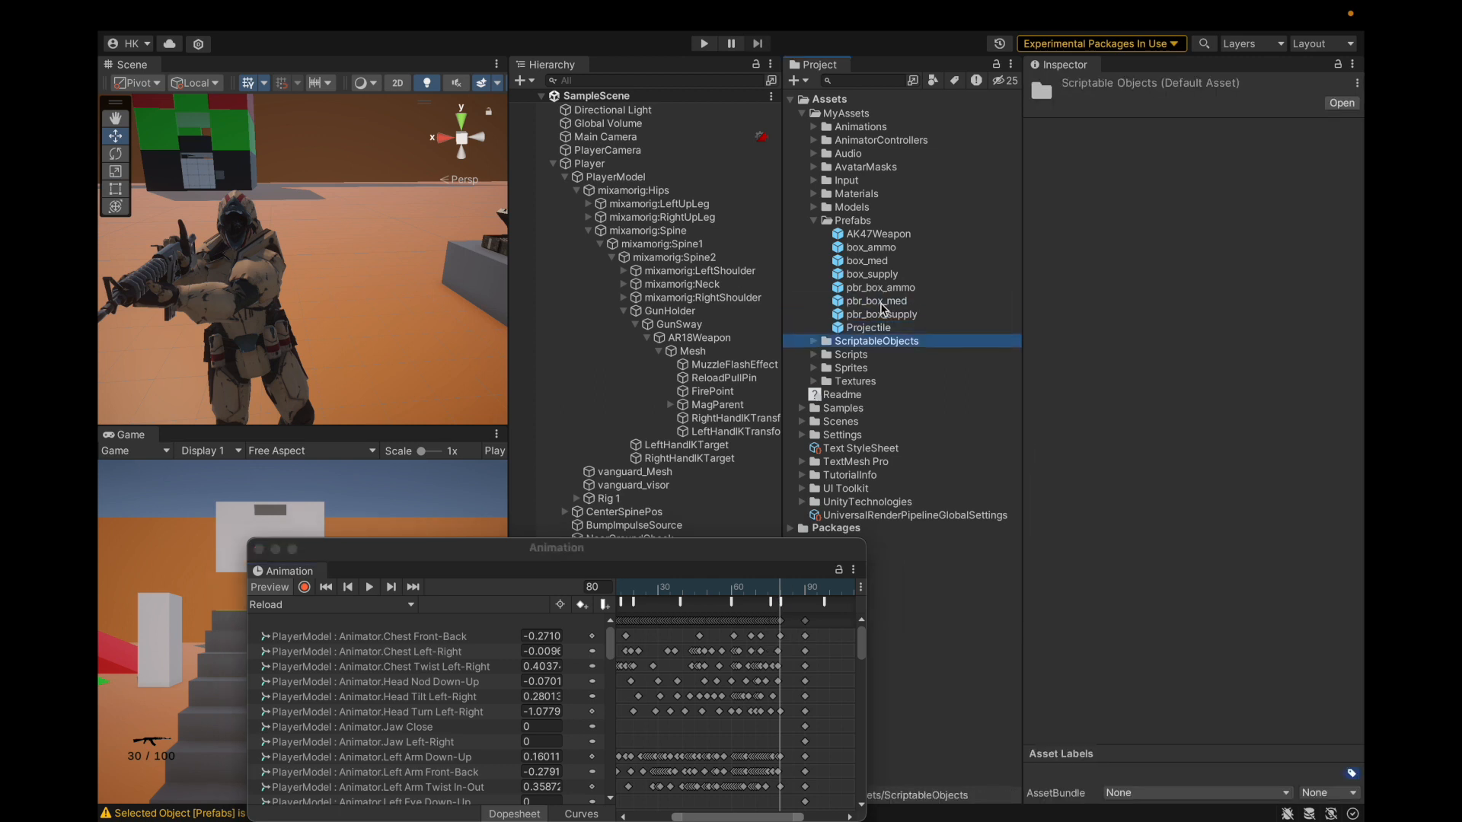
Step: Add the note line '80 put mag back in original position.' to the style sheet
{"action": "left_click", "coordinate": [857, 449]}
{"action": "left_click", "coordinate": [1288, 167]}
{"action": "left_click", "coordinate": [1289, 167]}
{"action": "key", "text": "Return"}
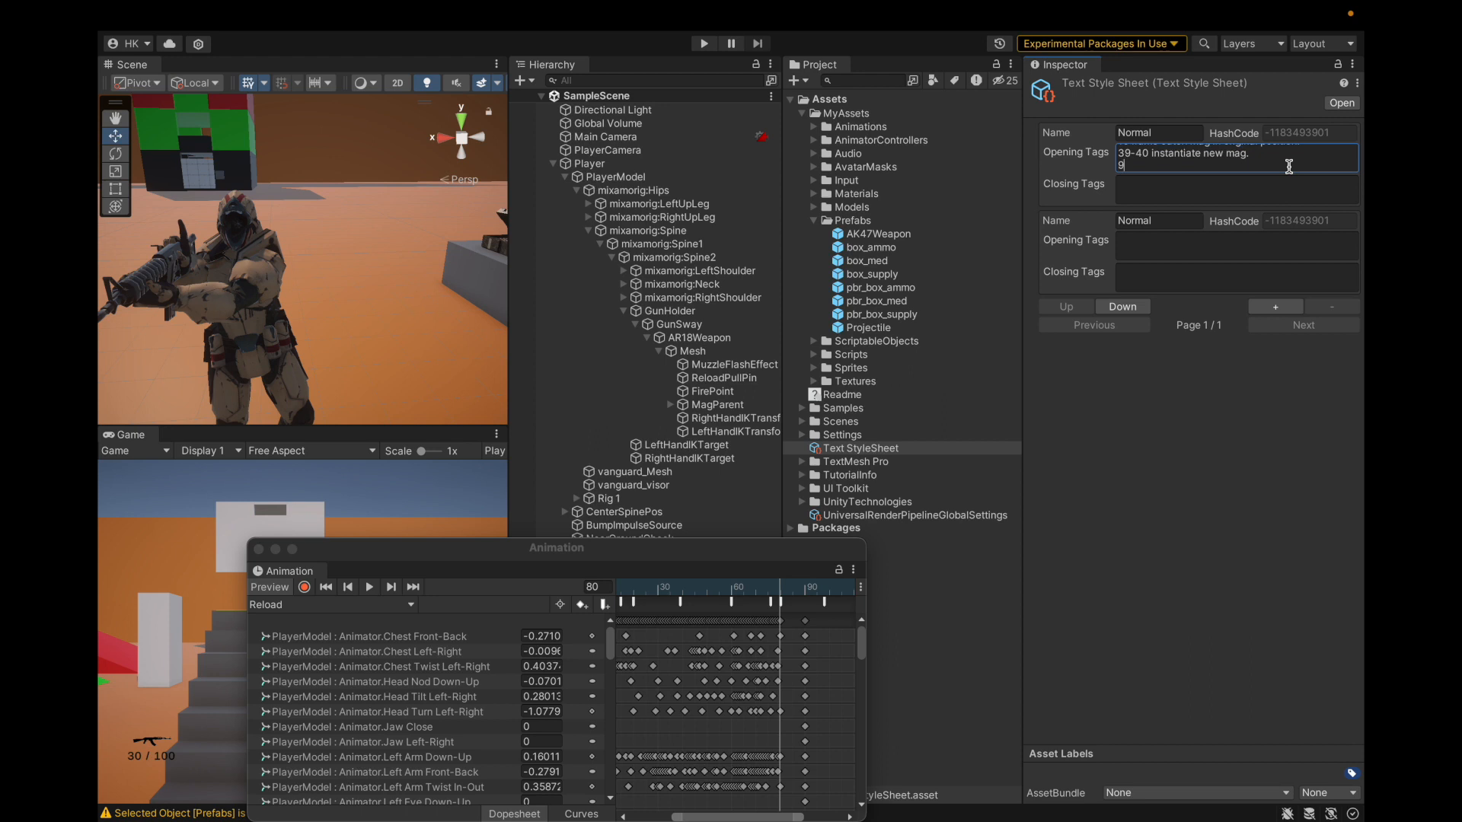
{"action": "key", "text": "BackSpace"}
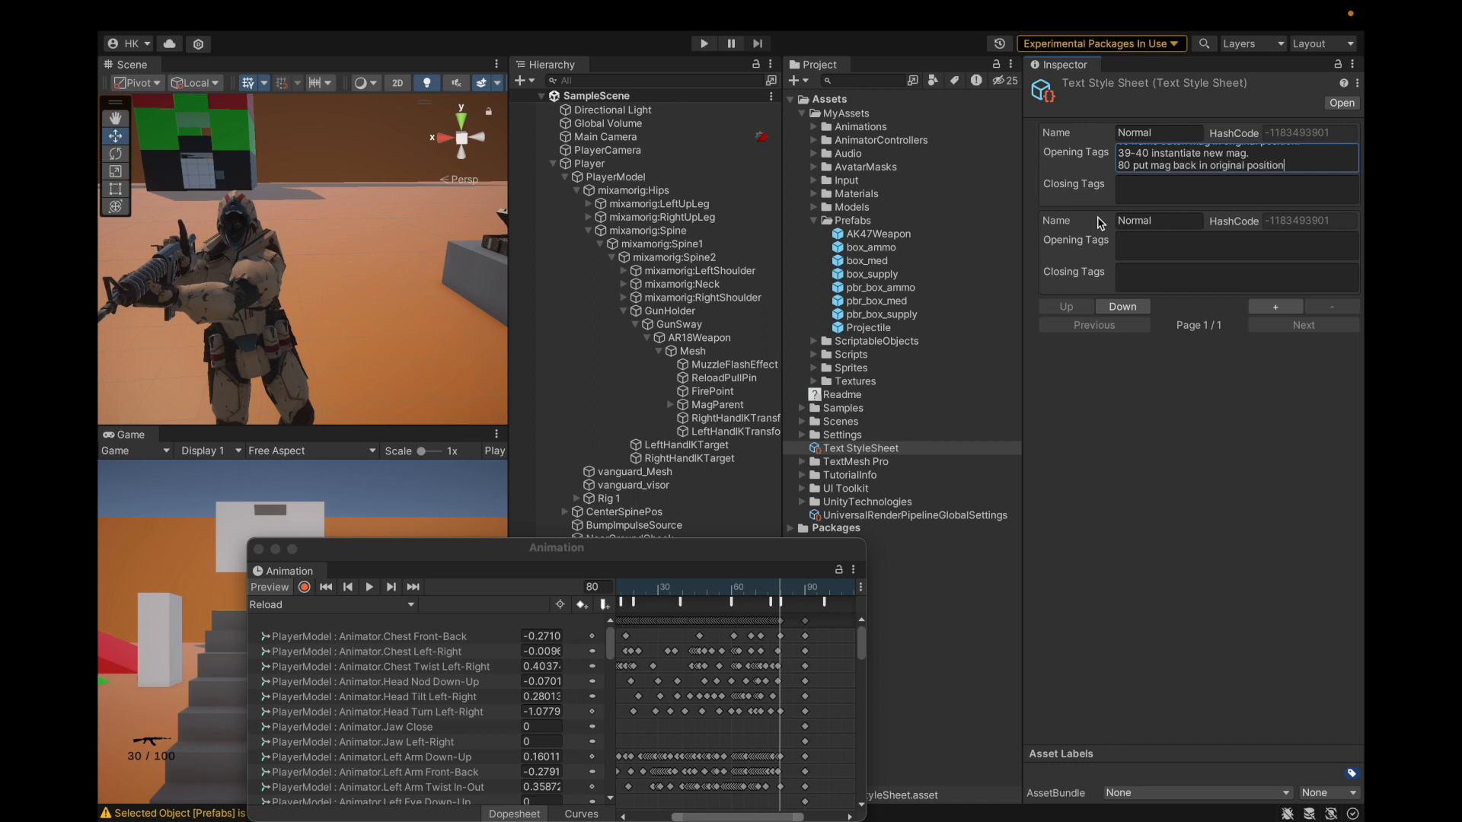
{"action": "key", "text": "Return"}
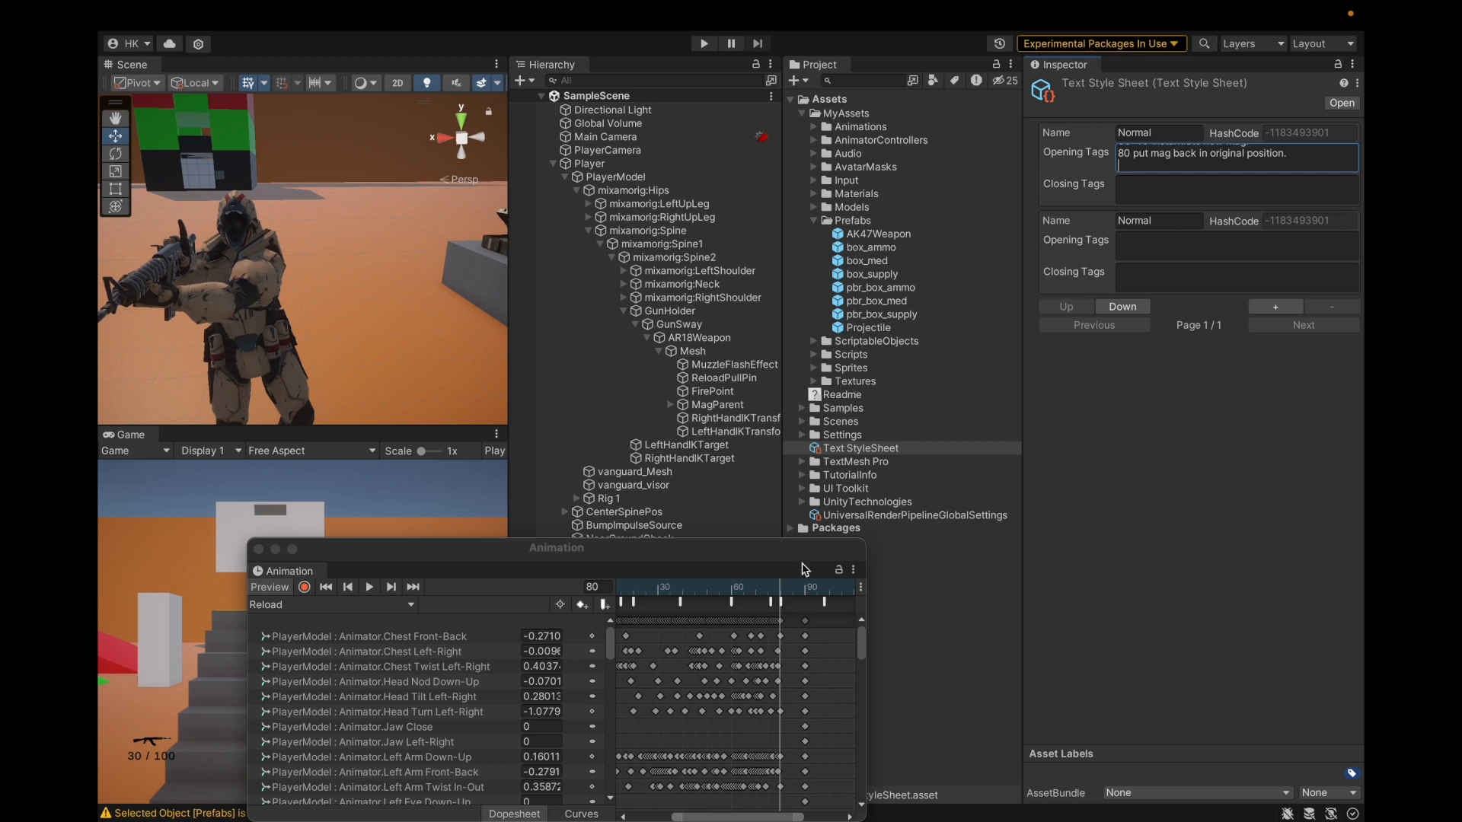
Step: Orbit and zoom the Scene view close in on the soldier's side
{"action": "scroll", "coordinate": [313, 341], "scroll_direction": "down", "scroll_amount": 2}
{"action": "left_click_drag", "start_coordinate": [314, 341], "coordinate": [639, 307], "text": "alt"}
{"action": "left_click_drag", "start_coordinate": [190, 335], "coordinate": [266, 335], "text": "alt"}
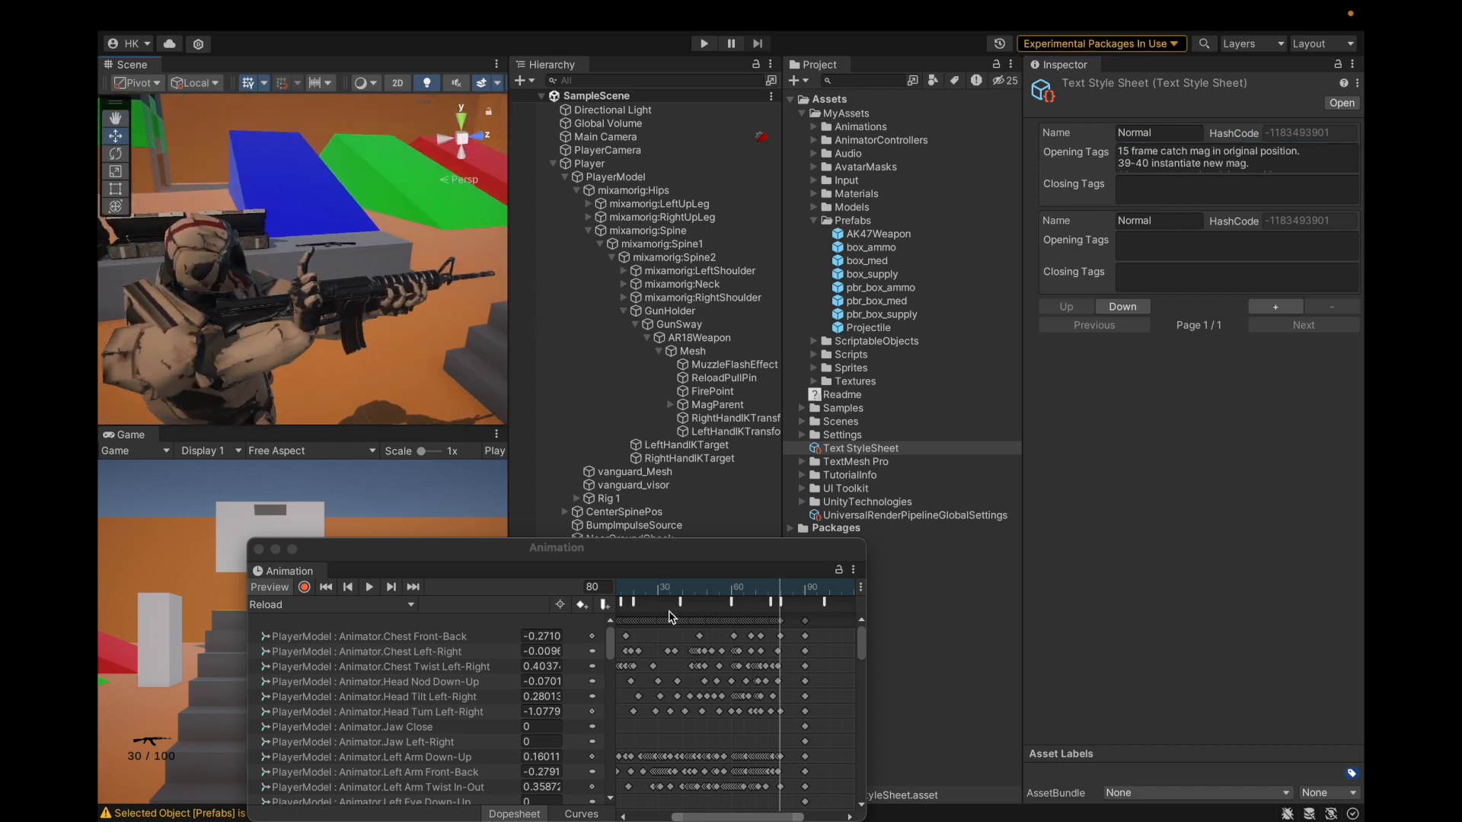
Step: Scrub the Reload clip between frames 80 and 116, settling on frame 90
{"action": "left_click_drag", "start_coordinate": [779, 586], "coordinate": [823, 601]}
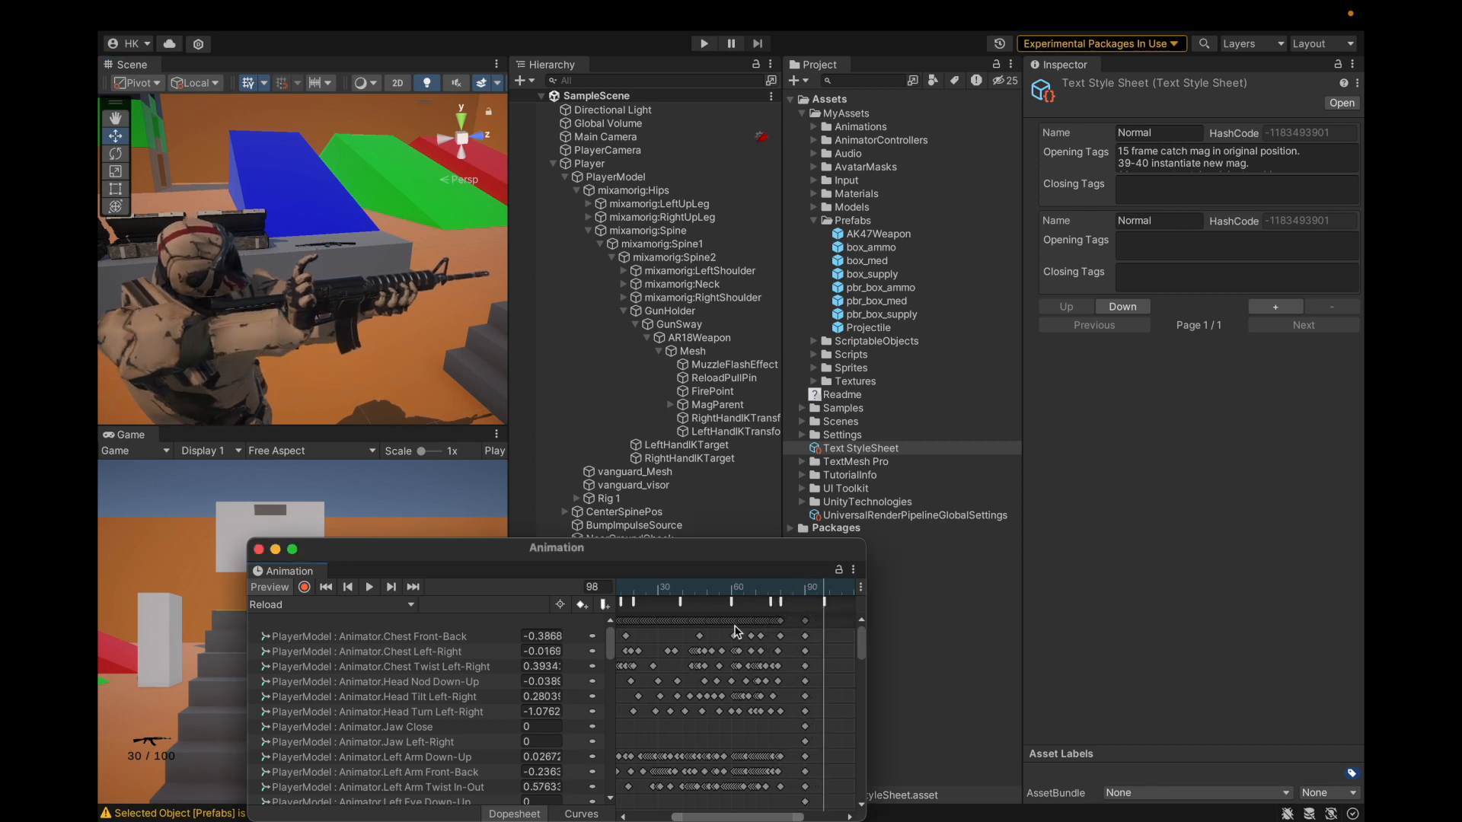
{"action": "mouse_move", "coordinate": [824, 595]}
{"action": "left_mouse_down"}
{"action": "mouse_move", "coordinate": [739, 597]}
{"action": "mouse_move", "coordinate": [827, 613]}
{"action": "left_mouse_up"}
{"action": "scroll", "coordinate": [750, 668], "scroll_direction": "down", "scroll_amount": 5}
{"action": "mouse_move", "coordinate": [719, 593]}
{"action": "left_mouse_down"}
{"action": "mouse_move", "coordinate": [735, 593]}
{"action": "mouse_move", "coordinate": [714, 595]}
{"action": "left_mouse_up"}
{"action": "scroll", "coordinate": [750, 633], "scroll_direction": "right", "scroll_amount": 10}
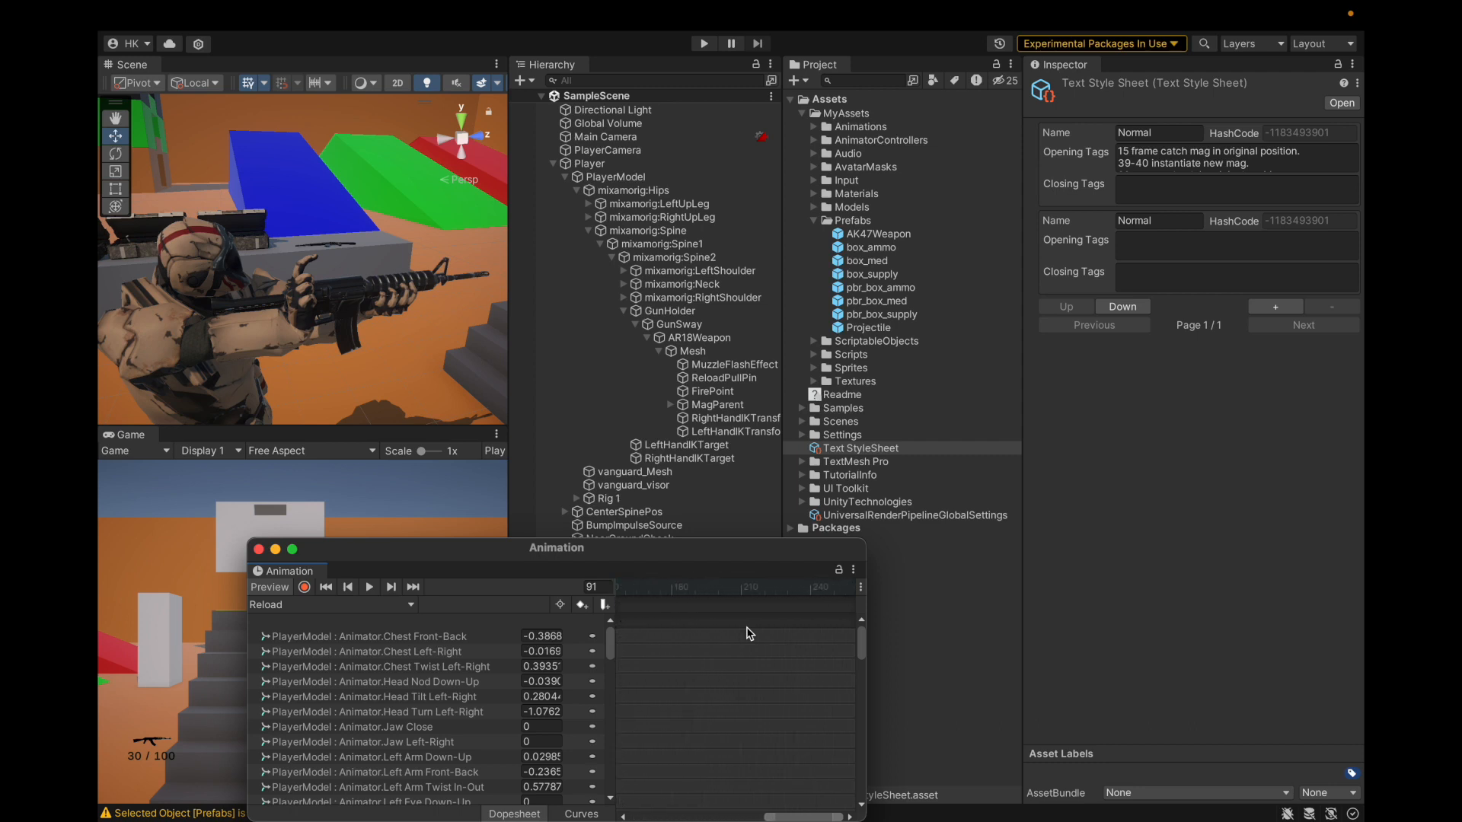
{"action": "scroll", "coordinate": [708, 640], "scroll_direction": "left", "scroll_amount": 10}
{"action": "mouse_move", "coordinate": [678, 598]}
{"action": "left_mouse_down"}
{"action": "mouse_move", "coordinate": [750, 597]}
{"action": "mouse_move", "coordinate": [620, 601]}
{"action": "mouse_move", "coordinate": [675, 605]}
{"action": "left_mouse_up"}
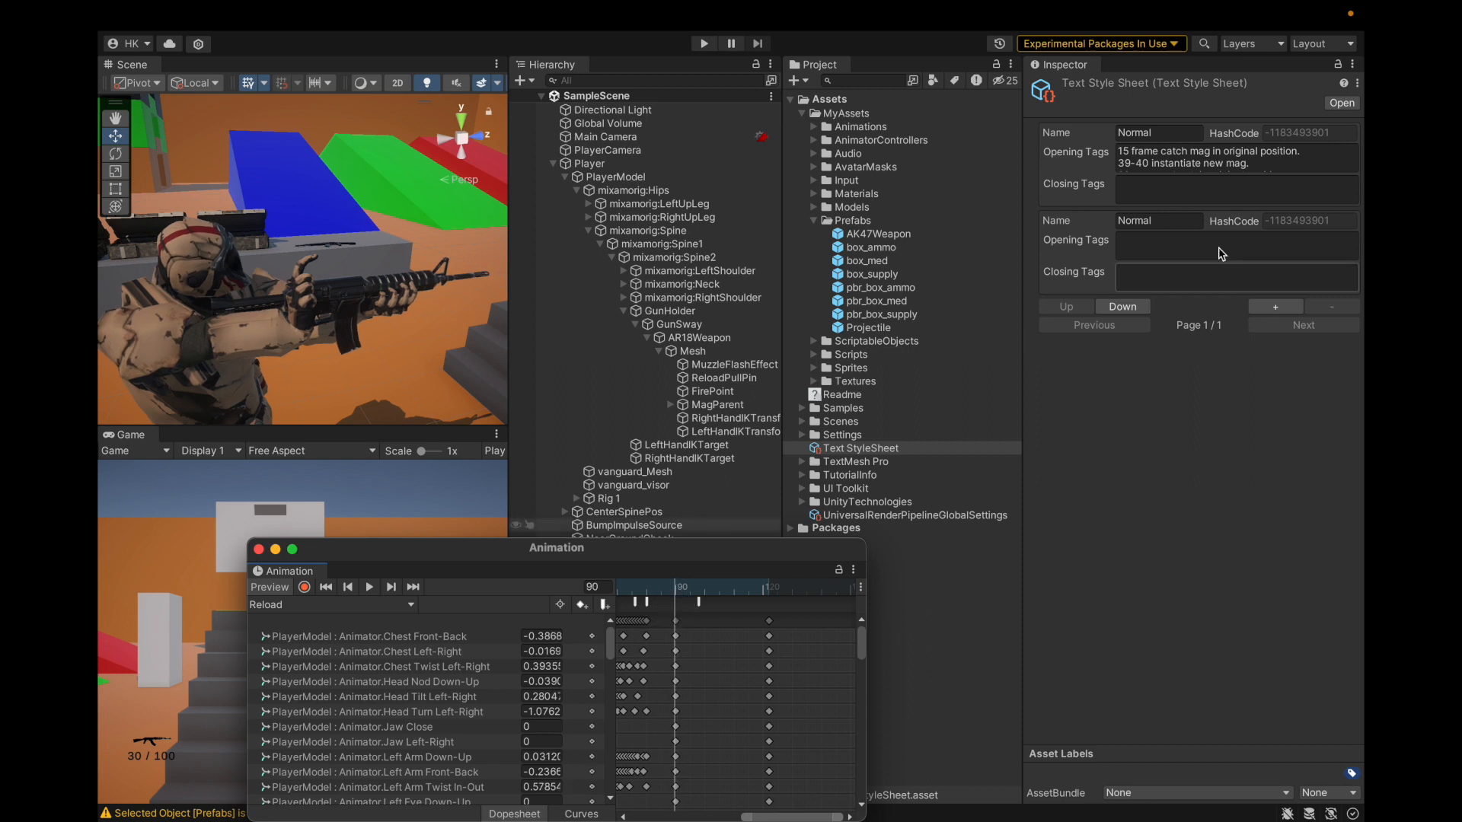
Step: Look over the frame 60 and 80 notes and keep the first style entry at the top
{"action": "left_click", "coordinate": [1299, 156]}
{"action": "left_click", "coordinate": [1321, 160]}
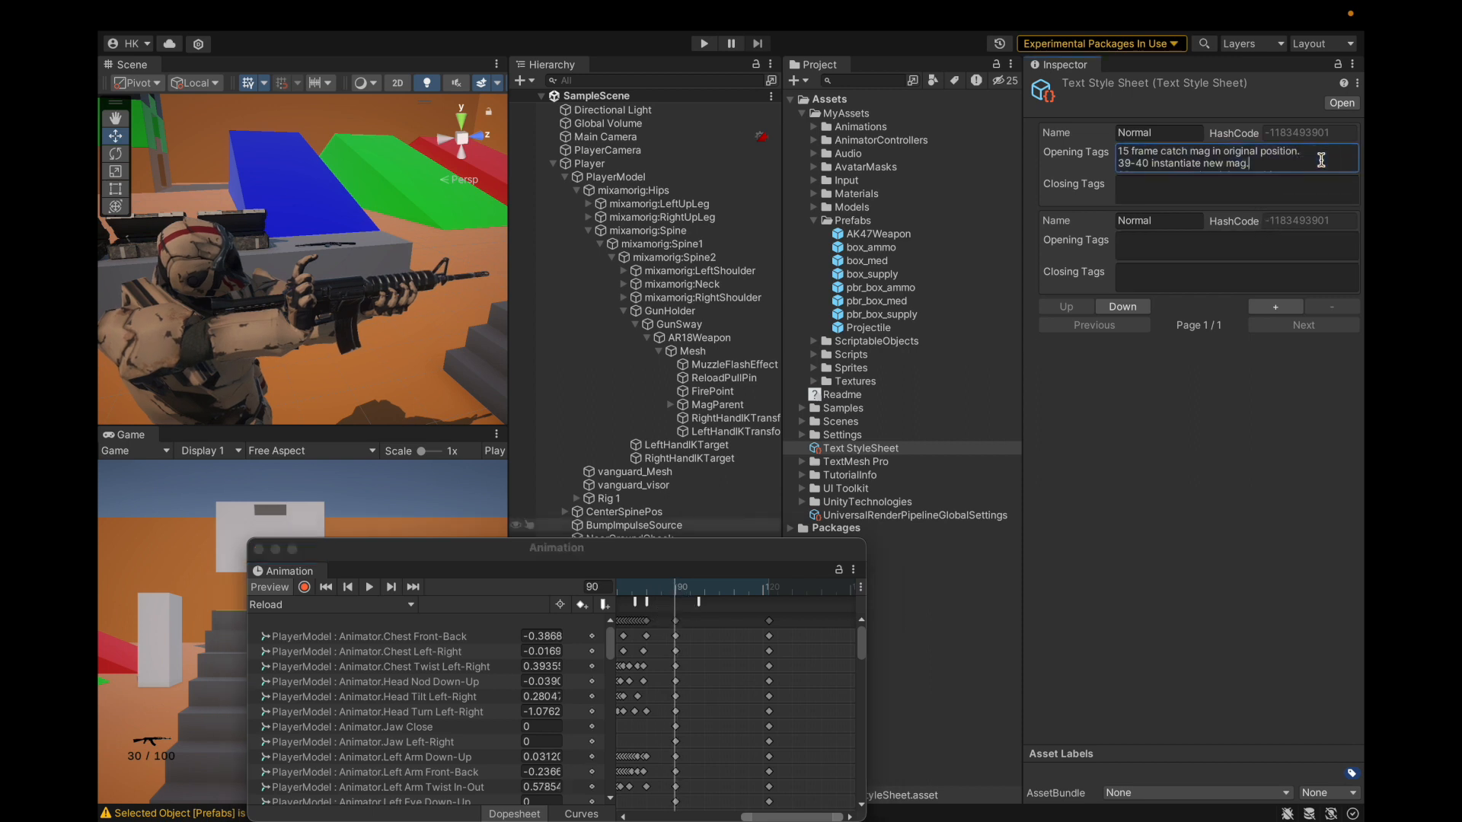
{"action": "key", "text": "Down"}
{"action": "key", "text": "Down"}
{"action": "key", "text": "Down"}
{"action": "key", "text": "Down"}
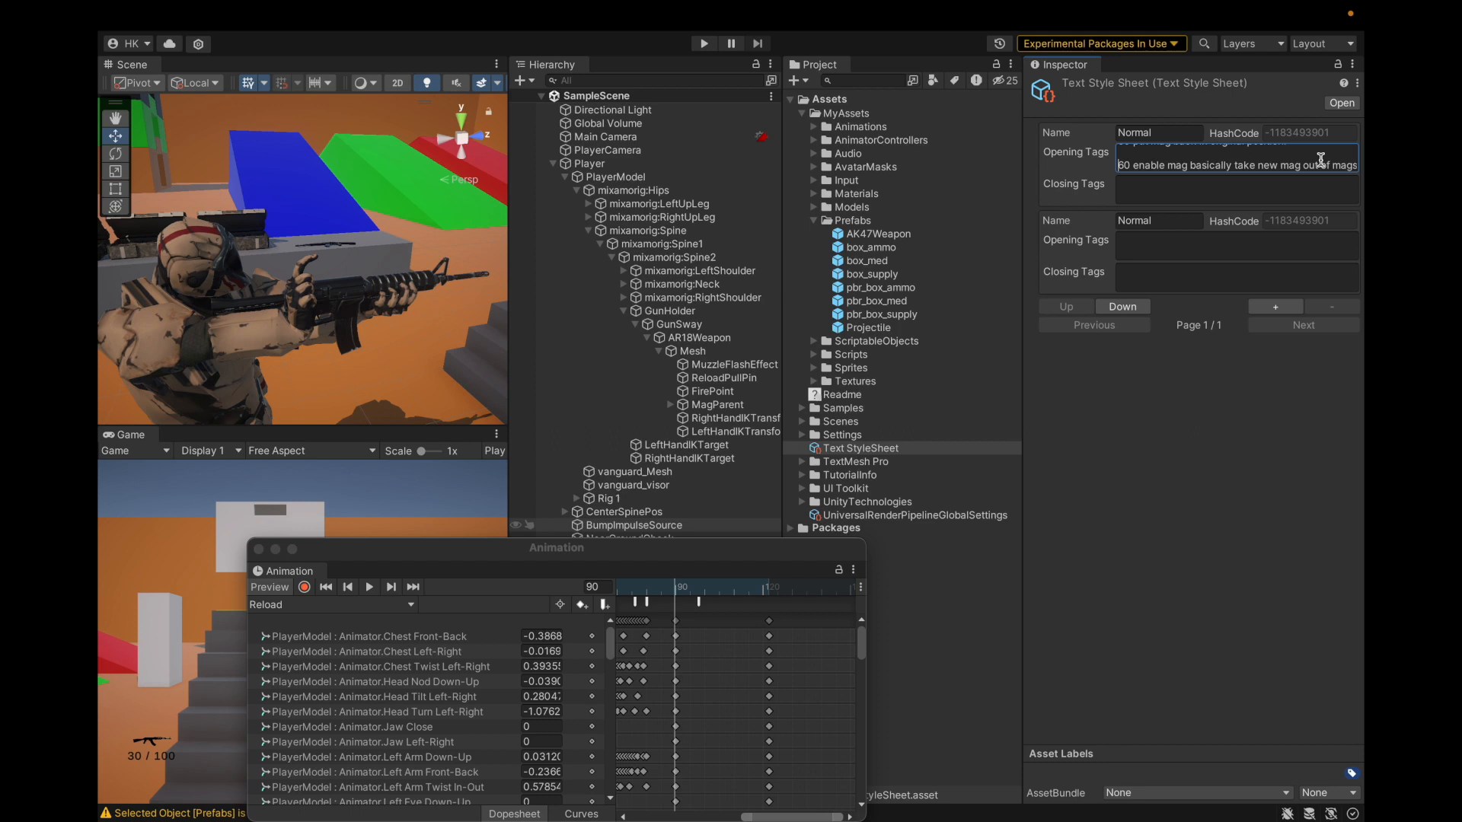
{"action": "key", "text": "Down"}
{"action": "key", "text": "Down"}
{"action": "key", "text": "Down"}
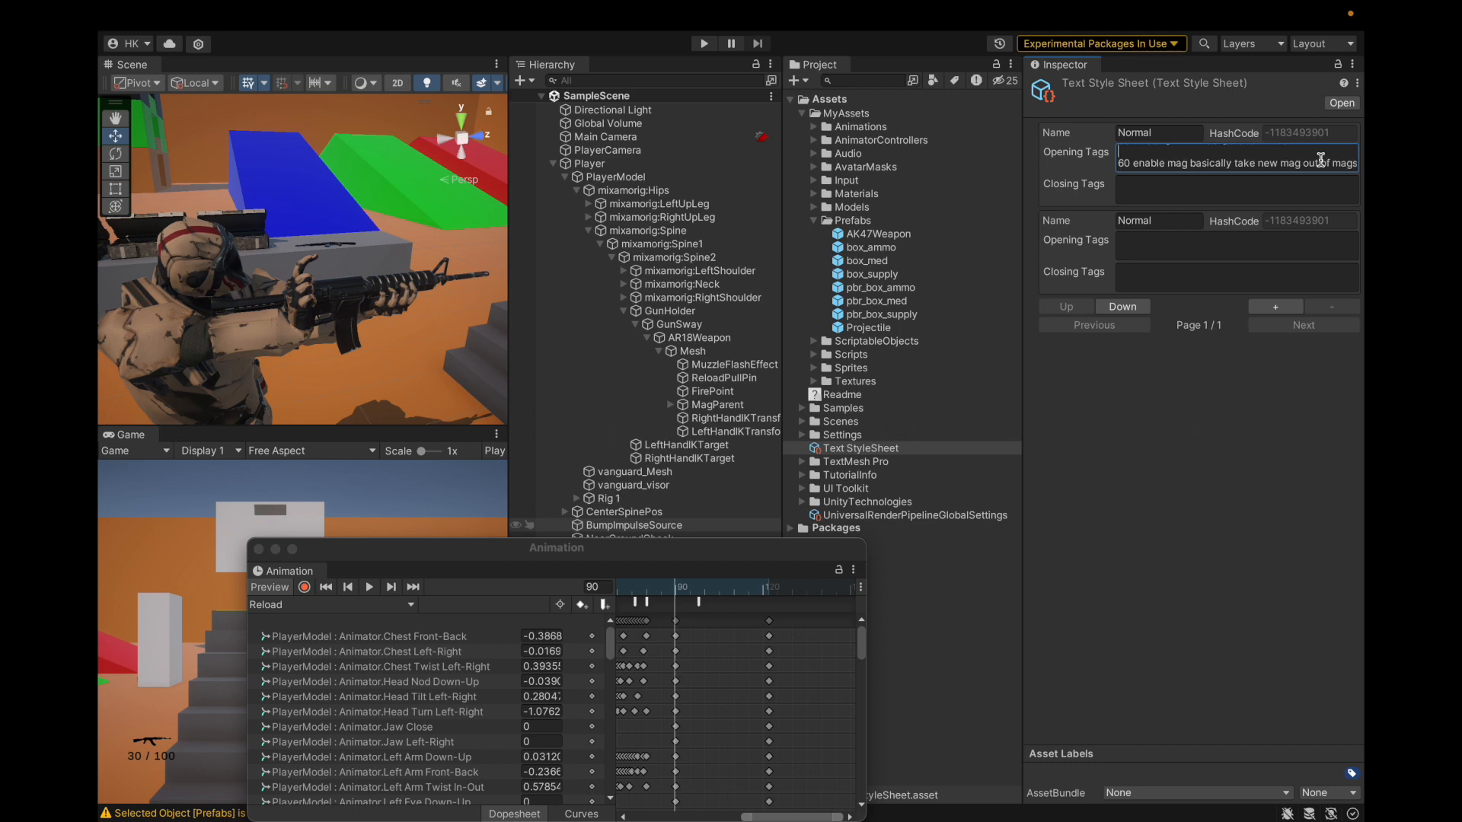
{"action": "key", "text": "Up"}
{"action": "key", "text": "Up"}
{"action": "key", "text": "Up"}
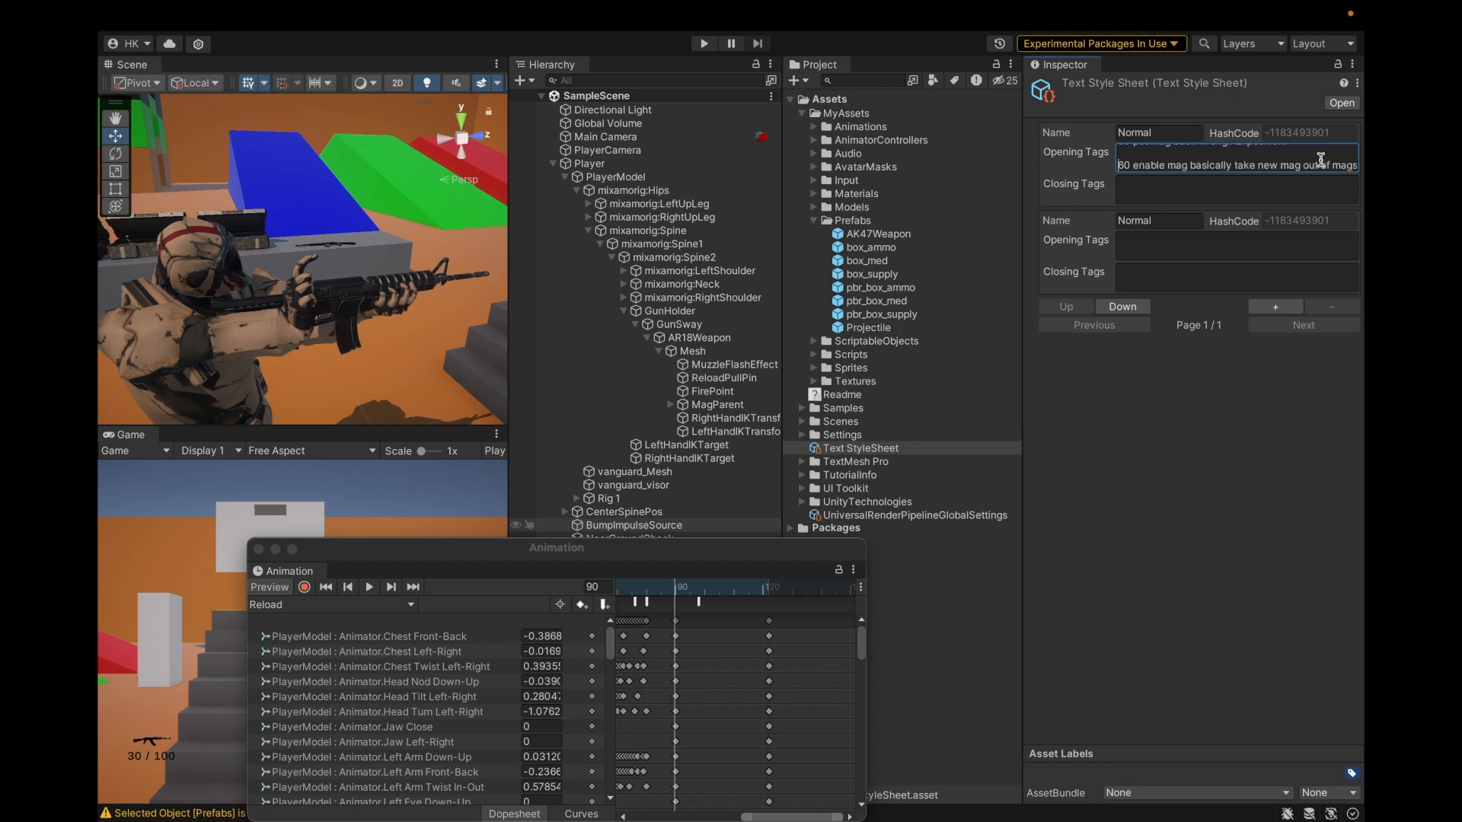
{"action": "left_click", "coordinate": [1193, 377]}
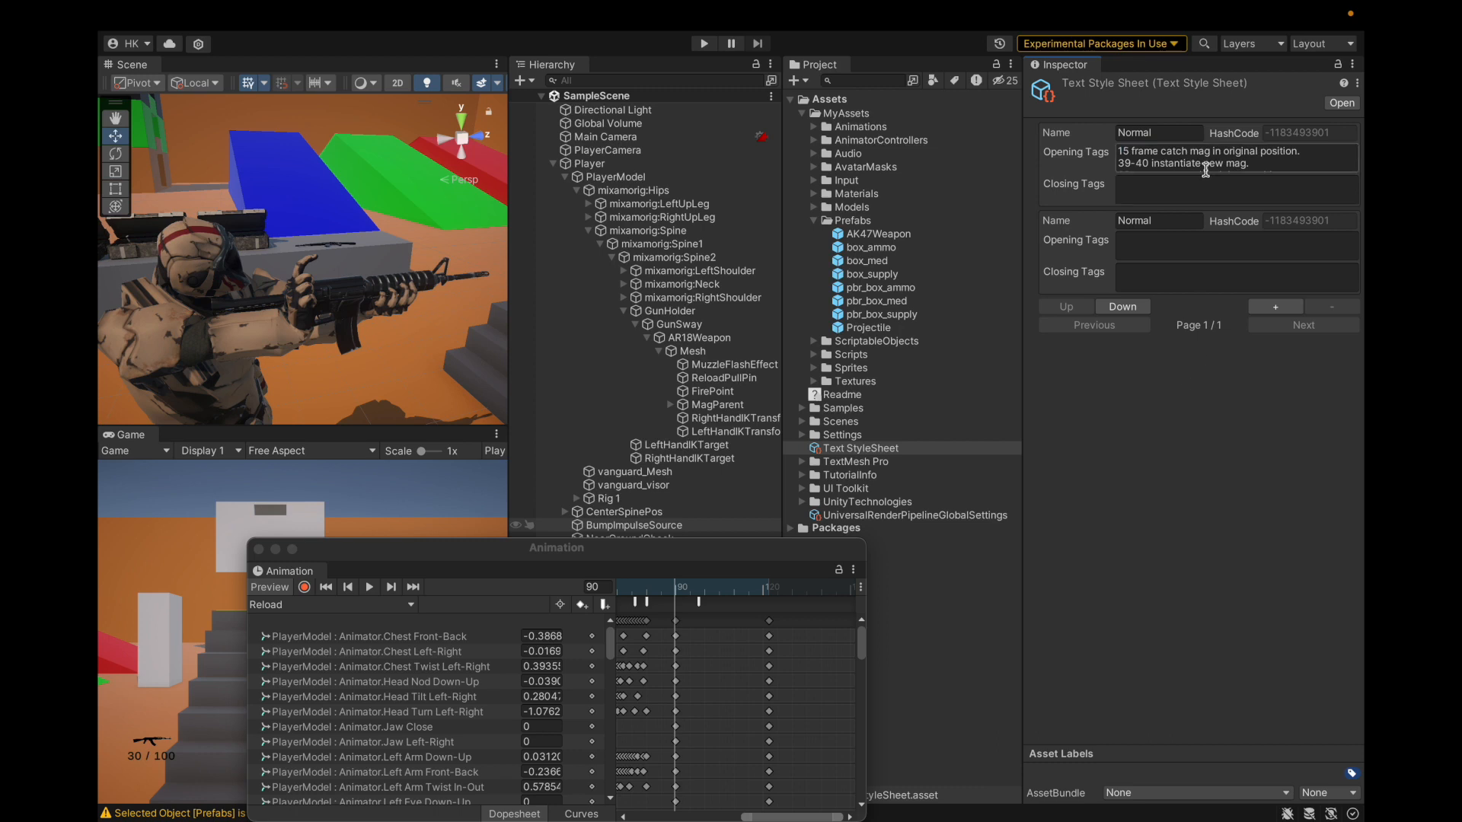
{"action": "left_click", "coordinate": [1117, 308]}
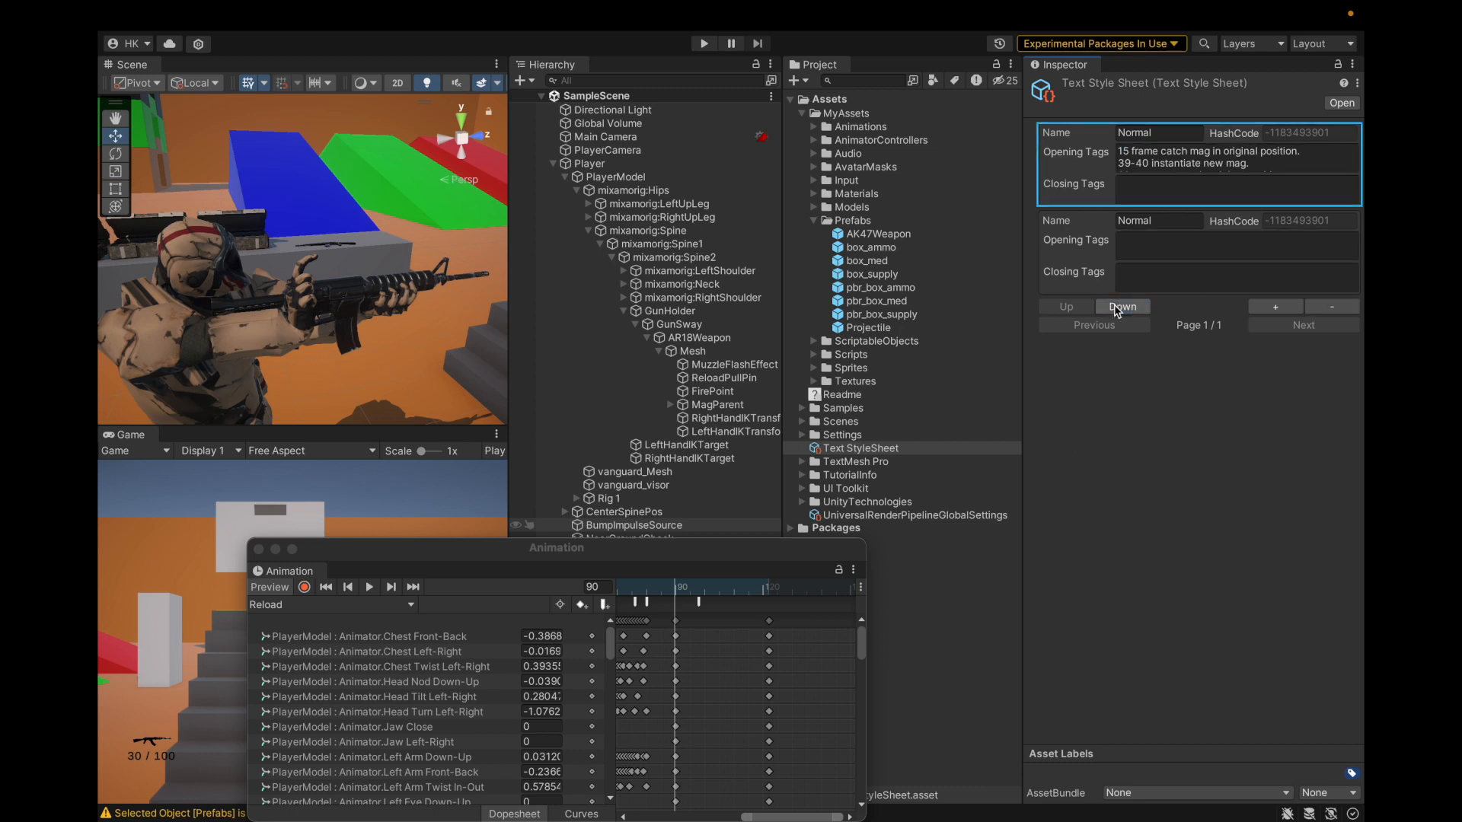
{"action": "left_click", "coordinate": [1117, 309]}
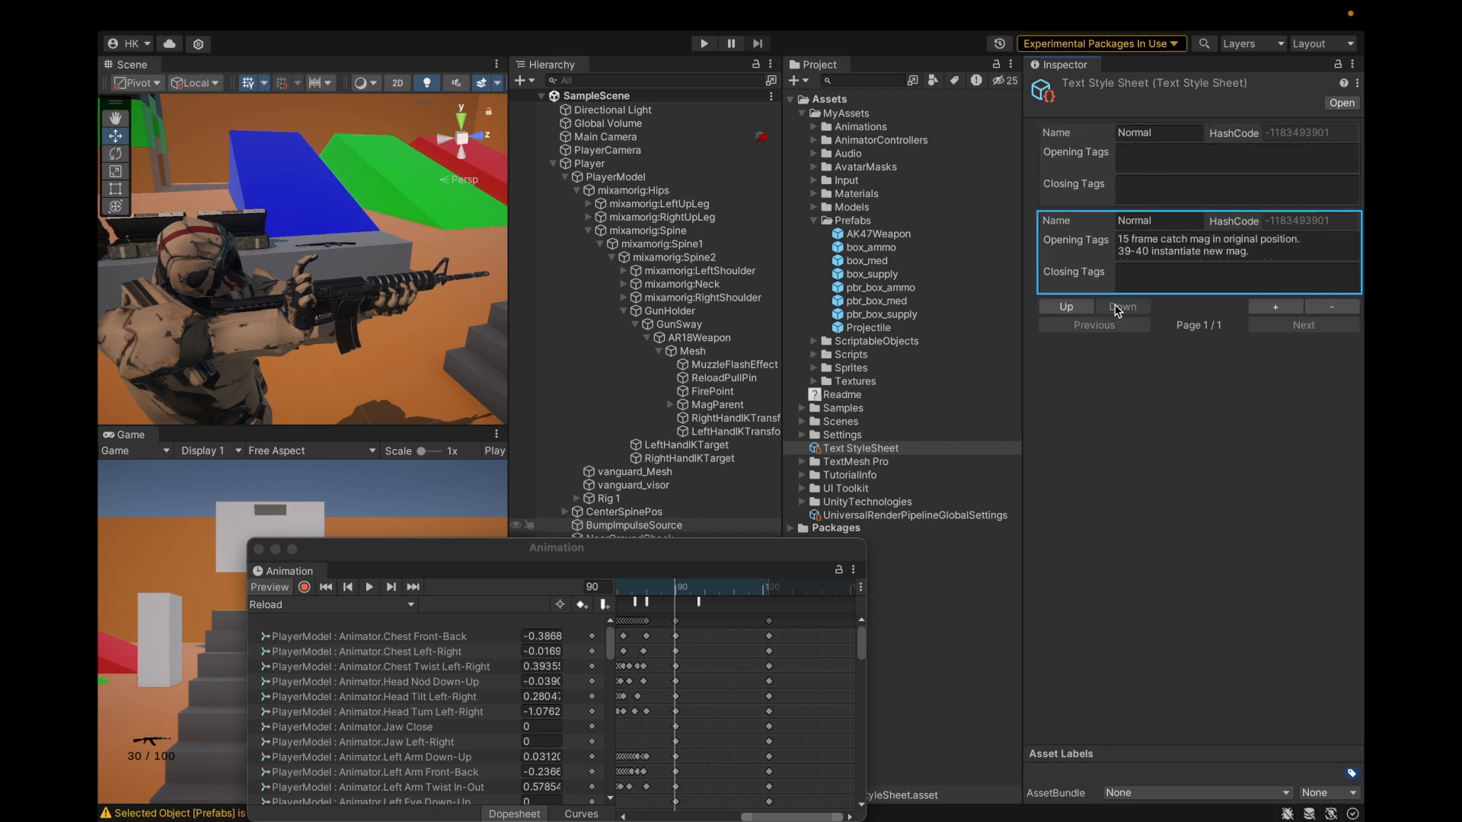
{"action": "left_click", "coordinate": [1066, 306]}
Step: Cut the frame 80 note from Opening Tags and paste it into Closing Tags
{"action": "left_click", "coordinate": [1253, 167]}
{"action": "left_click", "coordinate": [1275, 158]}
{"action": "left_click", "coordinate": [1286, 169]}
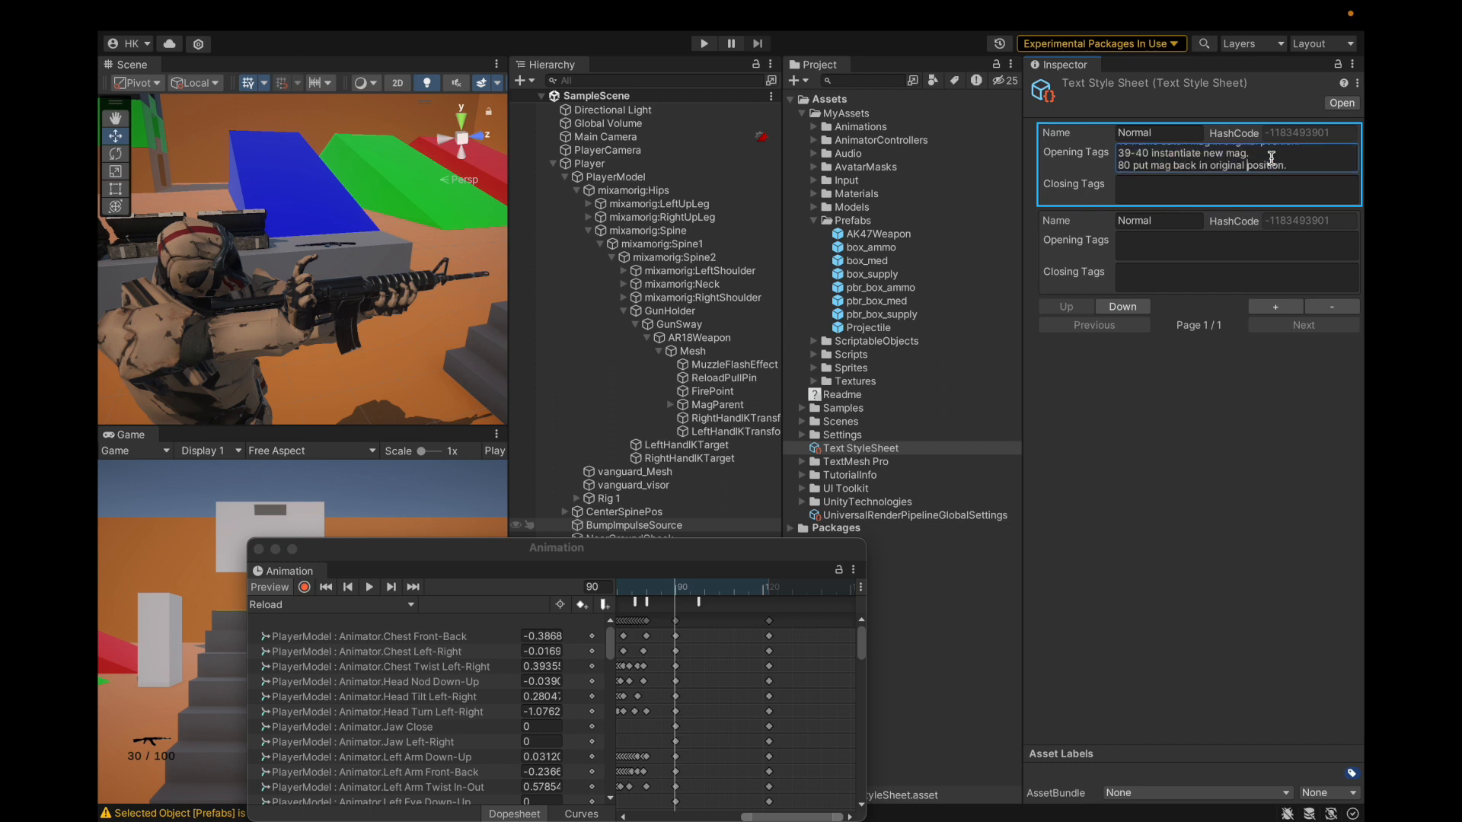
{"action": "left_click_drag", "start_coordinate": [1298, 166], "coordinate": [1108, 169]}
{"action": "key", "text": "ctrl+x"}
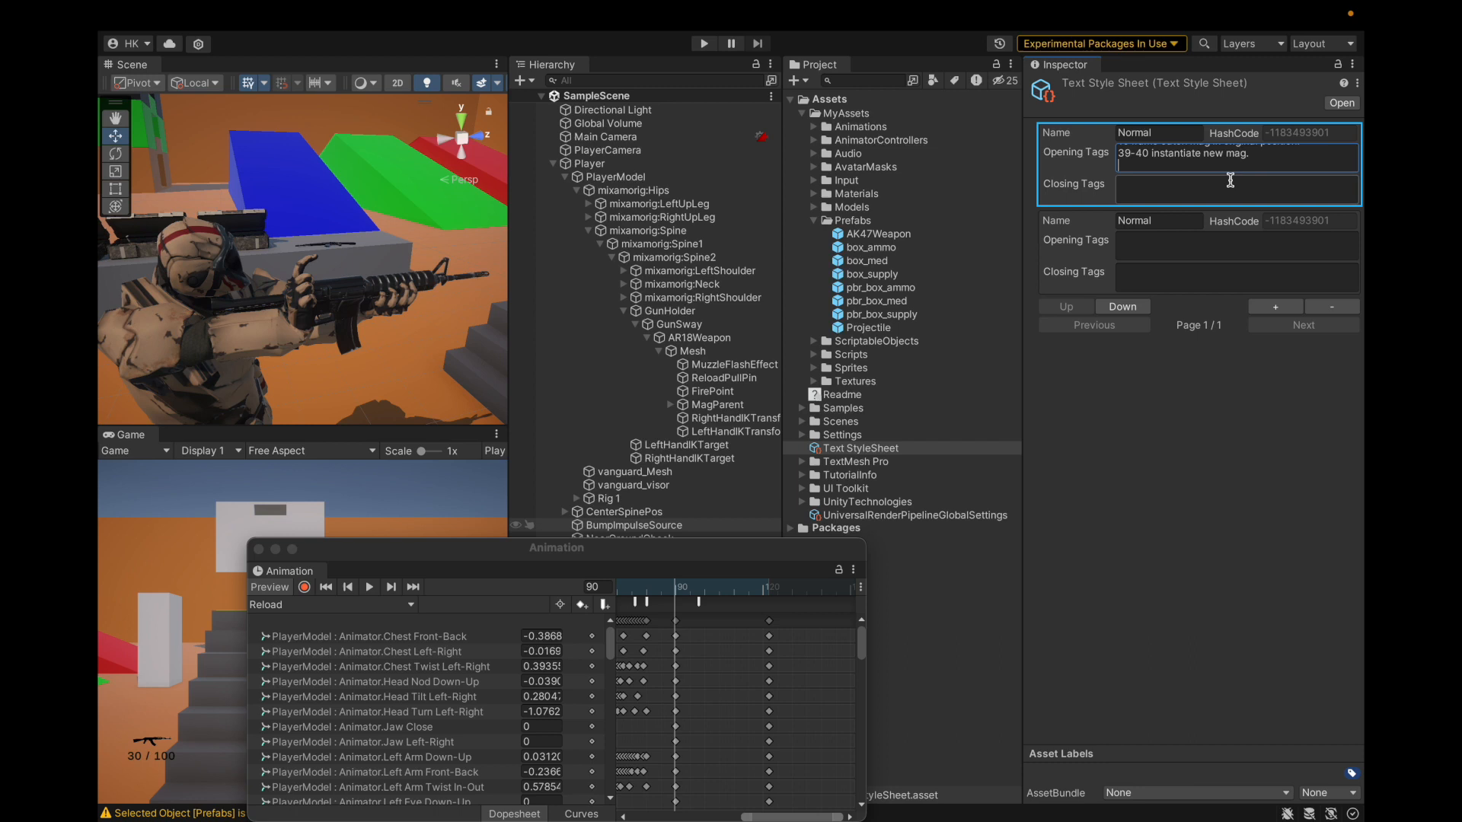
{"action": "left_click", "coordinate": [1294, 189]}
{"action": "key", "text": "ctrl+v"}
Step: Move the frame 60 note into Closing Tags, placing it above the frame 80 note
{"action": "left_click", "coordinate": [1296, 165]}
{"action": "left_click", "coordinate": [1296, 166]}
{"action": "key", "text": "Down"}
{"action": "key", "text": "Down"}
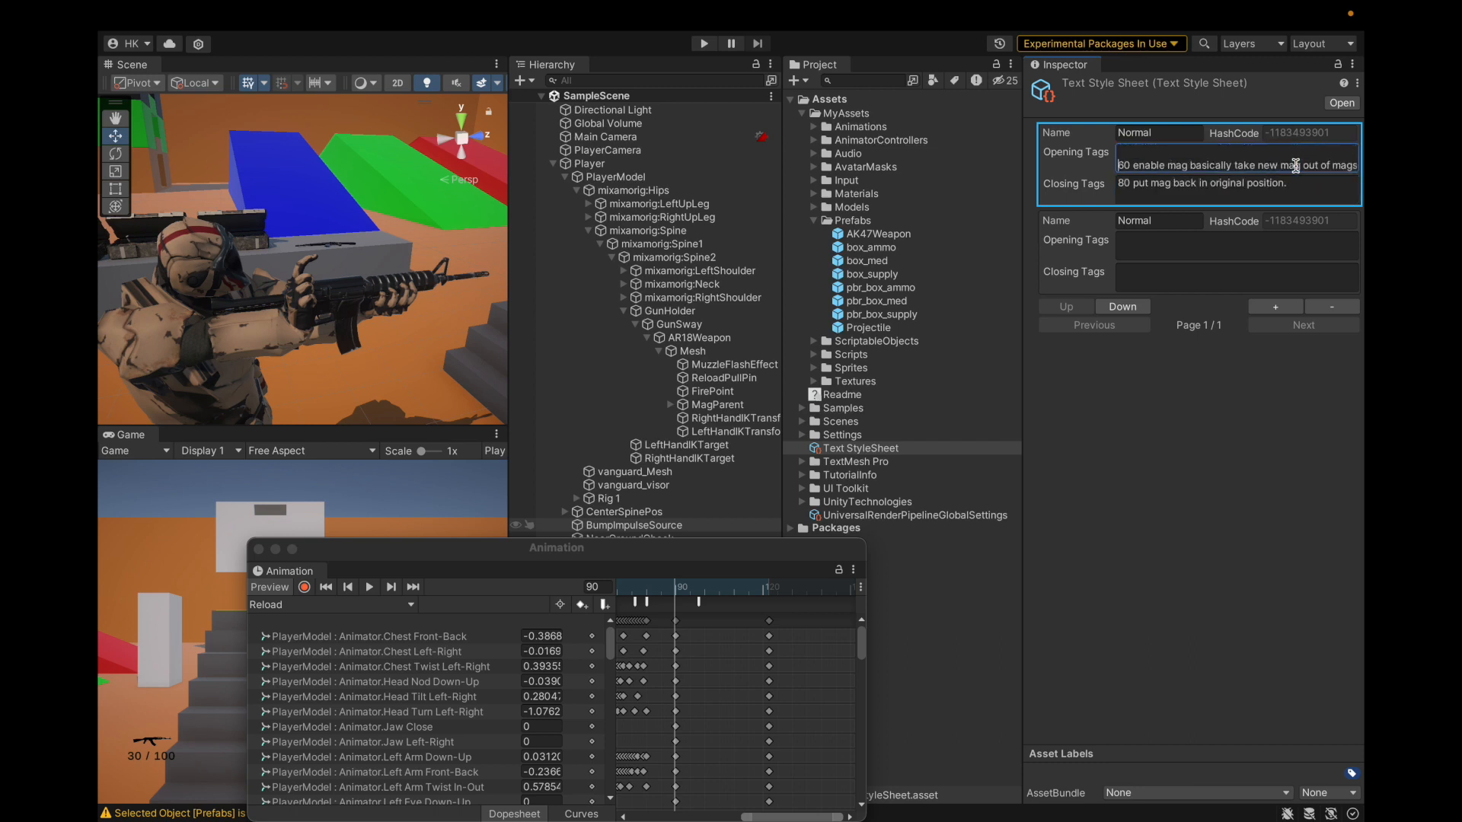
{"action": "key", "text": "shift+Right"}
{"action": "key", "text": "shift+Right"}
{"action": "key", "text": "shift+Right"}
{"action": "key", "text": "shift+Right"}
{"action": "key", "text": "shift+Right"}
{"action": "key", "text": "shift+Right"}
{"action": "key", "text": "shift+Right"}
{"action": "key", "text": "shift+Right"}
{"action": "key", "text": "shift+Right"}
{"action": "key", "text": "shift+Right"}
{"action": "key", "text": "shift+Right"}
{"action": "key", "text": "shift+Right"}
{"action": "key", "text": "shift+Right"}
{"action": "key", "text": "shift+Right"}
{"action": "key", "text": "shift+Right"}
{"action": "key", "text": "shift+Right"}
{"action": "key", "text": "shift+Right"}
{"action": "key", "text": "shift+Right"}
{"action": "key", "text": "shift+Right"}
{"action": "key", "text": "shift+Right"}
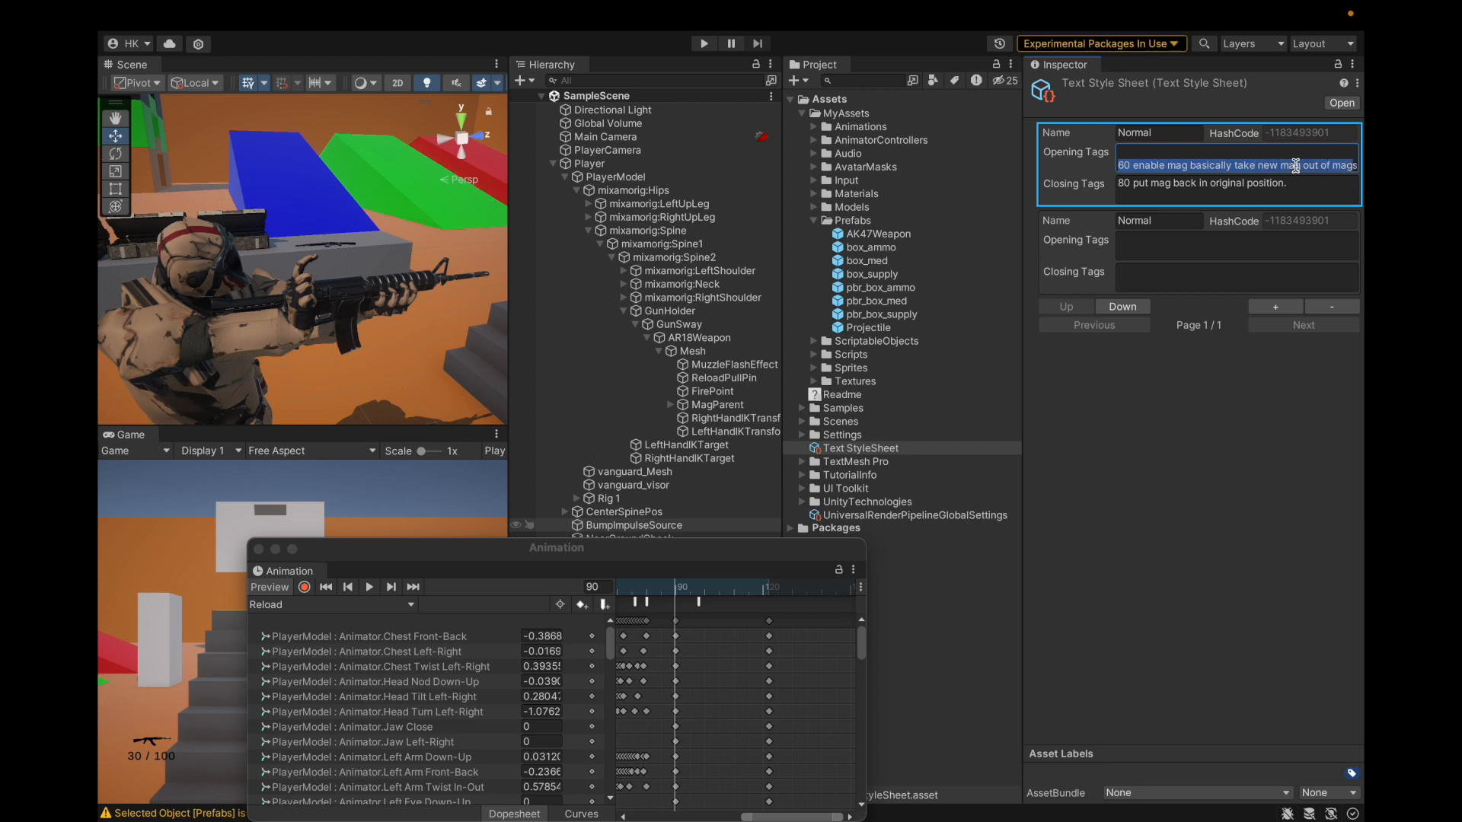
{"action": "key", "text": "ctrl+x"}
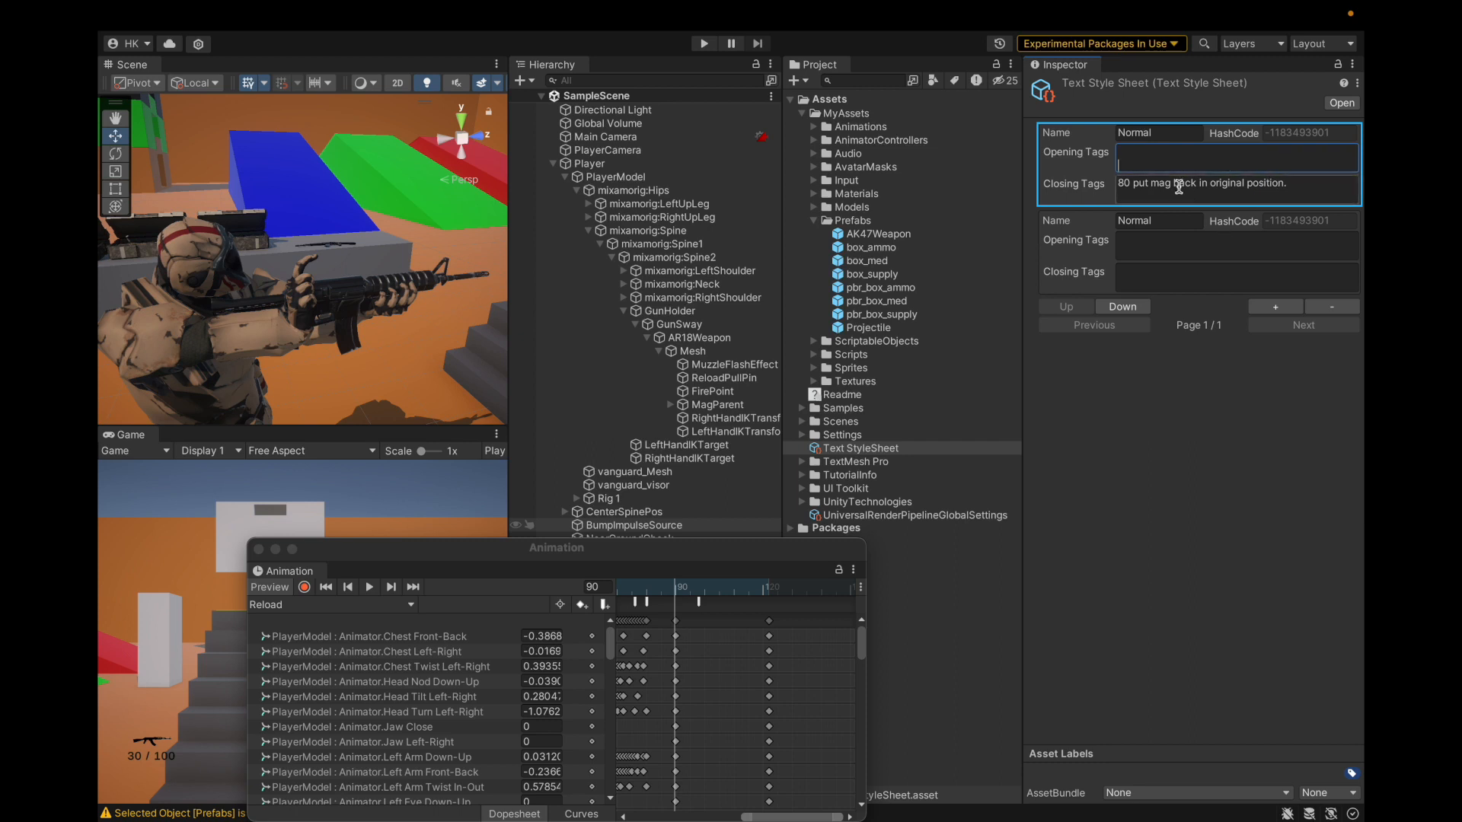
{"action": "left_click", "coordinate": [1115, 181]}
{"action": "left_click", "coordinate": [1115, 182]}
{"action": "key", "text": "Return"}
{"action": "key", "text": "Up"}
{"action": "key", "text": "ctrl+v"}
{"action": "key", "text": "Delete"}
{"action": "left_click", "coordinate": [1158, 489]}
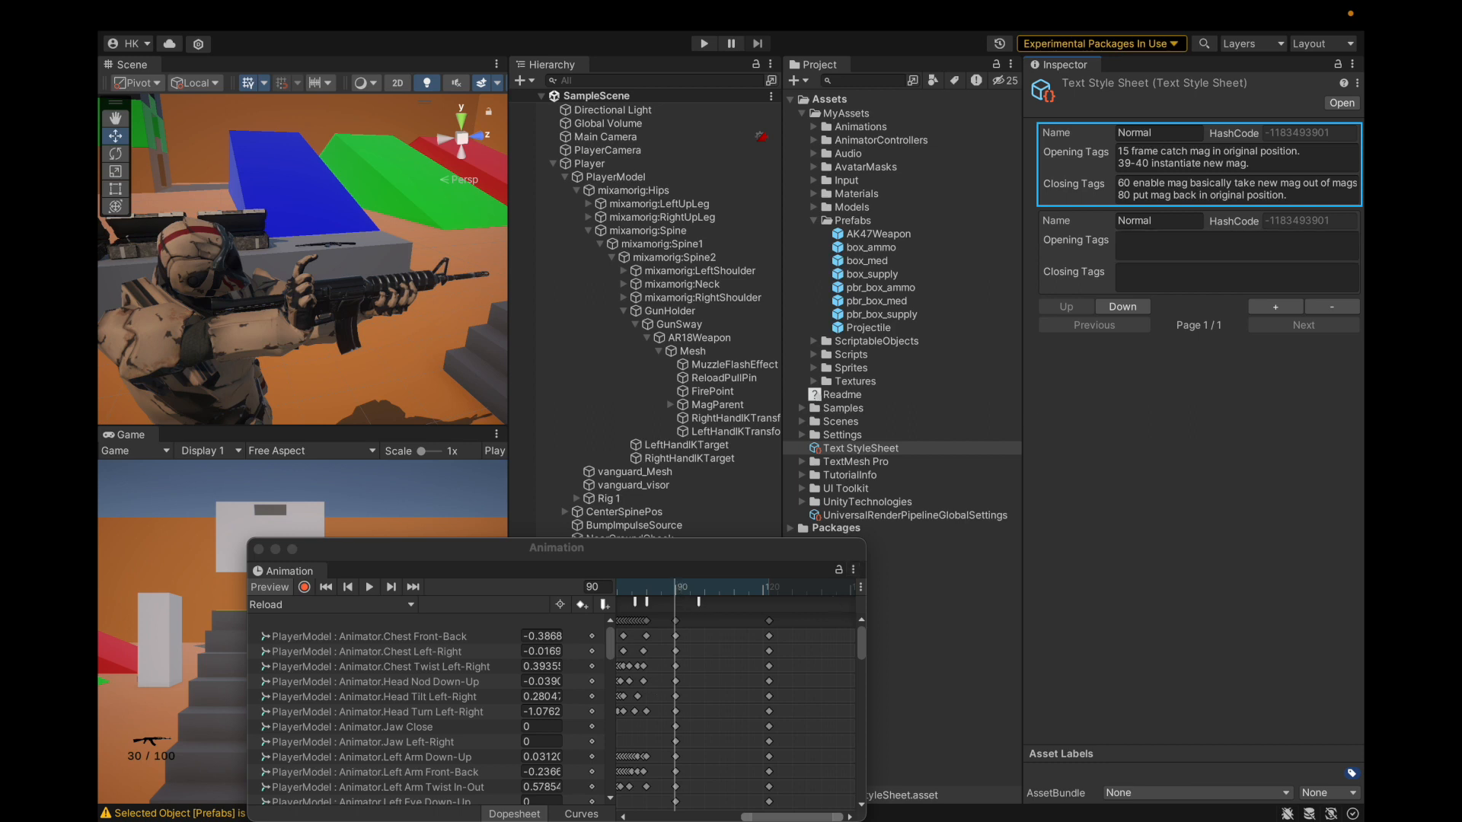
Step: Write '90-end pull the reload pull pin.' in the second style entry's Opening Tags
{"action": "left_click", "coordinate": [1138, 237]}
{"action": "type", "text": "90-end reload"}
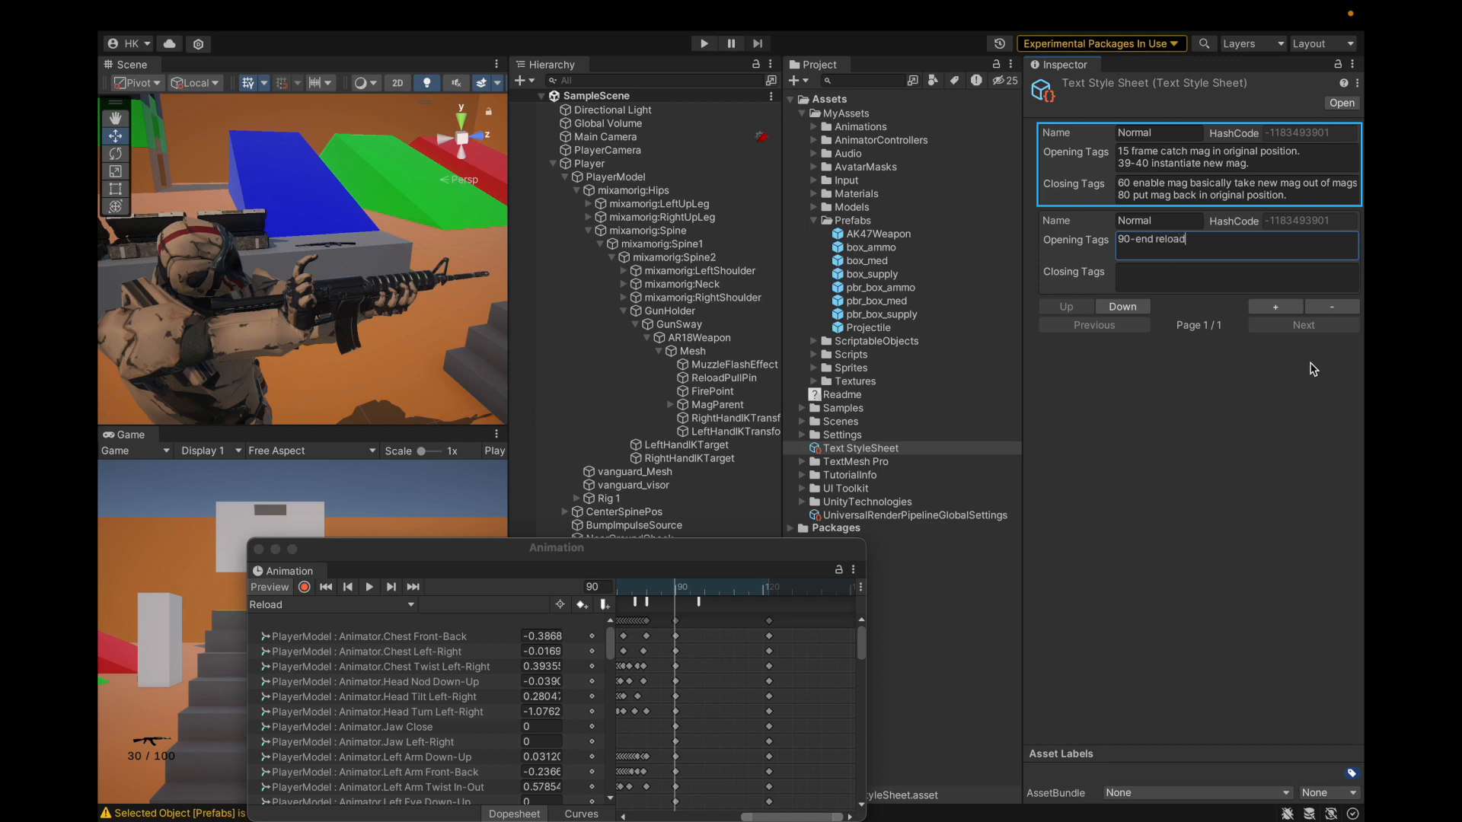
{"action": "key", "text": "BackSpace"}
{"action": "key", "text": "BackSpace"}
{"action": "key", "text": "BackSpace"}
{"action": "key", "text": "BackSpace"}
{"action": "key", "text": "BackSpace"}
{"action": "key", "text": "BackSpace"}
Step: Save the project and clear the Console's warning messages
{"action": "left_click", "coordinate": [199, 15]}
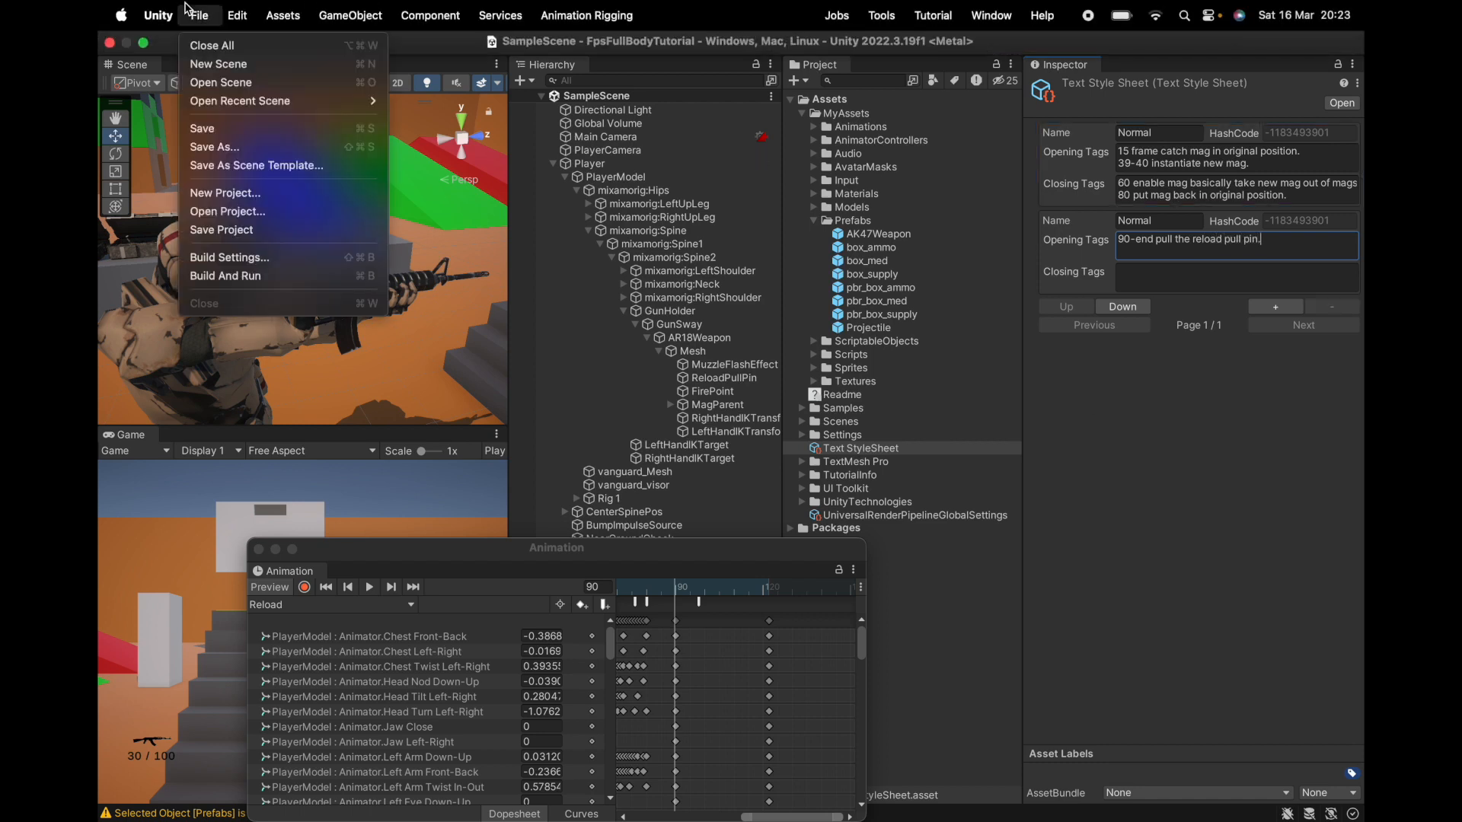
{"action": "left_click", "coordinate": [218, 232]}
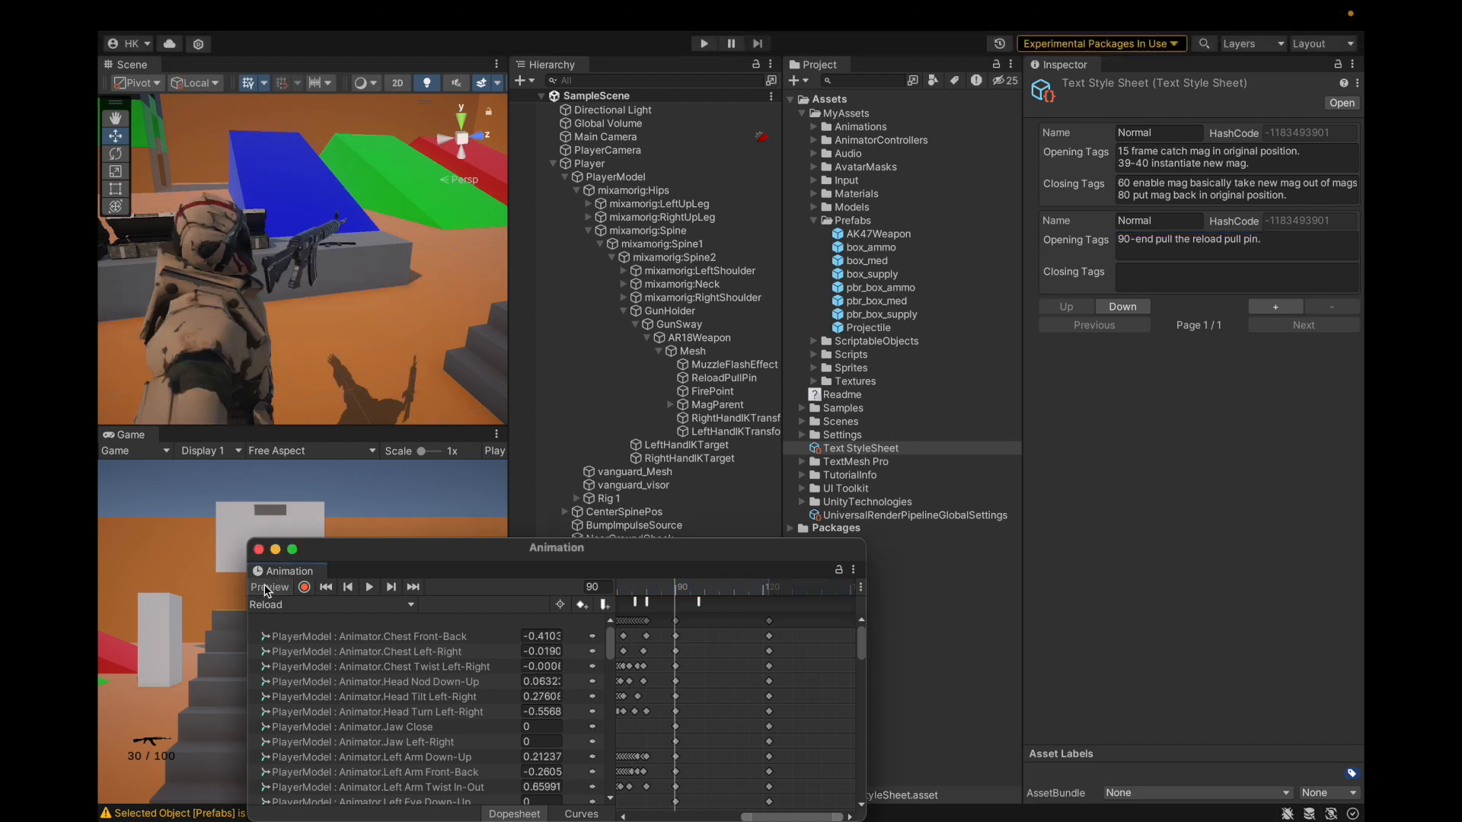
{"action": "left_click", "coordinate": [175, 813]}
{"action": "left_click", "coordinate": [283, 552]}
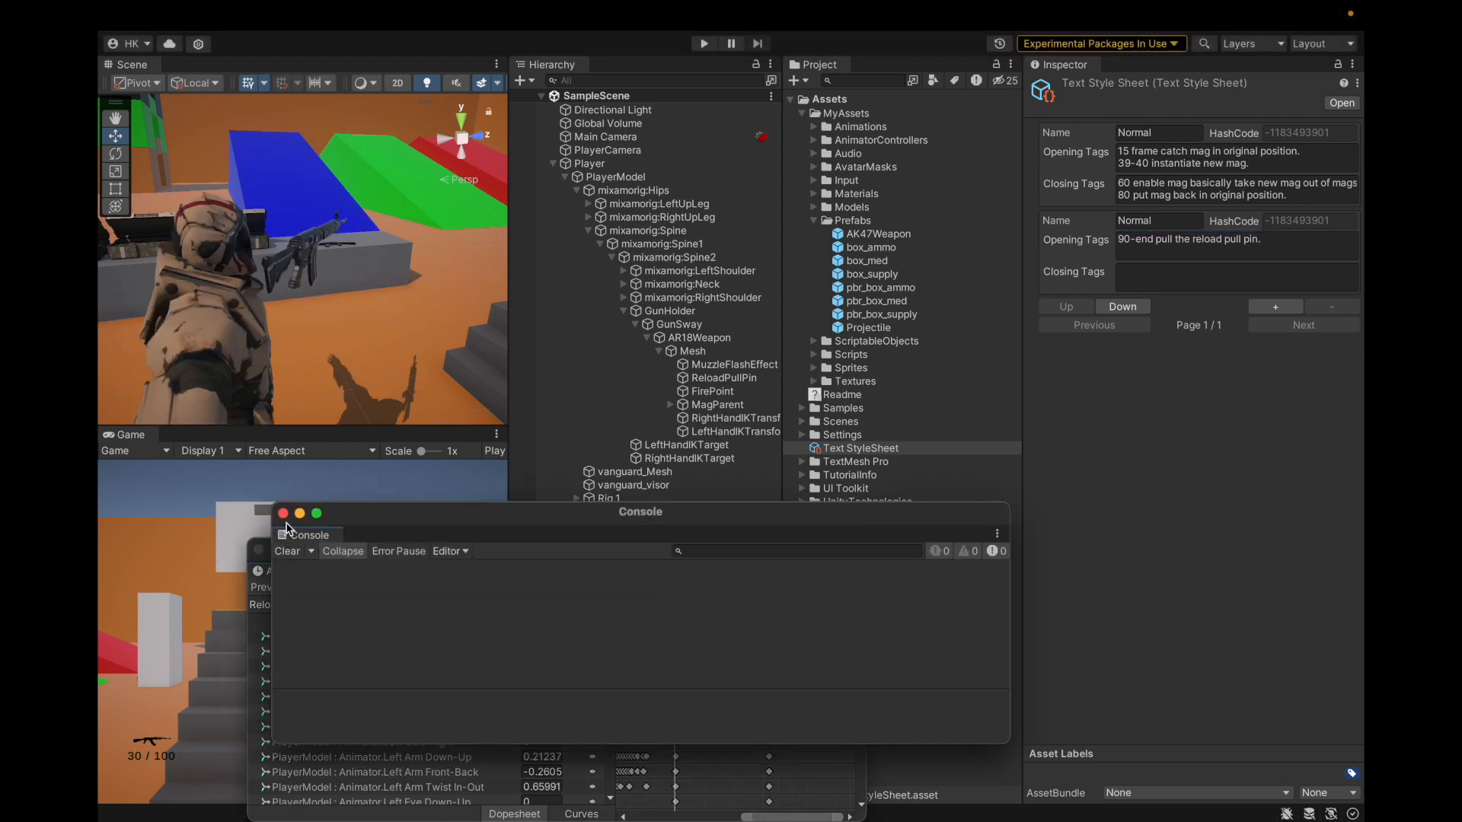
{"action": "left_click", "coordinate": [258, 549]}
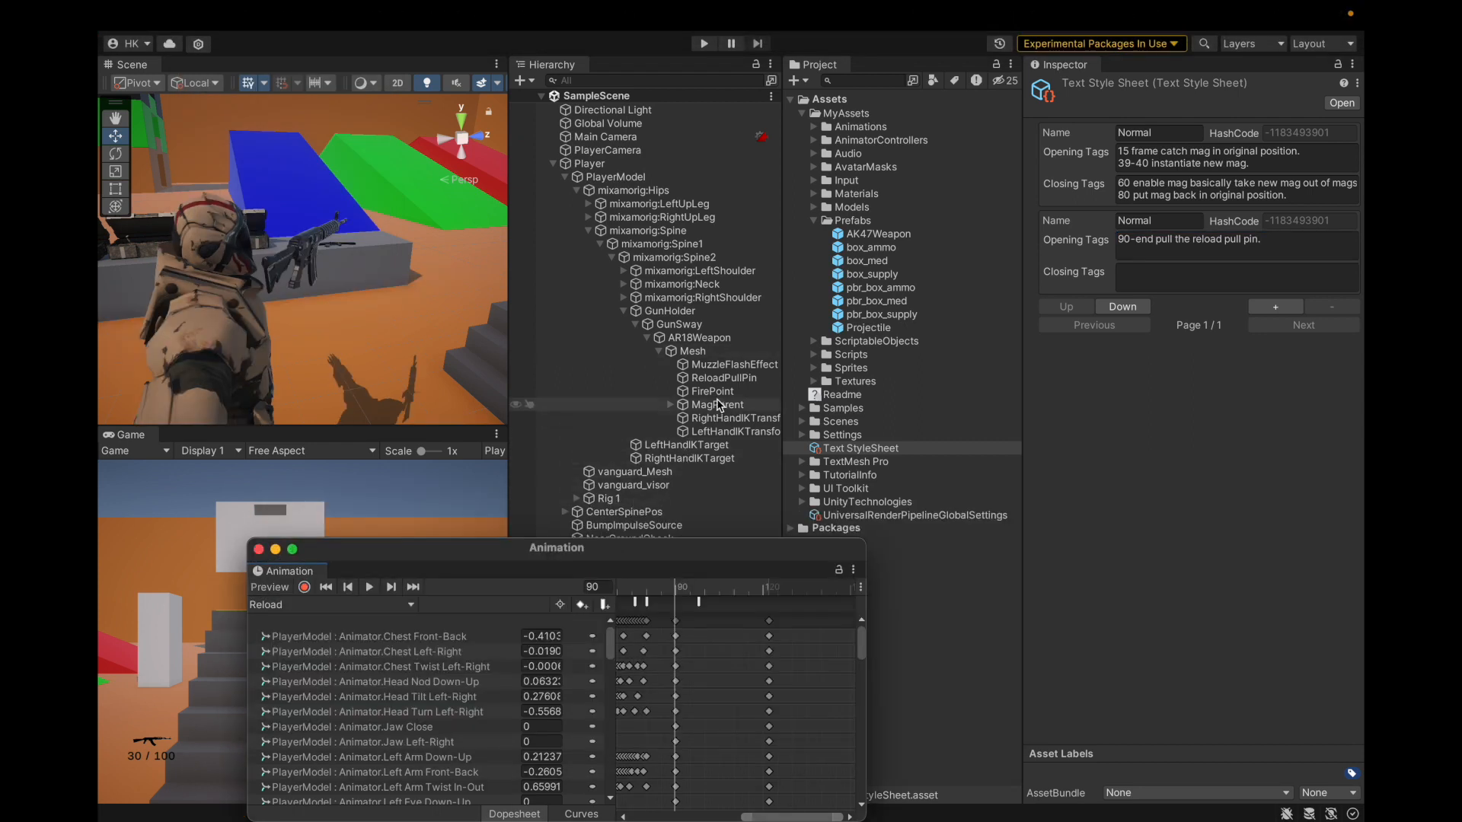
Step: Widen the Hierarchy and Scene view, then browse LeftHandIKTransform, Rig 1 and the weapon's Mesh
{"action": "left_click_drag", "start_coordinate": [783, 343], "coordinate": [848, 341]}
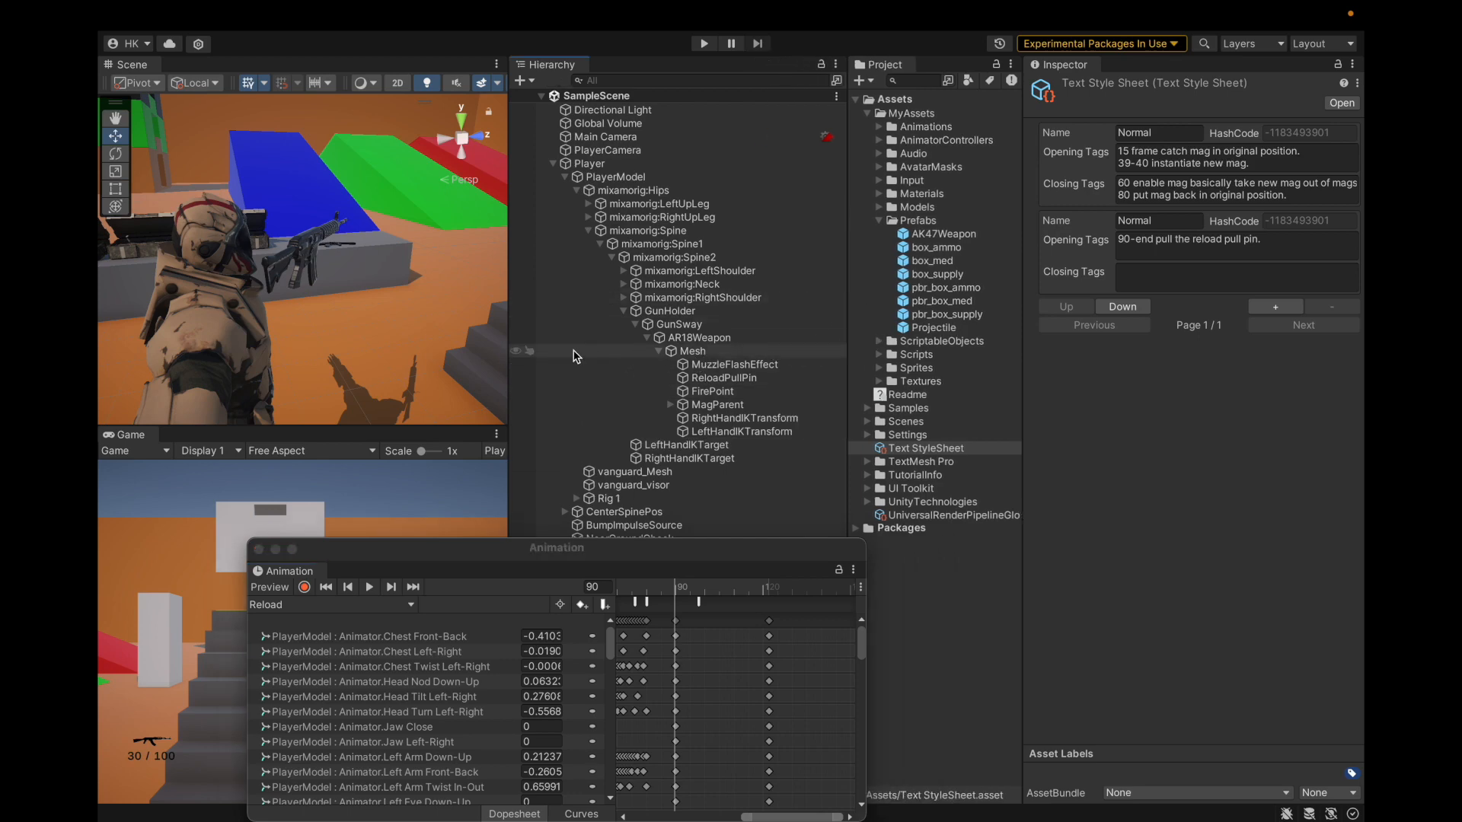
{"action": "left_click_drag", "start_coordinate": [504, 369], "coordinate": [574, 377]}
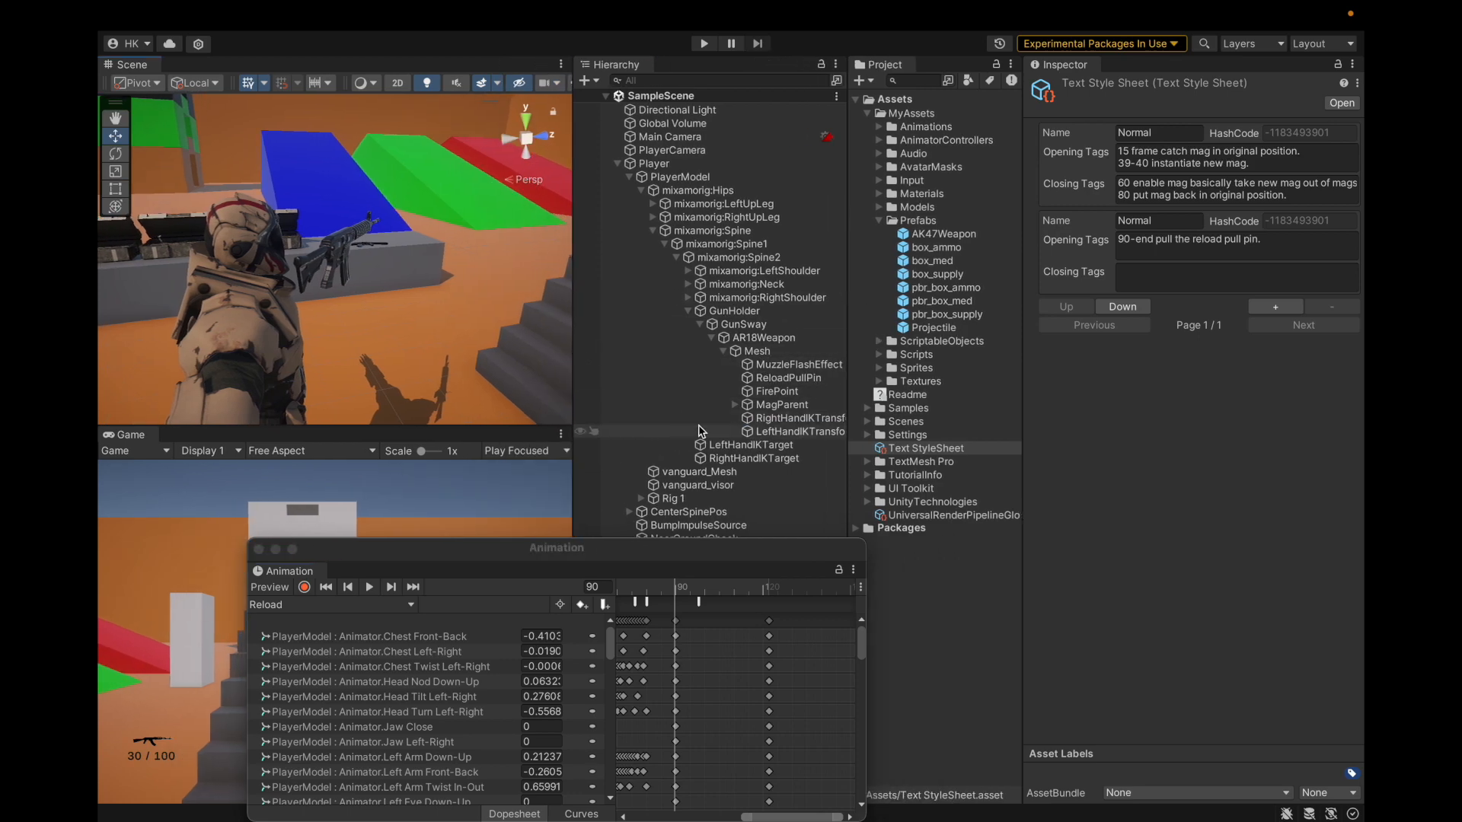
{"action": "left_click", "coordinate": [701, 431]}
{"action": "key", "text": "Down"}
{"action": "key", "text": "Down"}
{"action": "key", "text": "Down"}
{"action": "key", "text": "Down"}
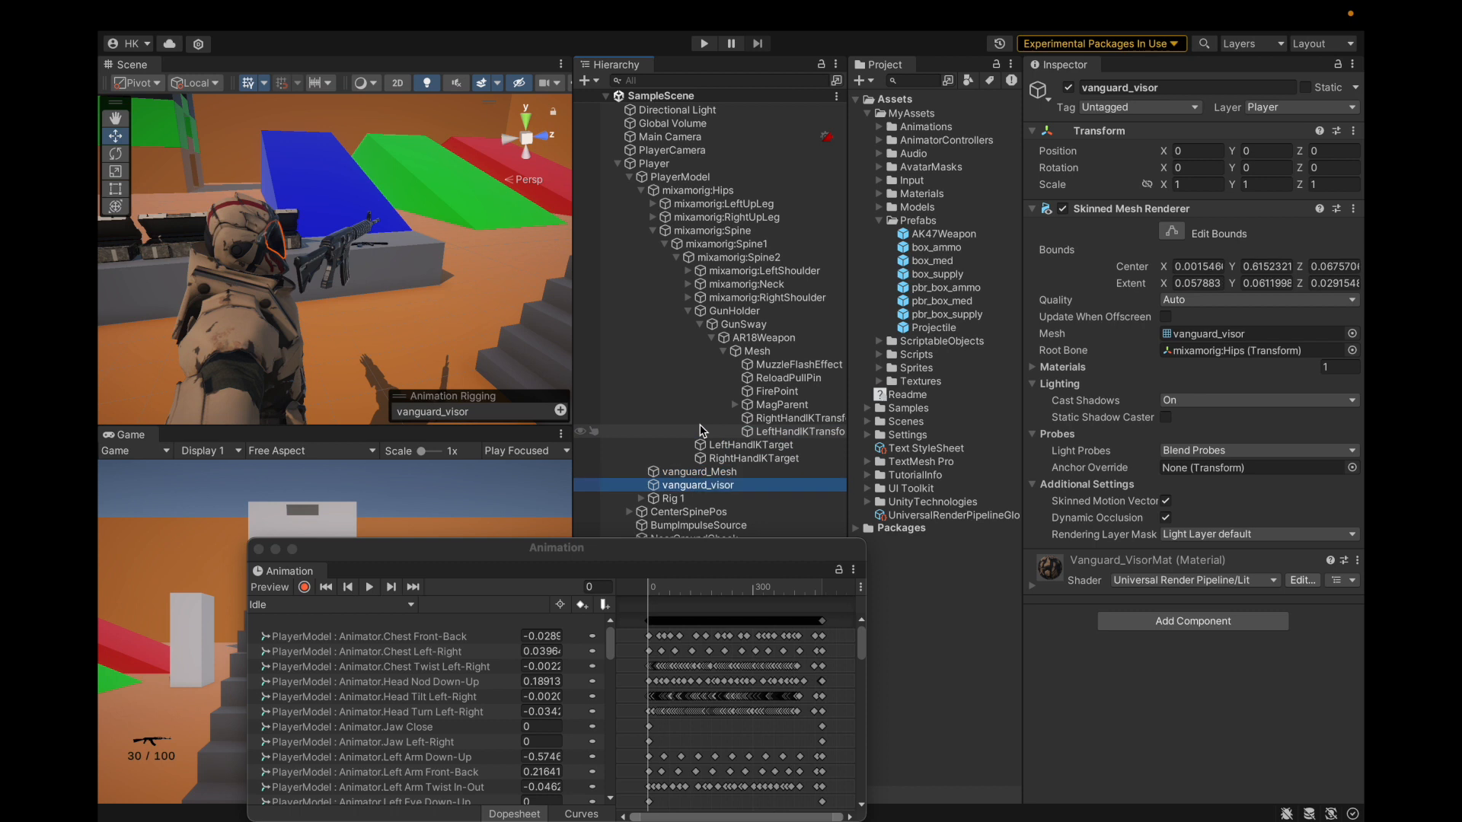
{"action": "left_click", "coordinate": [673, 500]}
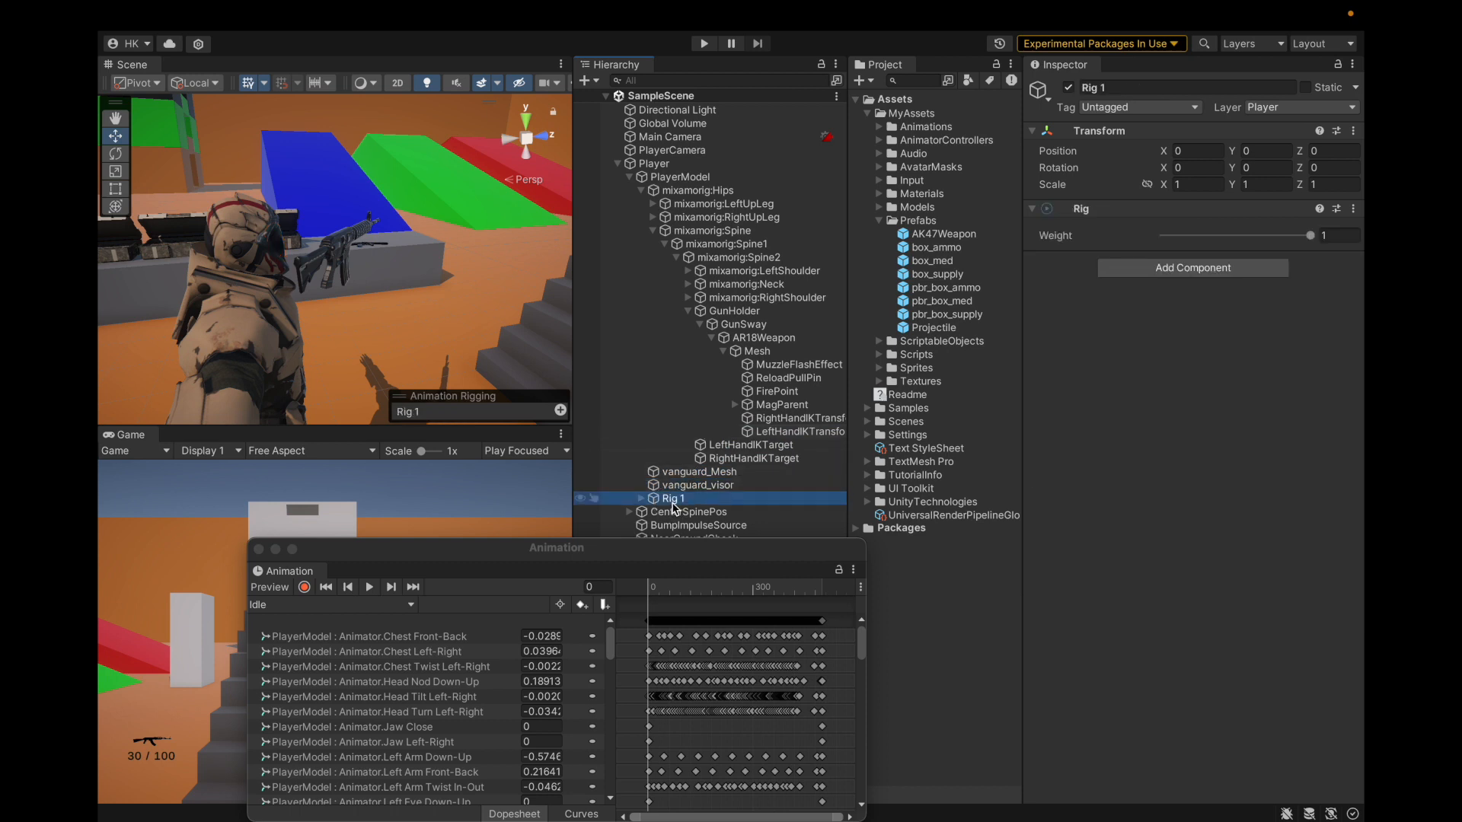
{"action": "left_click", "coordinate": [772, 353]}
{"action": "key", "text": "Left"}
{"action": "key", "text": "Left"}
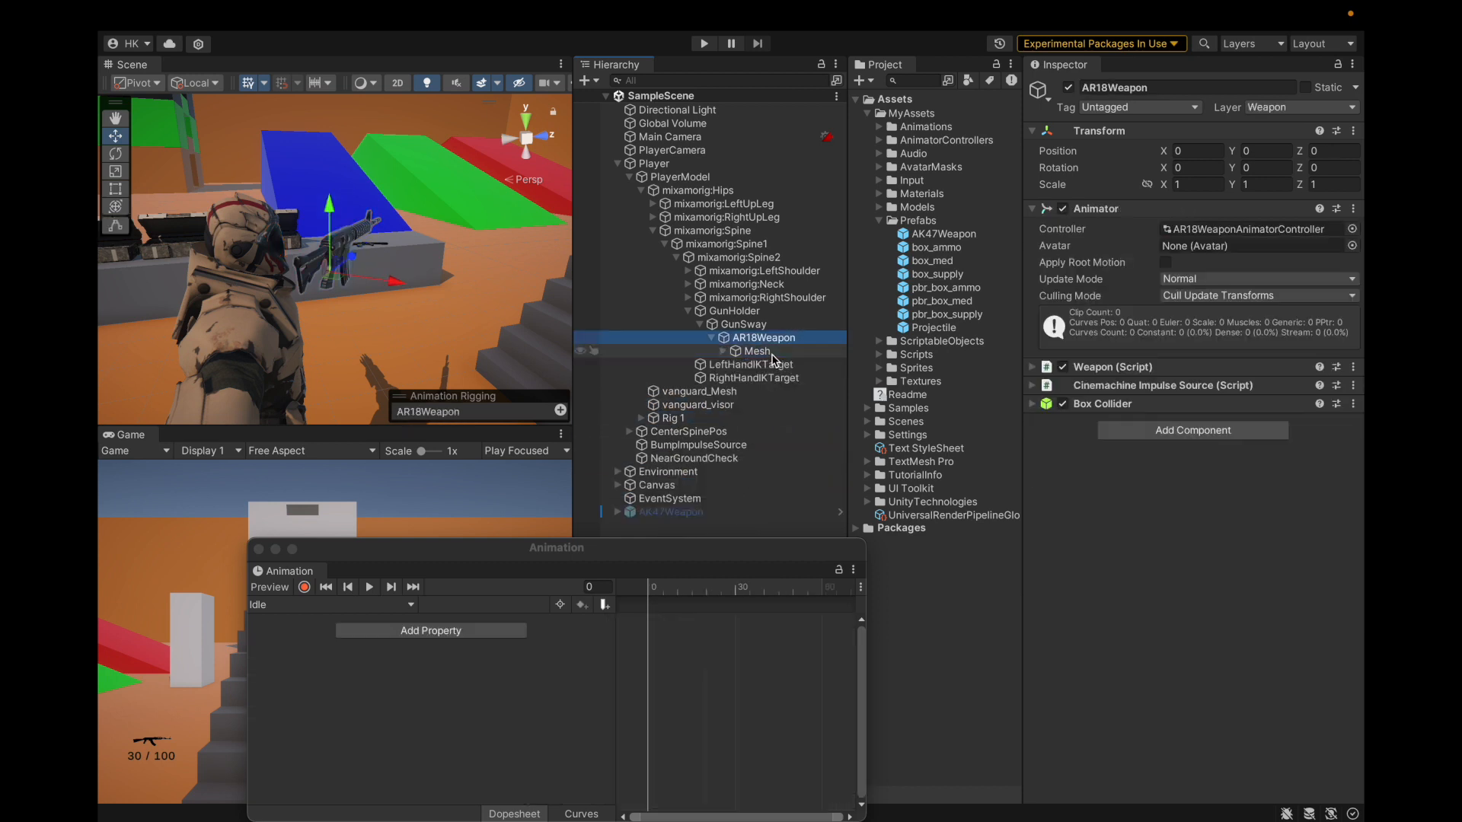
{"action": "left_click", "coordinate": [771, 352]}
{"action": "key", "text": "Right"}
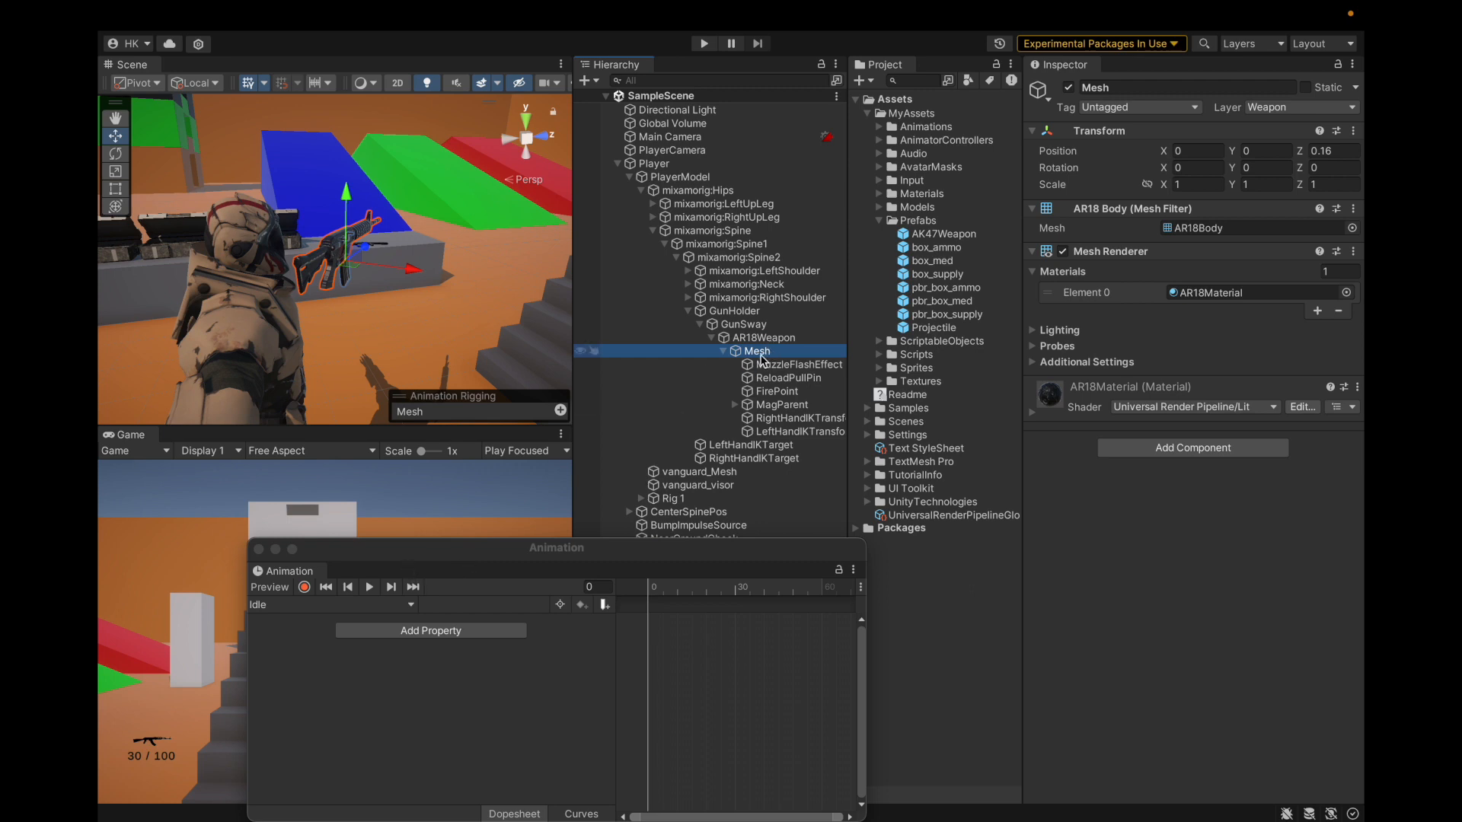
Step: Select AR18Weapon, switch the Animation window to its Reload clip, and save the project
{"action": "left_click", "coordinate": [764, 338]}
{"action": "left_click", "coordinate": [331, 605]}
{"action": "left_click", "coordinate": [341, 632]}
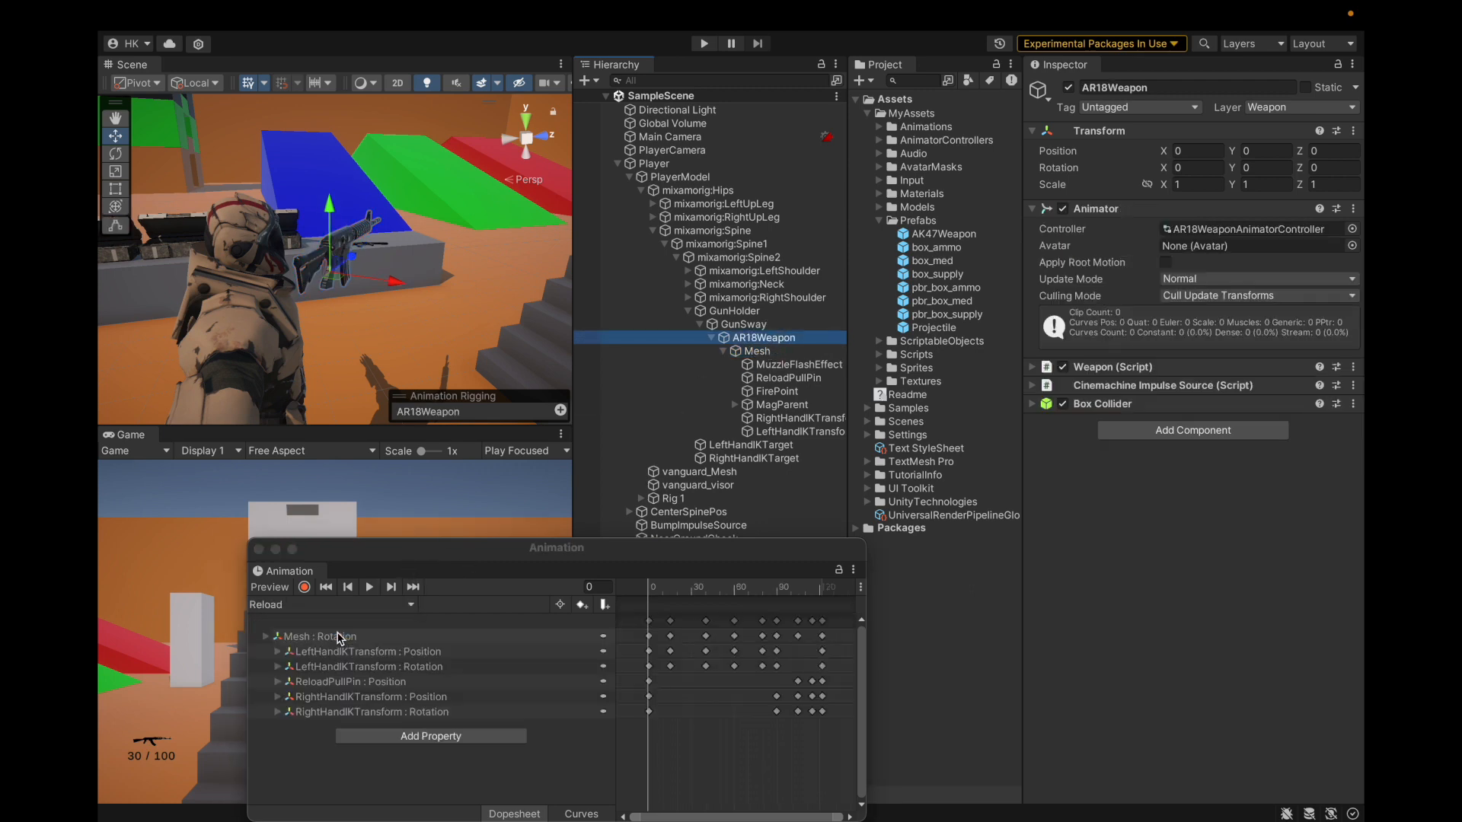
{"action": "left_click", "coordinate": [198, 15]}
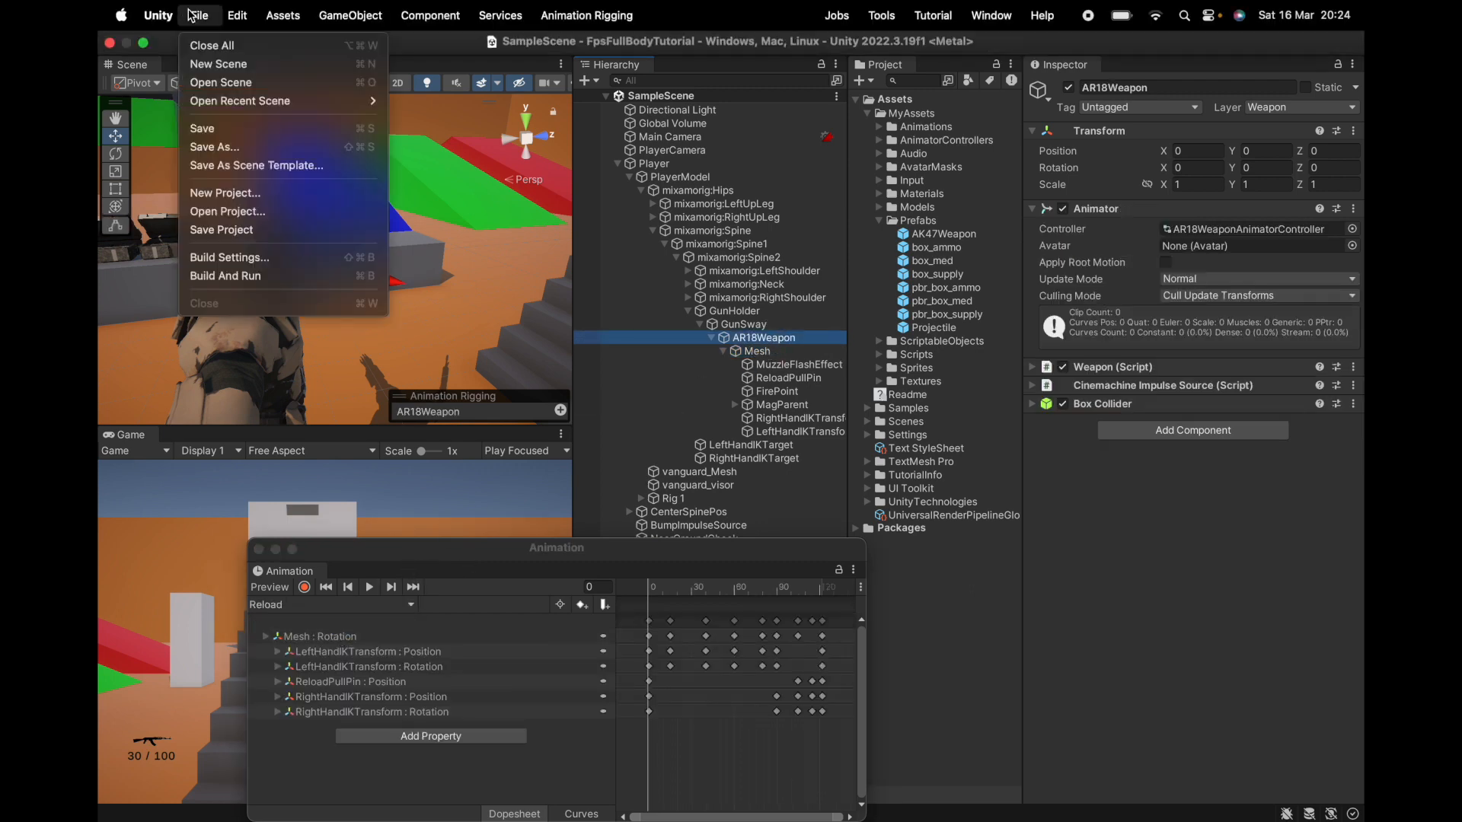
{"action": "left_click", "coordinate": [204, 229]}
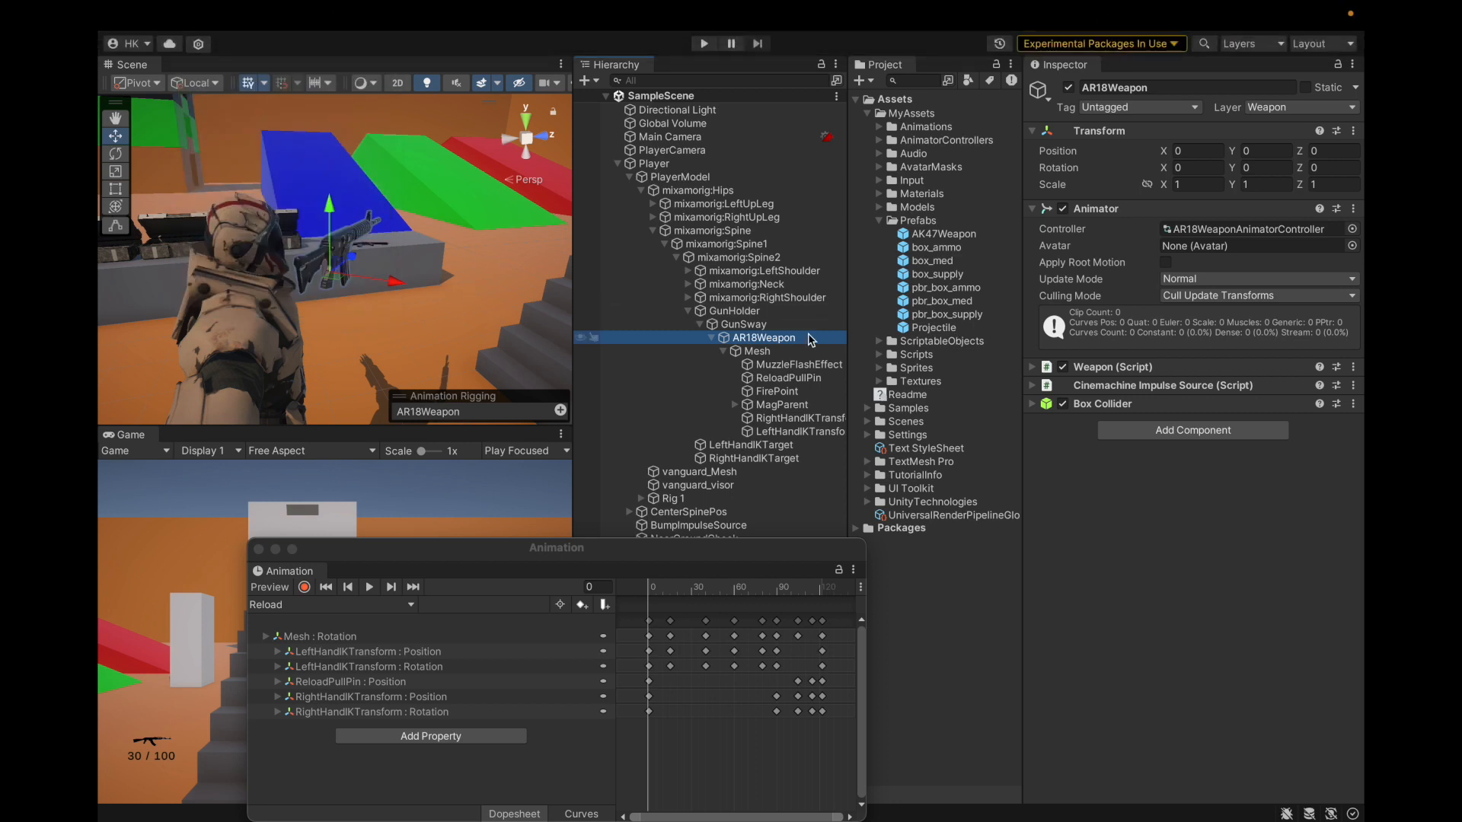
Step: Rename Text StyleSheet to TempororyNotes, lock the Inspector on it, and select AR18Weapon
{"action": "left_click", "coordinate": [974, 278]}
{"action": "key", "text": "Up"}
{"action": "key", "text": "Up"}
{"action": "key", "text": "Up"}
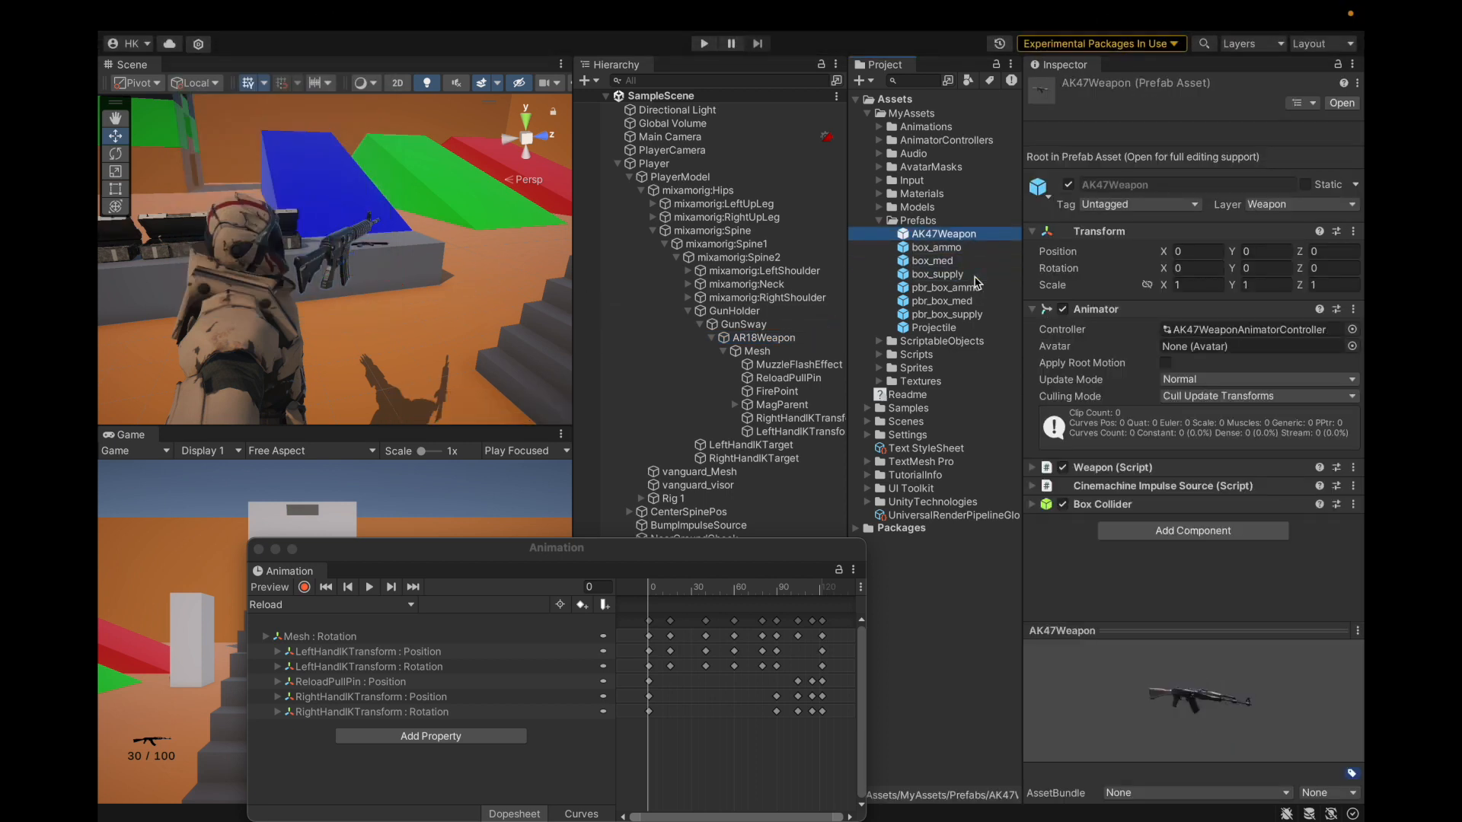
{"action": "left_click", "coordinate": [953, 449]}
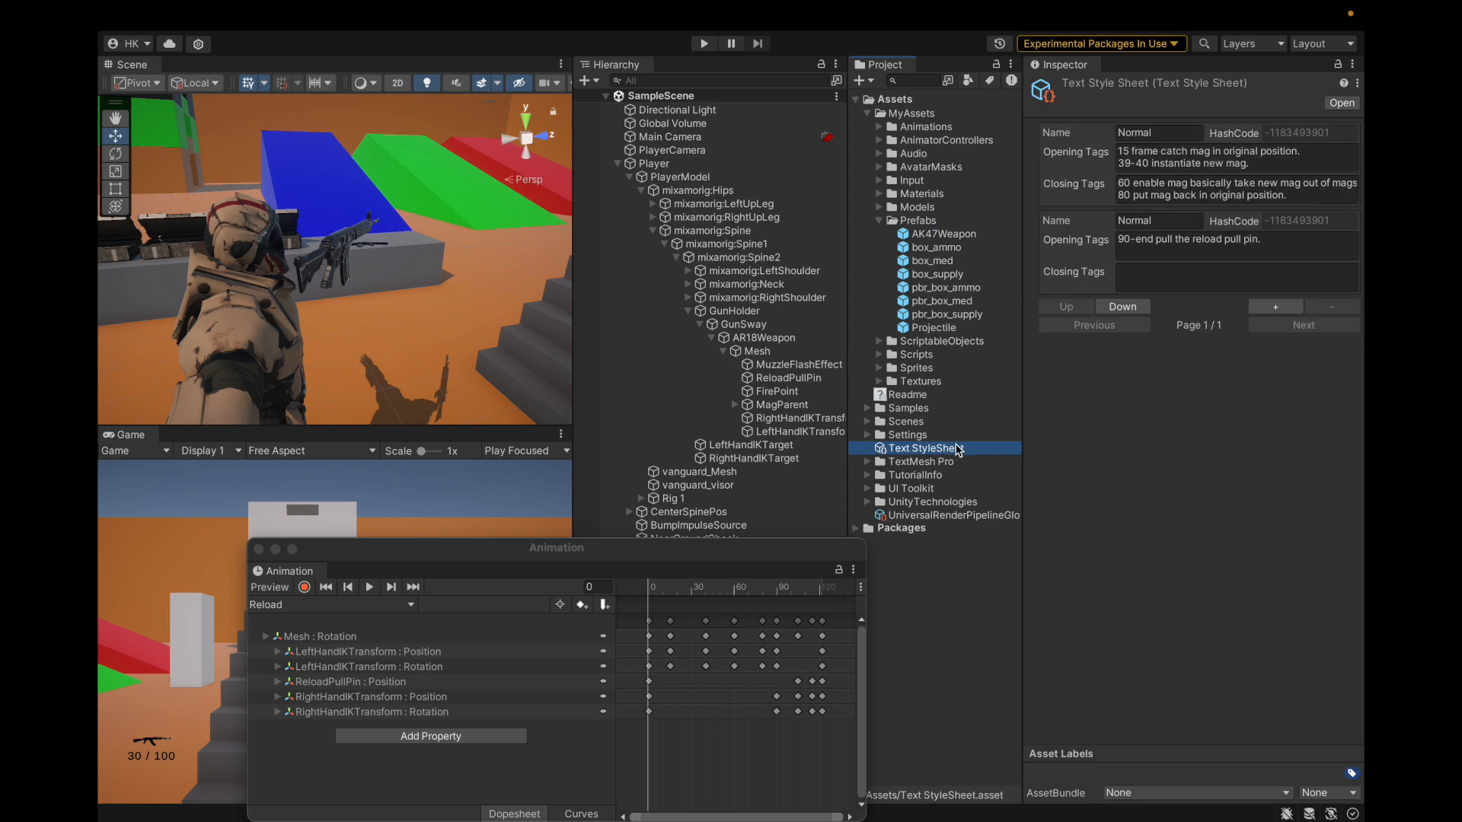
{"action": "left_click", "coordinate": [957, 448]}
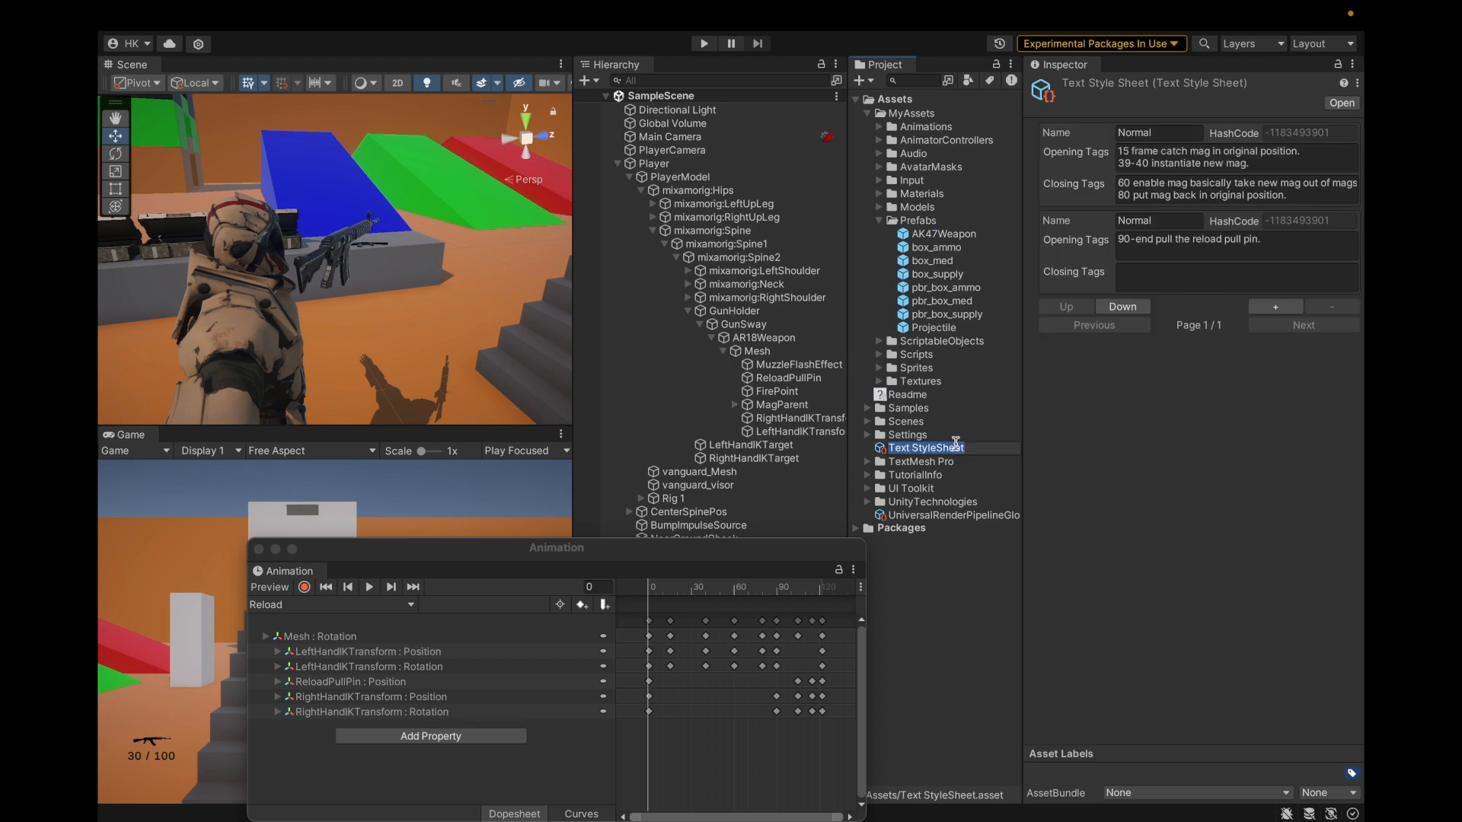
{"action": "type", "text": "TempororyNotes"}
{"action": "key", "text": "Return"}
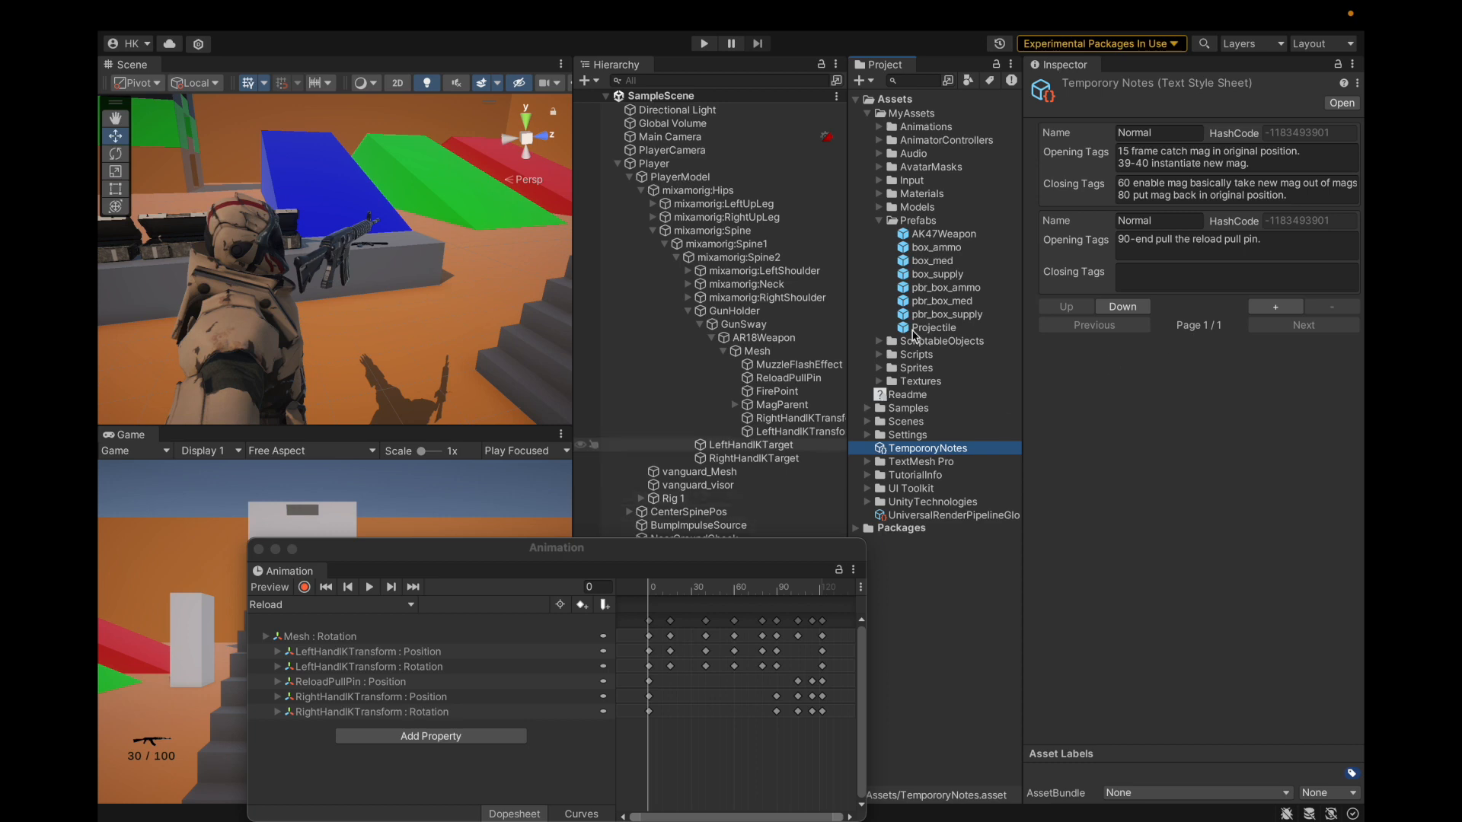
{"action": "left_click", "coordinate": [1339, 67]}
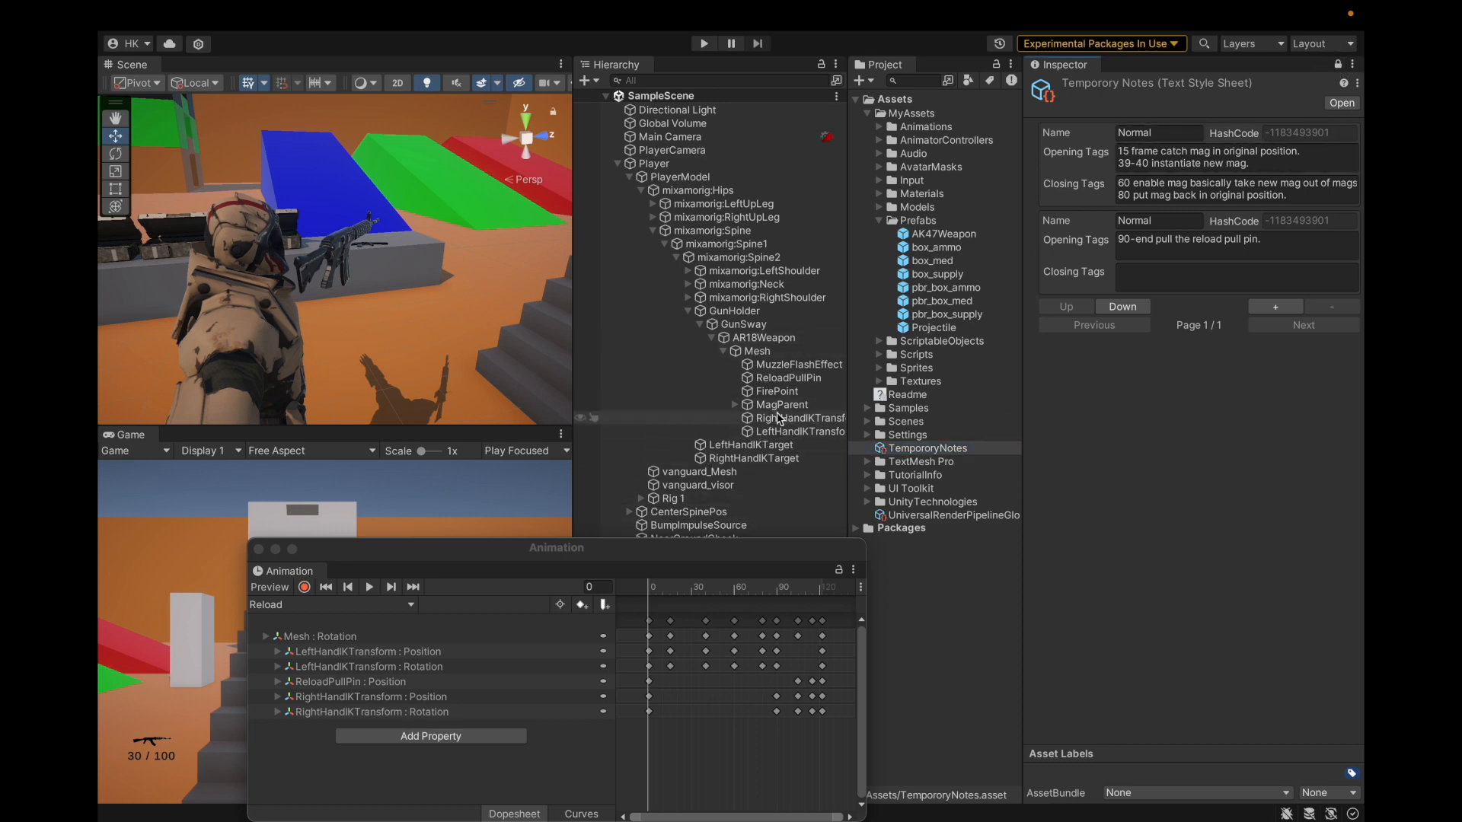
{"action": "left_click", "coordinate": [758, 339]}
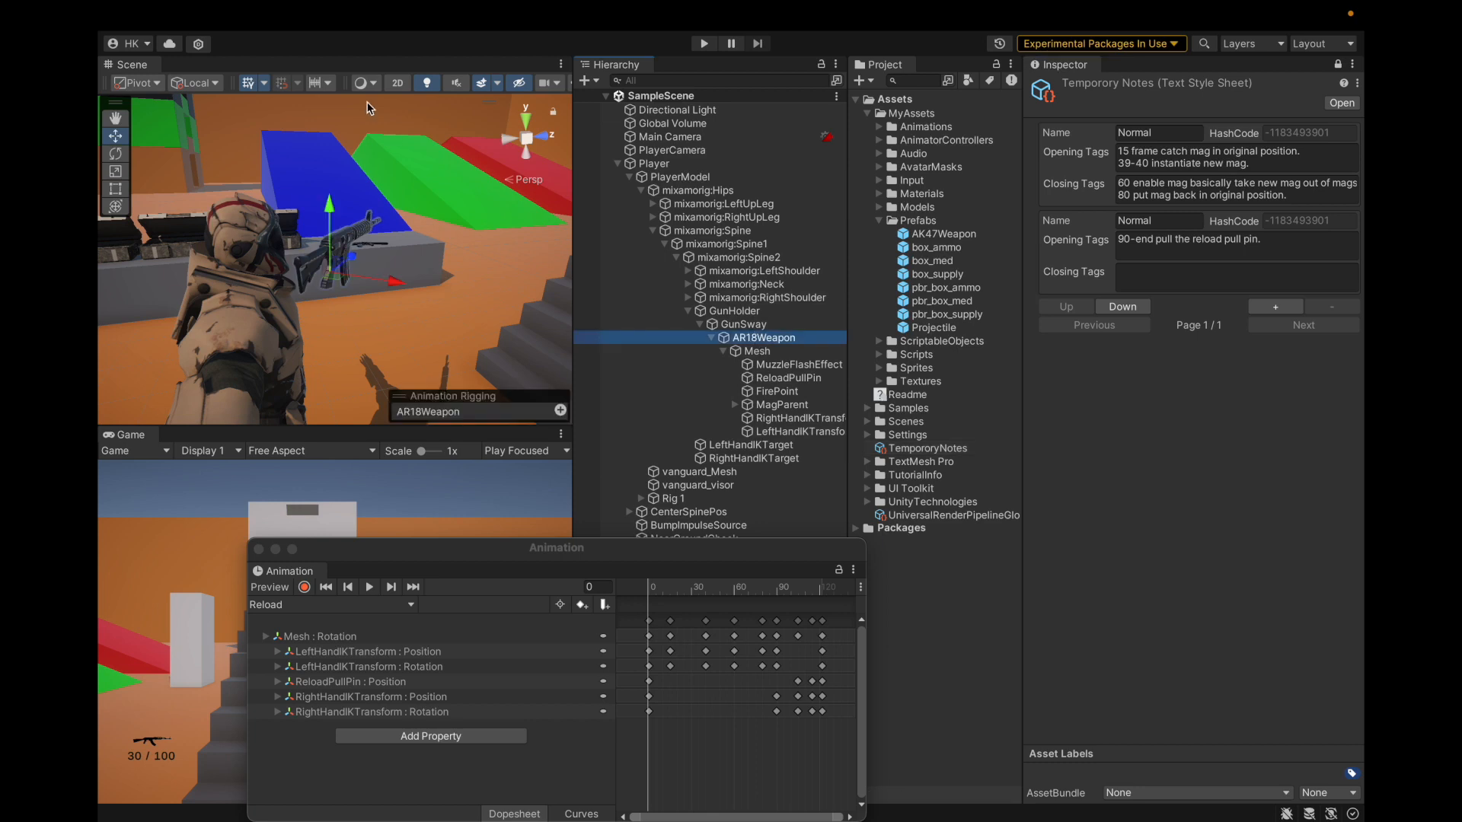
Step: Save the project, unlock the Inspector so it follows the selection, and enter Play mode
{"action": "left_click", "coordinate": [200, 13]}
{"action": "left_click", "coordinate": [228, 227]}
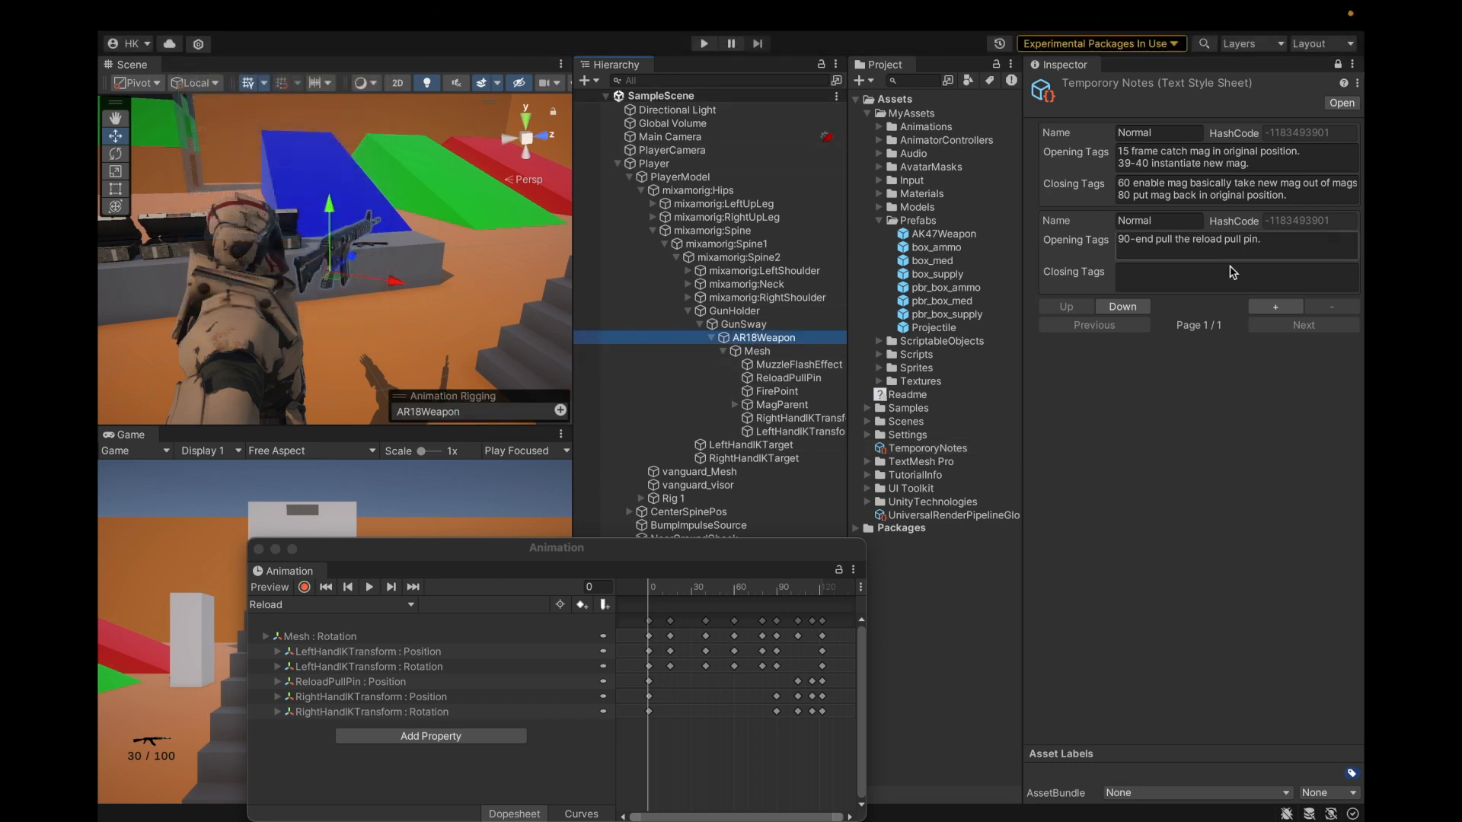
{"action": "left_click", "coordinate": [1338, 64]}
{"action": "left_click_drag", "start_coordinate": [421, 538], "coordinate": [560, 479]}
{"action": "left_click", "coordinate": [703, 43]}
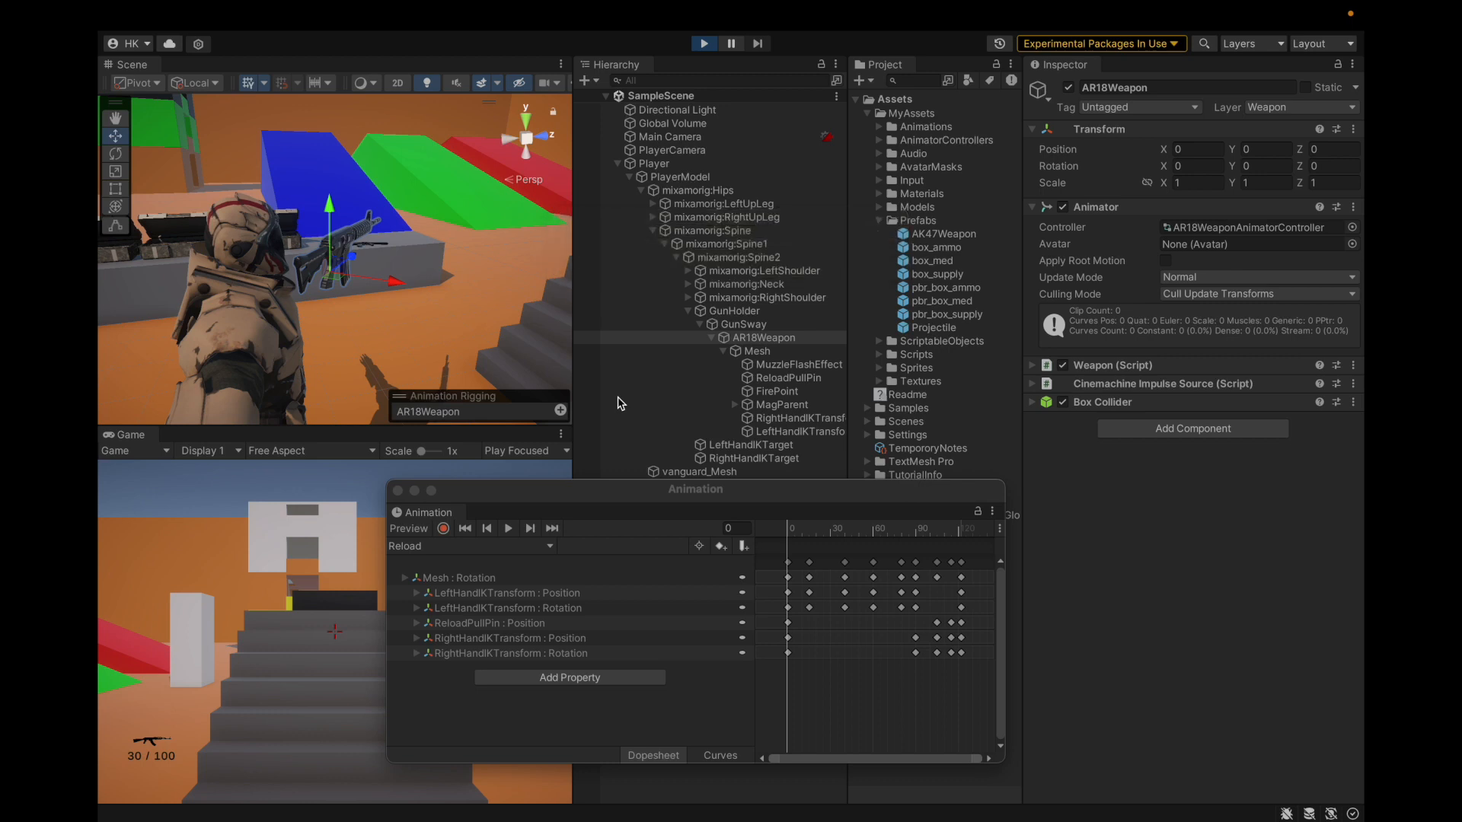
Step: Select AR18Weapon, load its Reload clip, and preview it around frame 14 before returning to frame 0
{"action": "left_click", "coordinate": [618, 404]}
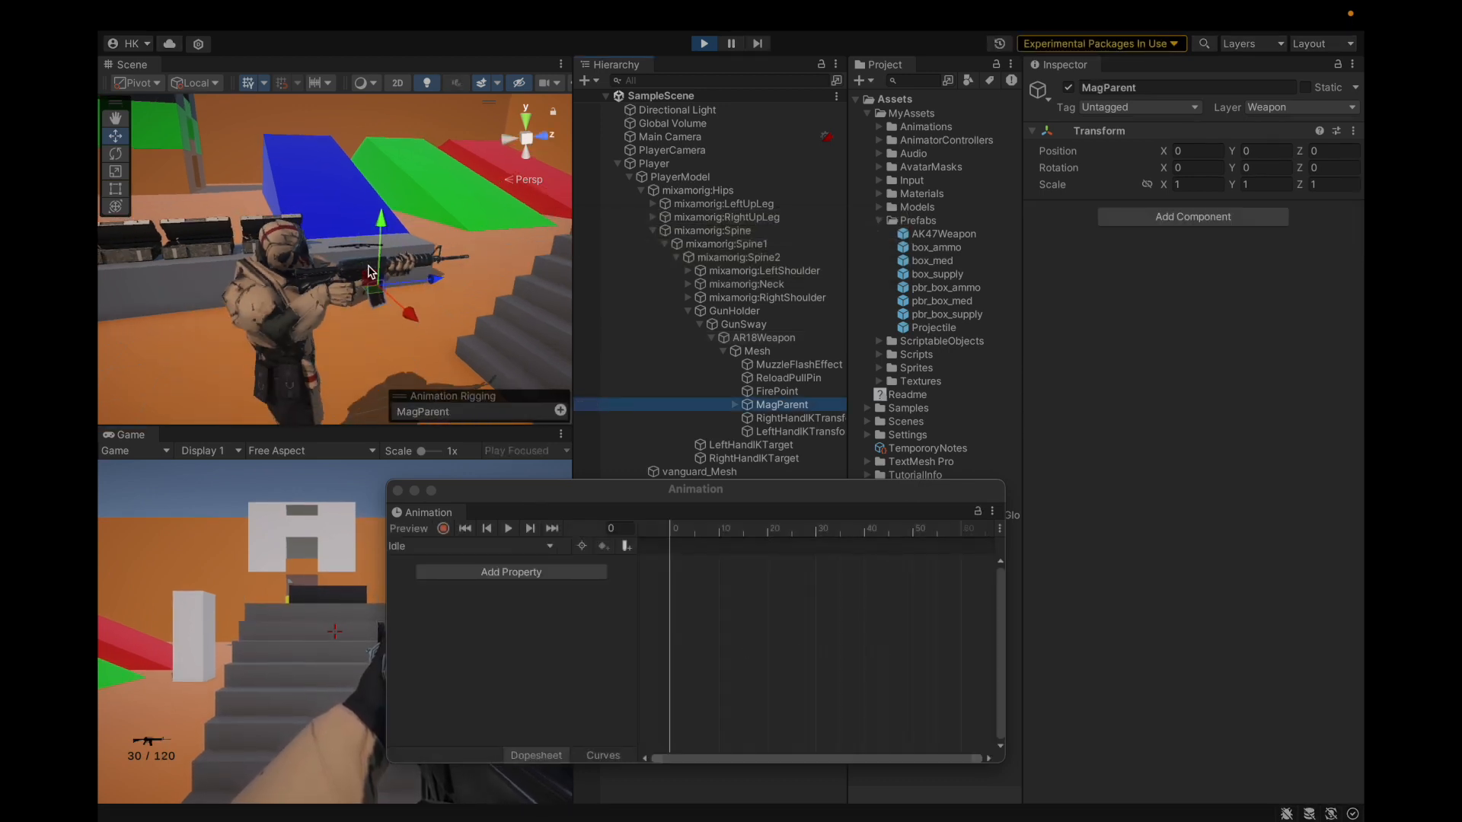
{"action": "left_click_drag", "start_coordinate": [509, 283], "coordinate": [373, 283], "text": "alt"}
{"action": "left_click", "coordinate": [761, 338]}
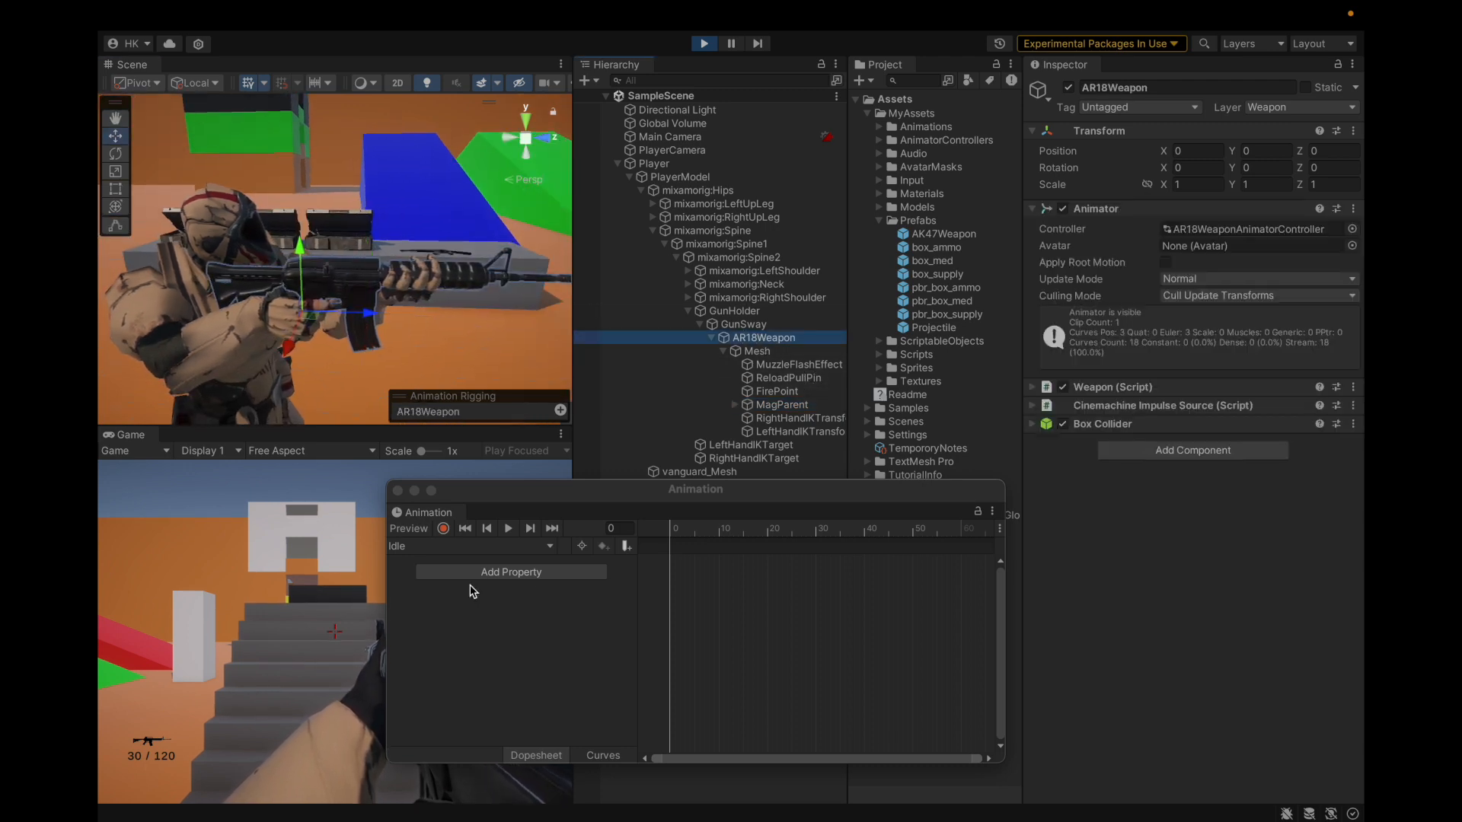
{"action": "left_click", "coordinate": [472, 546]}
{"action": "left_click", "coordinate": [453, 571]}
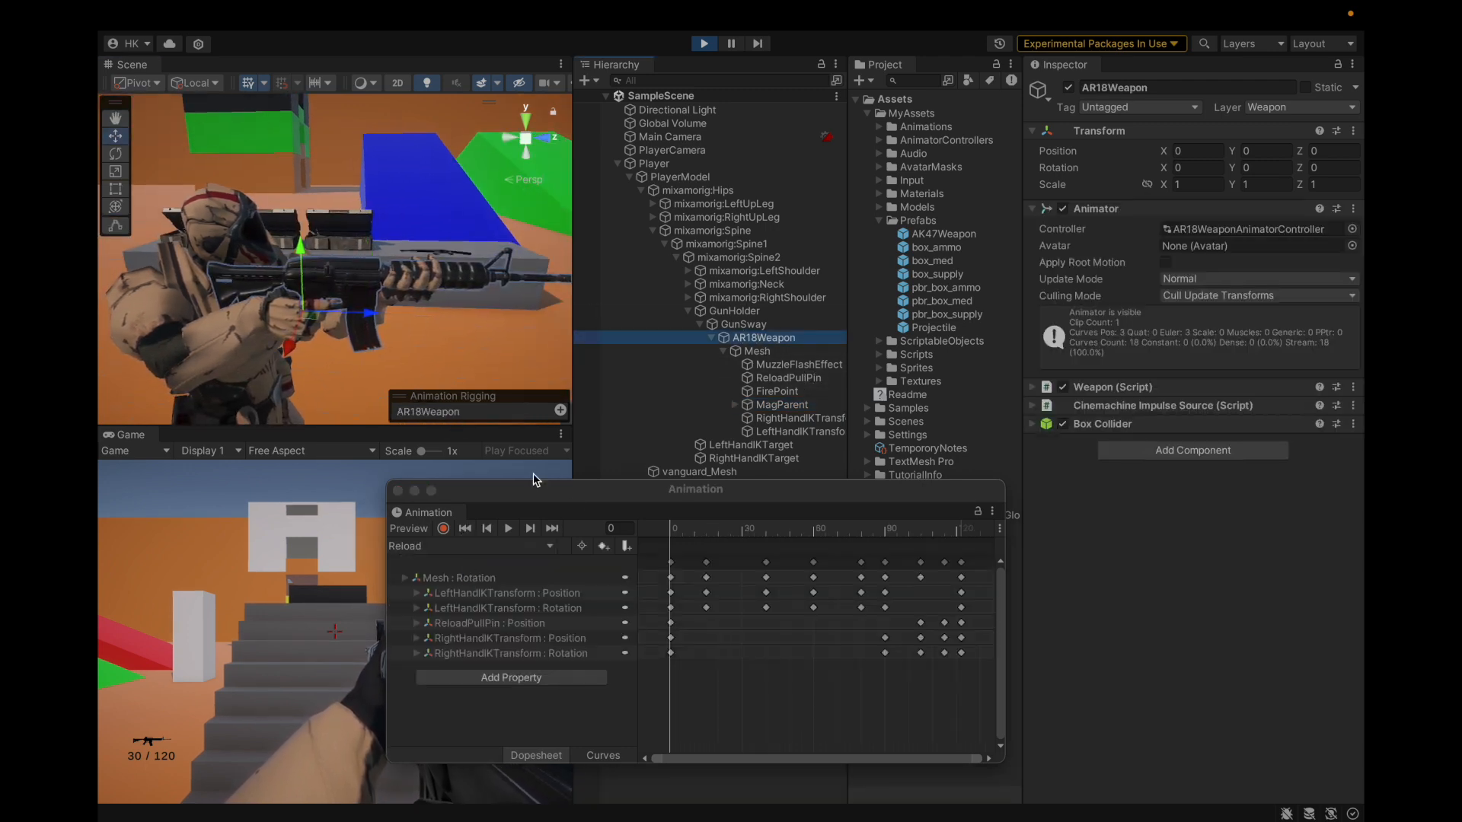
{"action": "left_click_drag", "start_coordinate": [674, 532], "coordinate": [555, 558]}
{"action": "scroll", "coordinate": [349, 236], "scroll_direction": "down", "scroll_amount": 3}
{"action": "scroll", "coordinate": [348, 236], "scroll_direction": "up", "scroll_amount": 2}
{"action": "left_click_drag", "start_coordinate": [349, 236], "coordinate": [408, 265], "text": "alt"}
{"action": "scroll", "coordinate": [526, 377], "scroll_direction": "up", "scroll_amount": 2}
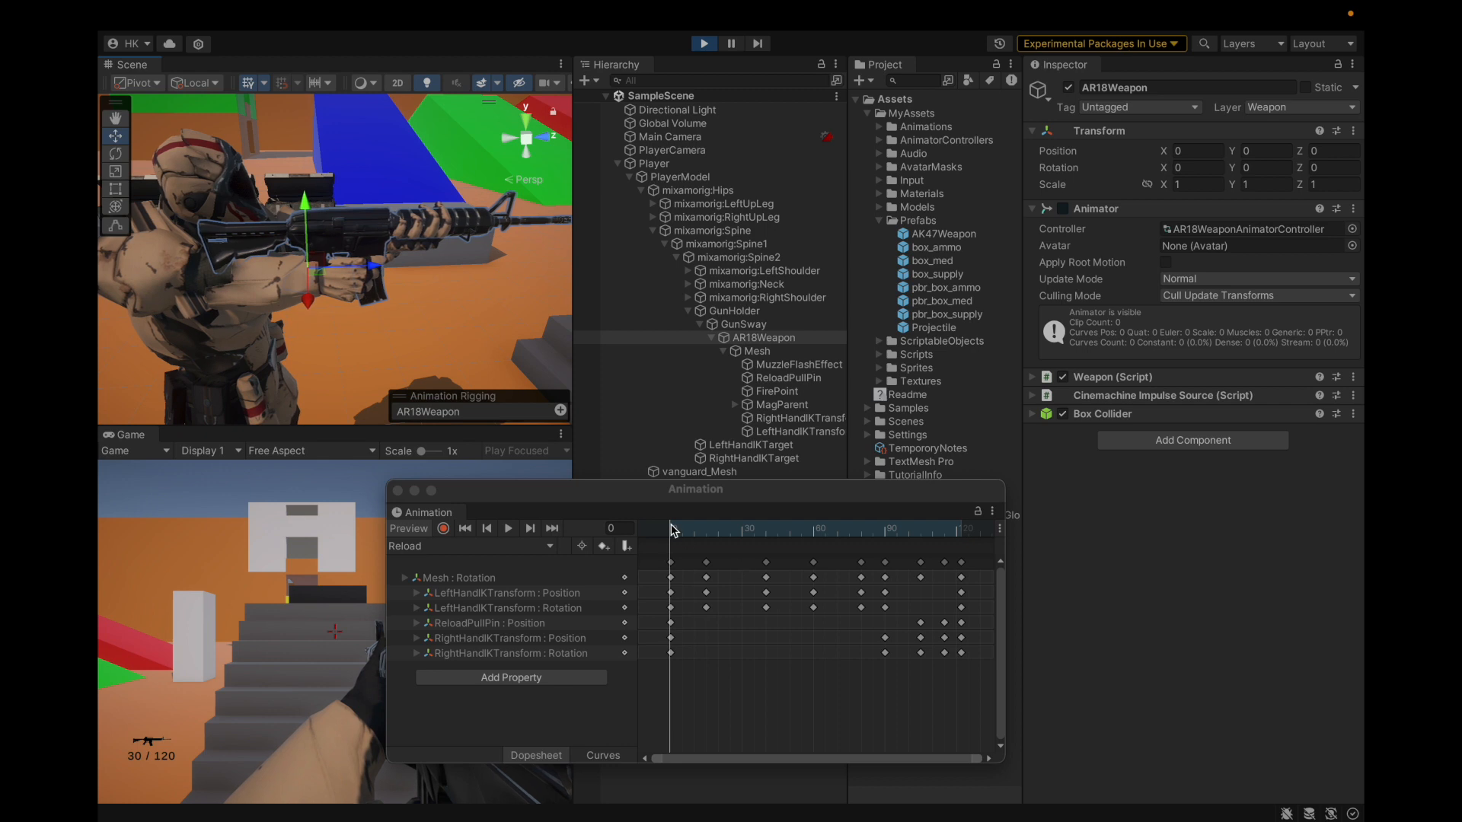
Step: Turn preview off and expand the RightHandIKTransform Position track into its x, y, z values
{"action": "left_click", "coordinate": [423, 640]}
{"action": "left_click", "coordinate": [417, 638]}
{"action": "left_click", "coordinate": [416, 638]}
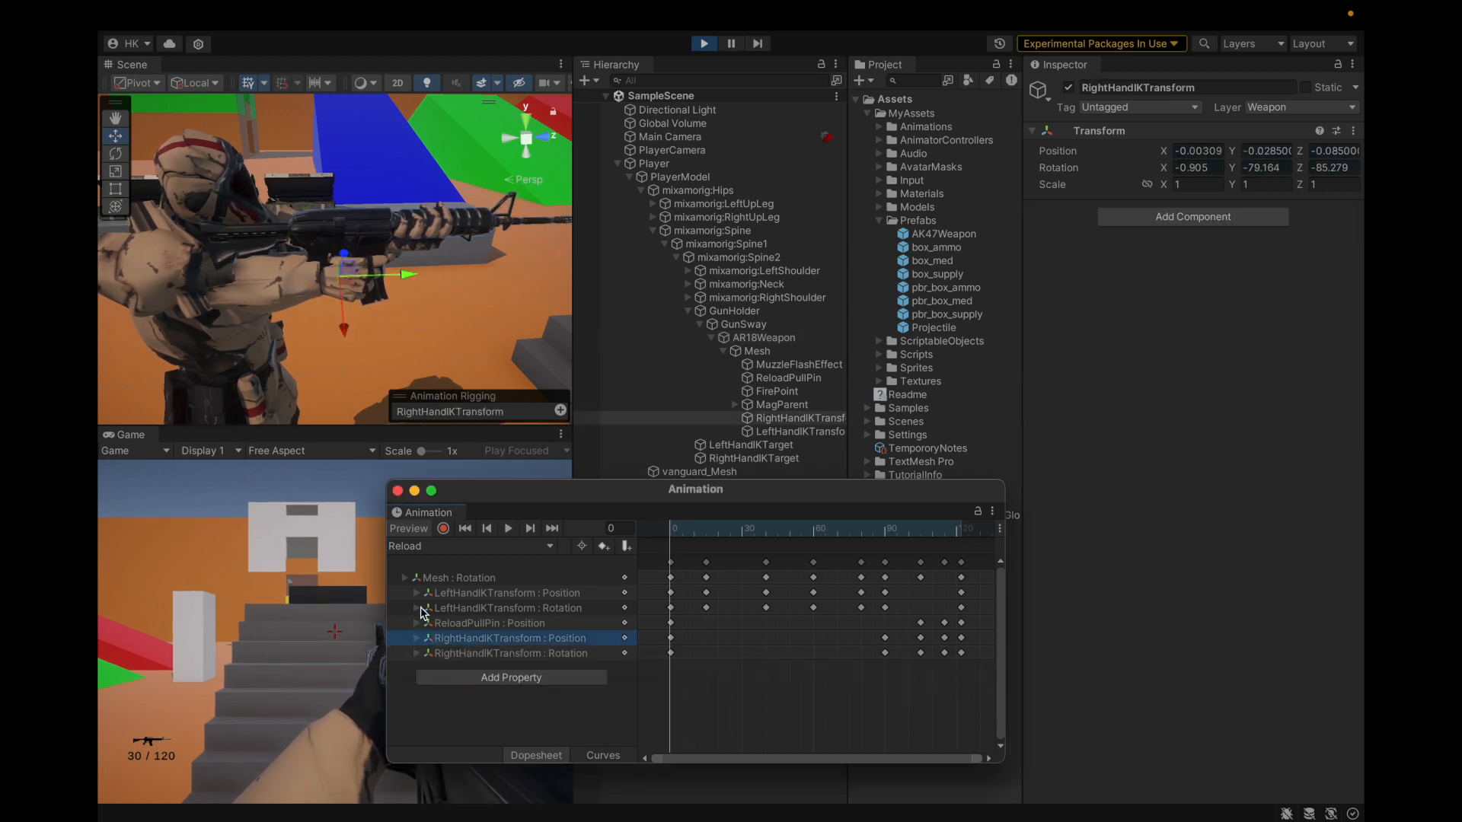
{"action": "left_click", "coordinate": [409, 528]}
{"action": "left_click_drag", "start_coordinate": [471, 490], "coordinate": [473, 518]}
{"action": "left_click", "coordinate": [775, 420]}
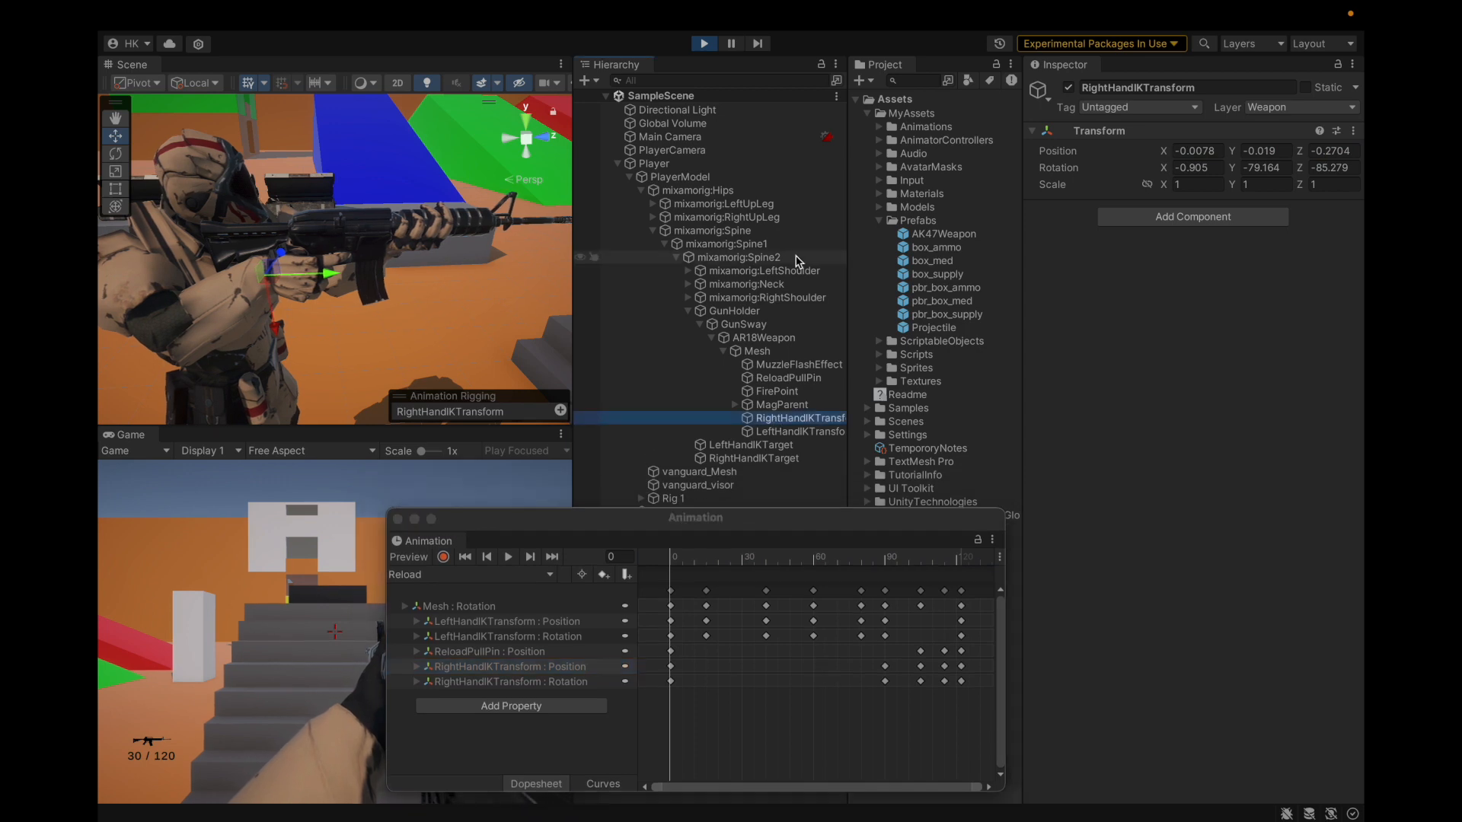
{"action": "left_click", "coordinate": [415, 667]}
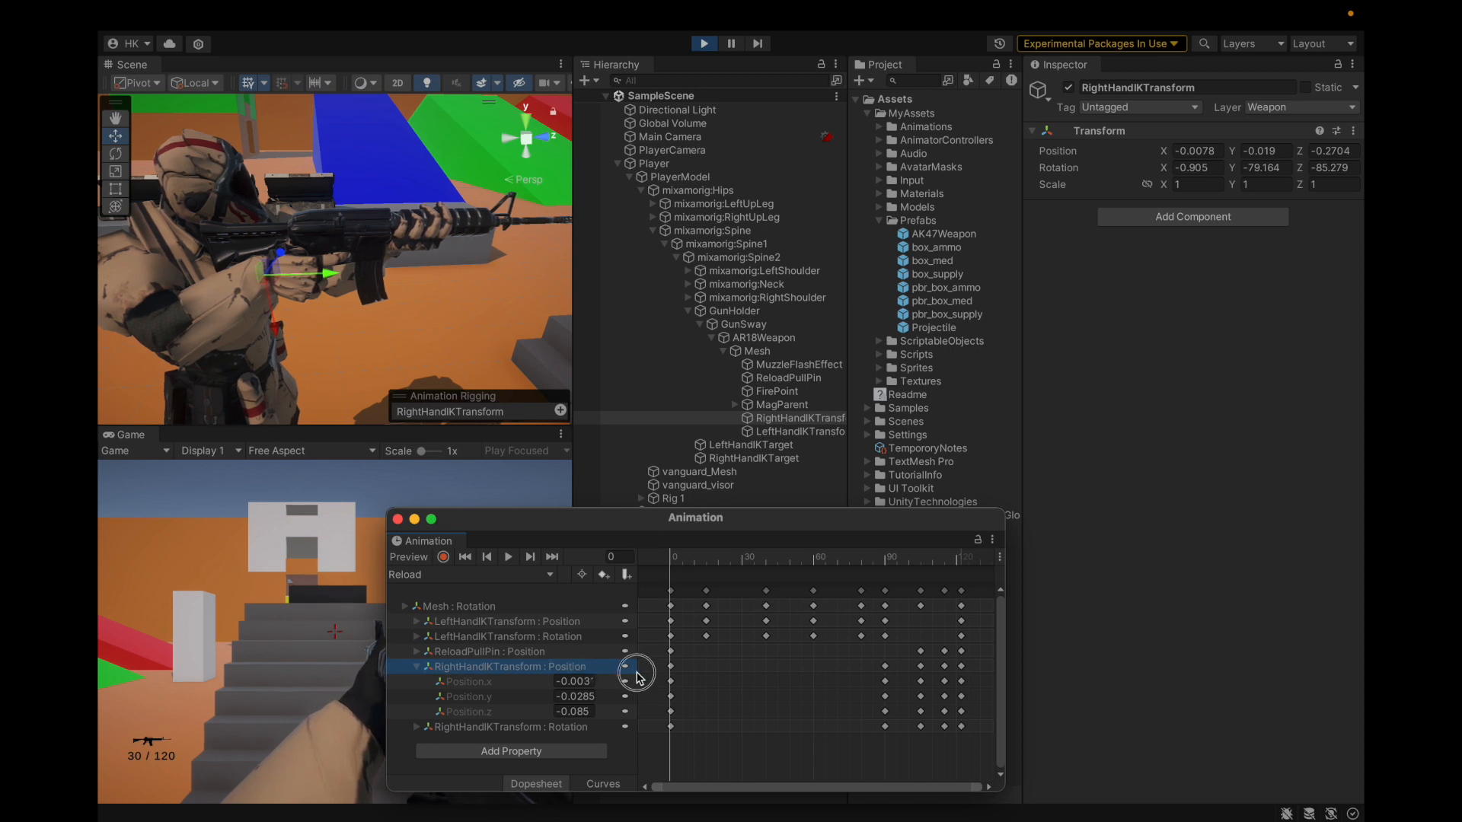
{"action": "left_click_drag", "start_coordinate": [641, 673], "coordinate": [687, 673]}
Step: Copy the hand's Inspector position into the frame-0 key: -0.0078, -0.019, -0.2704
{"action": "left_click", "coordinate": [1208, 151]}
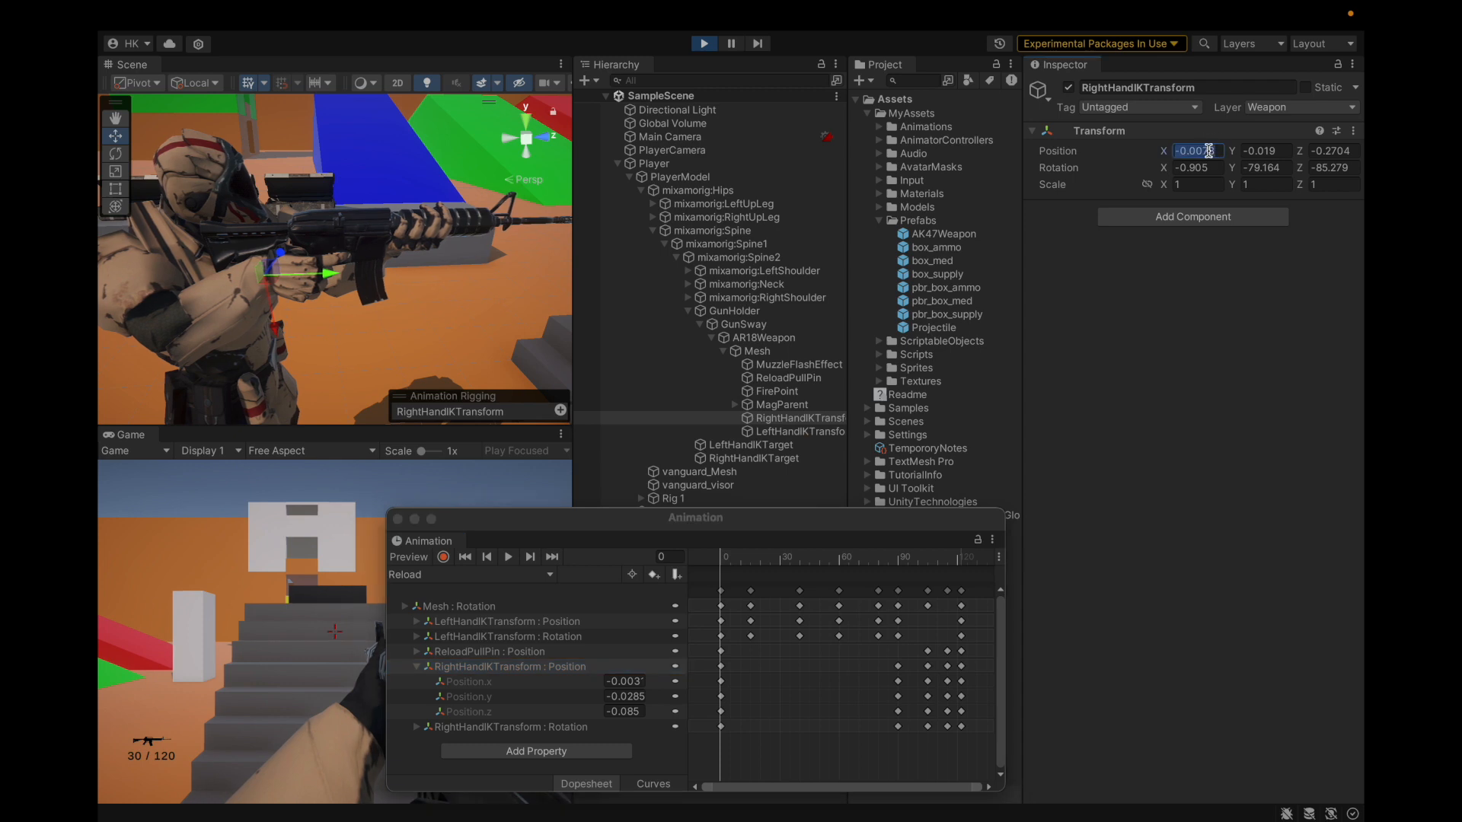
{"action": "left_click", "coordinate": [622, 681]}
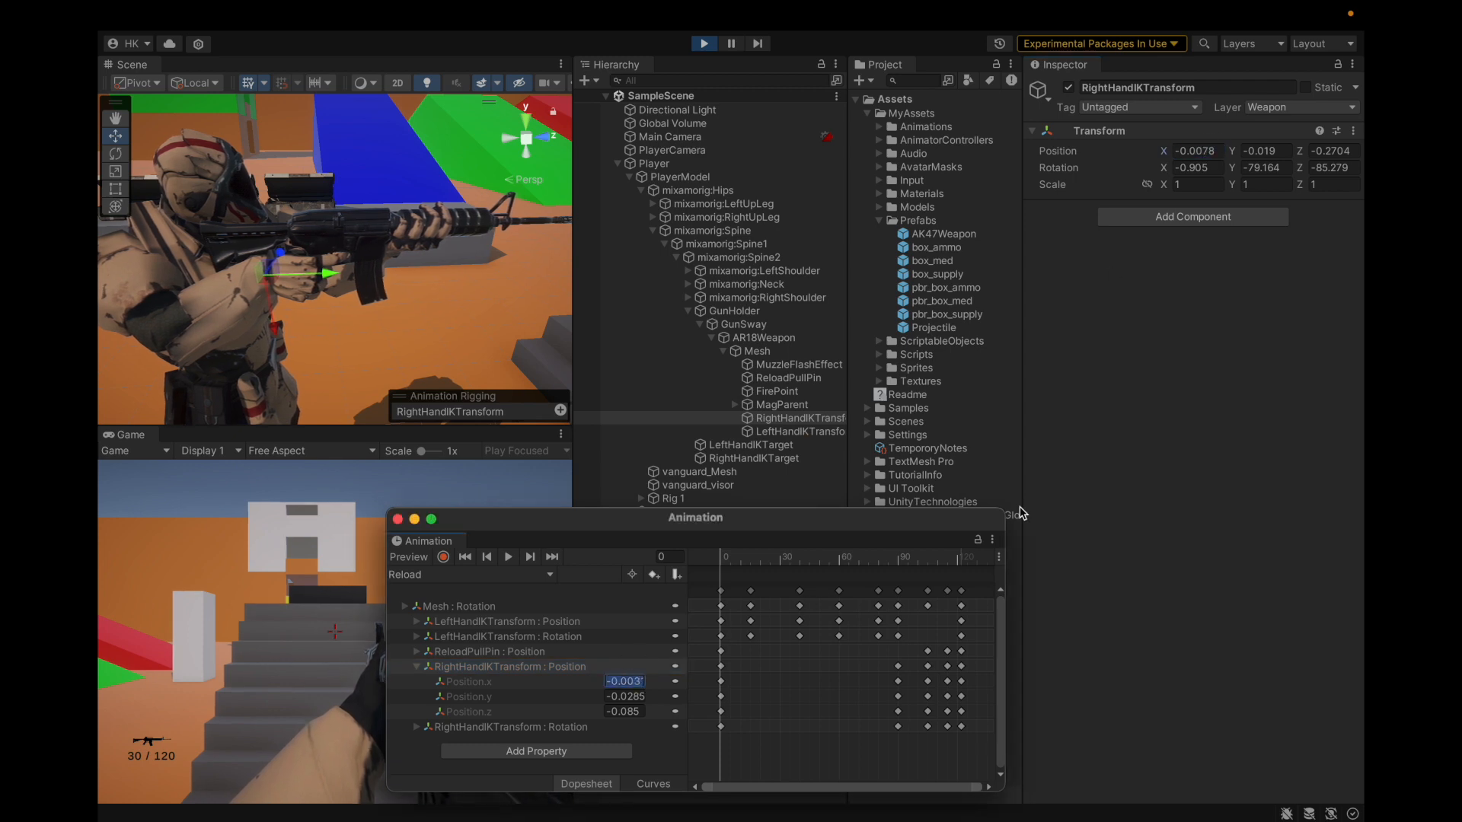
{"action": "left_click", "coordinate": [1261, 151]}
{"action": "key", "text": "super+c"}
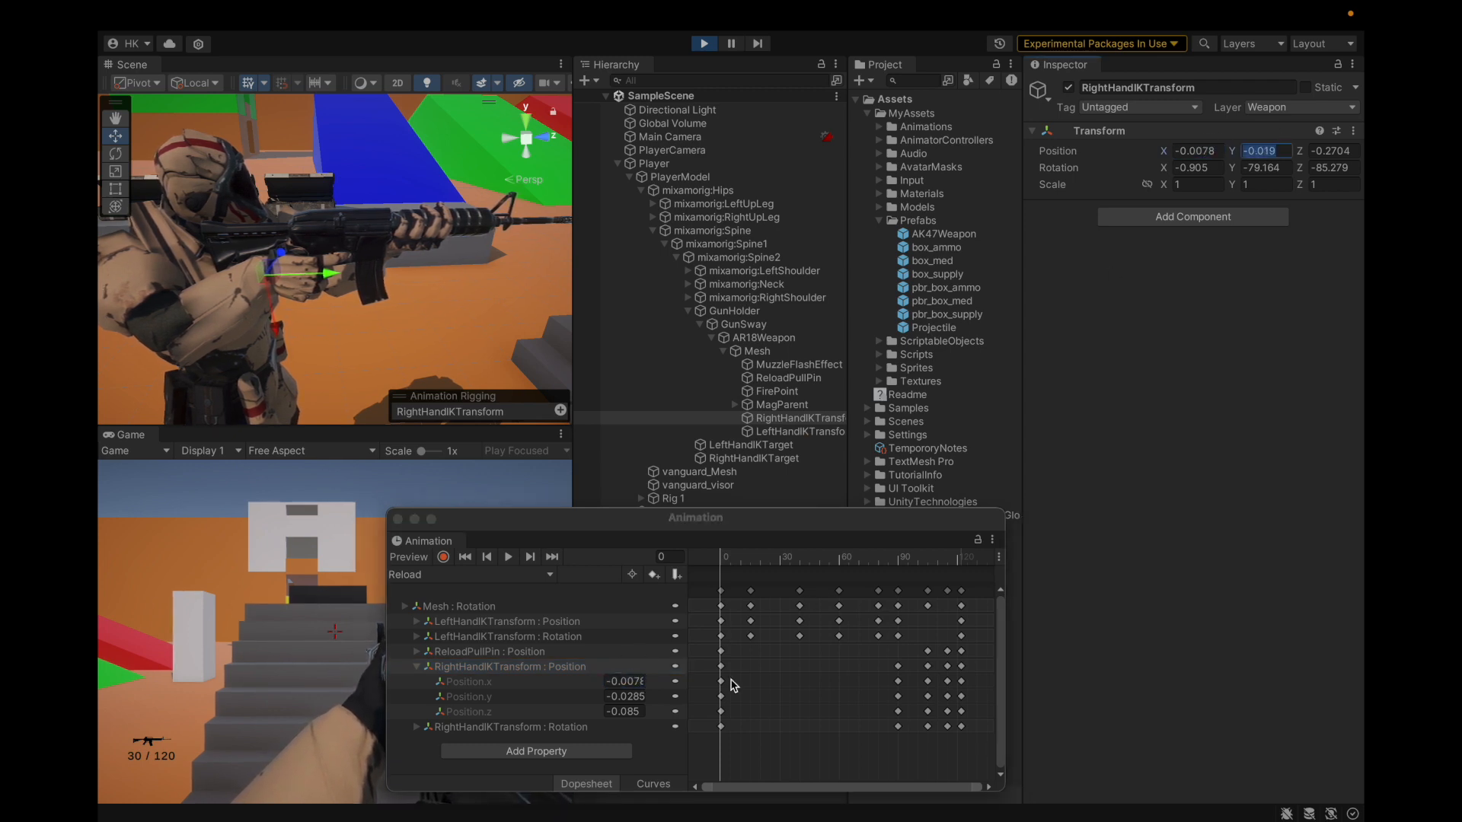
{"action": "left_click", "coordinate": [625, 697]}
{"action": "left_click", "coordinate": [611, 697]}
{"action": "key", "text": "Delete"}
{"action": "key", "text": "super+v"}
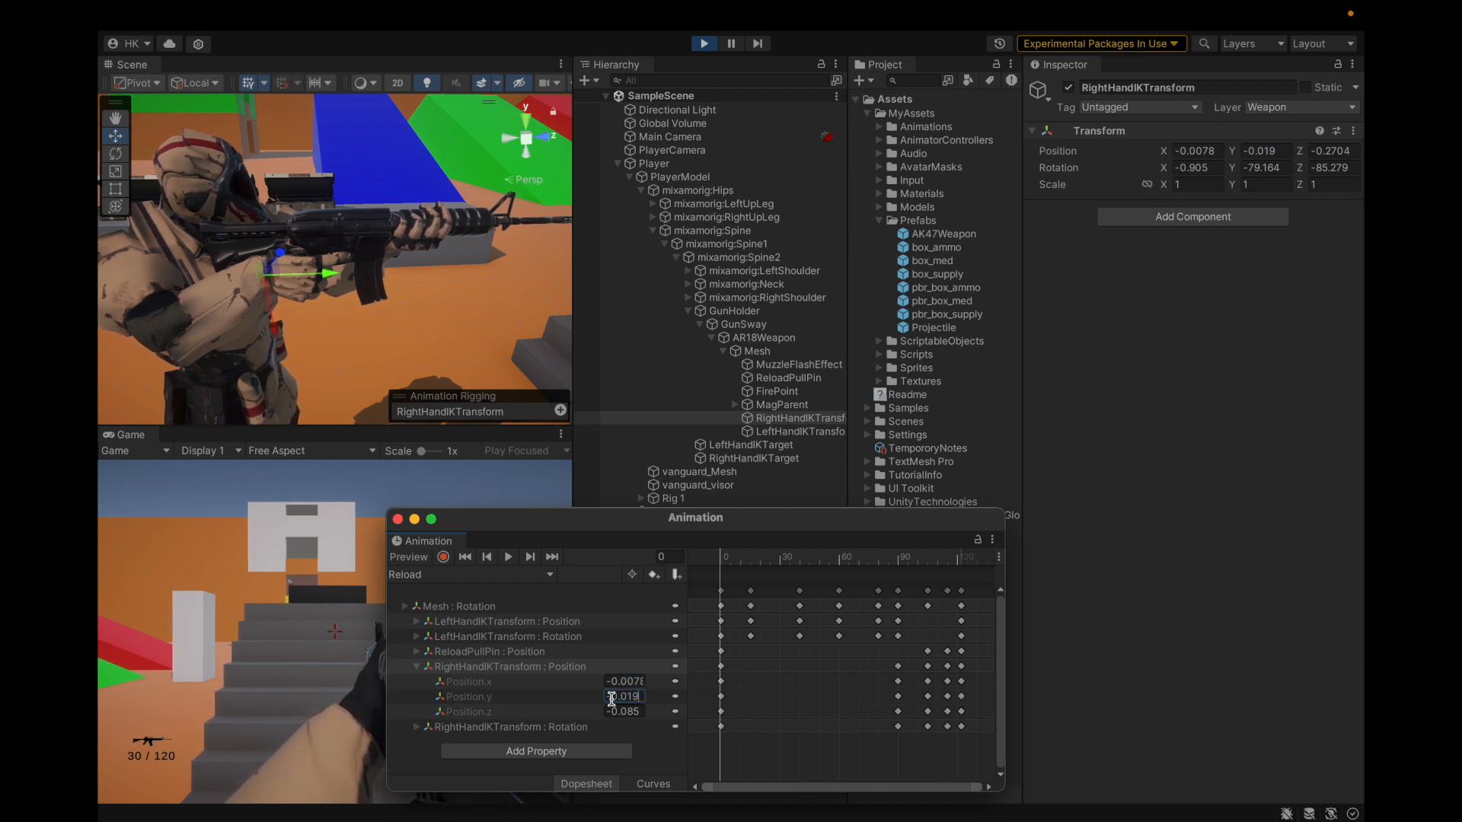
{"action": "left_click", "coordinate": [1341, 152]}
{"action": "left_click", "coordinate": [630, 711]}
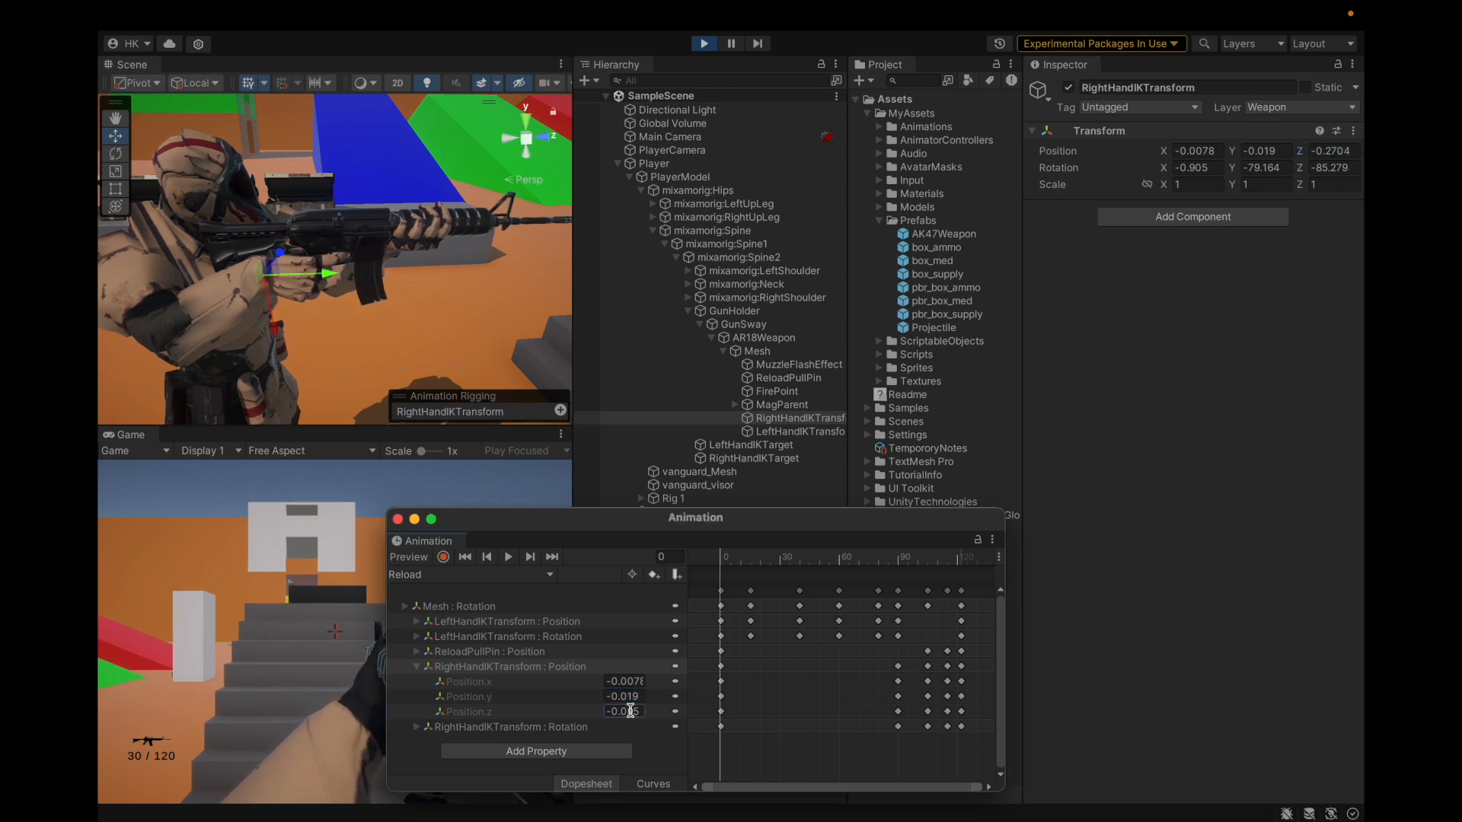
{"action": "type", "text": "-0.2704"}
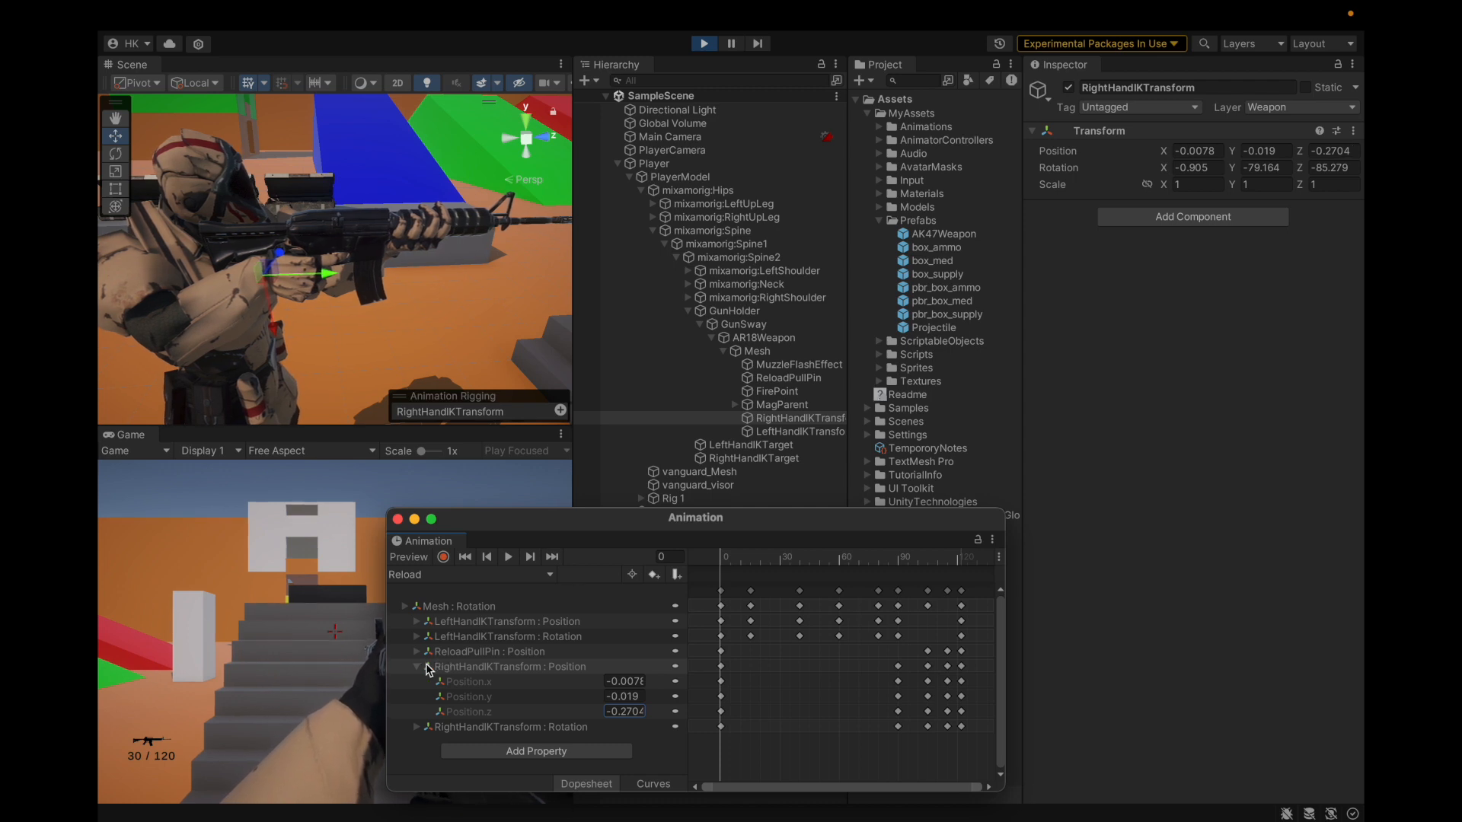
{"action": "left_click_drag", "start_coordinate": [725, 561], "coordinate": [839, 599]}
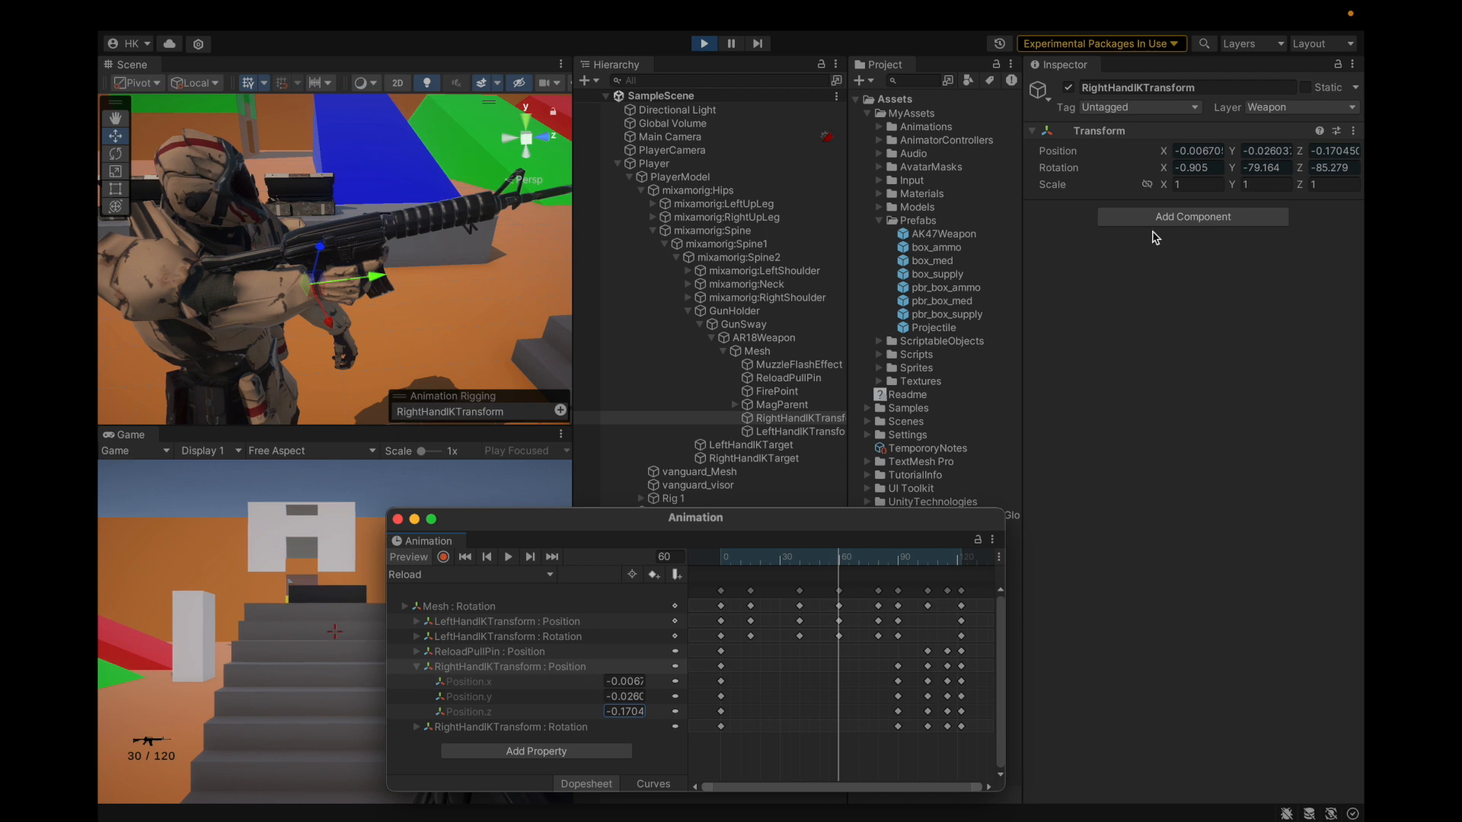
Step: Scrub the Reload clip toward frame 90 using the Position.x curve view
{"action": "left_click", "coordinate": [651, 784]}
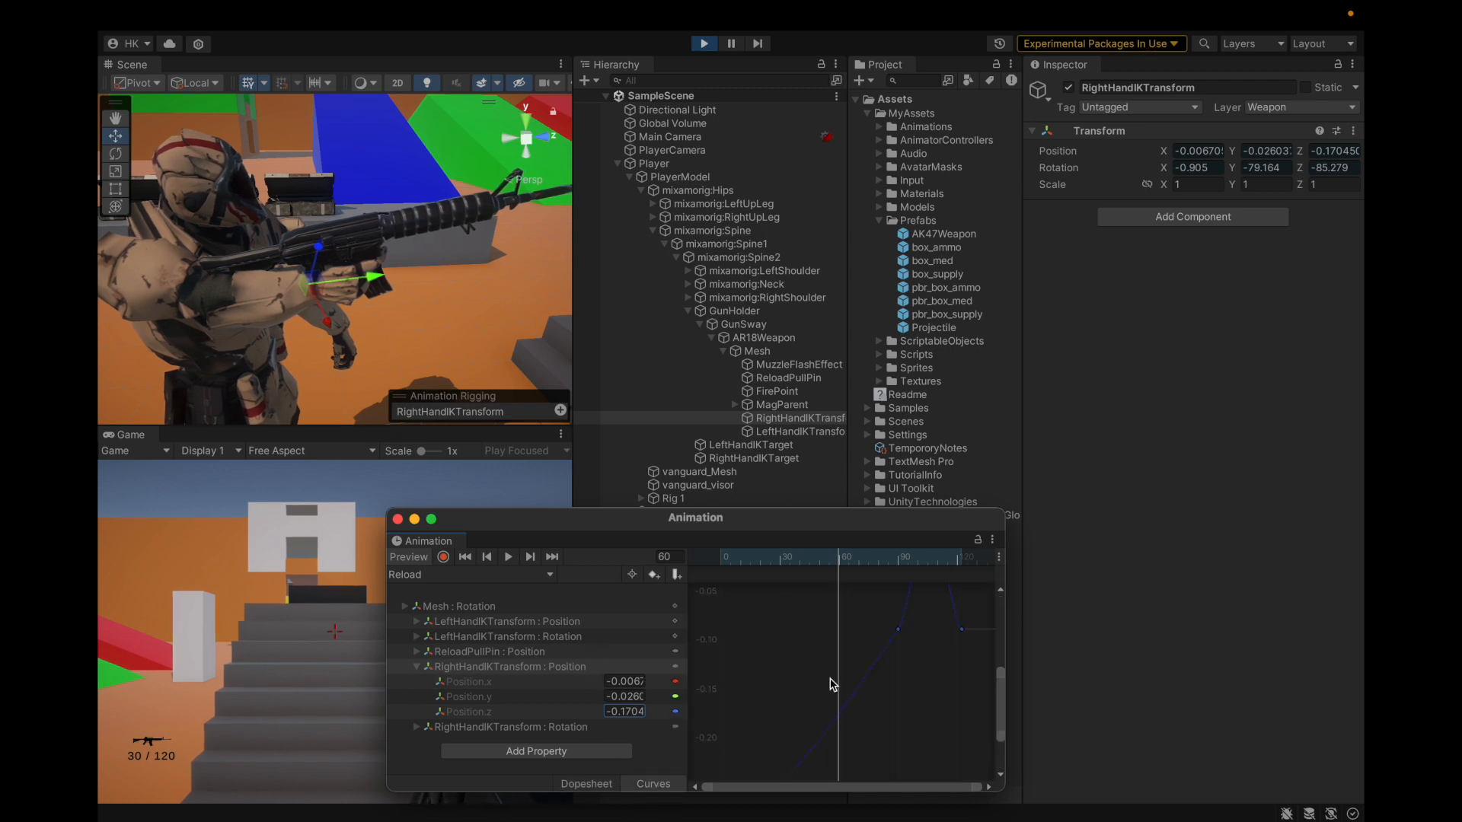
{"action": "left_click", "coordinate": [545, 681]}
{"action": "scroll", "coordinate": [880, 678], "scroll_direction": "down", "scroll_amount": 10}
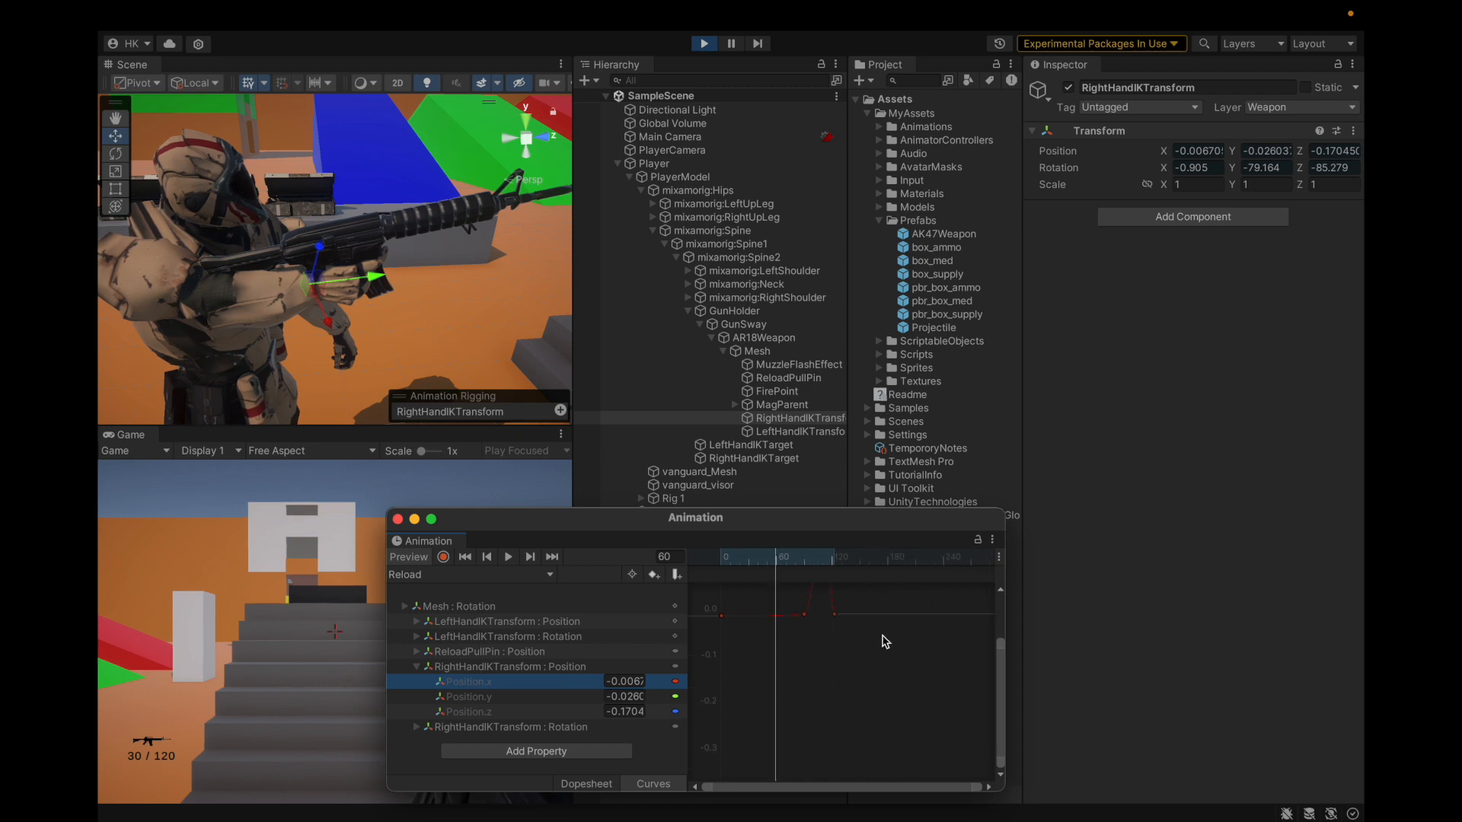
{"action": "left_click_drag", "start_coordinate": [747, 557], "coordinate": [764, 564]}
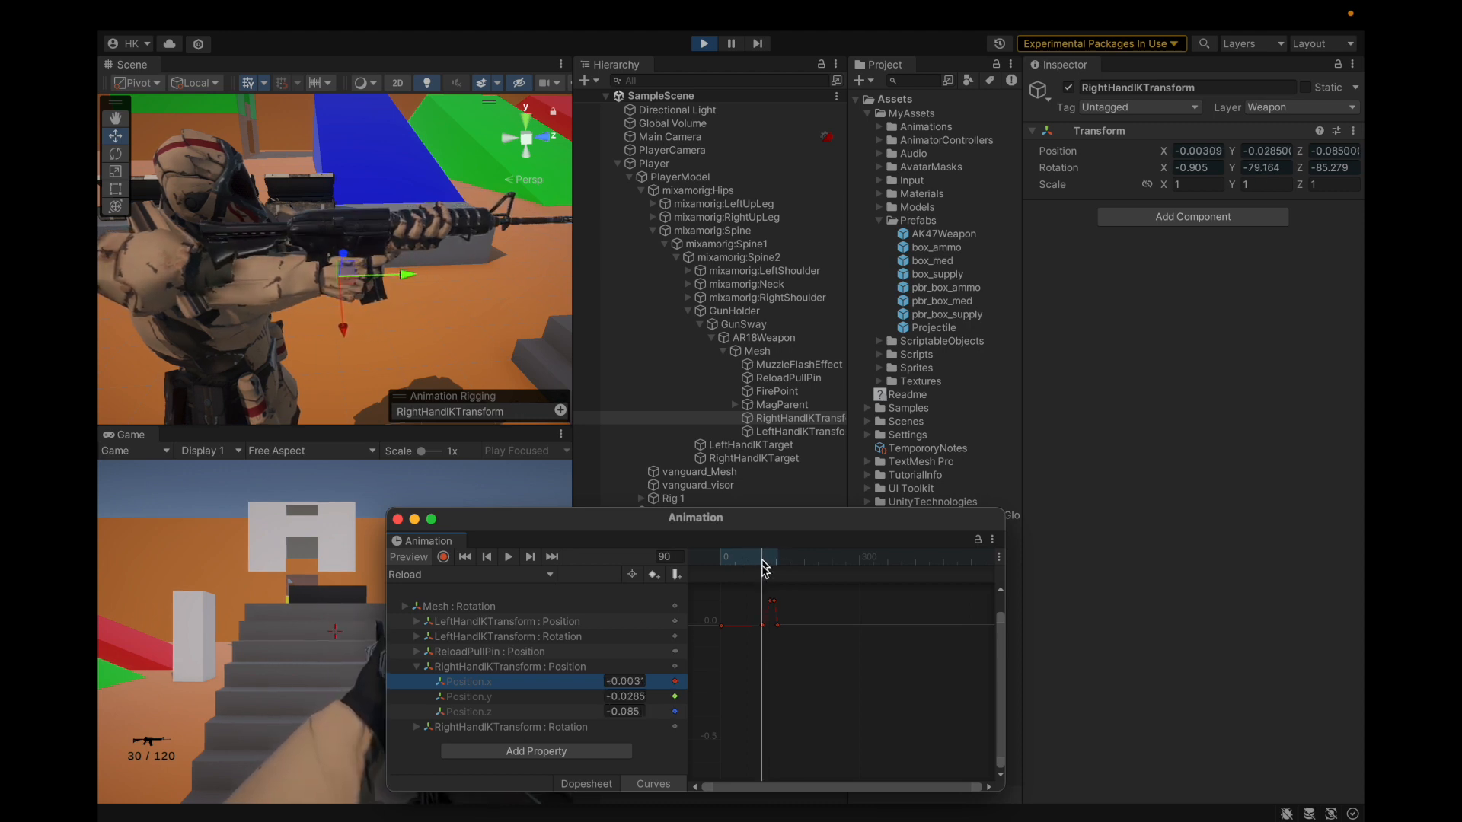
{"action": "left_click", "coordinate": [588, 784]}
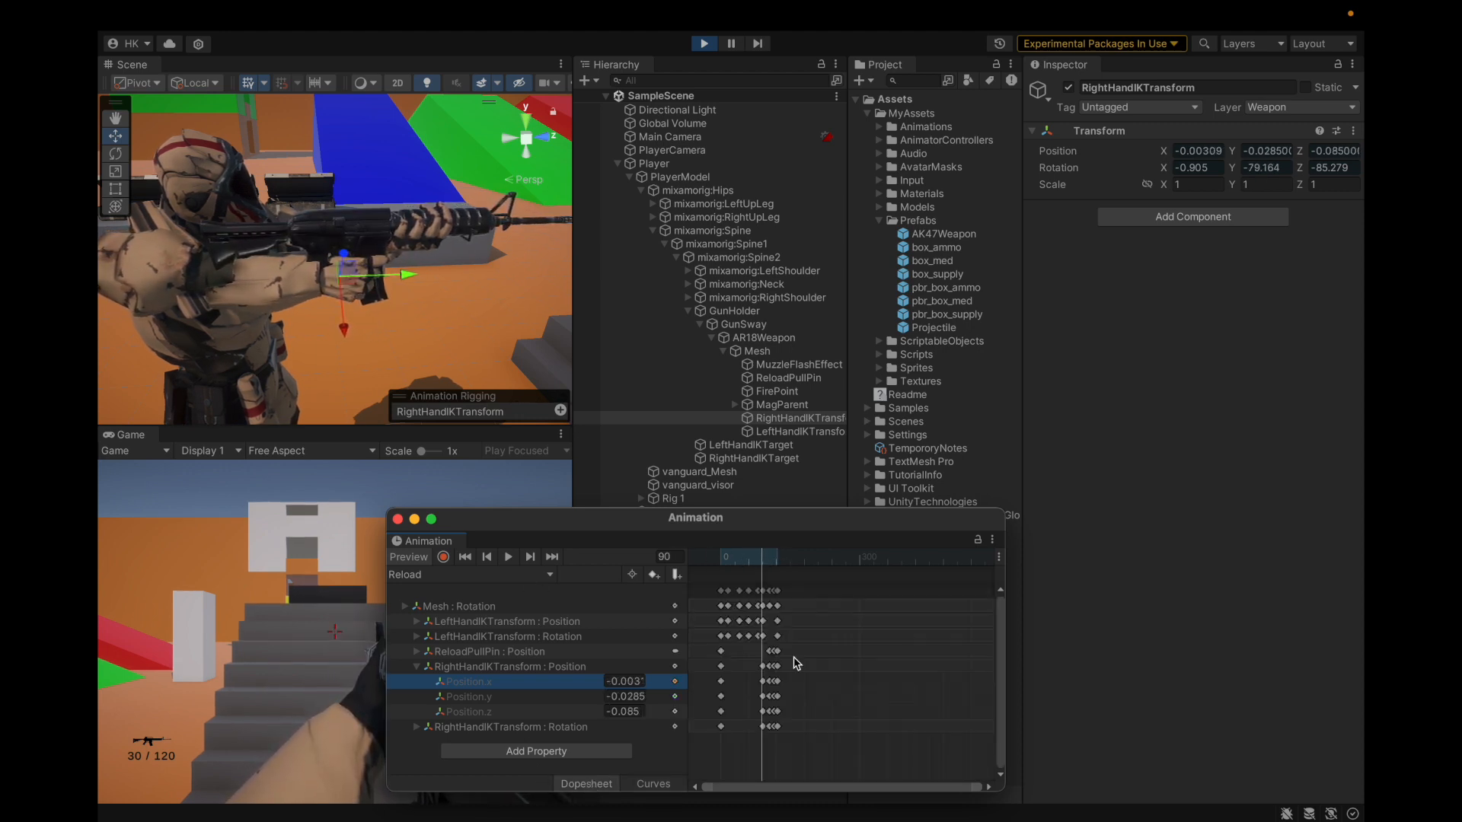
{"action": "scroll", "coordinate": [756, 615], "scroll_direction": "up", "scroll_amount": 5}
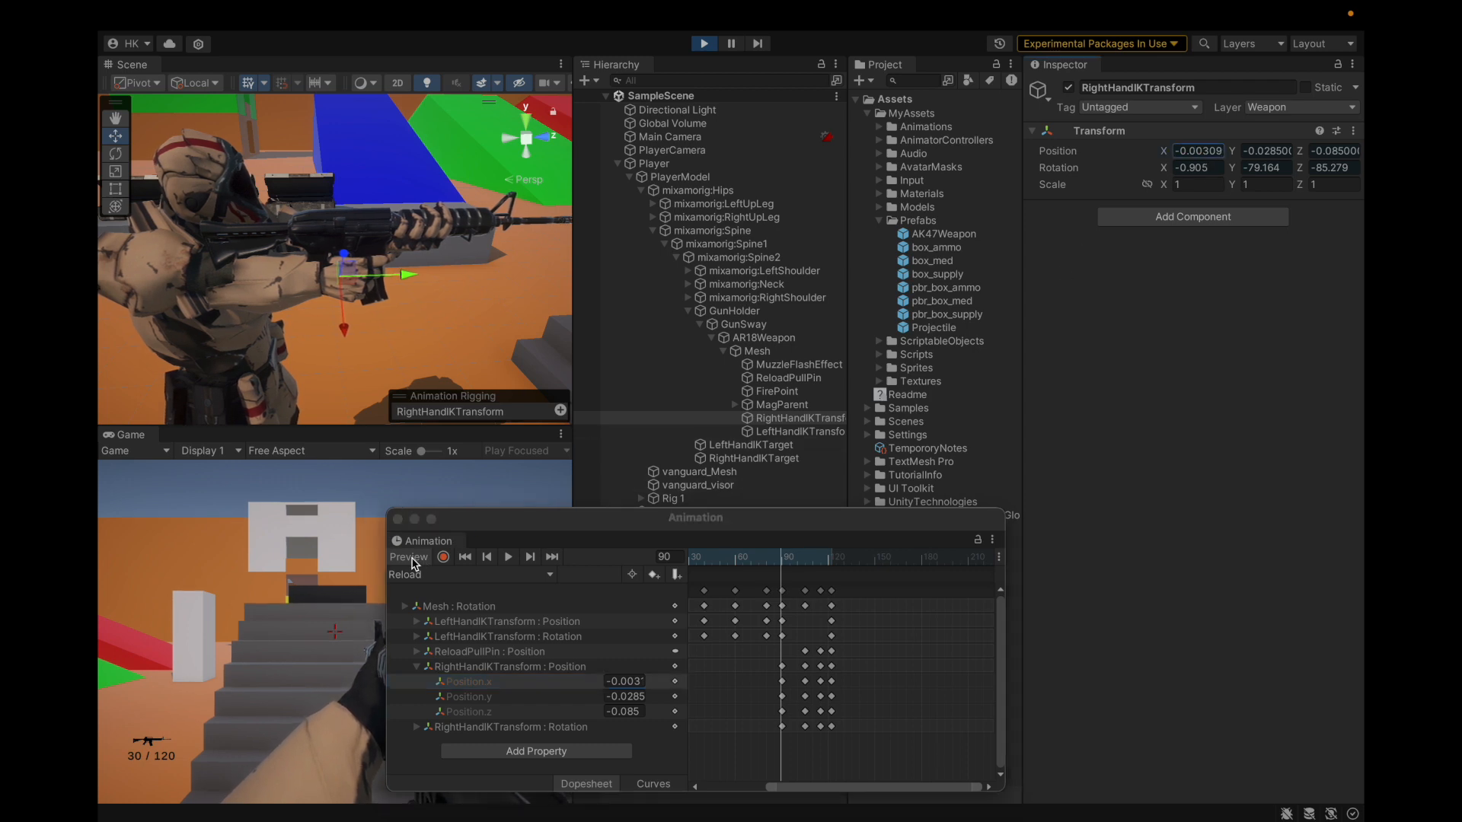
Step: Key the frame-90 right-hand IK position to -0.0078, -0.019, -0.2704, then advance to frame 105
{"action": "left_click", "coordinate": [411, 561]}
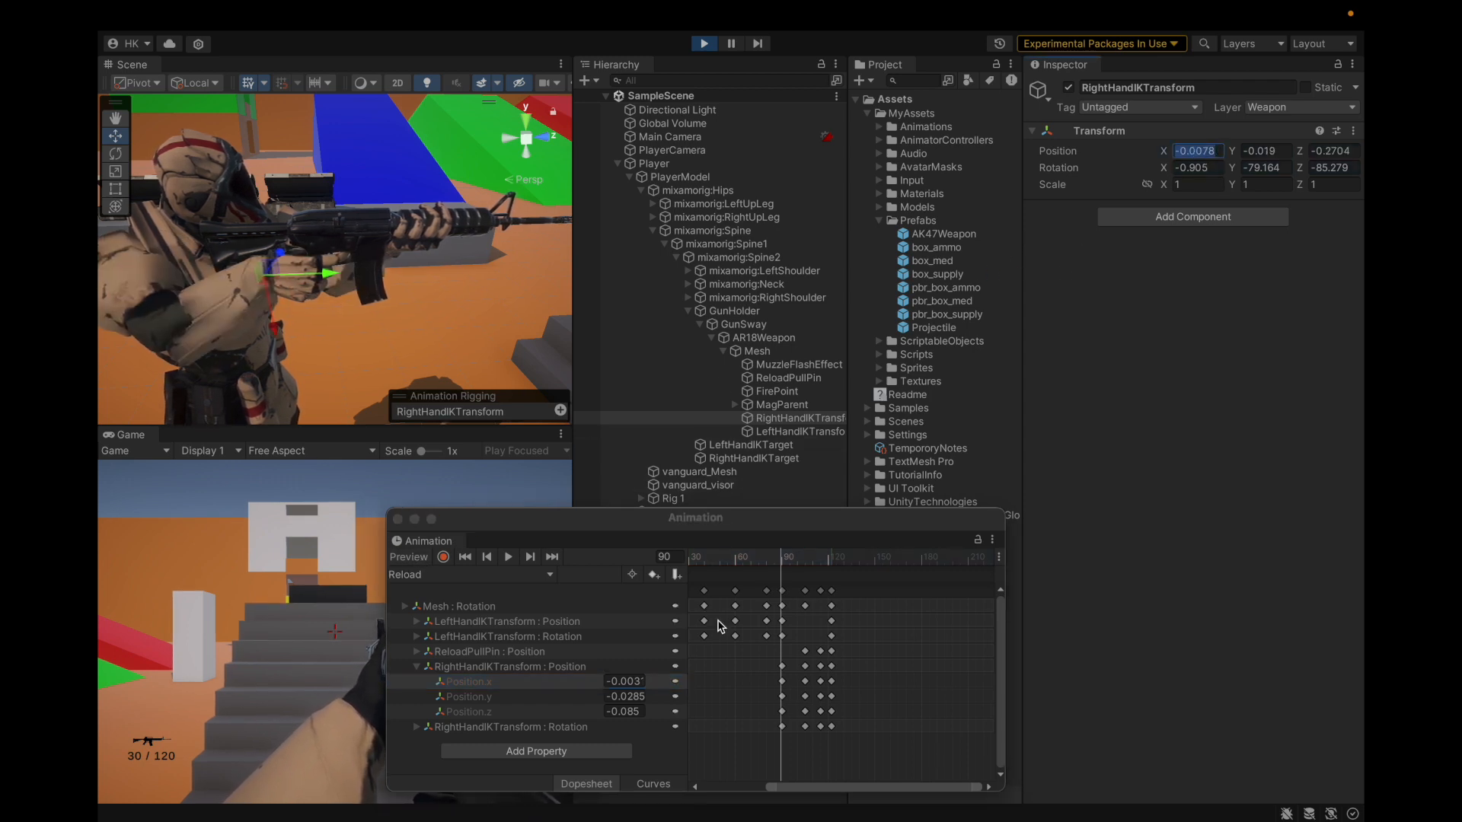
{"action": "left_click", "coordinate": [624, 679]}
{"action": "left_click", "coordinate": [1261, 151]}
{"action": "key", "text": "ctrl+c"}
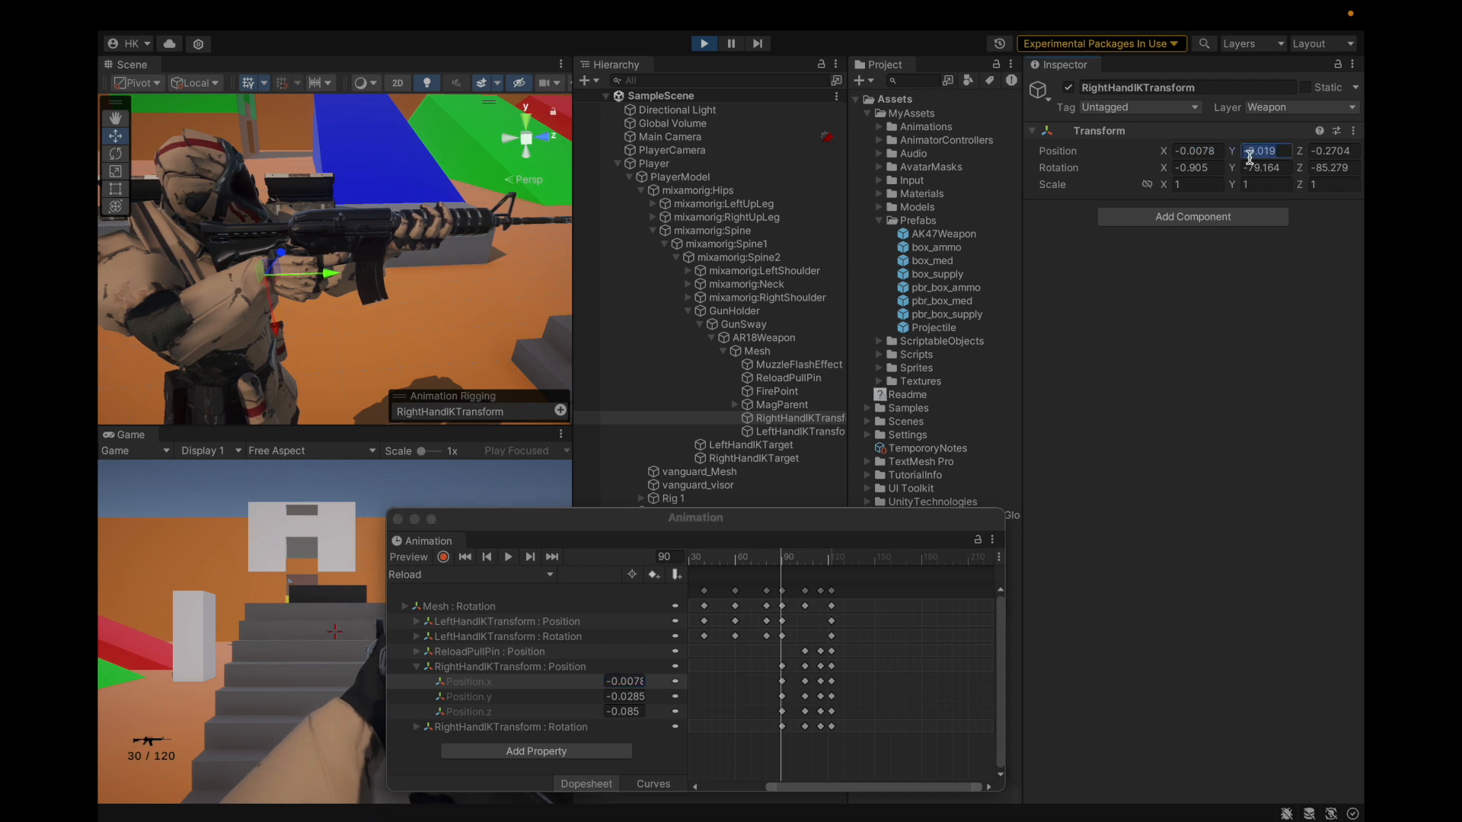
{"action": "left_click", "coordinate": [617, 697]}
{"action": "key", "text": "ctrl+v"}
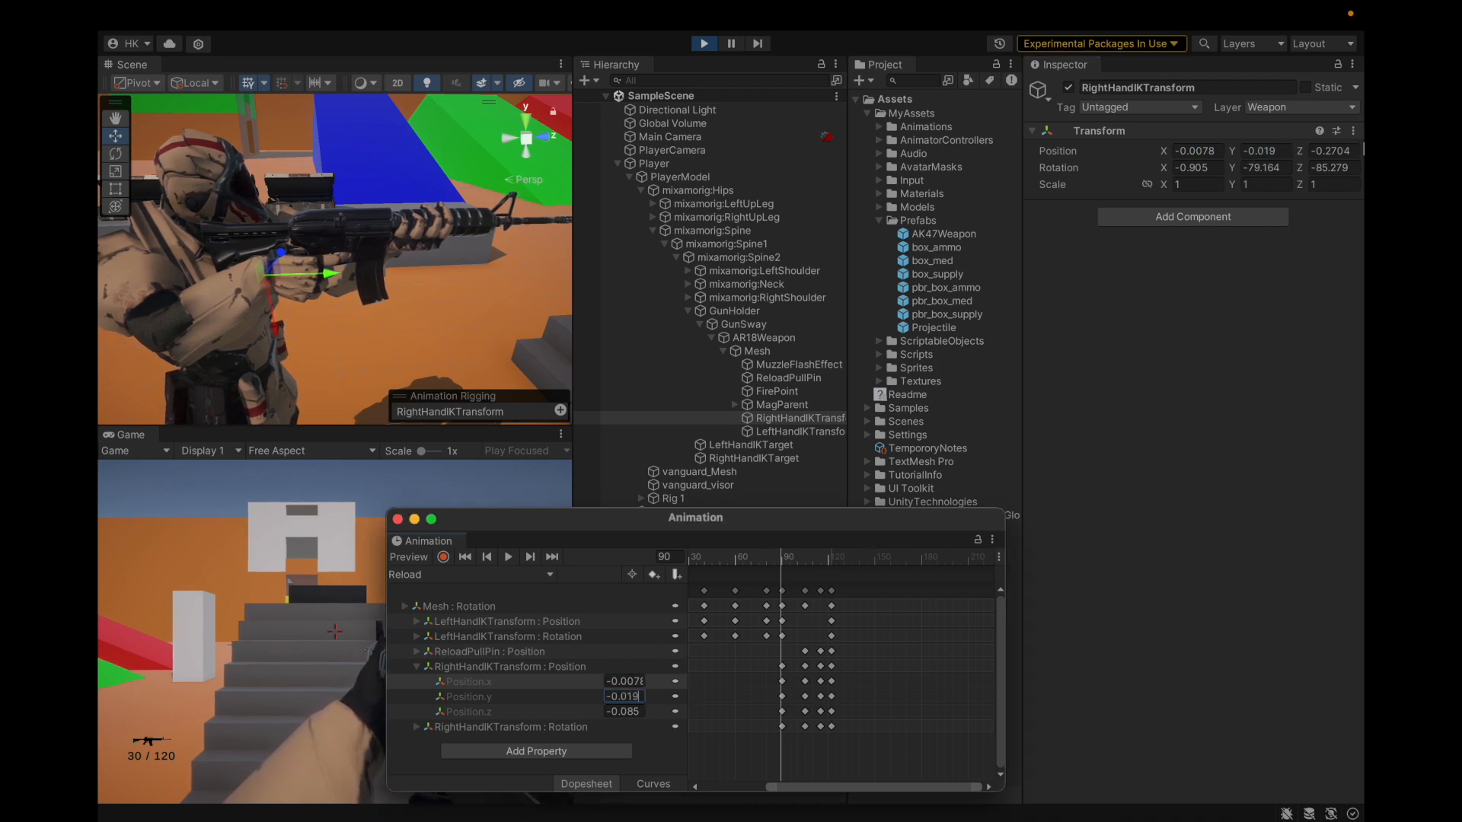
{"action": "left_click", "coordinate": [1331, 151]}
{"action": "left_click", "coordinate": [622, 712]}
{"action": "type", "text": "-0.2704"}
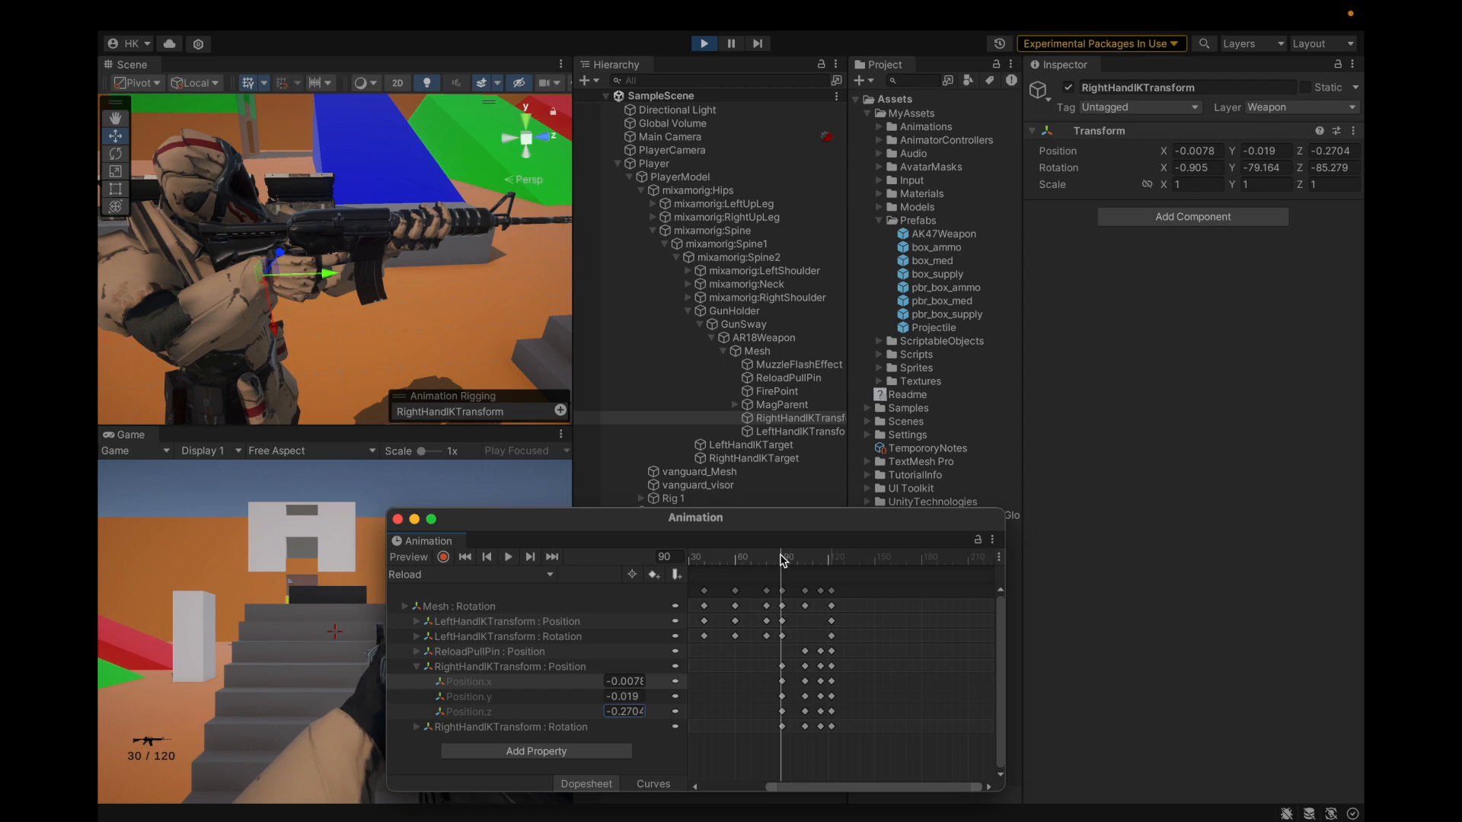
{"action": "left_click", "coordinate": [653, 784]}
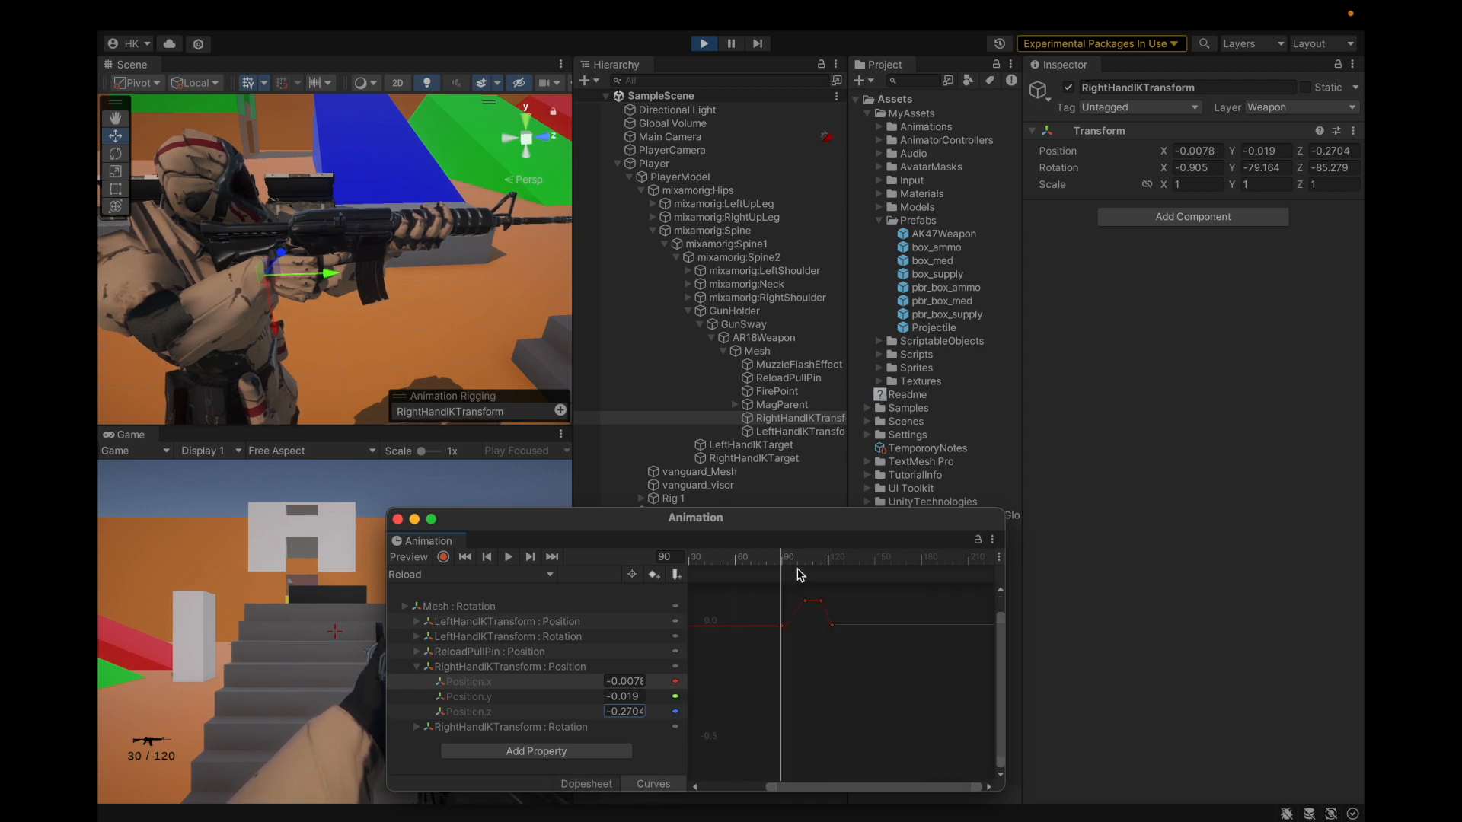
{"action": "left_click_drag", "start_coordinate": [783, 561], "coordinate": [805, 562]}
{"action": "left_click", "coordinate": [588, 784]}
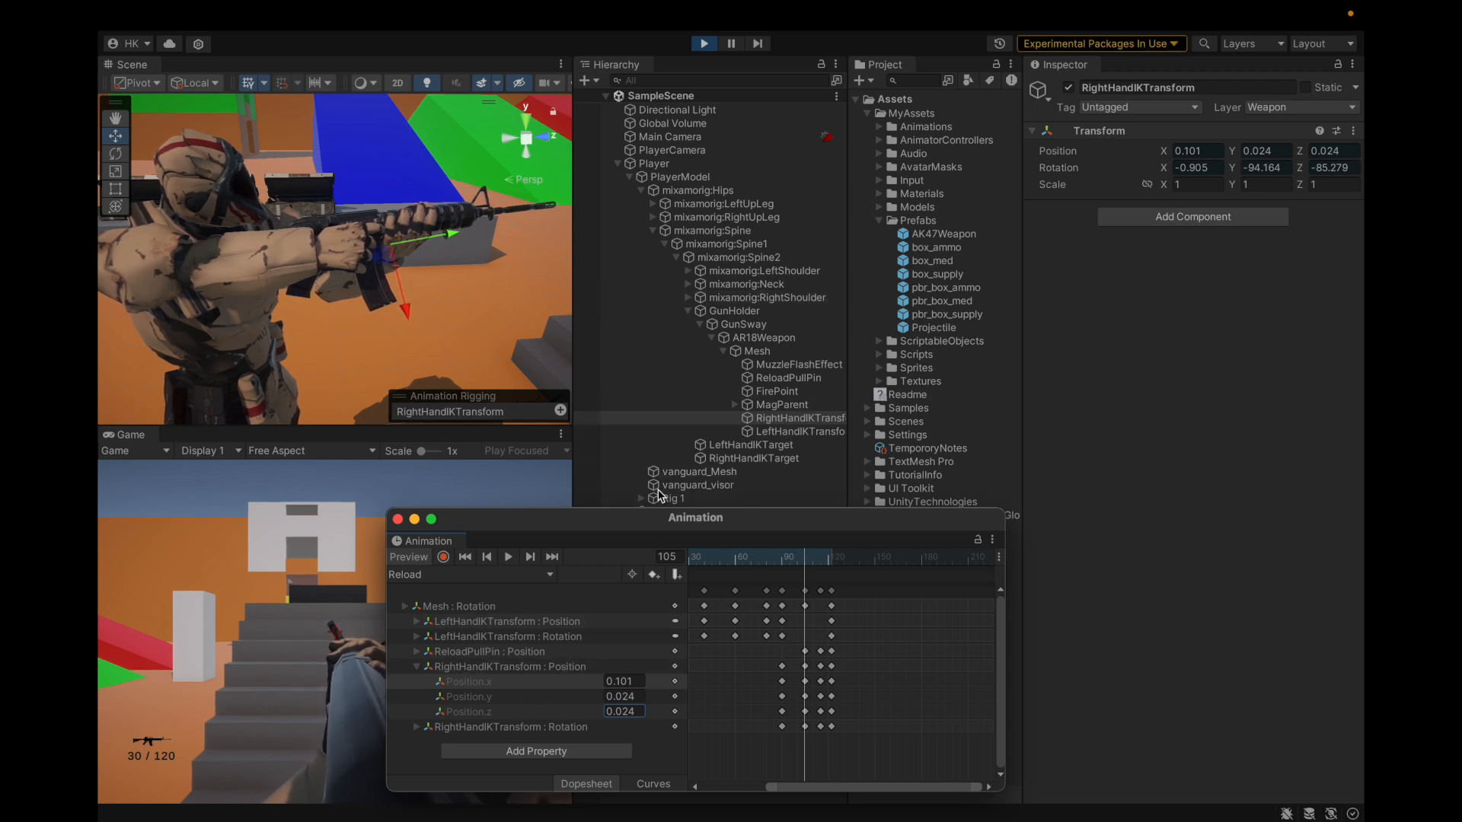
Step: Set the frame-105 right-hand IK position key to -0.0078, -0.019, -0.2704
{"action": "left_click", "coordinate": [419, 558]}
{"action": "left_click", "coordinate": [1197, 151]}
{"action": "key", "text": "ctrl+c"}
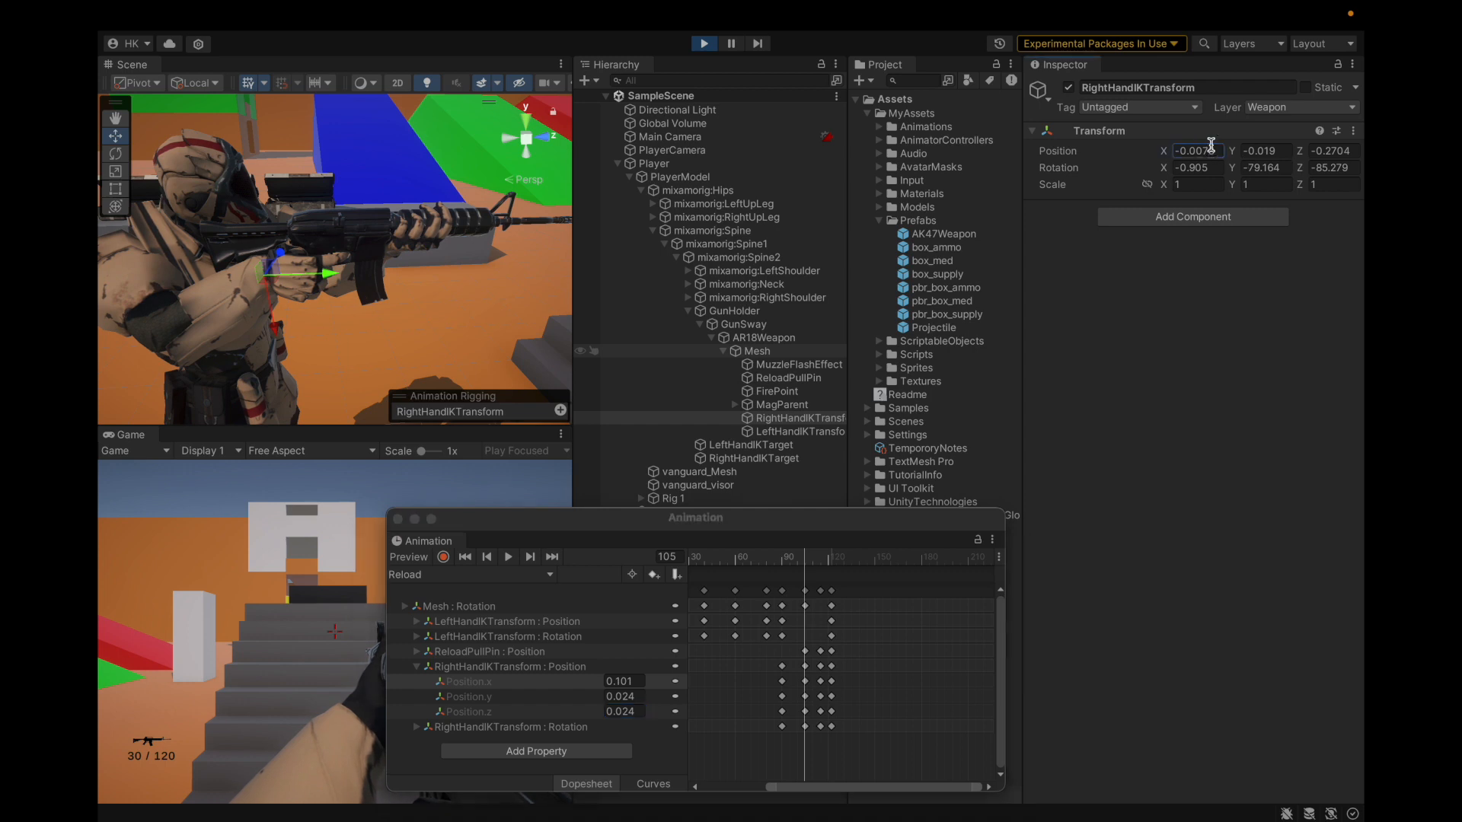
{"action": "left_click", "coordinate": [640, 690]}
{"action": "key", "text": "ctrl+v"}
{"action": "key", "text": "Return"}
{"action": "left_click", "coordinate": [1260, 150]}
{"action": "key", "text": "ctrl+c"}
{"action": "left_click", "coordinate": [623, 697]}
{"action": "key", "text": "ctrl+v"}
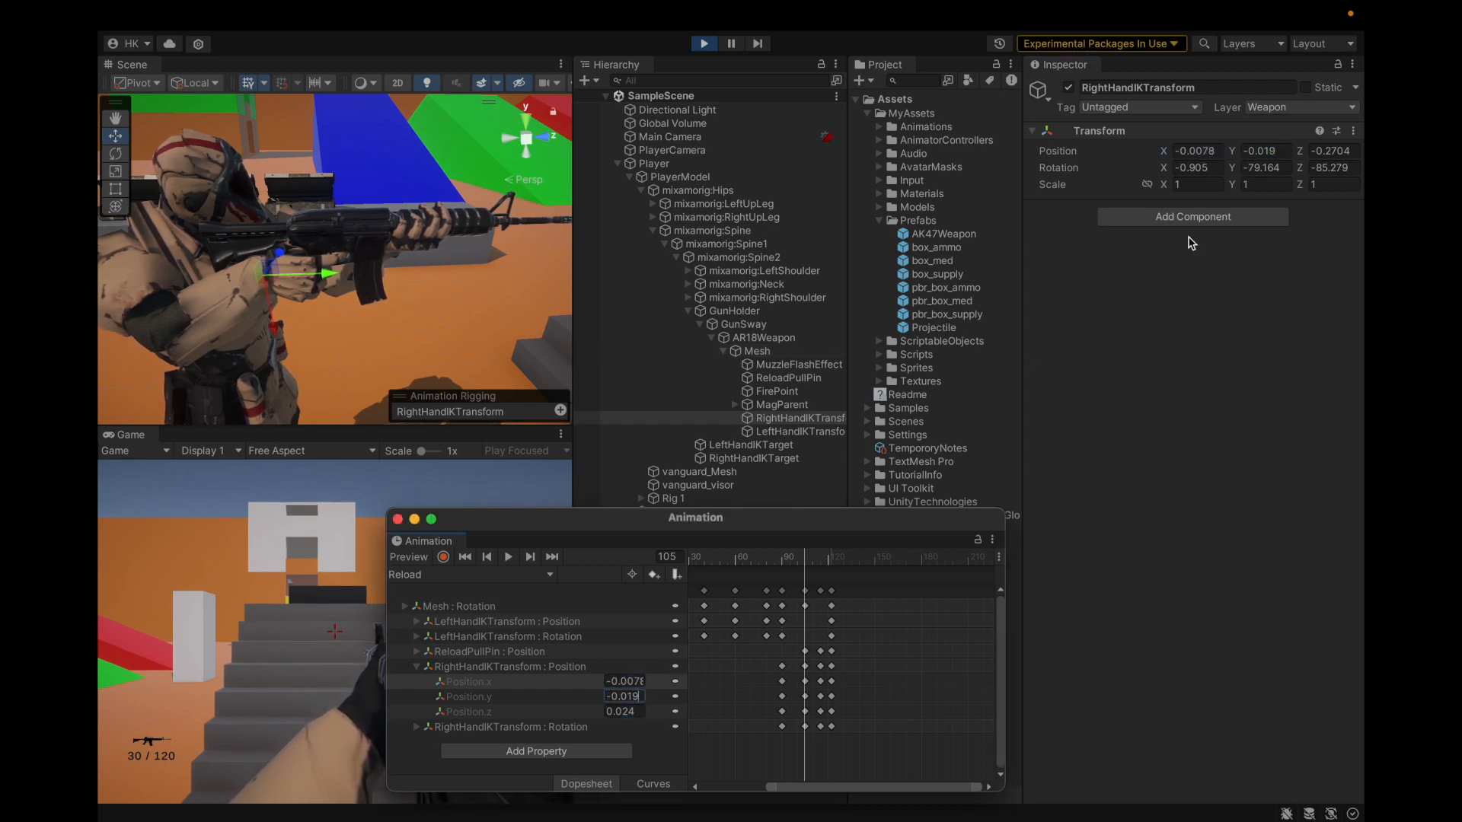
{"action": "left_click", "coordinate": [1326, 150]}
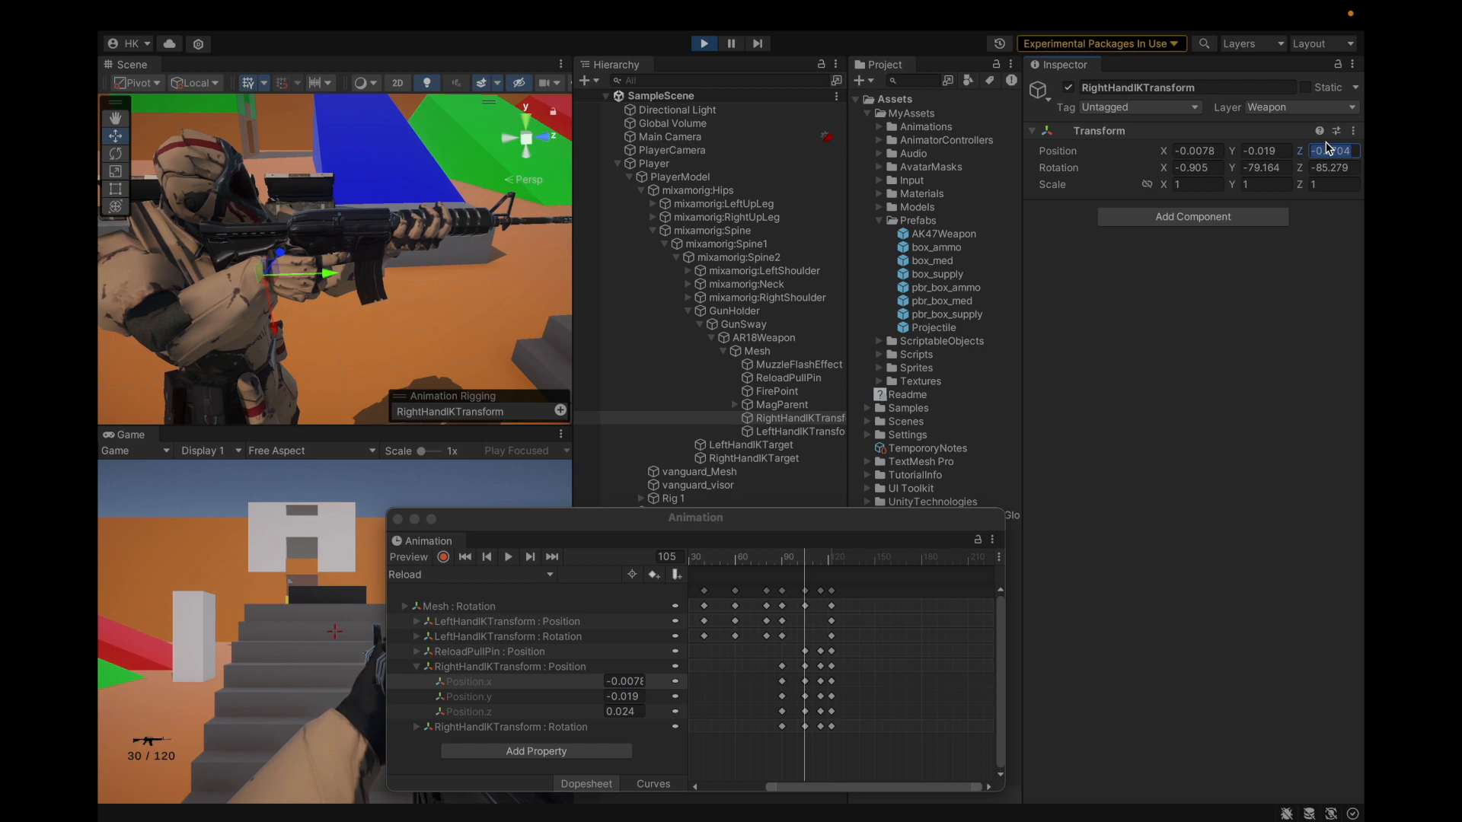
{"action": "left_click", "coordinate": [623, 712]}
{"action": "type", "text": "-0.2704"}
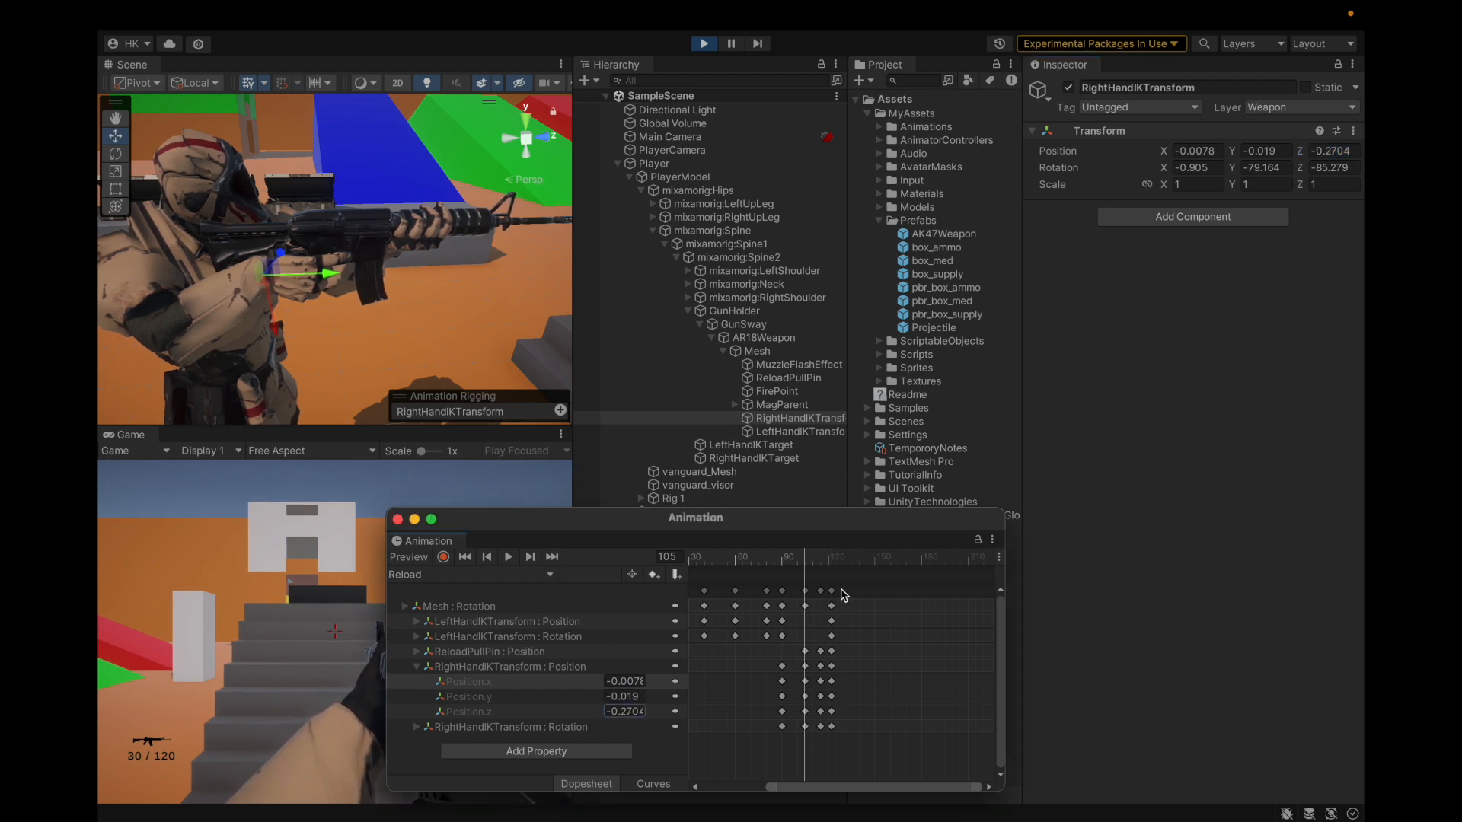
Step: Move to frame 115 and set its right-hand IK Position.z key to -0.2704
{"action": "left_click", "coordinate": [649, 784]}
{"action": "left_click_drag", "start_coordinate": [805, 562], "coordinate": [821, 568]}
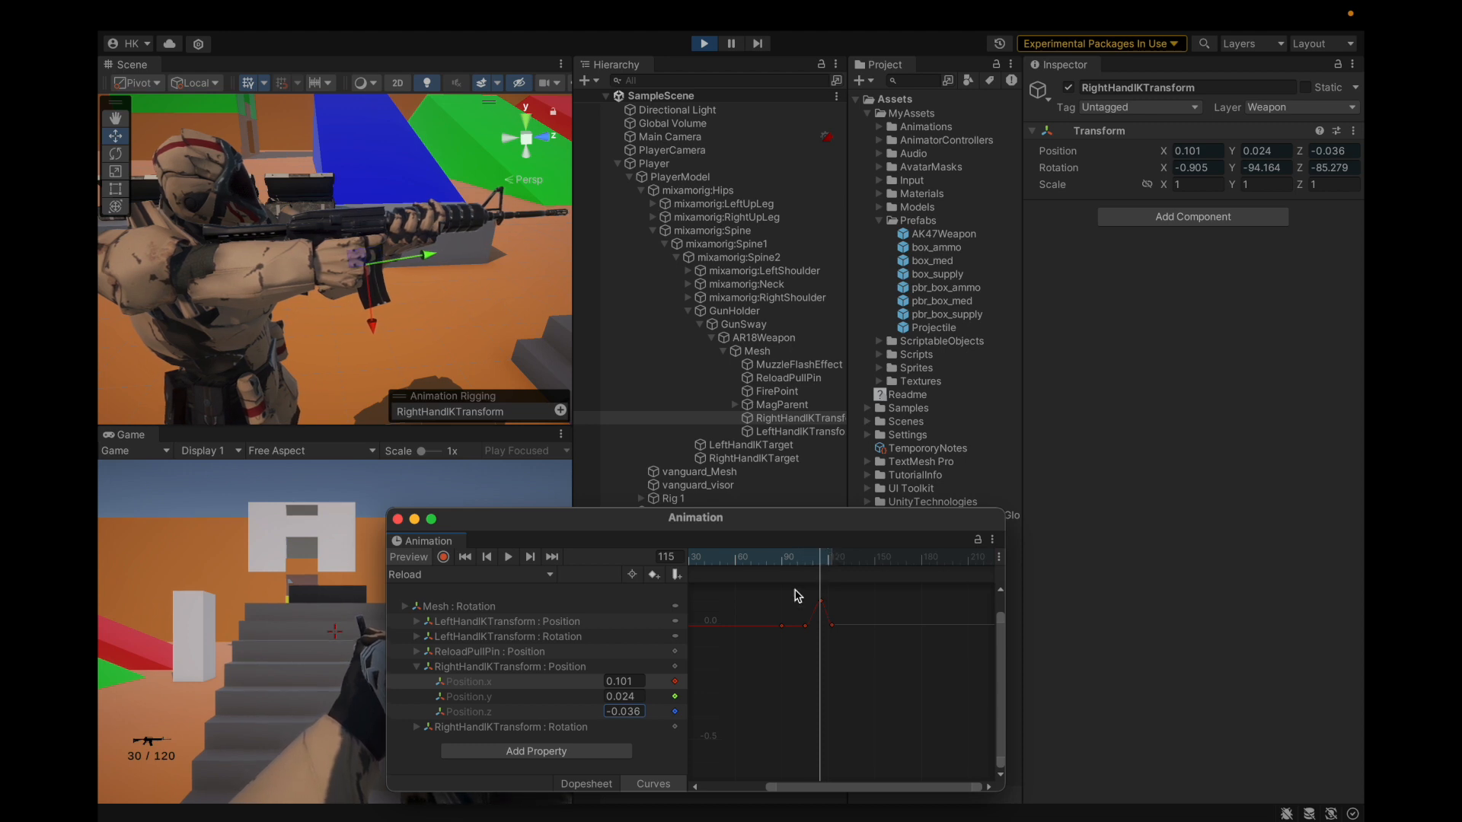
{"action": "left_click", "coordinate": [594, 784]}
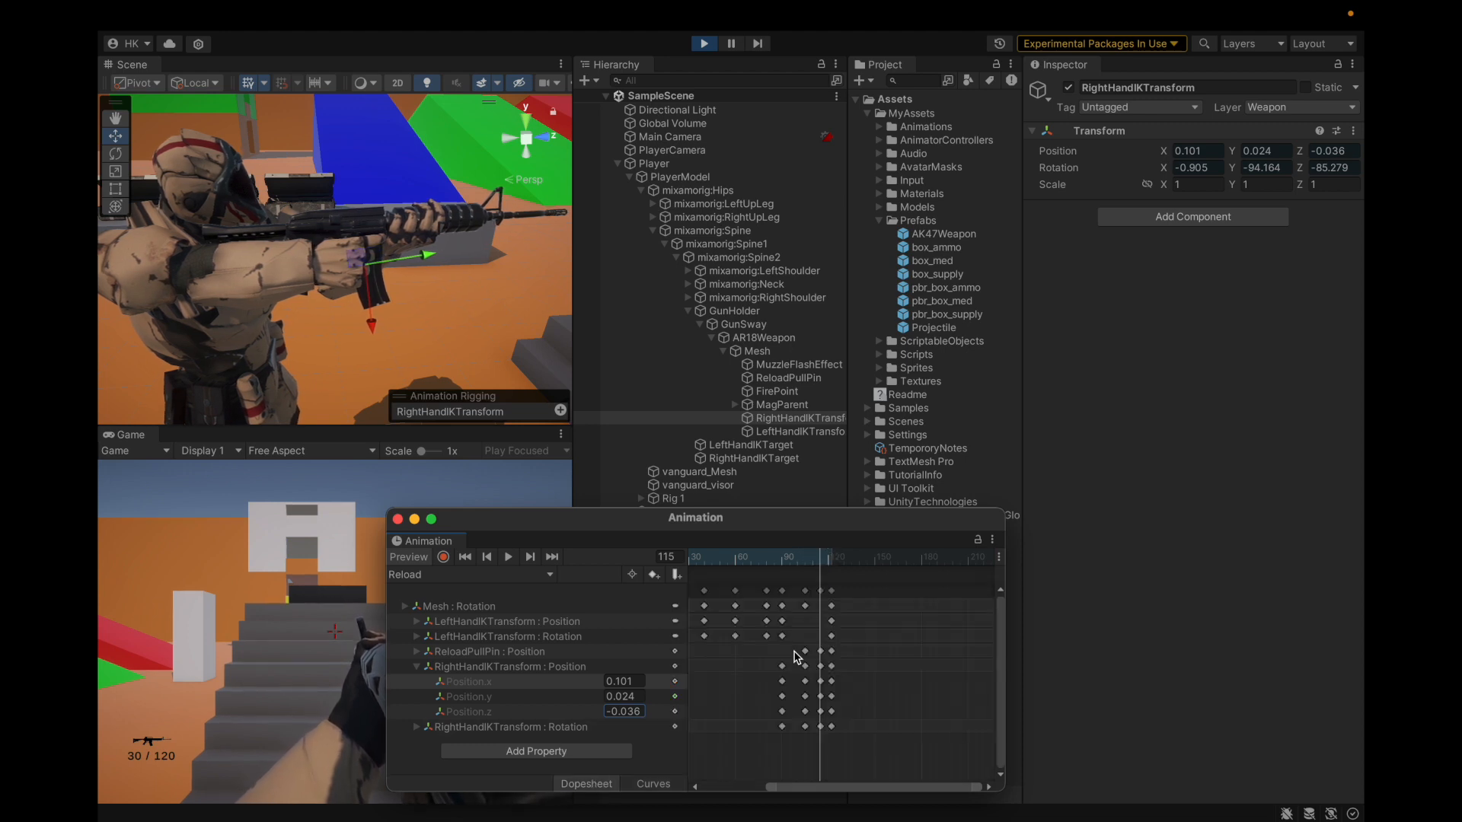
{"action": "left_click", "coordinate": [1189, 151]}
{"action": "left_click", "coordinate": [409, 557]}
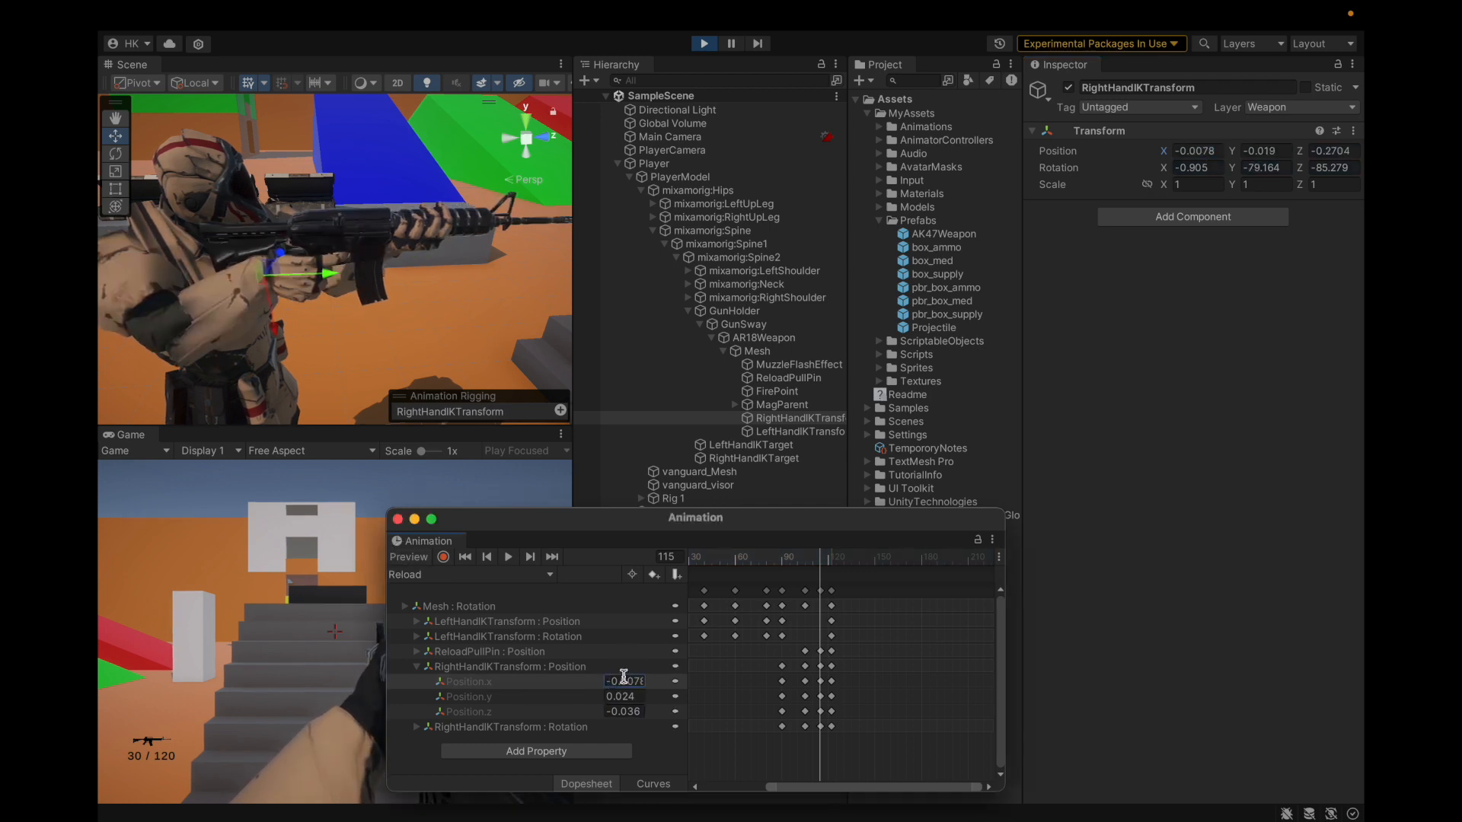
{"action": "left_click", "coordinate": [1258, 149]}
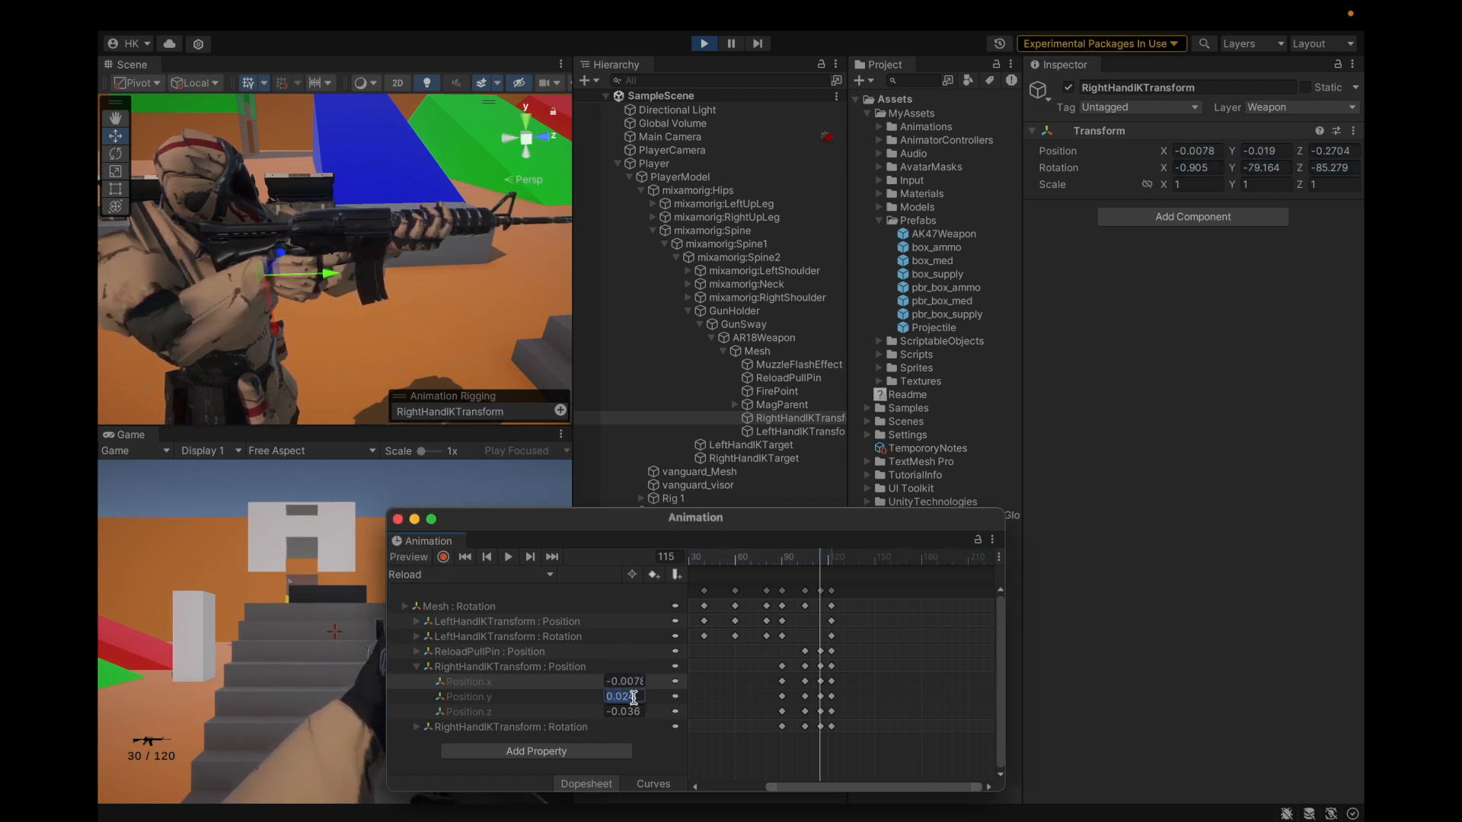
{"action": "left_click", "coordinate": [1351, 148]}
{"action": "left_click", "coordinate": [626, 712]}
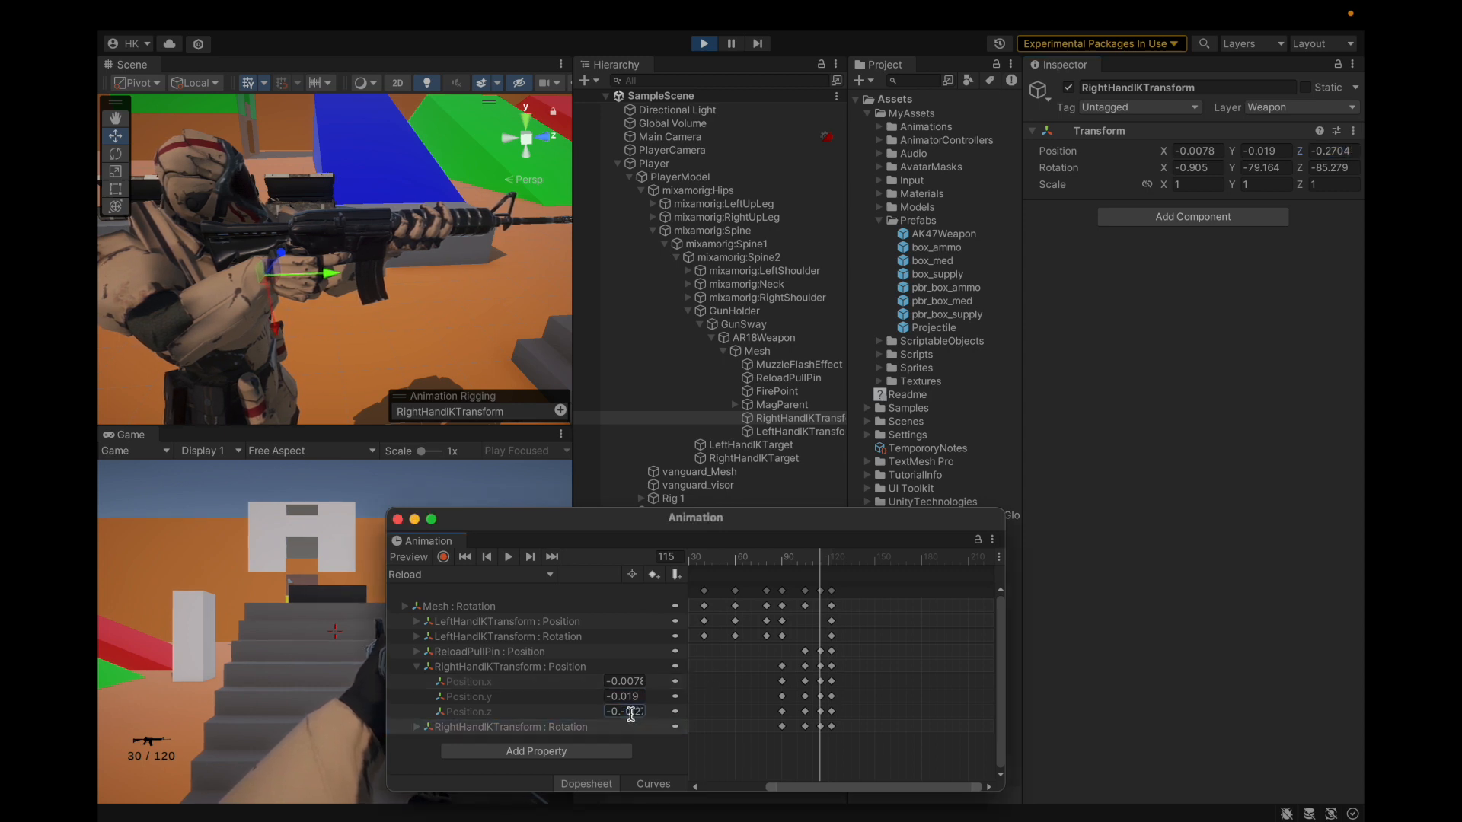
{"action": "key", "text": "Return"}
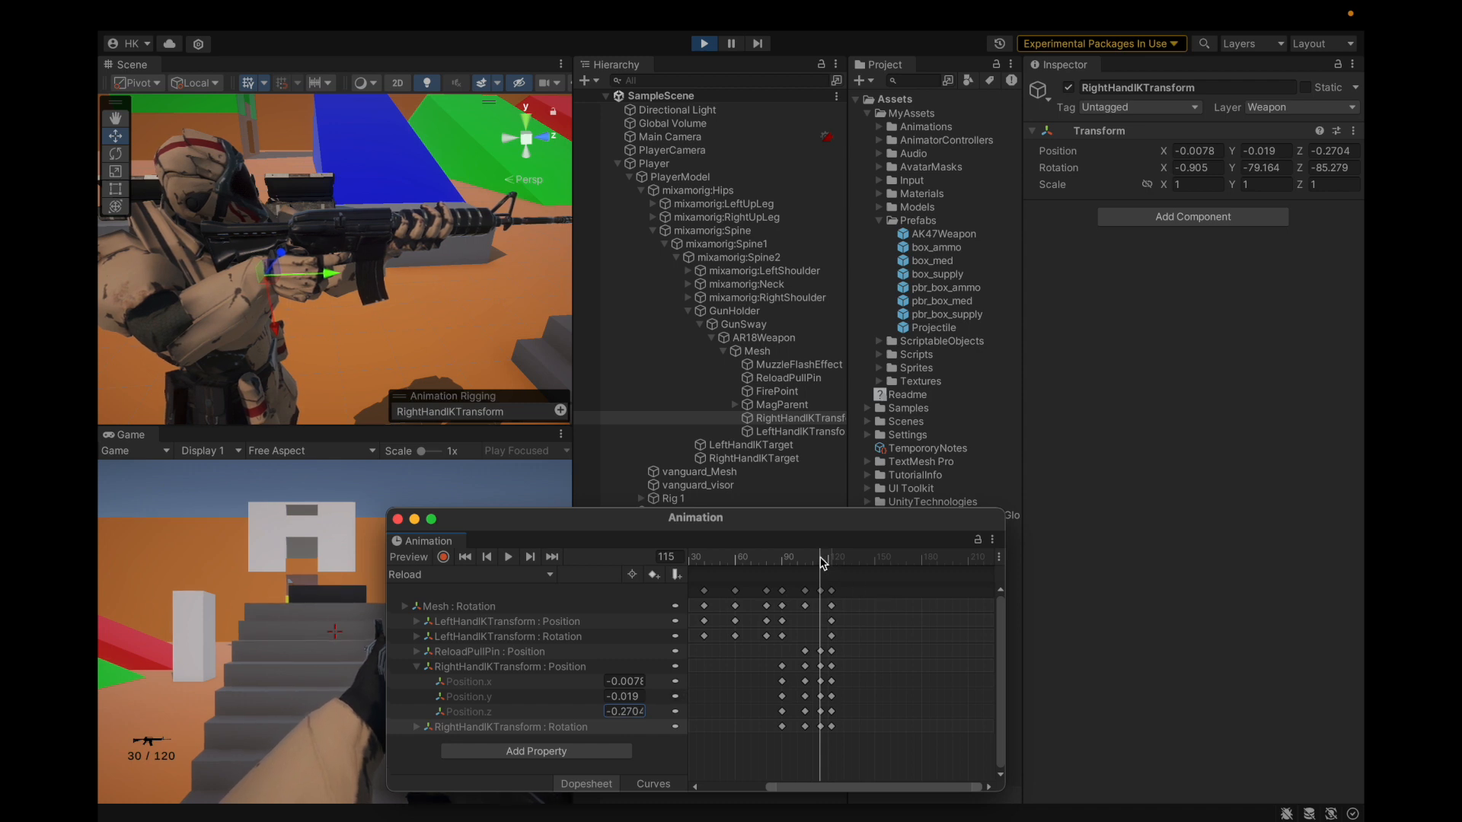
Step: Bring the playhead to frame 123 using the Position.x curve
{"action": "left_click", "coordinate": [645, 785]}
{"action": "scroll", "coordinate": [800, 622], "scroll_direction": "down", "scroll_amount": 5}
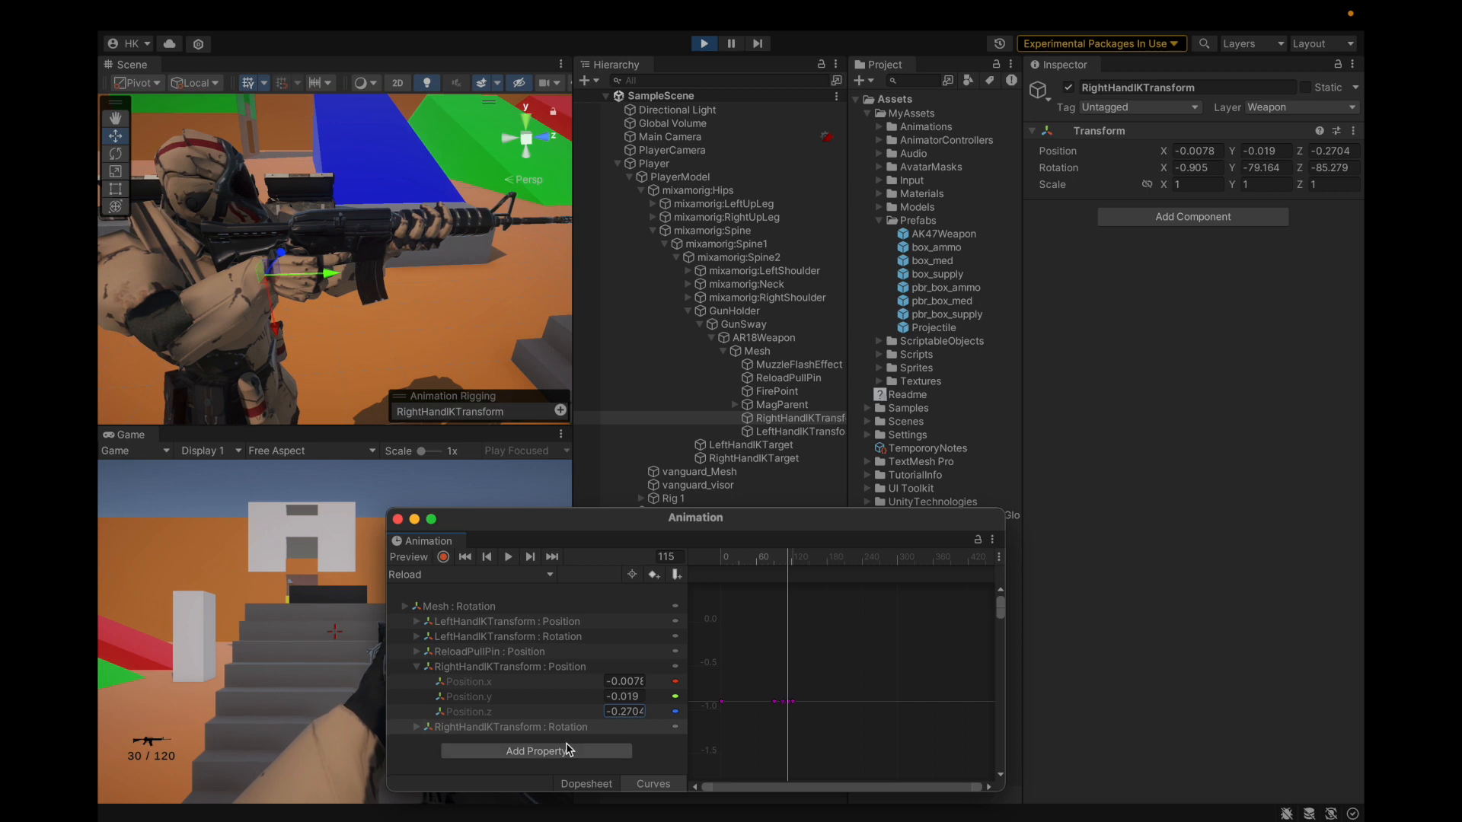
{"action": "left_click", "coordinate": [532, 684]}
{"action": "scroll", "coordinate": [778, 670], "scroll_direction": "up", "scroll_amount": 3}
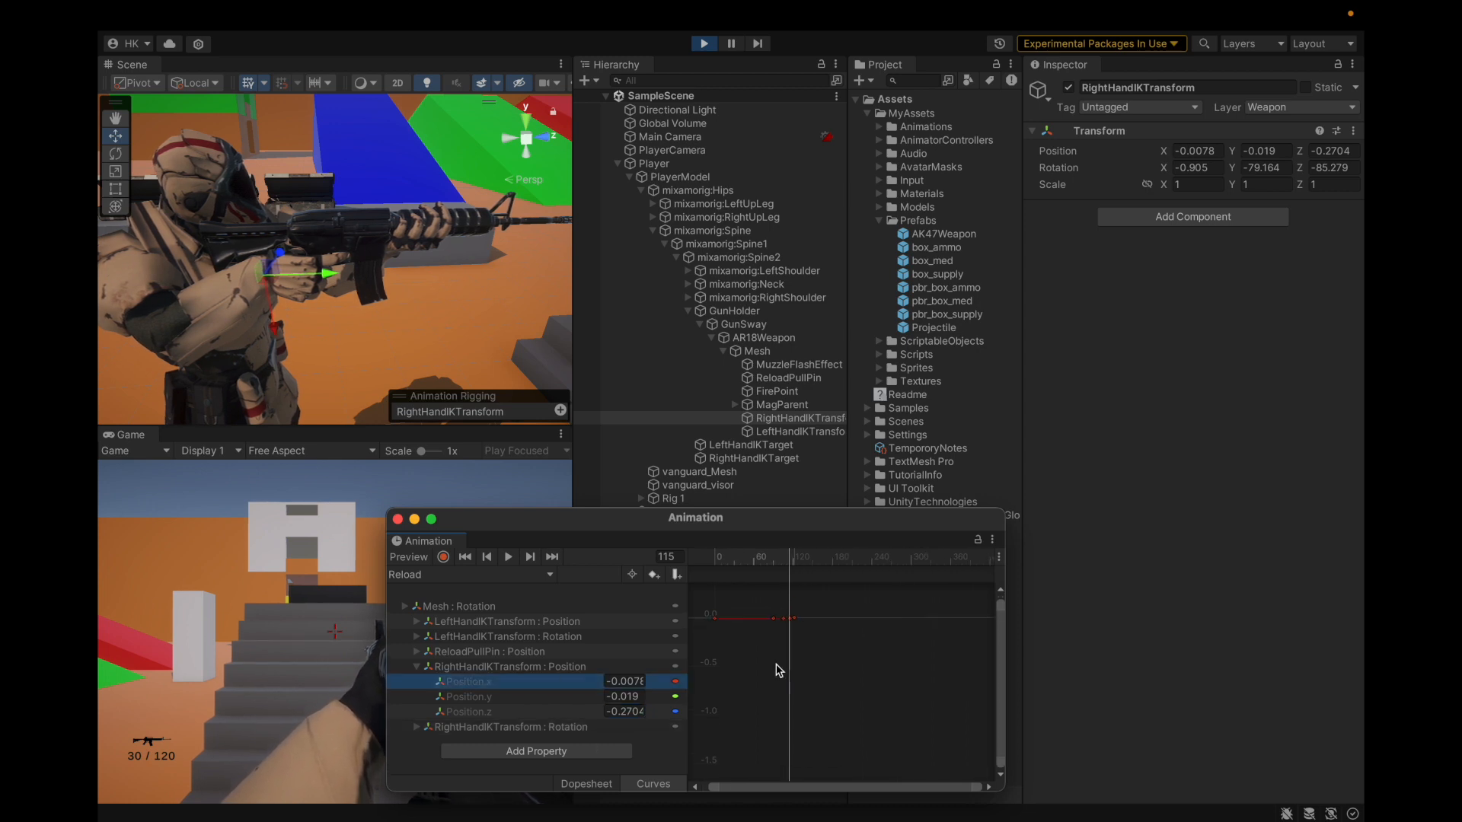
{"action": "left_click_drag", "start_coordinate": [797, 555], "coordinate": [809, 558]}
{"action": "left_click", "coordinate": [806, 569]}
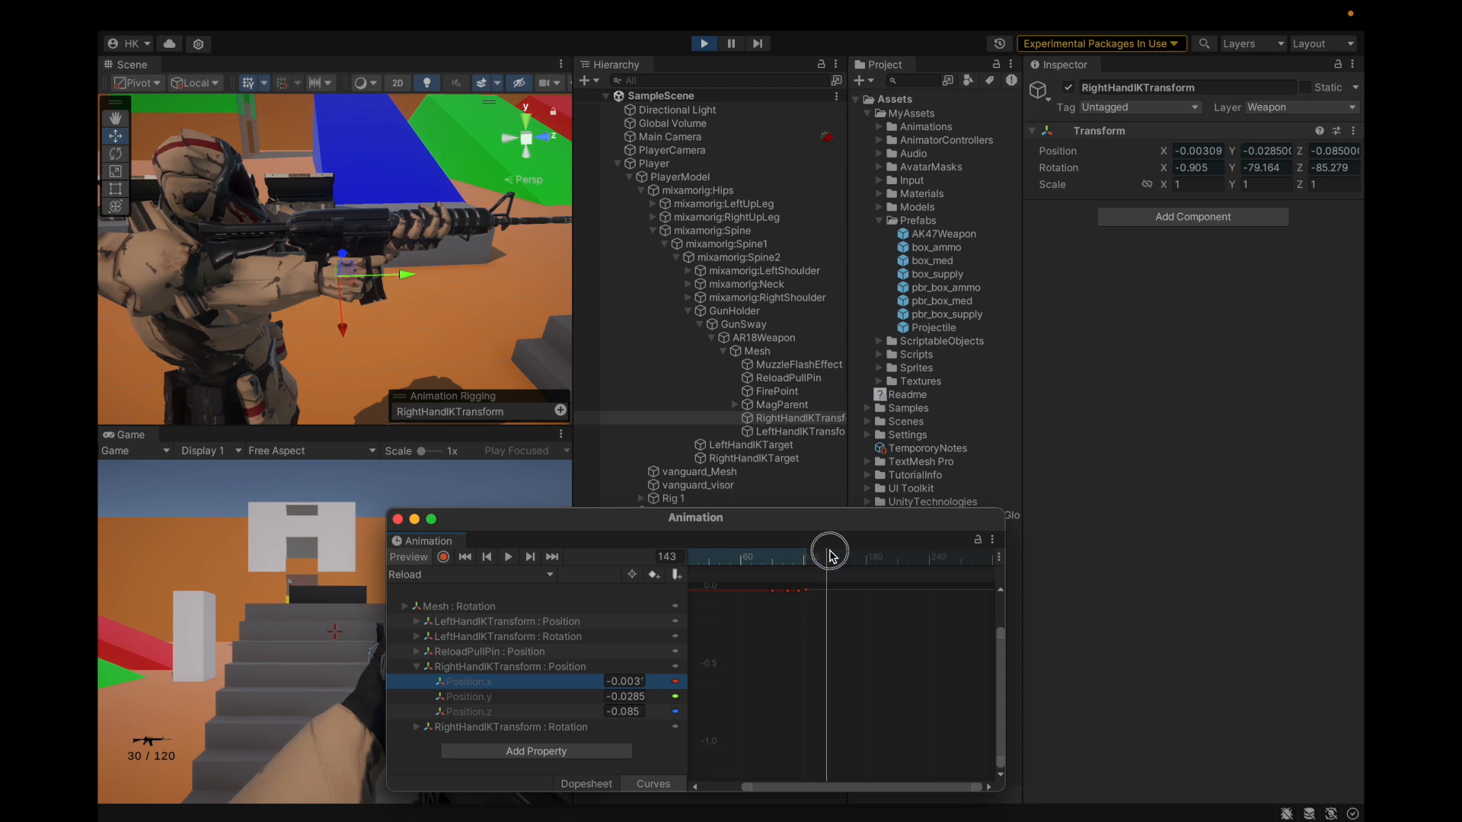
{"action": "left_click", "coordinate": [577, 784]}
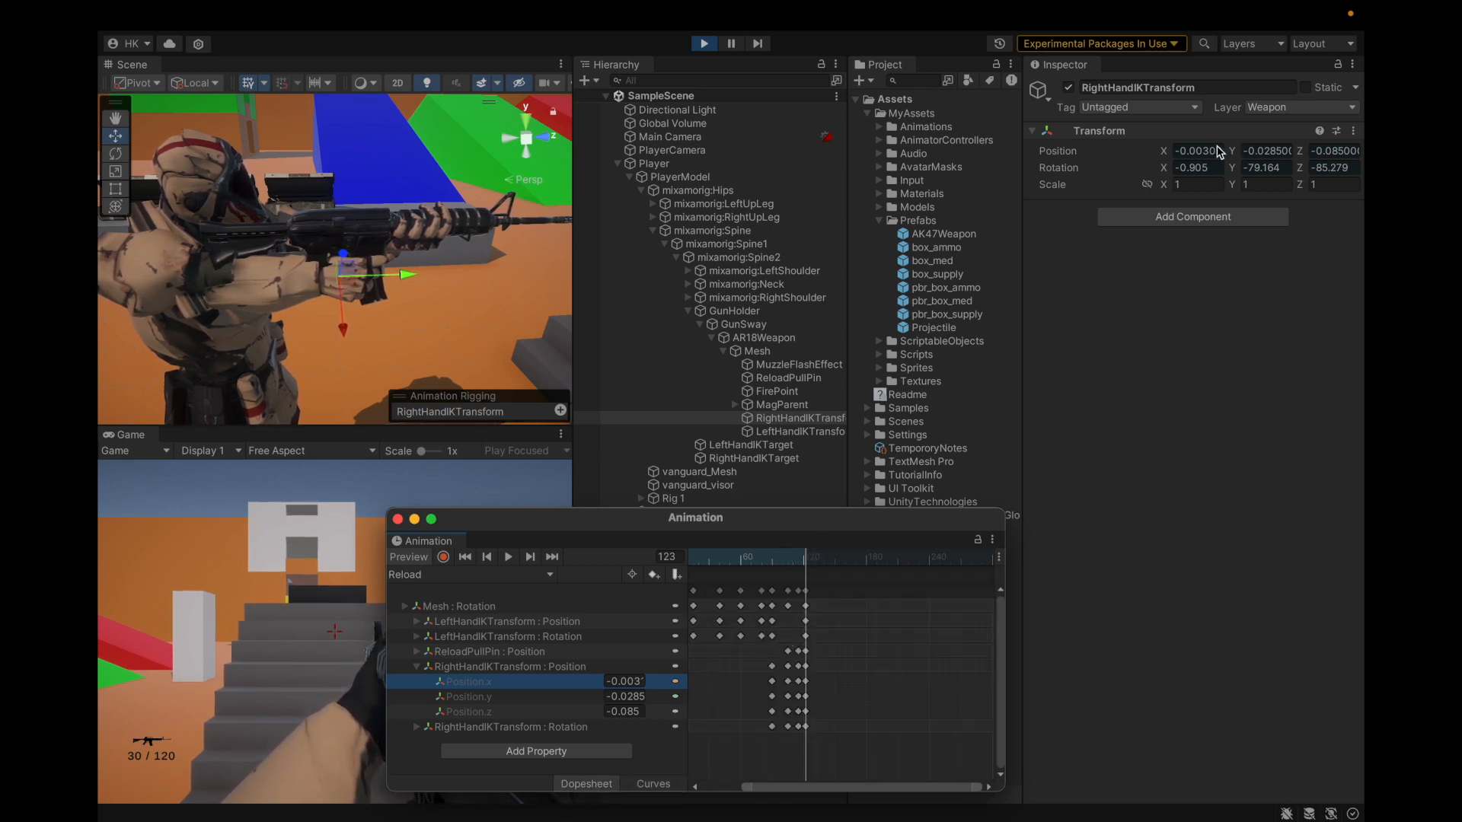
Step: Set the frame-123 right-hand IK key to the rest position -0.0078, -0.019, -0.2704
{"action": "left_click", "coordinate": [419, 557]}
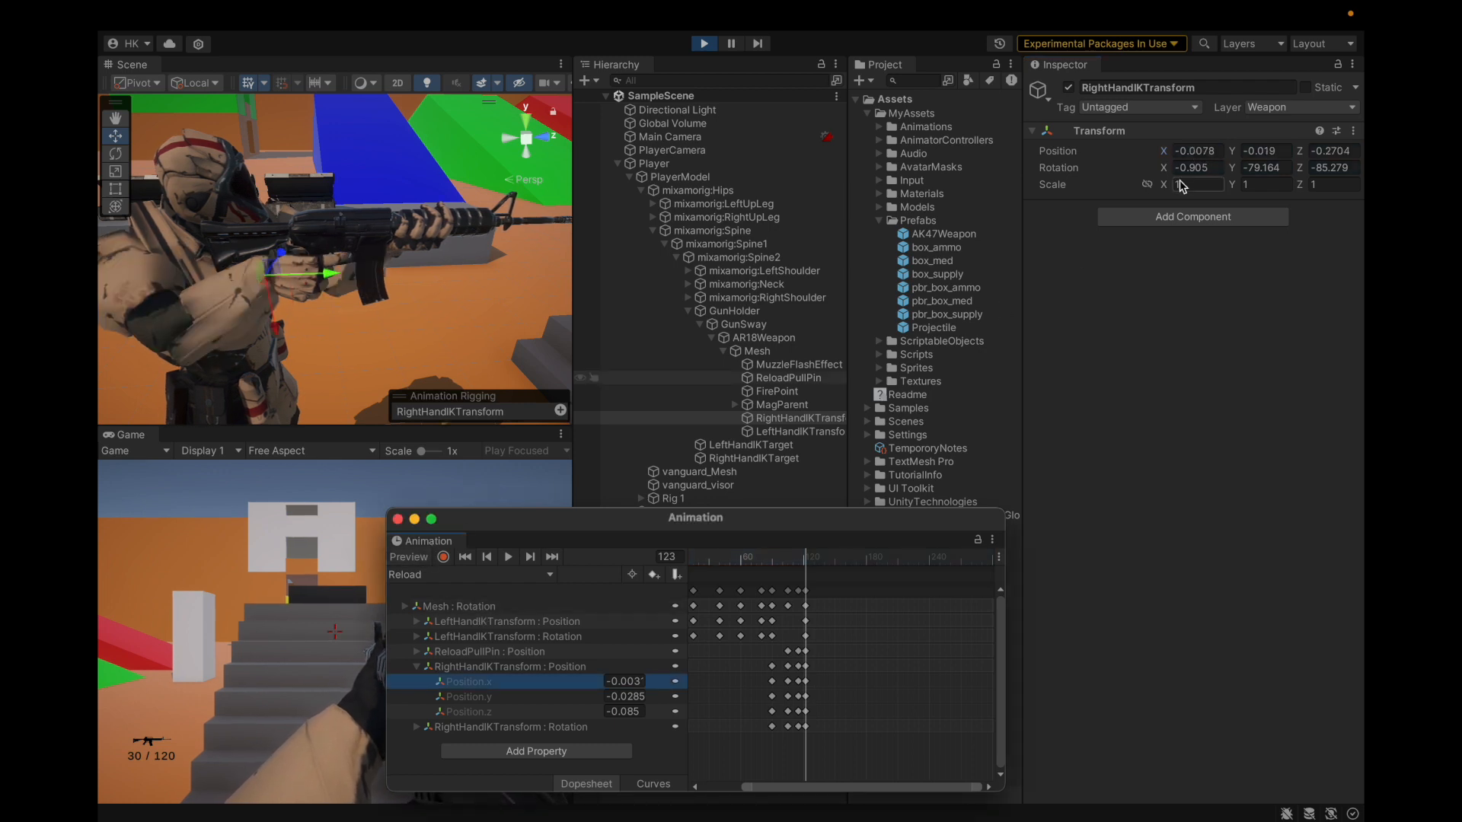
{"action": "left_click", "coordinate": [1195, 151]}
{"action": "key", "text": "ctrl+c"}
{"action": "left_click", "coordinate": [624, 681]}
{"action": "key", "text": "ctrl+v"}
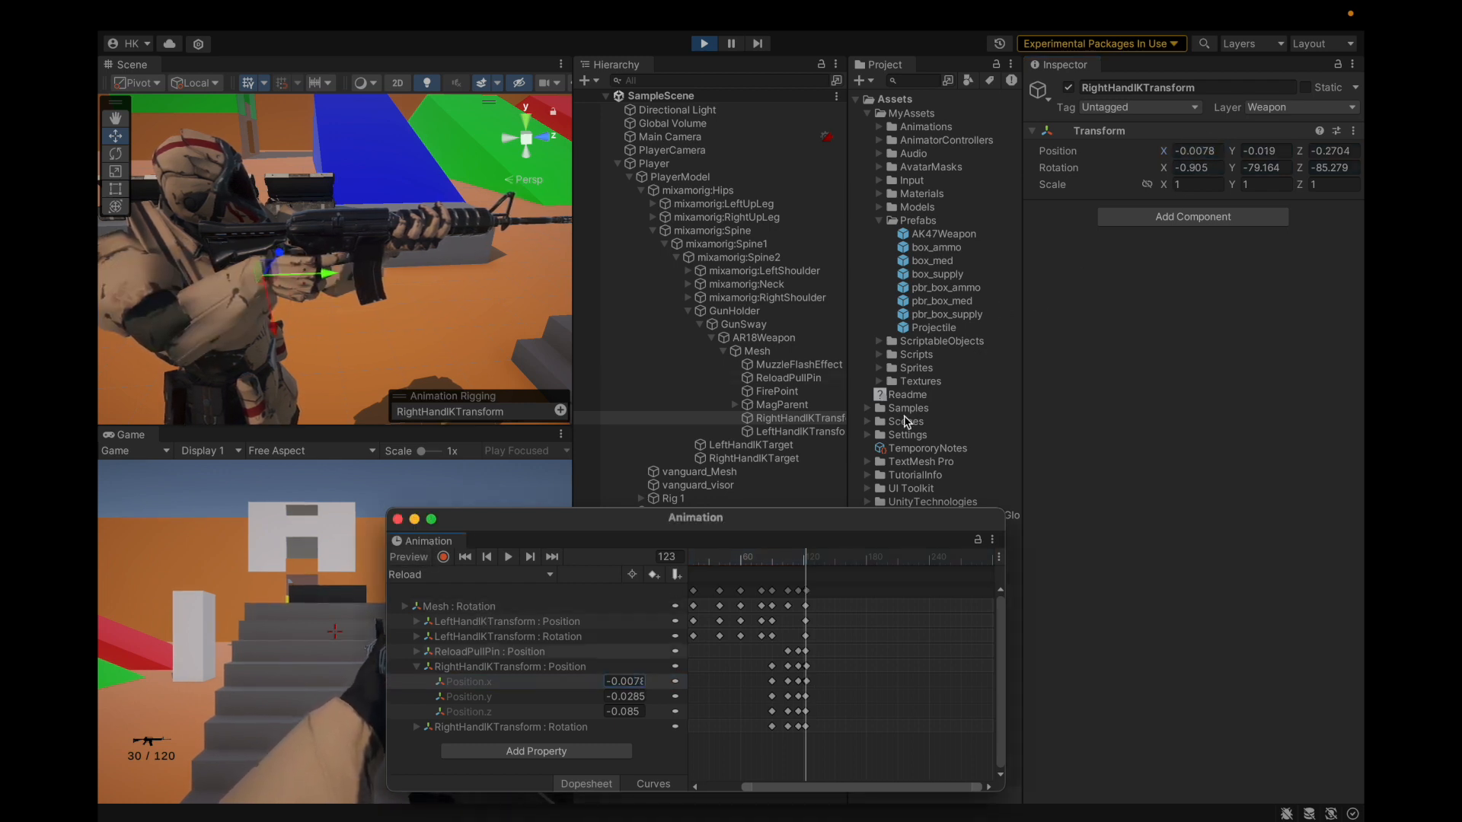
{"action": "left_click", "coordinate": [636, 696]}
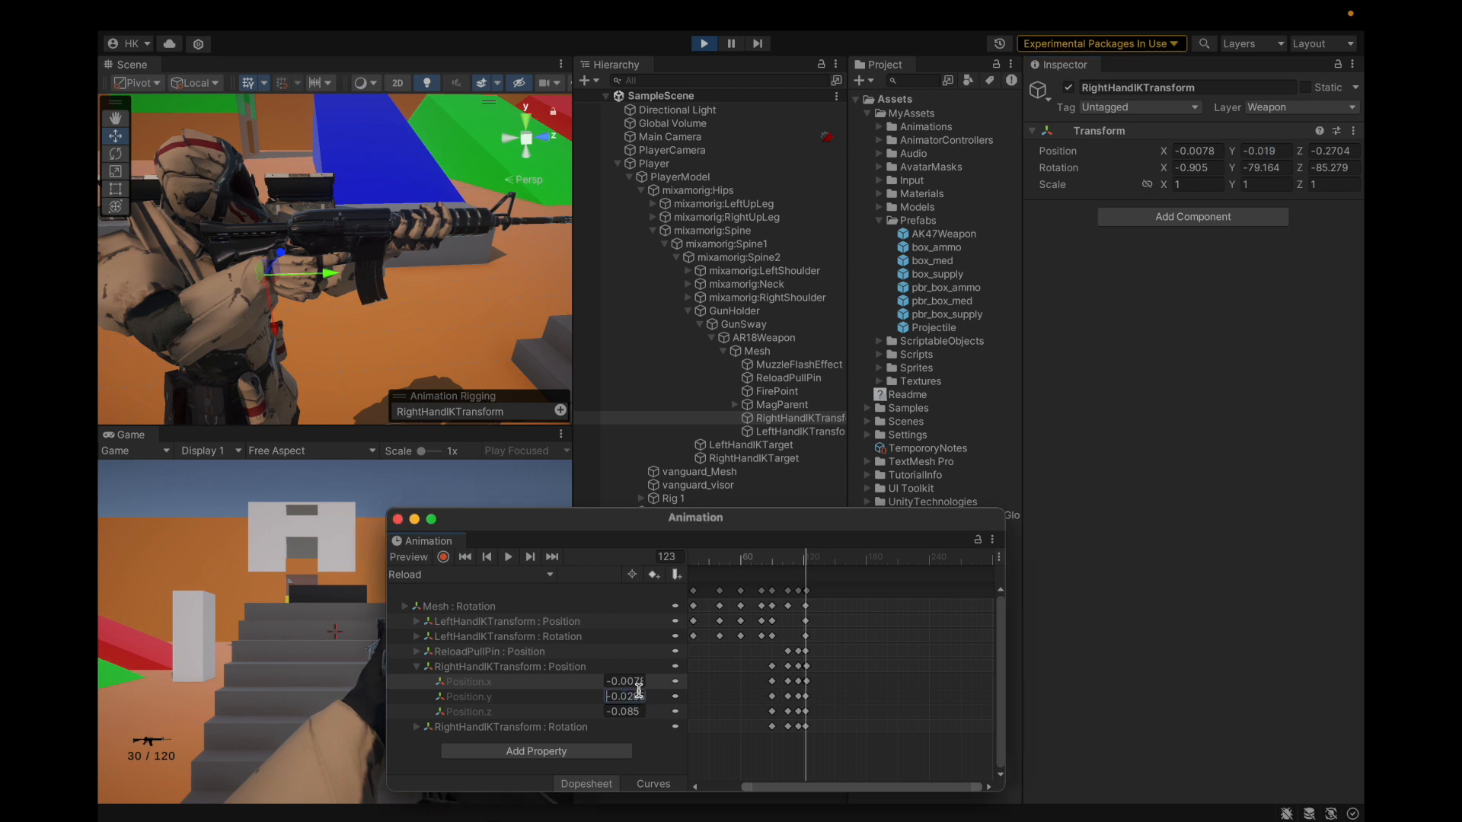
{"action": "left_click", "coordinate": [1340, 151]}
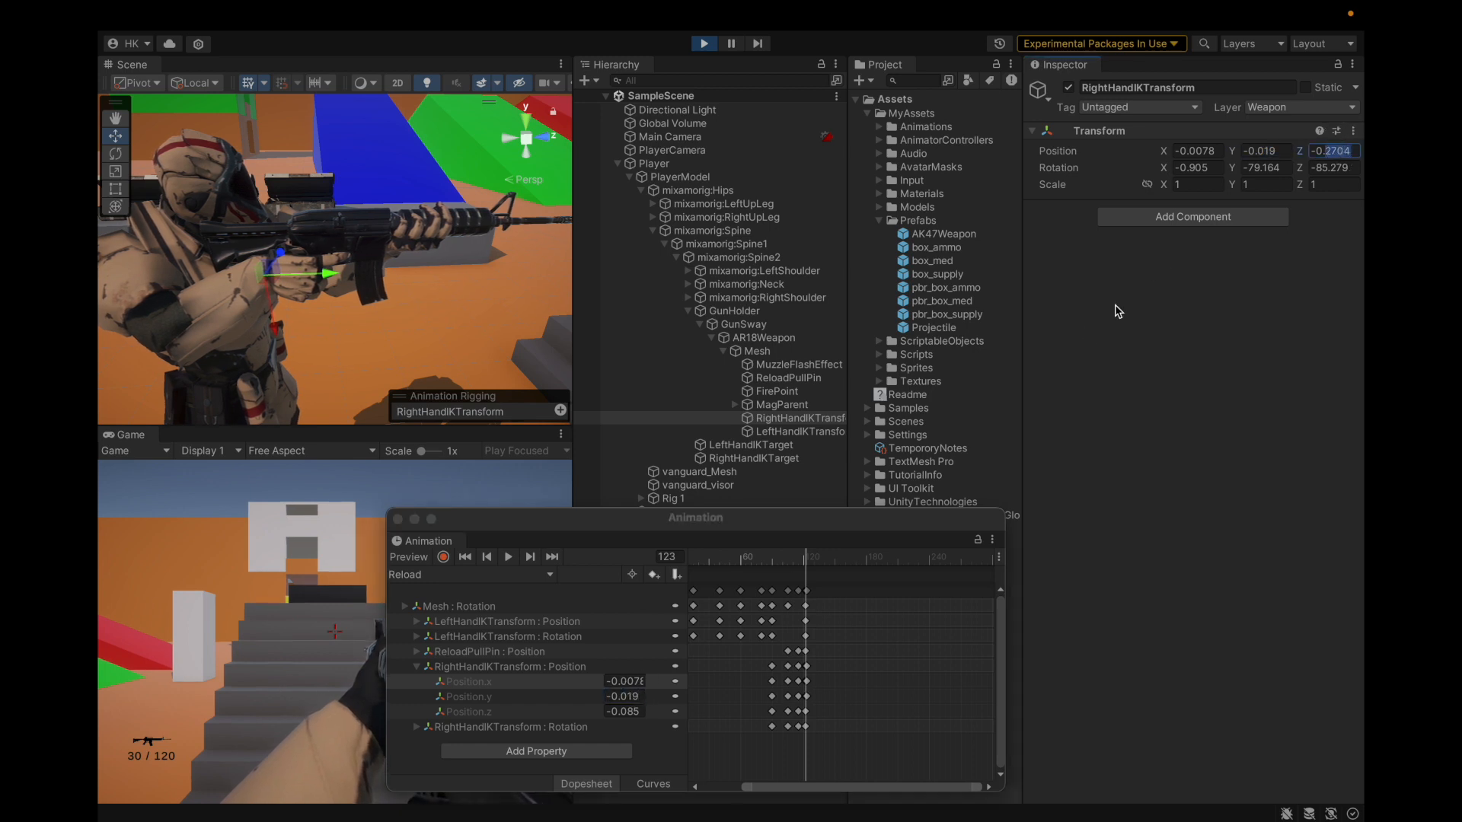
{"action": "double_click", "coordinate": [1328, 151]}
{"action": "left_click", "coordinate": [1328, 181]}
{"action": "left_click", "coordinate": [624, 711]}
{"action": "key", "text": "ctrl+v"}
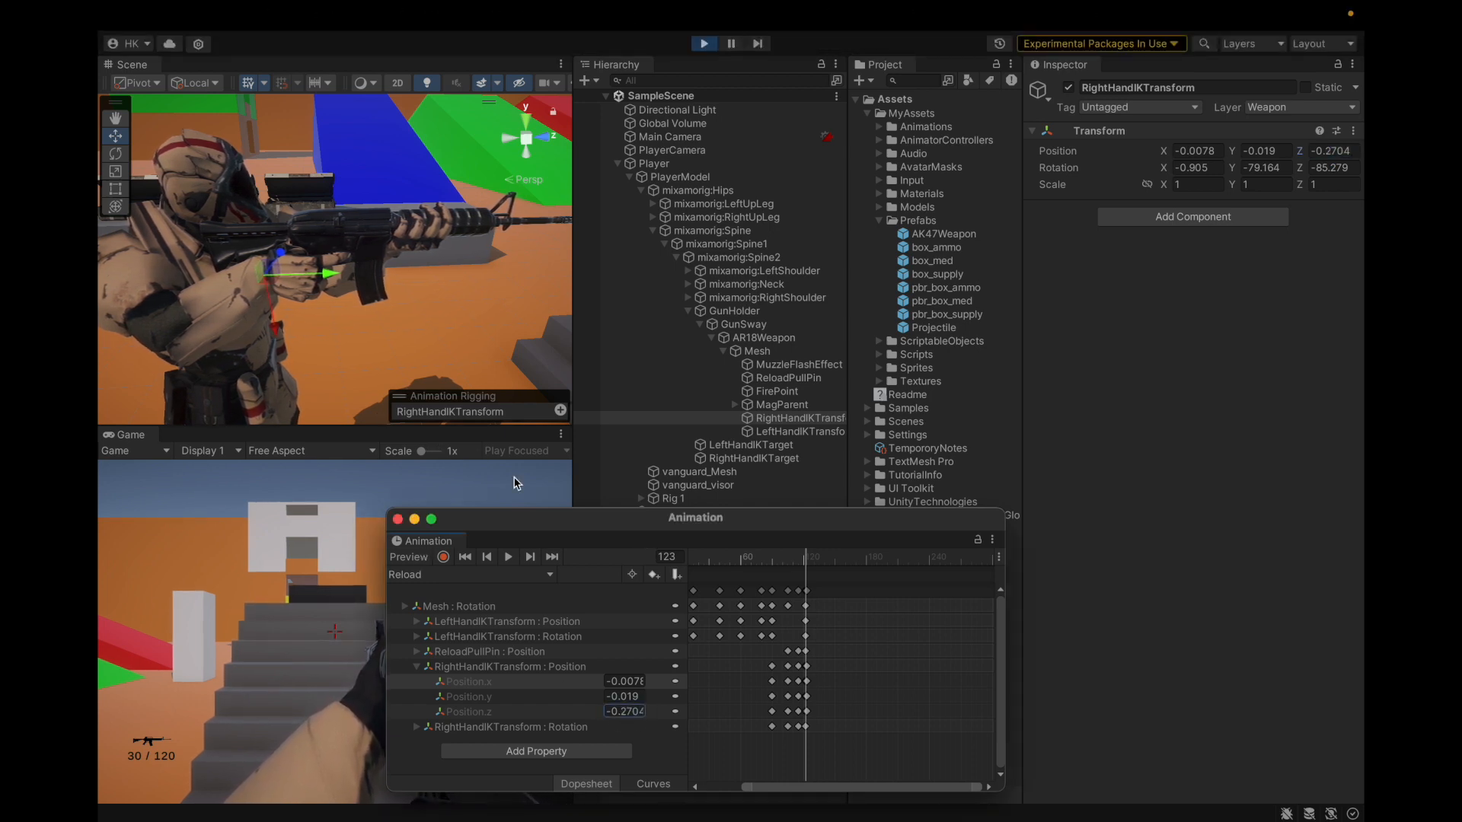
Step: Zoom the dopesheet in on frames 100–125 and select the frame-123 keys
{"action": "scroll", "coordinate": [364, 305], "scroll_direction": "up", "scroll_amount": 3}
{"action": "scroll", "coordinate": [364, 305], "scroll_direction": "down", "scroll_amount": 5}
{"action": "scroll", "coordinate": [364, 305], "scroll_direction": "up", "scroll_amount": 2}
{"action": "scroll", "coordinate": [364, 309], "scroll_direction": "up", "scroll_amount": 1}
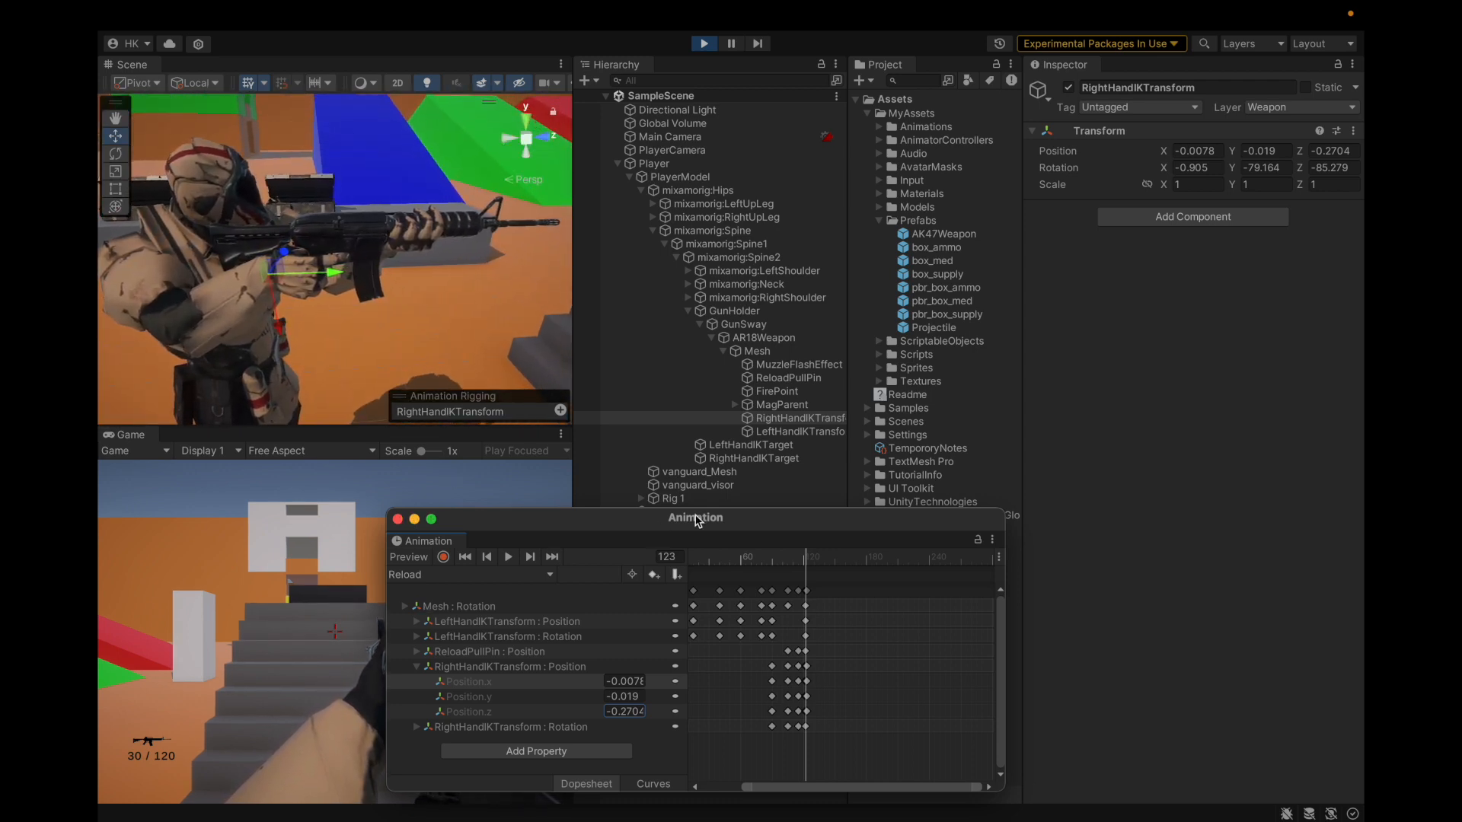
{"action": "scroll", "coordinate": [795, 664], "scroll_direction": "up", "scroll_amount": 10}
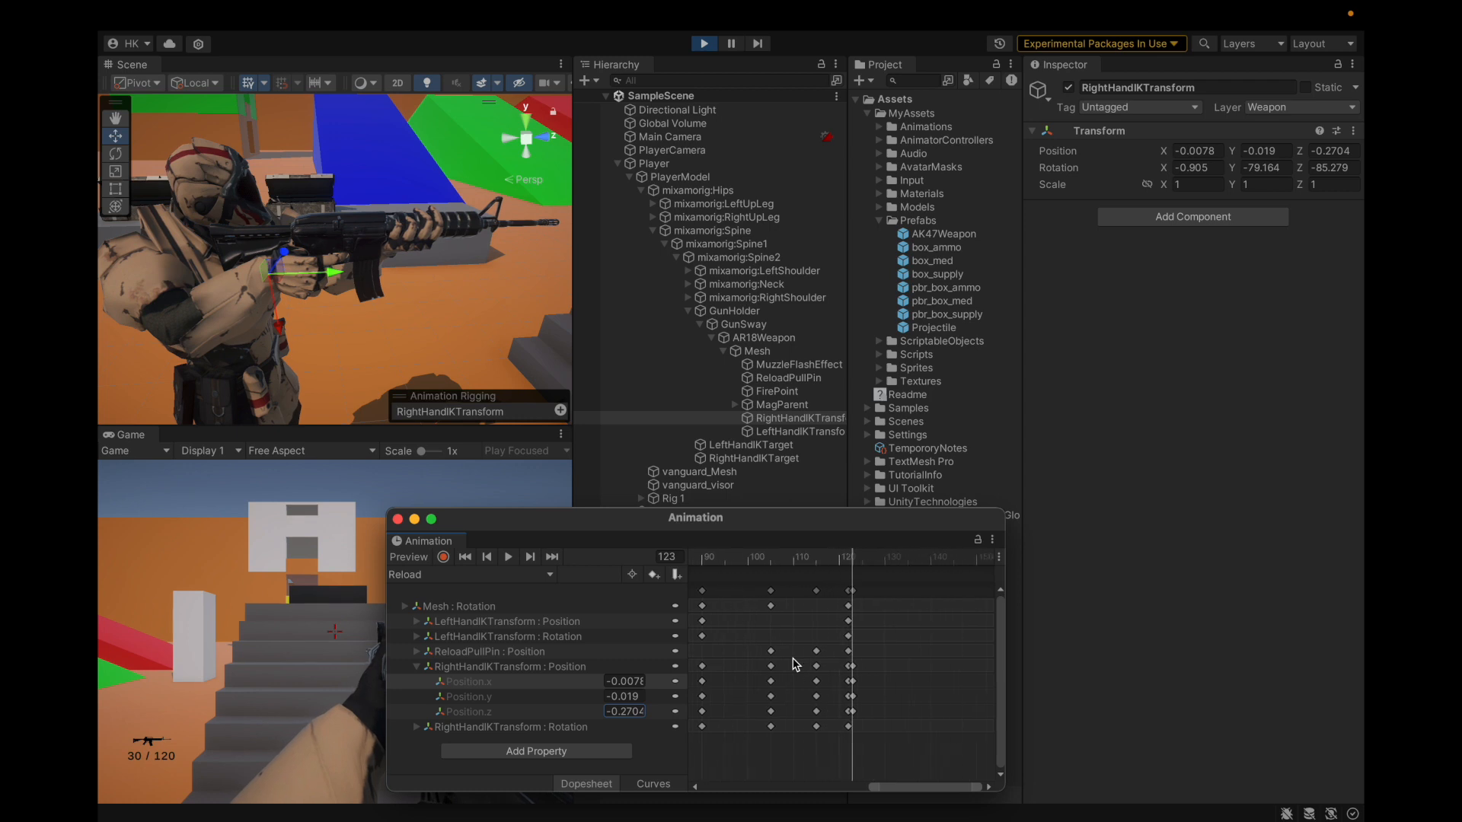
{"action": "scroll", "coordinate": [795, 663], "scroll_direction": "up", "scroll_amount": 3}
{"action": "left_click", "coordinate": [942, 591]}
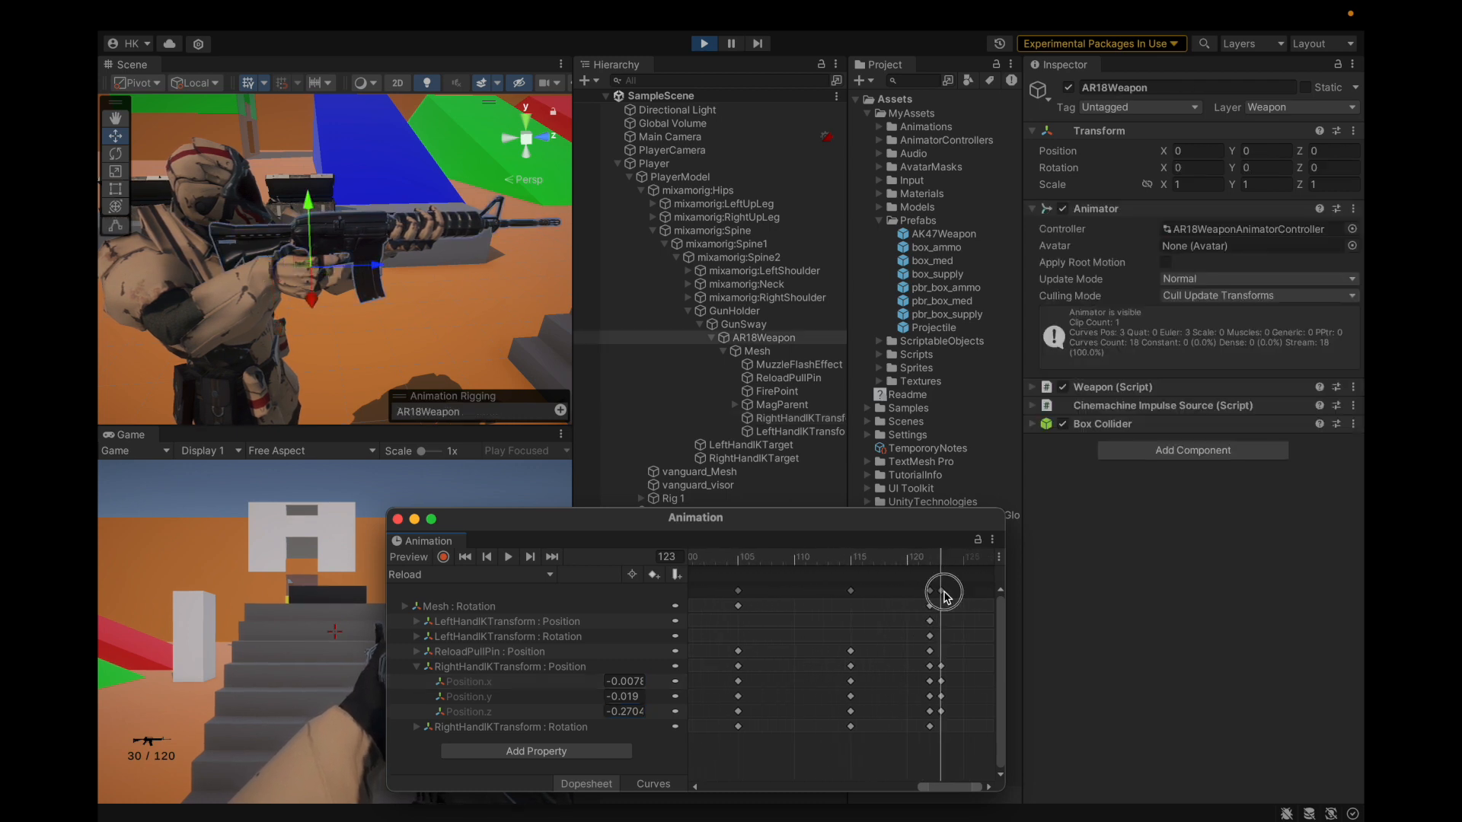
Step: Delete the stray frame-123 keys and scrub back to the clip's new last frame
{"action": "right_click", "coordinate": [943, 591]}
{"action": "left_click", "coordinate": [952, 619]}
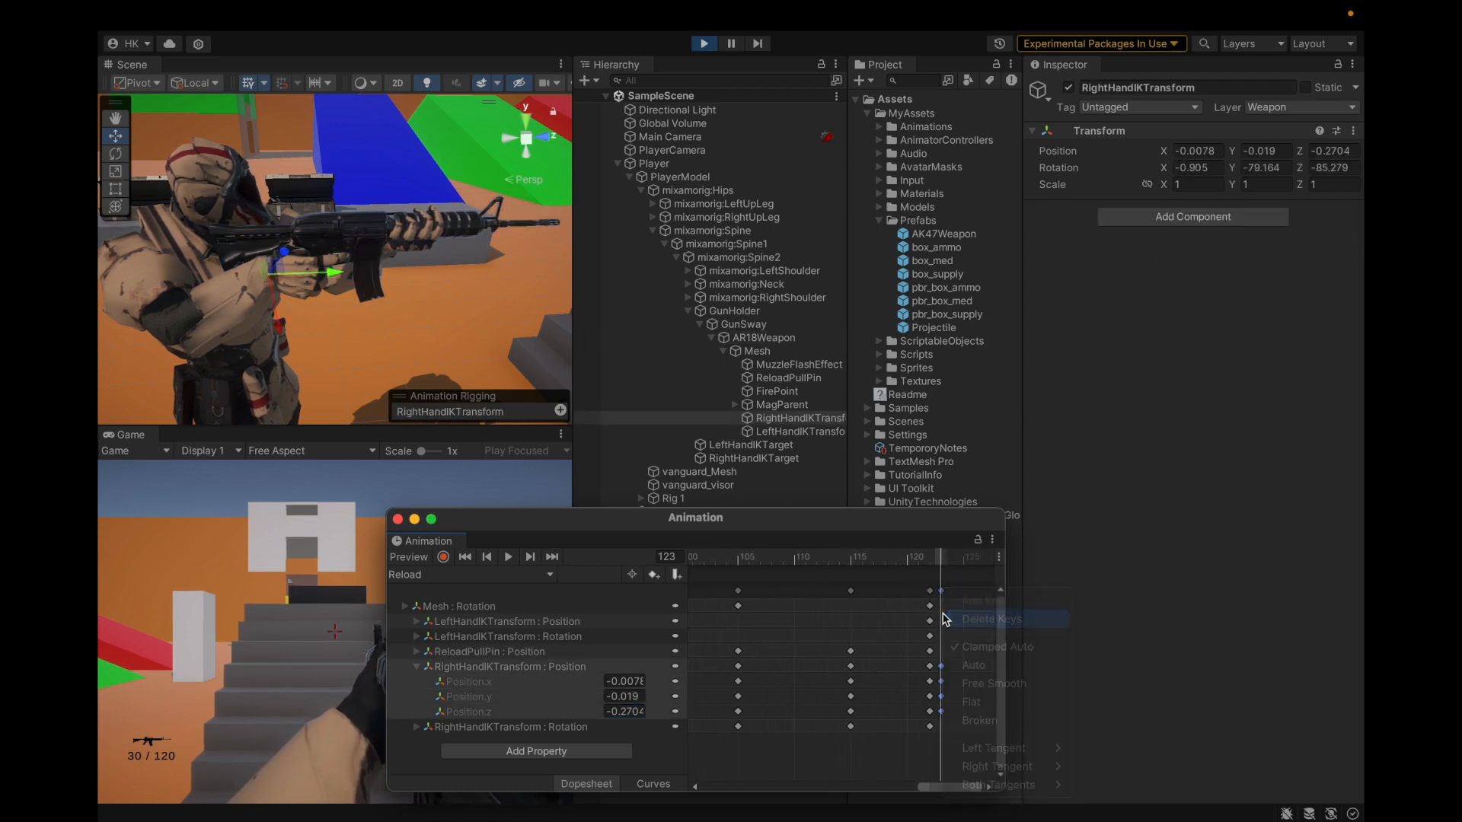
{"action": "mouse_move", "coordinate": [944, 565]}
{"action": "left_mouse_down"}
{"action": "mouse_move", "coordinate": [920, 564]}
{"action": "mouse_move", "coordinate": [934, 568]}
{"action": "left_mouse_up"}
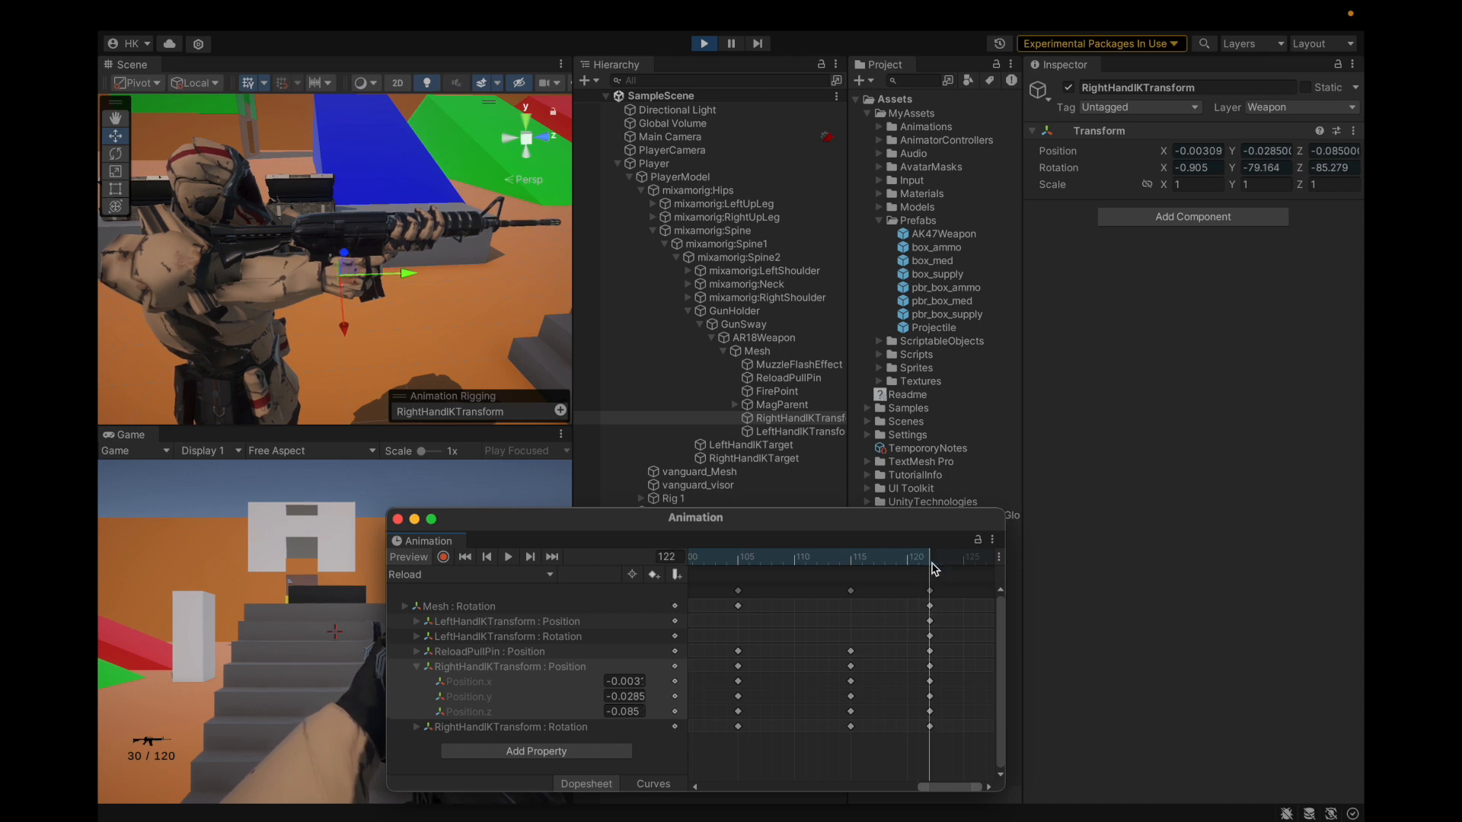
Step: Set the frame-122 right-hand IK position key to -0.0078, -0.019, -0.2704
{"action": "left_click", "coordinate": [401, 560]}
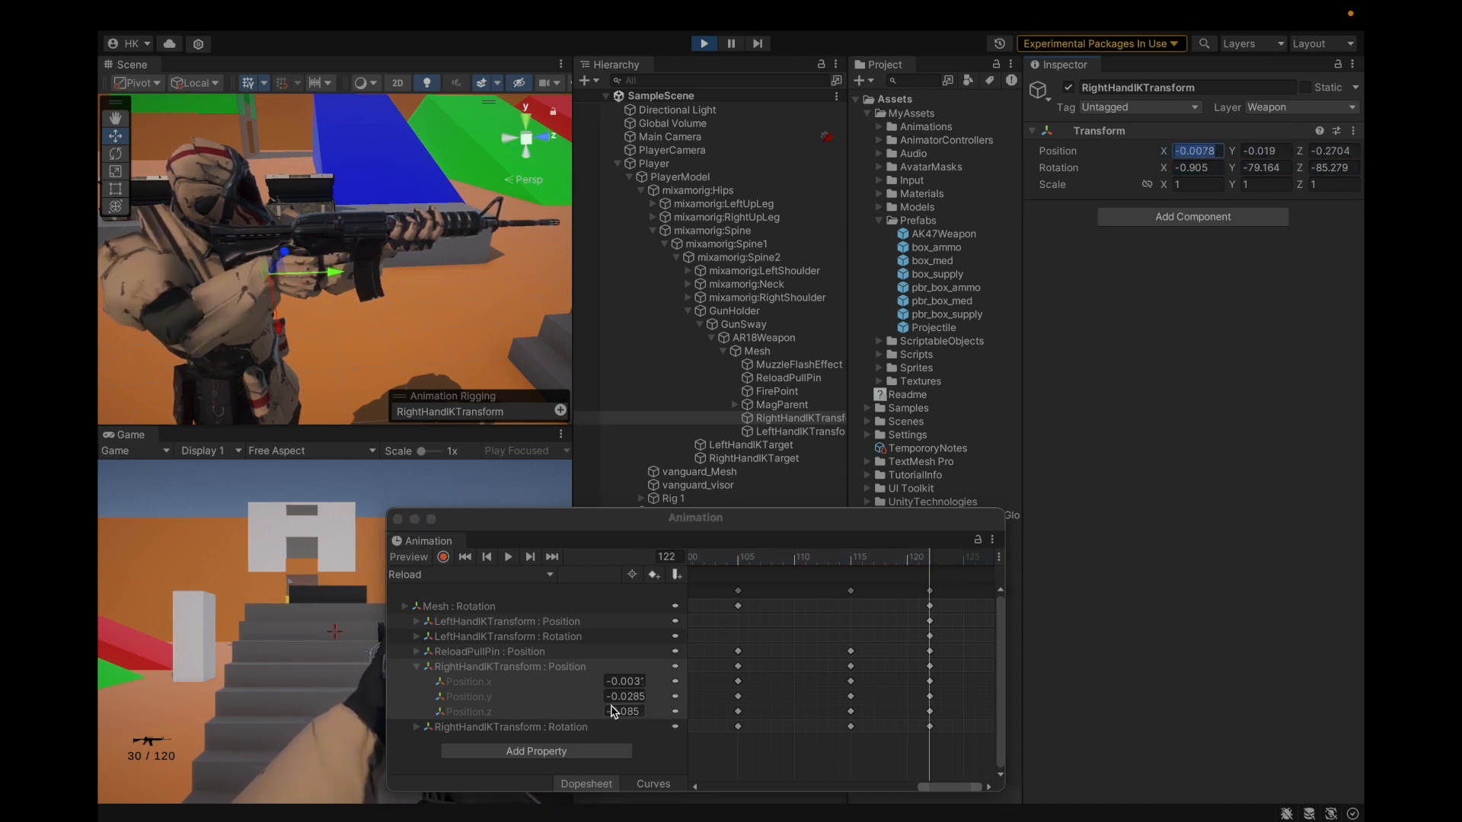
{"action": "left_click", "coordinate": [624, 682]}
{"action": "left_click", "coordinate": [799, 418]}
{"action": "left_click", "coordinate": [1266, 150]}
{"action": "left_click", "coordinate": [628, 696]}
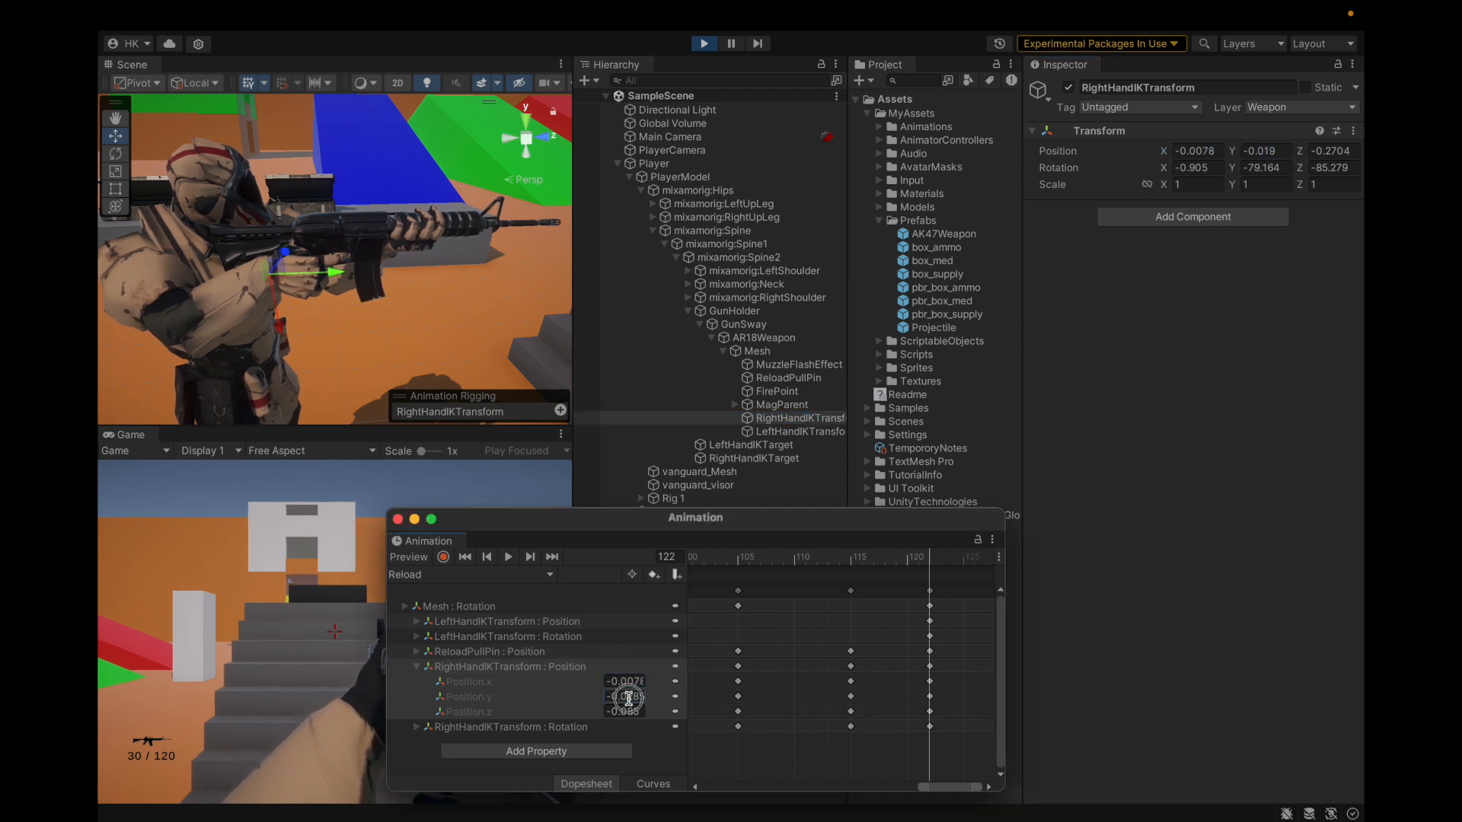
{"action": "left_click", "coordinate": [1329, 152]}
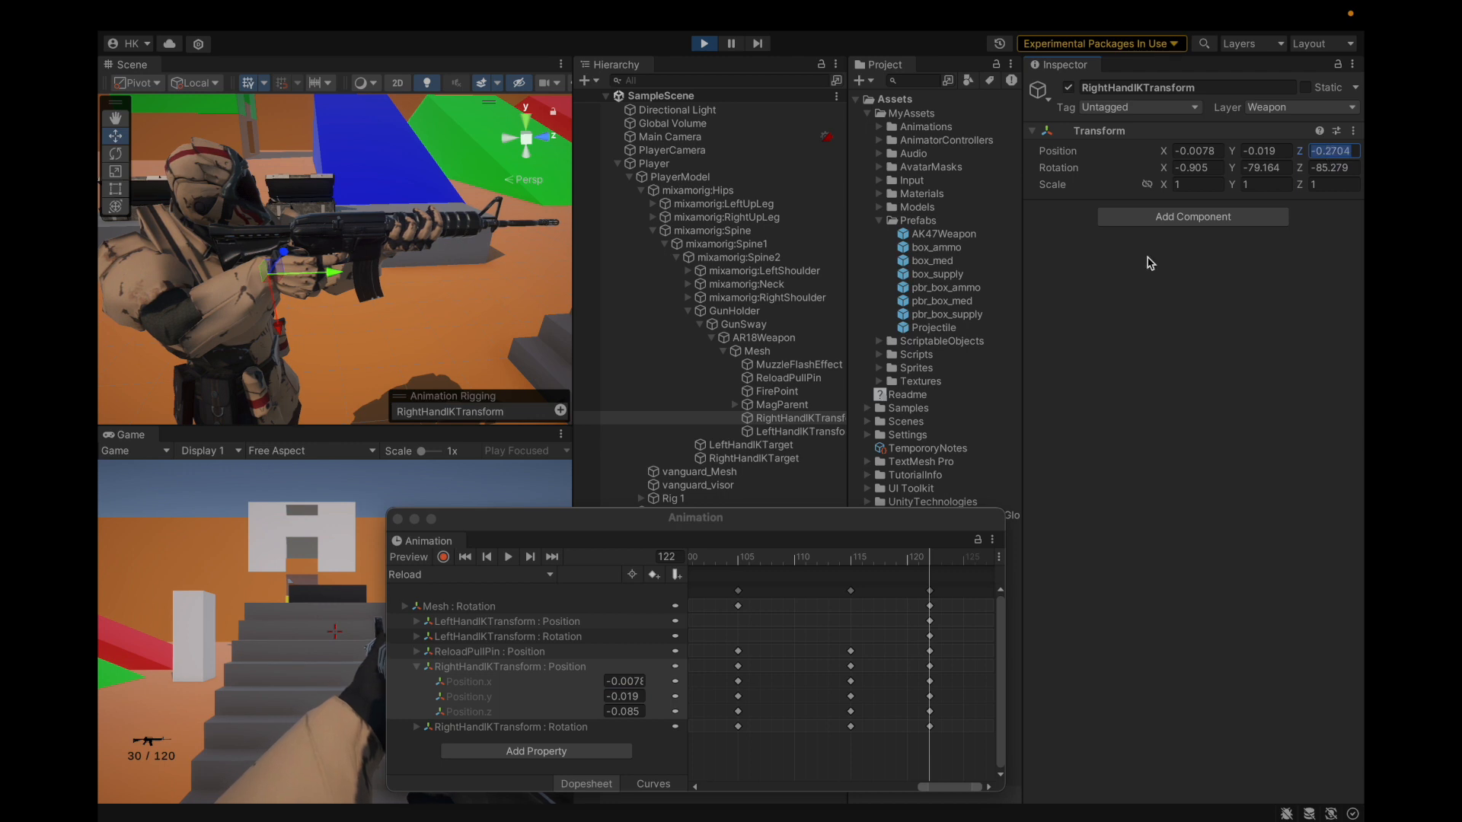
{"action": "left_click", "coordinate": [610, 712]}
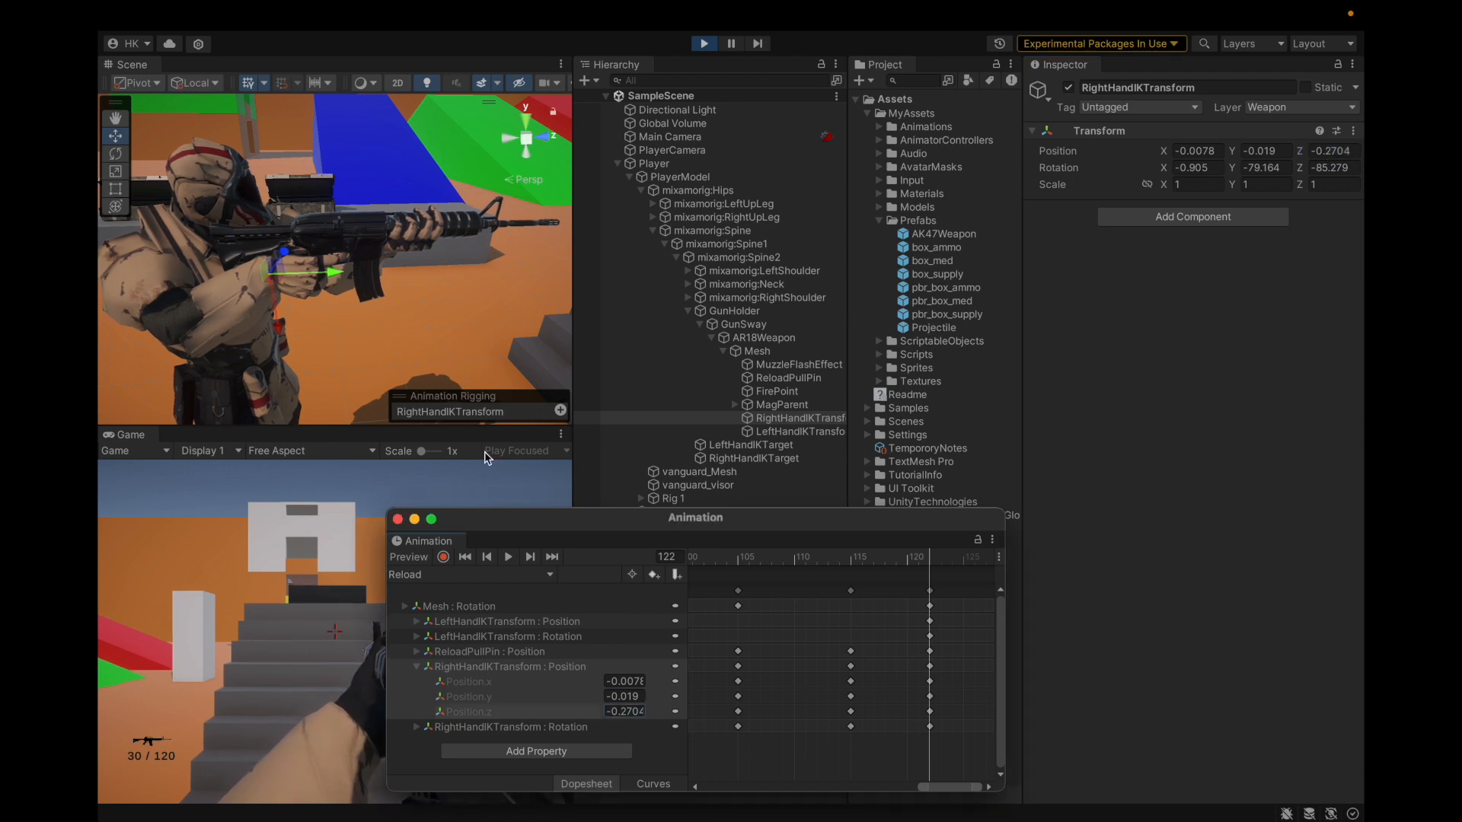
Step: Zoom out the dopesheet, play the Reload clip from frame 0, and park at frame 15
{"action": "scroll", "coordinate": [268, 282], "scroll_direction": "down", "scroll_amount": 5}
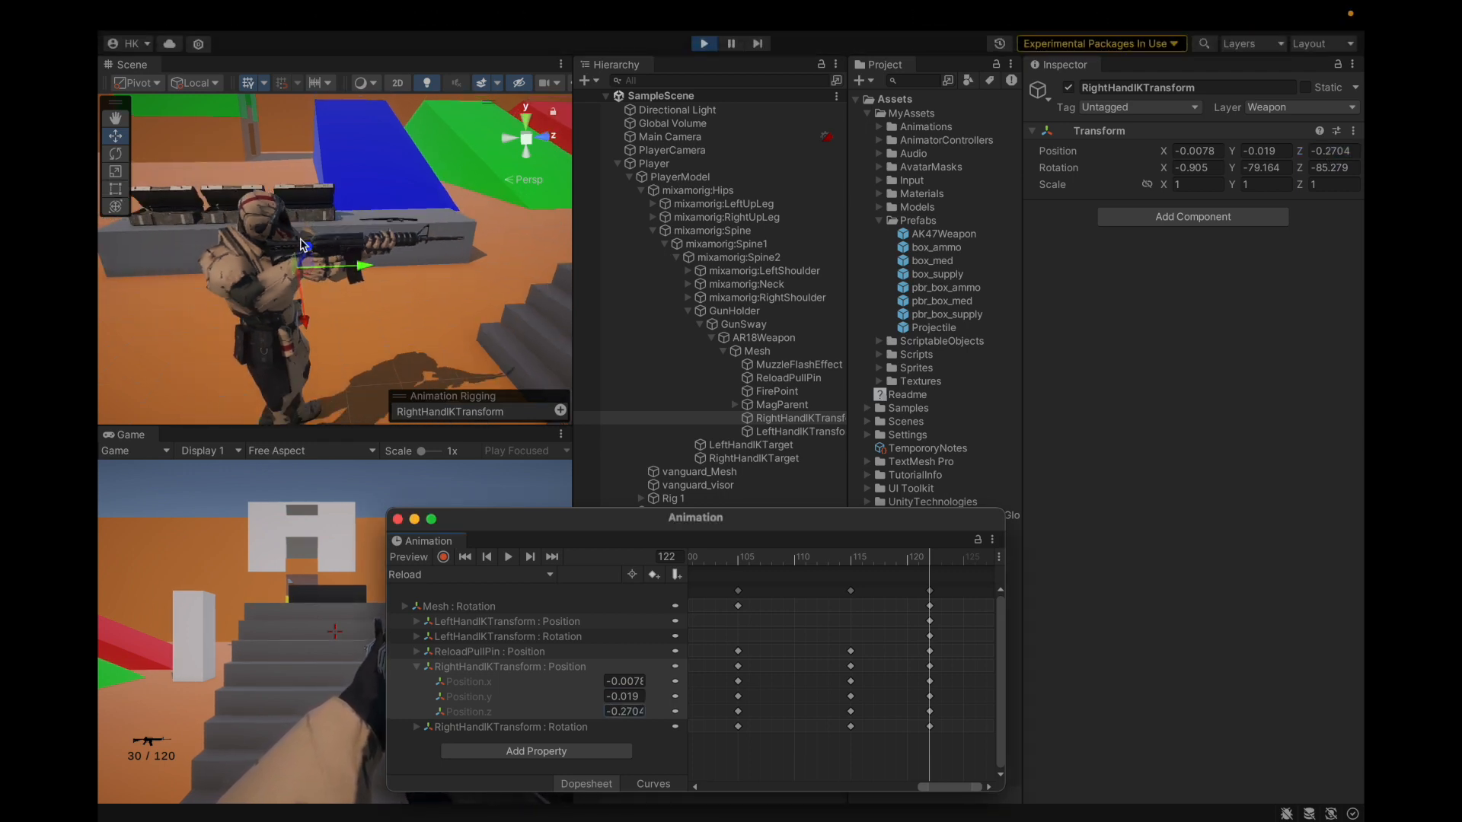
{"action": "scroll", "coordinate": [301, 244], "scroll_direction": "up", "scroll_amount": 8}
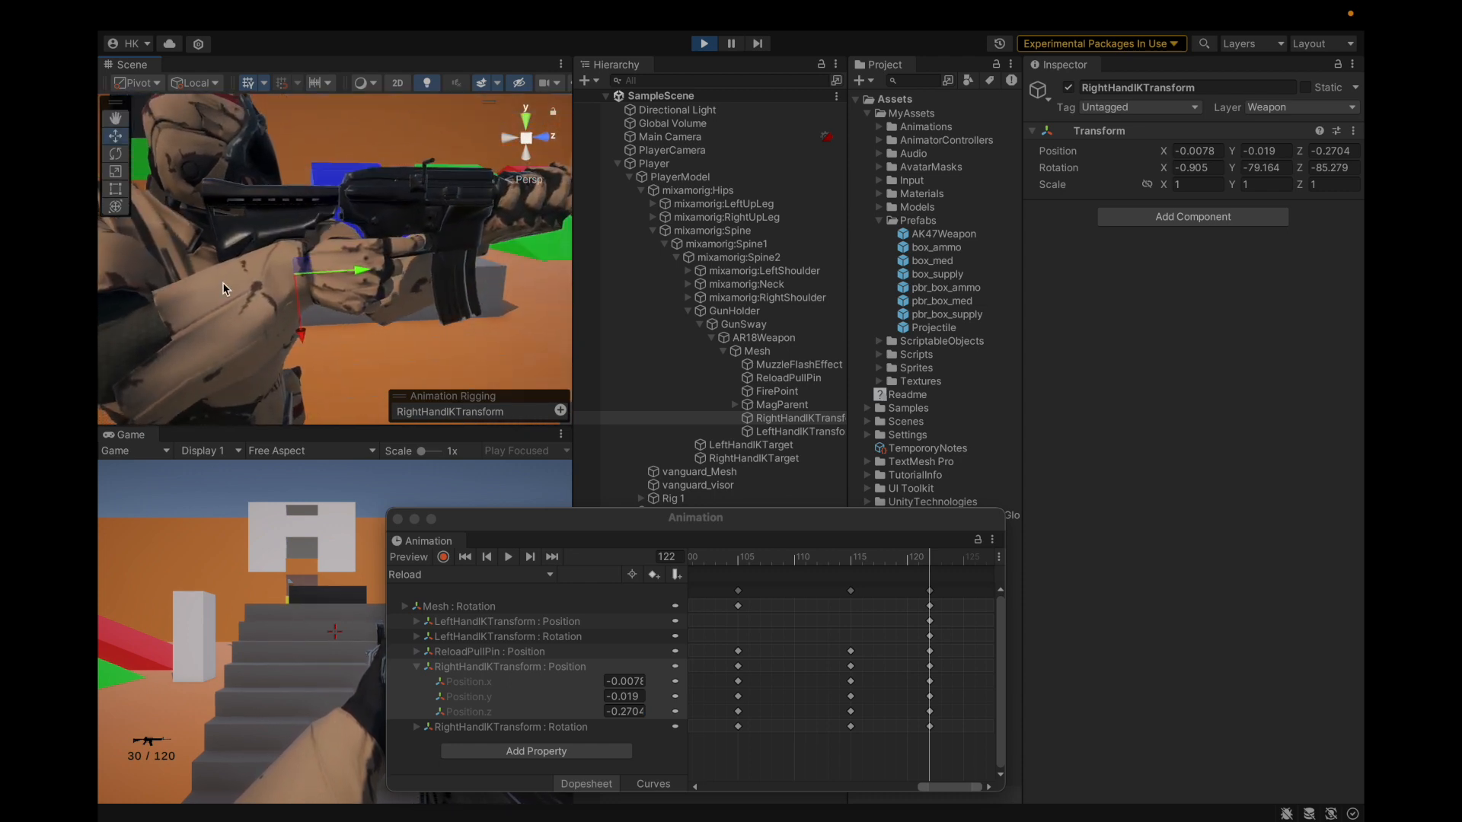
{"action": "scroll", "coordinate": [223, 288], "scroll_direction": "down", "scroll_amount": 6}
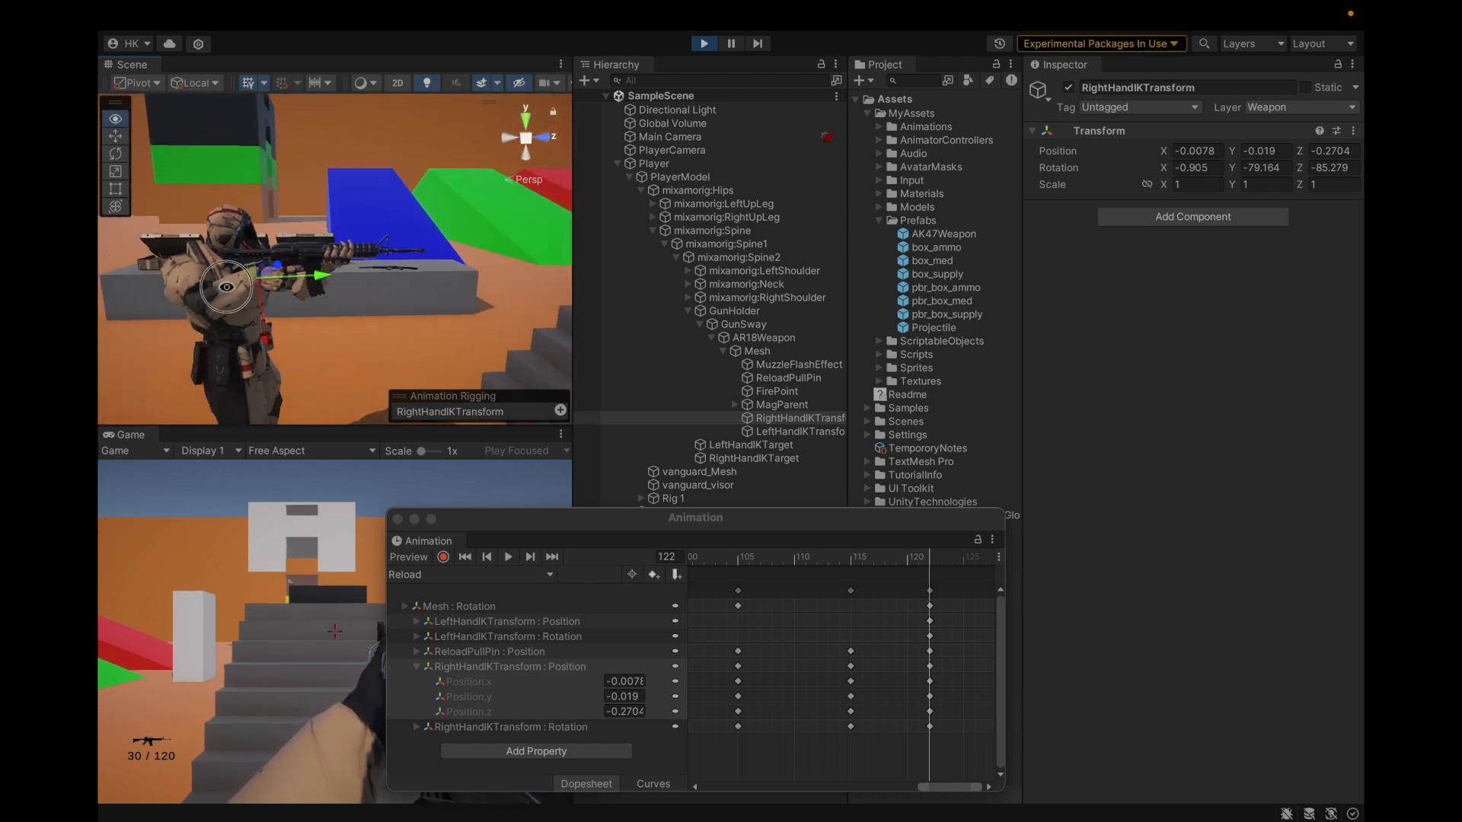
{"action": "left_click_drag", "start_coordinate": [226, 292], "coordinate": [205, 292], "text": "alt"}
{"action": "scroll", "coordinate": [868, 728], "scroll_direction": "down", "scroll_amount": 10}
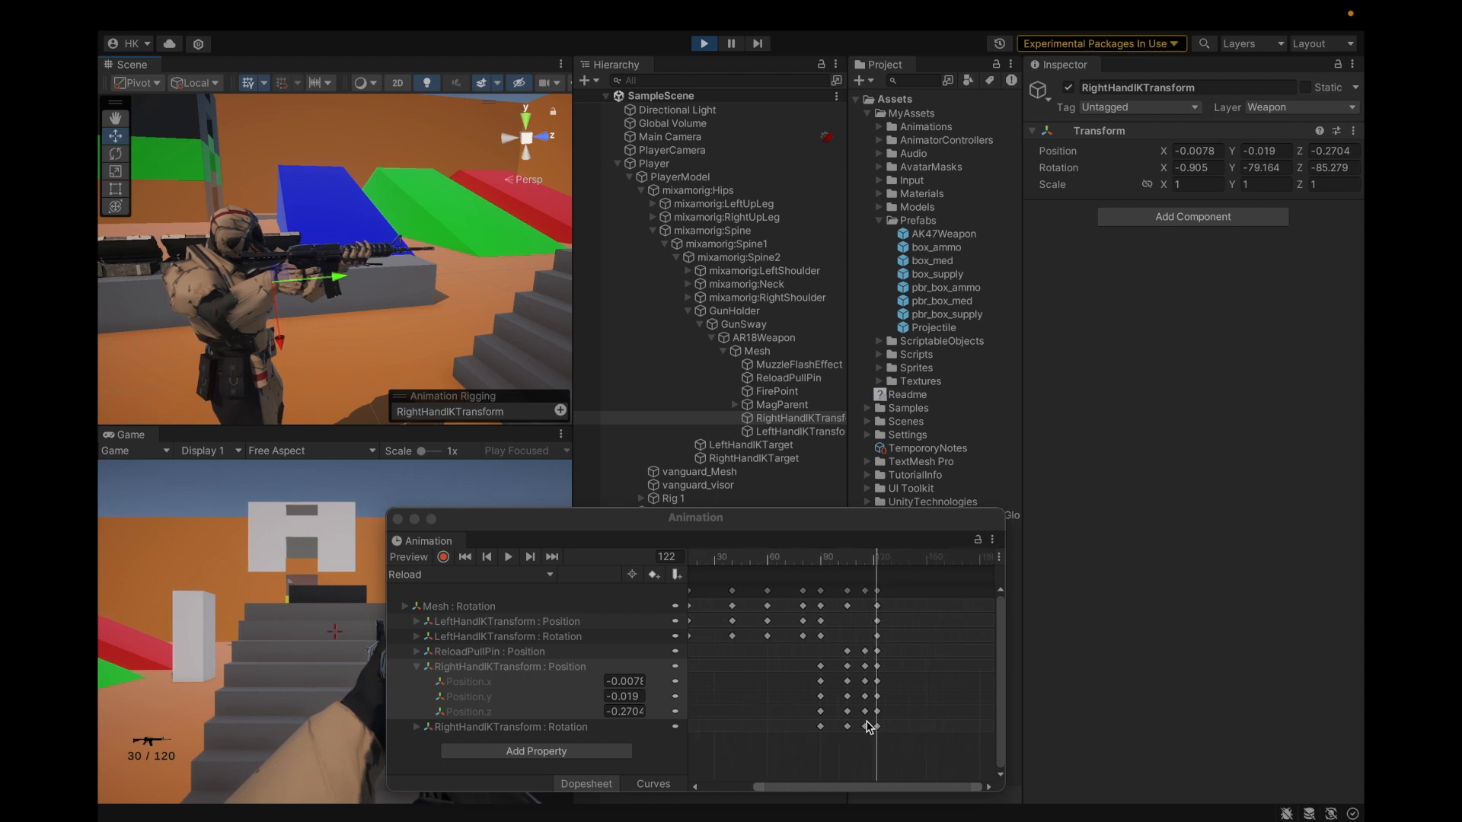
{"action": "left_click_drag", "start_coordinate": [834, 789], "coordinate": [747, 798]}
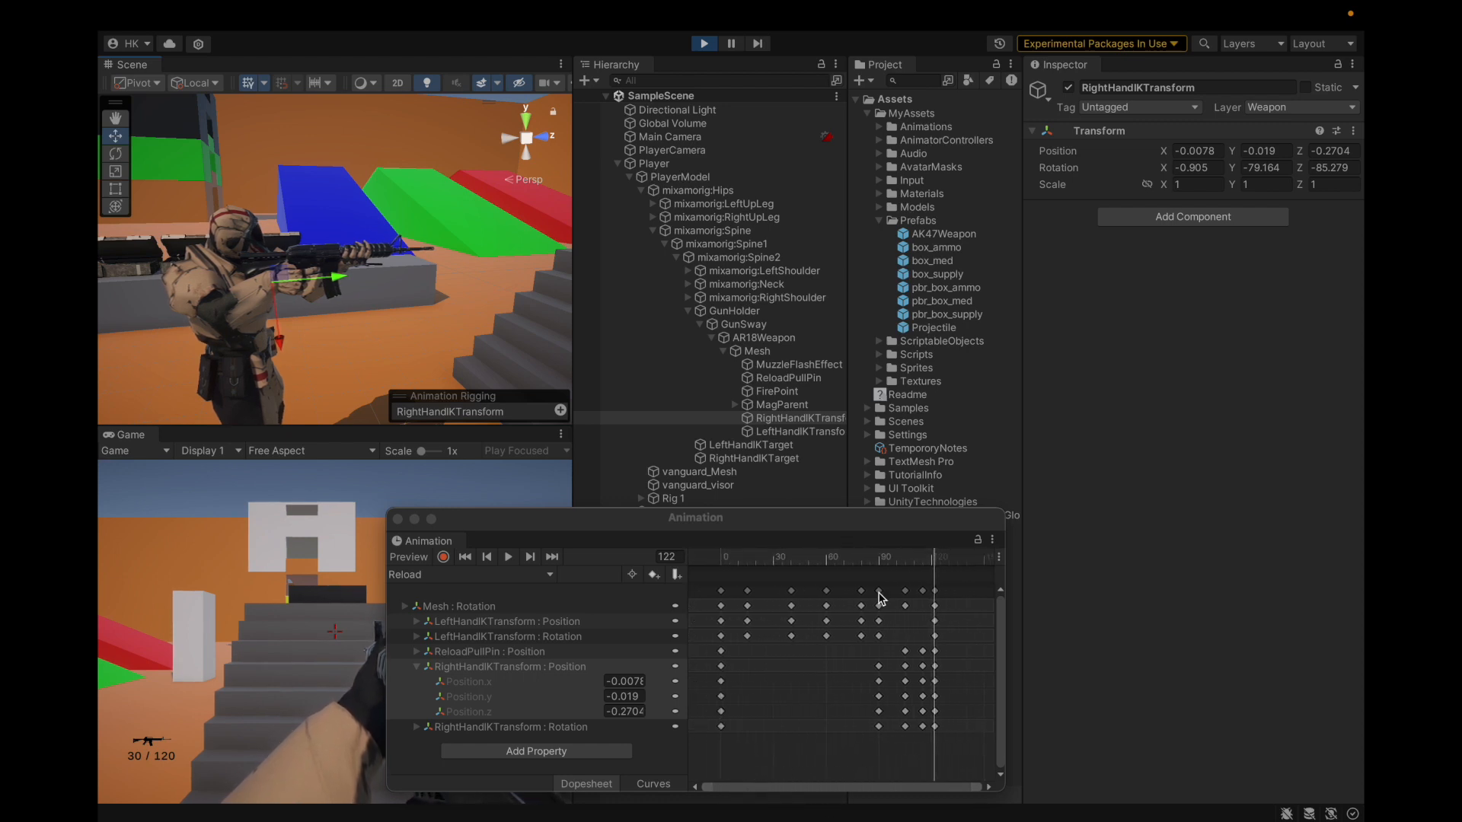
{"action": "left_click_drag", "start_coordinate": [934, 555], "coordinate": [636, 613]}
{"action": "key", "text": "space"}
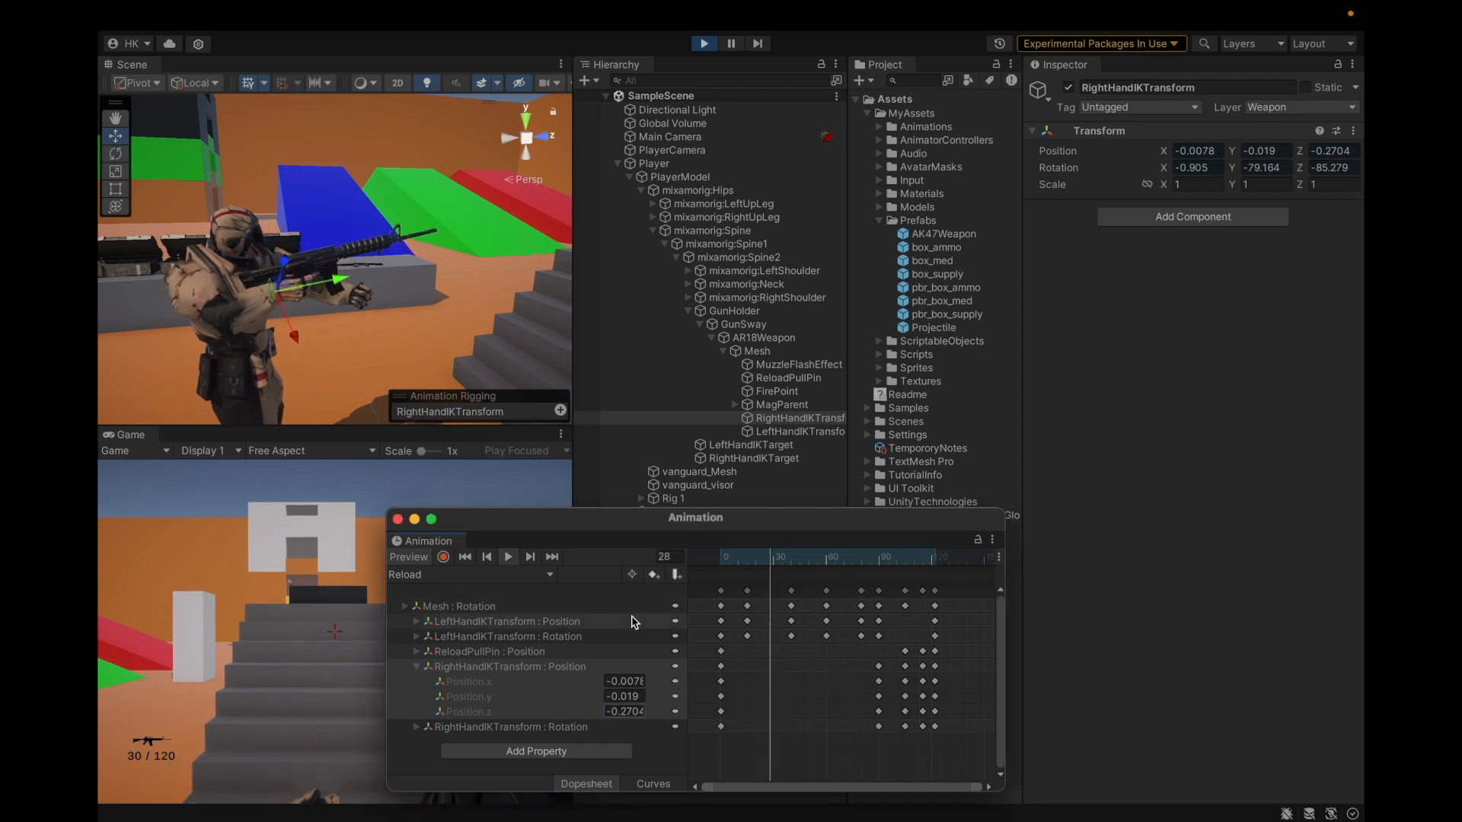
{"action": "left_click_drag", "start_coordinate": [847, 577], "coordinate": [689, 559]}
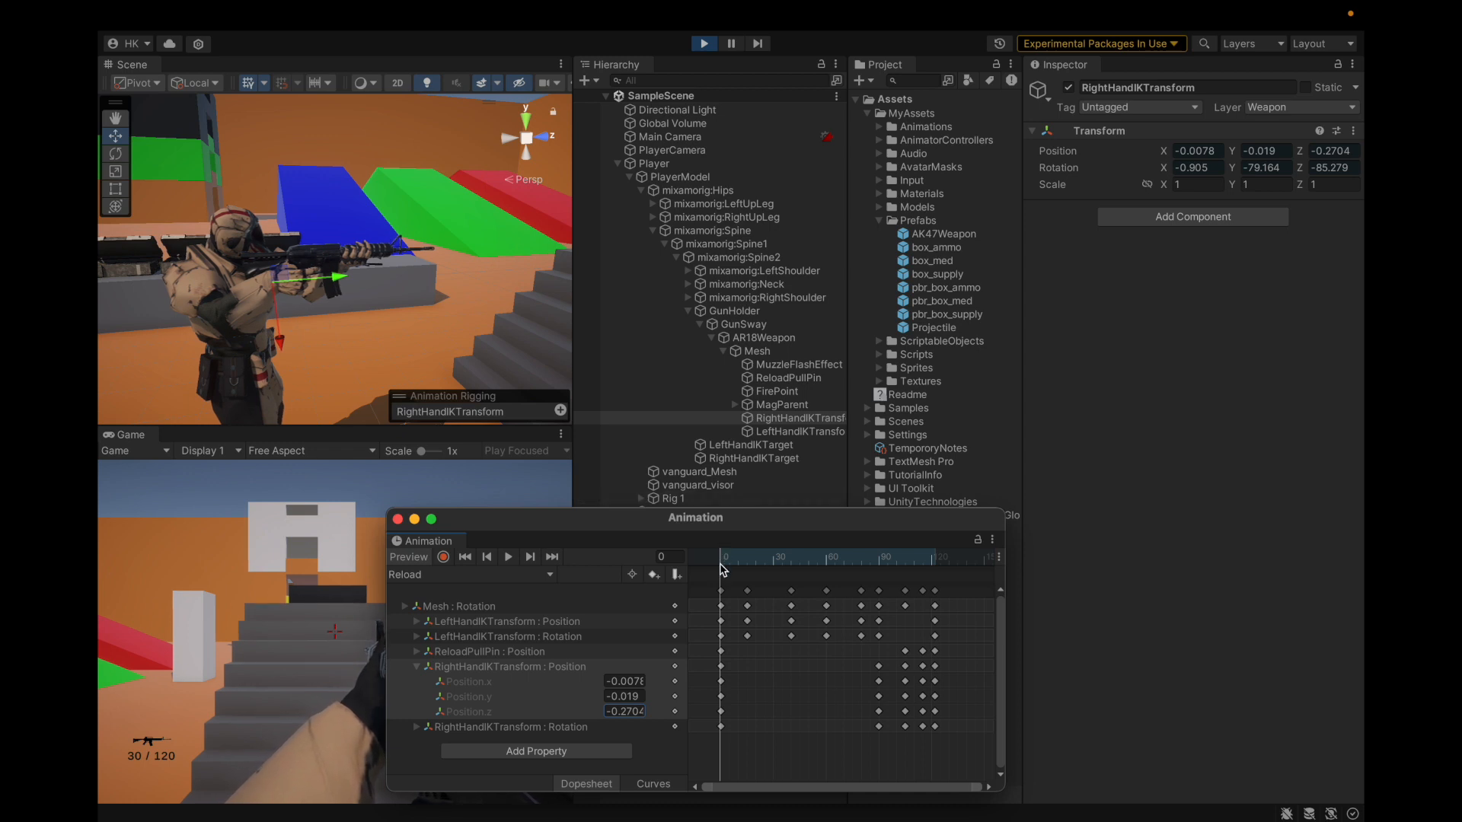
{"action": "left_click_drag", "start_coordinate": [723, 569], "coordinate": [746, 575]}
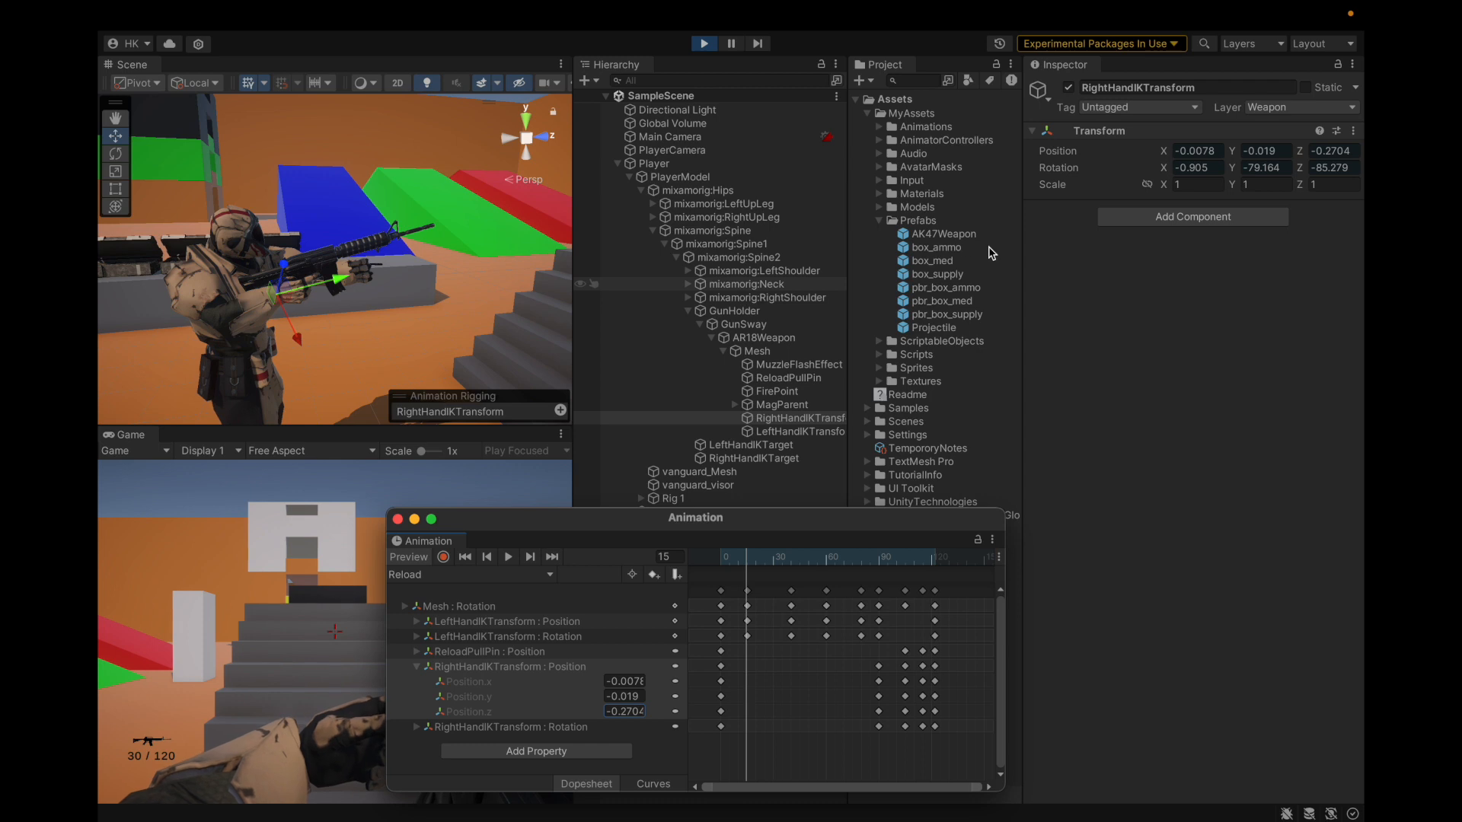
Step: Read TempororyNotes' frame-15 mag-catch note and orbit the Scene view in close on the hands
{"action": "left_click", "coordinate": [927, 448]}
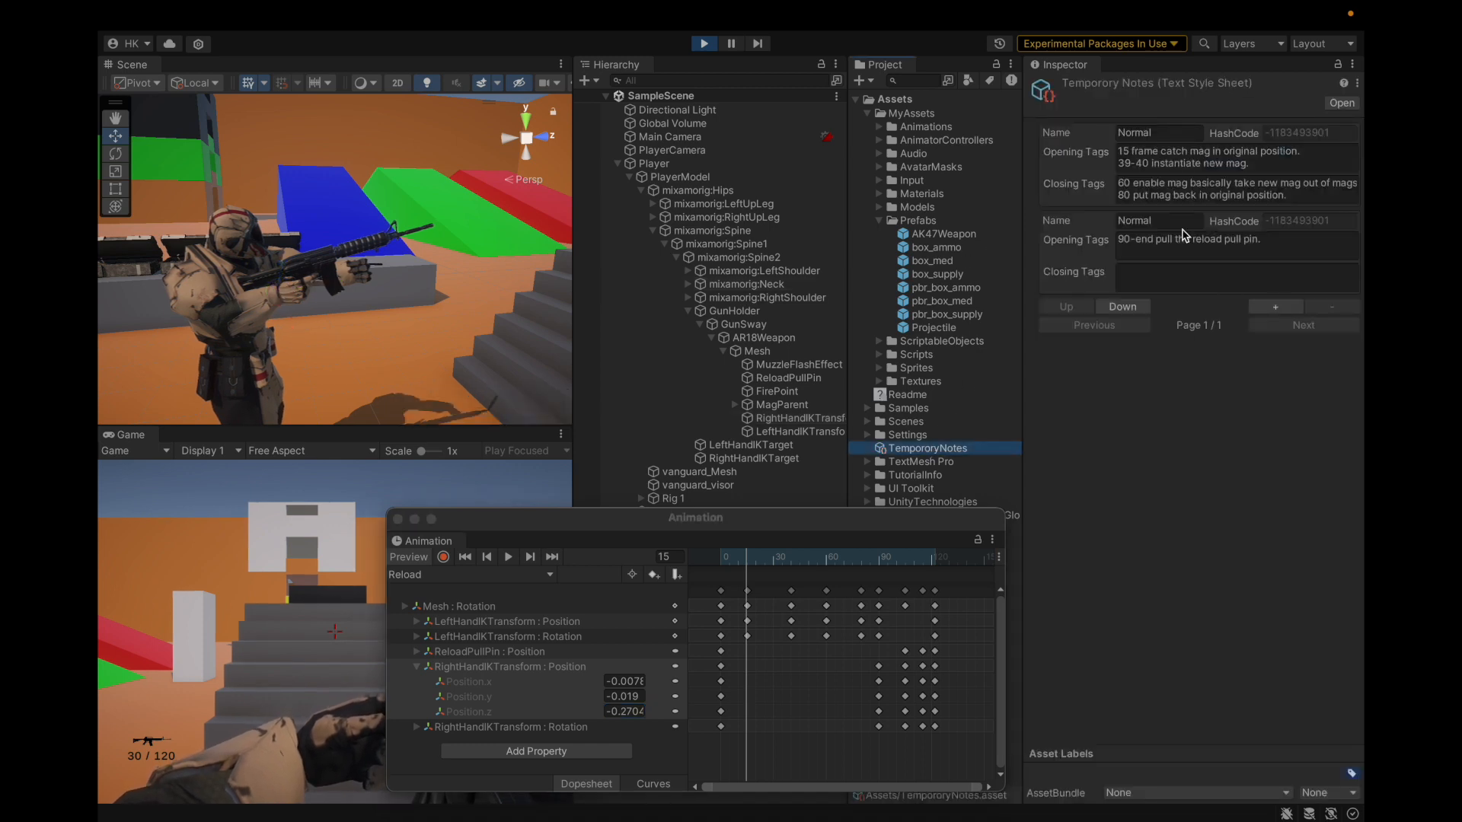
{"action": "left_click", "coordinate": [1134, 153]}
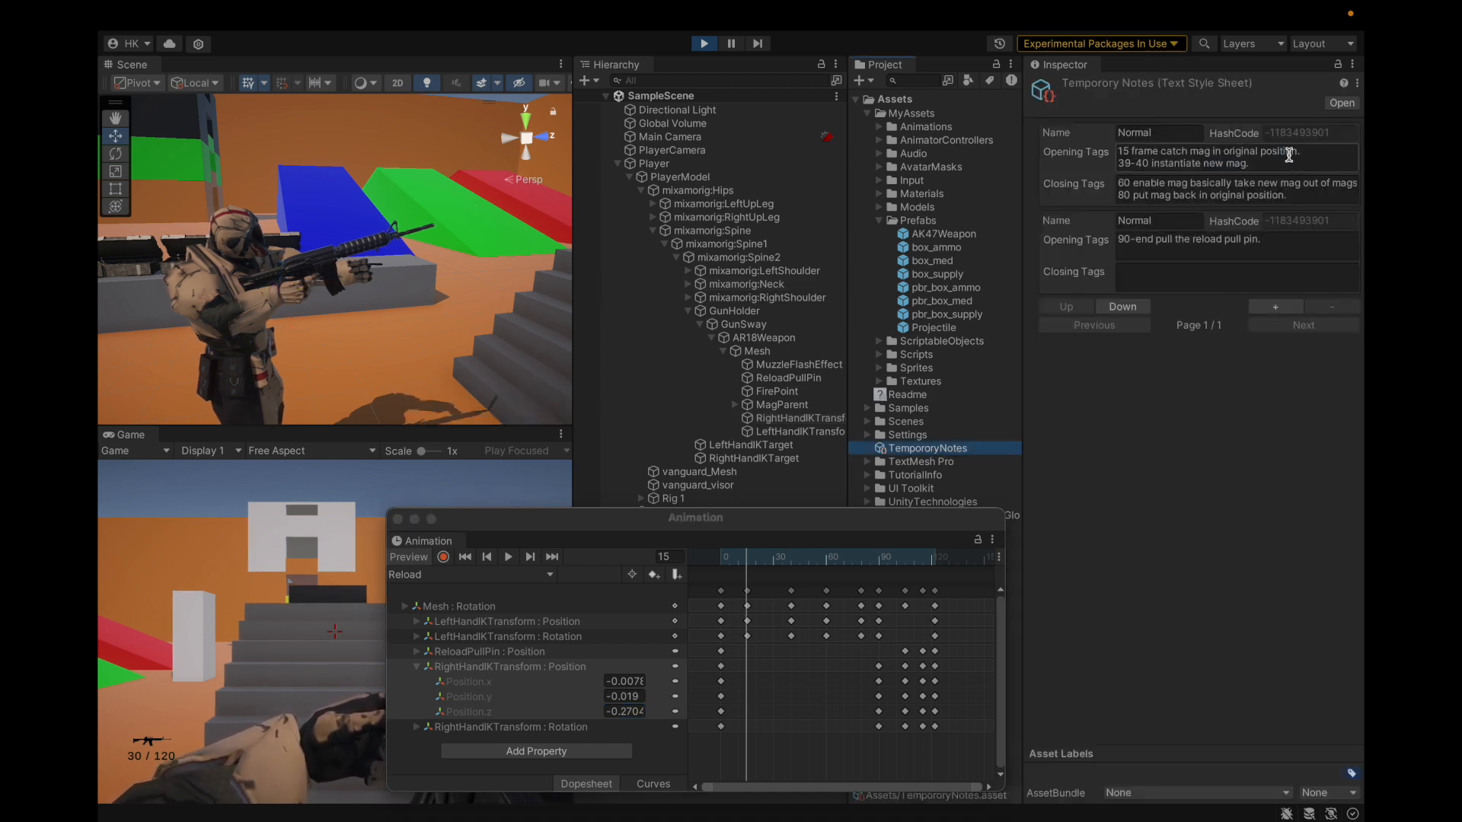
{"action": "scroll", "coordinate": [378, 274], "scroll_direction": "up", "scroll_amount": 5}
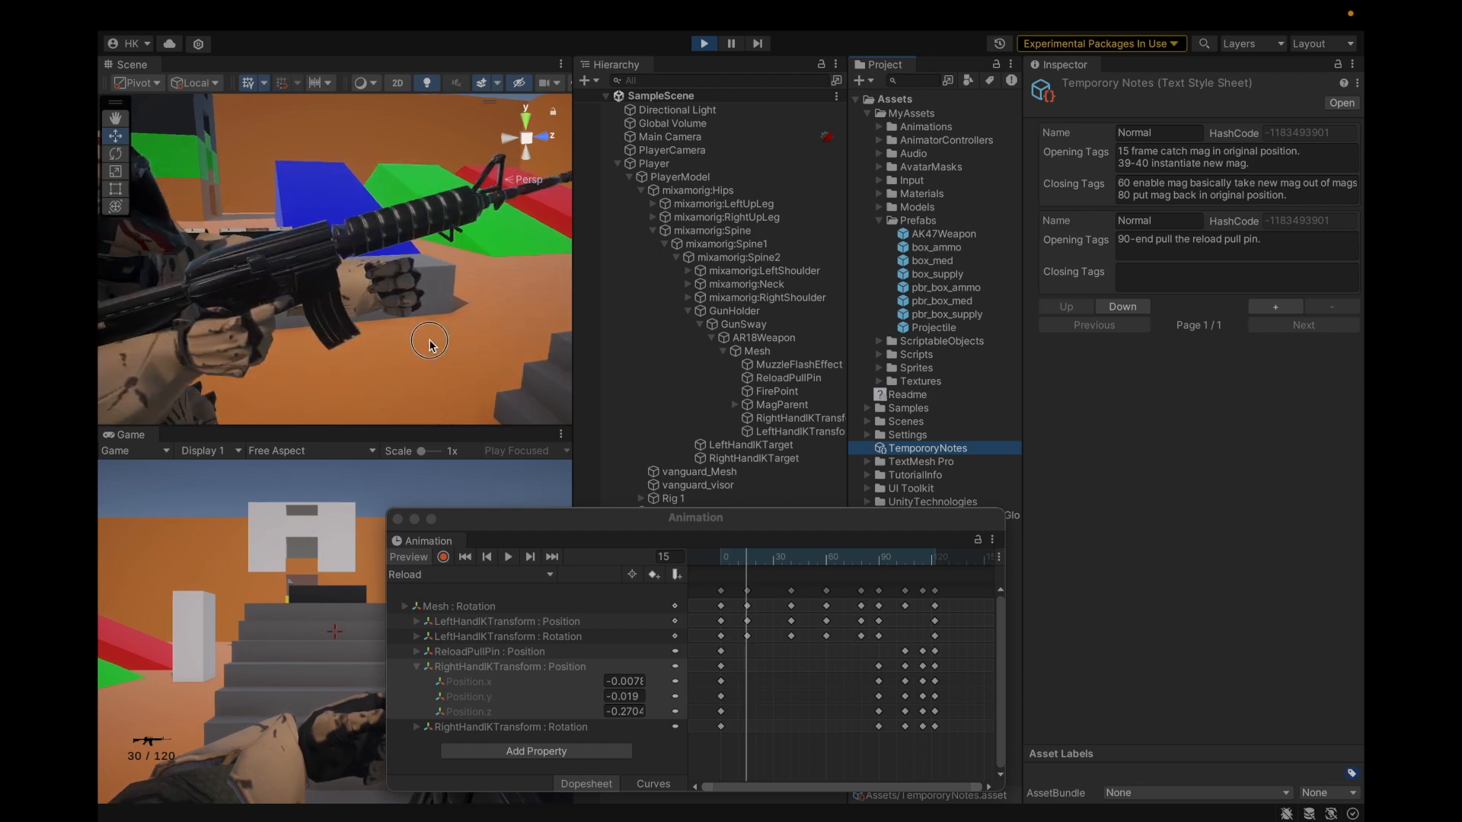
{"action": "middle_click_drag", "start_coordinate": [430, 343], "coordinate": [369, 260]}
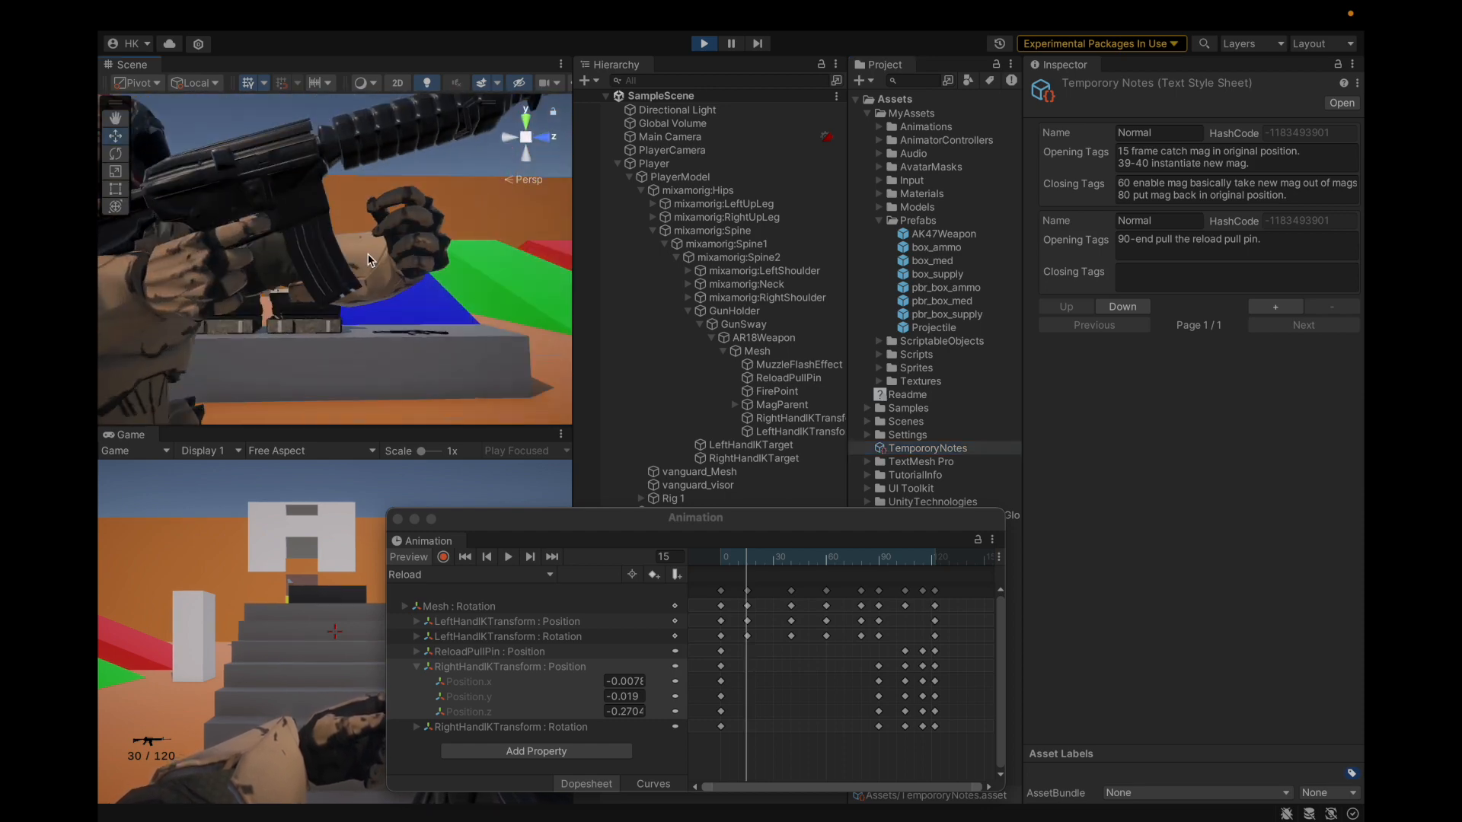
{"action": "mouse_move", "coordinate": [369, 260]}
{"action": "left_mouse_down", "text": "alt"}
{"action": "mouse_move", "coordinate": [352, 337]}
{"action": "mouse_move", "coordinate": [418, 287]}
{"action": "mouse_move", "coordinate": [499, 267]}
{"action": "mouse_move", "coordinate": [327, 324]}
{"action": "mouse_move", "coordinate": [326, 274]}
{"action": "mouse_move", "coordinate": [341, 289]}
{"action": "mouse_move", "coordinate": [373, 283]}
{"action": "left_mouse_up", "text": "alt"}
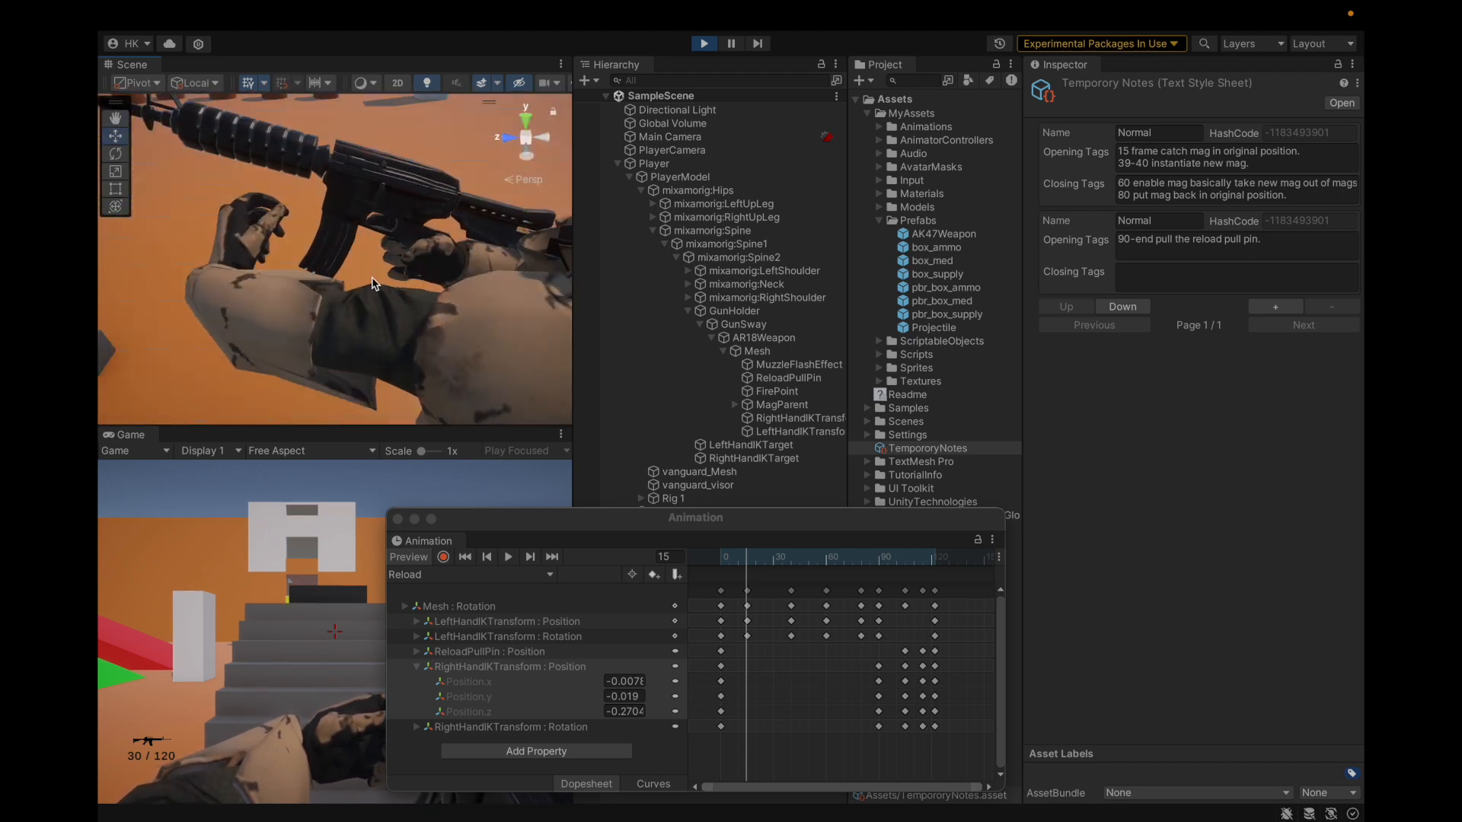
{"action": "left_click_drag", "start_coordinate": [359, 231], "coordinate": [259, 267], "text": "alt"}
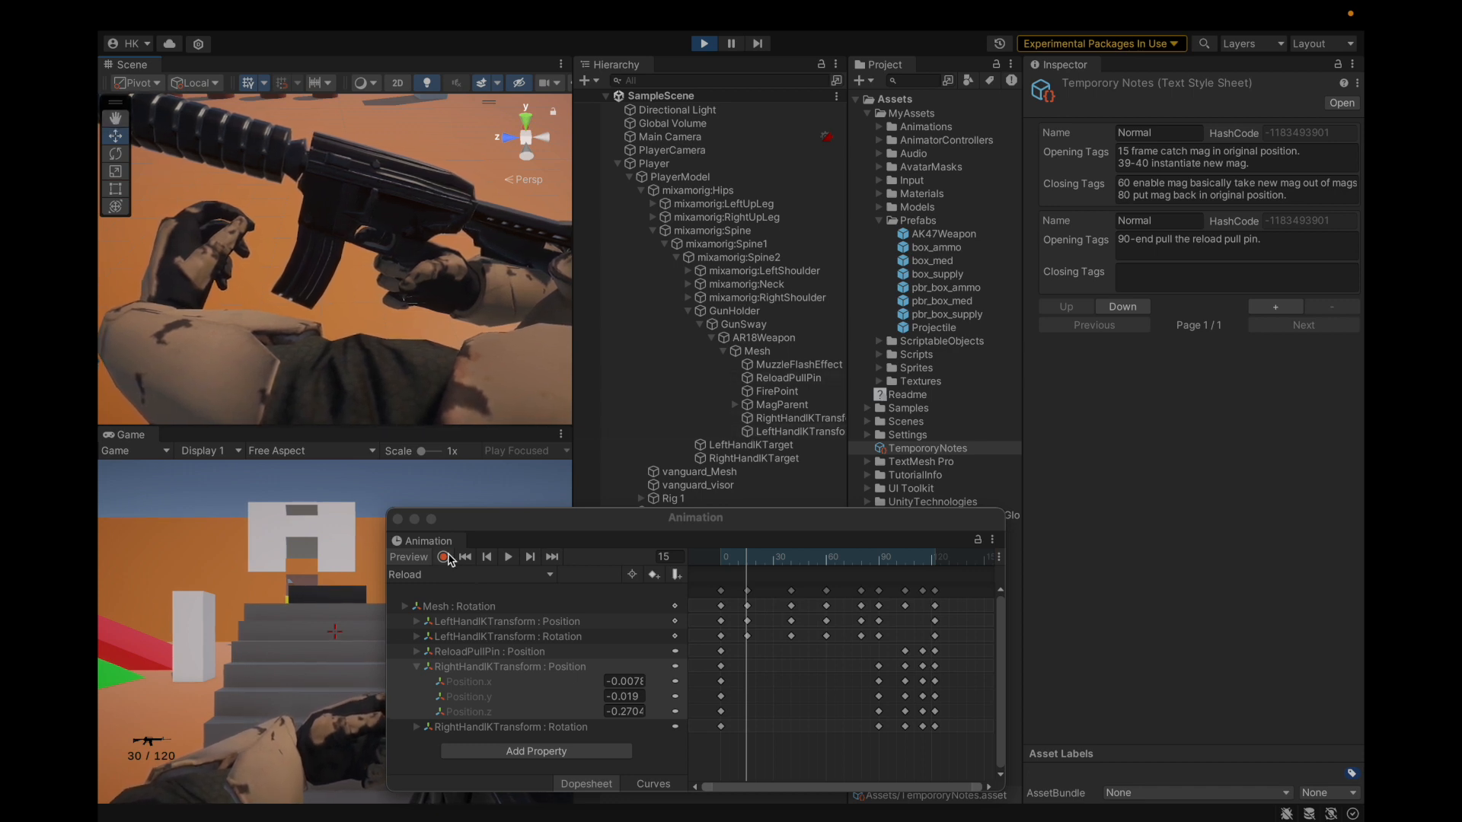
Step: In record mode, move LeftHandIKTransform along Z, viewing the hands from the rifle's left side
{"action": "left_click", "coordinate": [443, 557]}
{"action": "left_click", "coordinate": [762, 431]}
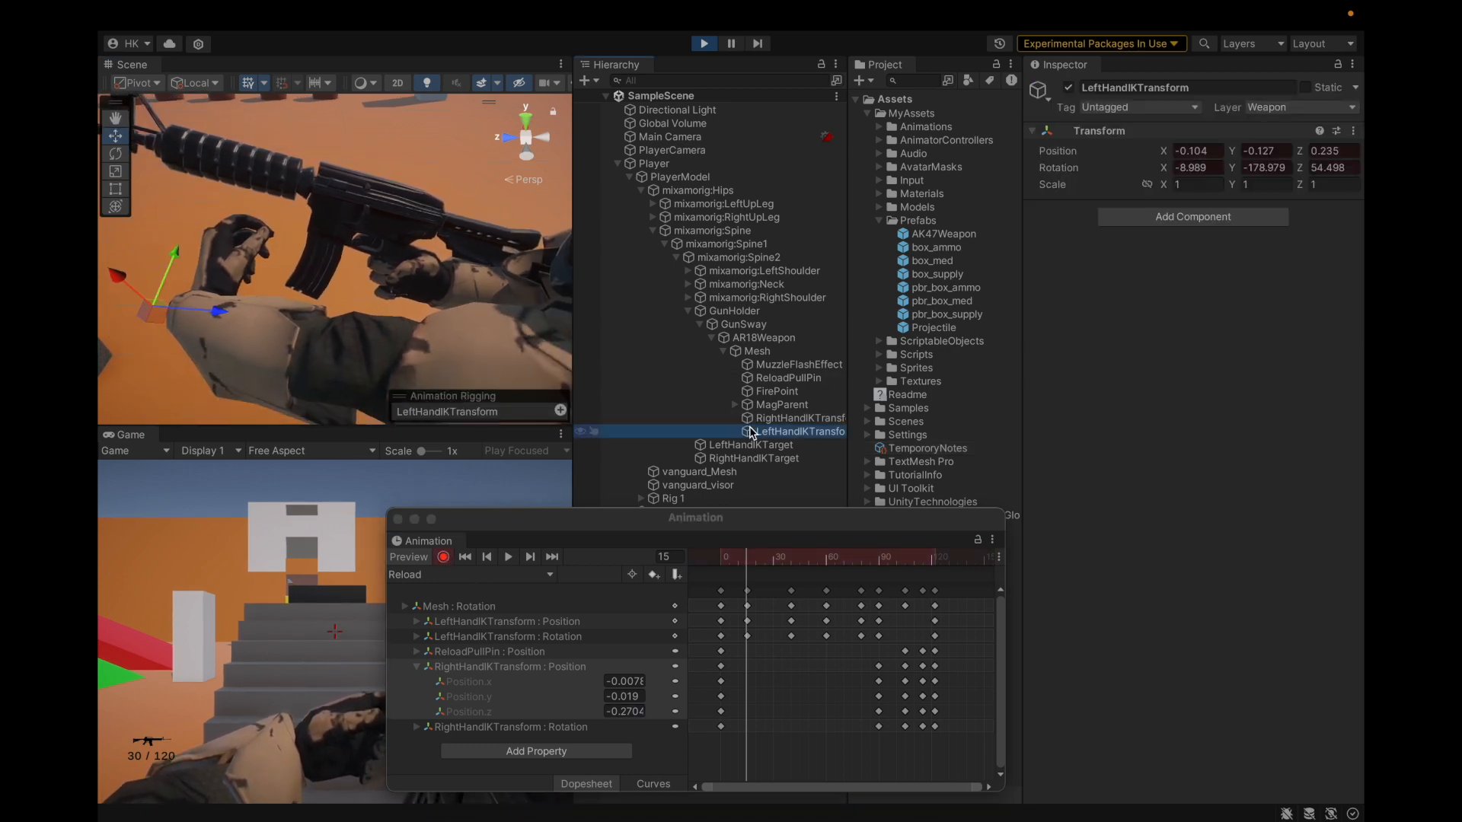
{"action": "left_click_drag", "start_coordinate": [221, 312], "coordinate": [352, 331]}
{"action": "scroll", "coordinate": [293, 286], "scroll_direction": "up", "scroll_amount": 15}
{"action": "left_click_drag", "start_coordinate": [293, 287], "coordinate": [444, 233], "text": "alt"}
{"action": "scroll", "coordinate": [443, 232], "scroll_direction": "down", "scroll_amount": 5}
{"action": "scroll", "coordinate": [443, 232], "scroll_direction": "up", "scroll_amount": 5}
{"action": "left_click_drag", "start_coordinate": [289, 252], "coordinate": [458, 165], "text": "alt"}
{"action": "left_click_drag", "start_coordinate": [316, 160], "coordinate": [502, 236], "text": "alt"}
{"action": "left_click_drag", "start_coordinate": [350, 290], "coordinate": [488, 221], "text": "alt"}
{"action": "scroll", "coordinate": [336, 215], "scroll_direction": "up", "scroll_amount": 5}
{"action": "left_click_drag", "start_coordinate": [337, 215], "coordinate": [573, 212], "text": "alt"}
{"action": "scroll", "coordinate": [411, 240], "scroll_direction": "up", "scroll_amount": 3}
Step: Nudge the left-hand IK target onto the magazine, stop recording, and step back a frame
{"action": "left_click_drag", "start_coordinate": [368, 204], "coordinate": [226, 346]}
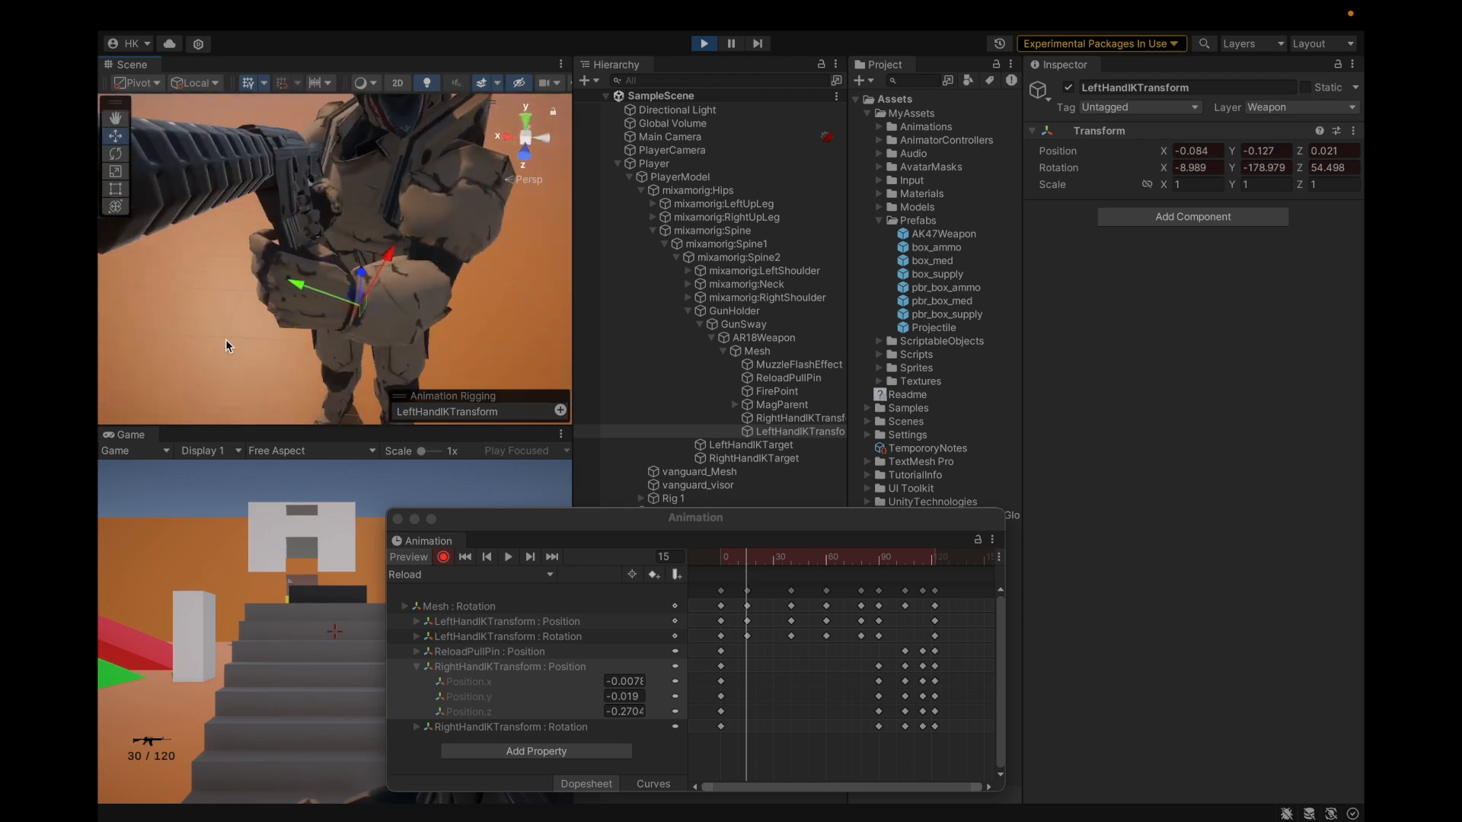
{"action": "left_click_drag", "start_coordinate": [304, 297], "coordinate": [99, 336]}
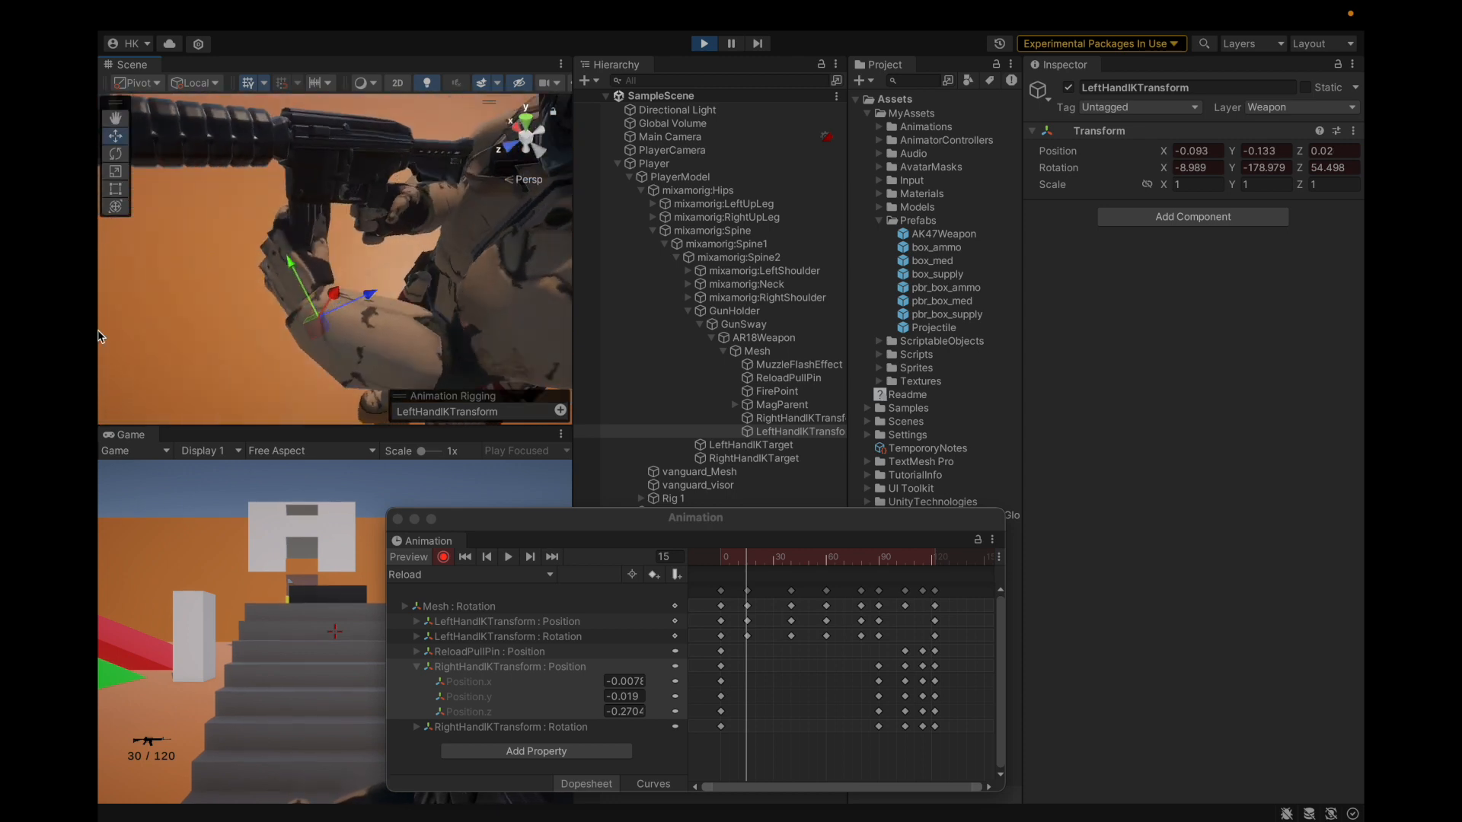
{"action": "left_click_drag", "start_coordinate": [366, 295], "coordinate": [399, 210]}
{"action": "left_click_drag", "start_coordinate": [373, 293], "coordinate": [183, 270]}
{"action": "left_click_drag", "start_coordinate": [383, 264], "coordinate": [344, 275], "text": "alt"}
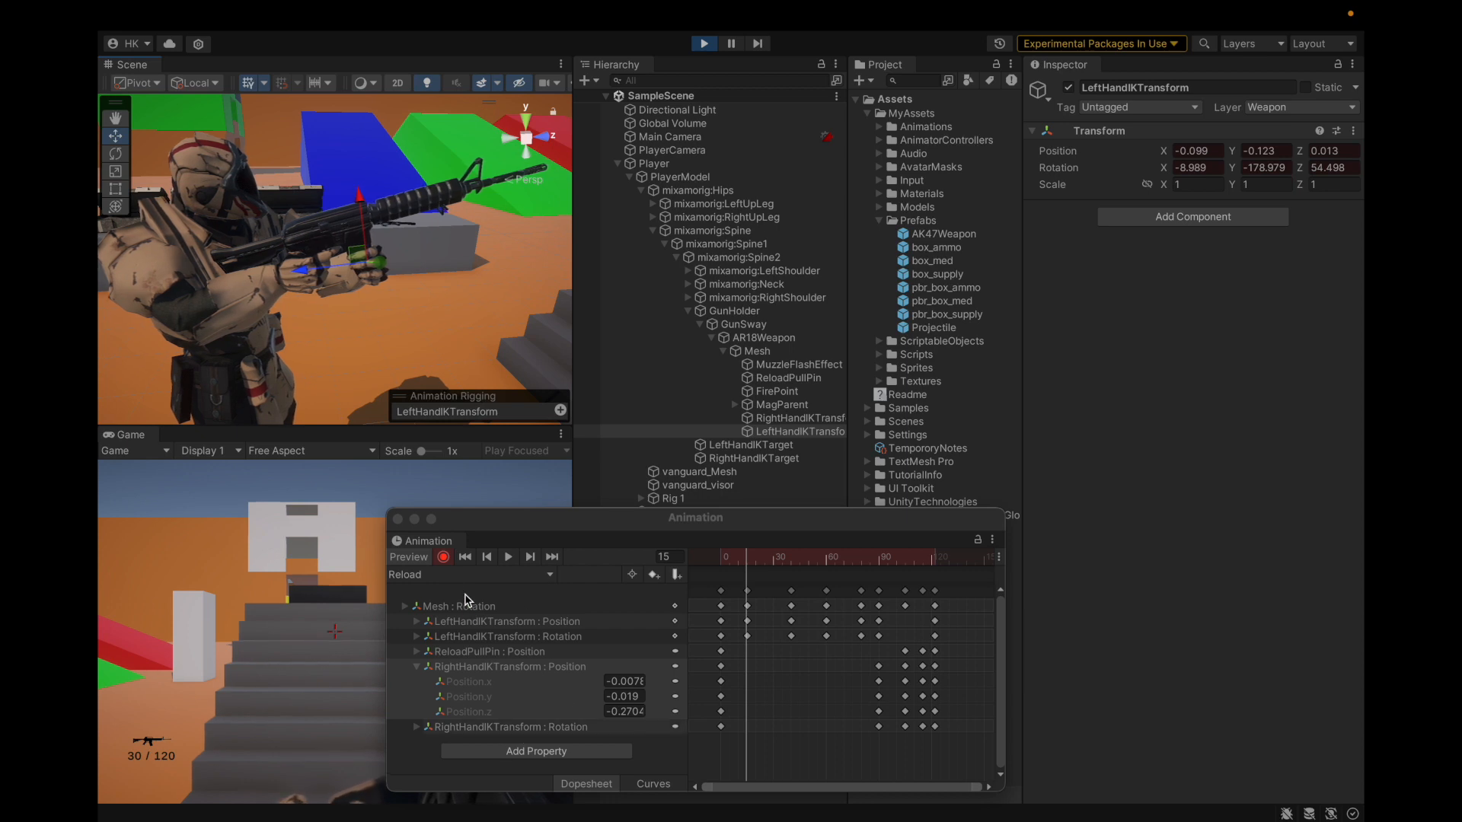
{"action": "left_click", "coordinate": [441, 557]}
{"action": "left_click_drag", "start_coordinate": [743, 558], "coordinate": [724, 582]}
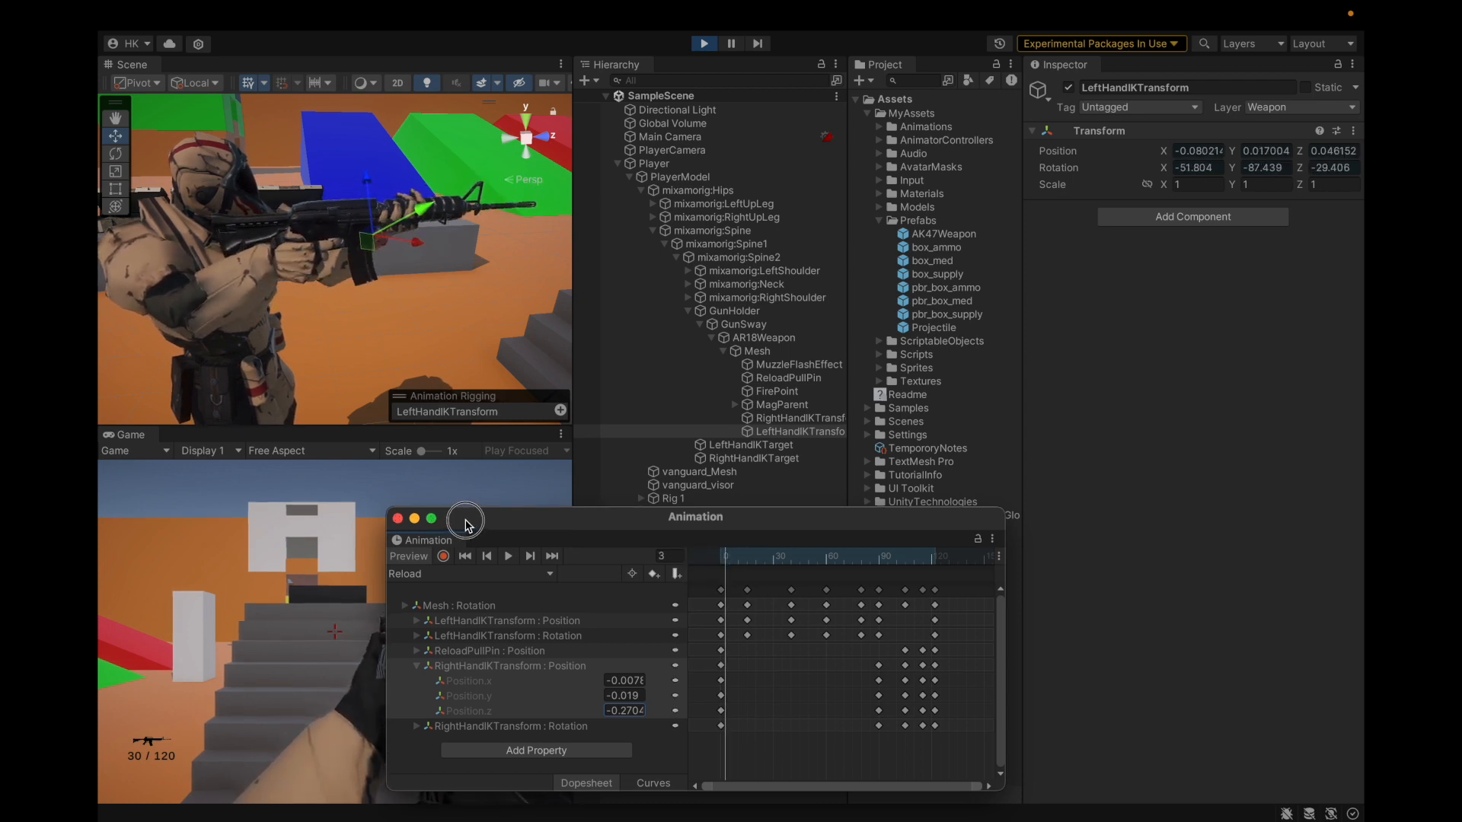
Step: Scrub the Reload clip from frame 3 to frame 9 and back to frame 0
{"action": "left_click_drag", "start_coordinate": [456, 517], "coordinate": [723, 421]}
{"action": "left_click_drag", "start_coordinate": [1004, 469], "coordinate": [1004, 461]}
{"action": "left_click_drag", "start_coordinate": [346, 282], "coordinate": [612, 467], "text": "alt"}
{"action": "mouse_move", "coordinate": [883, 498]}
{"action": "left_mouse_down"}
{"action": "mouse_move", "coordinate": [845, 506]}
{"action": "mouse_move", "coordinate": [882, 508]}
{"action": "left_mouse_up"}
Step: Re-enable Record and step the playhead through frames 7–8 around the soldier's hands
{"action": "left_click", "coordinate": [593, 497]}
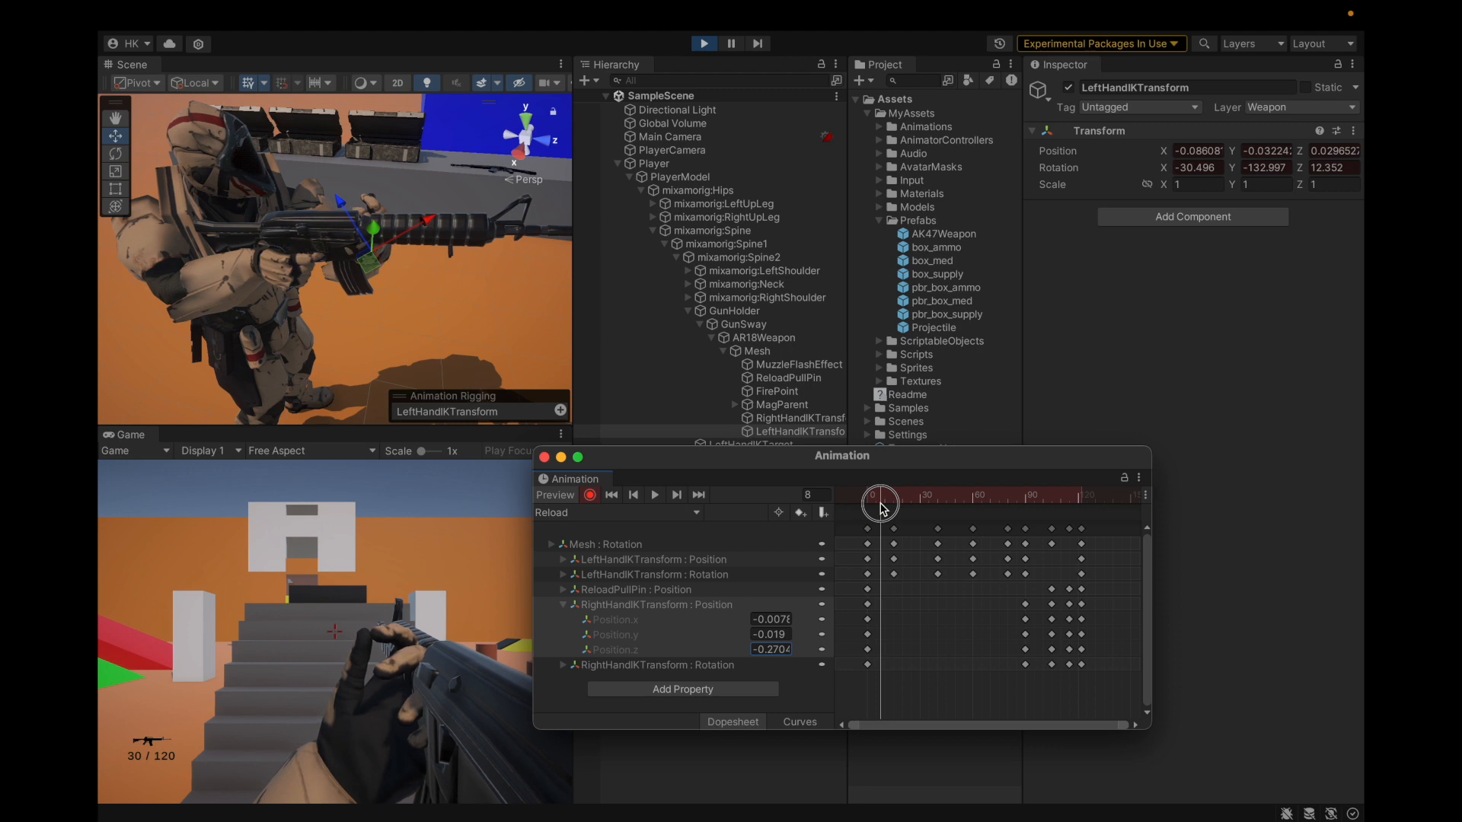
{"action": "left_click_drag", "start_coordinate": [885, 501], "coordinate": [881, 504]}
{"action": "left_click_drag", "start_coordinate": [465, 338], "coordinate": [626, 386], "text": "alt"}
{"action": "left_click_drag", "start_coordinate": [877, 496], "coordinate": [835, 517]}
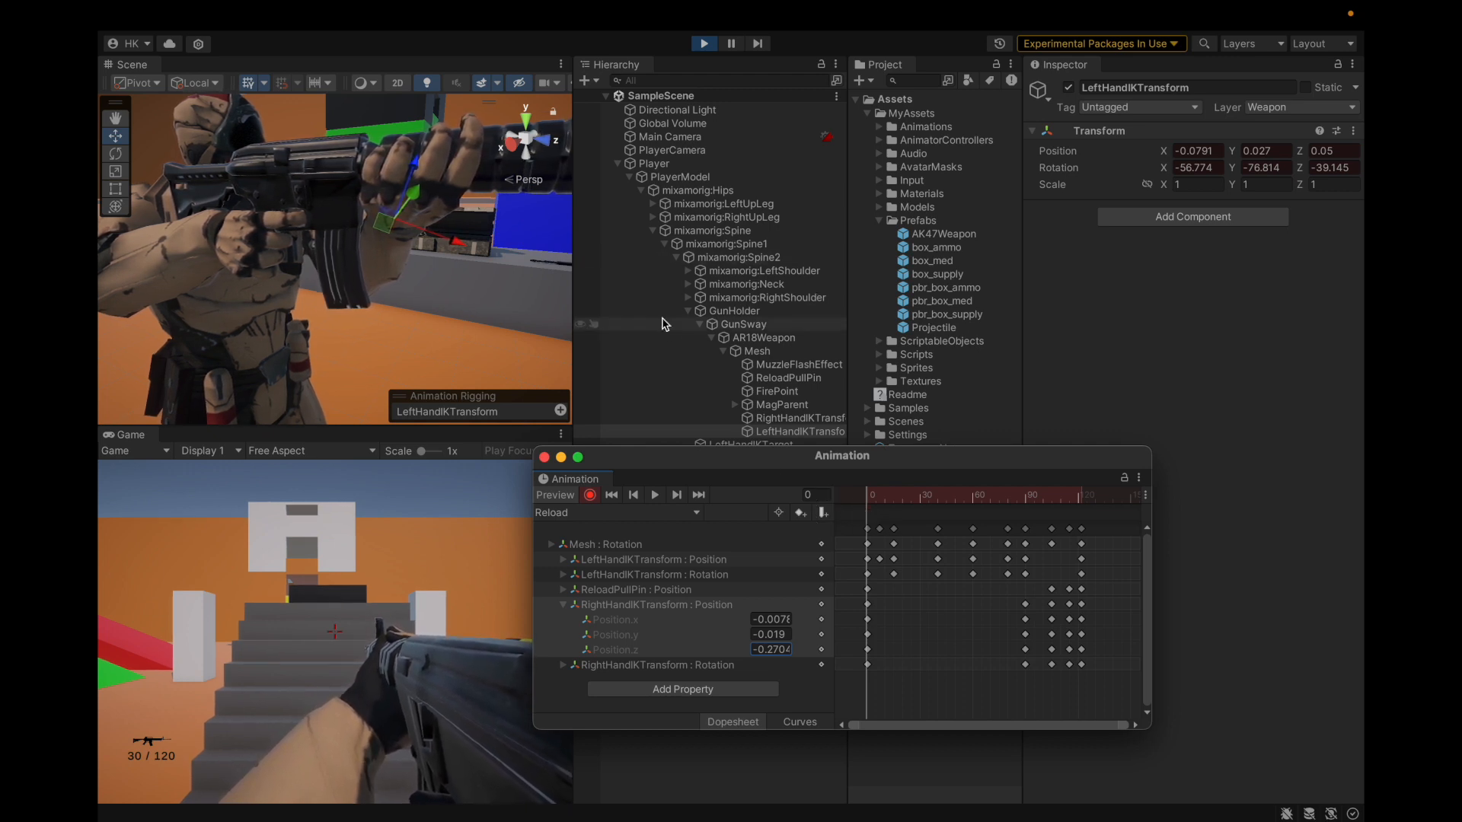
Step: Advance the Reload clip playhead to frame 40 and show TempororyNotes in the Inspector
{"action": "mouse_move", "coordinate": [657, 464]}
{"action": "left_mouse_down"}
{"action": "mouse_move", "coordinate": [966, 243]}
{"action": "mouse_move", "coordinate": [637, 455]}
{"action": "mouse_move", "coordinate": [669, 464]}
{"action": "left_mouse_up"}
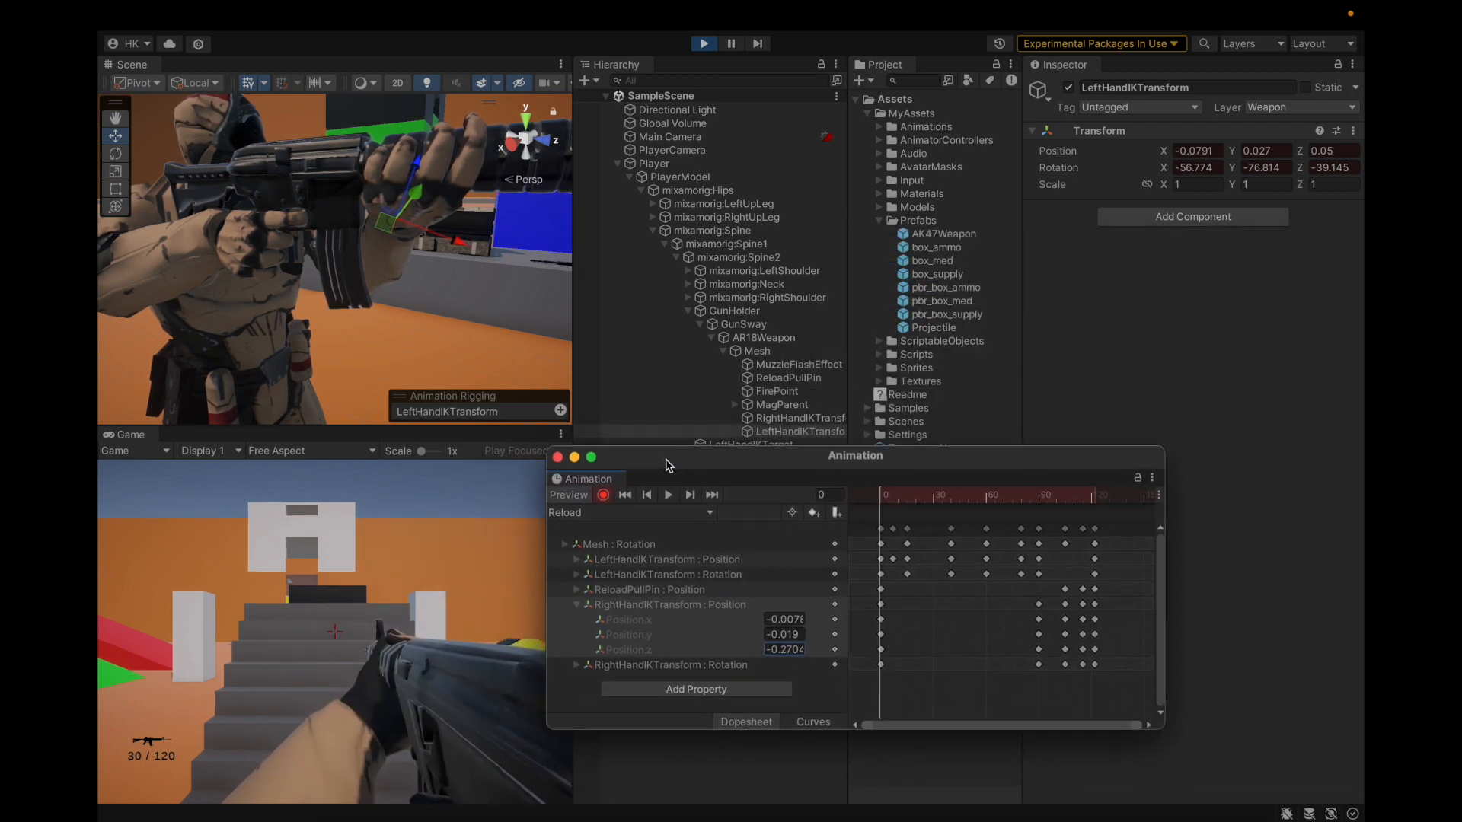
{"action": "left_click_drag", "start_coordinate": [879, 494], "coordinate": [952, 522]}
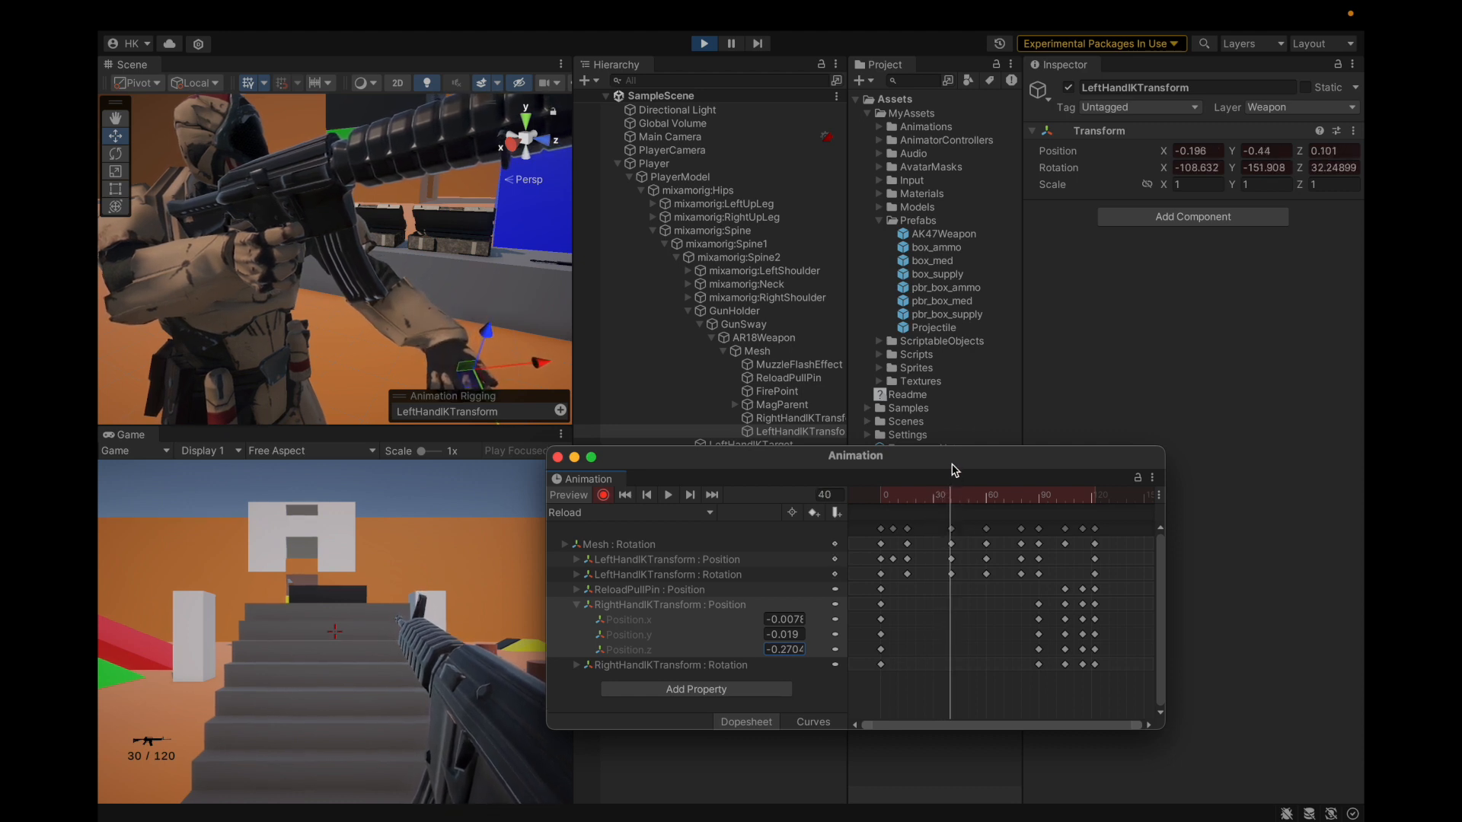
{"action": "left_click_drag", "start_coordinate": [955, 470], "coordinate": [944, 497]}
{"action": "left_click", "coordinate": [929, 449]}
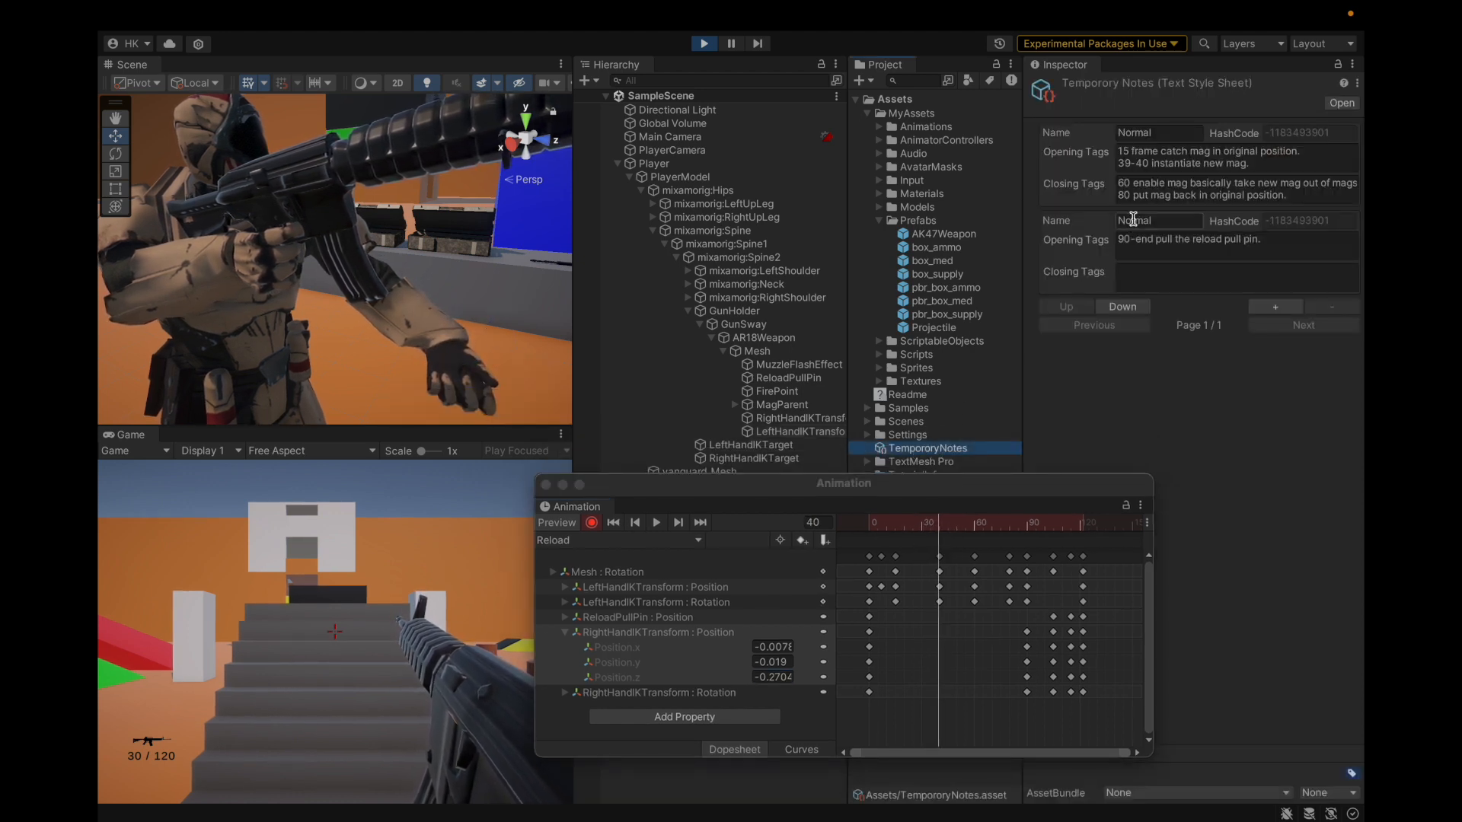
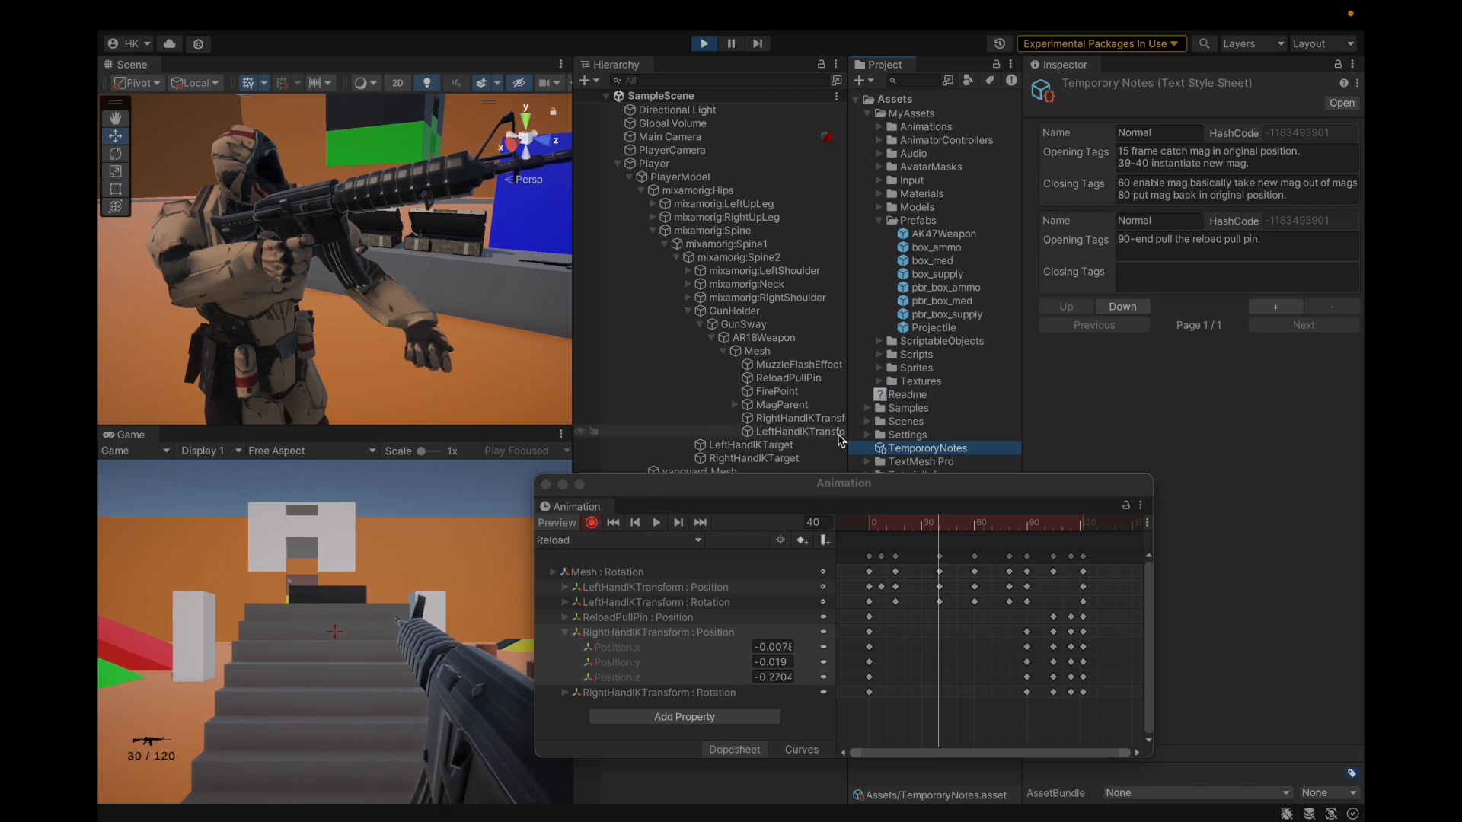
Step: Shift the LeftHandIKTransform target left with the gizmo at frame 40
{"action": "left_click", "coordinate": [800, 432]}
{"action": "left_click_drag", "start_coordinate": [439, 358], "coordinate": [375, 343]}
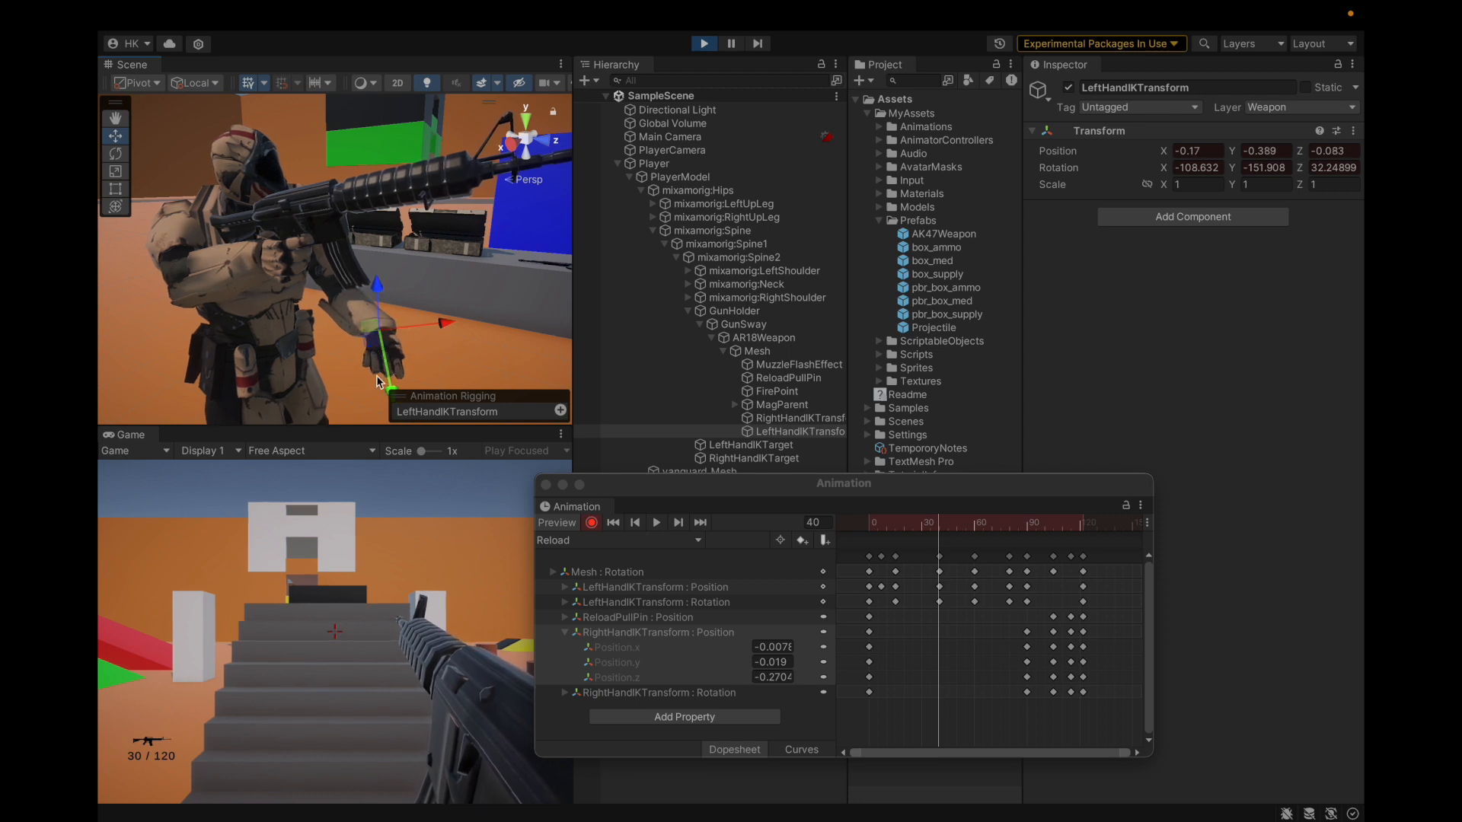
{"action": "left_click_drag", "start_coordinate": [368, 351], "coordinate": [364, 347]}
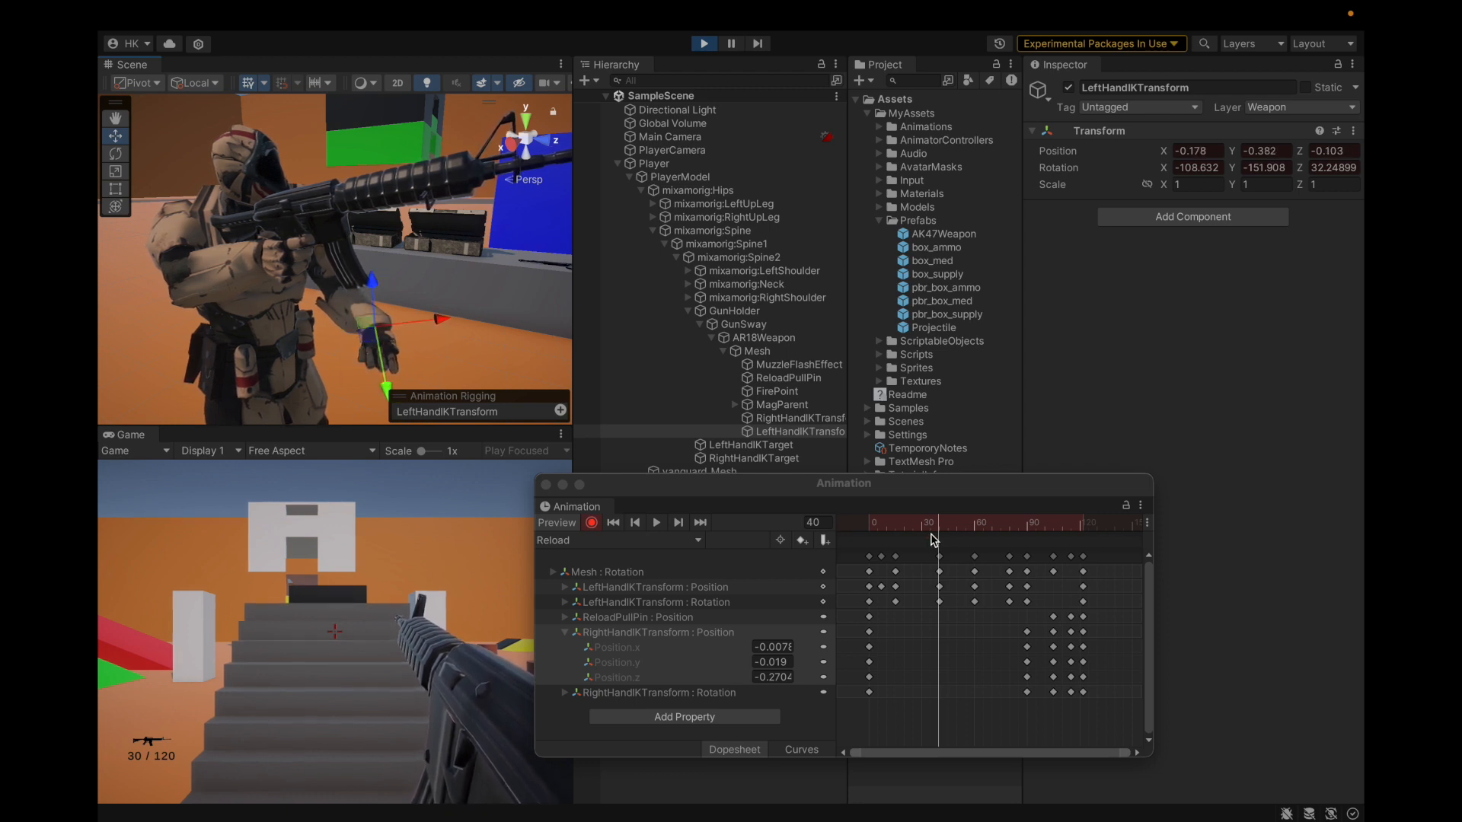
Step: Re-enable recording and reposition the left-hand IK target at frame 60
{"action": "left_click", "coordinate": [593, 525]}
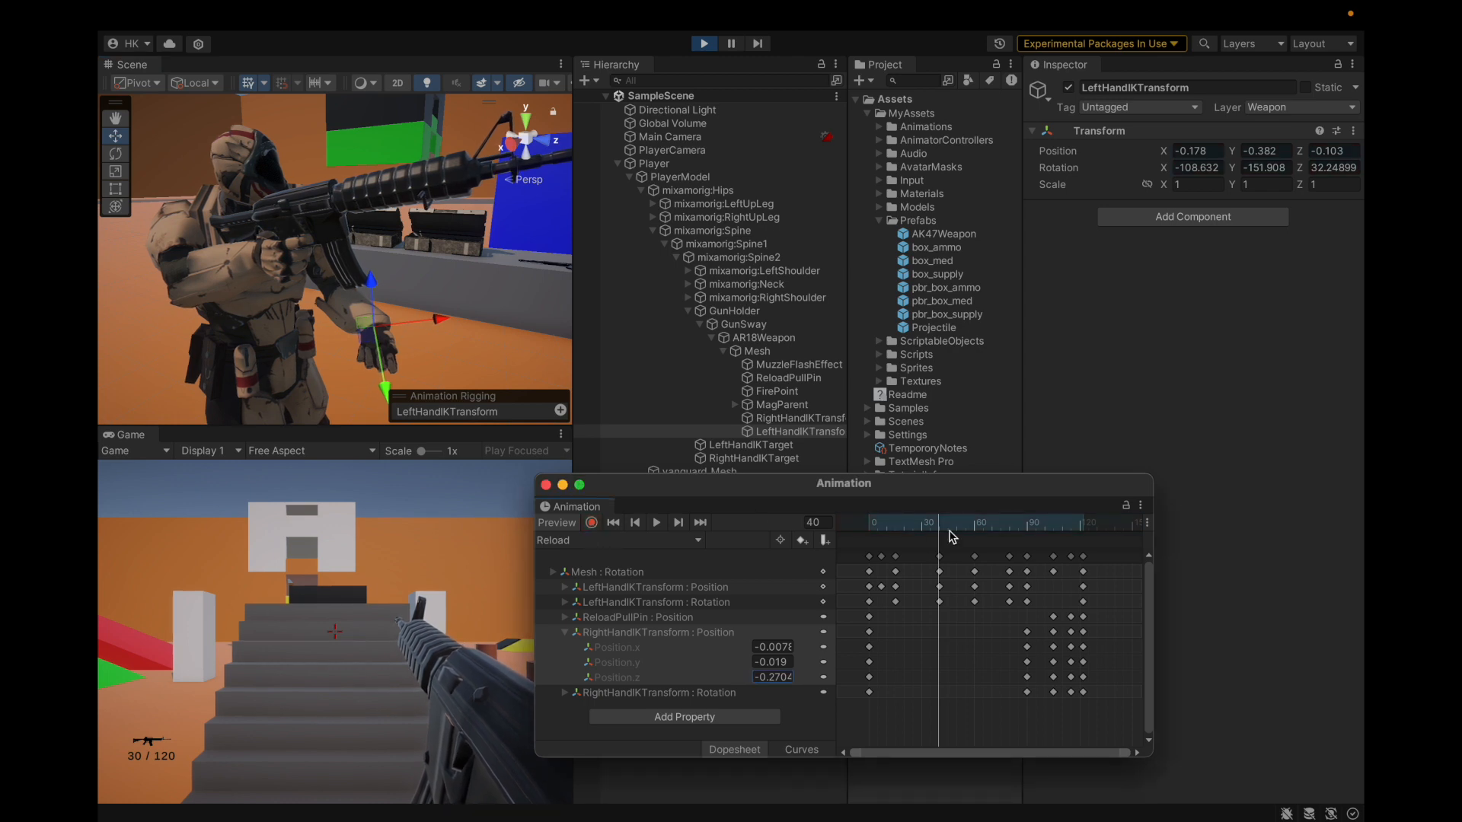
{"action": "left_click_drag", "start_coordinate": [942, 528], "coordinate": [977, 536]}
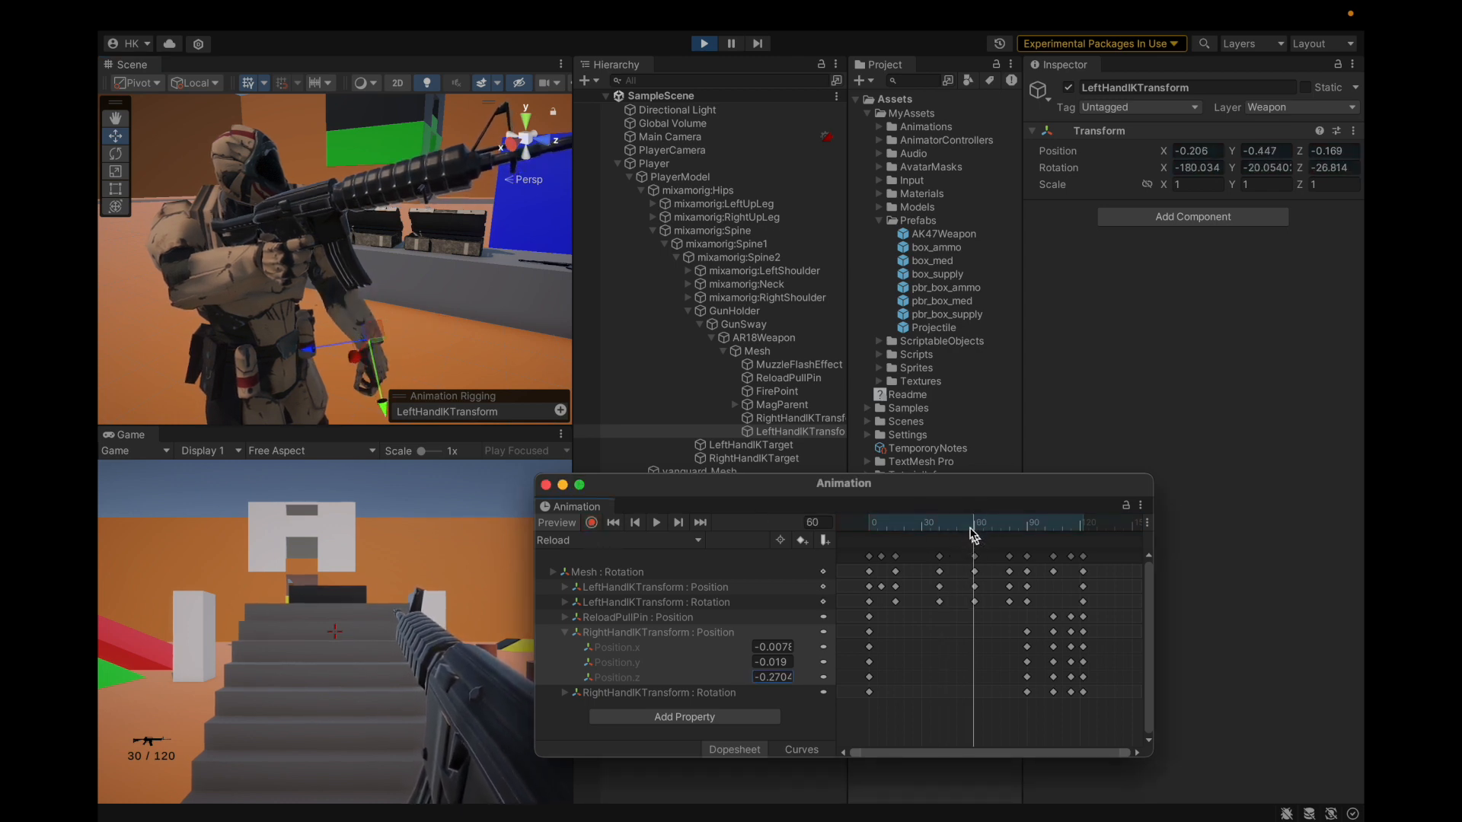
{"action": "left_click", "coordinate": [591, 522]}
{"action": "left_click_drag", "start_coordinate": [378, 335], "coordinate": [328, 333]}
Step: Open the TempororyNotes reload timing notes and focus their closing text
{"action": "scroll", "coordinate": [331, 260], "scroll_direction": "down", "scroll_amount": 5}
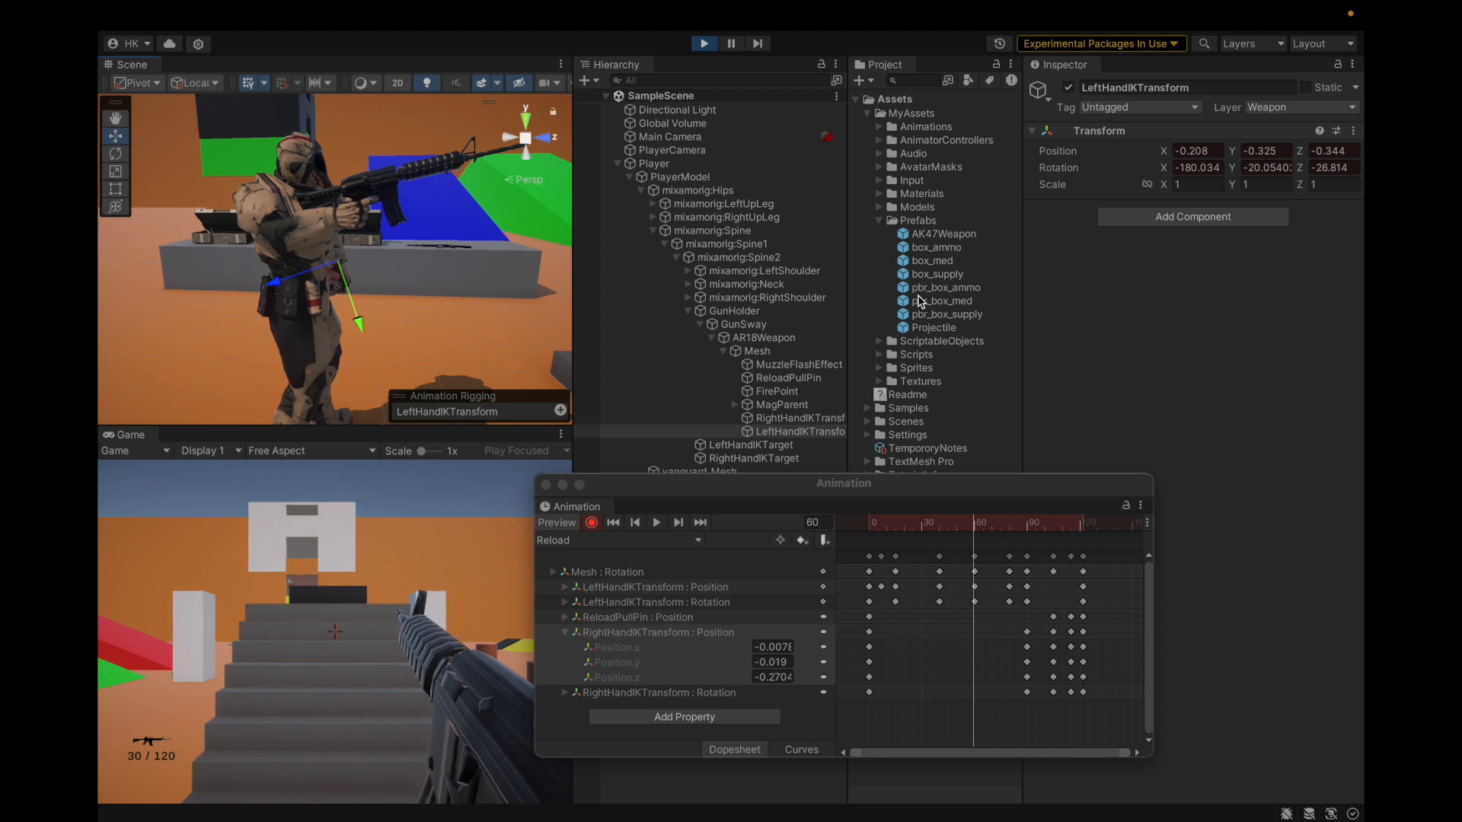
{"action": "left_click", "coordinate": [921, 449]}
{"action": "left_click", "coordinate": [1135, 183]}
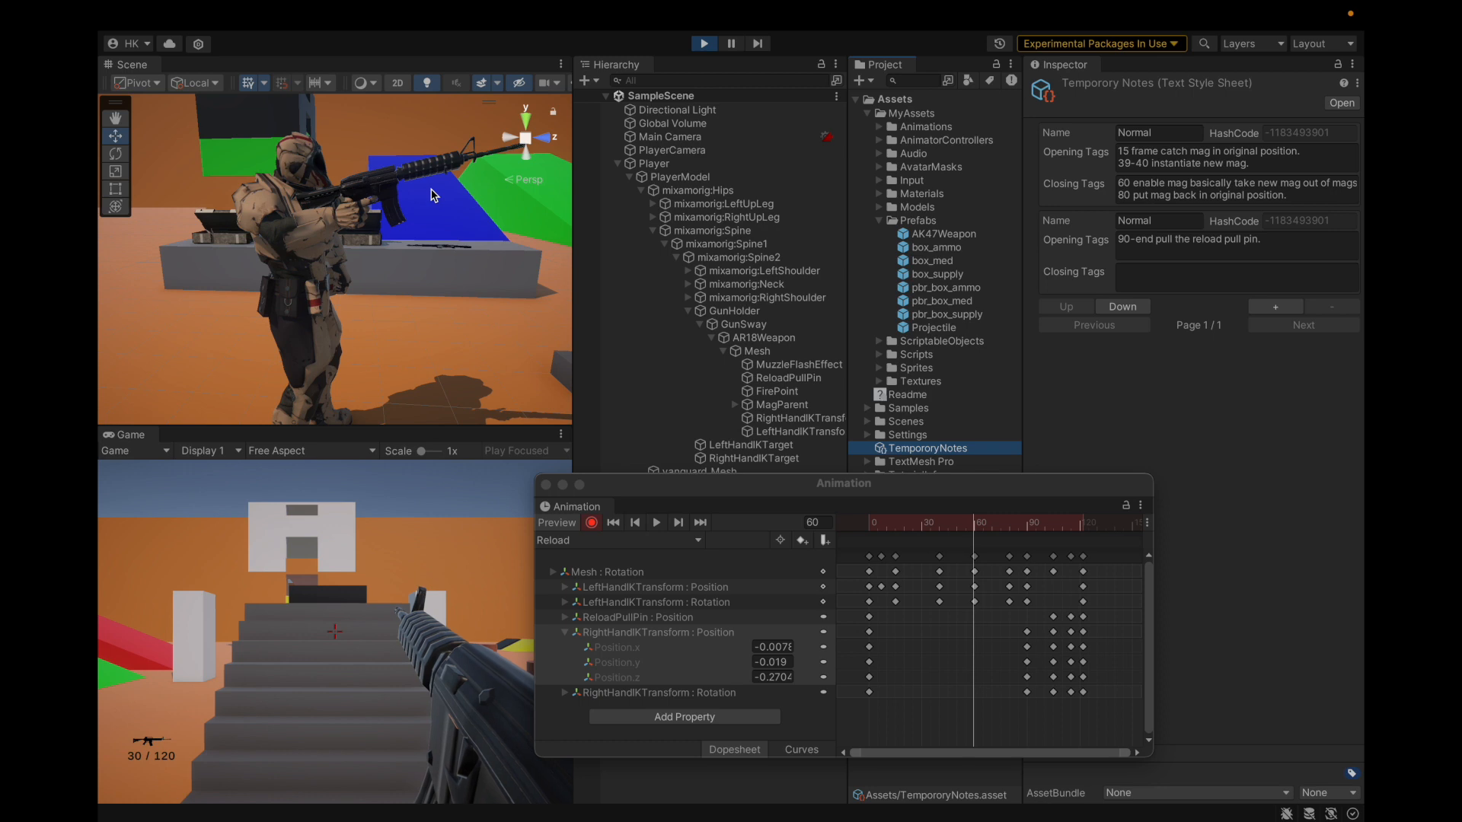
Step: Copy the left-hand IK target's frame-15 position and paste it onto frame 80
{"action": "scroll", "coordinate": [430, 196], "scroll_direction": "up", "scroll_amount": 3}
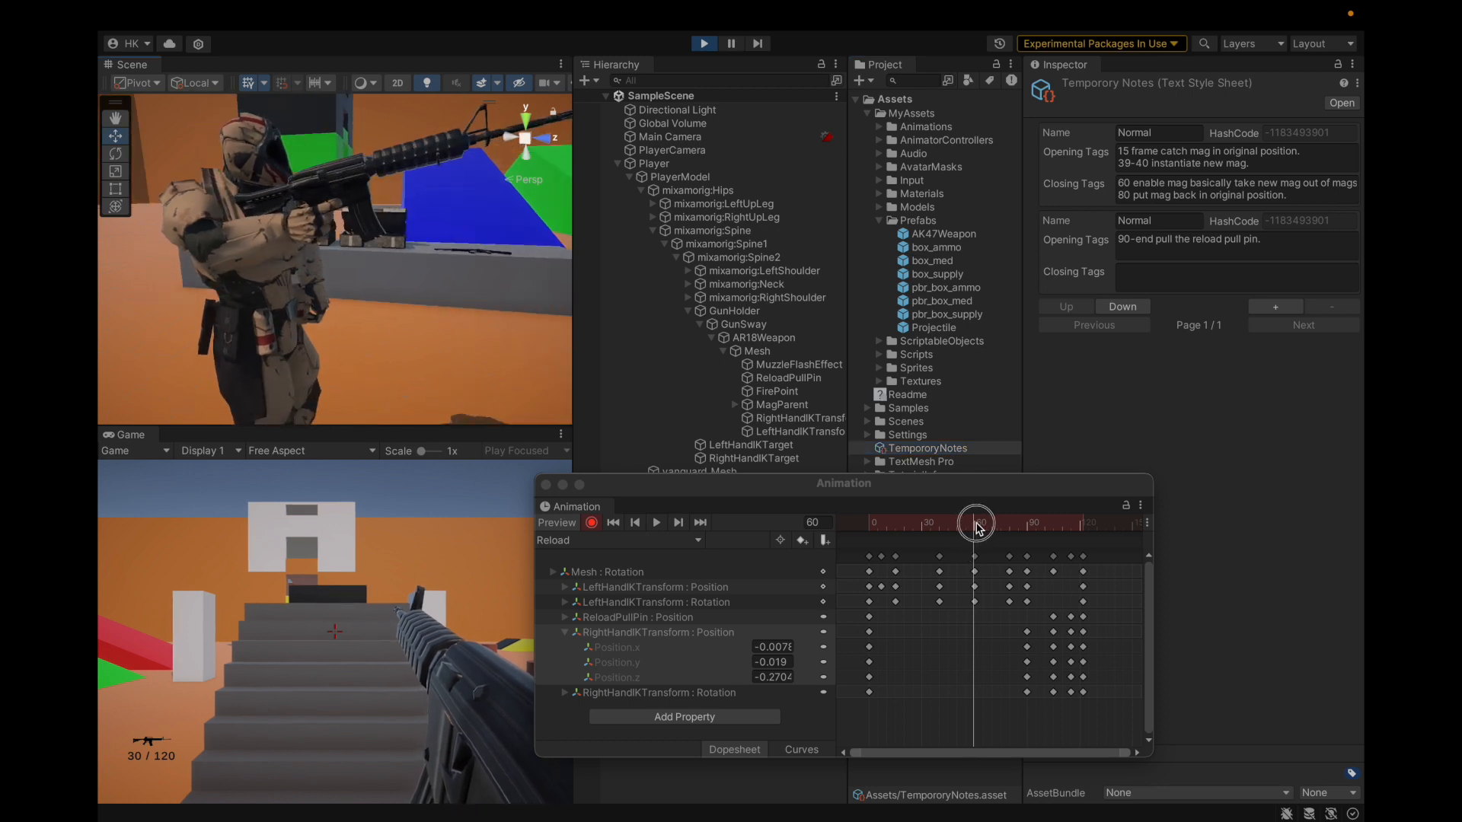
{"action": "left_click_drag", "start_coordinate": [979, 528], "coordinate": [1008, 526]}
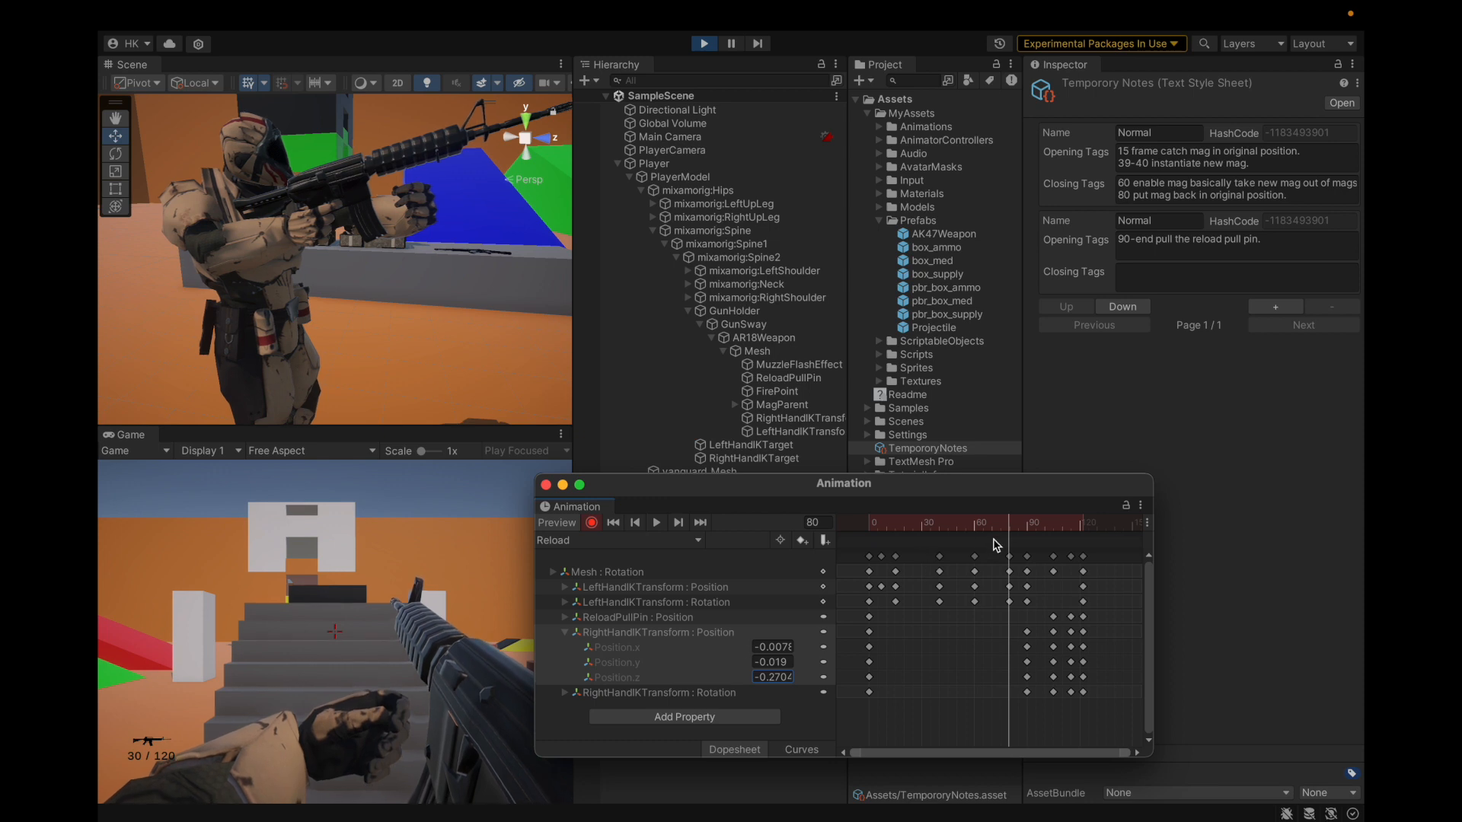
{"action": "left_click_drag", "start_coordinate": [1004, 538], "coordinate": [895, 543]}
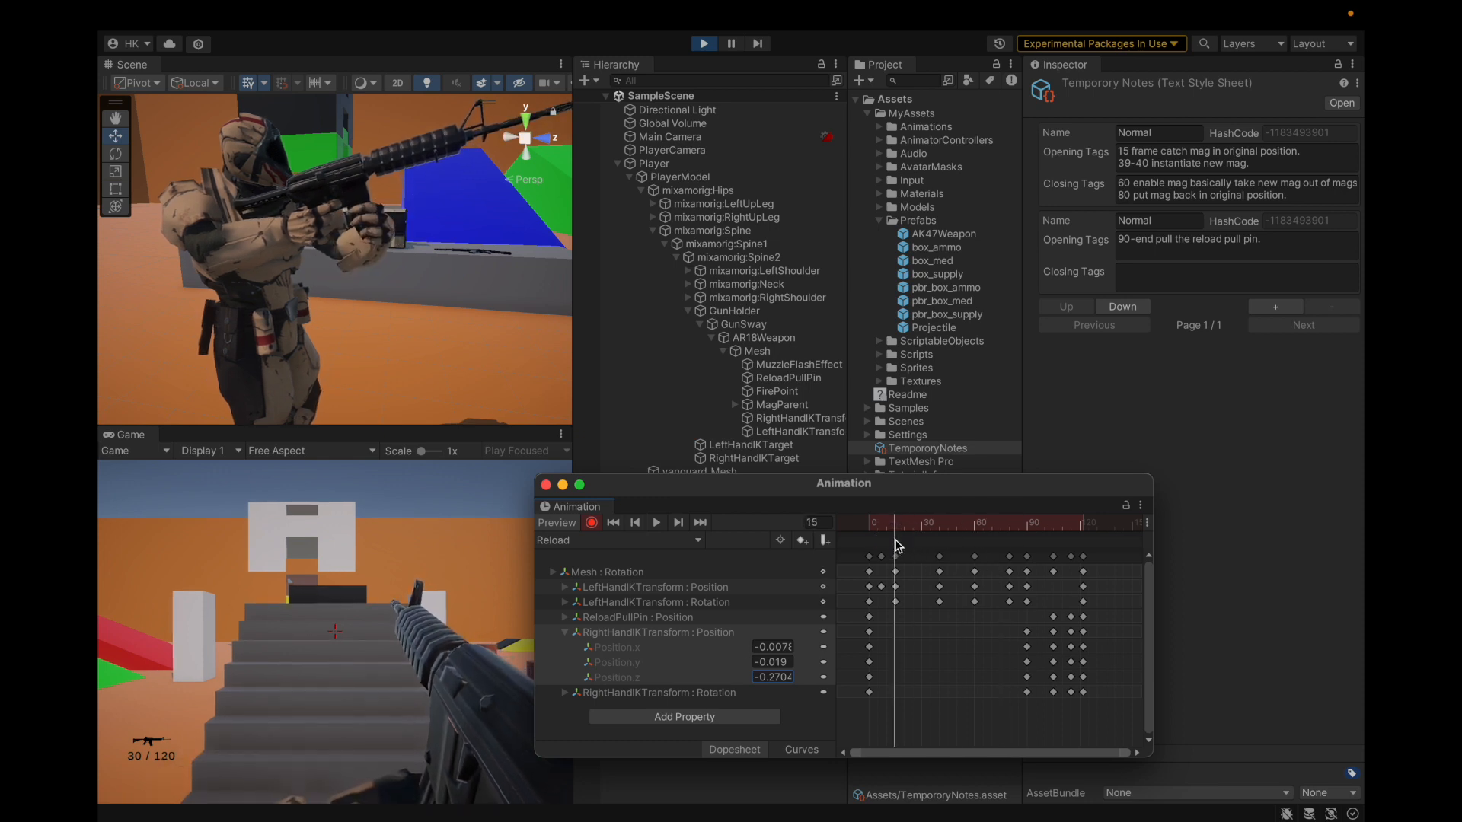
{"action": "scroll", "coordinate": [346, 175], "scroll_direction": "up", "scroll_amount": 5}
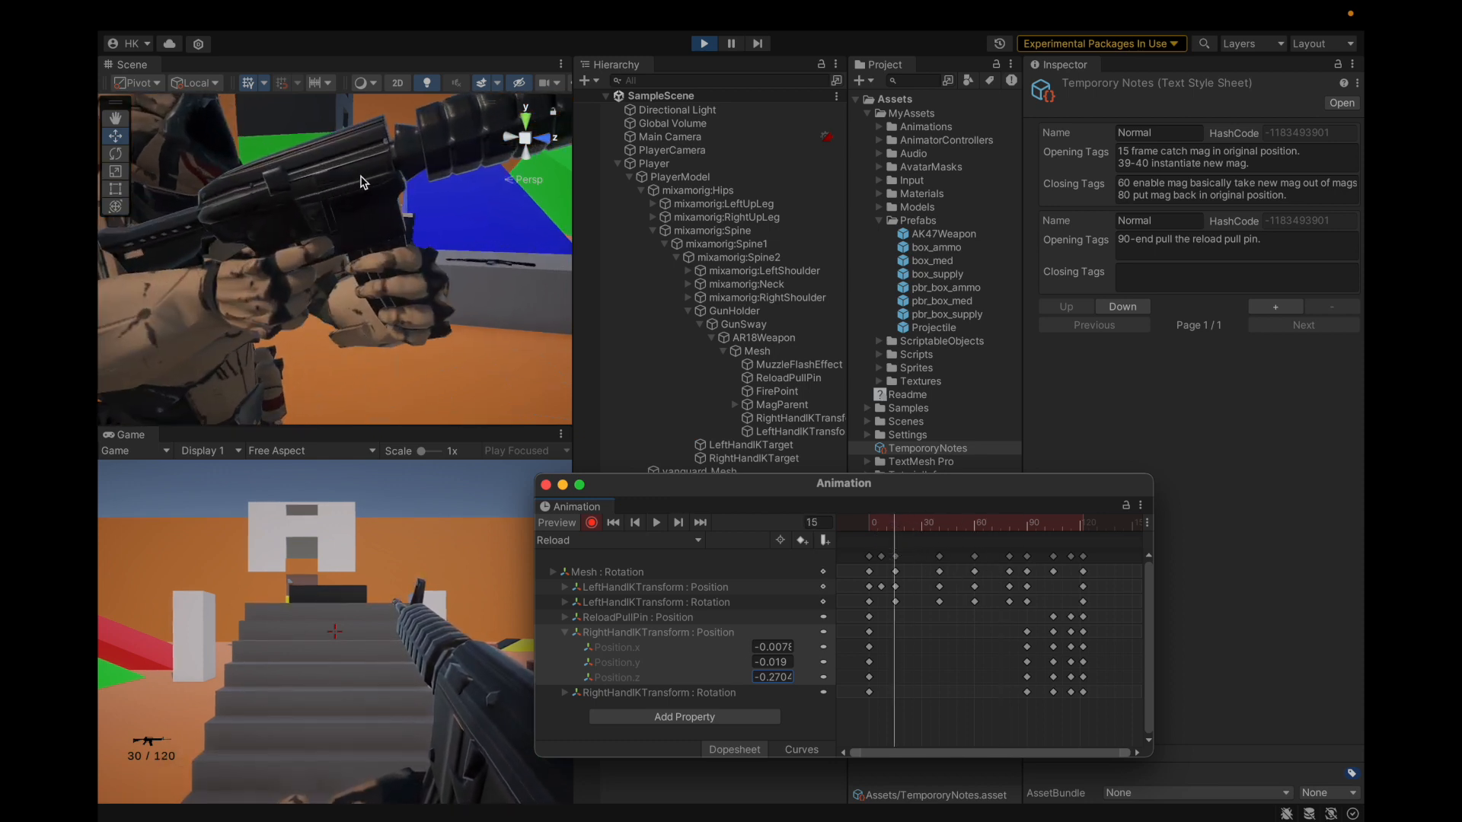
{"action": "scroll", "coordinate": [470, 257], "scroll_direction": "down", "scroll_amount": 6}
{"action": "scroll", "coordinate": [447, 299], "scroll_direction": "up", "scroll_amount": 2}
{"action": "left_click", "coordinate": [783, 432]}
{"action": "right_click", "coordinate": [1154, 134]}
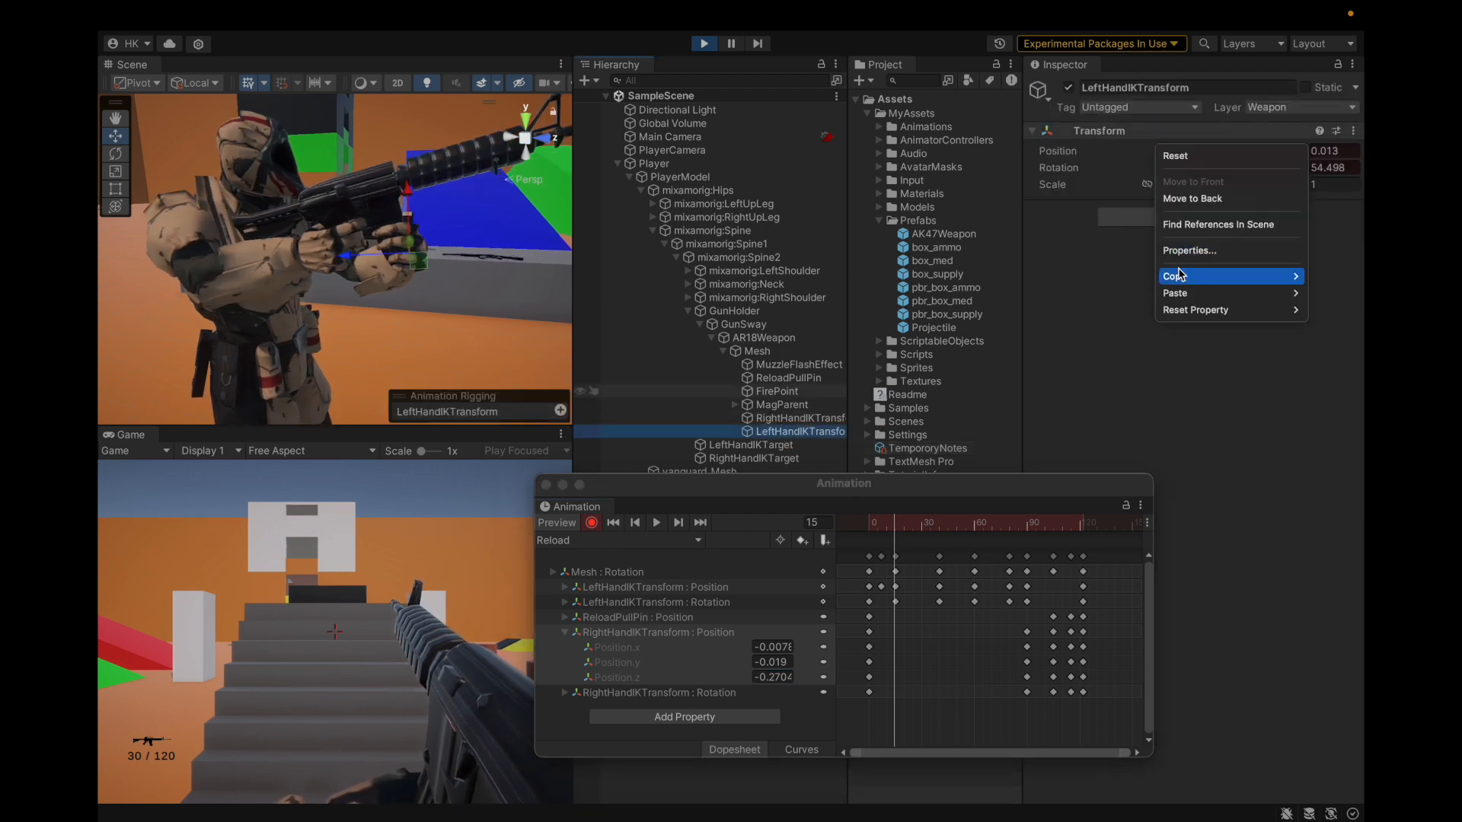
{"action": "left_click", "coordinate": [1139, 275]}
{"action": "left_click_drag", "start_coordinate": [898, 529], "coordinate": [1009, 552]}
{"action": "right_click", "coordinate": [1132, 140]}
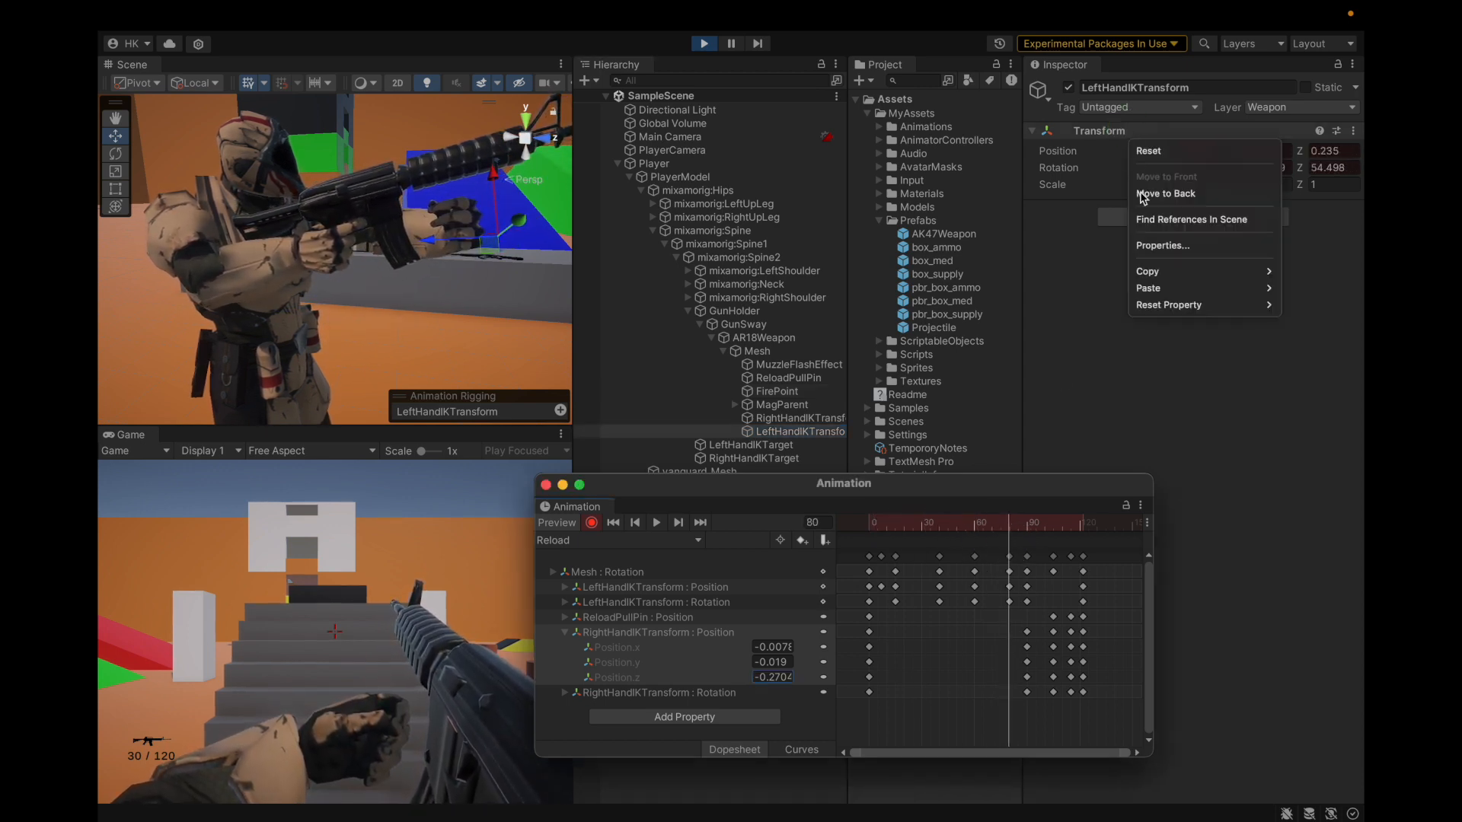
{"action": "mouse_move", "coordinate": [1145, 288]}
{"action": "left_click", "coordinate": [1091, 292]}
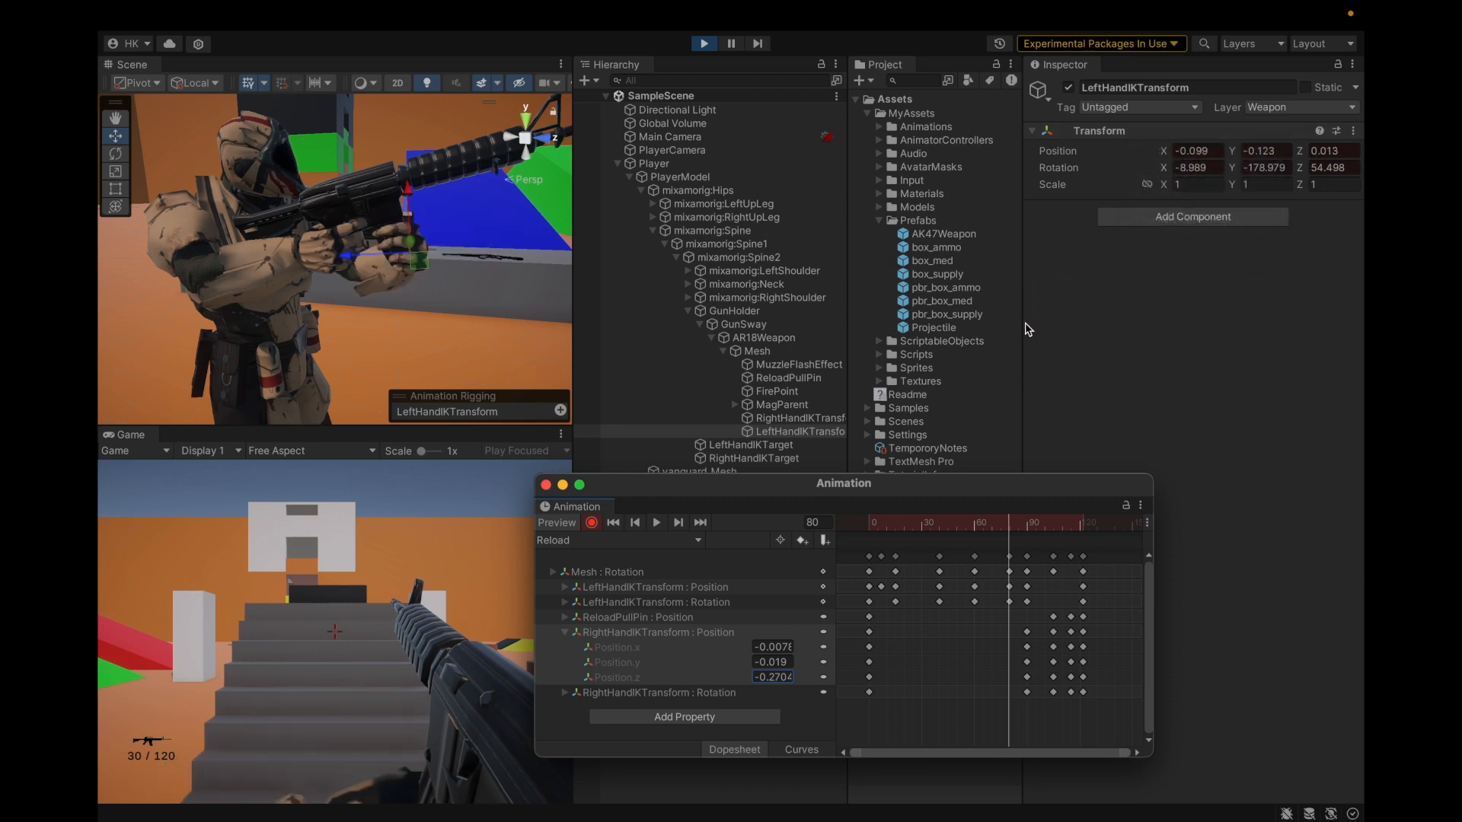
Step: Copy the frame-15 rotation and paste it onto frame 80 as well
{"action": "left_click", "coordinate": [896, 529]}
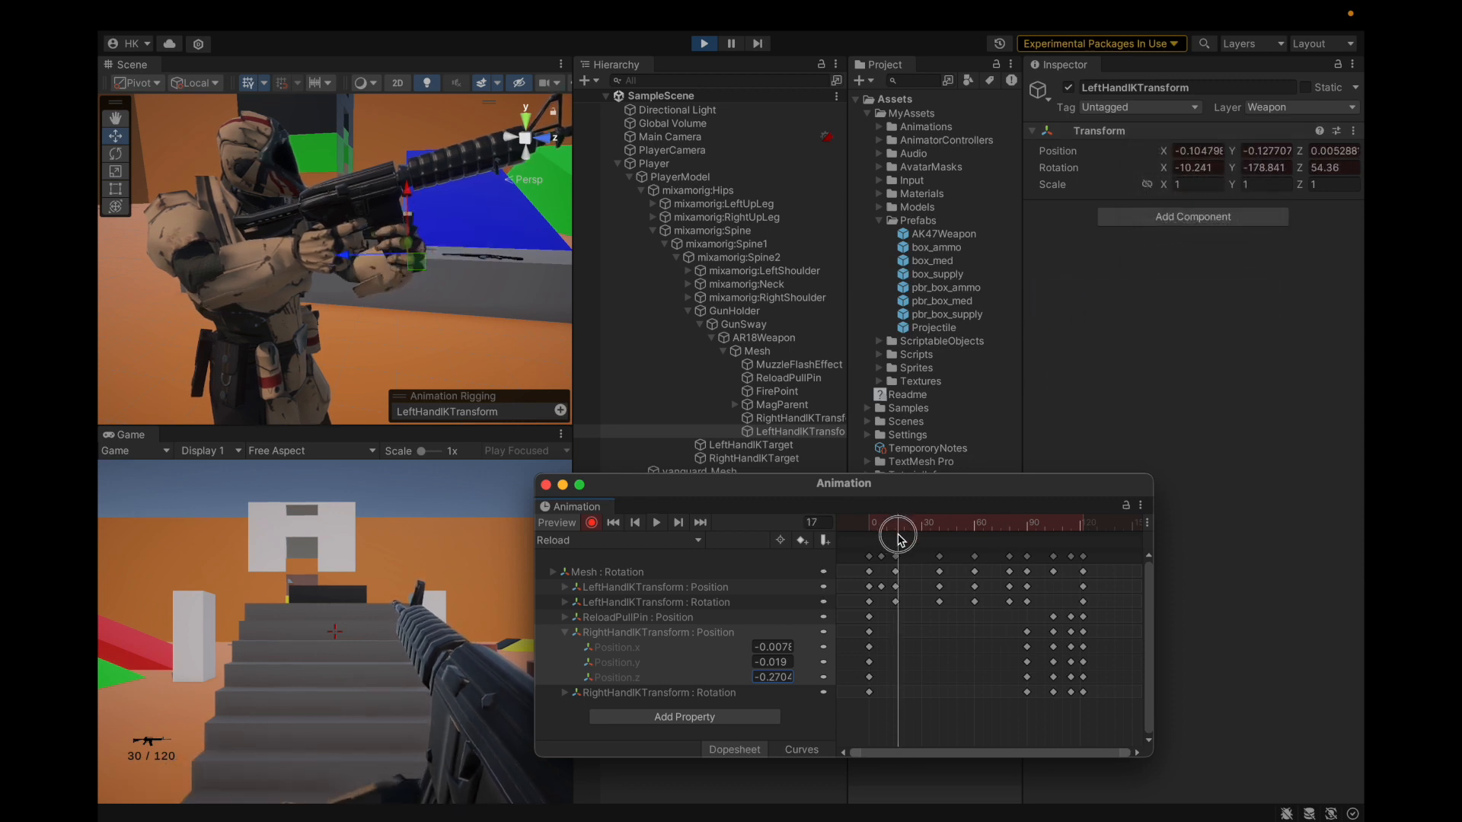
{"action": "left_click", "coordinate": [896, 522]}
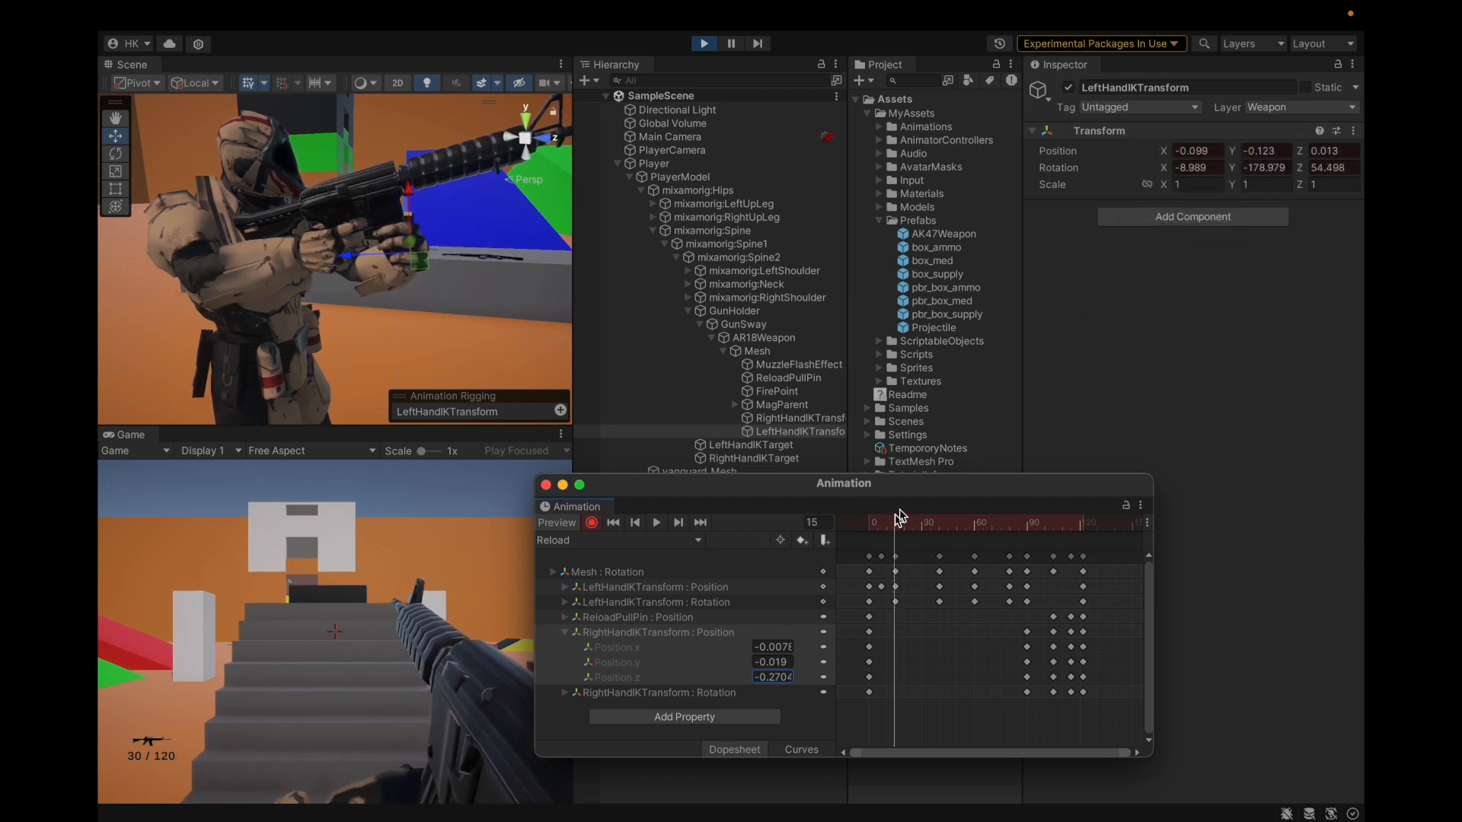
{"action": "right_click", "coordinate": [1159, 134]}
{"action": "mouse_move", "coordinate": [1187, 276]}
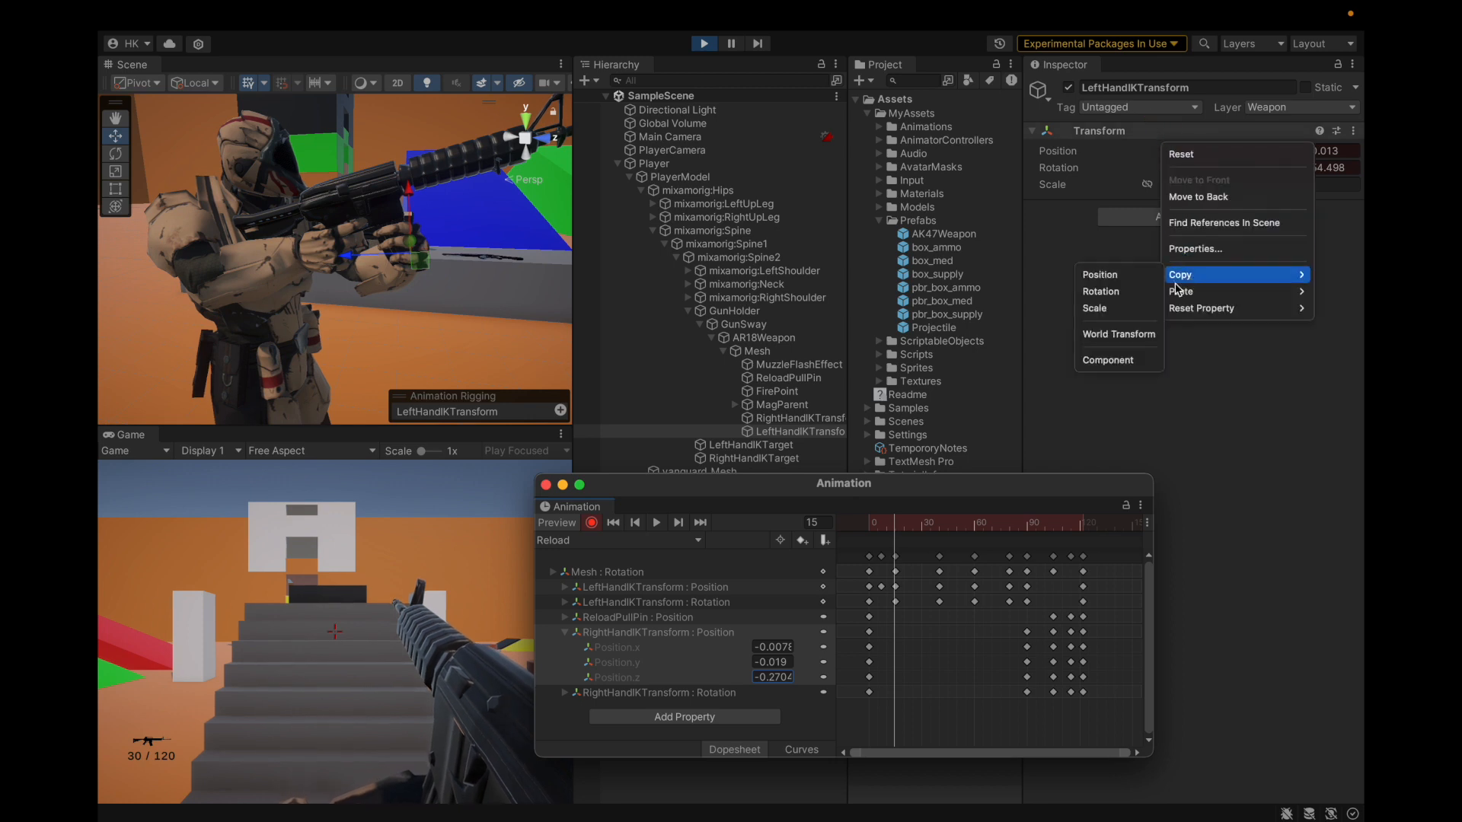
{"action": "left_click", "coordinate": [1129, 294]}
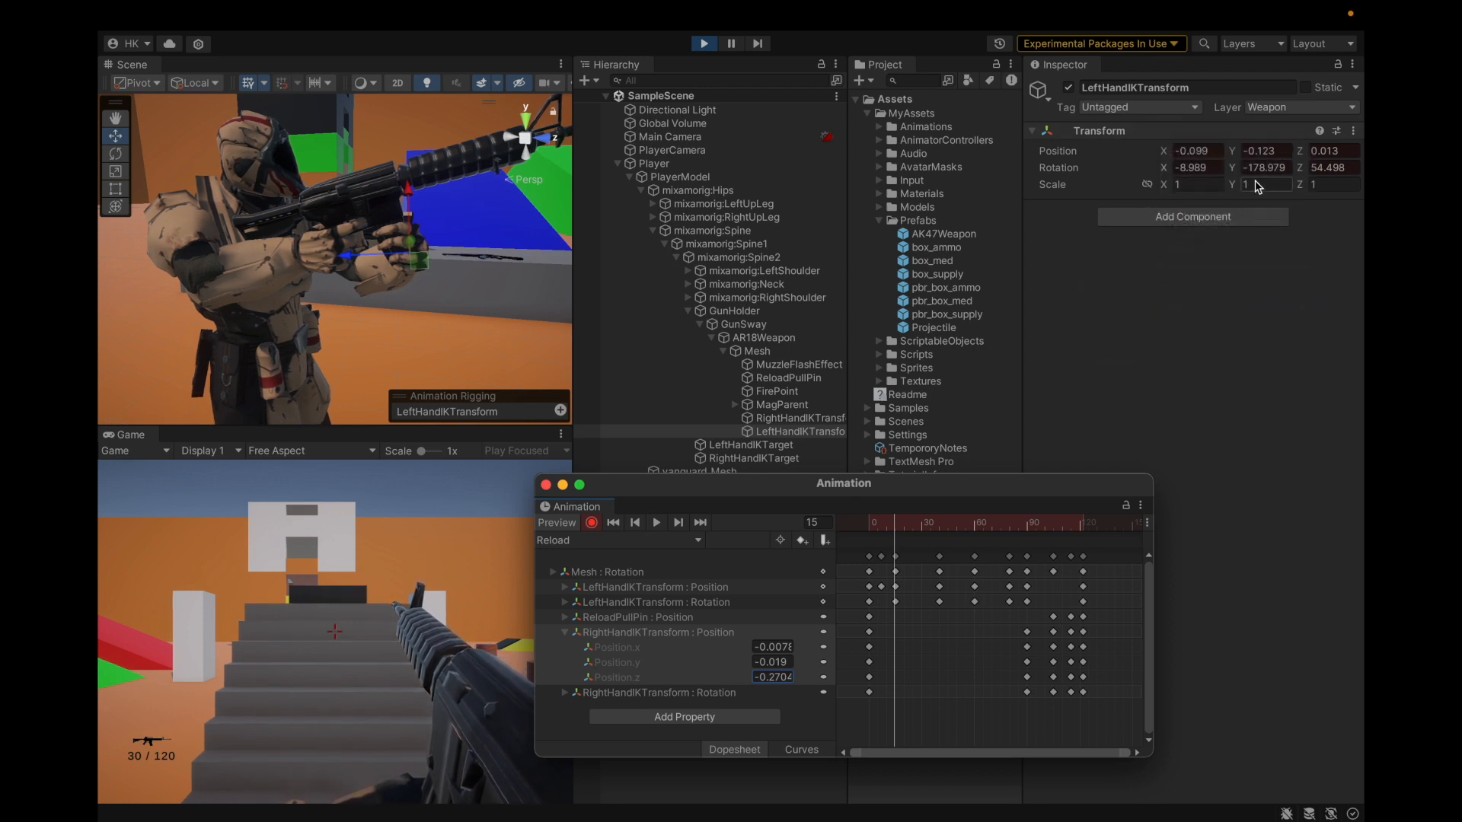
{"action": "left_click_drag", "start_coordinate": [895, 528], "coordinate": [1011, 541]}
{"action": "right_click", "coordinate": [1127, 134]}
{"action": "mouse_move", "coordinate": [1132, 292]}
{"action": "left_click", "coordinate": [1093, 309]}
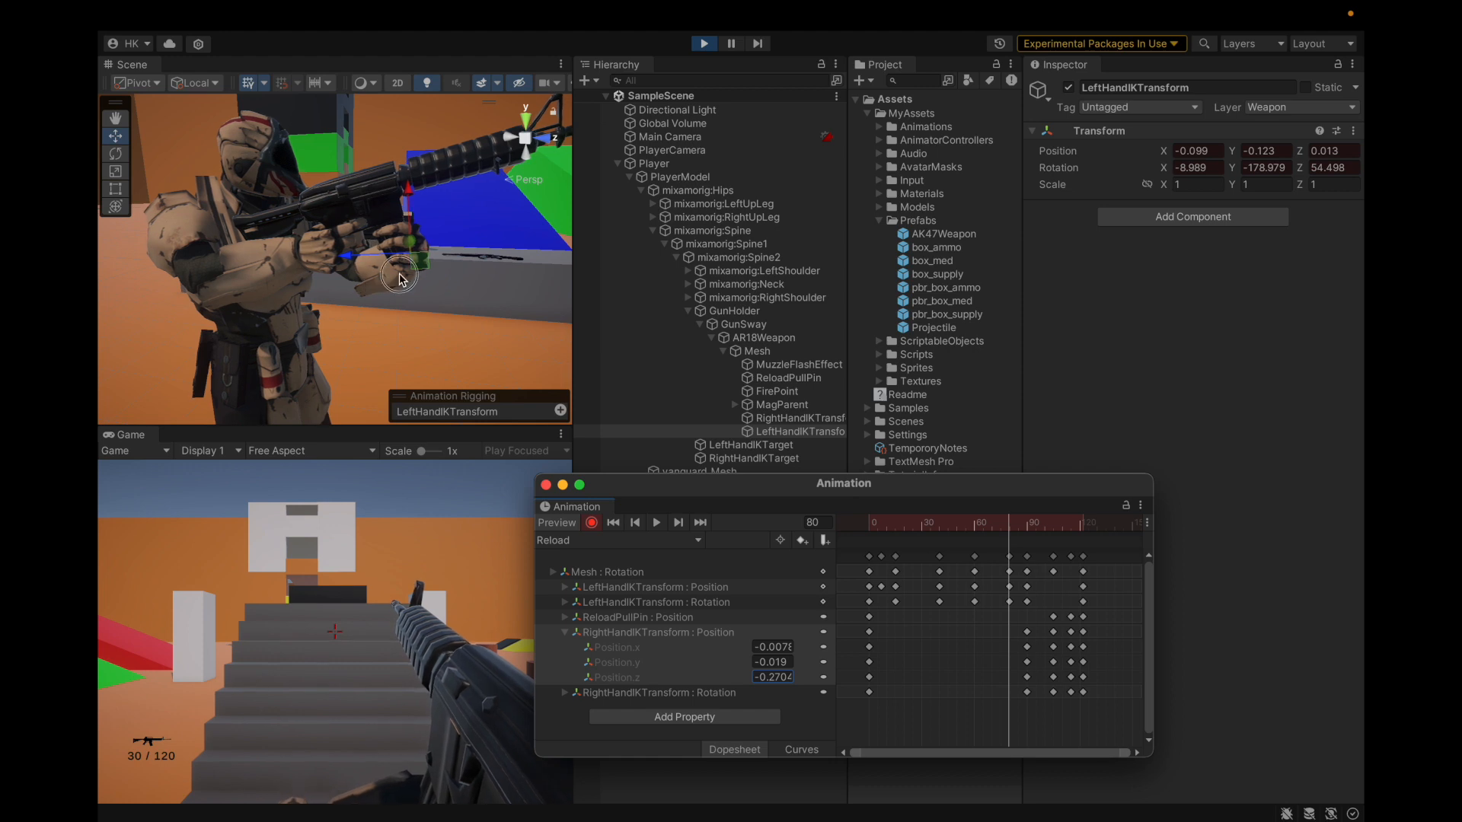
Step: Preview the left hand's pose across frames 80–90, selecting a left-hand Position keyframe
{"action": "left_click_drag", "start_coordinate": [402, 280], "coordinate": [357, 289], "text": "alt"}
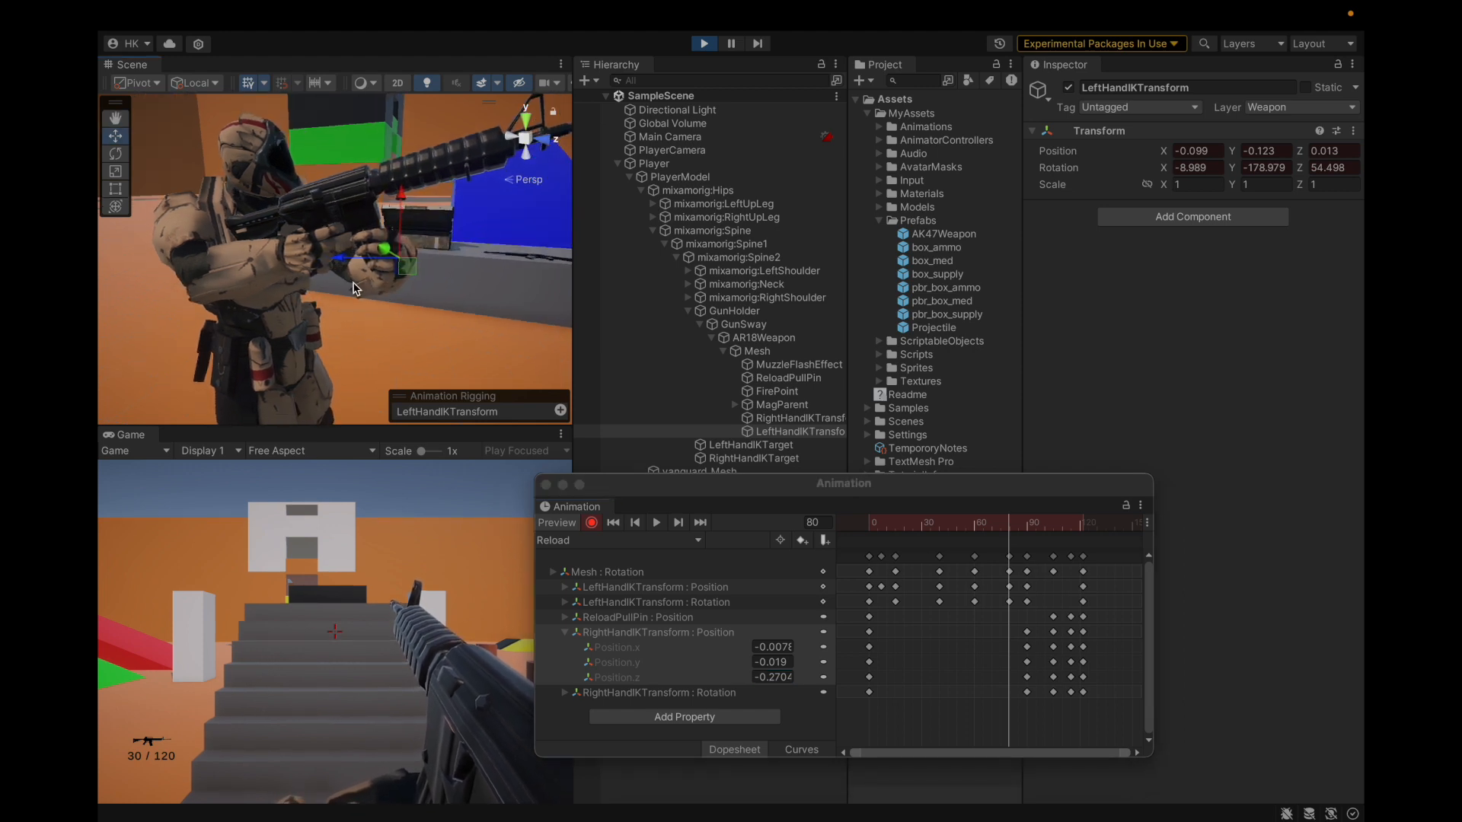
{"action": "left_click_drag", "start_coordinate": [377, 246], "coordinate": [424, 249], "text": "alt"}
{"action": "scroll", "coordinate": [424, 249], "scroll_direction": "up", "scroll_amount": 5}
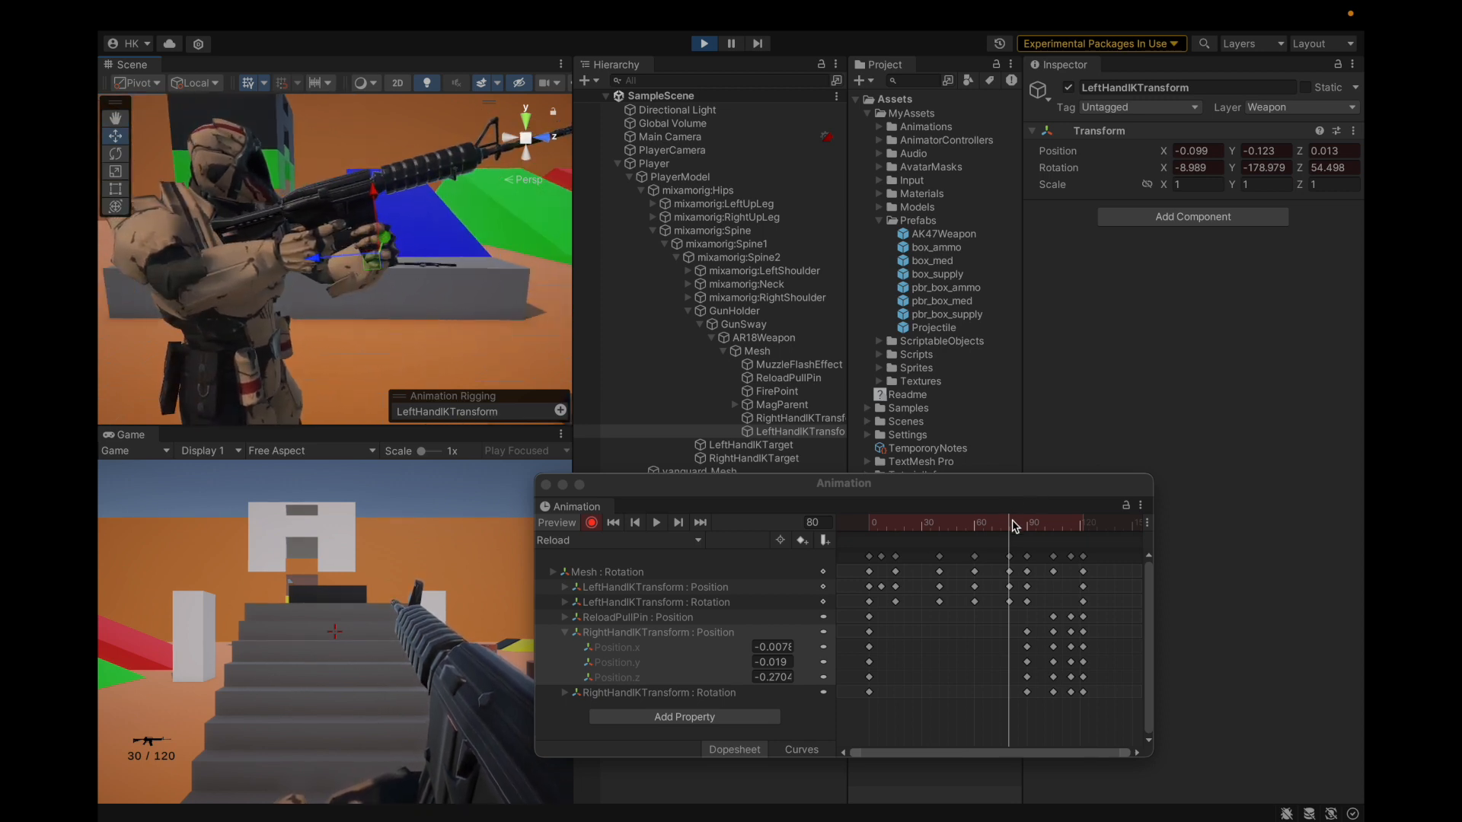
{"action": "left_click_drag", "start_coordinate": [1014, 525], "coordinate": [1018, 547]}
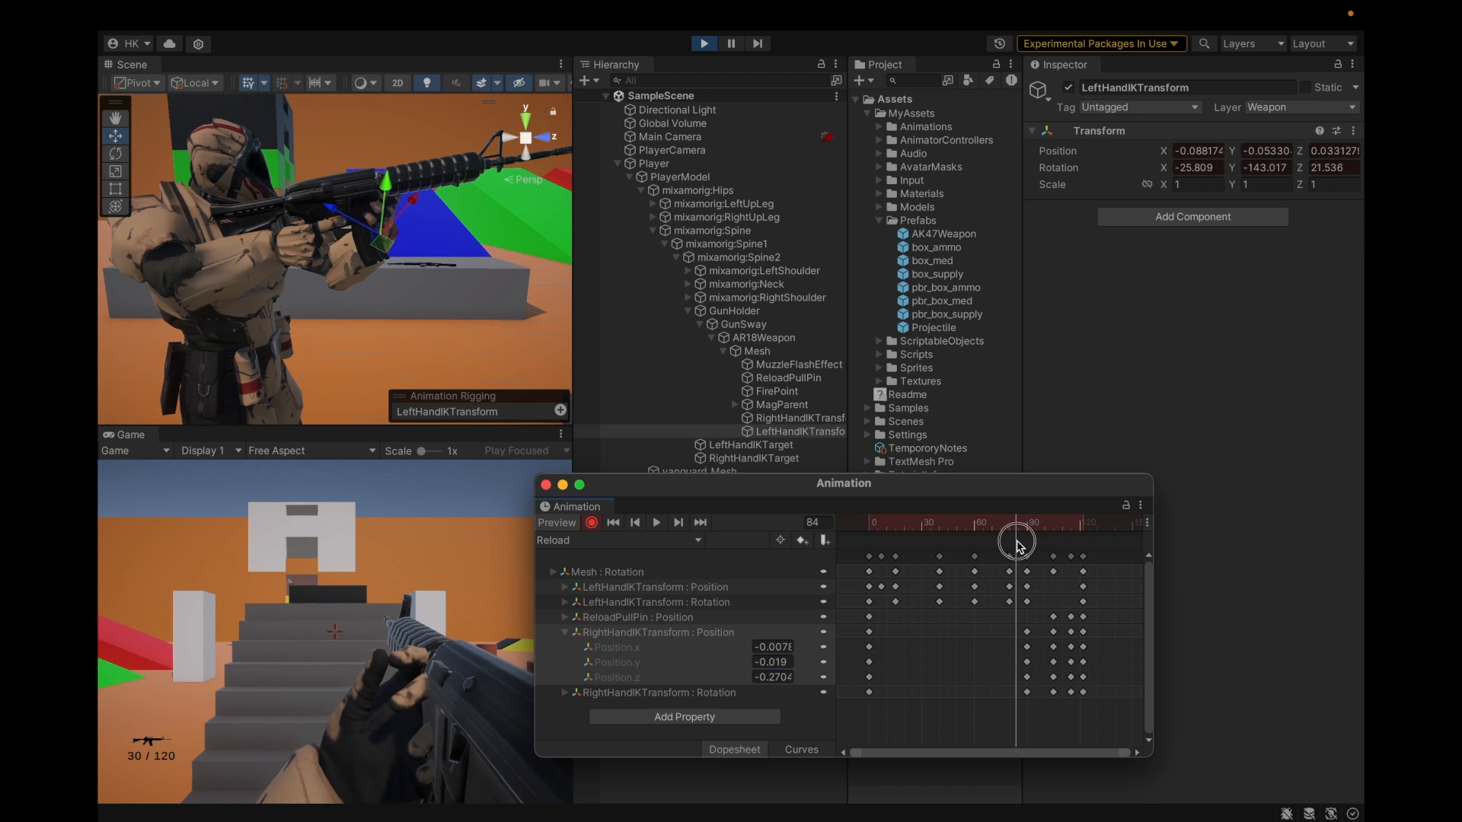
{"action": "left_click", "coordinate": [881, 558]}
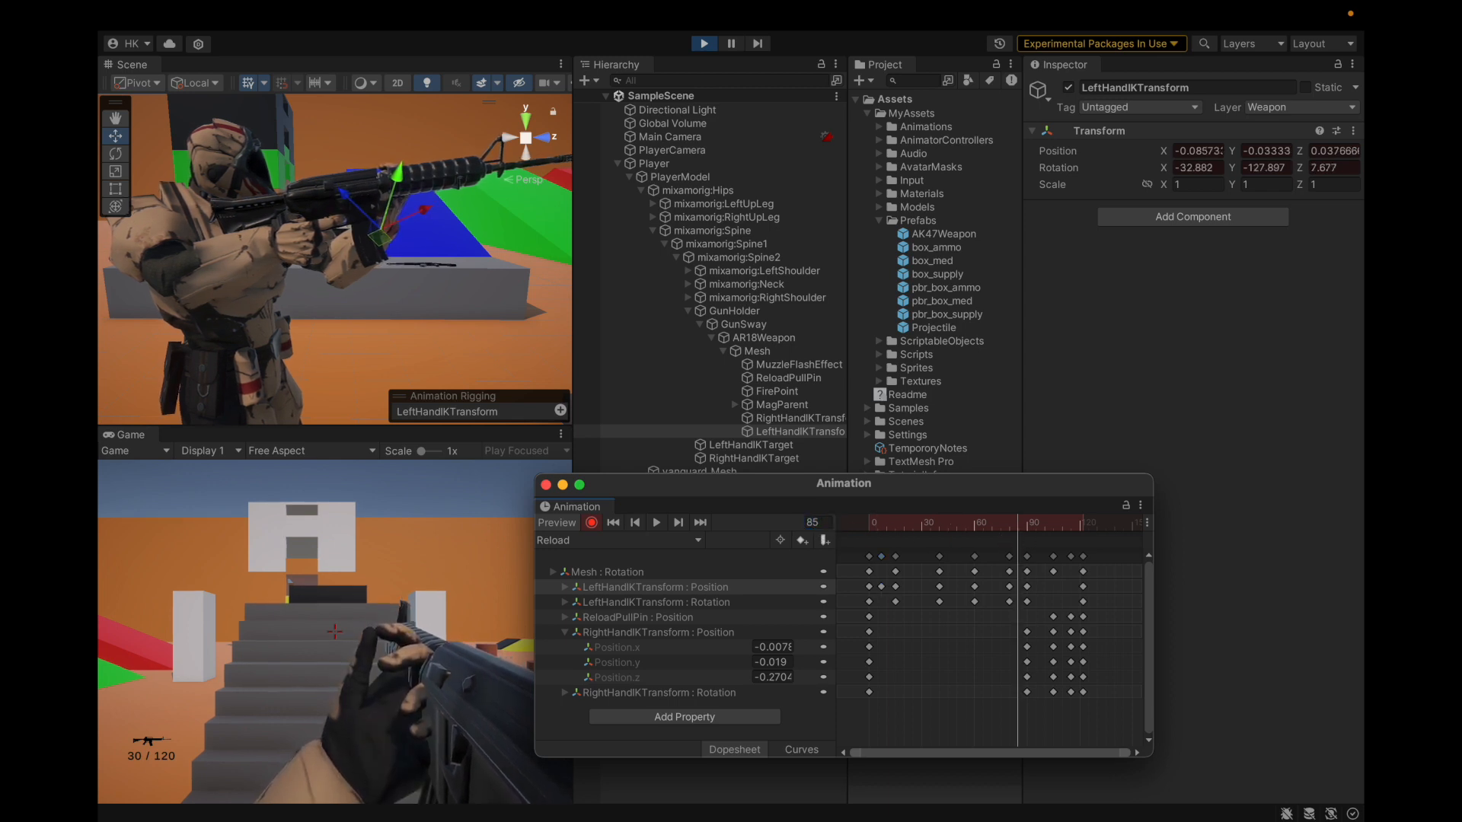
{"action": "left_click_drag", "start_coordinate": [1017, 523], "coordinate": [1028, 579]}
{"action": "key", "text": "period"}
Step: Preview frames 90–102 while orbiting around the soldier's hands and rifle
{"action": "scroll", "coordinate": [335, 289], "scroll_direction": "down", "scroll_amount": 5}
{"action": "scroll", "coordinate": [341, 163], "scroll_direction": "up", "scroll_amount": 5}
{"action": "left_click_drag", "start_coordinate": [344, 225], "coordinate": [503, 264], "text": "alt"}
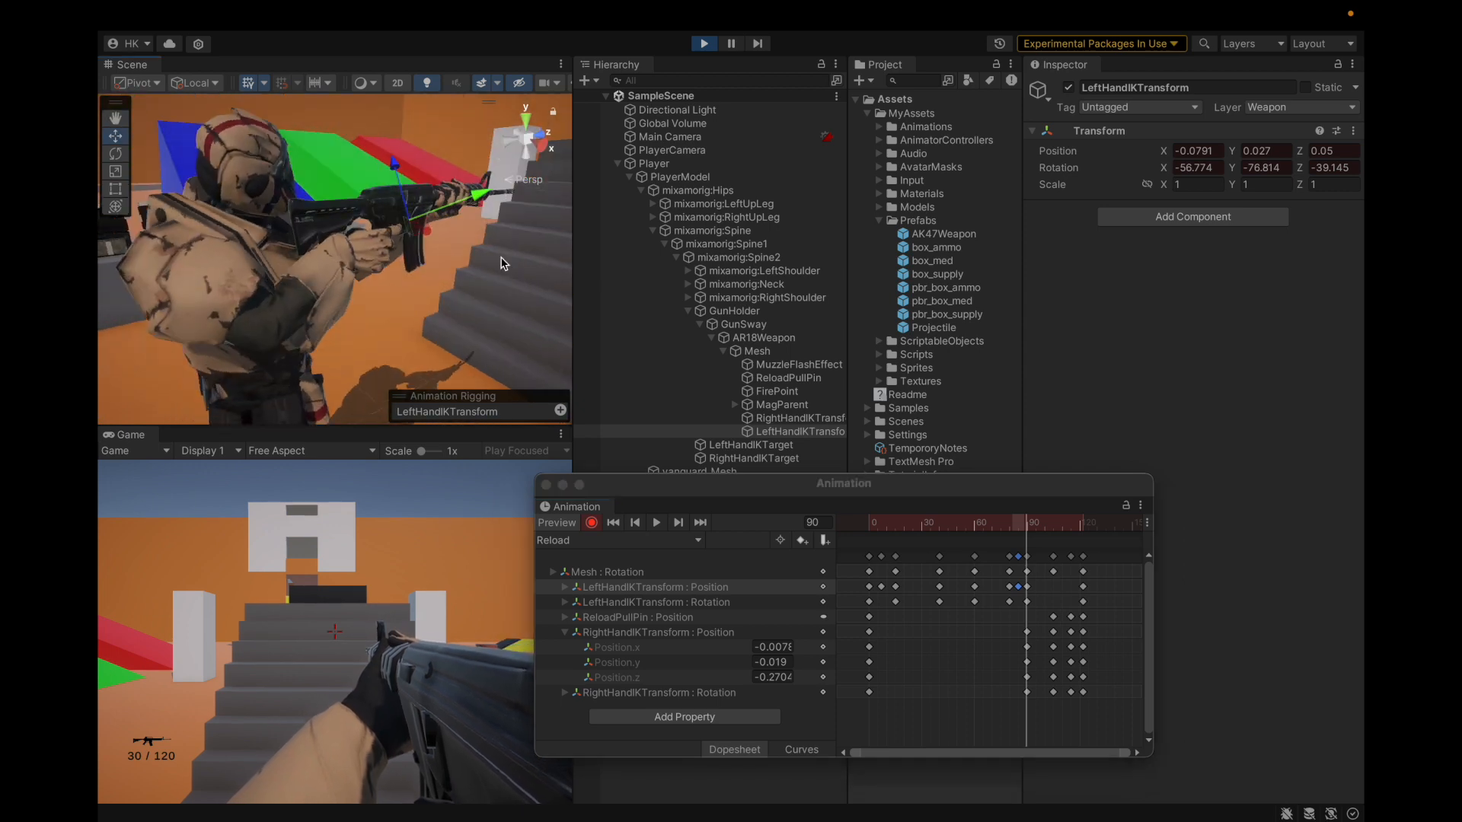
{"action": "scroll", "coordinate": [428, 168], "scroll_direction": "up", "scroll_amount": 4}
{"action": "mouse_move", "coordinate": [428, 213]}
{"action": "left_mouse_down", "text": "alt"}
{"action": "mouse_move", "coordinate": [518, 232]}
{"action": "mouse_move", "coordinate": [437, 227]}
{"action": "left_mouse_up", "text": "alt"}
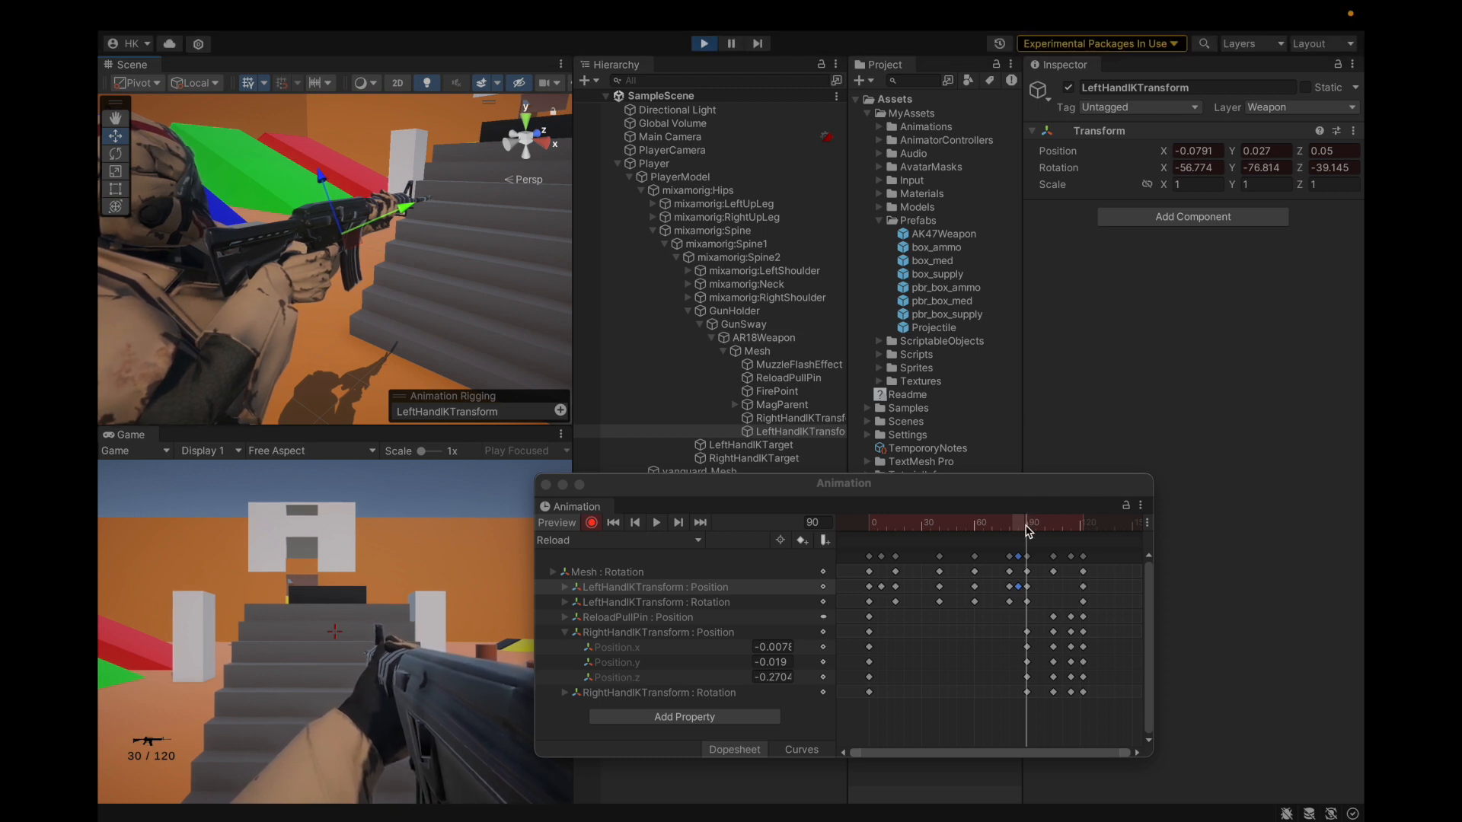
{"action": "left_click_drag", "start_coordinate": [1028, 531], "coordinate": [1056, 545]}
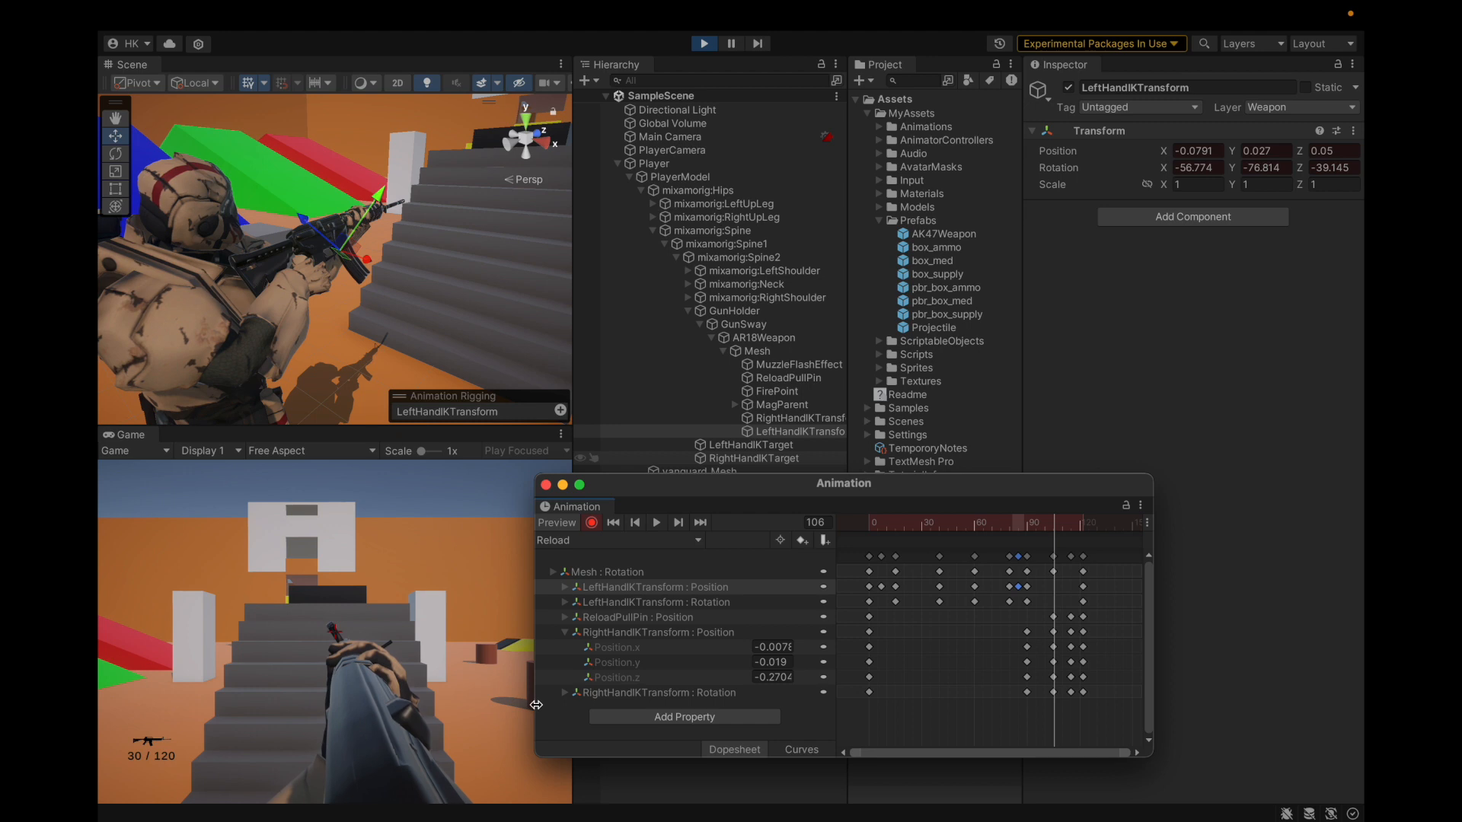
{"action": "scroll", "coordinate": [339, 213], "scroll_direction": "up", "scroll_amount": 3}
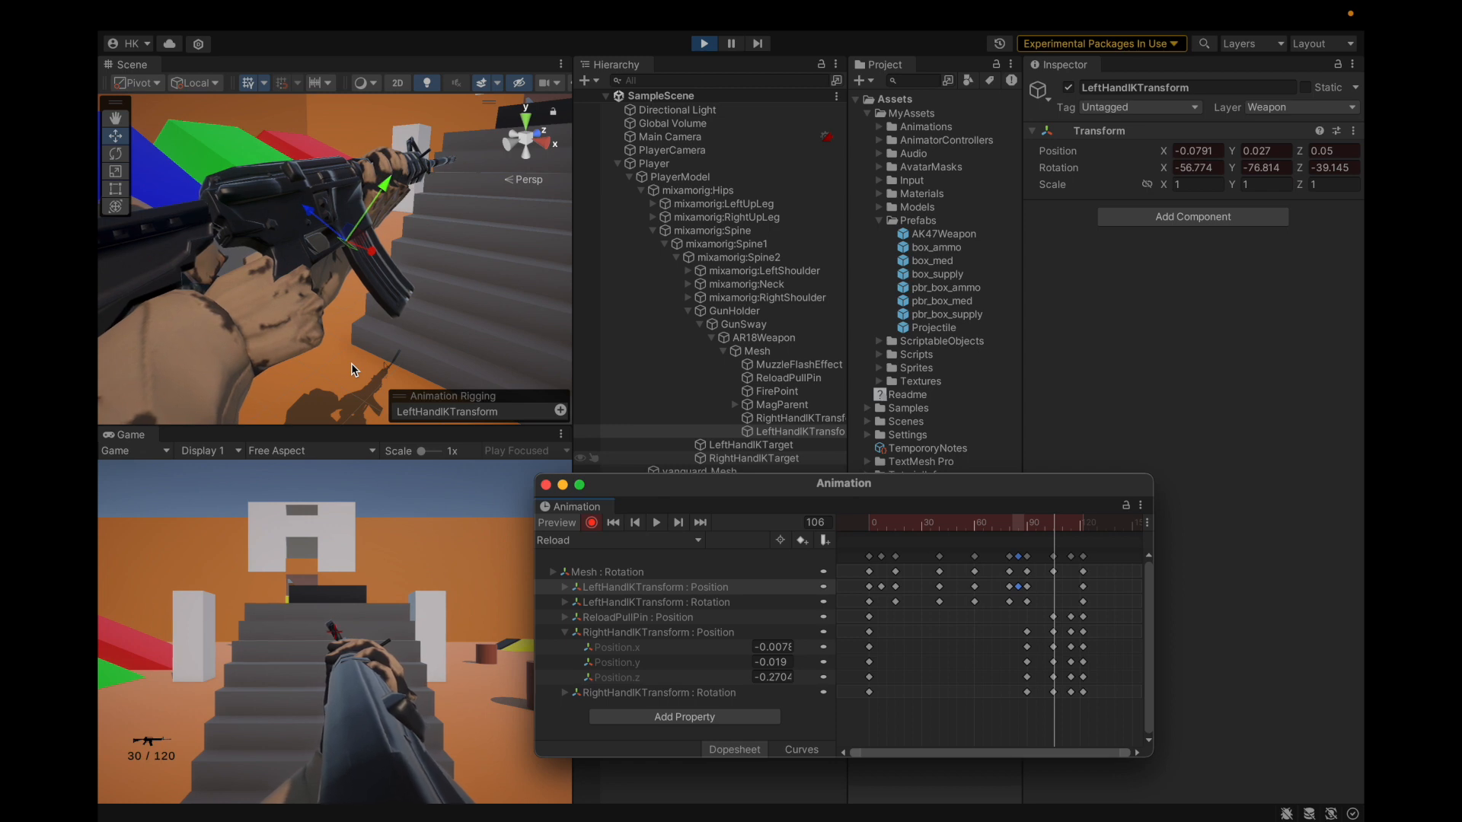
{"action": "left_click_drag", "start_coordinate": [230, 138], "coordinate": [238, 235], "text": "alt"}
Step: Lower the Animation window, select ReloadPullPin, and preview frames 106–115
{"action": "left_click_drag", "start_coordinate": [679, 499], "coordinate": [677, 573]}
{"action": "left_click", "coordinate": [774, 379]}
{"action": "left_click_drag", "start_coordinate": [509, 330], "coordinate": [345, 302], "text": "alt"}
{"action": "scroll", "coordinate": [462, 208], "scroll_direction": "down", "scroll_amount": 3}
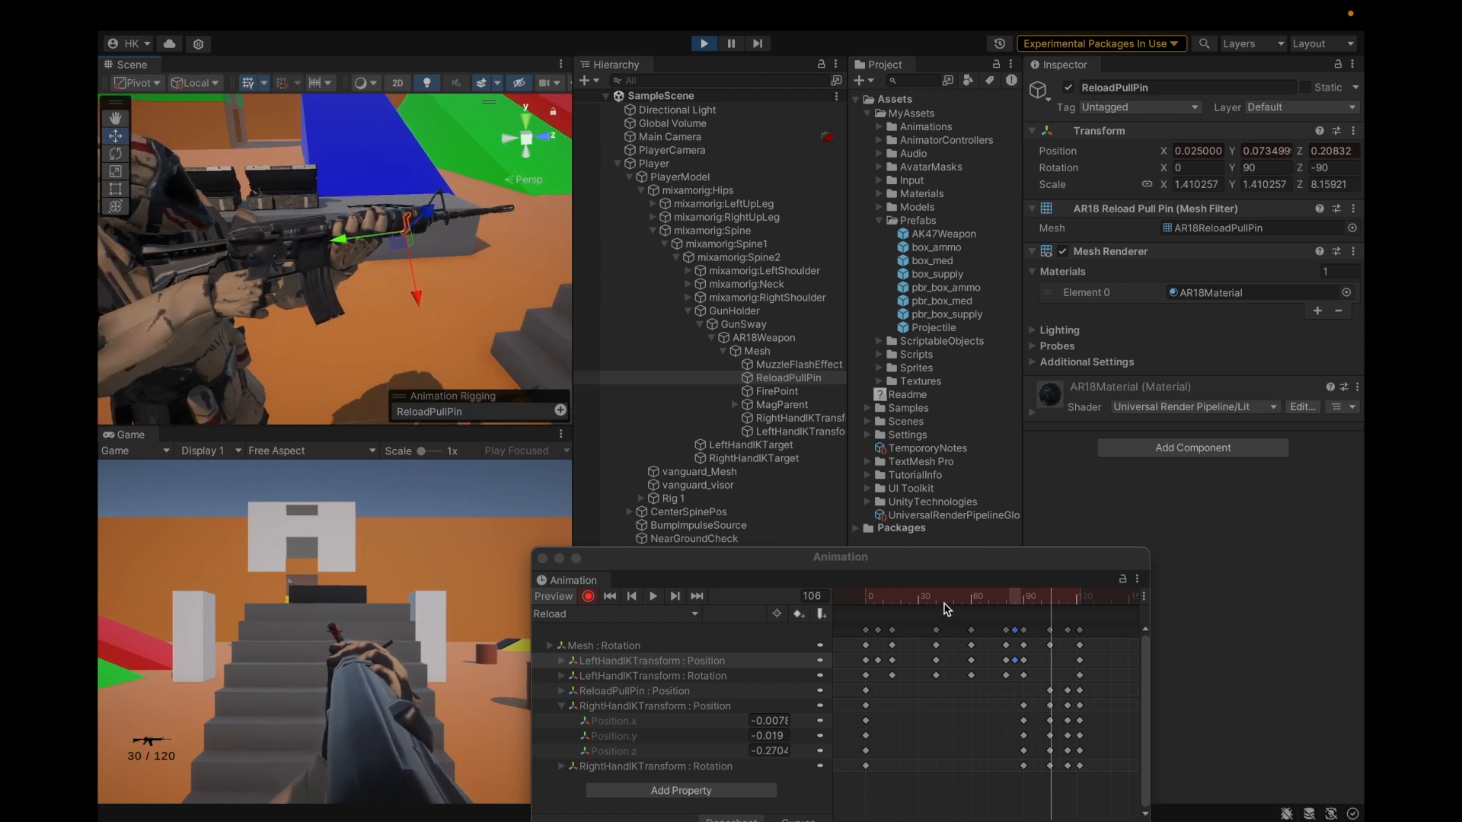
{"action": "left_click_drag", "start_coordinate": [808, 614], "coordinate": [757, 642]}
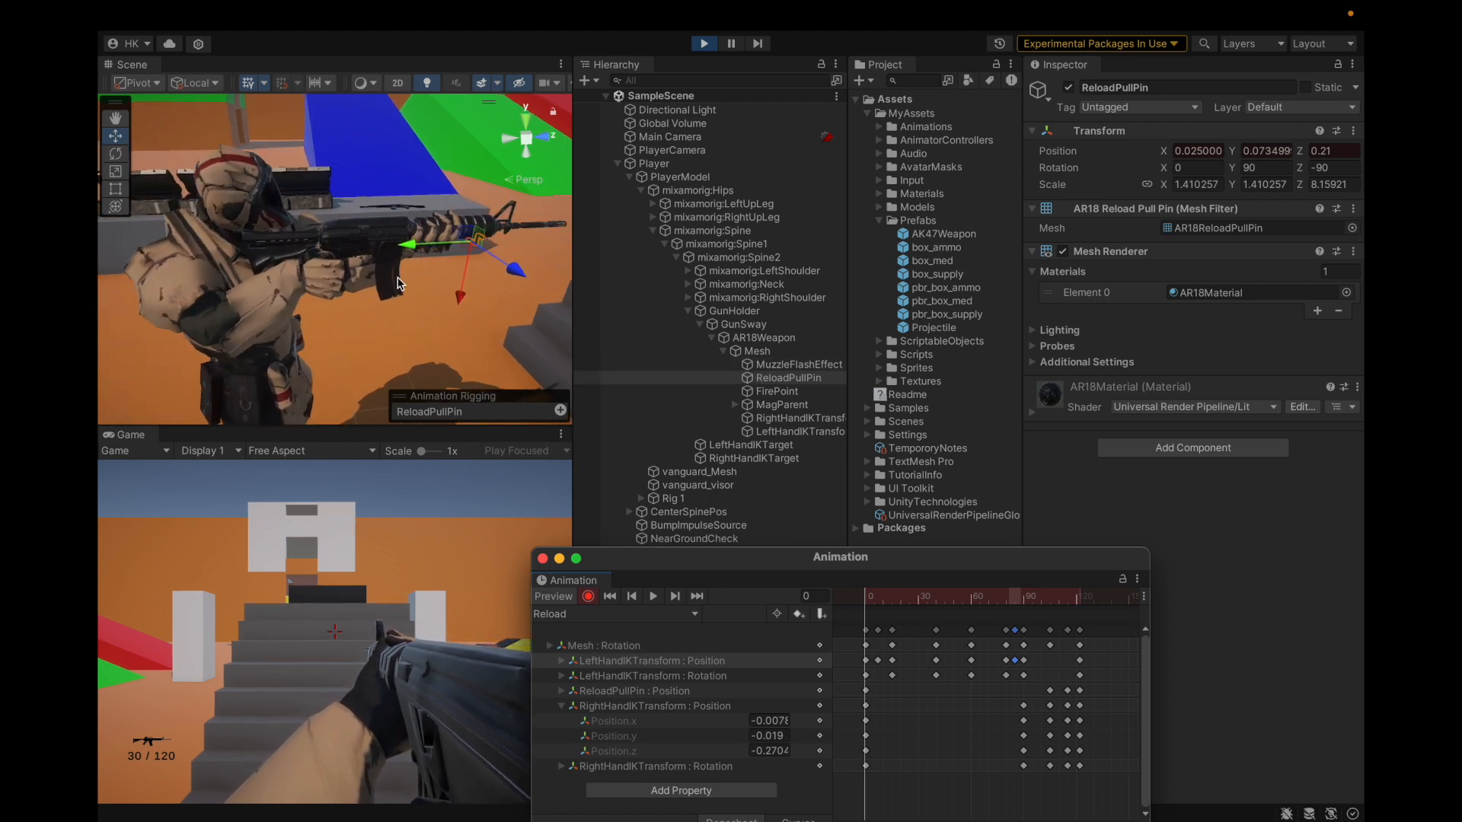
{"action": "left_click", "coordinate": [561, 706]}
{"action": "left_click", "coordinate": [561, 690]}
{"action": "left_click", "coordinate": [571, 692]}
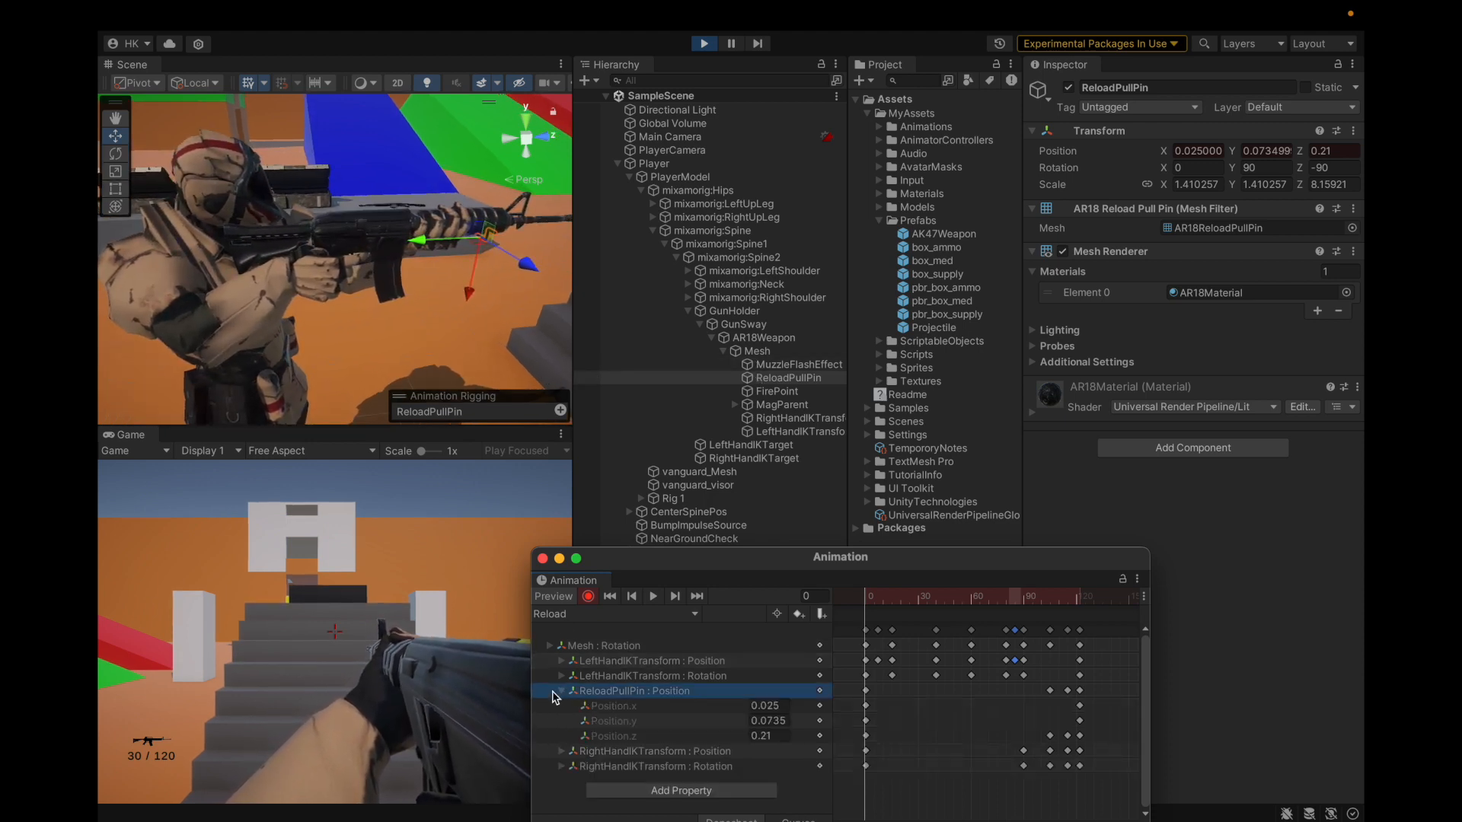
{"action": "right_click", "coordinate": [570, 694]}
{"action": "left_click", "coordinate": [573, 700]}
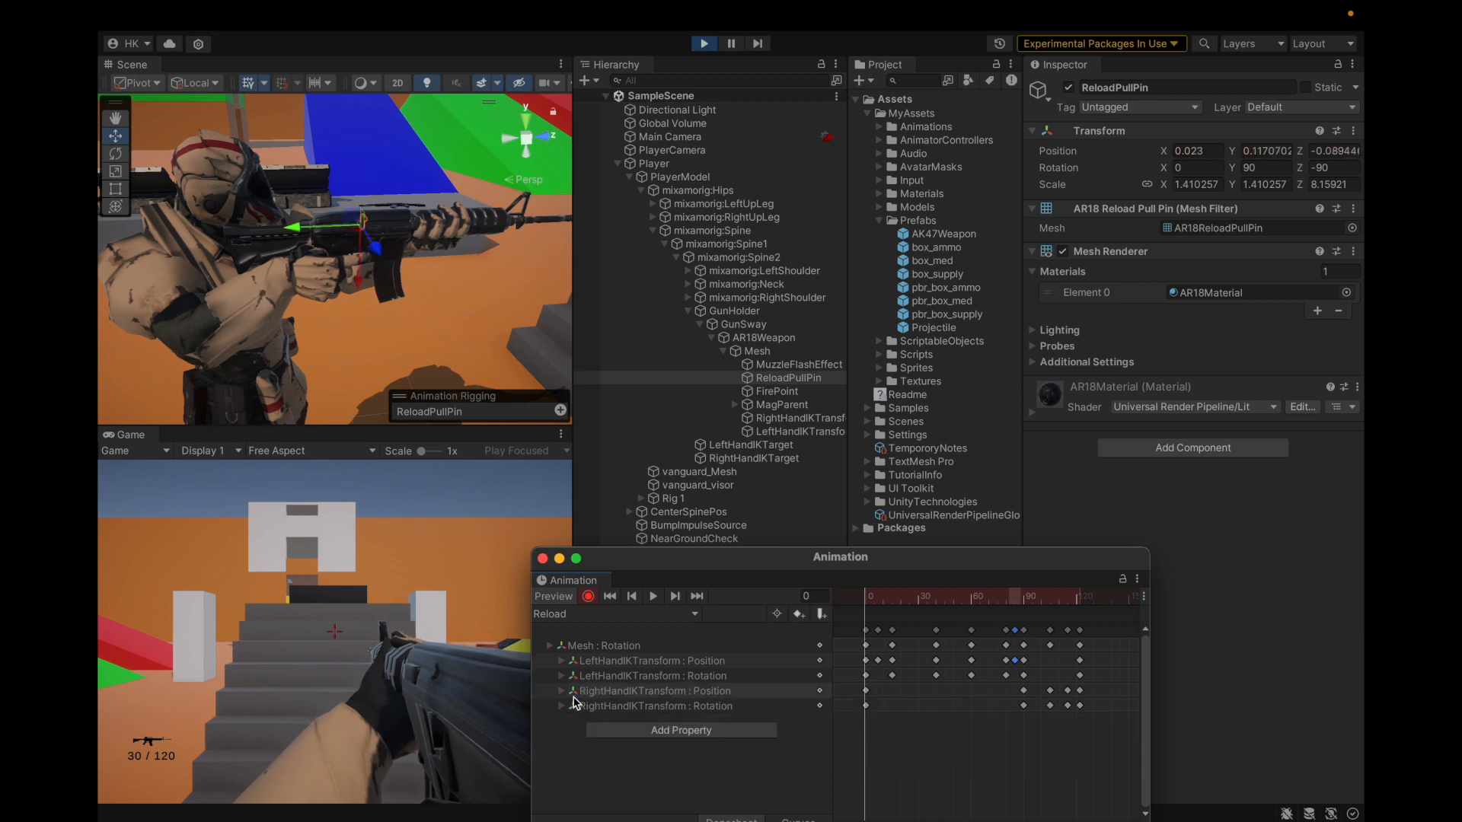
{"action": "scroll", "coordinate": [373, 238], "scroll_direction": "up", "scroll_amount": 10}
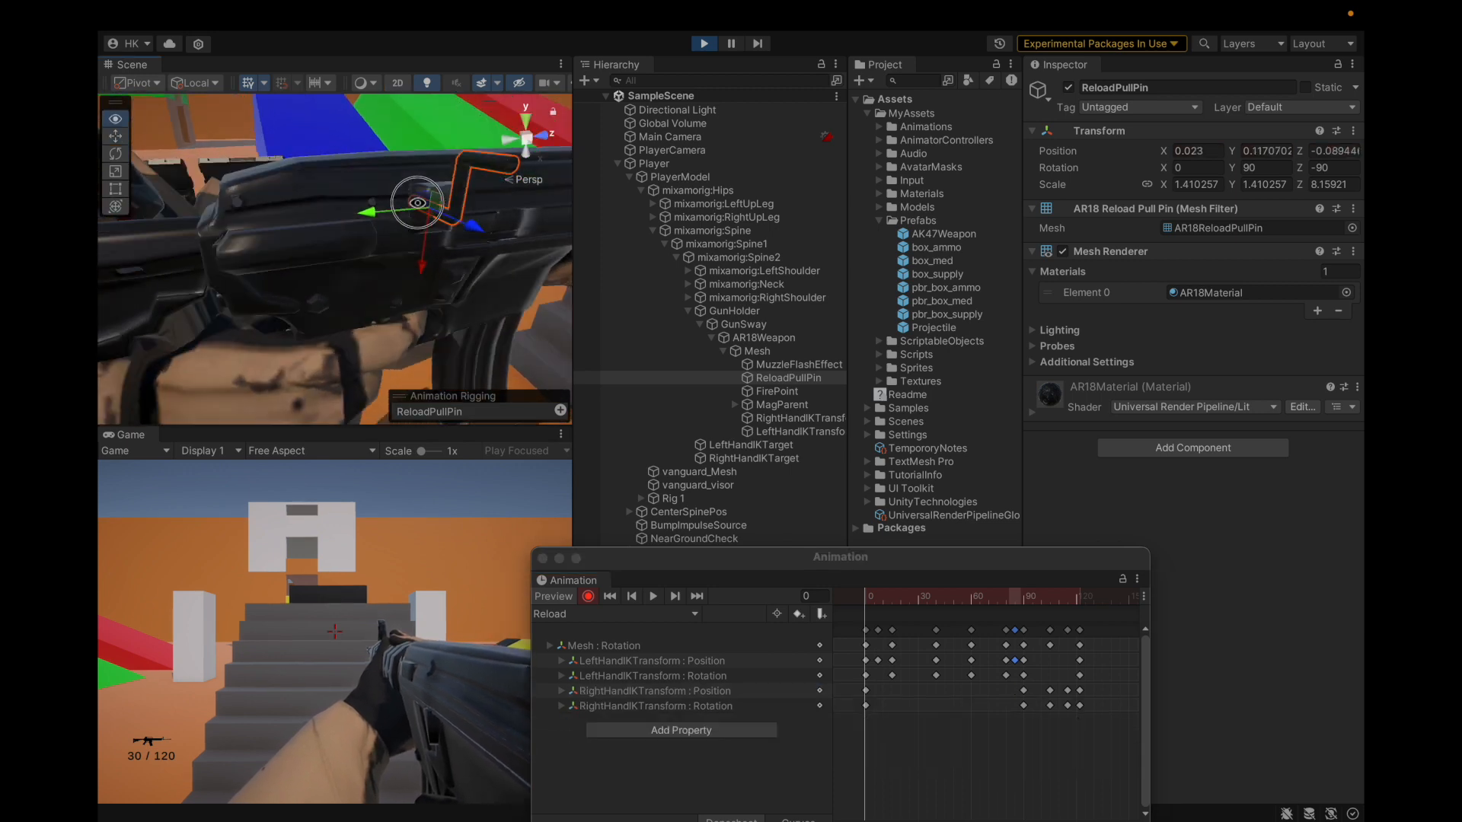
{"action": "scroll", "coordinate": [339, 235], "scroll_direction": "down", "scroll_amount": 5}
{"action": "left_click_drag", "start_coordinate": [338, 235], "coordinate": [328, 304], "text": "alt"}
{"action": "left_click_drag", "start_coordinate": [920, 601], "coordinate": [1049, 605]}
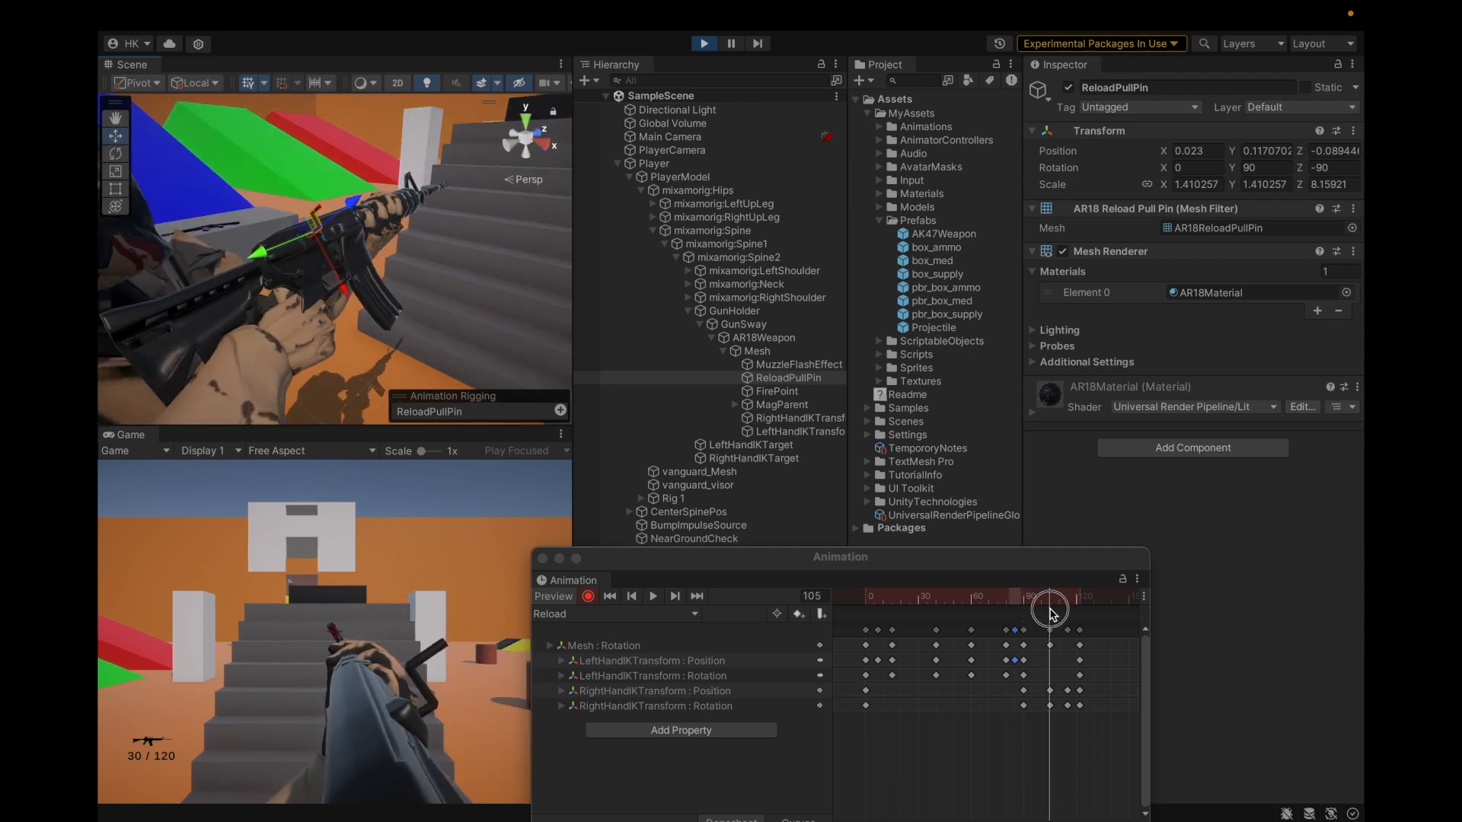
{"action": "left_click_drag", "start_coordinate": [322, 329], "coordinate": [251, 314], "text": "alt"}
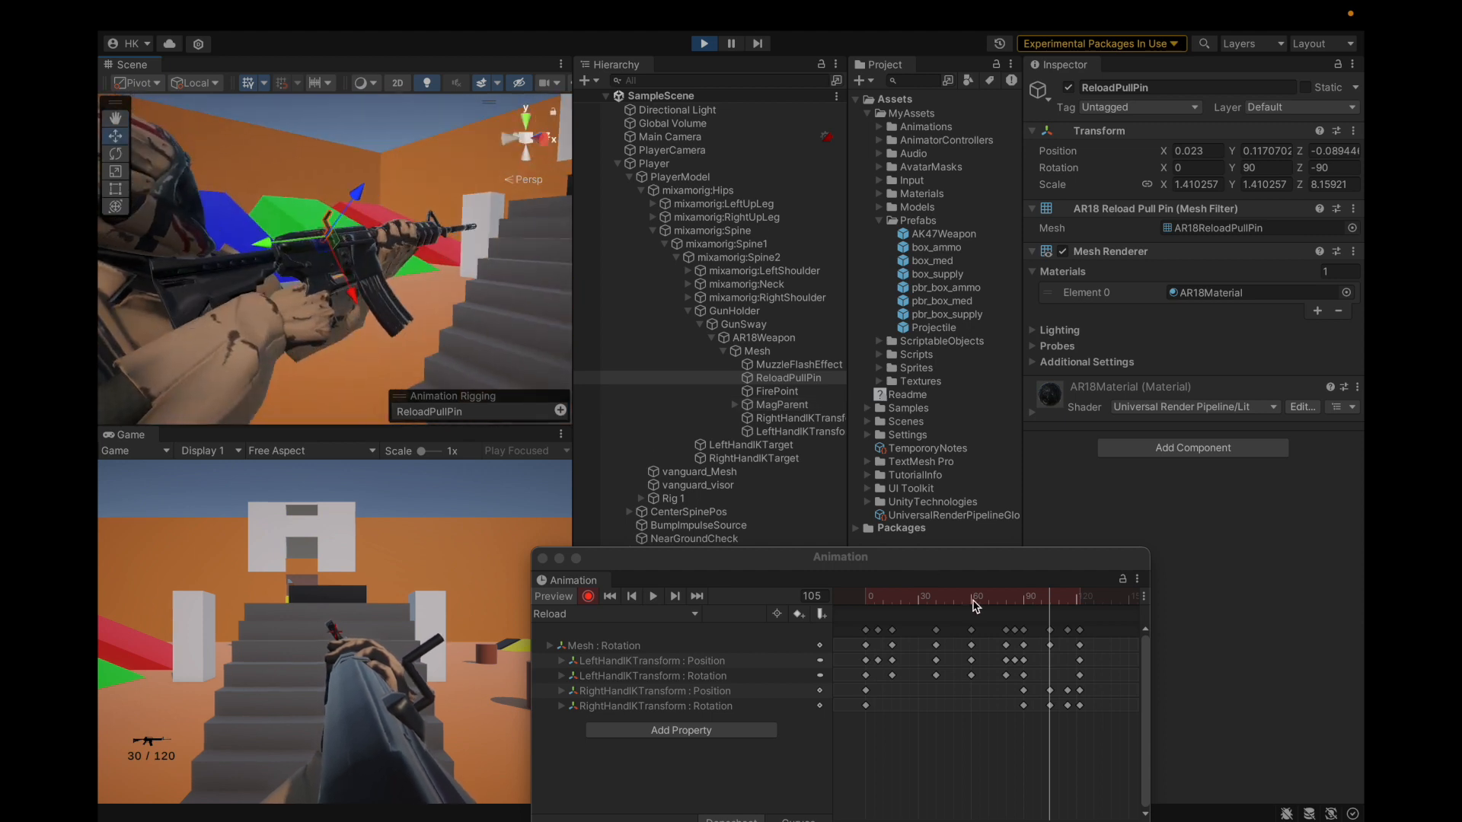
{"action": "mouse_move", "coordinate": [1052, 609]}
{"action": "left_mouse_down"}
{"action": "mouse_move", "coordinate": [1018, 607]}
{"action": "mouse_move", "coordinate": [1051, 617]}
{"action": "left_mouse_up"}
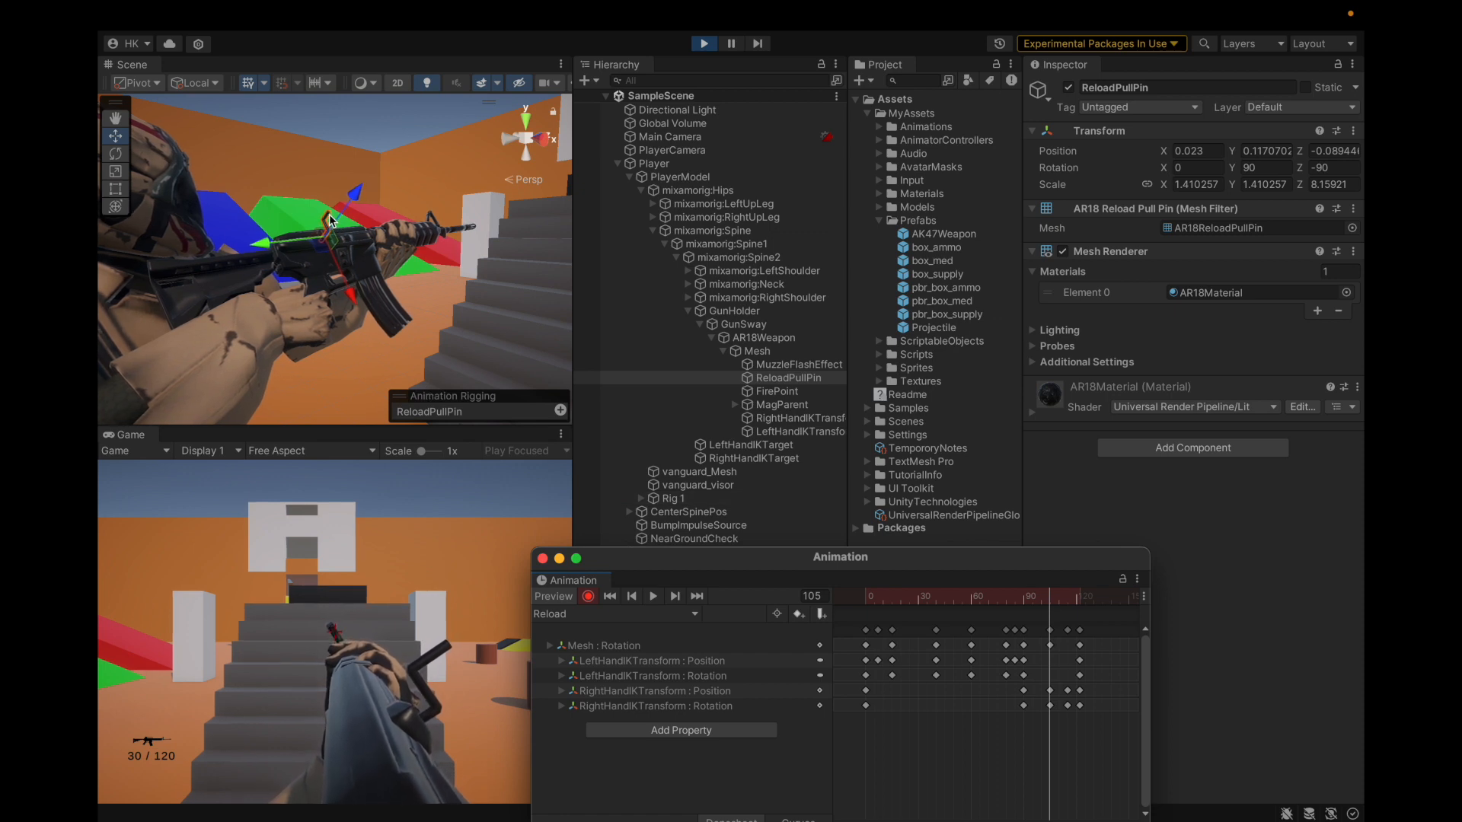
Step: Raise the RightHandIKTransform target to position 0.121, 0.097 in the Scene view
{"action": "left_click", "coordinate": [801, 418]}
{"action": "right_click_drag", "start_coordinate": [279, 221], "coordinate": [297, 332]}
{"action": "left_click_drag", "start_coordinate": [289, 333], "coordinate": [300, 239]}
{"action": "scroll", "coordinate": [300, 239], "scroll_direction": "down", "scroll_amount": 8}
{"action": "scroll", "coordinate": [300, 239], "scroll_direction": "up", "scroll_amount": 10}
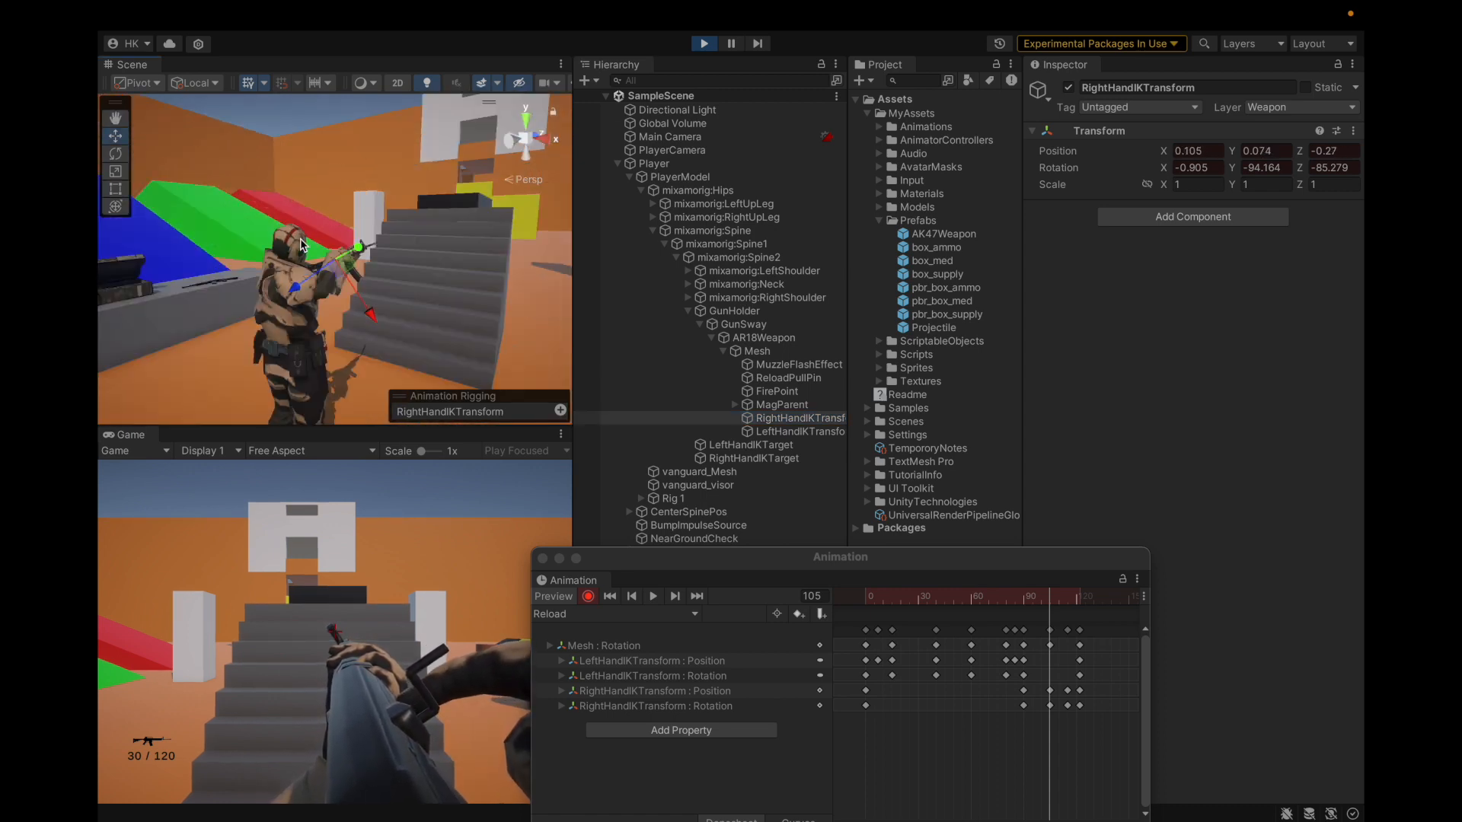
{"action": "right_click_drag", "start_coordinate": [299, 233], "coordinate": [266, 302]}
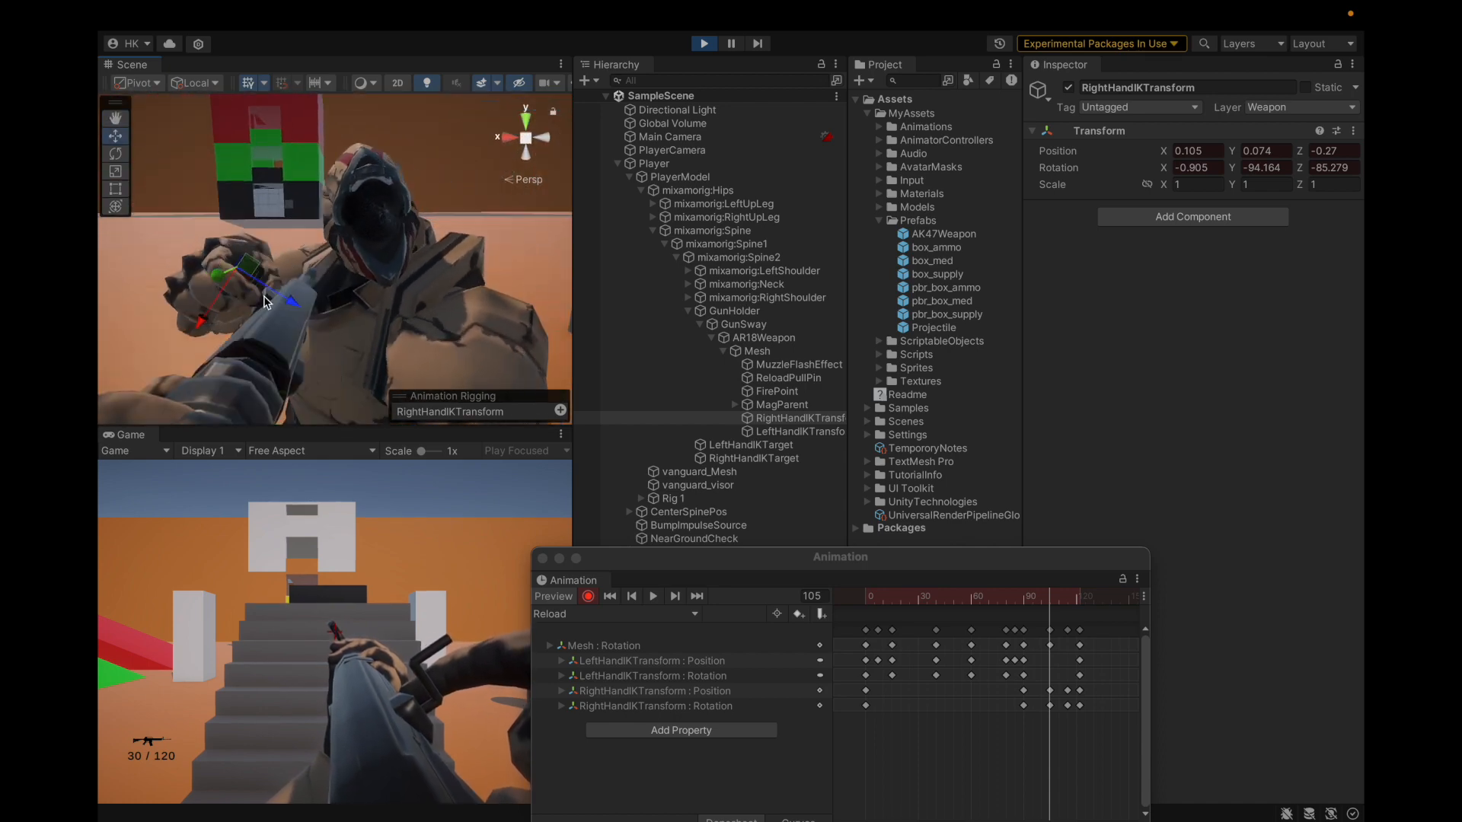
{"action": "left_click_drag", "start_coordinate": [258, 268], "coordinate": [263, 260]}
{"action": "right_click_drag", "start_coordinate": [263, 260], "coordinate": [282, 306]}
{"action": "left_click_drag", "start_coordinate": [282, 306], "coordinate": [432, 266], "text": "alt"}
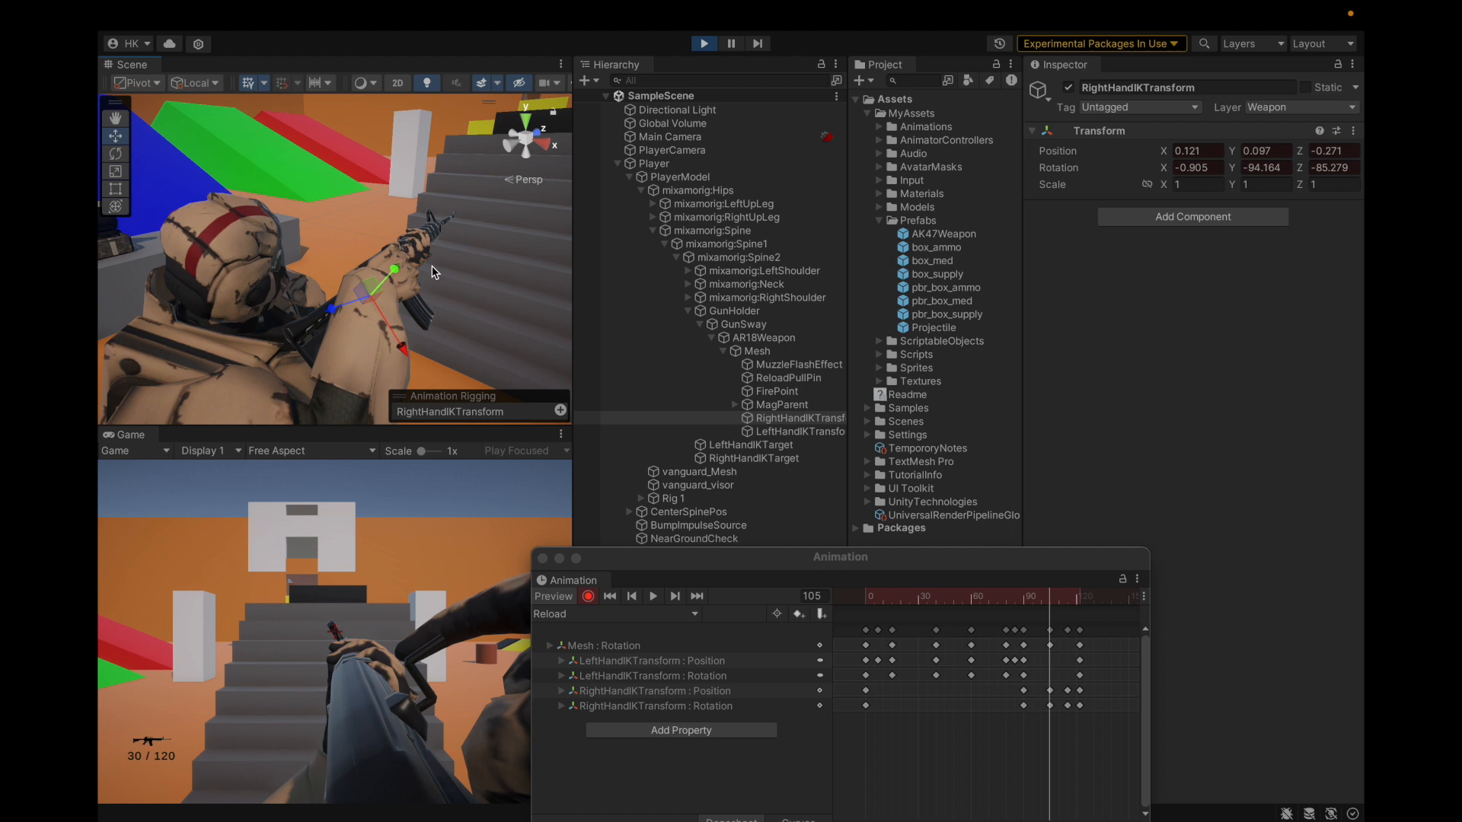
Step: Scrub the reload's end around frame 105 and expand the right-hand IK position track
{"action": "left_click", "coordinate": [1049, 603]}
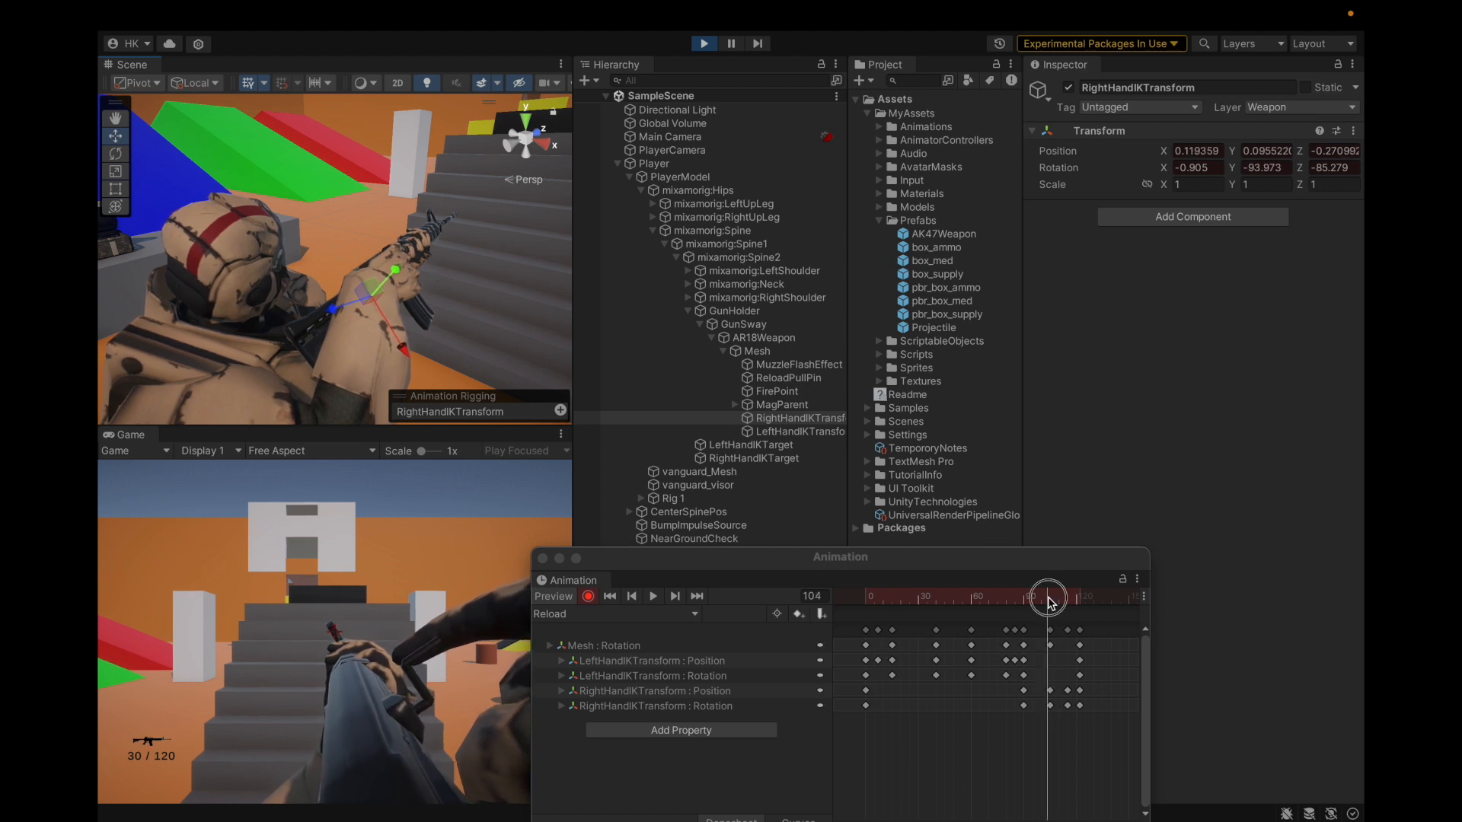
{"action": "left_click_drag", "start_coordinate": [1048, 603], "coordinate": [1069, 614]}
{"action": "left_click_drag", "start_coordinate": [367, 325], "coordinate": [335, 271], "text": "alt"}
{"action": "left_click_drag", "start_coordinate": [1068, 596], "coordinate": [1052, 601]}
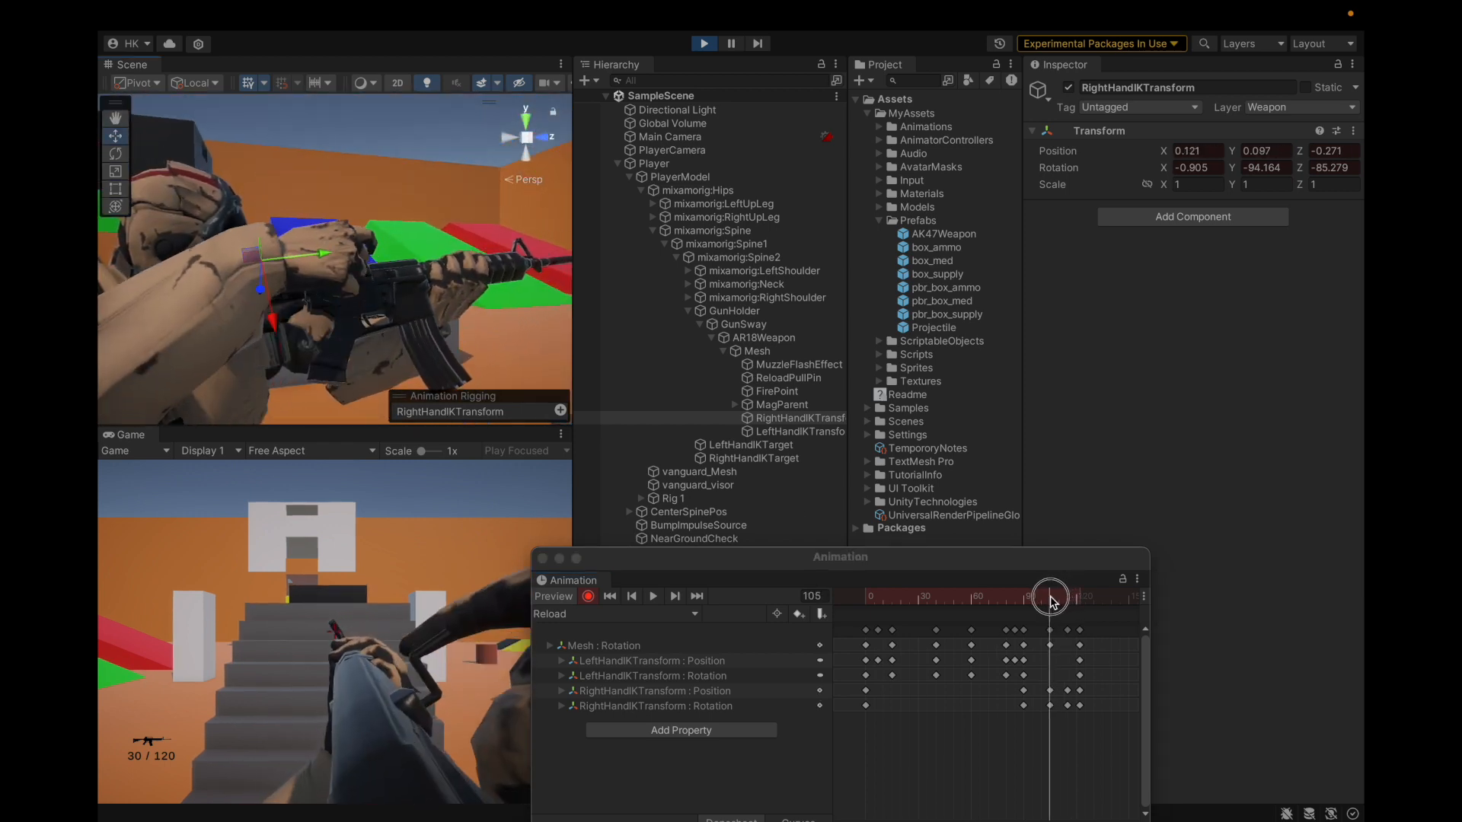
{"action": "double_click", "coordinate": [631, 696]}
{"action": "right_click", "coordinate": [630, 696]}
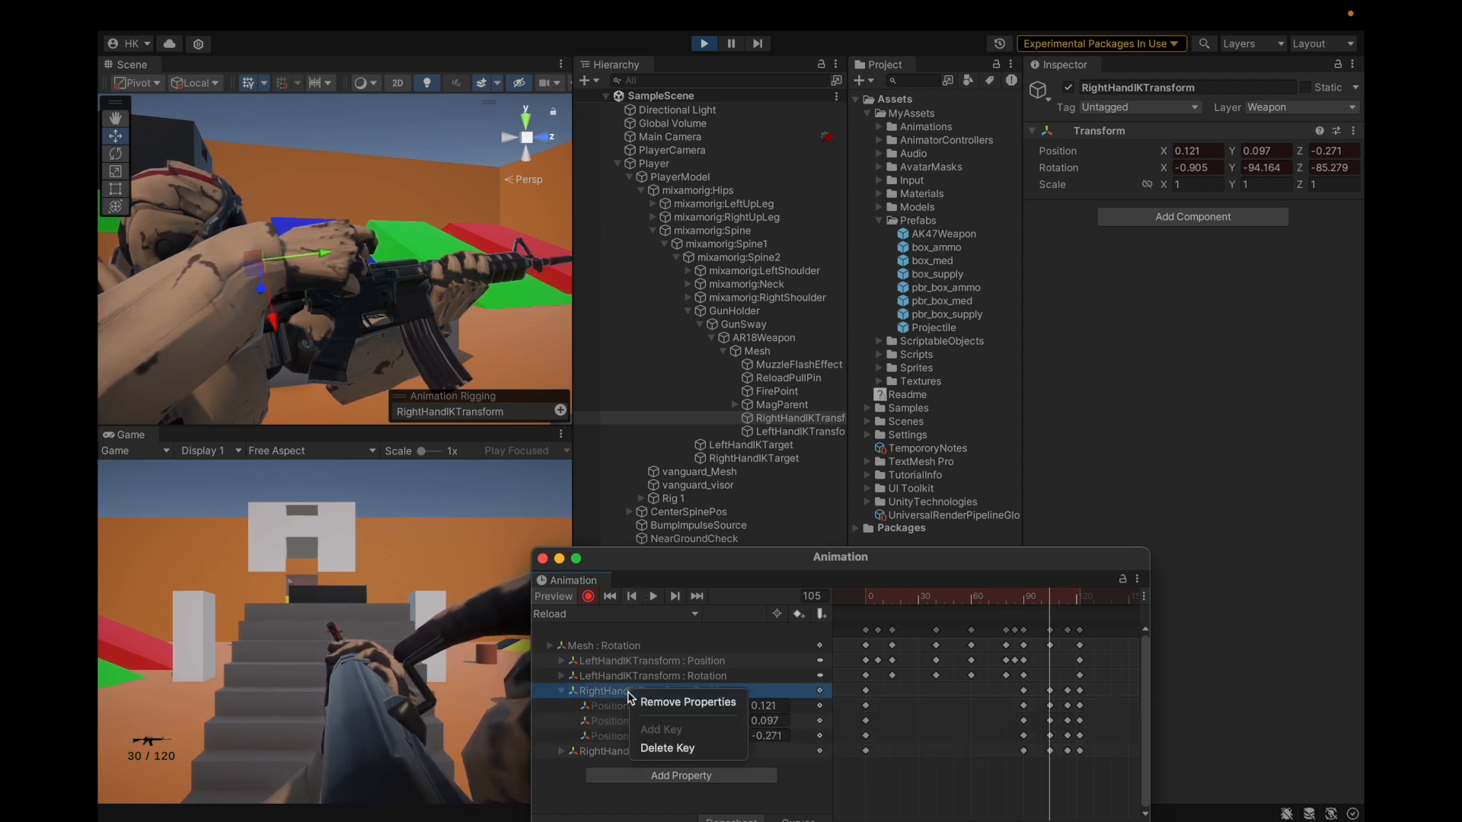
{"action": "left_click", "coordinate": [630, 696]}
{"action": "left_click", "coordinate": [631, 706]}
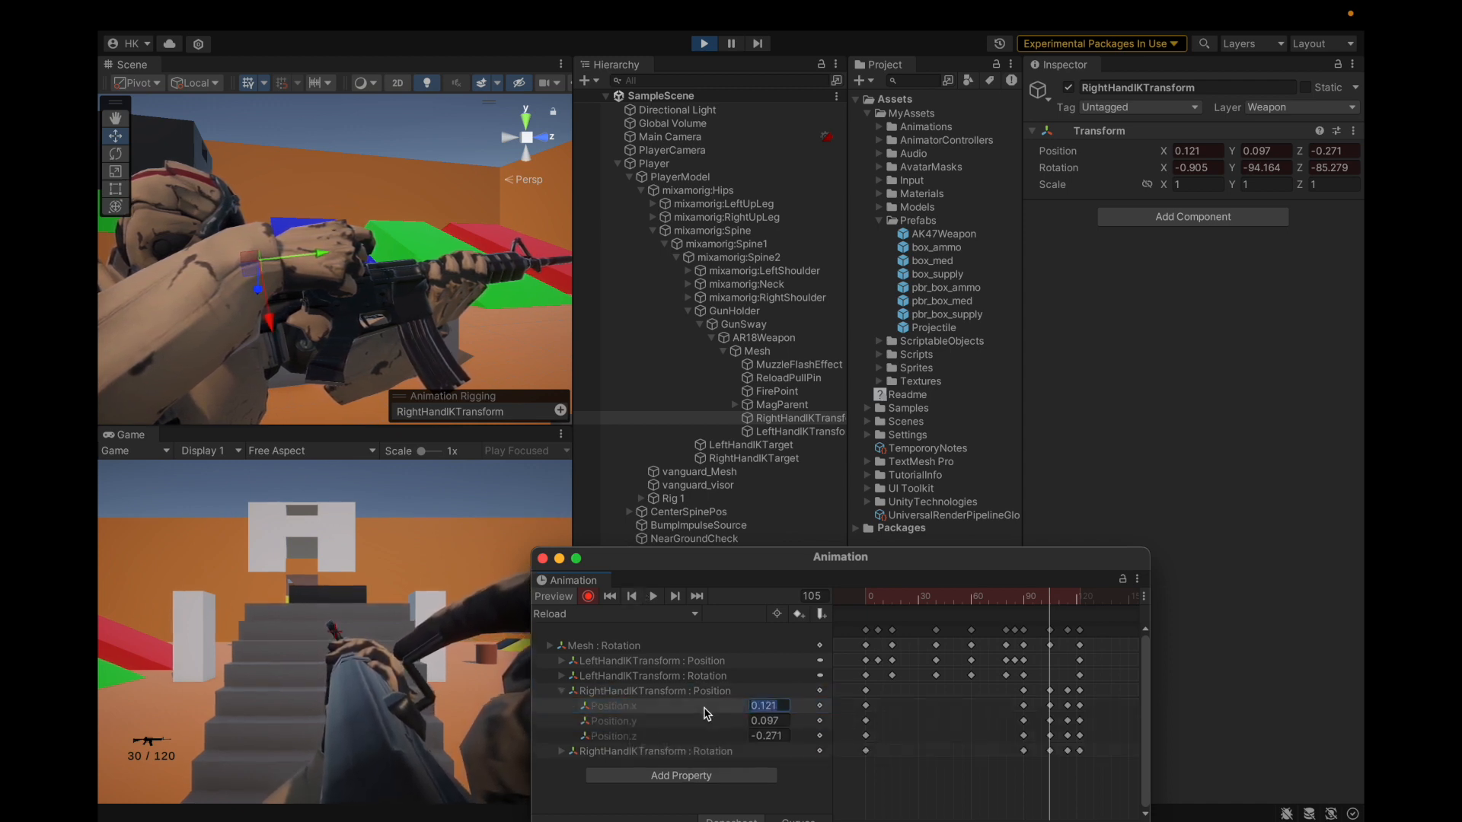
Step: Key frame 115 with right-hand Position.x 0.121 and Position.y 0.097
{"action": "left_click", "coordinate": [1069, 600]}
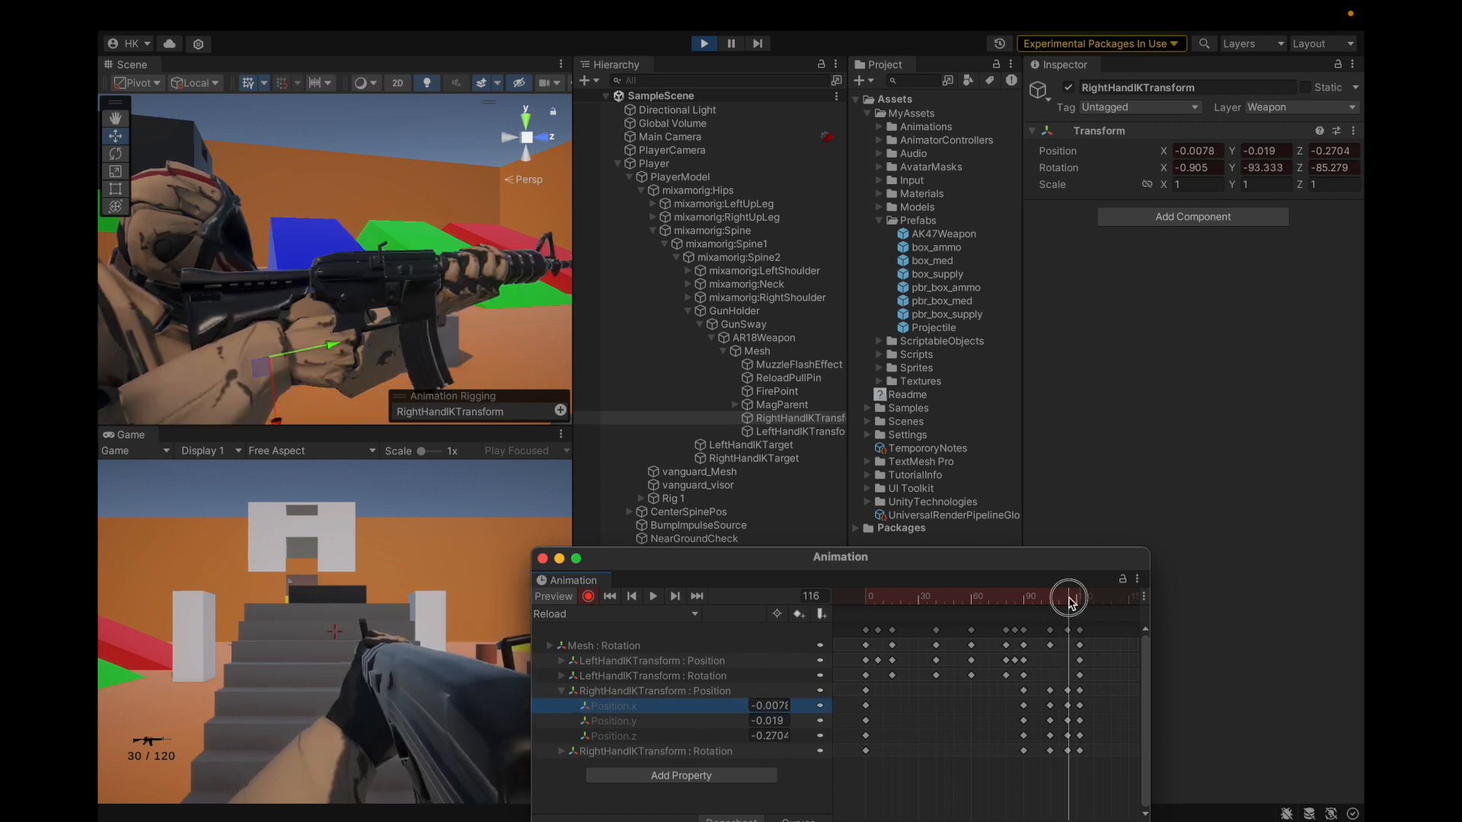
{"action": "left_click", "coordinate": [788, 706]}
{"action": "type", "text": "0.121"}
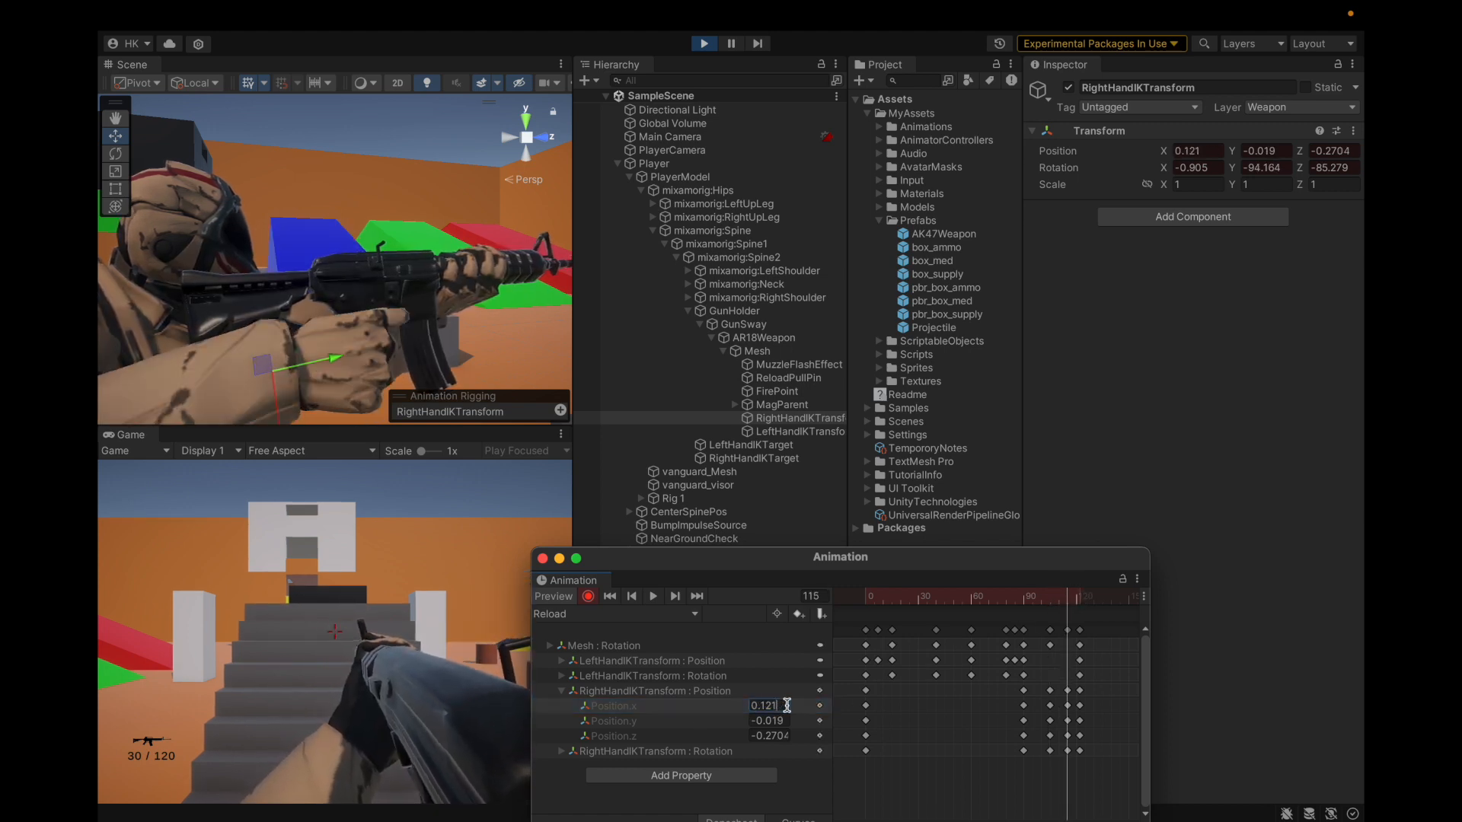
{"action": "left_click", "coordinate": [700, 695]}
{"action": "left_click_drag", "start_coordinate": [1068, 597], "coordinate": [1051, 602]}
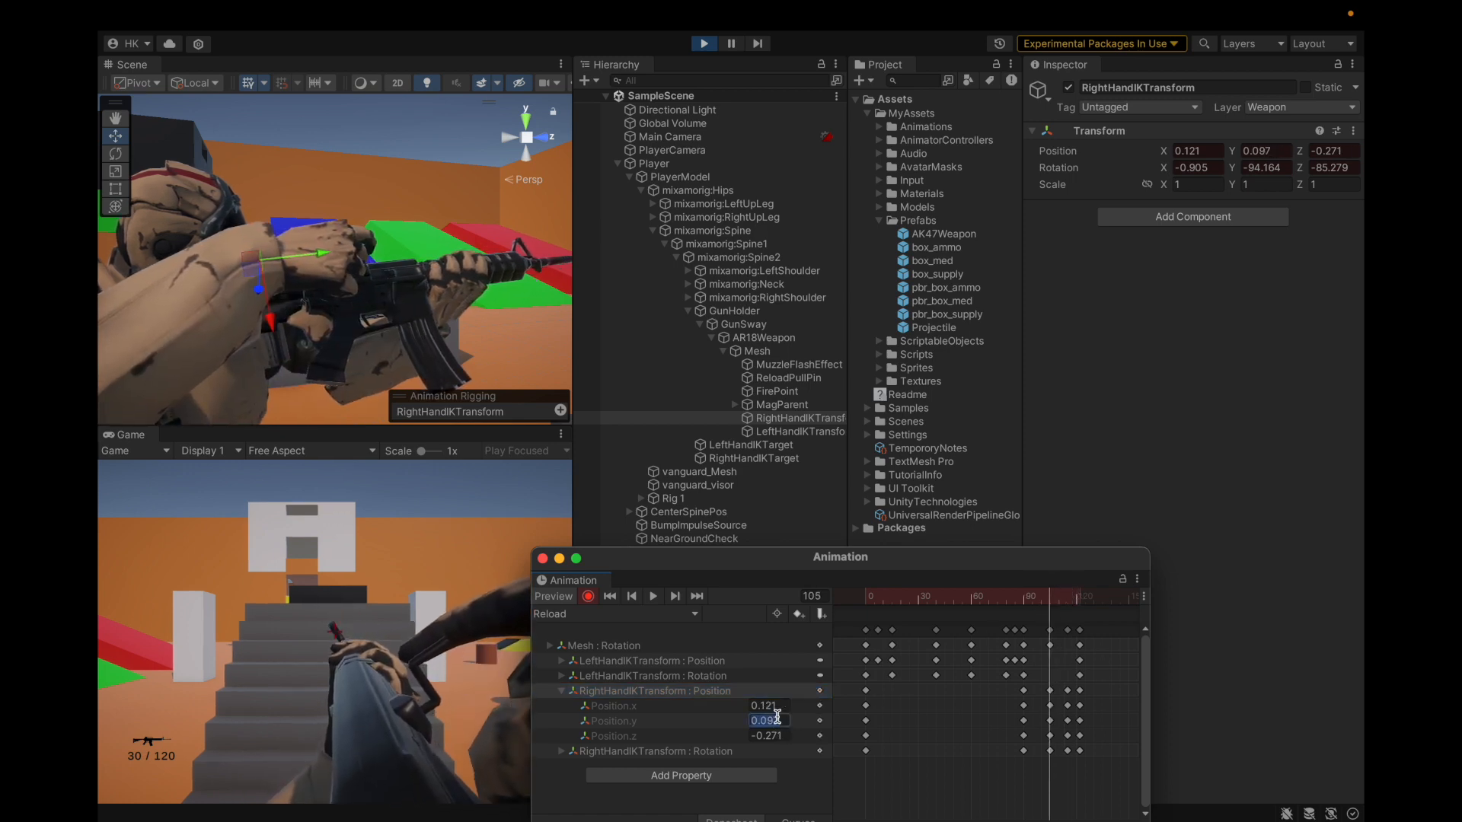
{"action": "left_click", "coordinate": [717, 722]}
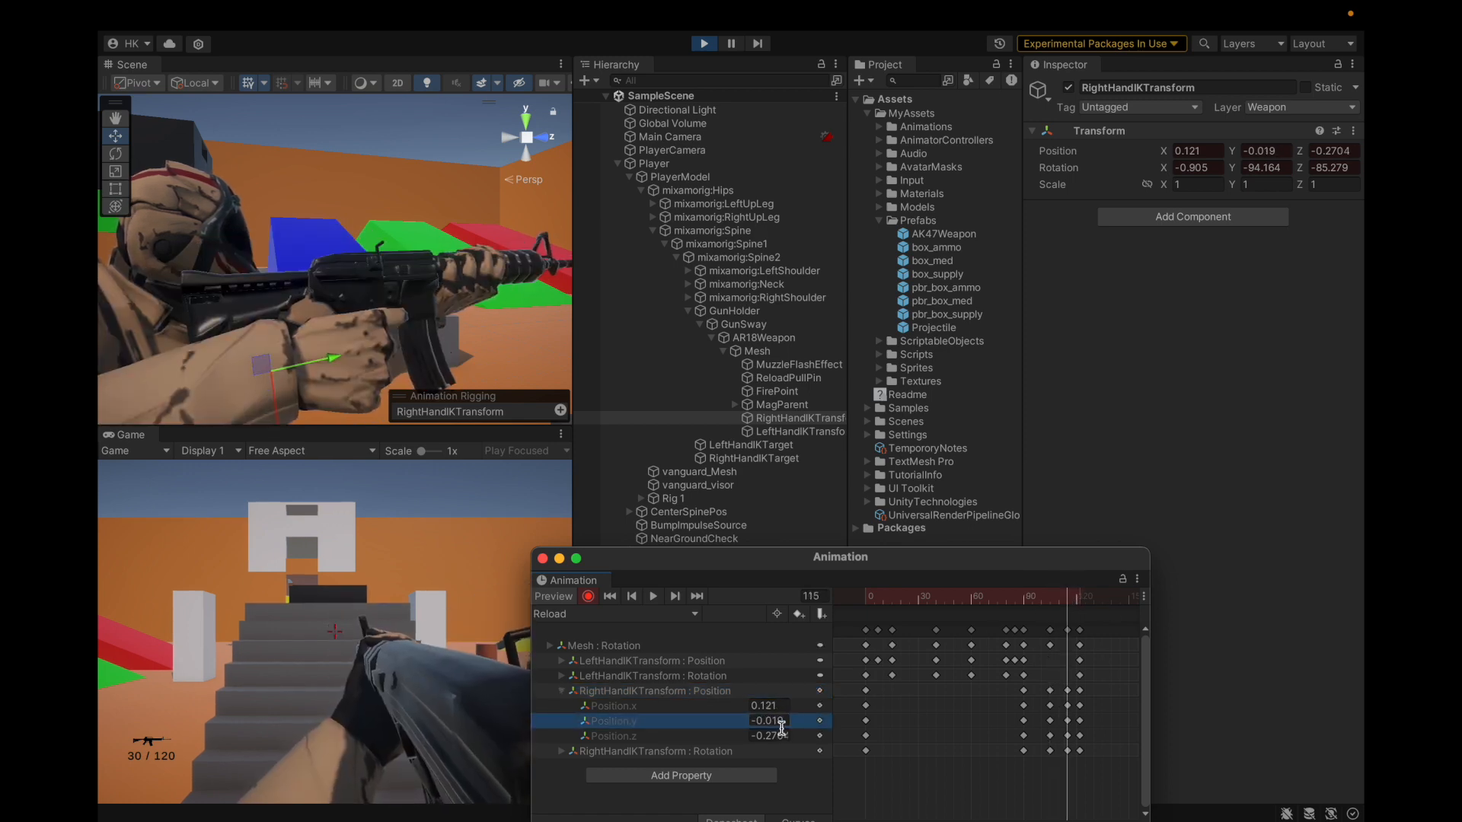
{"action": "type", "text": "0.097"}
{"action": "left_click_drag", "start_coordinate": [1064, 607], "coordinate": [1052, 606]}
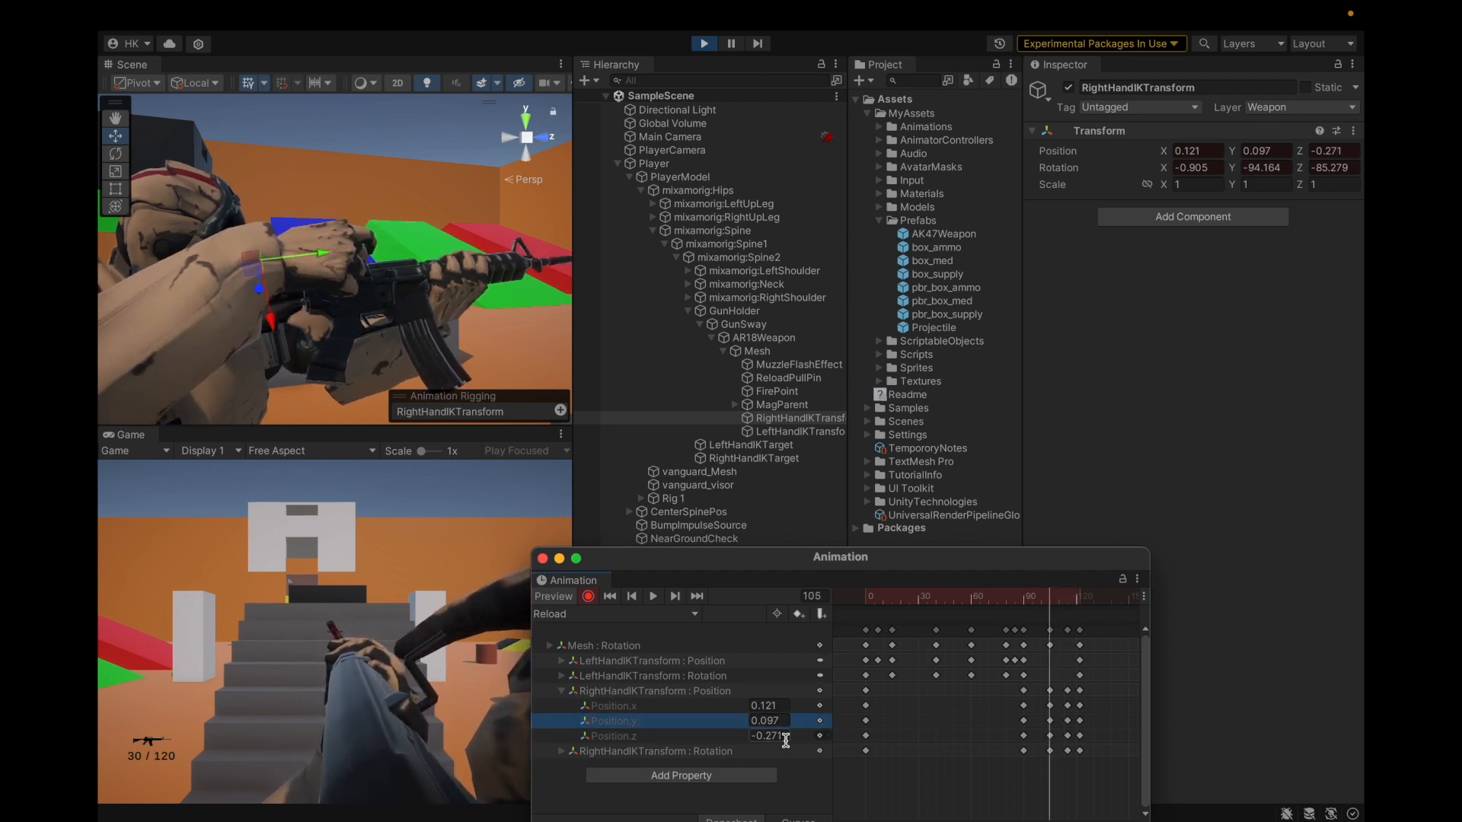
{"action": "left_click", "coordinate": [1066, 599]}
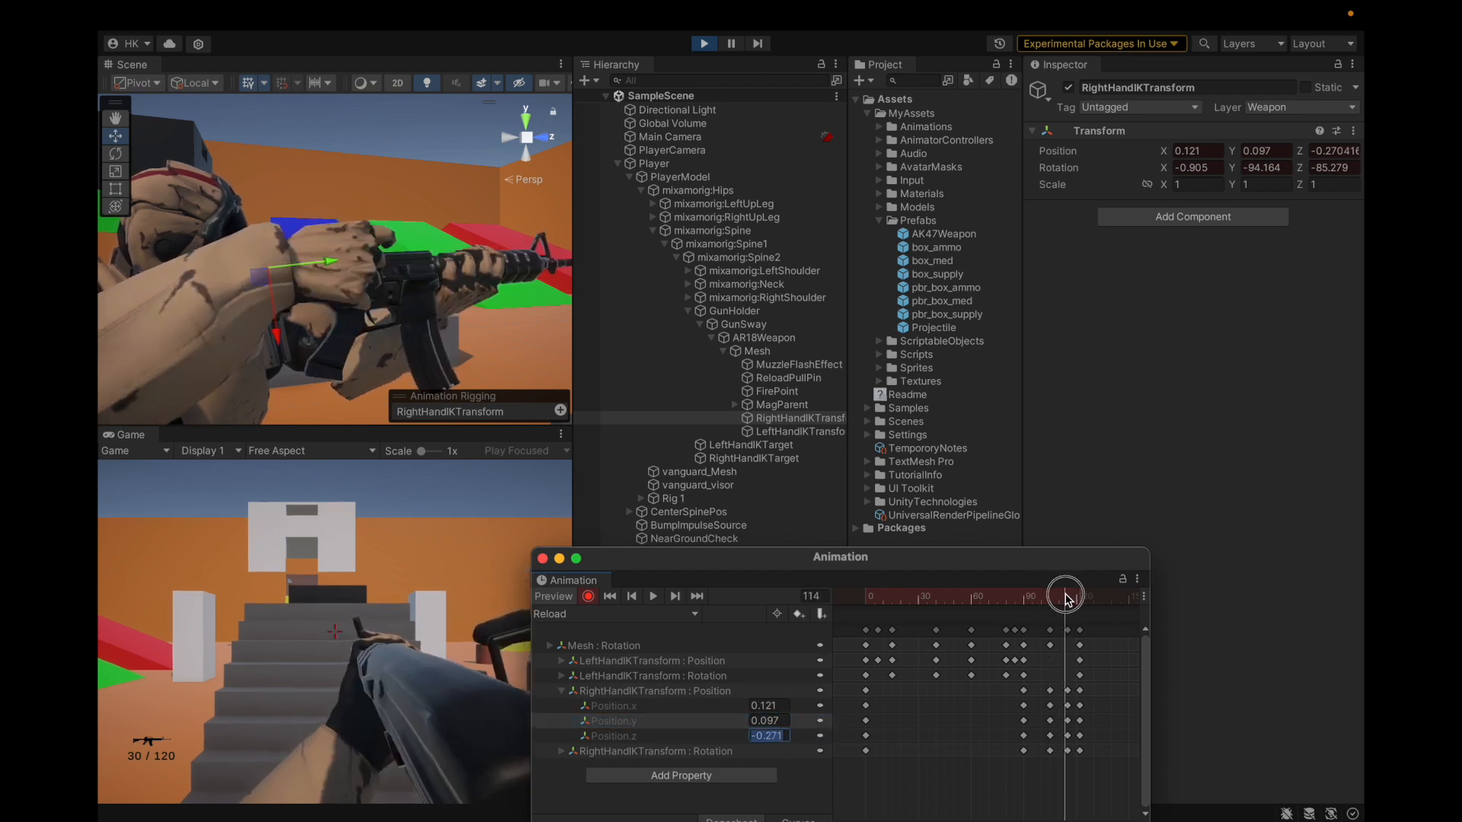
{"action": "left_click_drag", "start_coordinate": [1066, 598], "coordinate": [1069, 600]}
{"action": "left_click", "coordinate": [760, 736]}
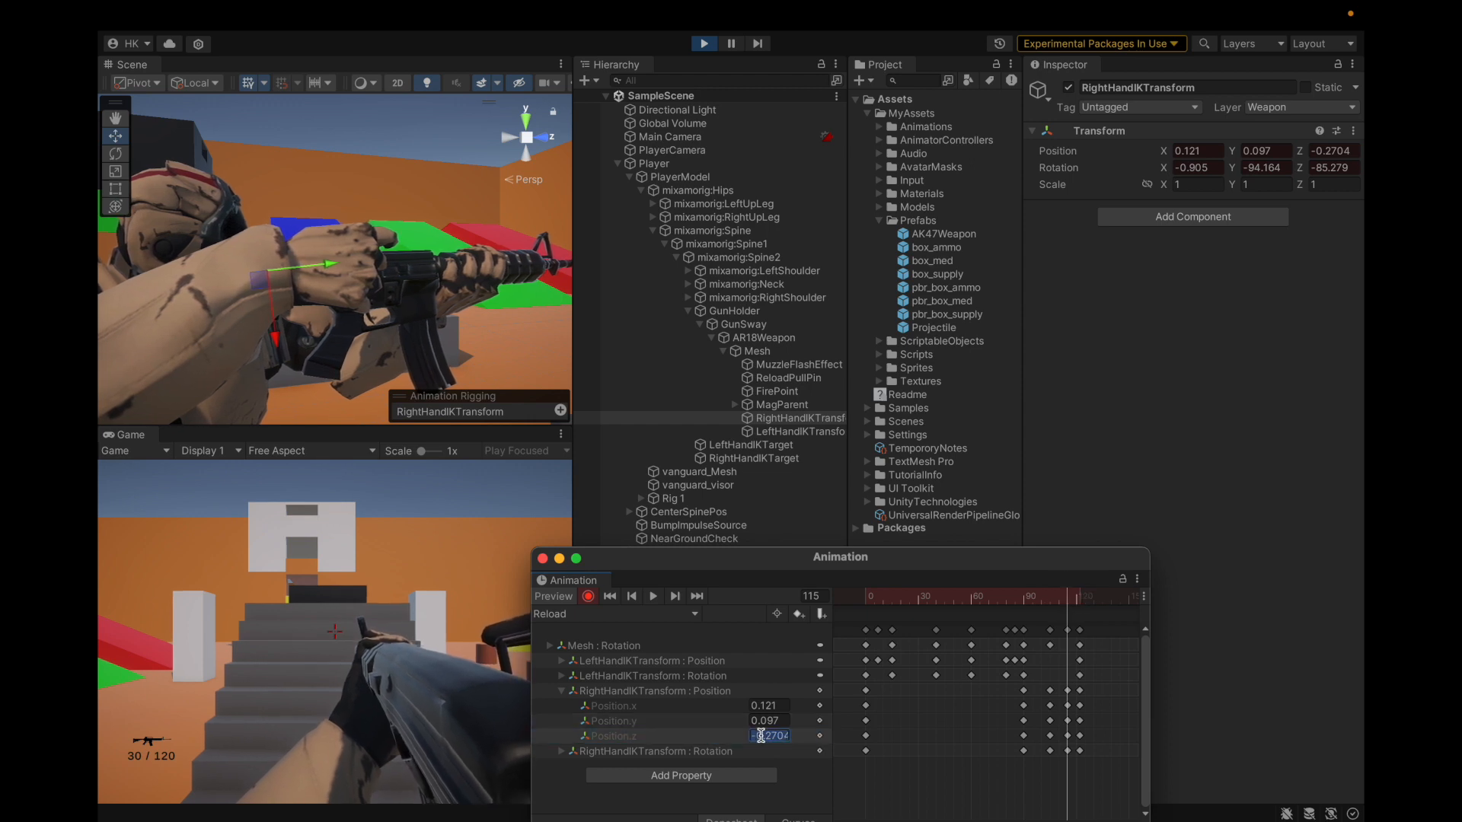
{"action": "left_click_drag", "start_coordinate": [315, 163], "coordinate": [404, 251], "text": "alt"}
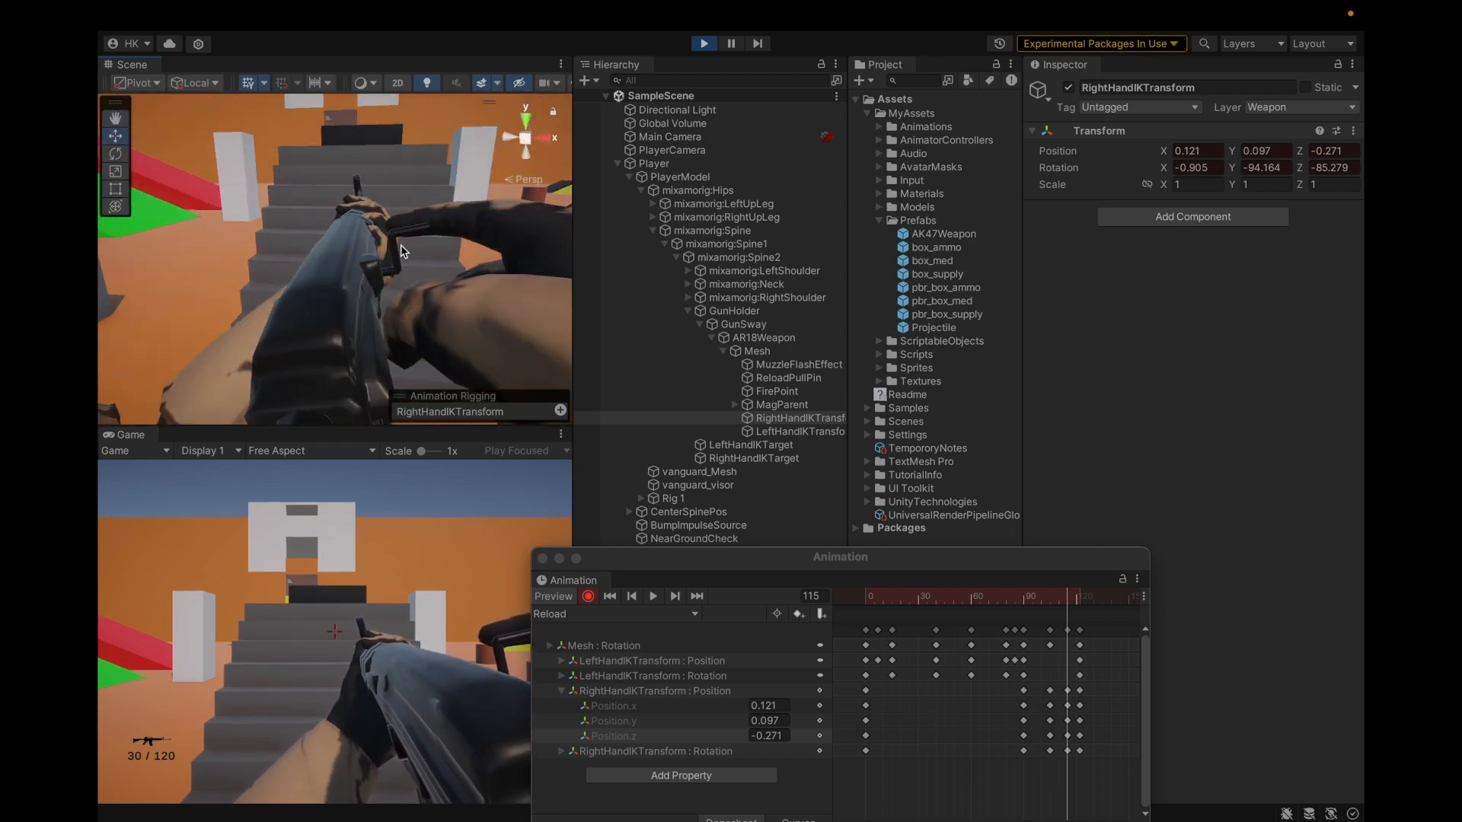
Step: Frame ReloadPullPin and try rotating it with the Rotate tool to Z -150
{"action": "left_click", "coordinate": [401, 249]}
{"action": "key", "text": "f"}
{"action": "left_click_drag", "start_coordinate": [426, 320], "coordinate": [367, 303], "text": "alt"}
{"action": "left_click_drag", "start_coordinate": [159, 237], "coordinate": [283, 183], "text": "alt"}
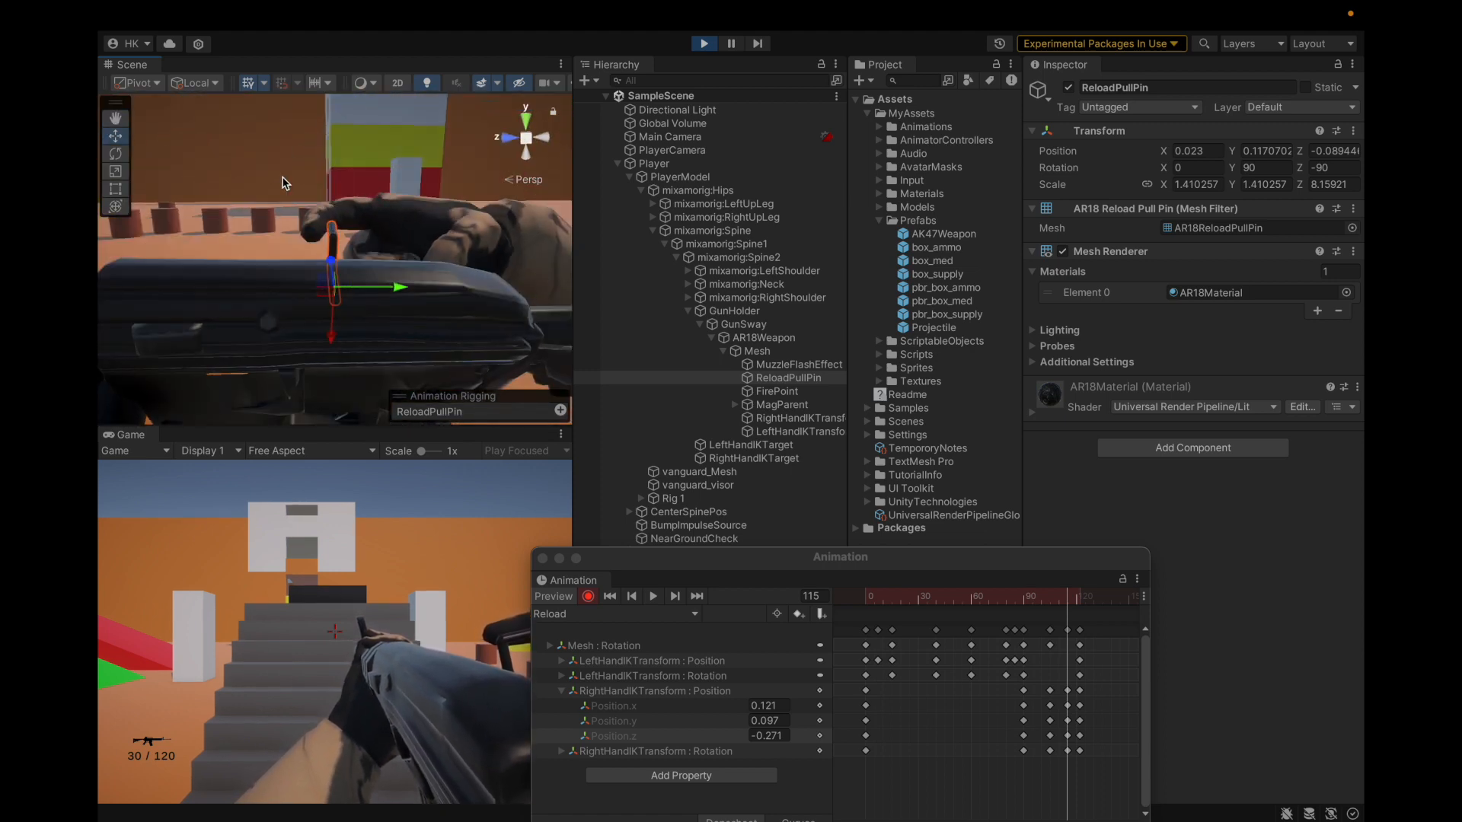
{"action": "left_click", "coordinate": [115, 154]}
{"action": "left_click_drag", "start_coordinate": [377, 232], "coordinate": [397, 256]}
{"action": "left_click_drag", "start_coordinate": [384, 319], "coordinate": [293, 271], "text": "alt"}
{"action": "left_click_drag", "start_coordinate": [537, 327], "coordinate": [542, 279], "text": "alt"}
{"action": "left_click_drag", "start_coordinate": [378, 253], "coordinate": [391, 280], "text": "super"}
Step: Delete the trial pull-pin rotation keys and bring up the Add Property list
{"action": "left_click_drag", "start_coordinate": [1068, 597], "coordinate": [1009, 665]}
{"action": "key", "text": "super+BackSpace"}
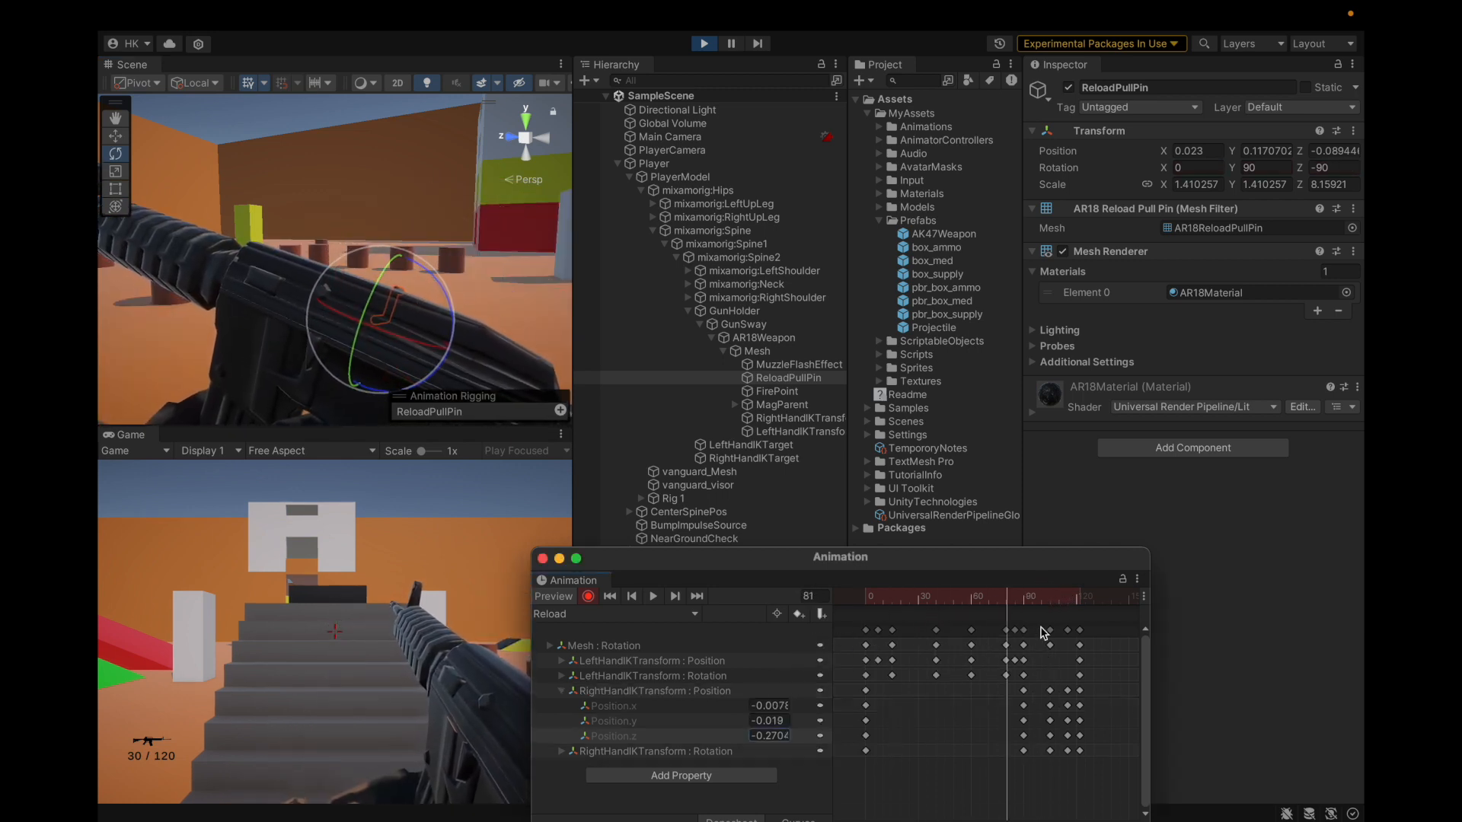
{"action": "left_click_drag", "start_coordinate": [1003, 601], "coordinate": [1053, 614]}
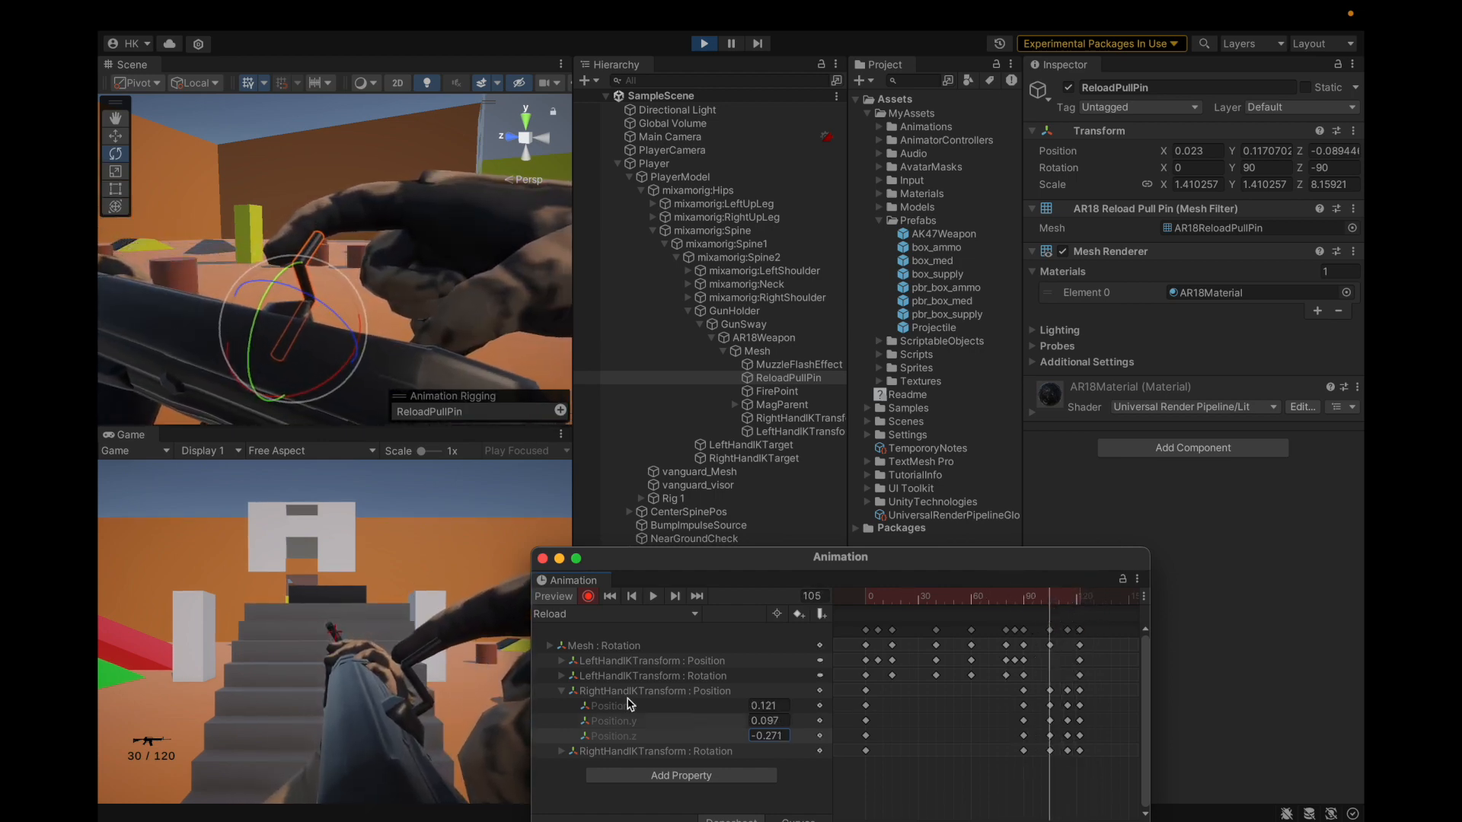
{"action": "left_click", "coordinate": [571, 690]}
{"action": "left_click", "coordinate": [562, 691]}
{"action": "left_click", "coordinate": [616, 732]}
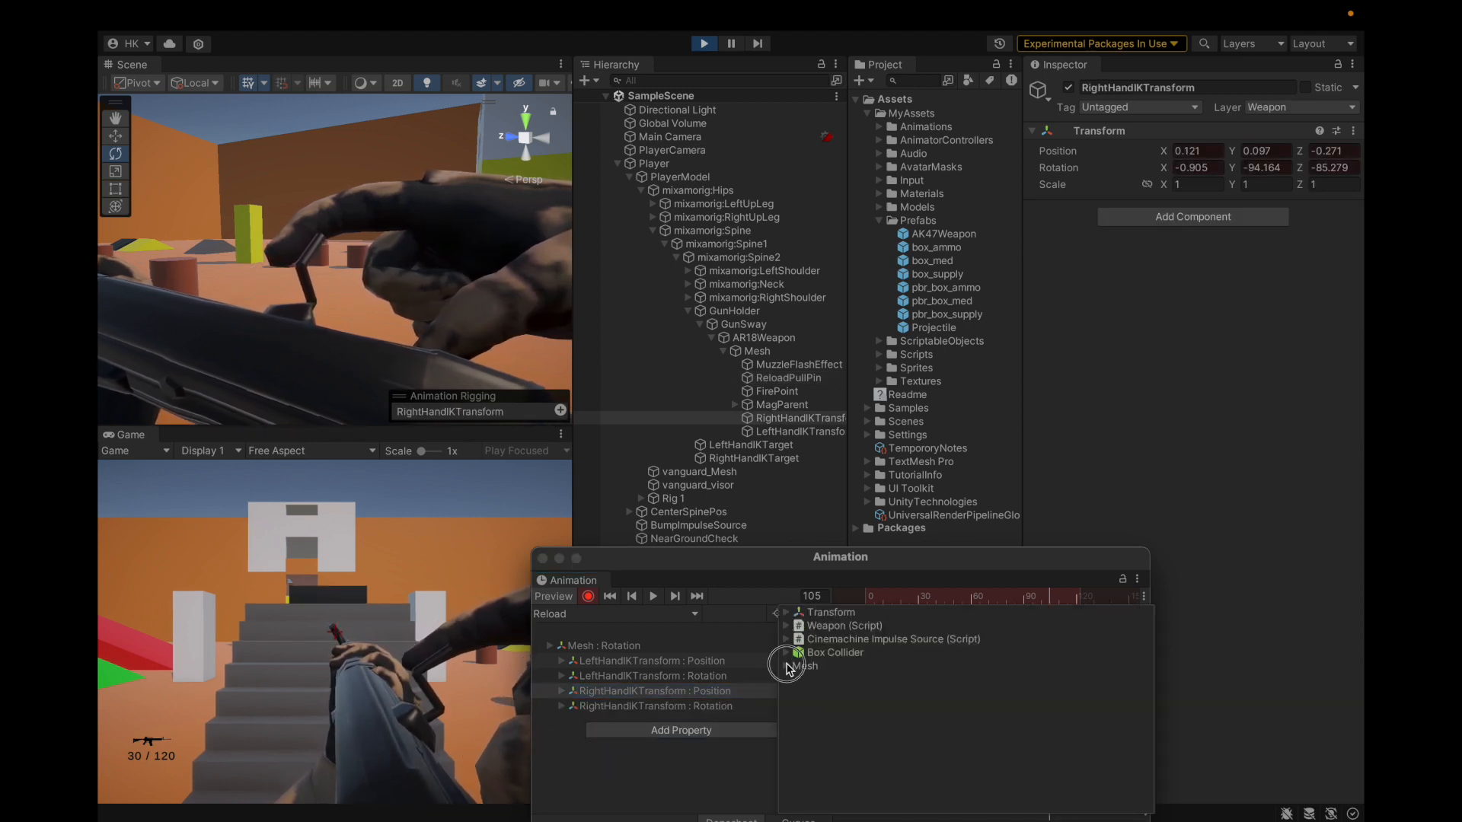
Step: Add the Mesh > ReloadPullPin Transform Rotation property and key it near frame 105 in Curves view
{"action": "left_click", "coordinate": [787, 666]}
{"action": "left_click", "coordinate": [795, 747]}
{"action": "scroll", "coordinate": [809, 730], "scroll_direction": "down", "scroll_amount": 1}
{"action": "left_click", "coordinate": [809, 730]}
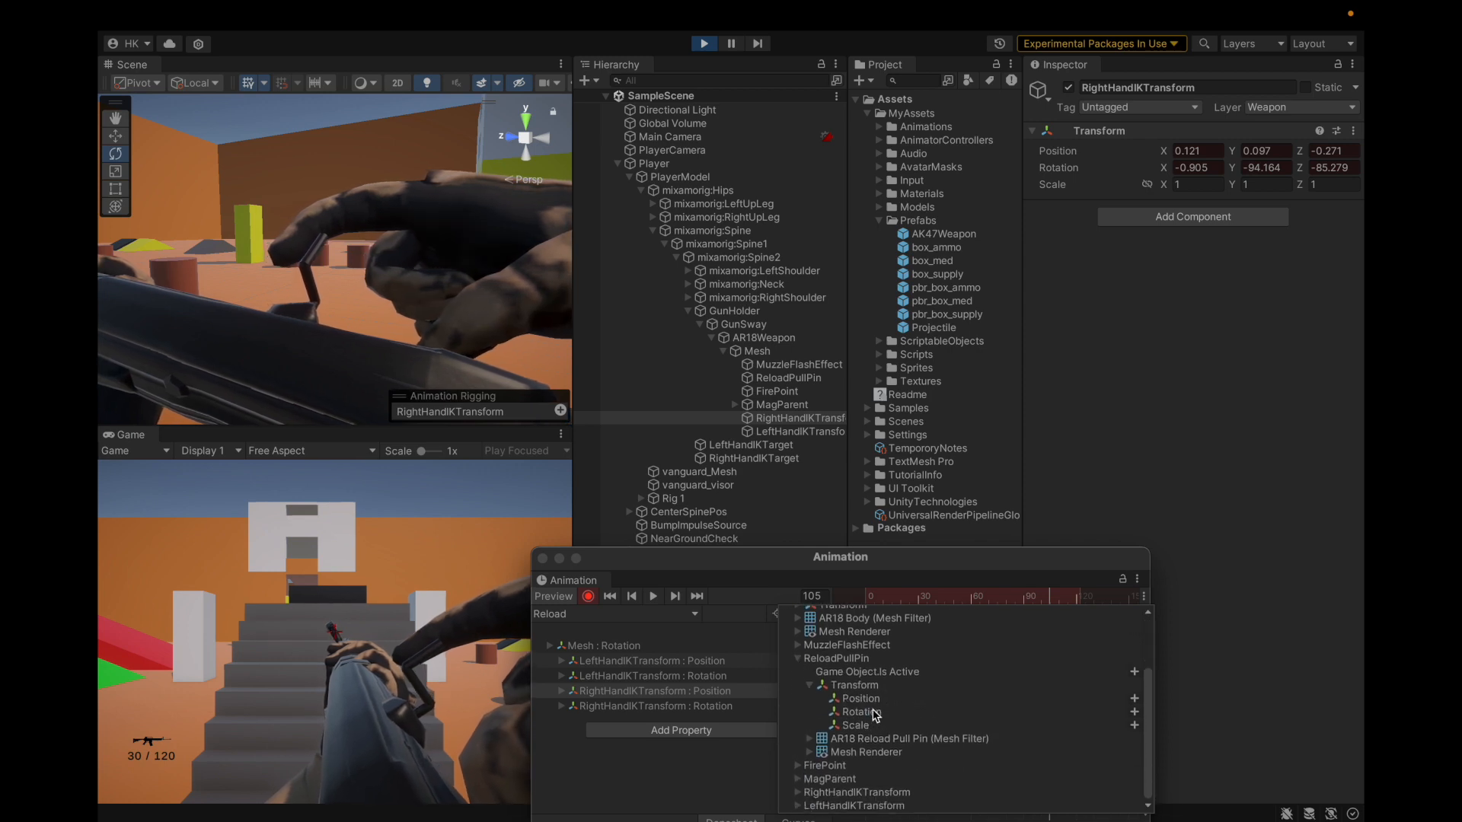
{"action": "left_click", "coordinate": [1133, 712]}
{"action": "left_click", "coordinate": [683, 691]}
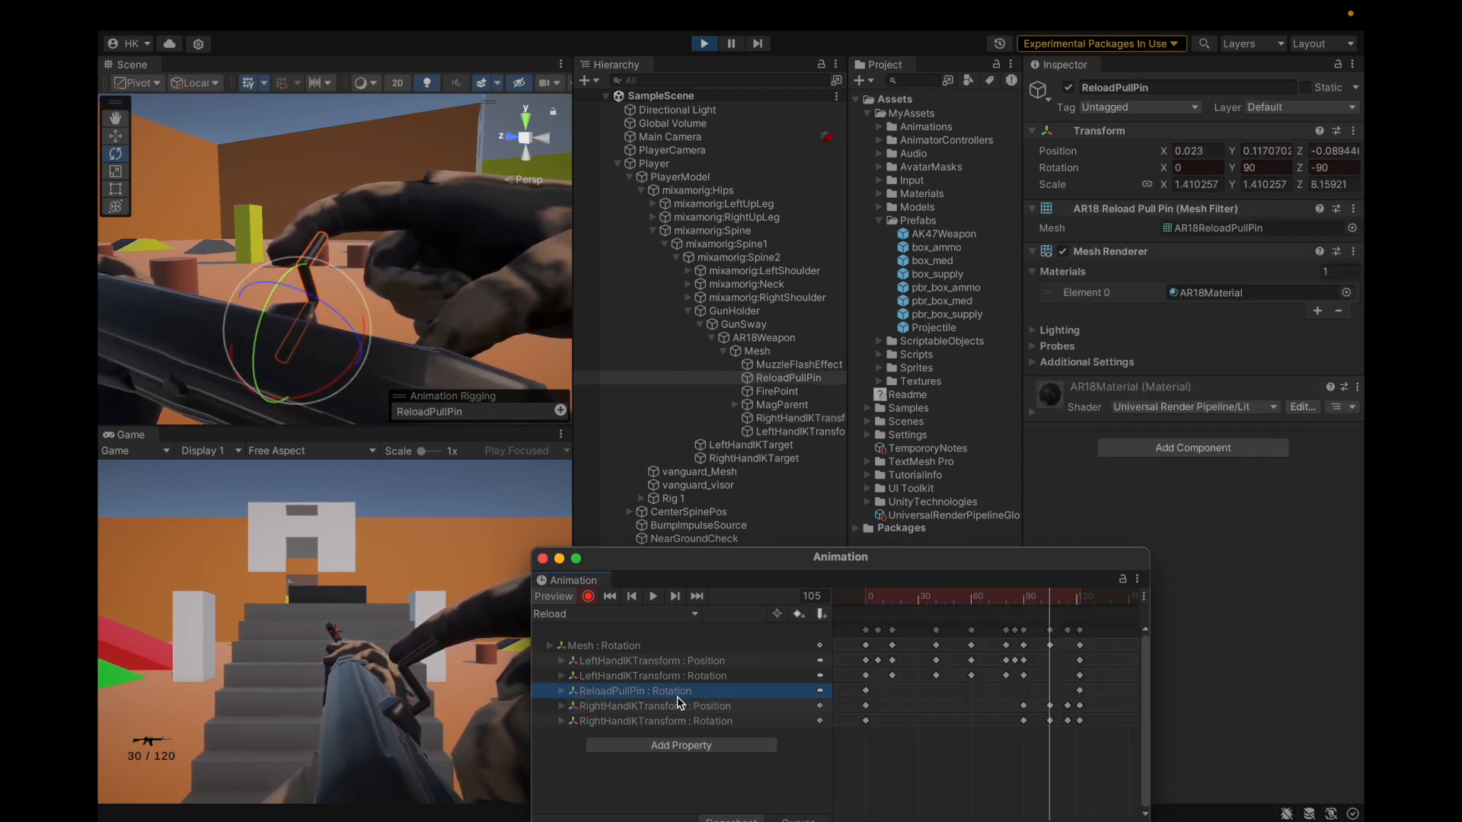
{"action": "key", "text": "Right"}
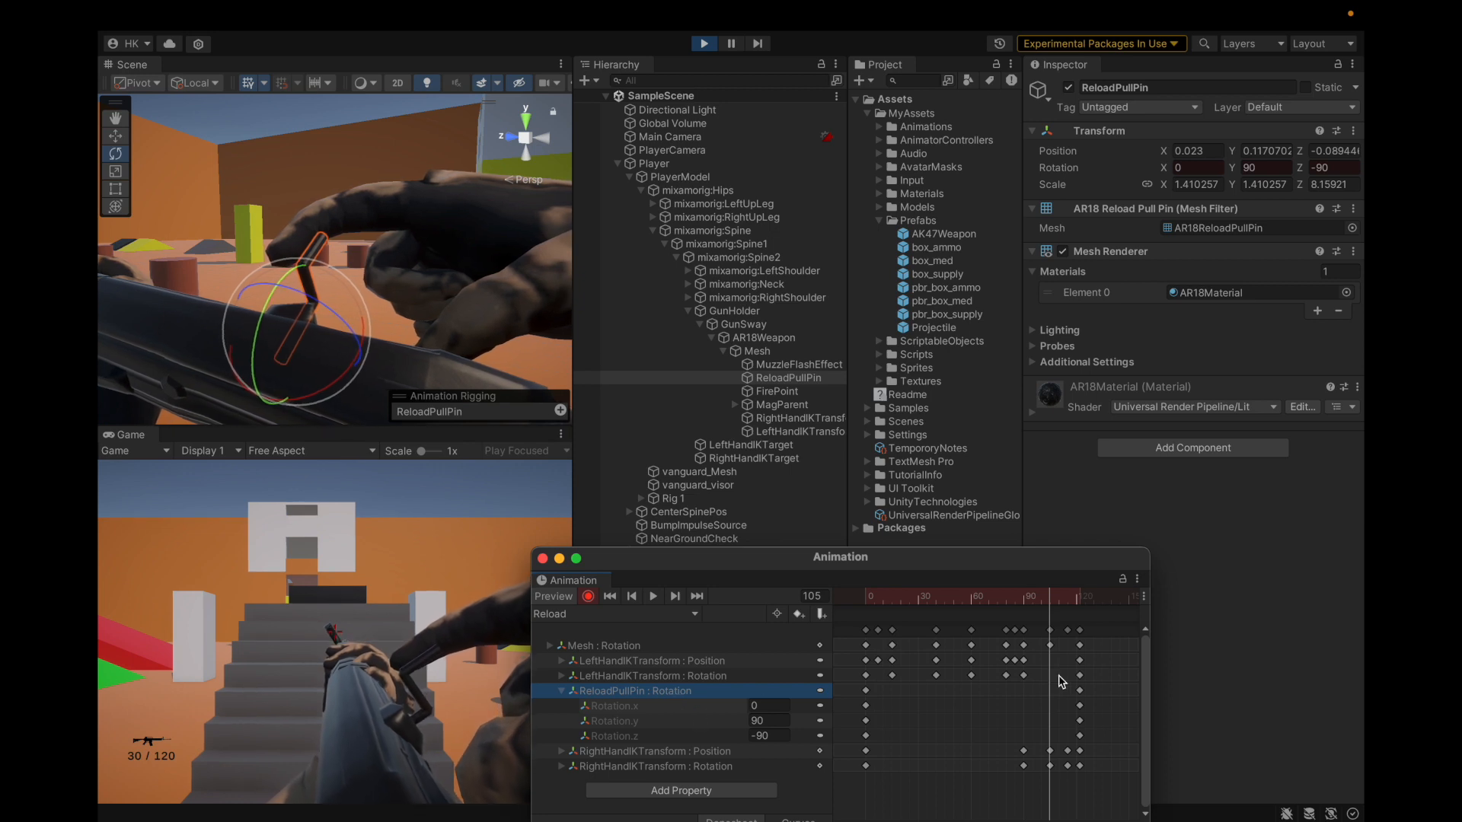
{"action": "left_click", "coordinate": [797, 818]}
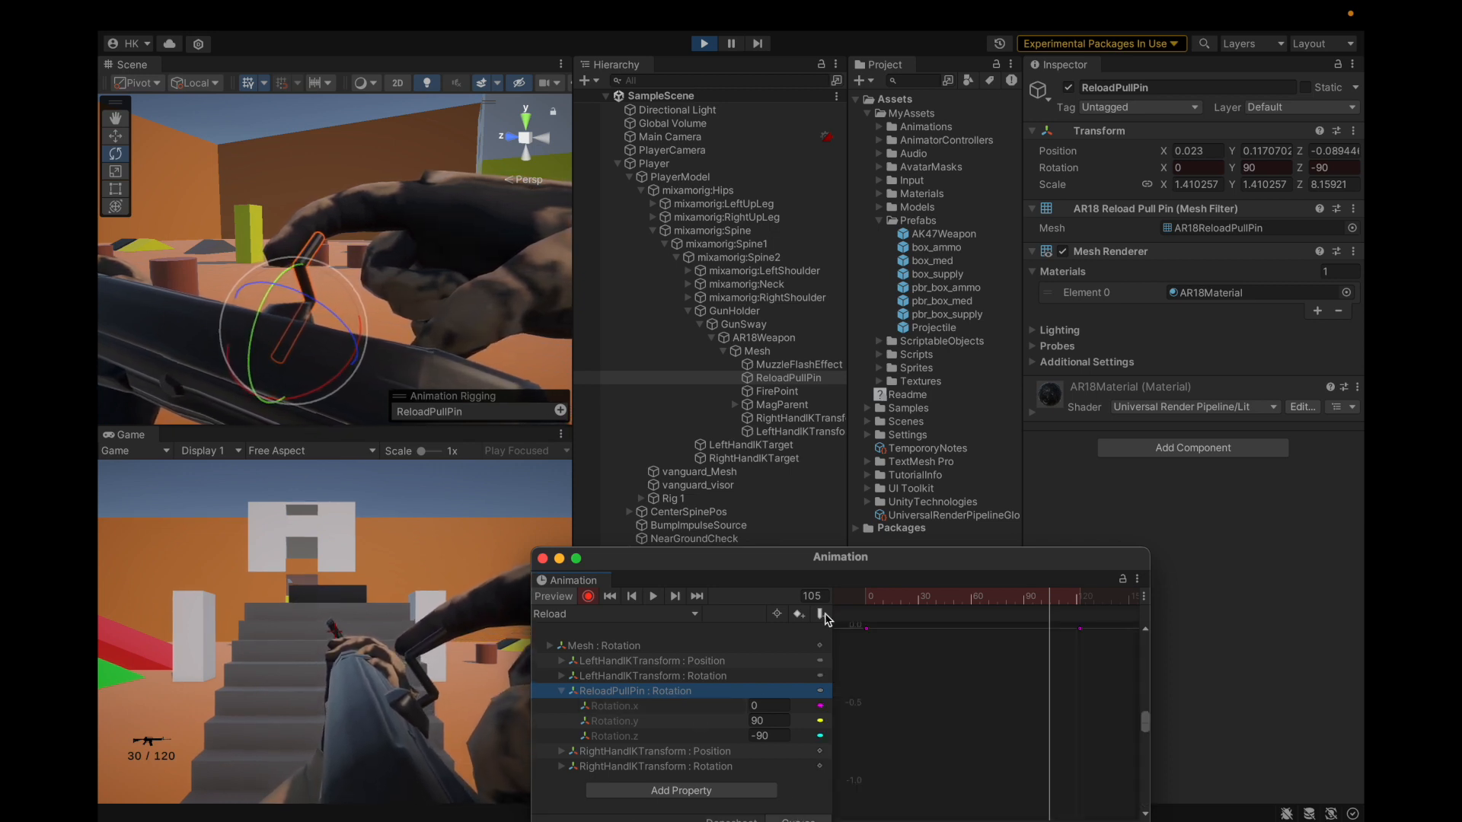
{"action": "left_click_drag", "start_coordinate": [821, 564], "coordinate": [820, 505]}
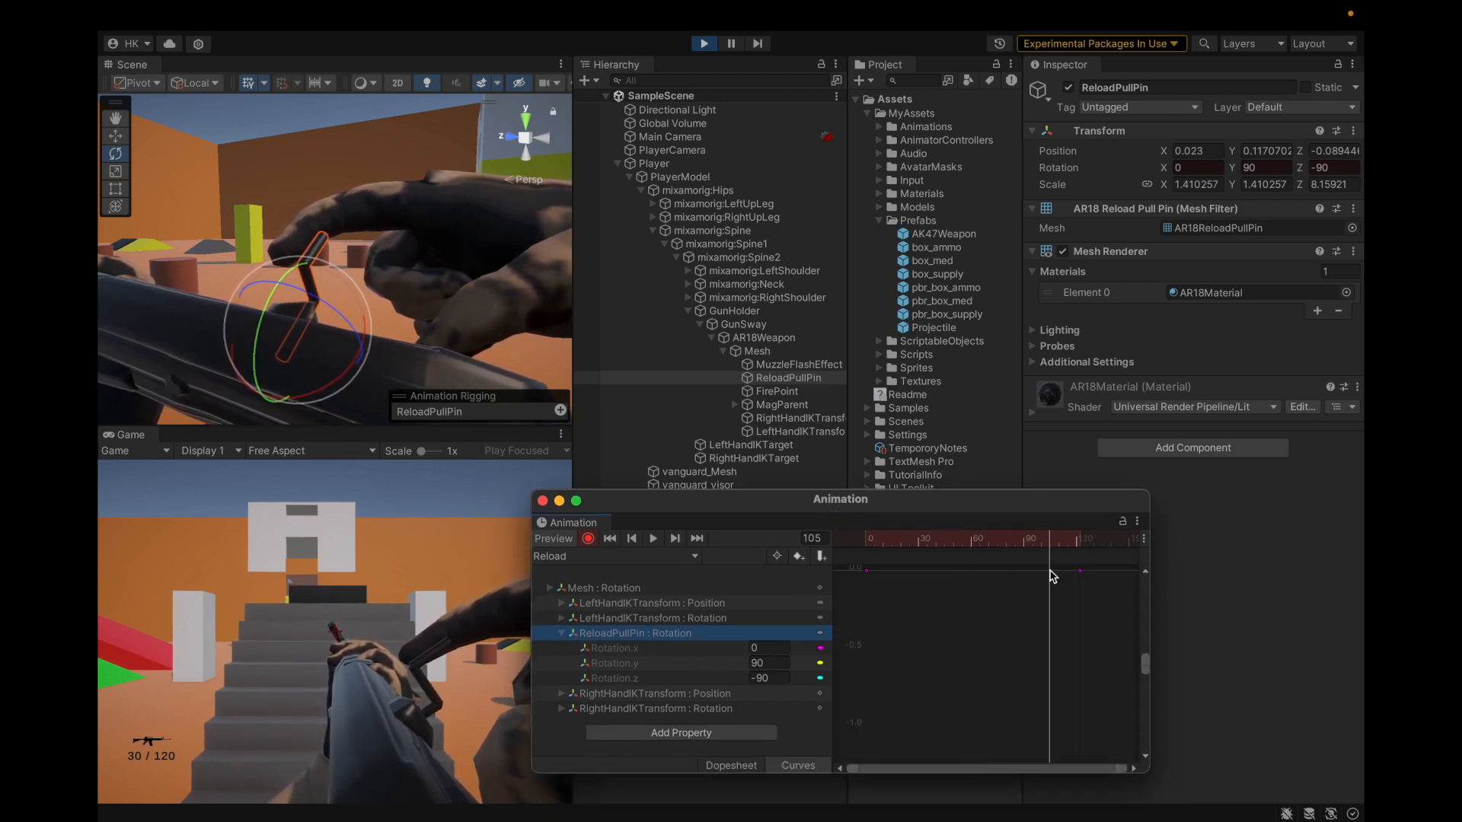
{"action": "left_click", "coordinate": [1082, 580]}
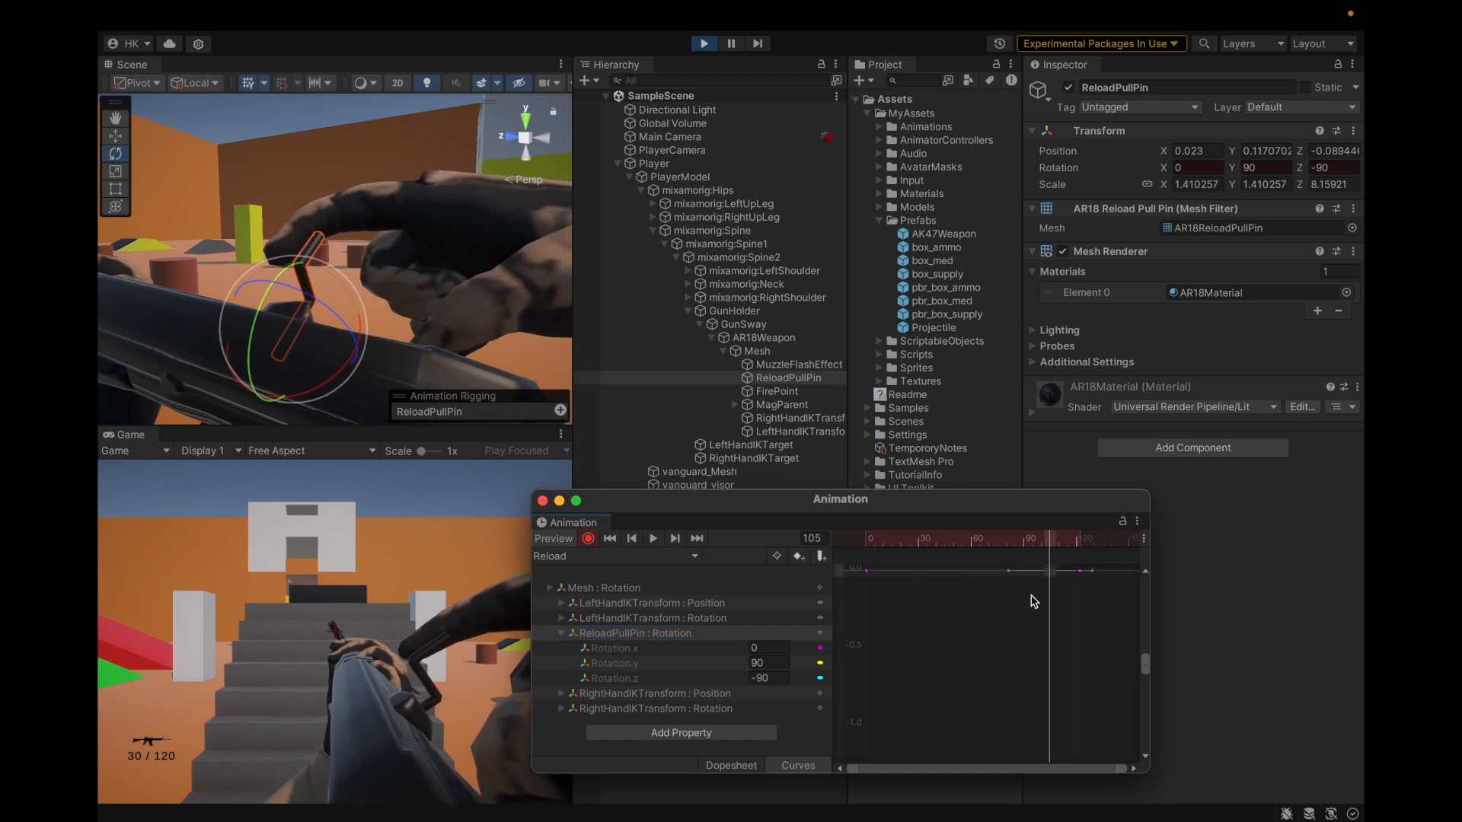
{"action": "left_click", "coordinate": [737, 766]}
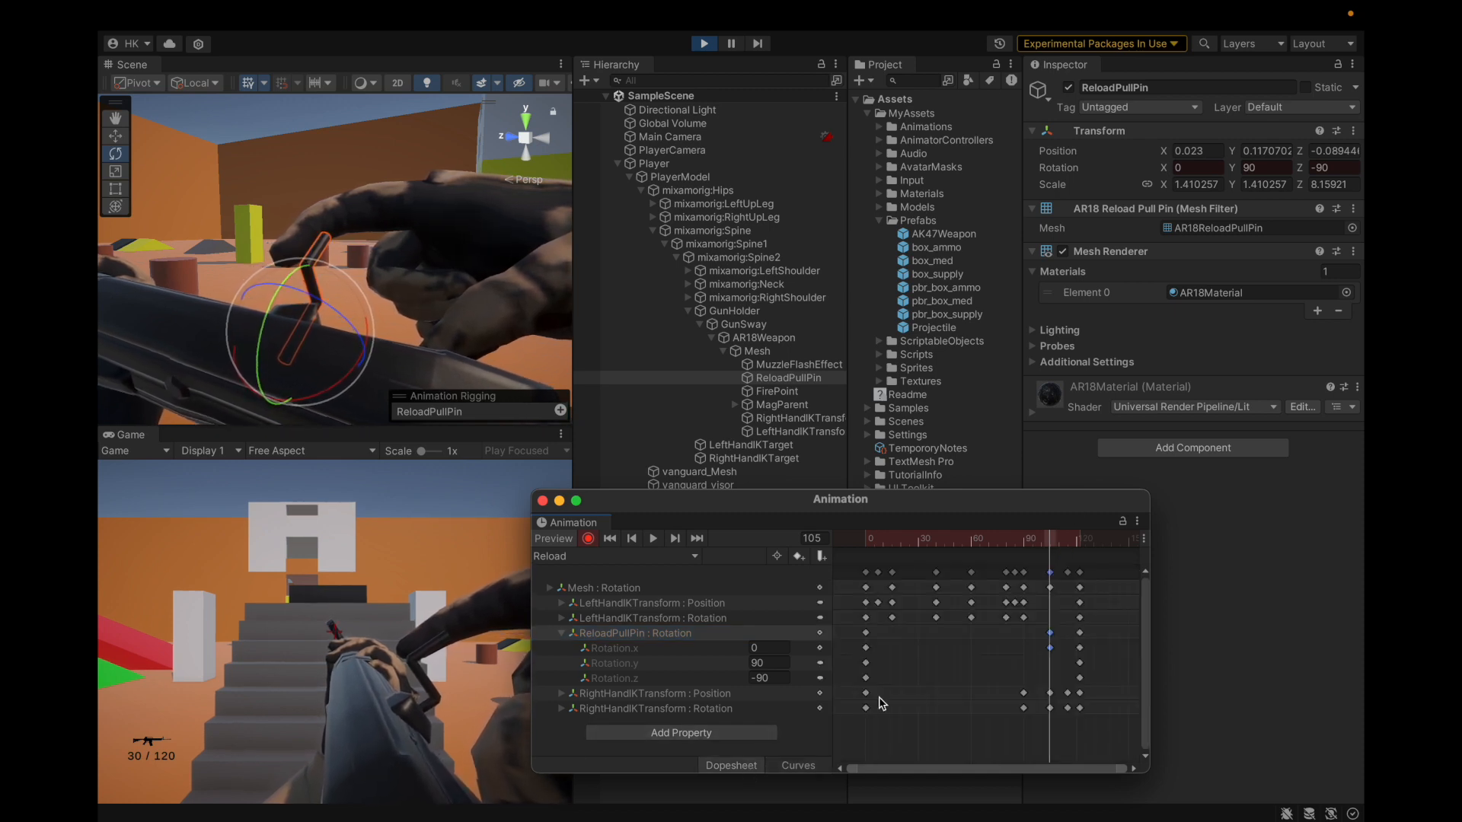
Step: Key the pull pin's rotation at frame 115 and scrub the clip through frames 118–120
{"action": "left_click_drag", "start_coordinate": [1049, 547], "coordinate": [1067, 545]}
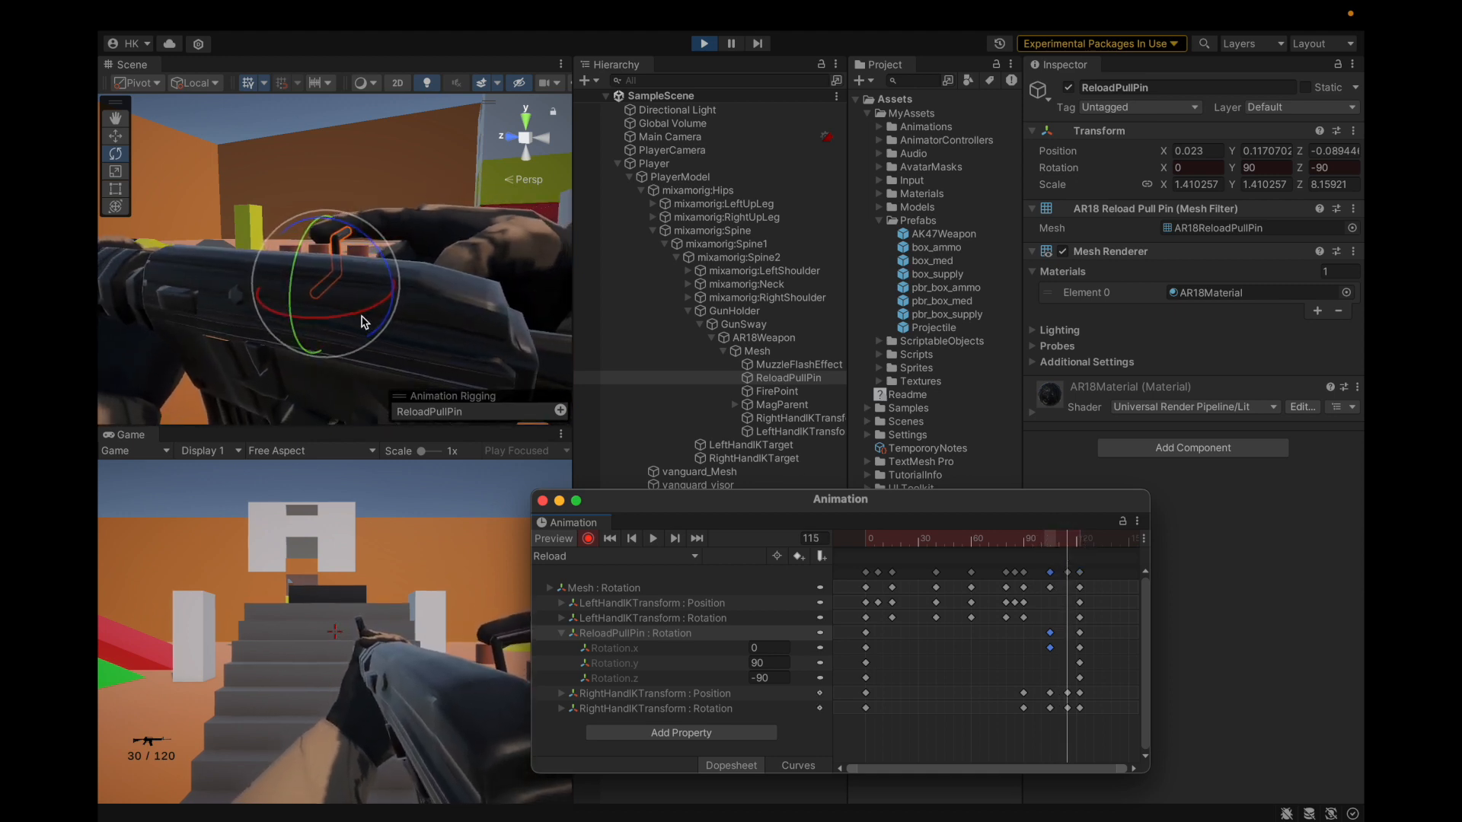
{"action": "left_click_drag", "start_coordinate": [371, 236], "coordinate": [372, 237]}
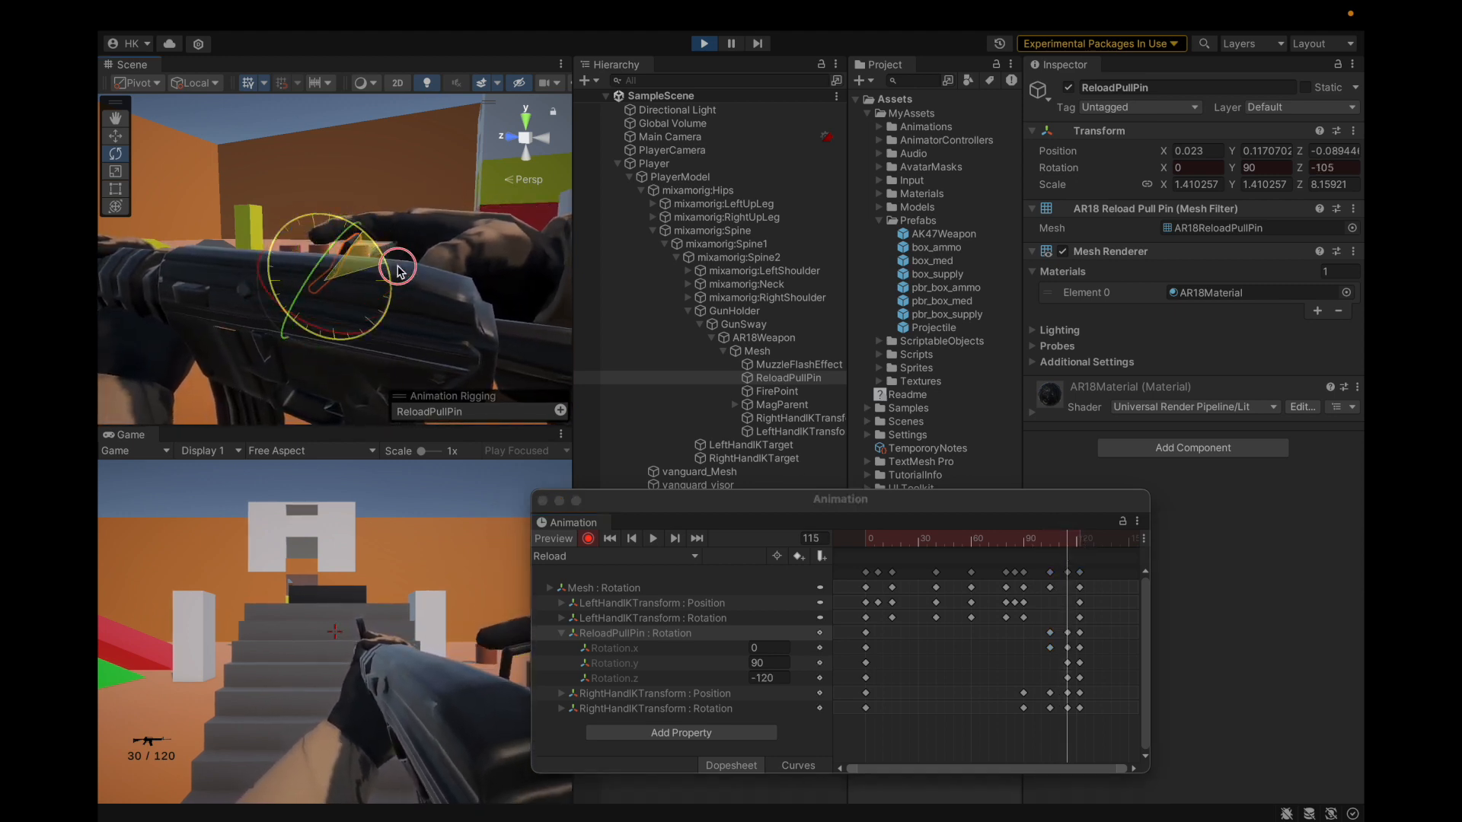
{"action": "left_click_drag", "start_coordinate": [1070, 546], "coordinate": [1049, 598]}
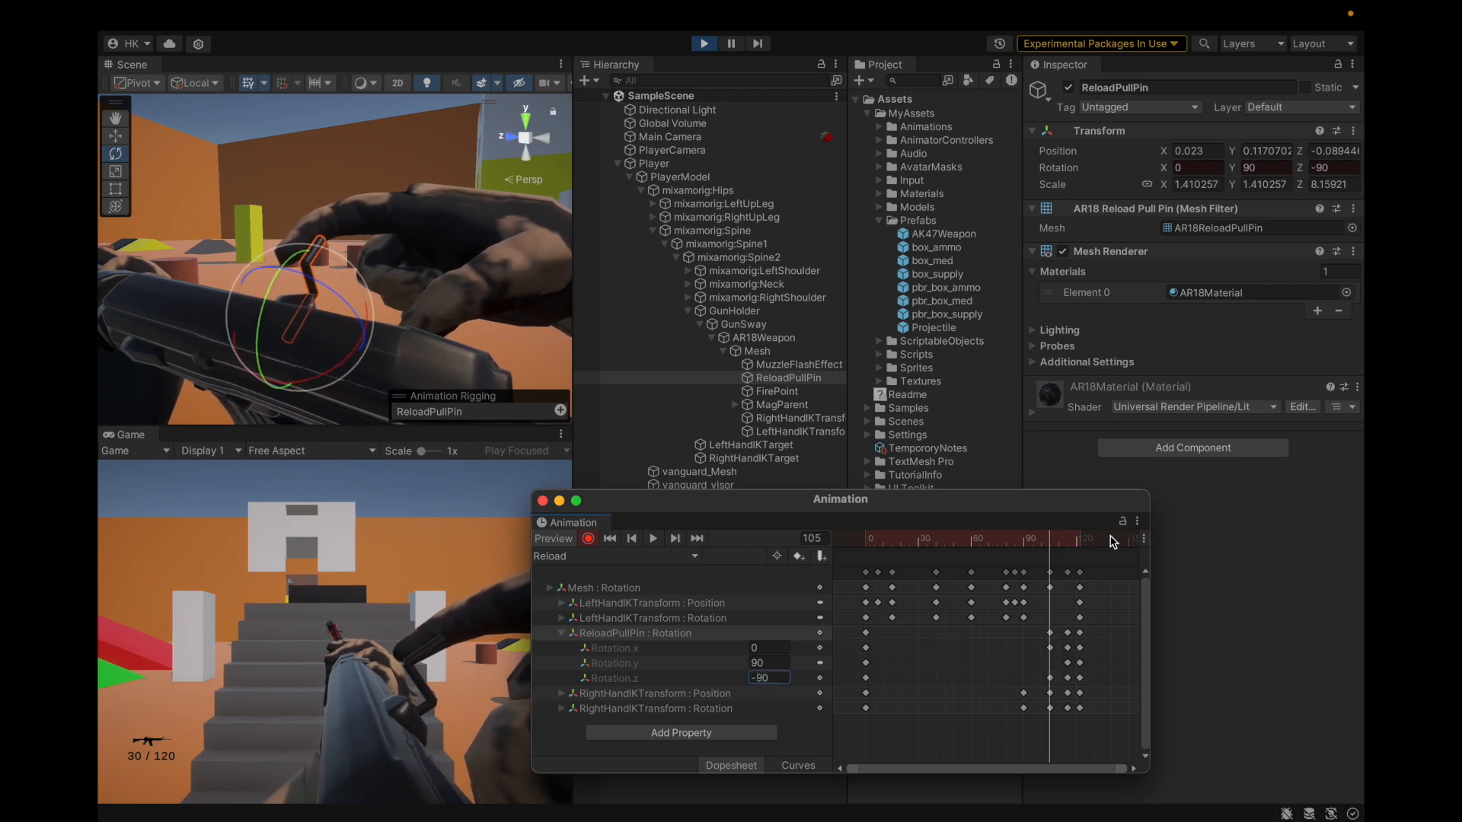
{"action": "left_click_drag", "start_coordinate": [1049, 544], "coordinate": [1066, 570]}
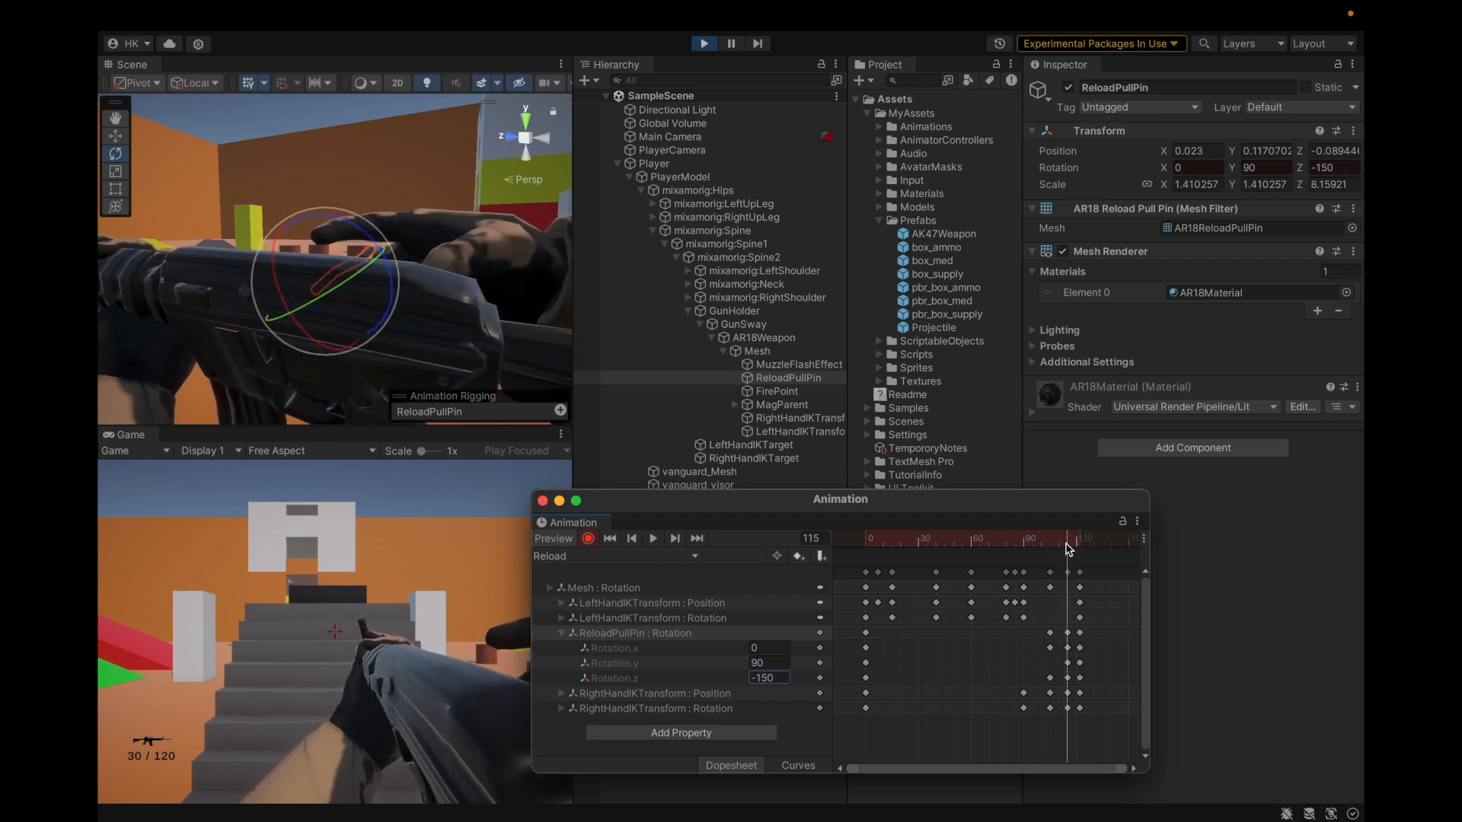
{"action": "left_click_drag", "start_coordinate": [1071, 545], "coordinate": [1075, 547]}
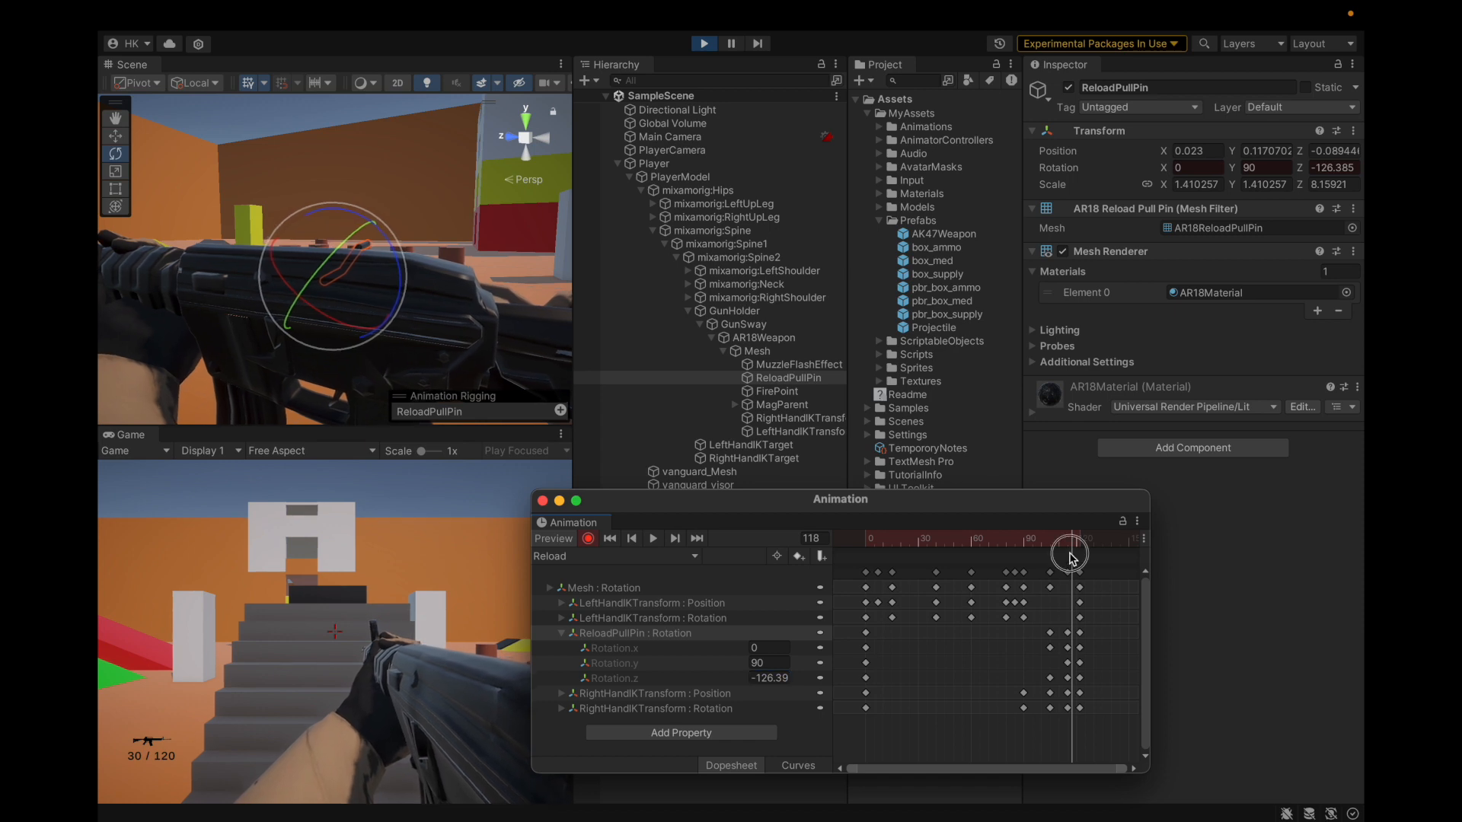
{"action": "left_click", "coordinate": [1076, 546]}
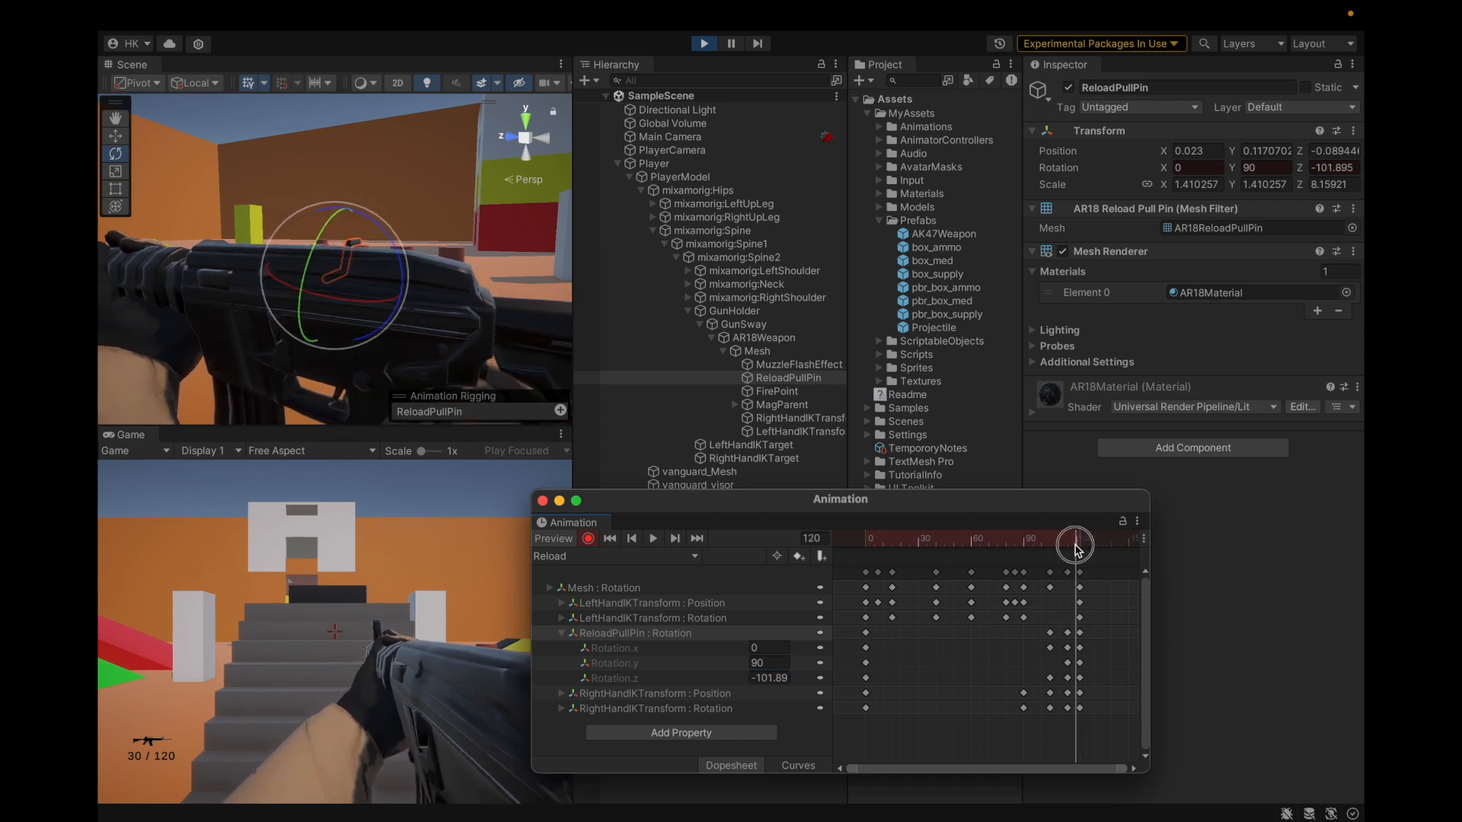
{"action": "left_click", "coordinate": [1078, 546]}
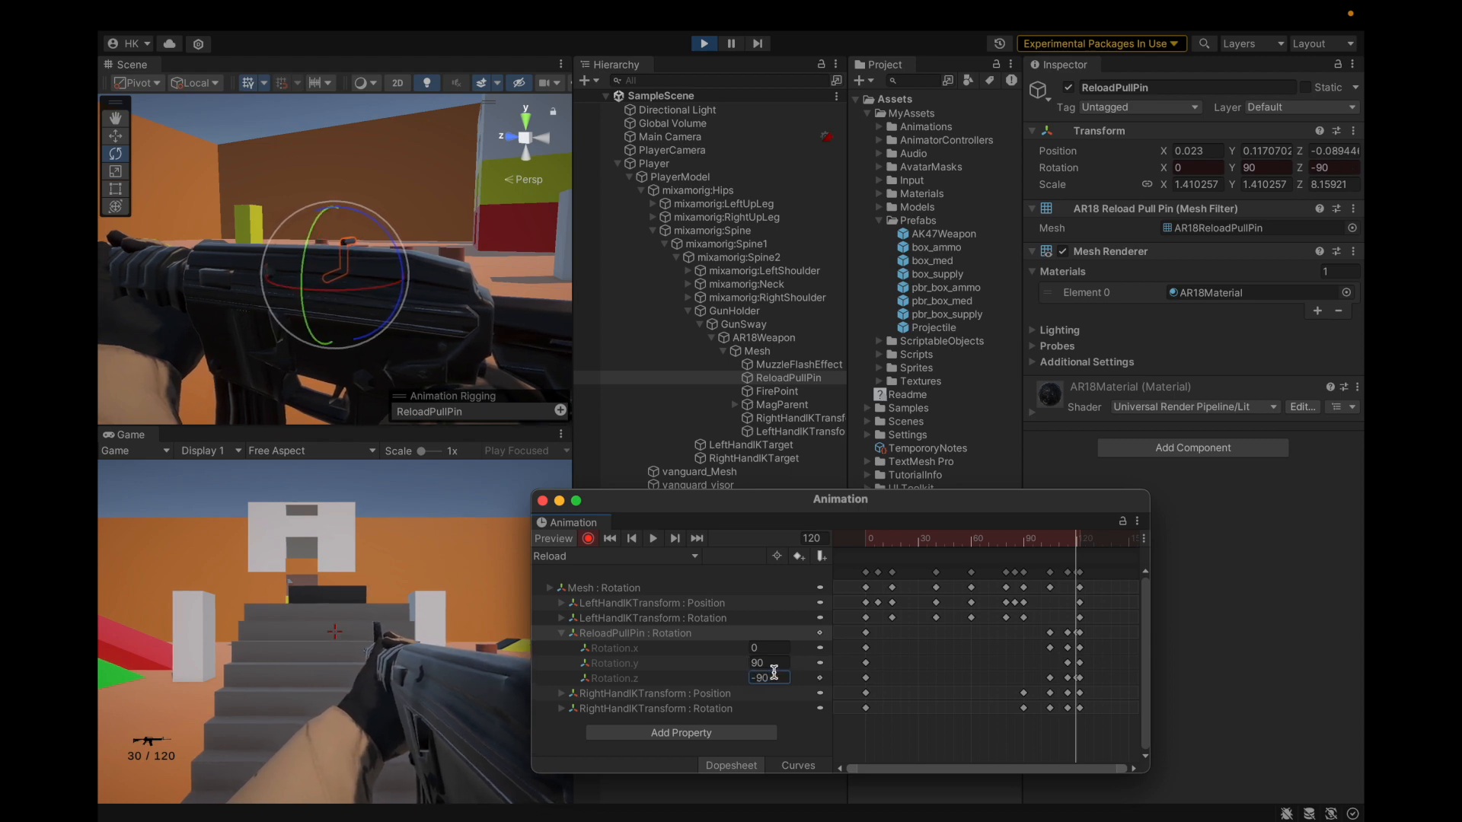
{"action": "left_click_drag", "start_coordinate": [1075, 543], "coordinate": [874, 544]}
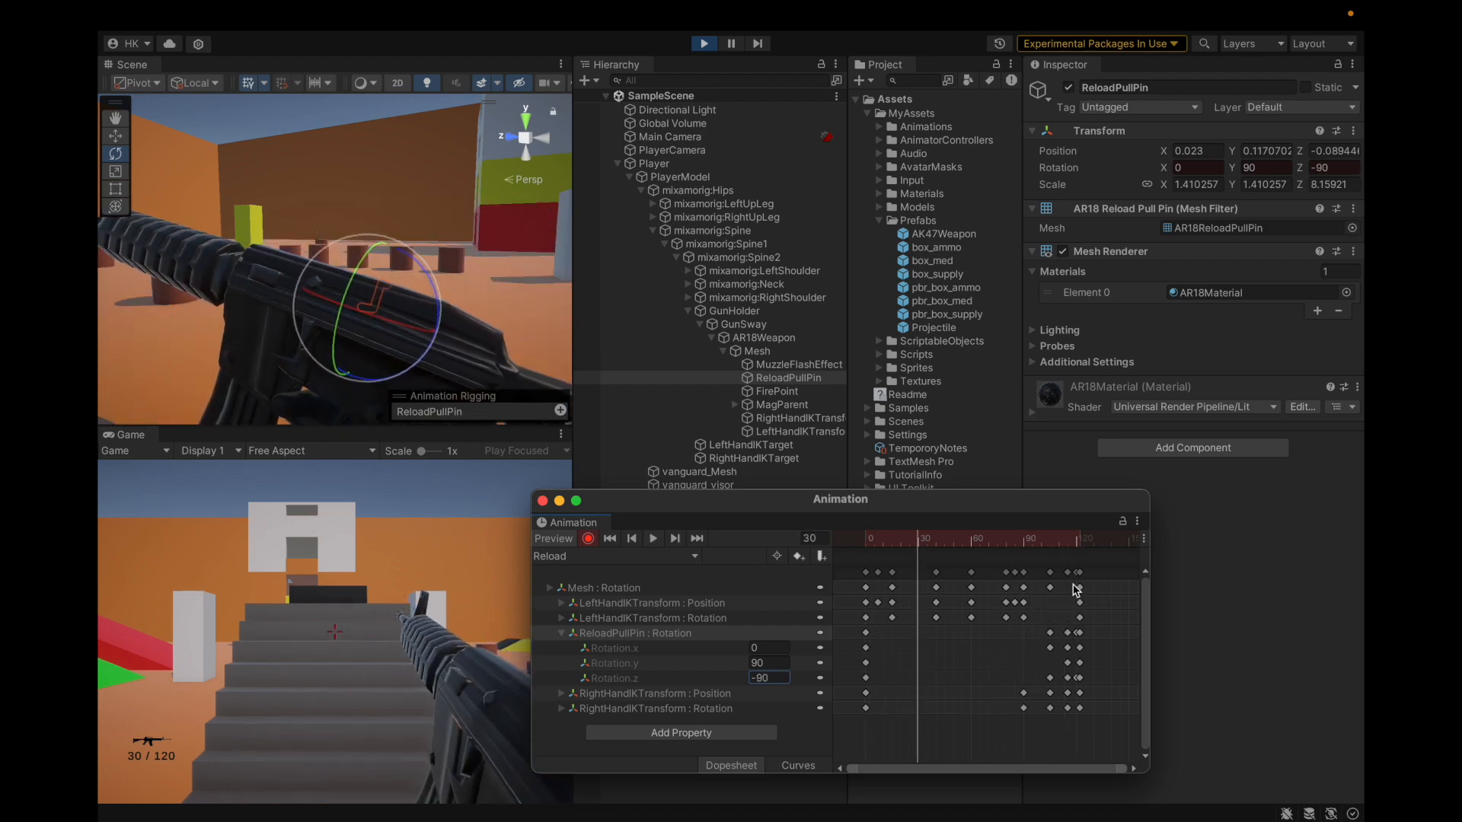
{"action": "left_click", "coordinate": [1075, 540]}
{"action": "scroll", "coordinate": [1103, 658], "scroll_direction": "up", "scroll_amount": 5}
Step: Move the pull-pin keys earlier to frame 116 and play the preview, stopping at frame 115
{"action": "mouse_move", "coordinate": [1021, 579]}
{"action": "left_mouse_down"}
{"action": "mouse_move", "coordinate": [993, 583]}
{"action": "mouse_move", "coordinate": [1006, 582]}
{"action": "left_mouse_up"}
{"action": "key", "text": "space"}
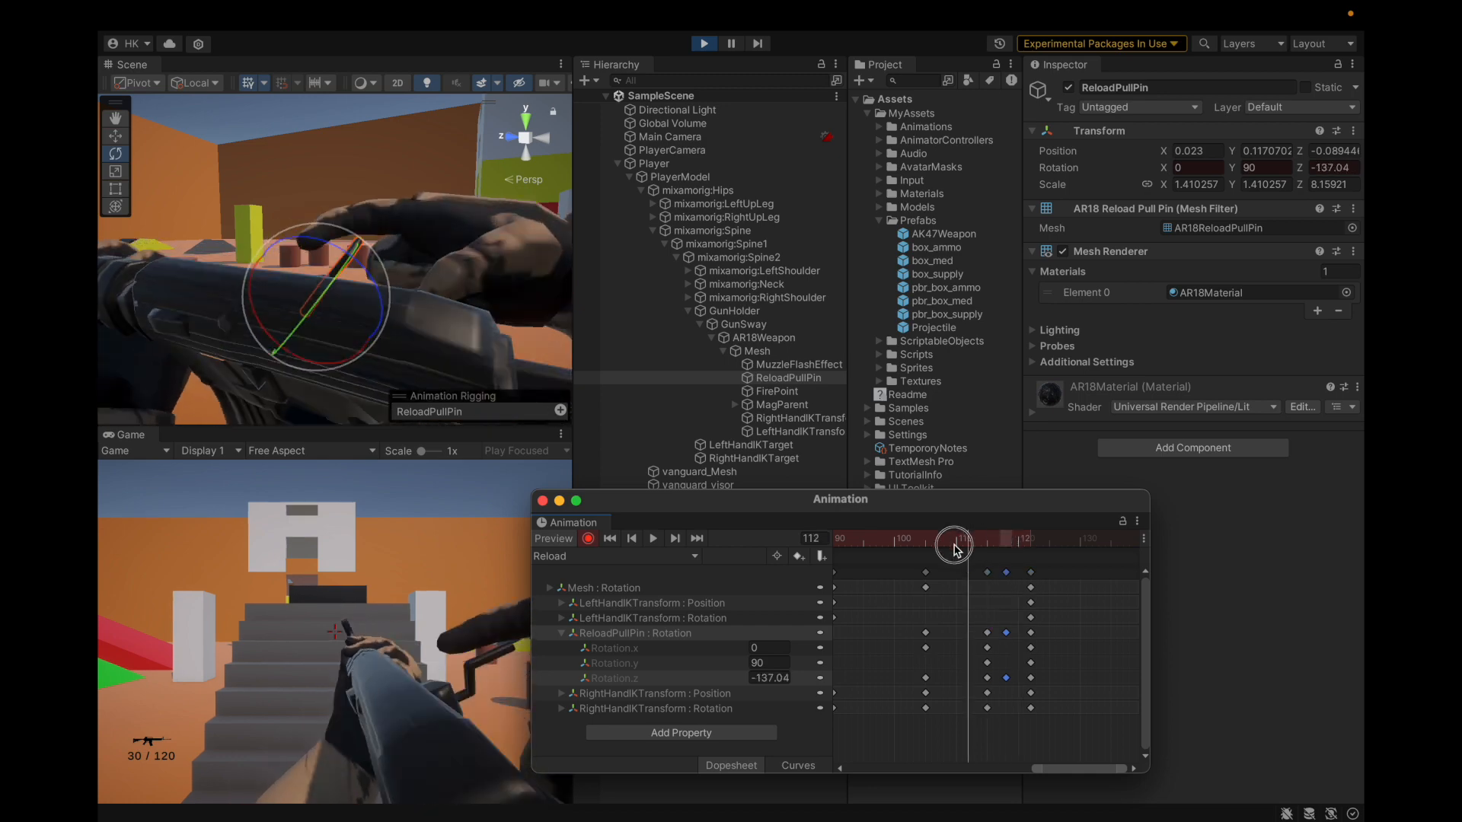
{"action": "left_click", "coordinate": [986, 545]}
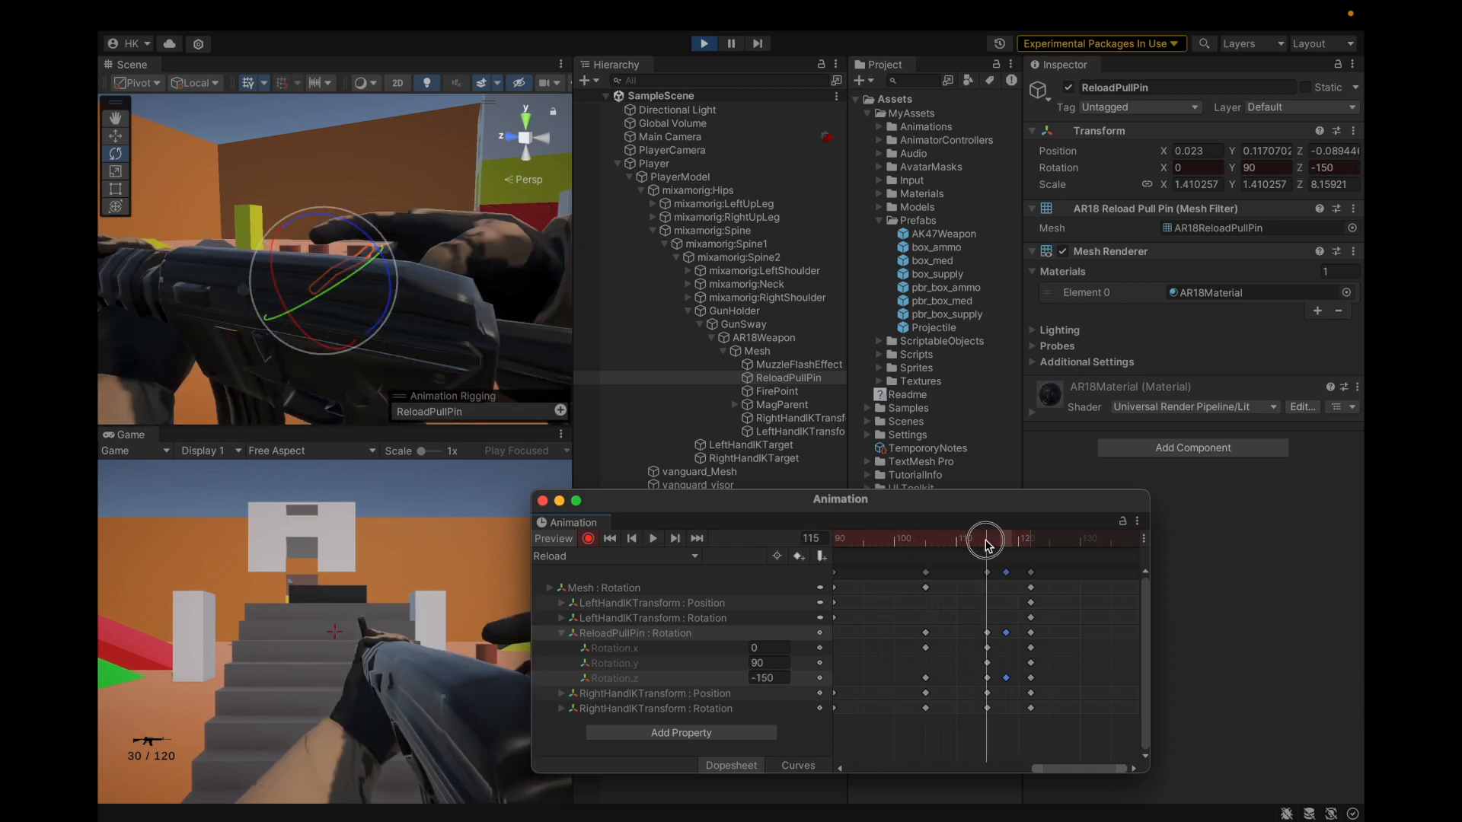
{"action": "mouse_move", "coordinate": [666, 6]}
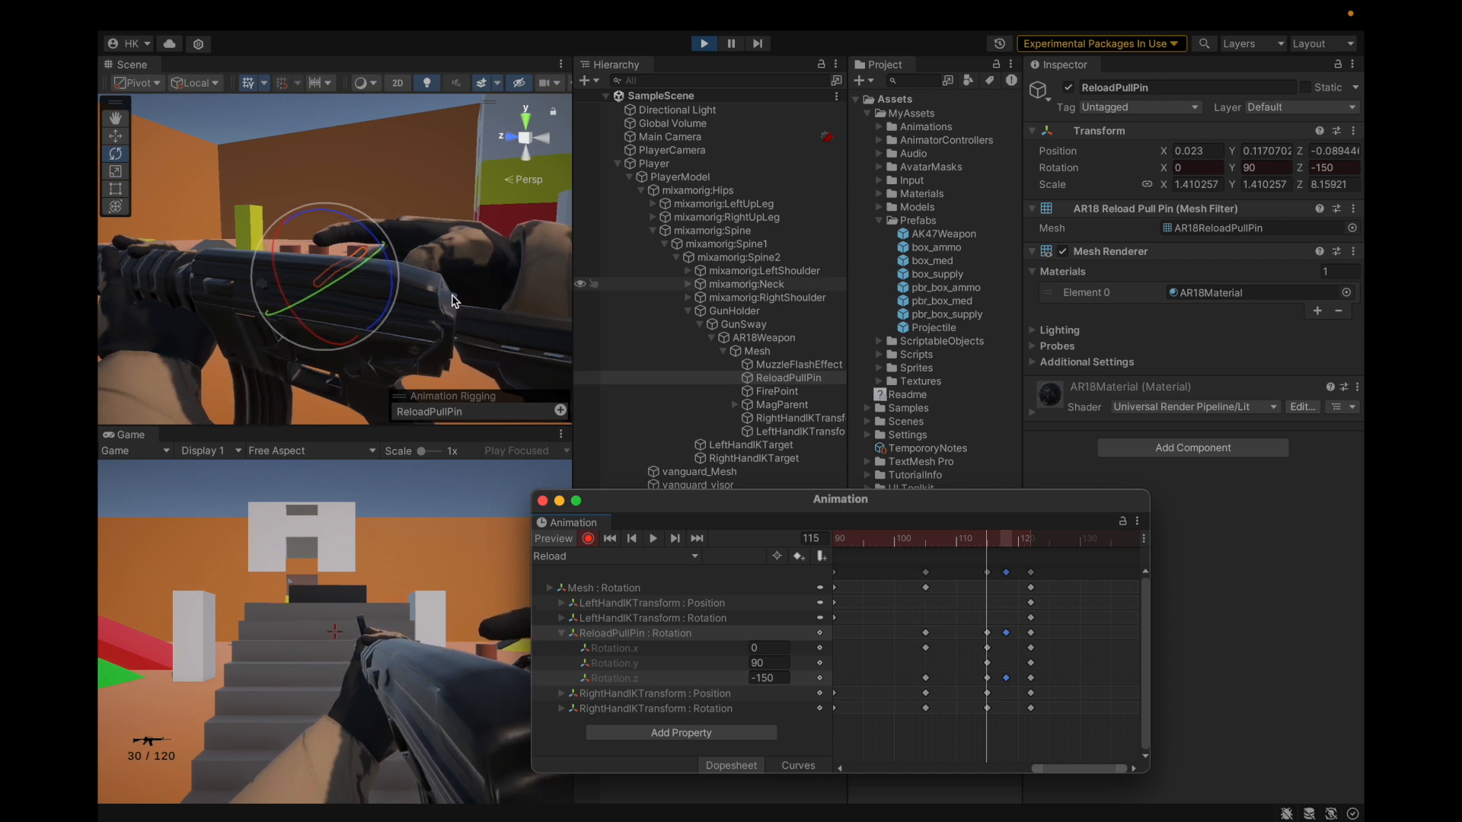
{"action": "right_click_drag", "start_coordinate": [452, 301], "coordinate": [396, 304]}
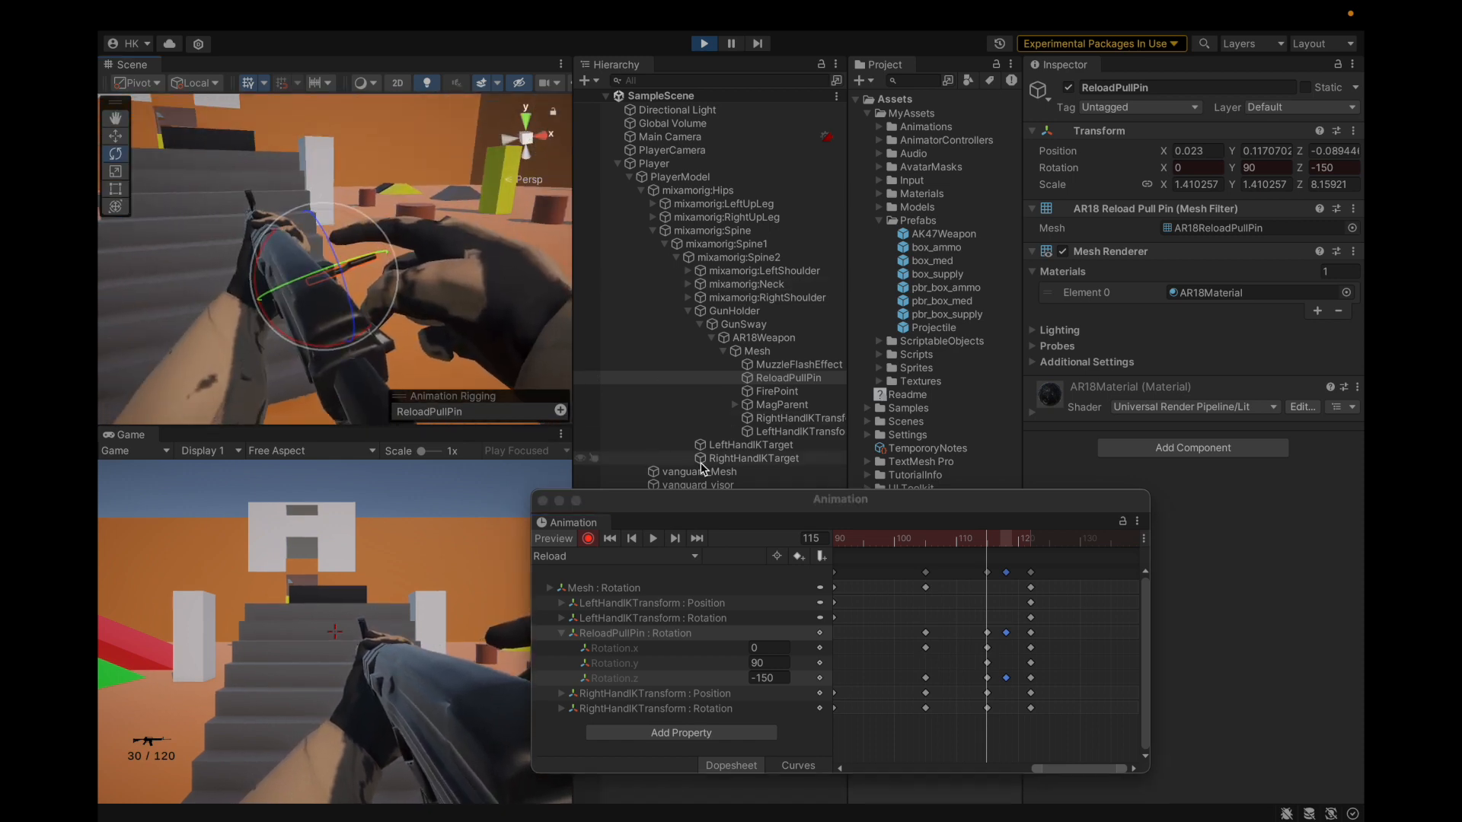
{"action": "left_click", "coordinate": [750, 458]}
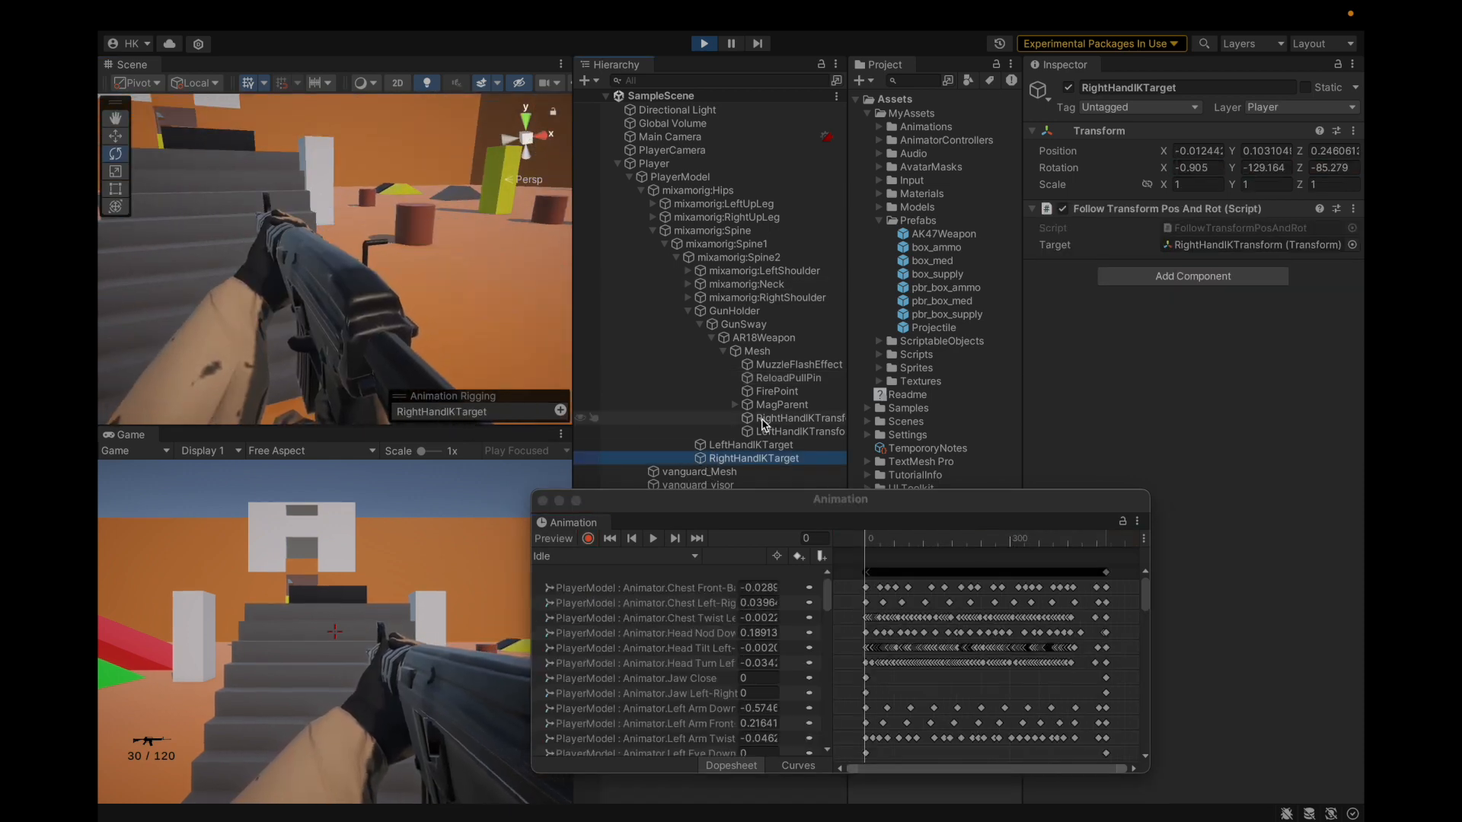
Step: Open AR18Weapon's Reload clip with recording on, at frame 115
{"action": "left_click_drag", "start_coordinate": [706, 503], "coordinate": [663, 418]}
{"action": "left_click", "coordinate": [765, 338]}
{"action": "left_click", "coordinate": [552, 467]}
{"action": "left_click", "coordinate": [503, 489]}
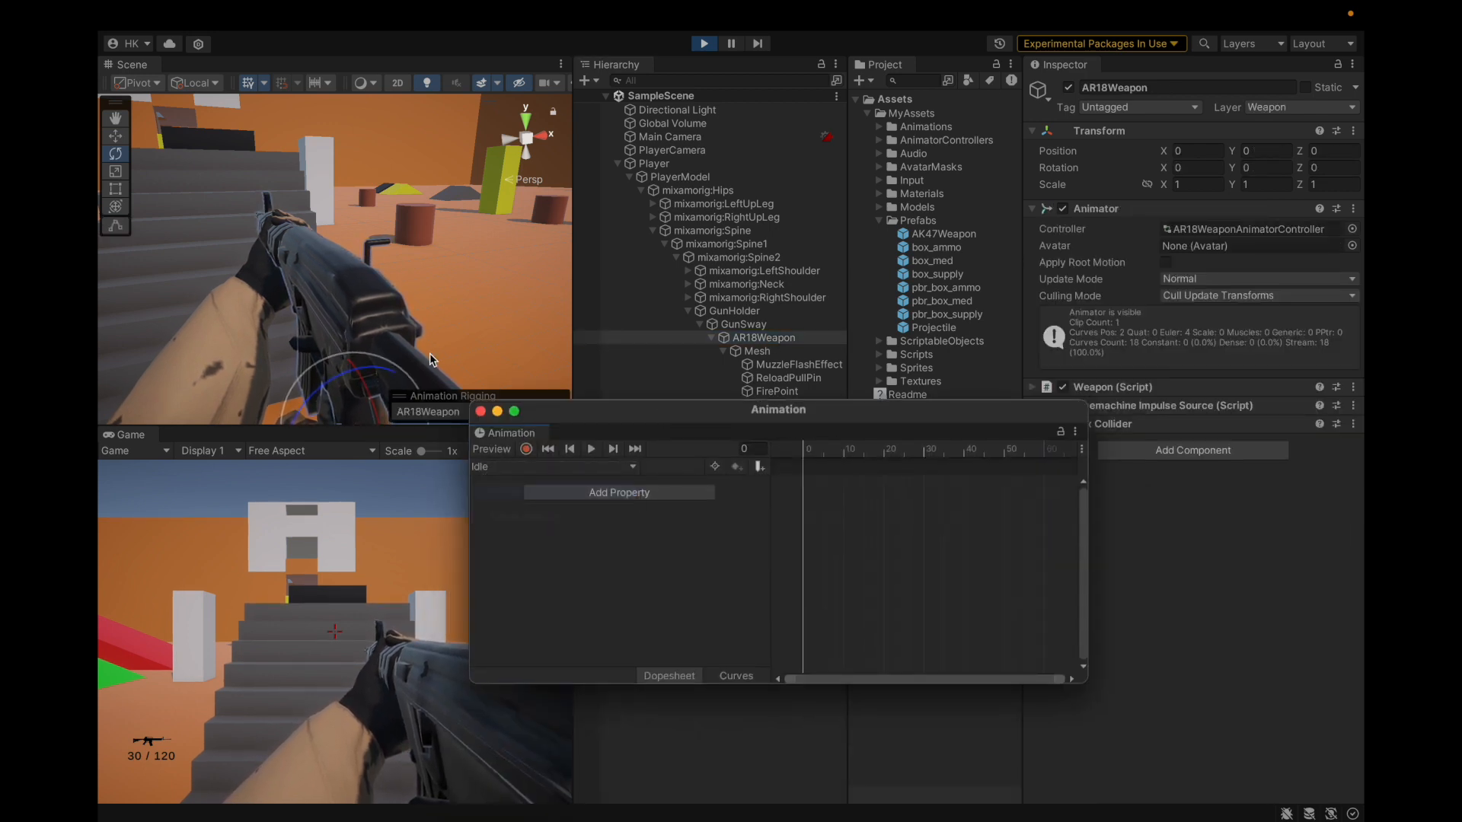
{"action": "left_click", "coordinate": [526, 449]}
{"action": "left_click_drag", "start_coordinate": [376, 350], "coordinate": [348, 322], "text": "alt"}
{"action": "left_click", "coordinate": [1023, 449]}
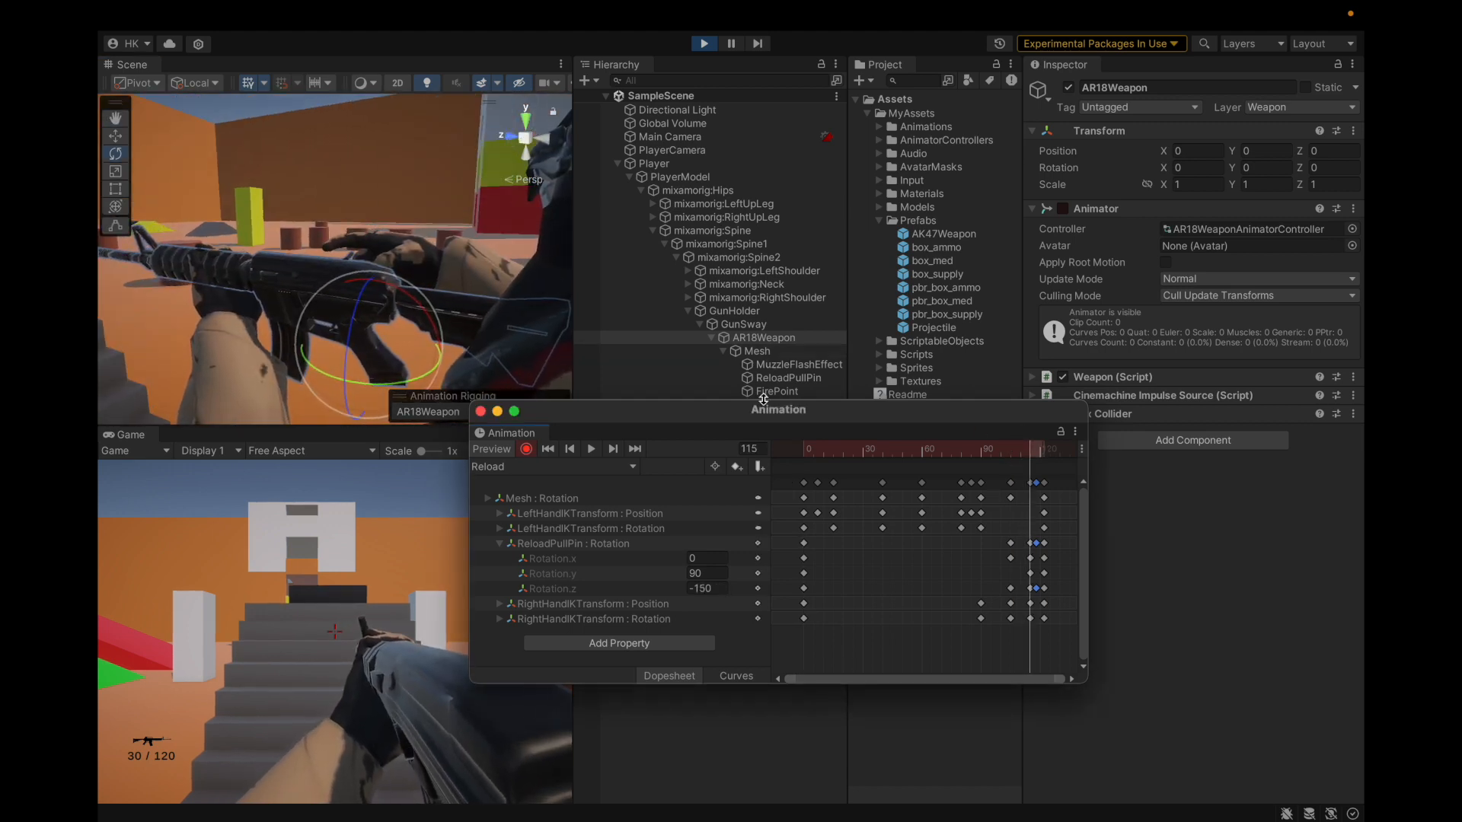
Step: Move RightHandIKTransform slightly along the gun with the Move tool at frame 115
{"action": "left_click_drag", "start_coordinate": [763, 398], "coordinate": [746, 496]}
{"action": "left_click", "coordinate": [763, 432]}
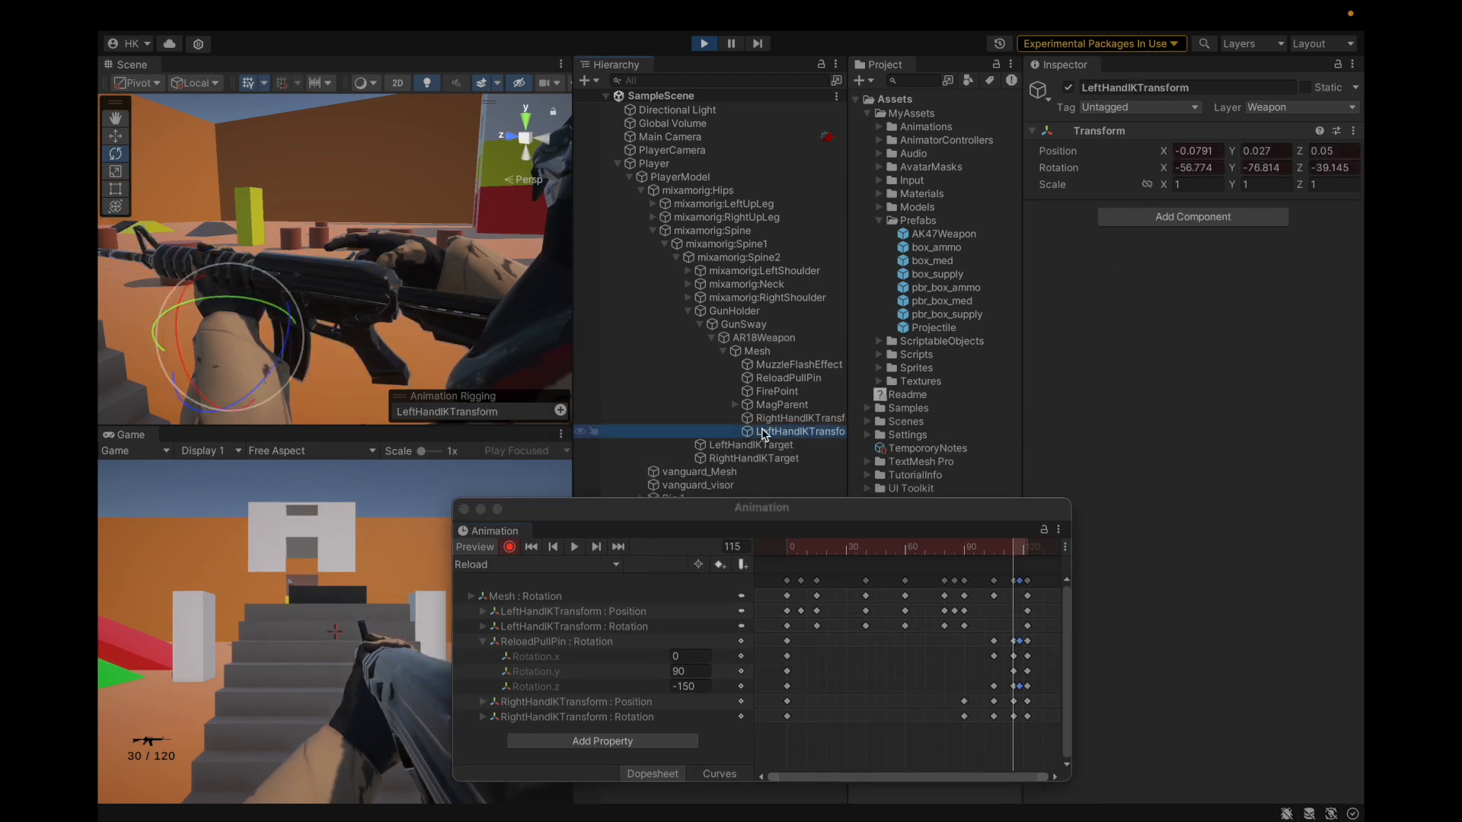
{"action": "left_click", "coordinate": [763, 418]}
{"action": "key", "text": "f"}
{"action": "scroll", "coordinate": [367, 319], "scroll_direction": "up", "scroll_amount": 3}
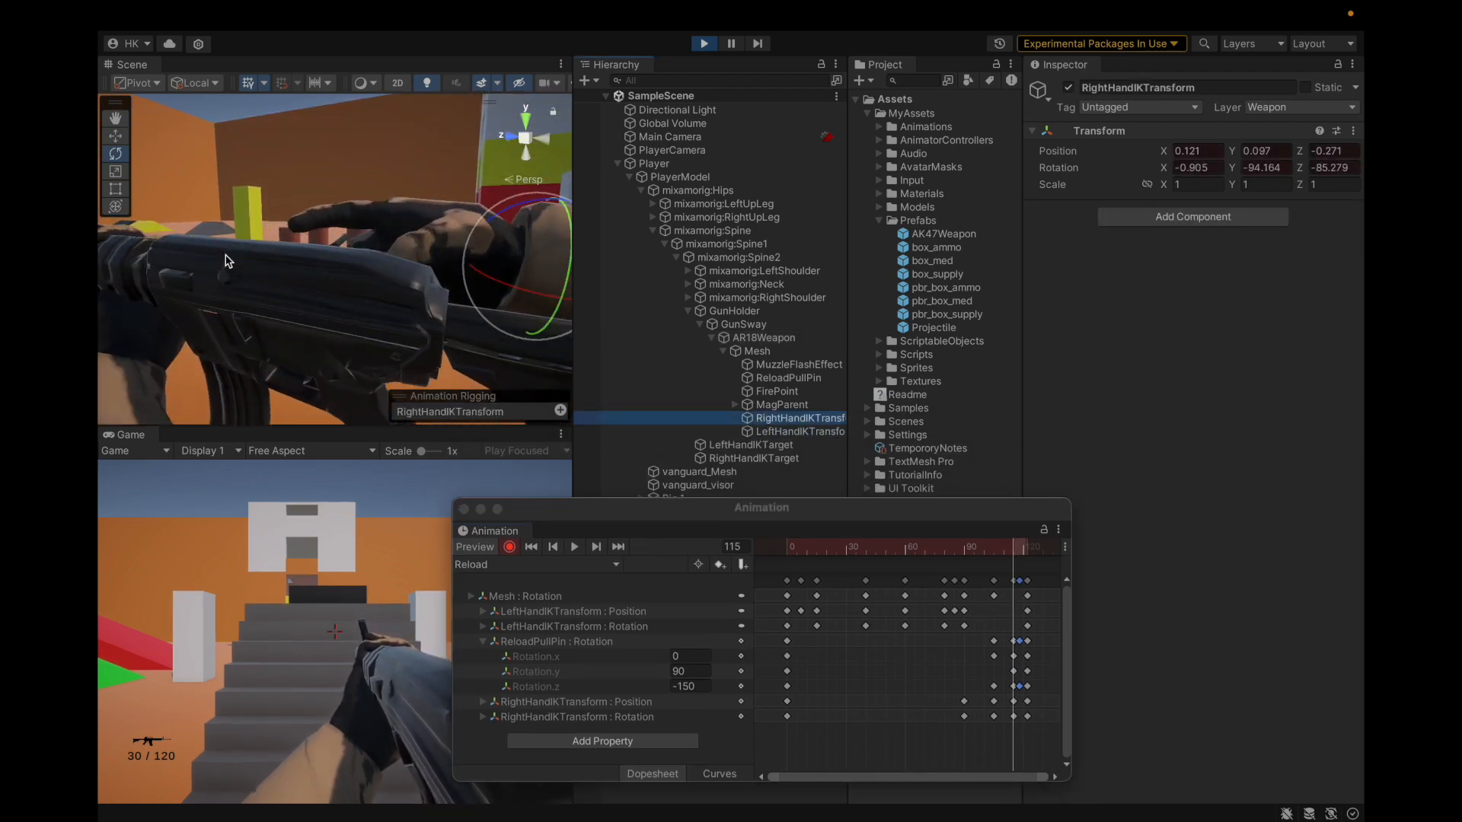
{"action": "scroll", "coordinate": [226, 262], "scroll_direction": "down", "scroll_amount": 5}
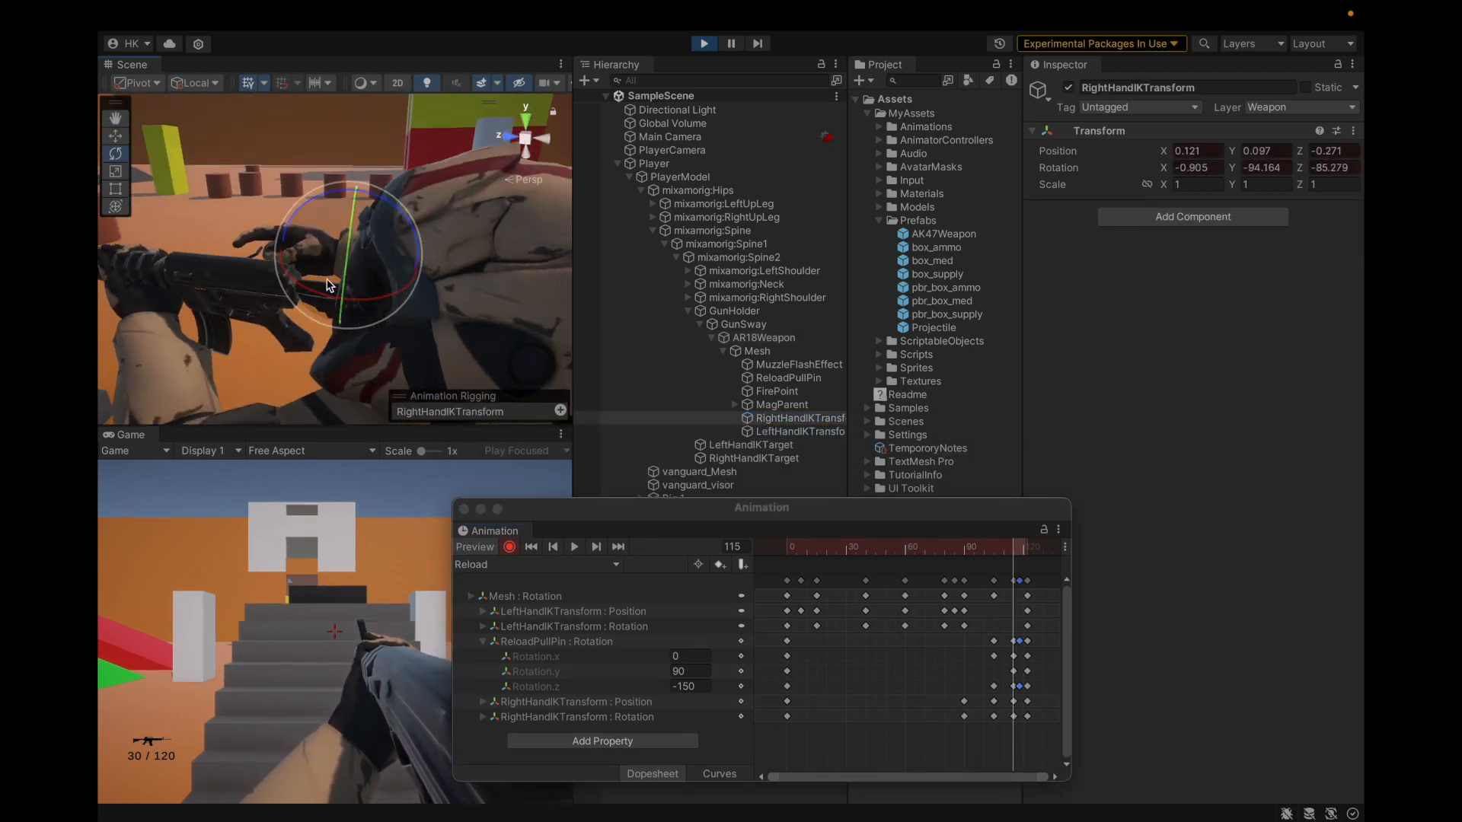
{"action": "scroll", "coordinate": [328, 285], "scroll_direction": "up", "scroll_amount": 5}
{"action": "left_click", "coordinate": [116, 137]}
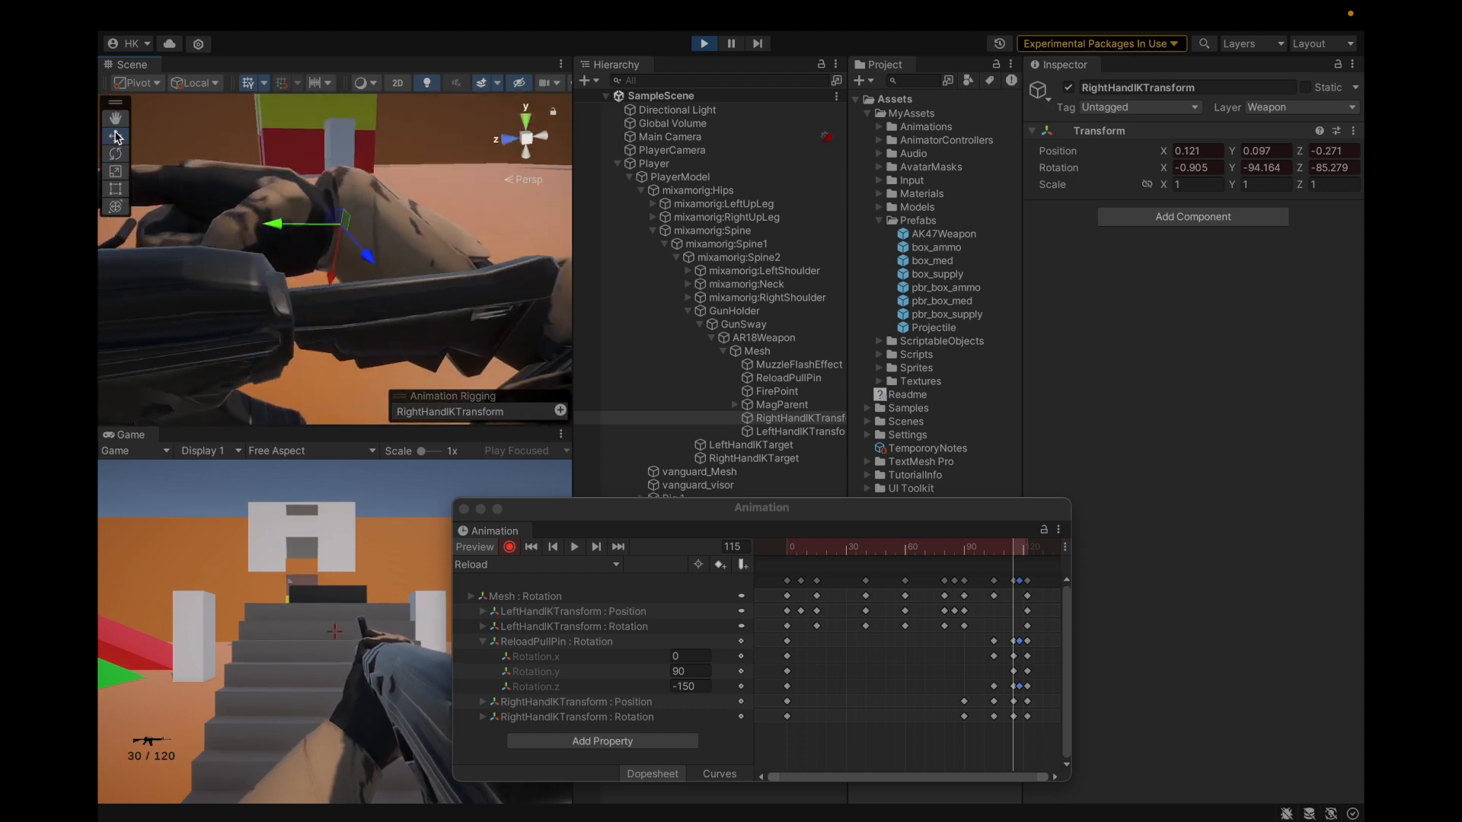
{"action": "scroll", "coordinate": [305, 242], "scroll_direction": "down", "scroll_amount": 4}
{"action": "left_click_drag", "start_coordinate": [303, 242], "coordinate": [476, 366]}
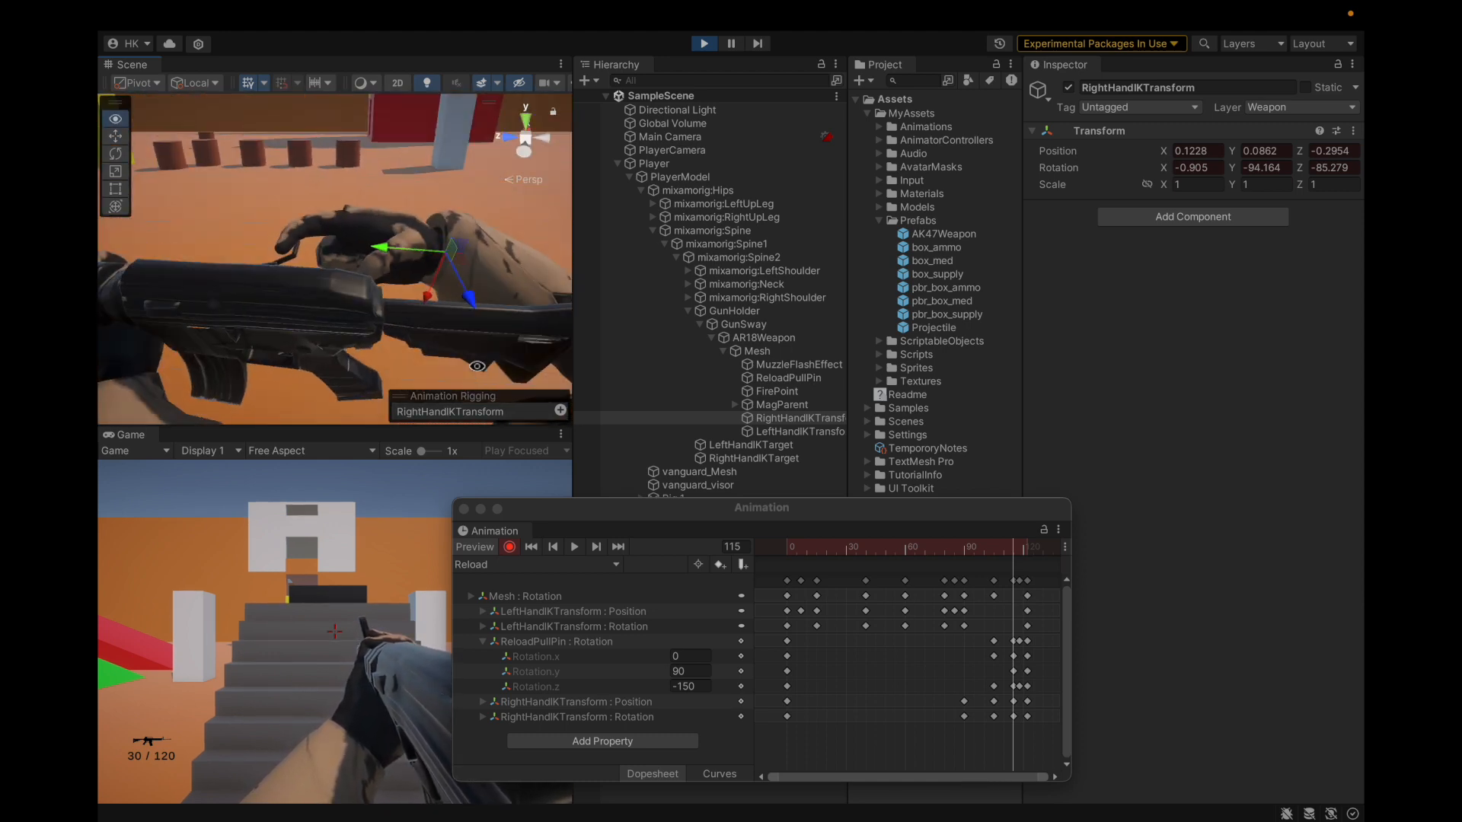
Step: Check the hand at frame 110, close the Animation window and exit play mode
{"action": "left_click_drag", "start_coordinate": [1009, 547], "coordinate": [758, 605]}
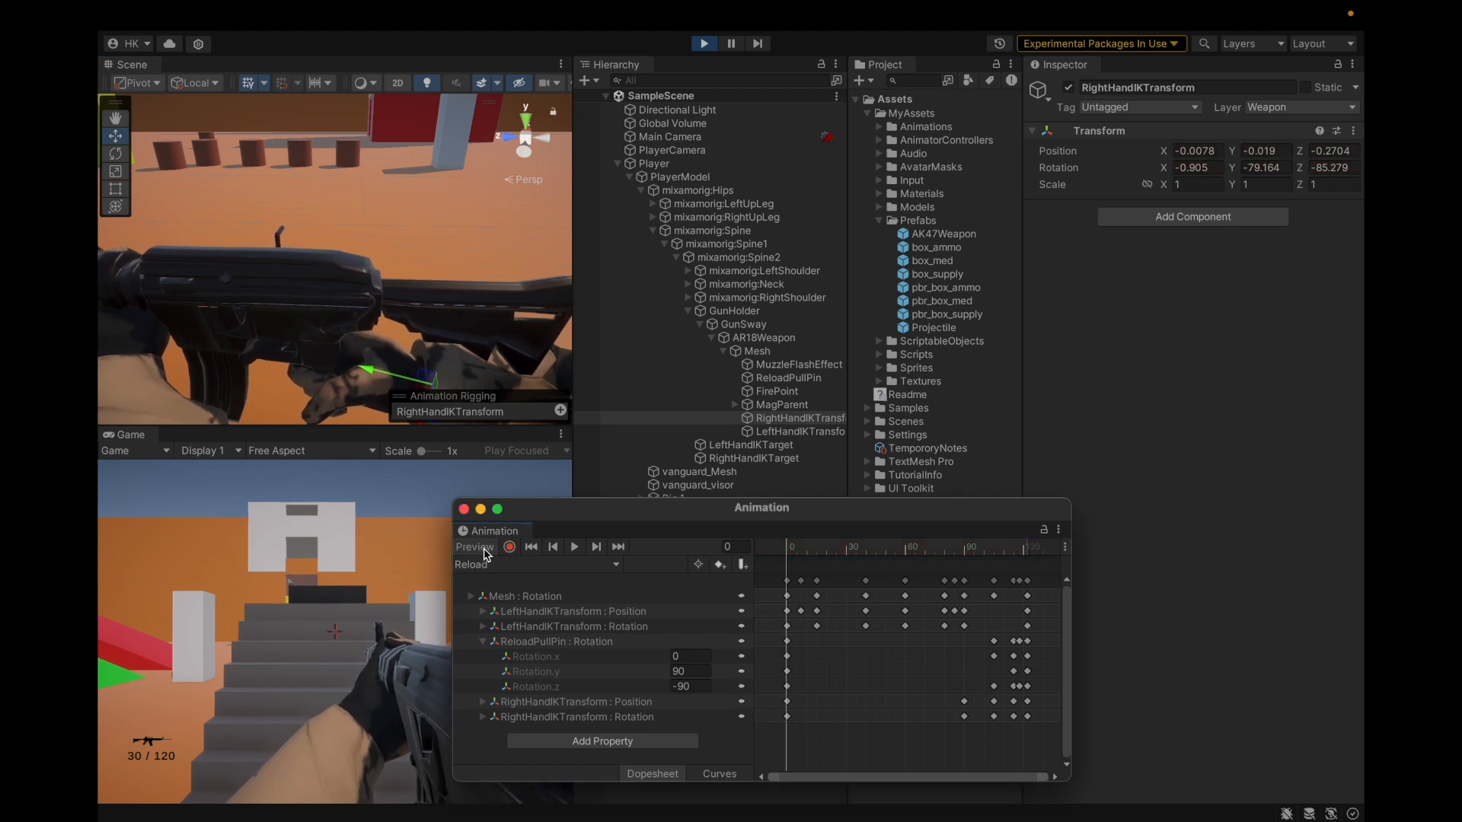
{"action": "left_click", "coordinate": [464, 508]}
{"action": "left_click", "coordinate": [702, 46]}
{"action": "left_click", "coordinate": [767, 339]}
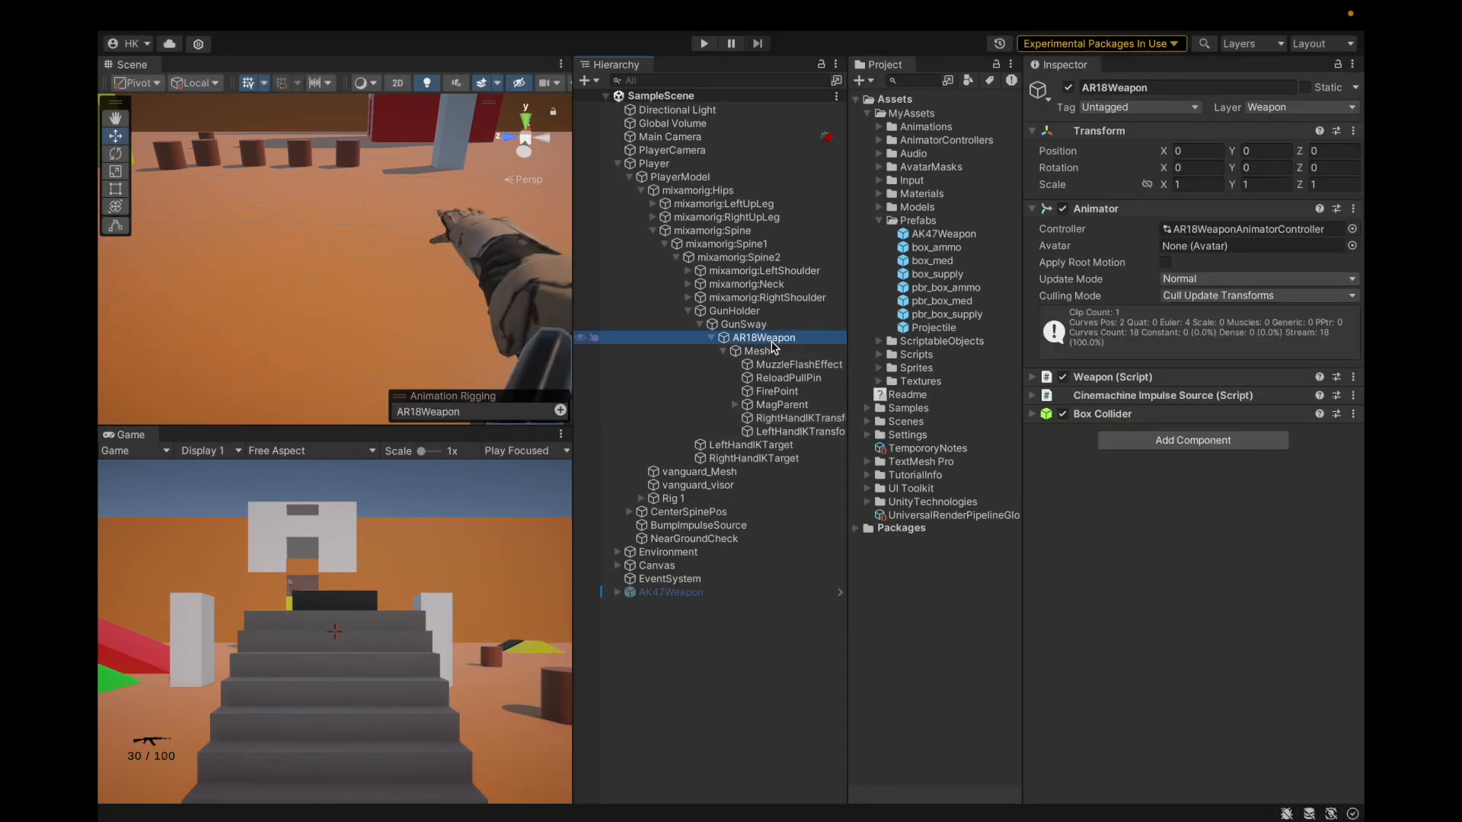
Step: Collapse the Hierarchy to Player, frame it in the scene and start play mode
{"action": "key", "text": "Left"}
{"action": "key", "text": "Left"}
{"action": "key", "text": "Left"}
{"action": "key", "text": "Left"}
{"action": "key", "text": "Left"}
{"action": "key", "text": "Left"}
{"action": "key", "text": "Left"}
{"action": "key", "text": "Left"}
{"action": "key", "text": "Left"}
{"action": "key", "text": "Left"}
{"action": "key", "text": "Left"}
{"action": "key", "text": "Left"}
{"action": "key", "text": "Left"}
{"action": "key", "text": "Left"}
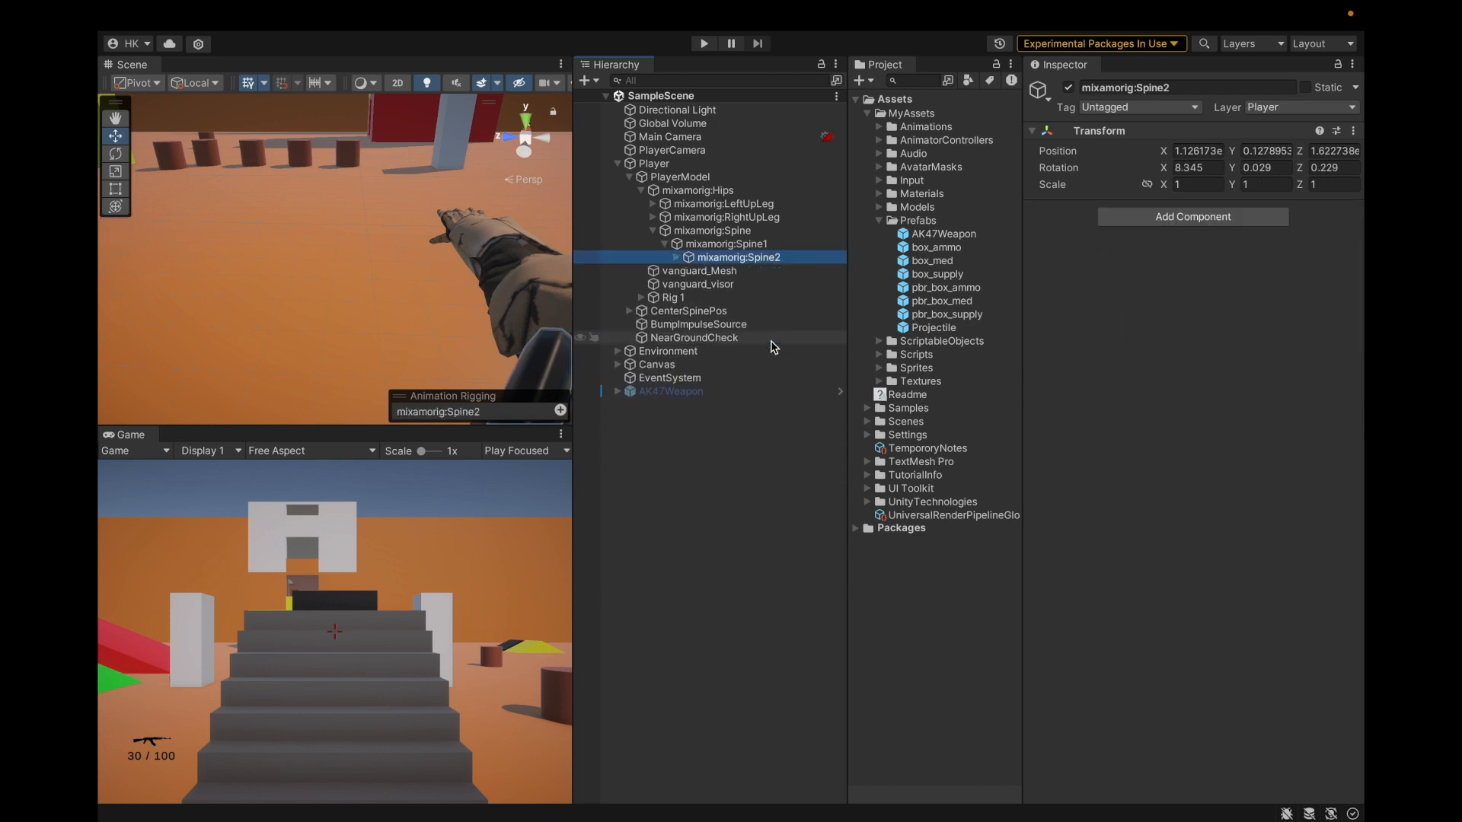
{"action": "key", "text": "Left"}
{"action": "key", "text": "Left"}
{"action": "key", "text": "Left"}
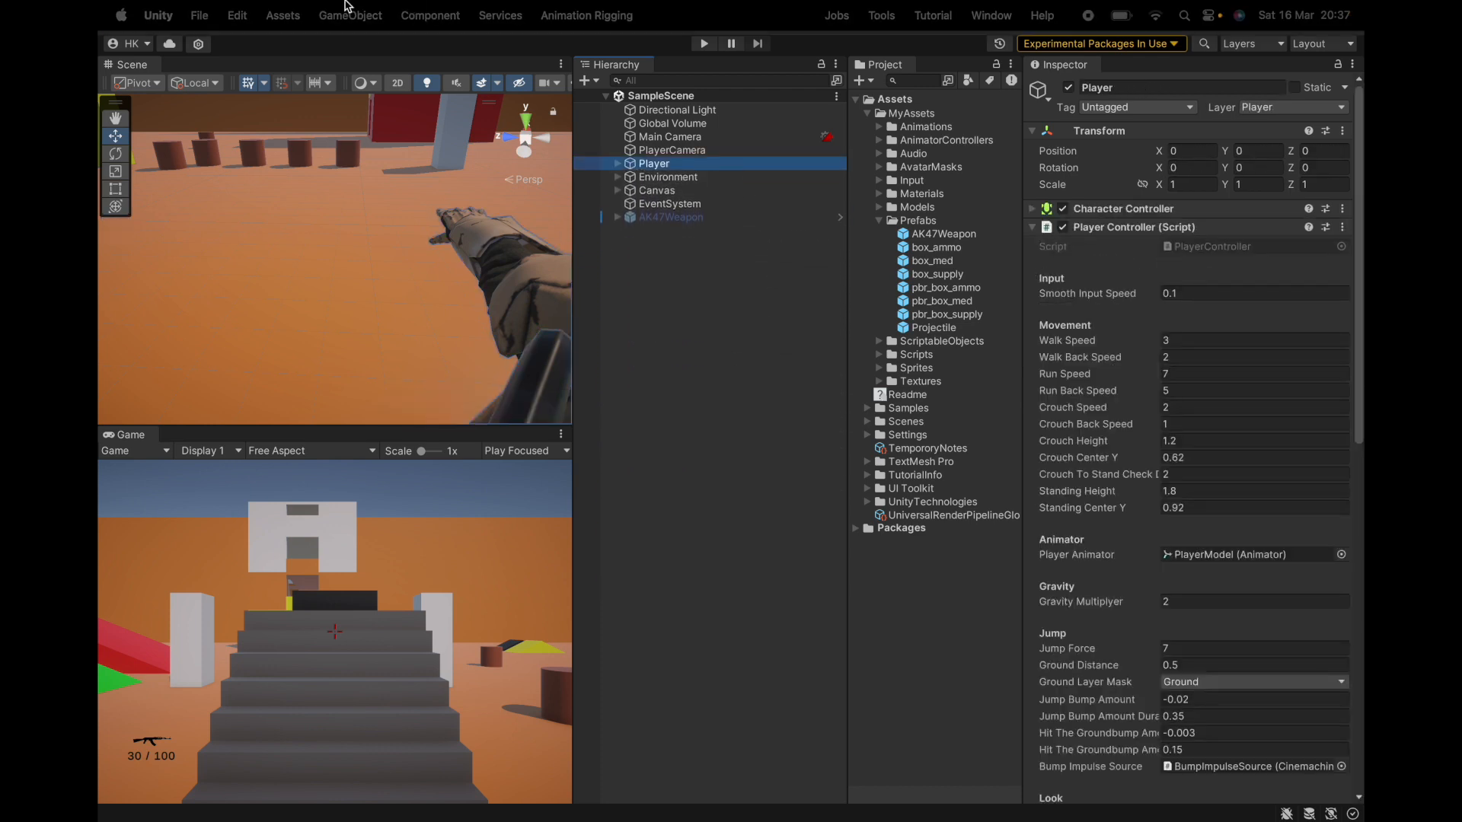
{"action": "left_click", "coordinate": [199, 15]}
{"action": "key", "text": "Escape"}
{"action": "left_click_drag", "start_coordinate": [266, 215], "coordinate": [525, 244], "text": "alt"}
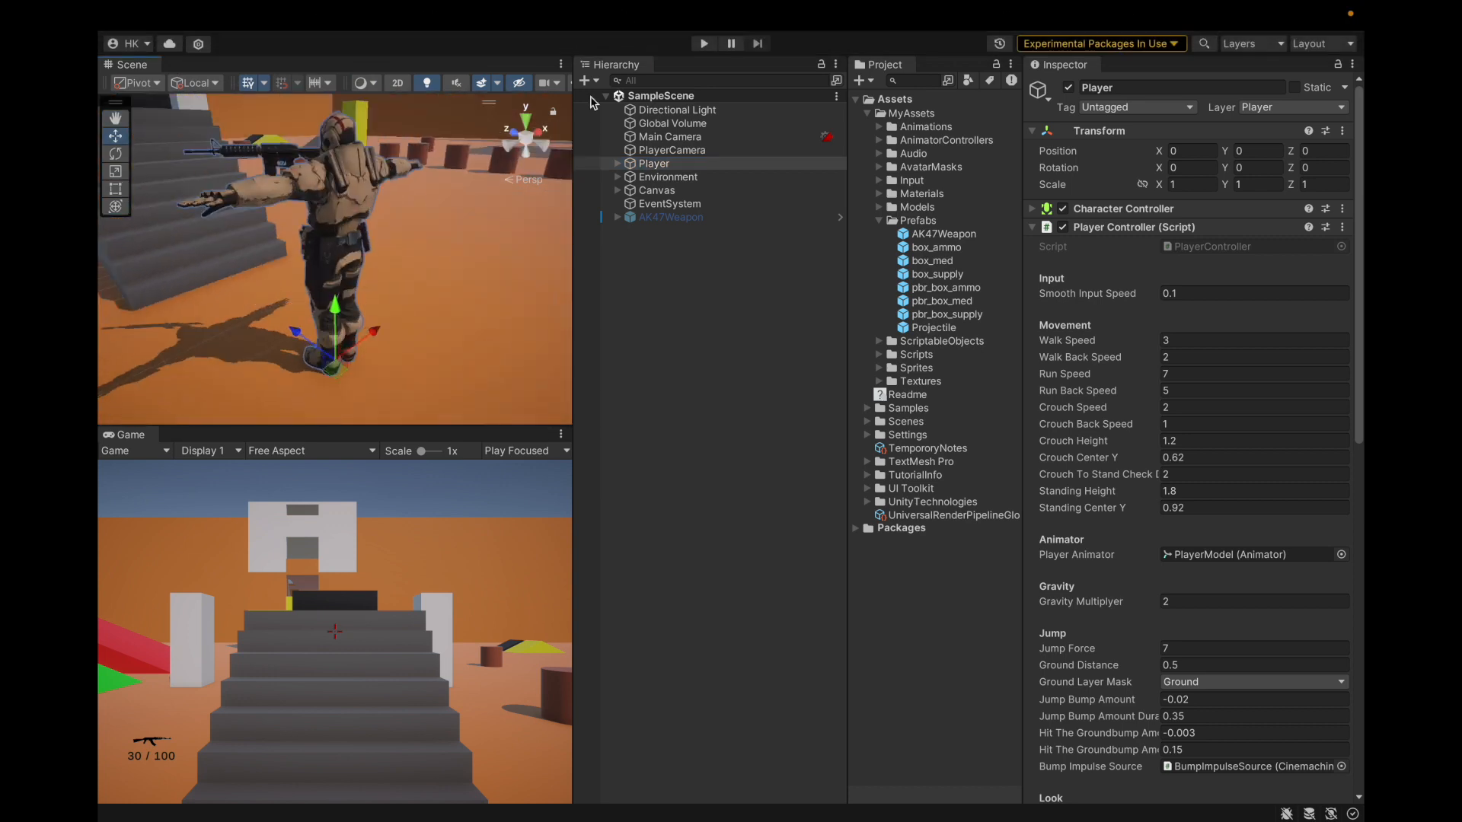
{"action": "left_click", "coordinate": [702, 44]}
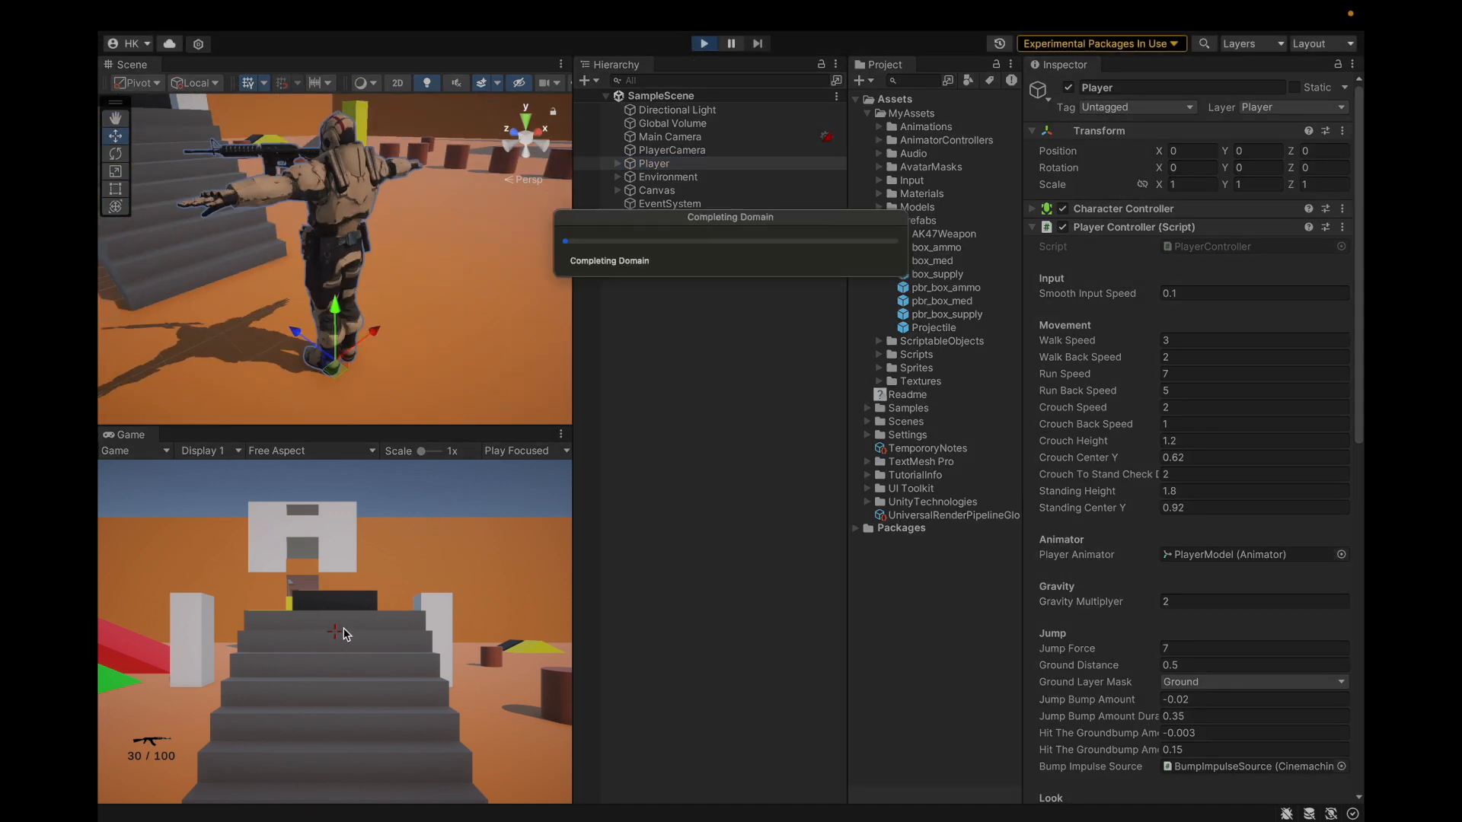
Step: Fire the rifle and reload with R three times until the counter reads 30 / 30
{"action": "key", "text": "XF86AudioLowerVolume"}
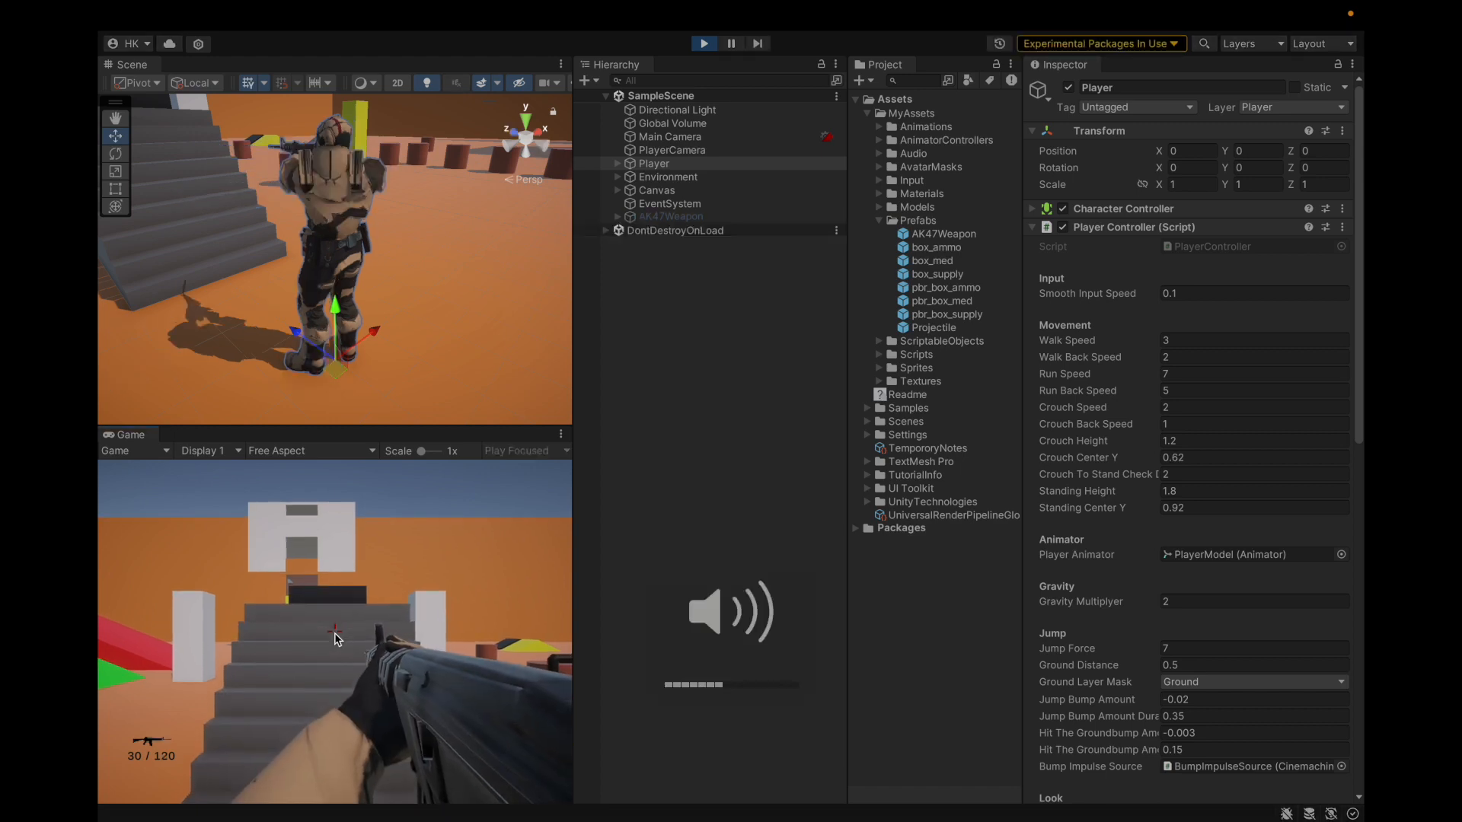
{"action": "left_click", "coordinate": [337, 638]}
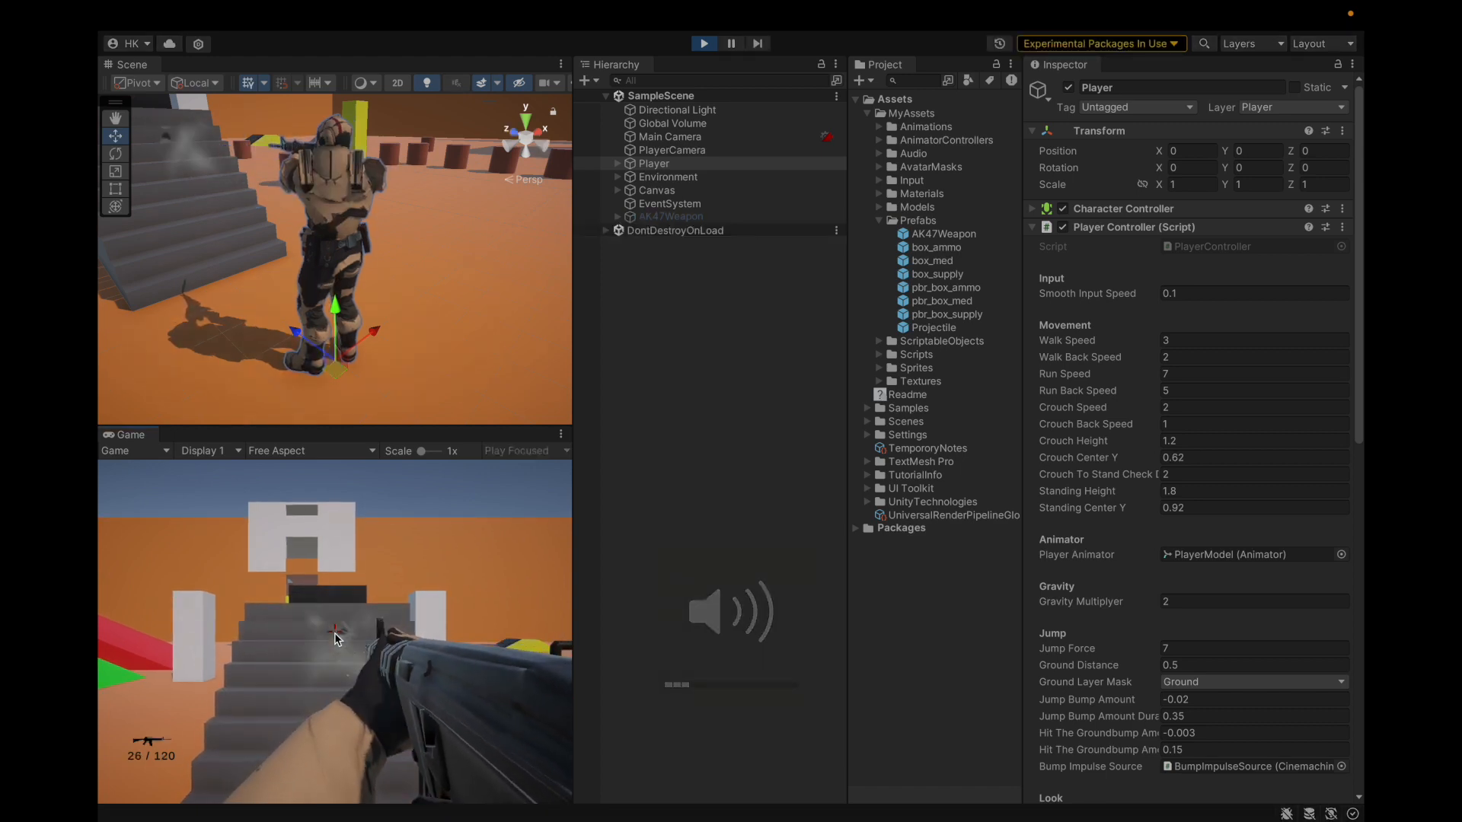
{"action": "left_click", "coordinate": [338, 638]}
{"action": "left_click", "coordinate": [337, 638]}
{"action": "left_click", "coordinate": [337, 638]}
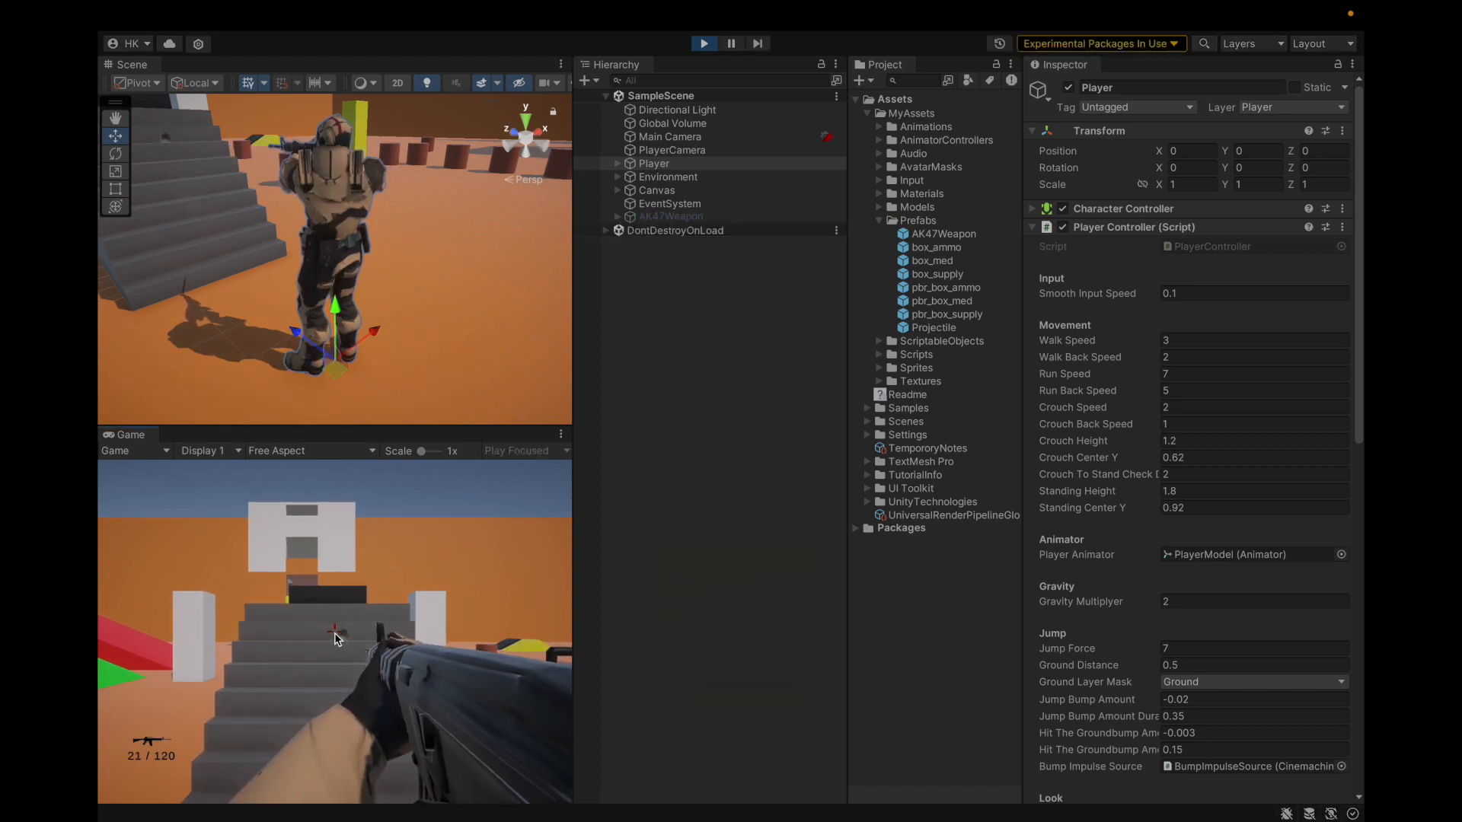
{"action": "key", "text": "r"}
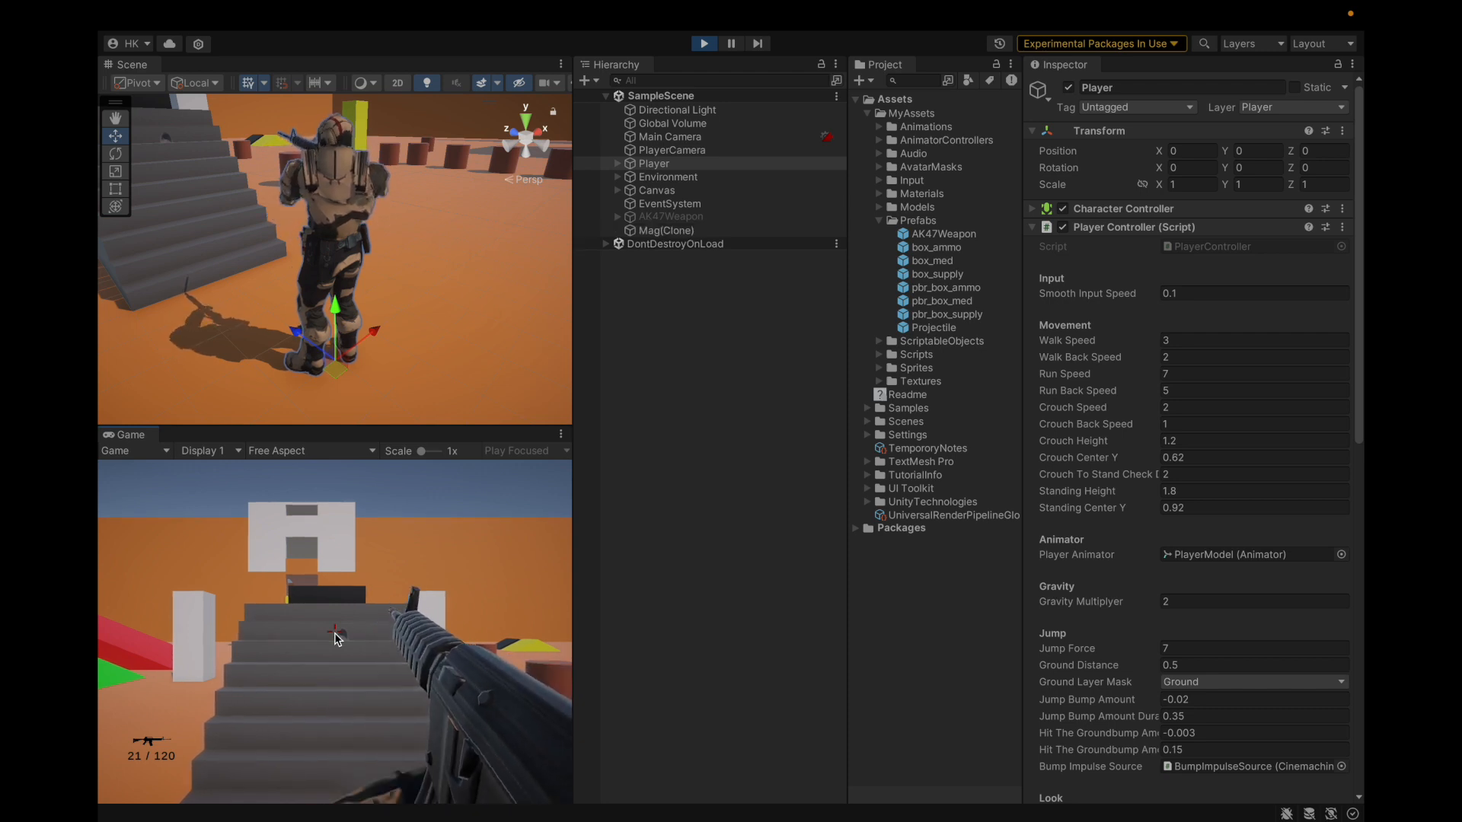
{"action": "left_click", "coordinate": [337, 638]}
{"action": "left_click", "coordinate": [337, 638]}
{"action": "left_click", "coordinate": [337, 638]}
{"action": "left_click", "coordinate": [338, 638]}
{"action": "key", "text": "r"}
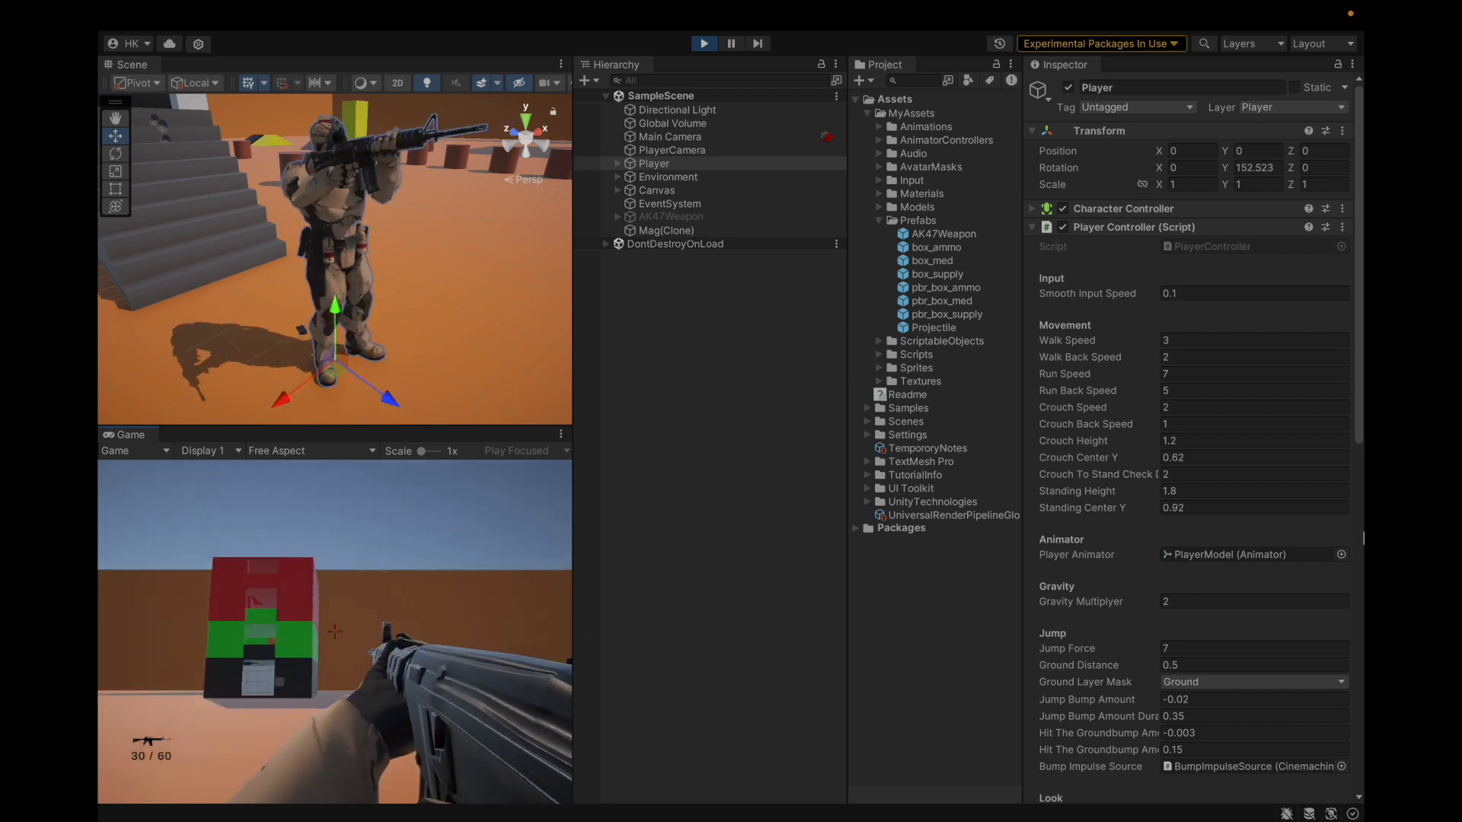
{"action": "left_click", "coordinate": [512, 614]}
{"action": "left_click", "coordinate": [512, 614]}
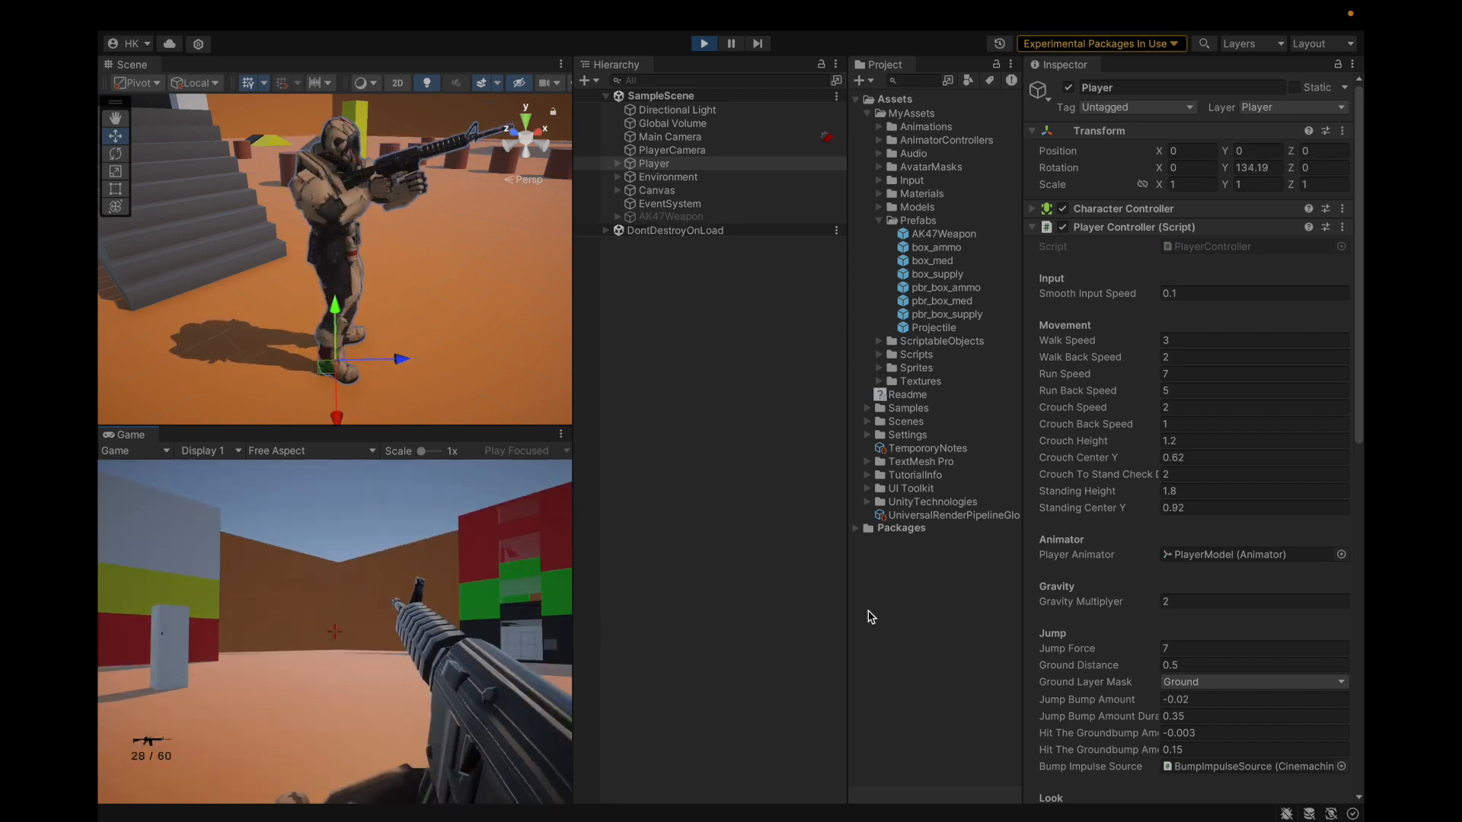
{"action": "key", "text": "r"}
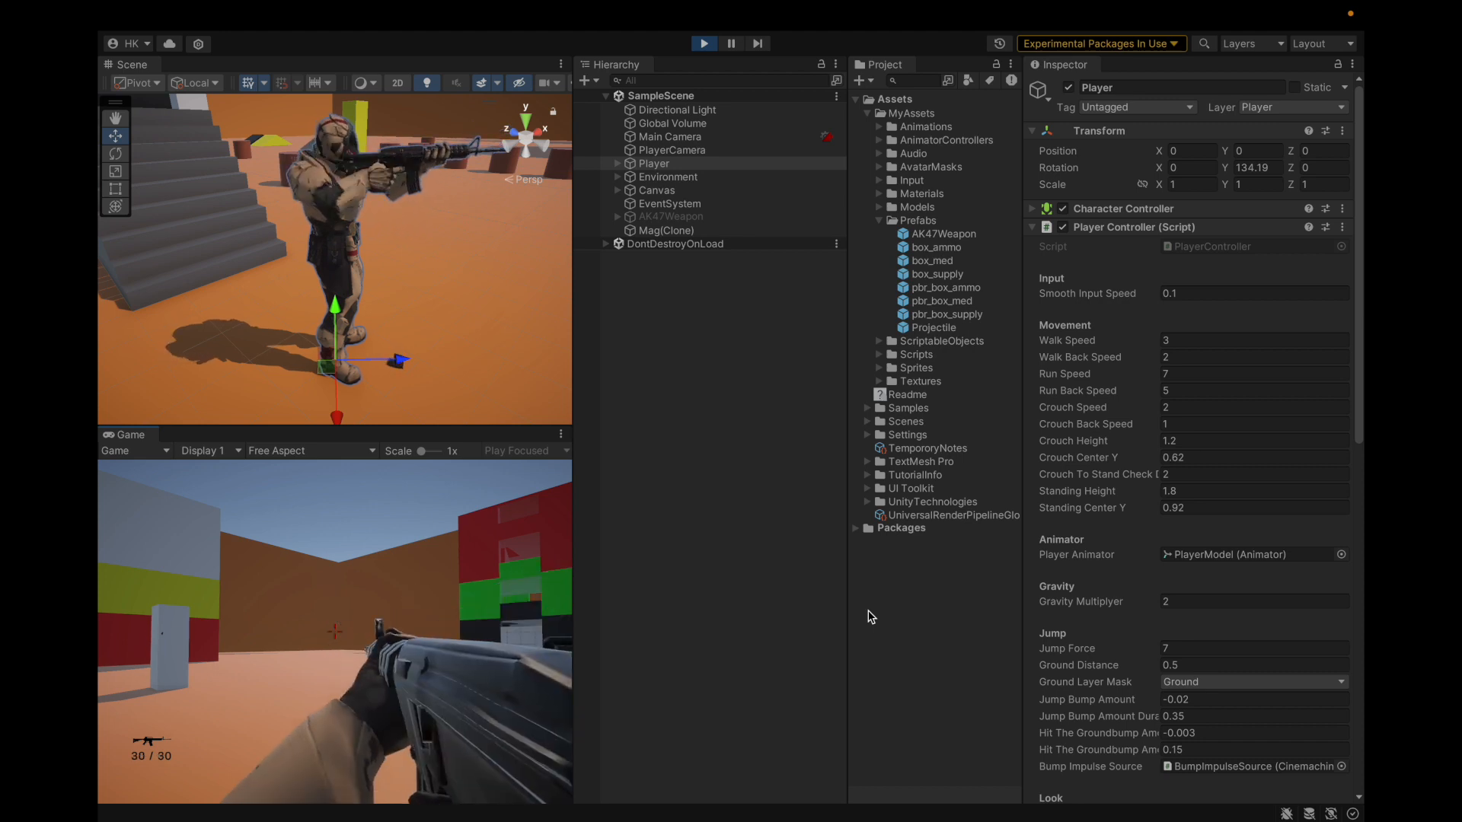
{"action": "left_click", "coordinate": [871, 617]}
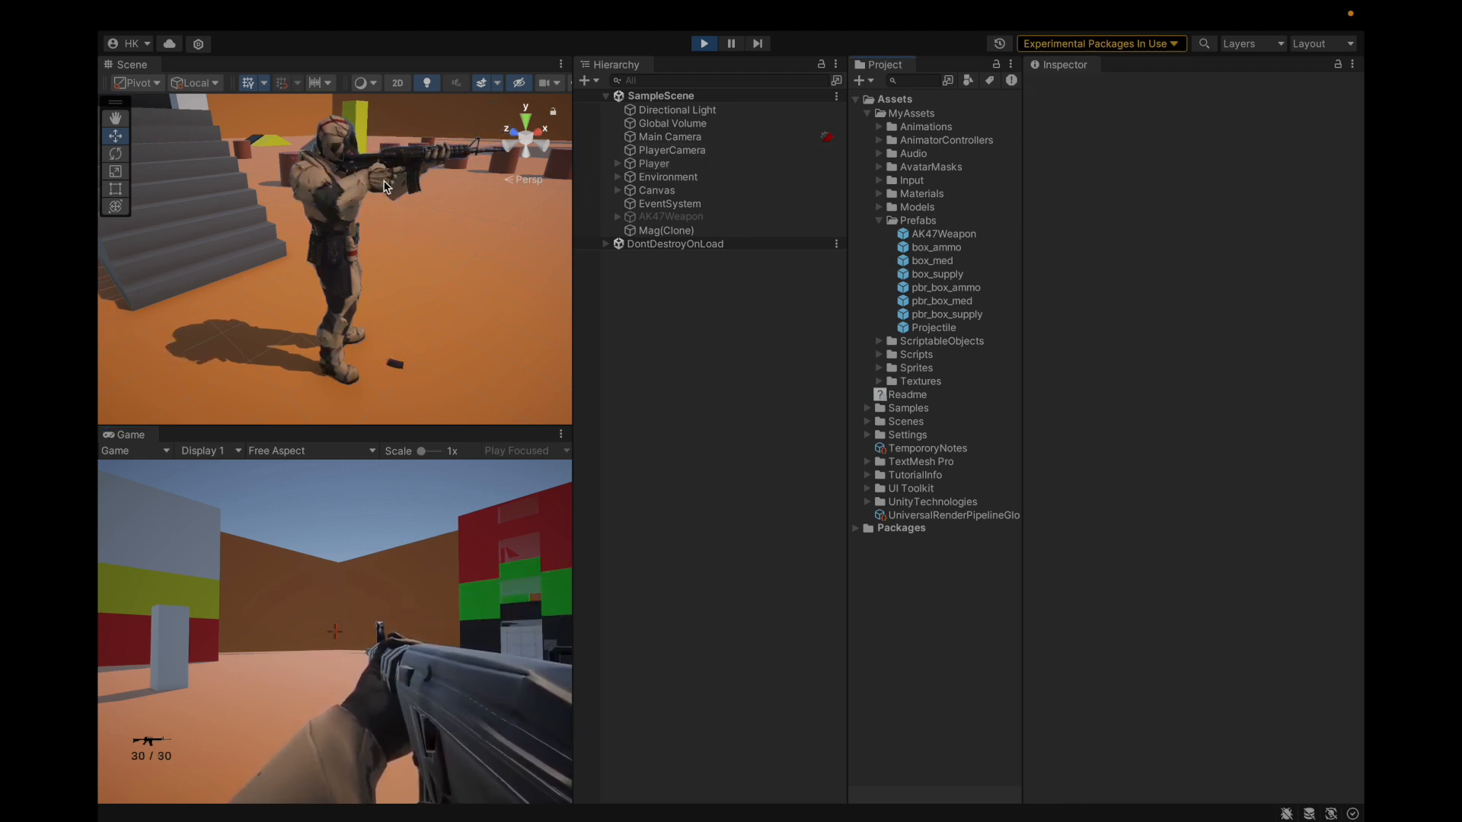
Step: Fire, reload with R, keep firing toward the red and green wall, then stop play mode
{"action": "scroll", "coordinate": [393, 156], "scroll_direction": "up", "scroll_amount": 5}
{"action": "scroll", "coordinate": [392, 156], "scroll_direction": "down", "scroll_amount": 5}
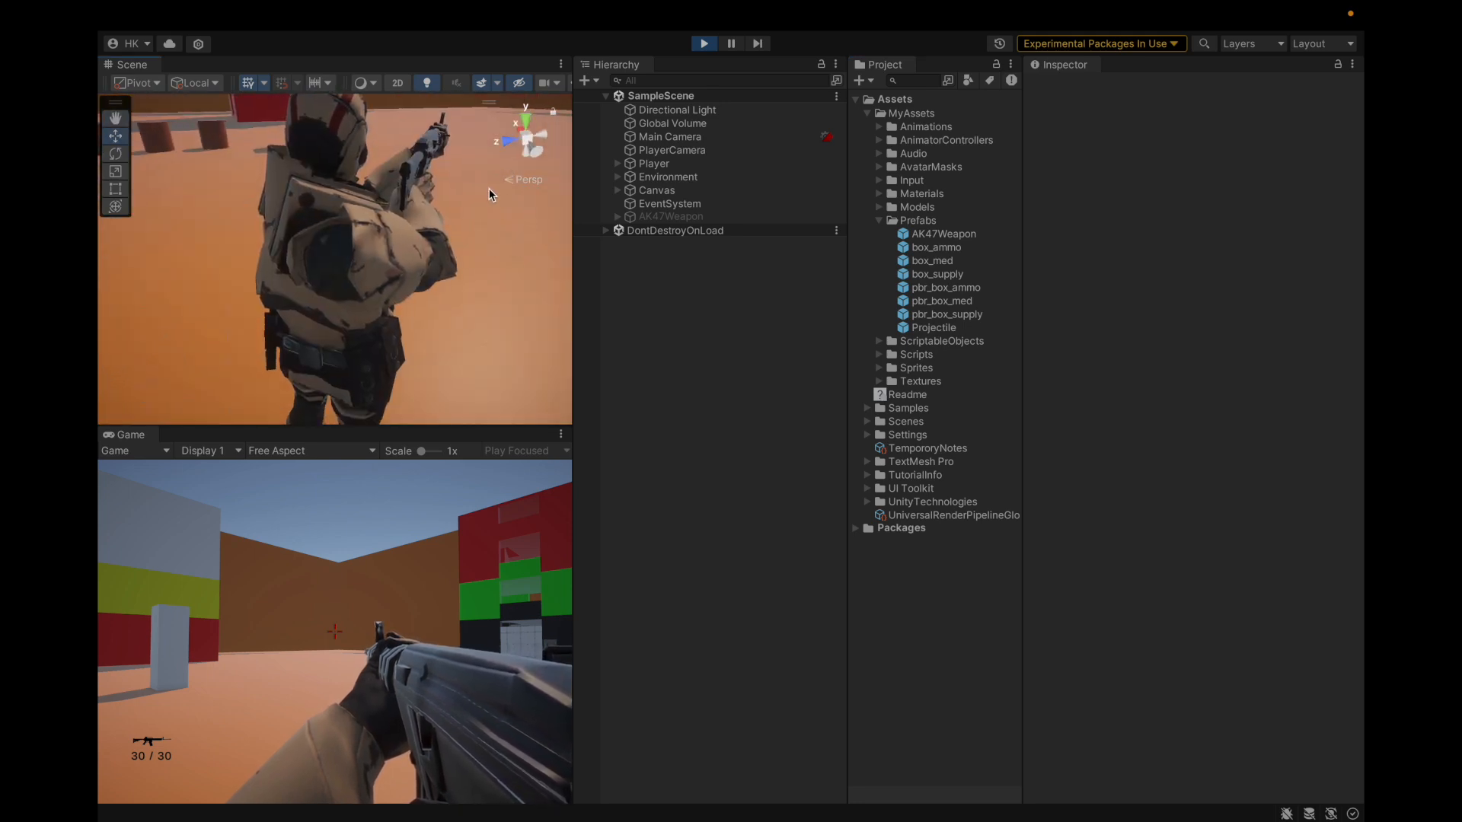
{"action": "scroll", "coordinate": [378, 199], "scroll_direction": "down", "scroll_amount": 5}
{"action": "scroll", "coordinate": [377, 198], "scroll_direction": "up", "scroll_amount": 8}
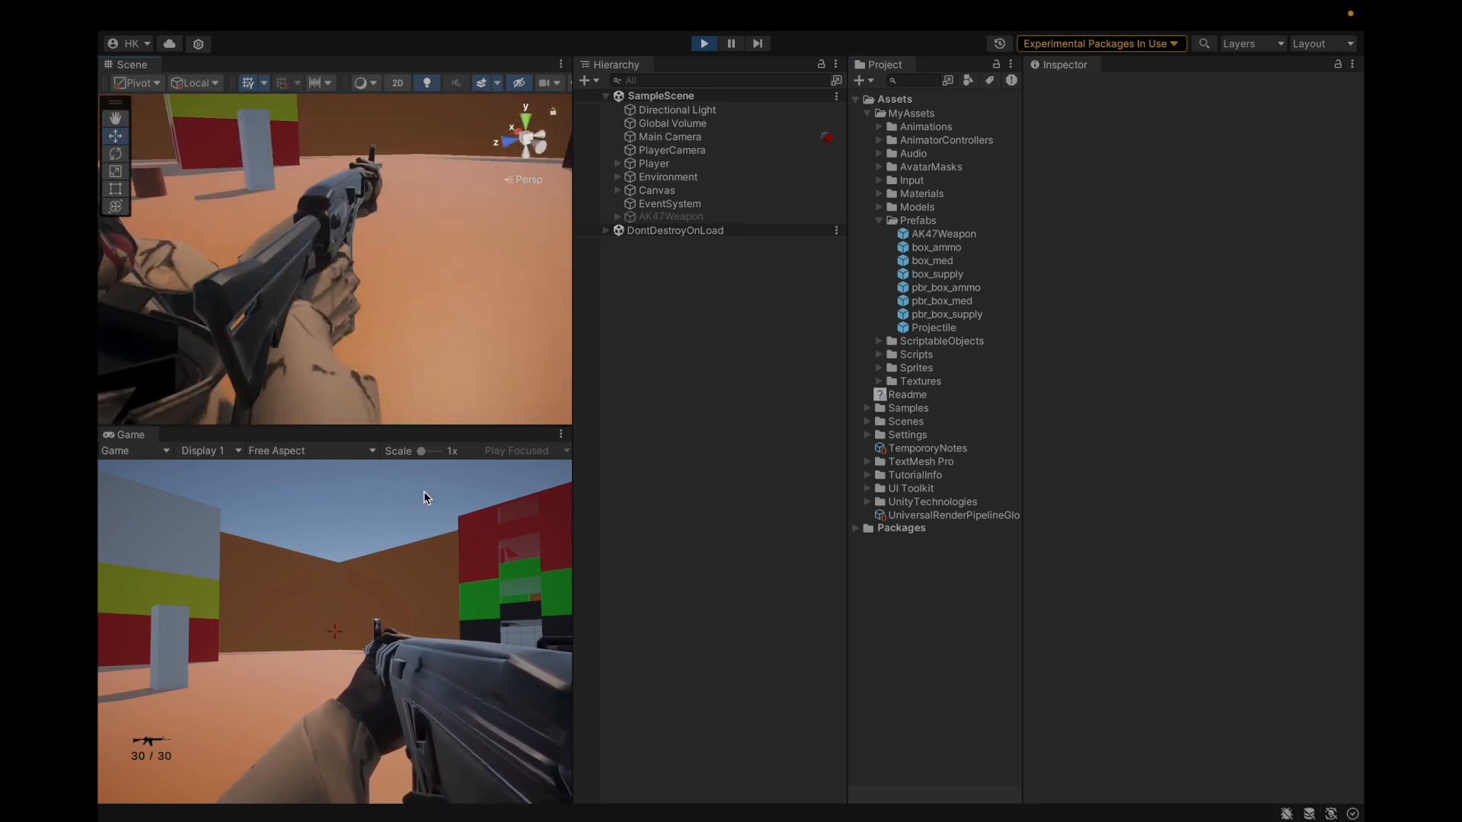
{"action": "left_click", "coordinate": [423, 491]}
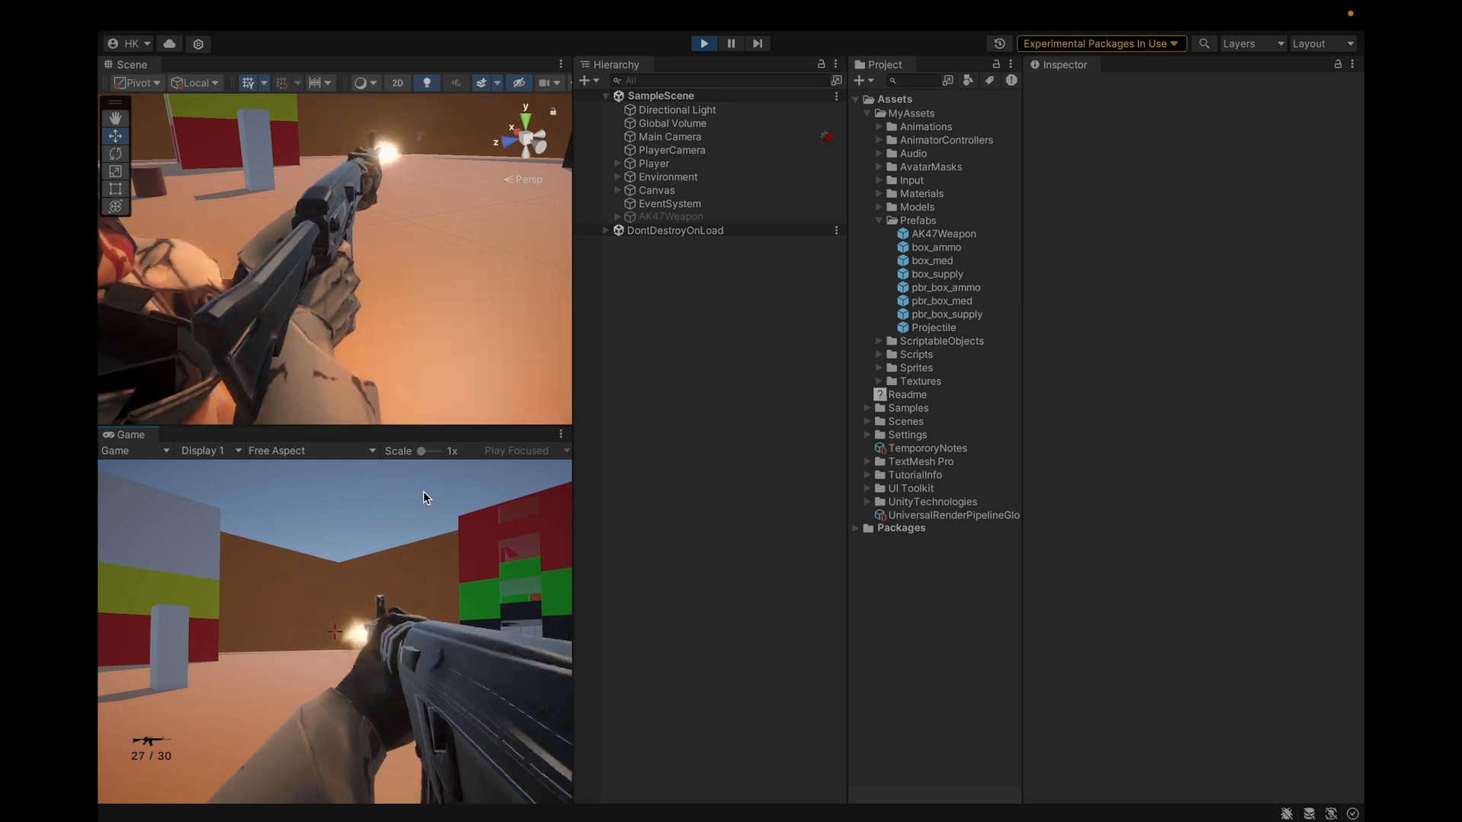
{"action": "key", "text": "r"}
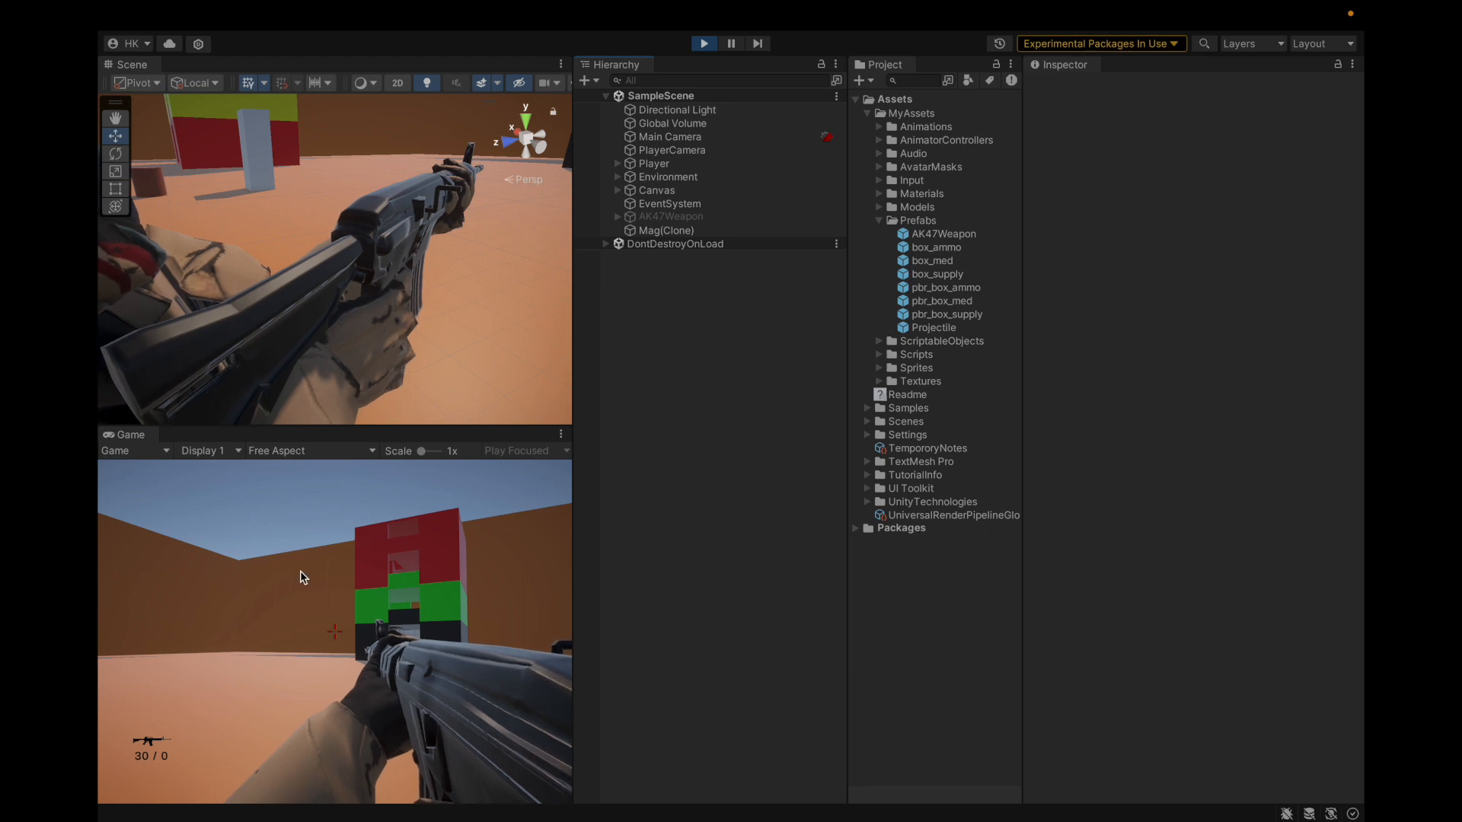
{"action": "left_click", "coordinate": [212, 587]}
{"action": "left_click", "coordinate": [452, 542]}
{"action": "left_click", "coordinate": [449, 541]}
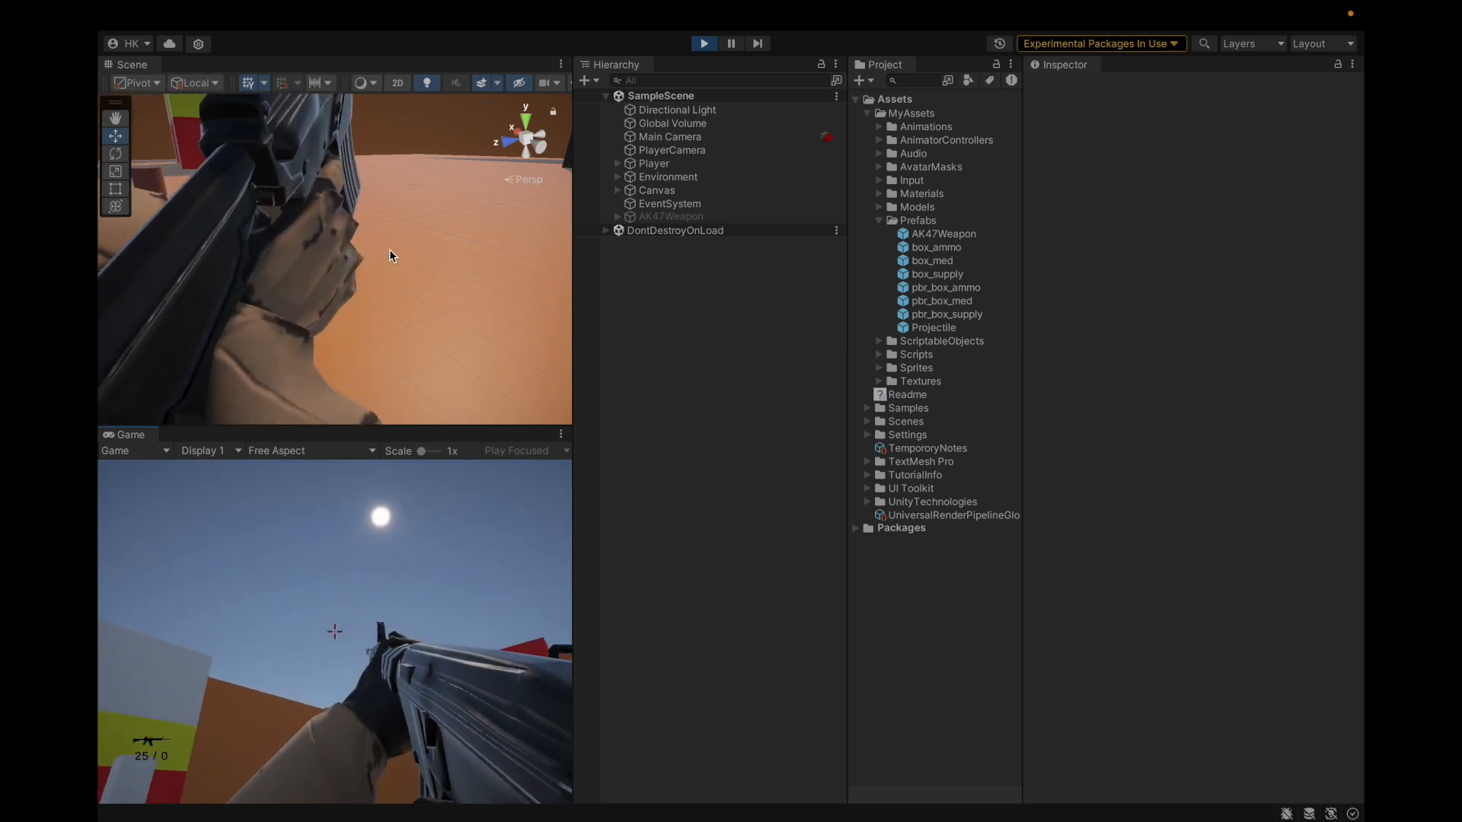
{"action": "left_click_drag", "start_coordinate": [432, 793], "coordinate": [458, 637]}
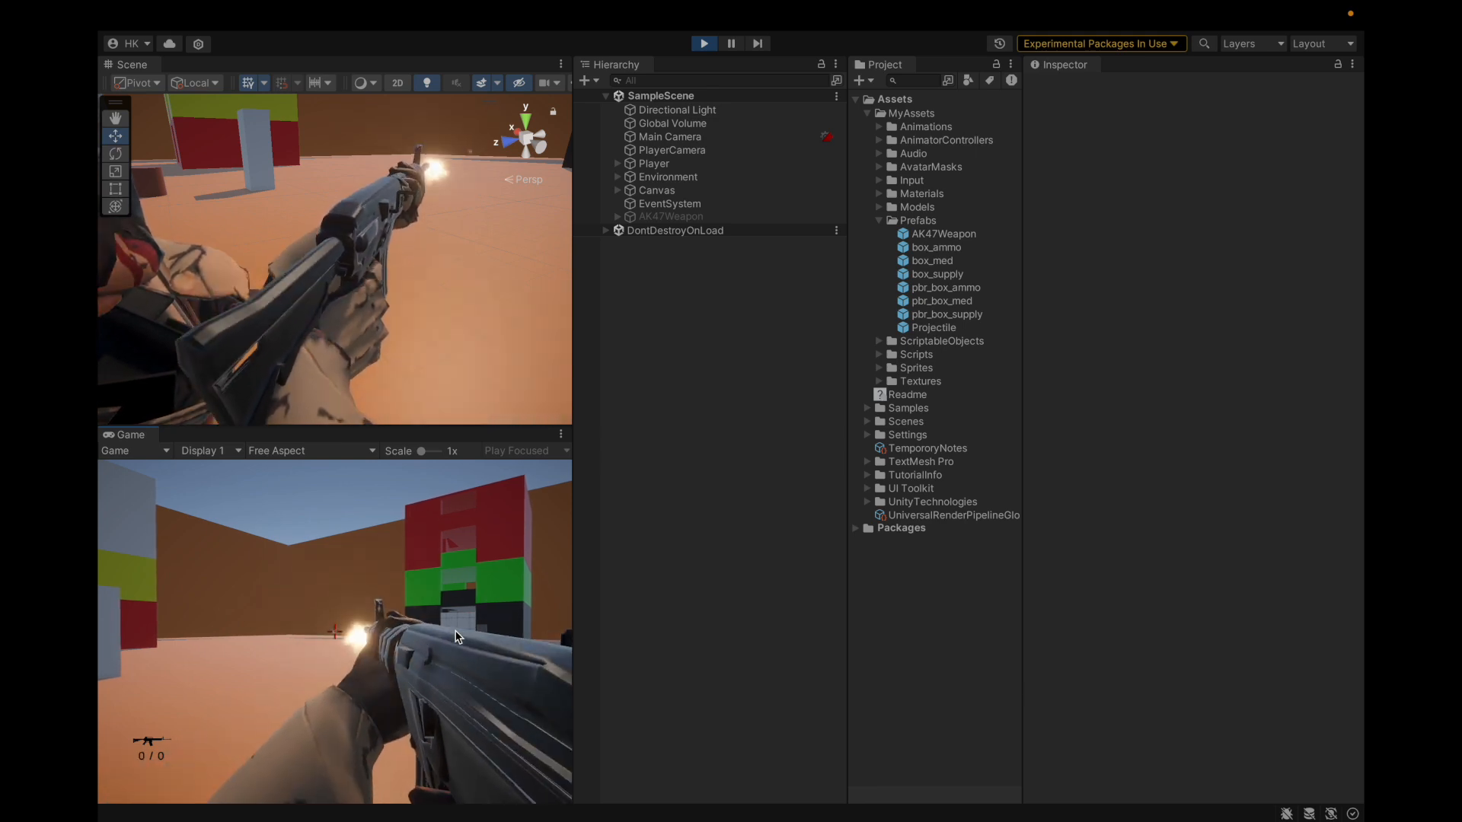
{"action": "left_click", "coordinate": [705, 45]}
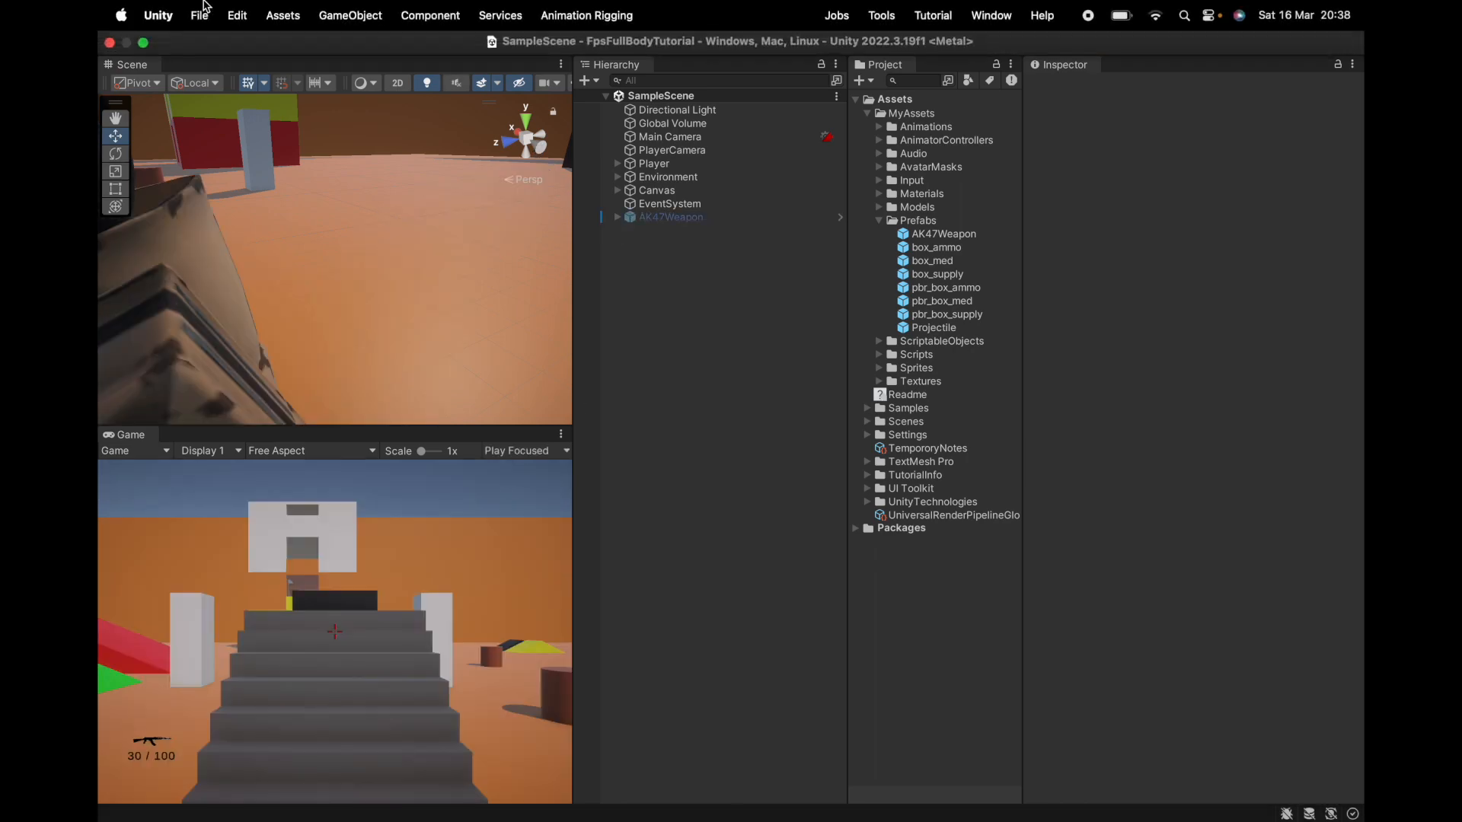
Step: Expand MyAssets > Models > Guns and select the SteyrAUG folder
{"action": "left_click", "coordinate": [199, 15]}
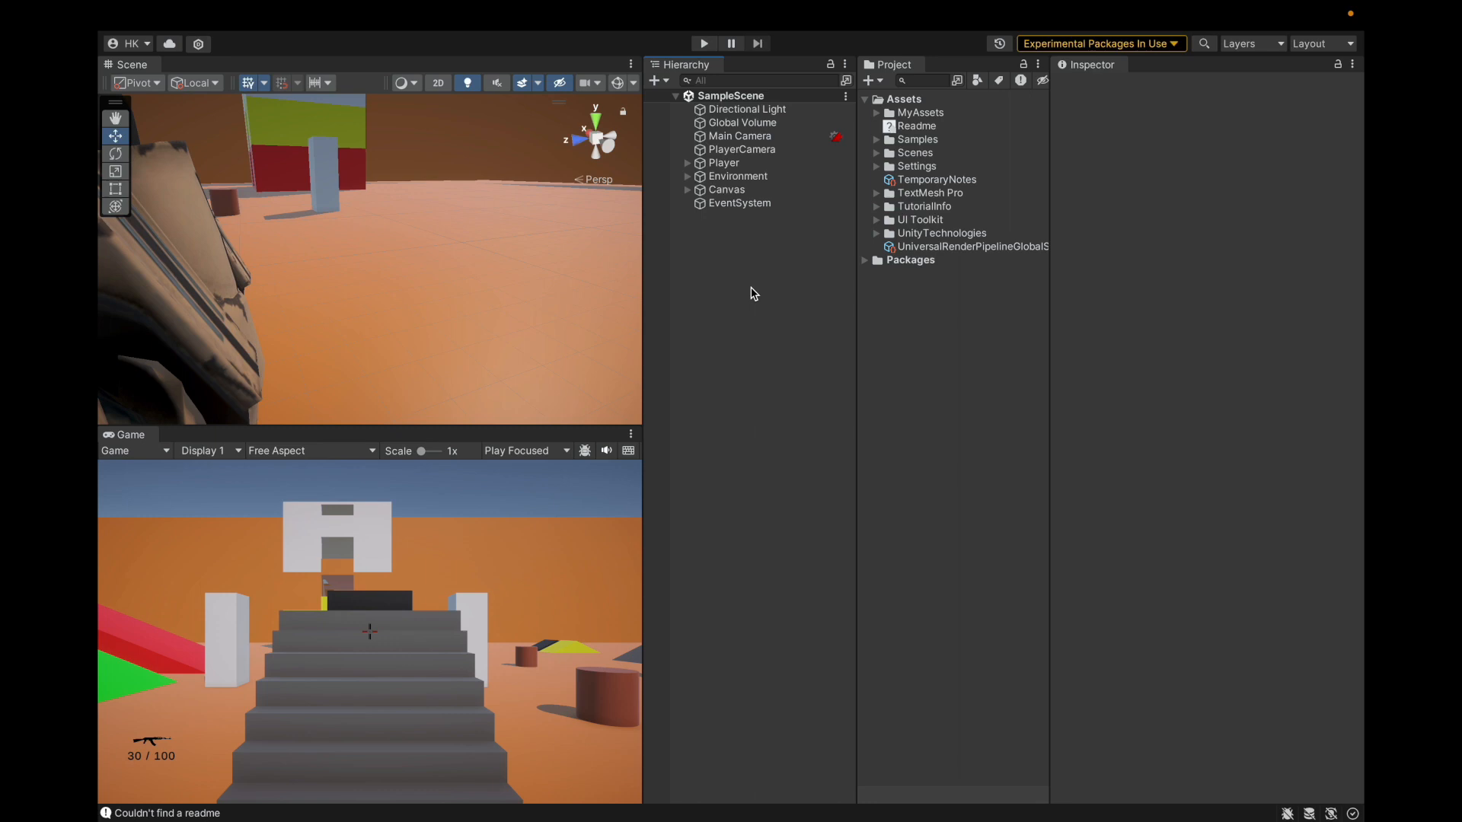
{"action": "left_click", "coordinate": [876, 112]}
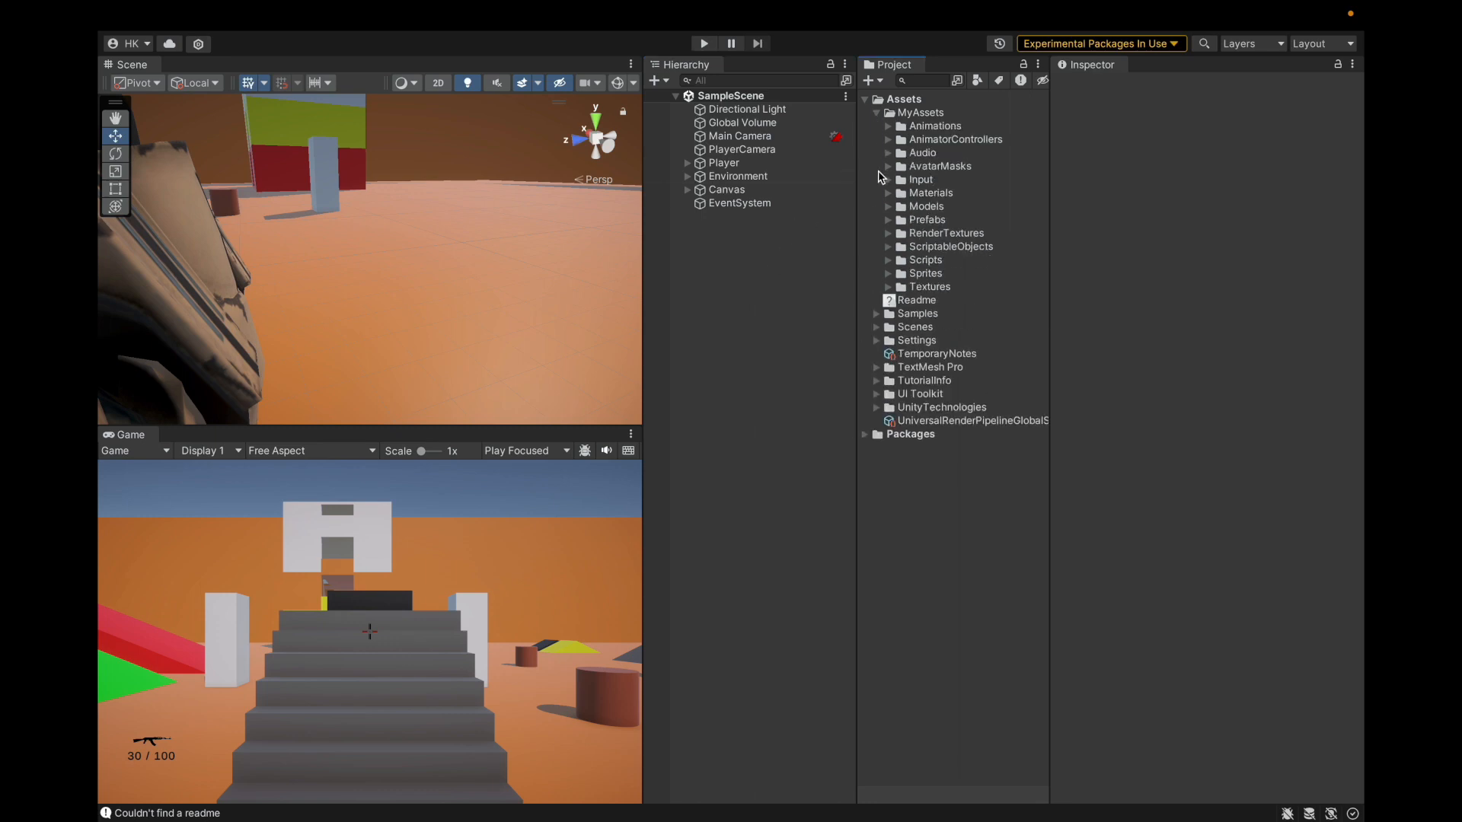
{"action": "left_click", "coordinate": [889, 207]}
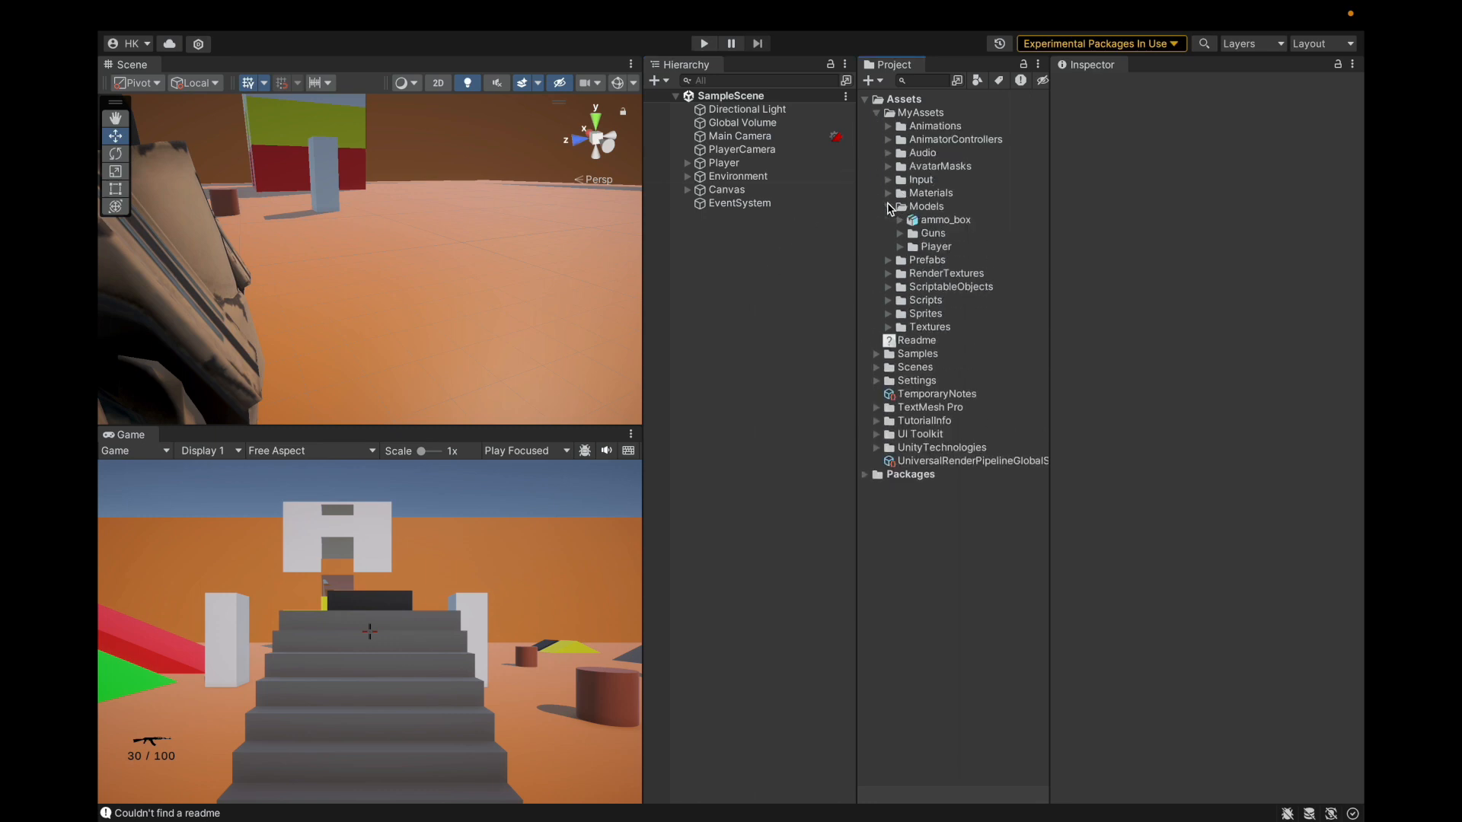
{"action": "left_click", "coordinate": [899, 233]}
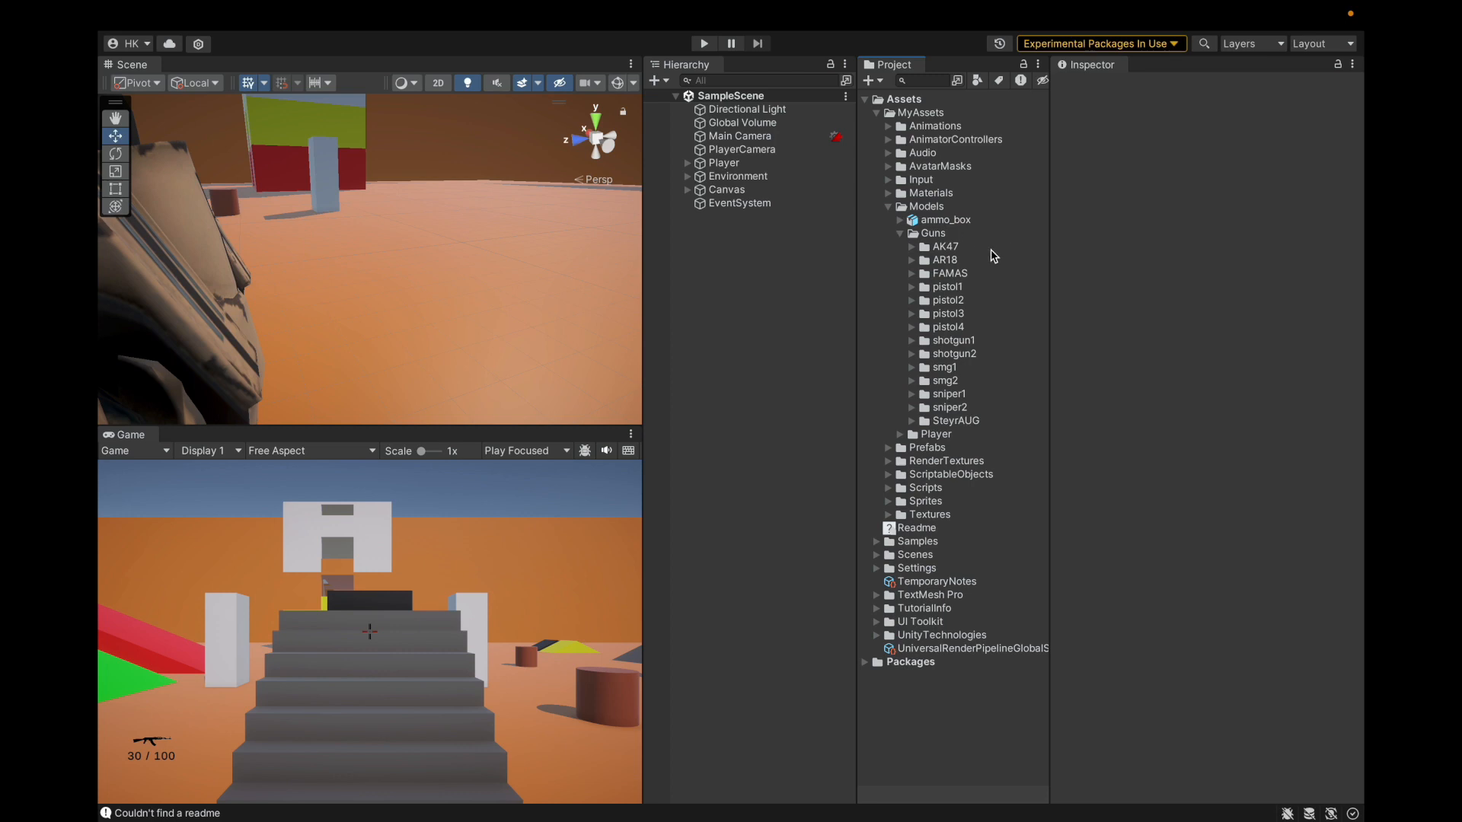
{"action": "left_click", "coordinate": [963, 422]}
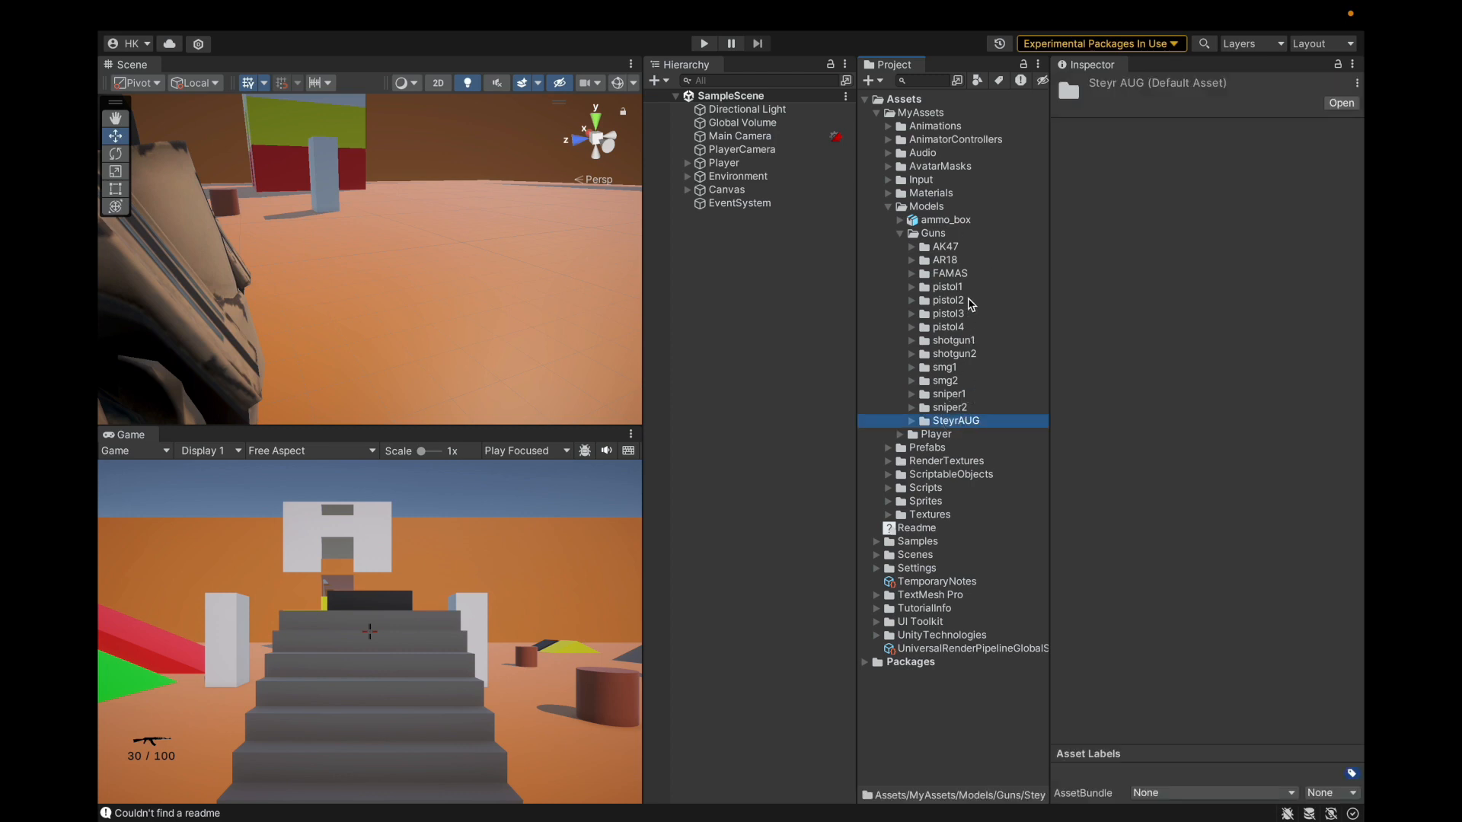
{"action": "left_click", "coordinate": [969, 248], "text": "super"}
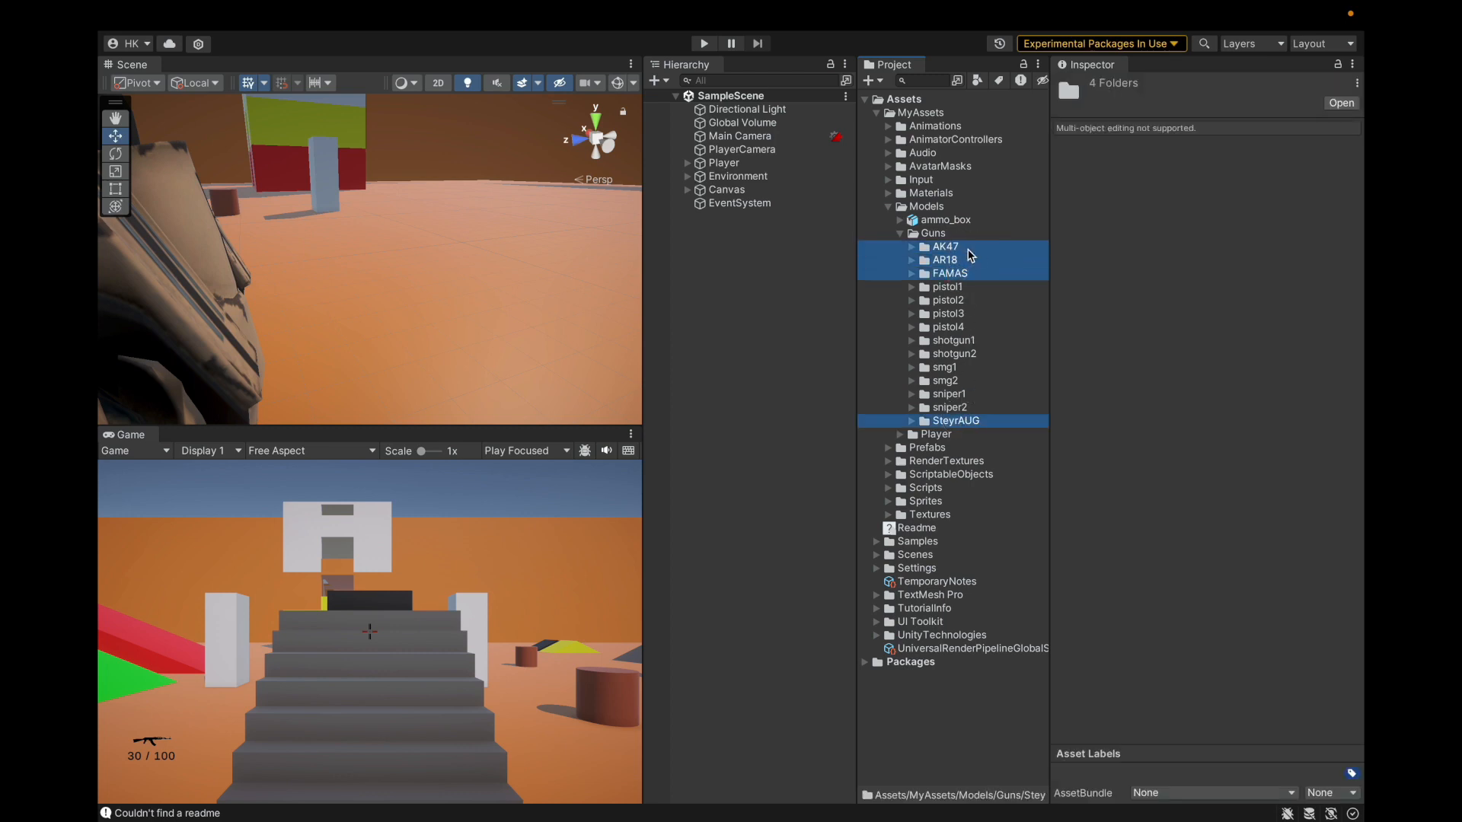
{"action": "left_click", "coordinate": [985, 422]}
Step: Inspect the SteyrAUGMag, SteyrAUGBody and SteyrAUGReloadPullPin meshes in the preview
{"action": "key", "text": "Right"}
{"action": "key", "text": "Down"}
{"action": "key", "text": "Up"}
{"action": "key", "text": "Left"}
{"action": "key", "text": "Right"}
{"action": "key", "text": "Down"}
{"action": "key", "text": "Down"}
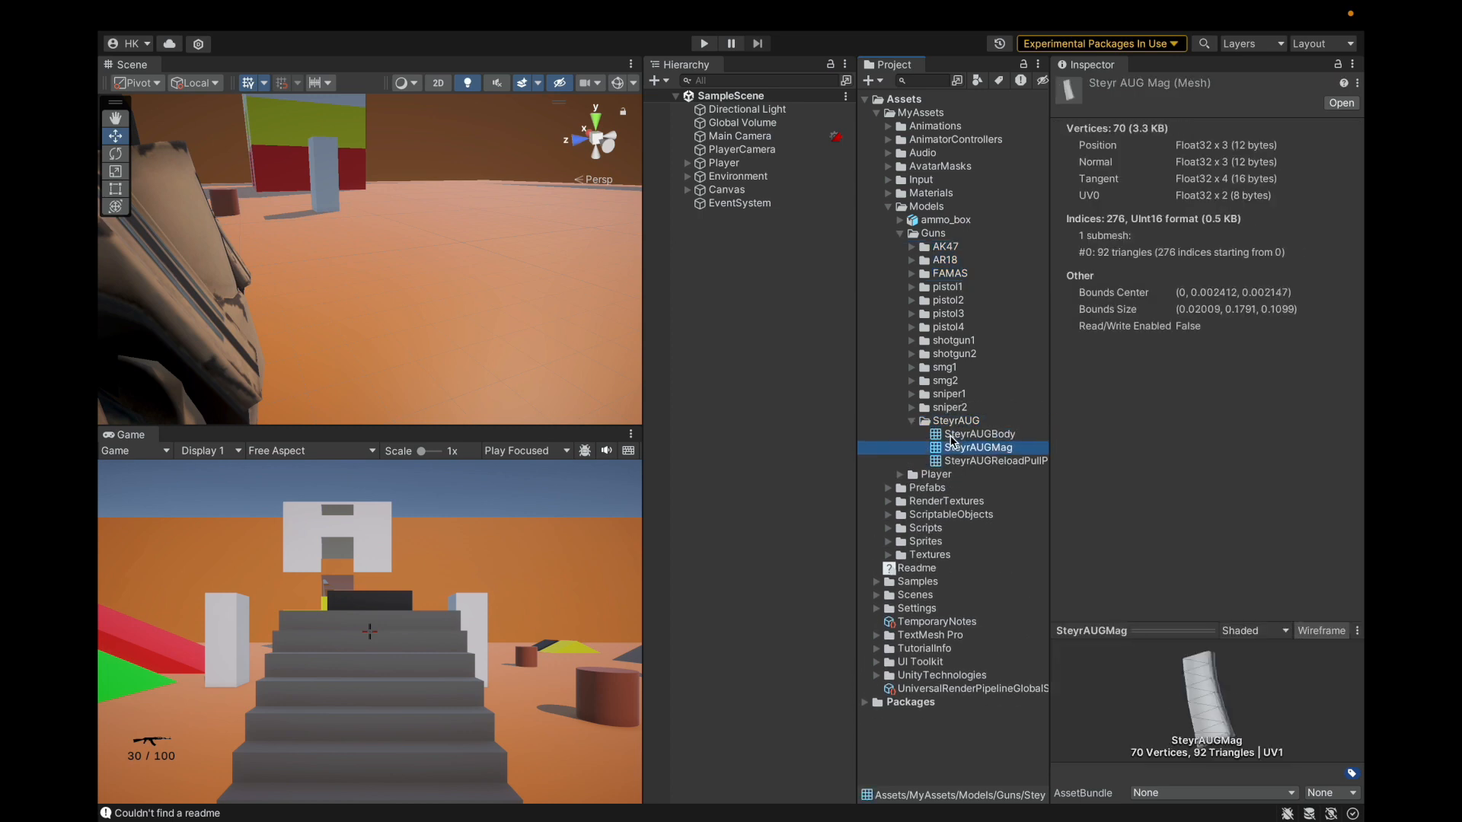
{"action": "key", "text": "Up"}
{"action": "key", "text": "Up"}
{"action": "key", "text": "Down"}
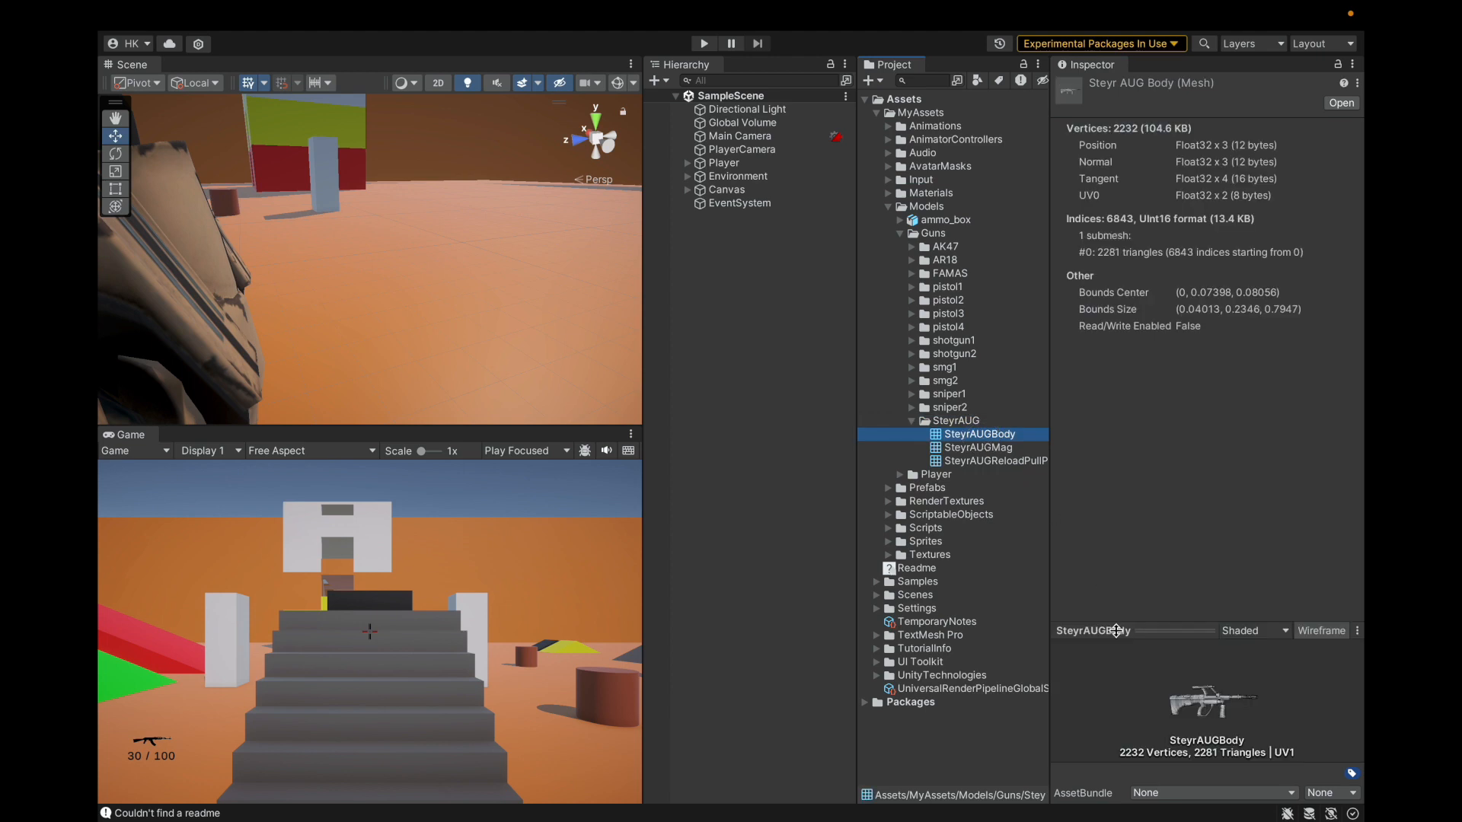
{"action": "left_click", "coordinate": [999, 462]}
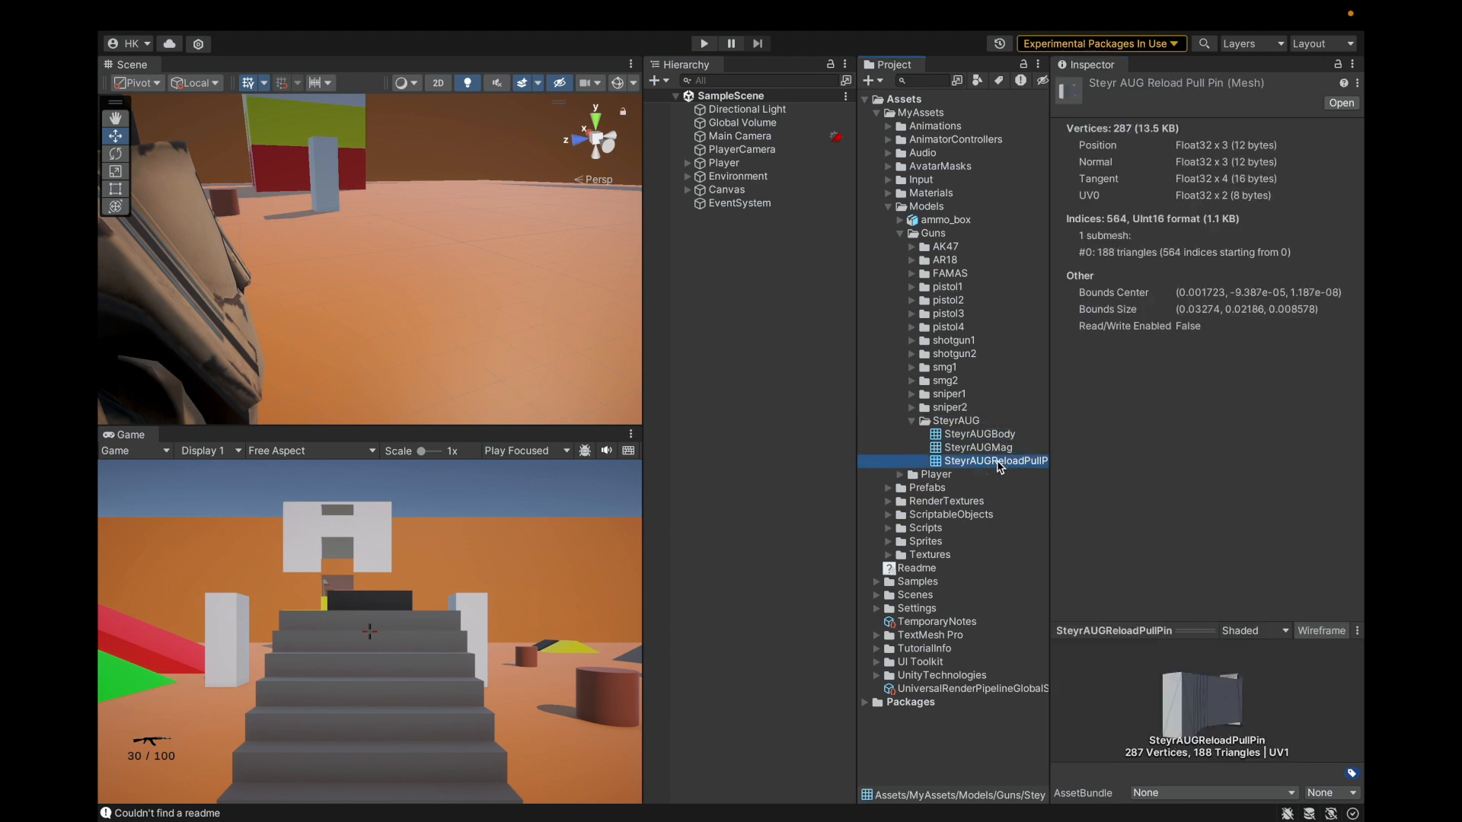
{"action": "left_click_drag", "start_coordinate": [1120, 688], "coordinate": [1235, 687]}
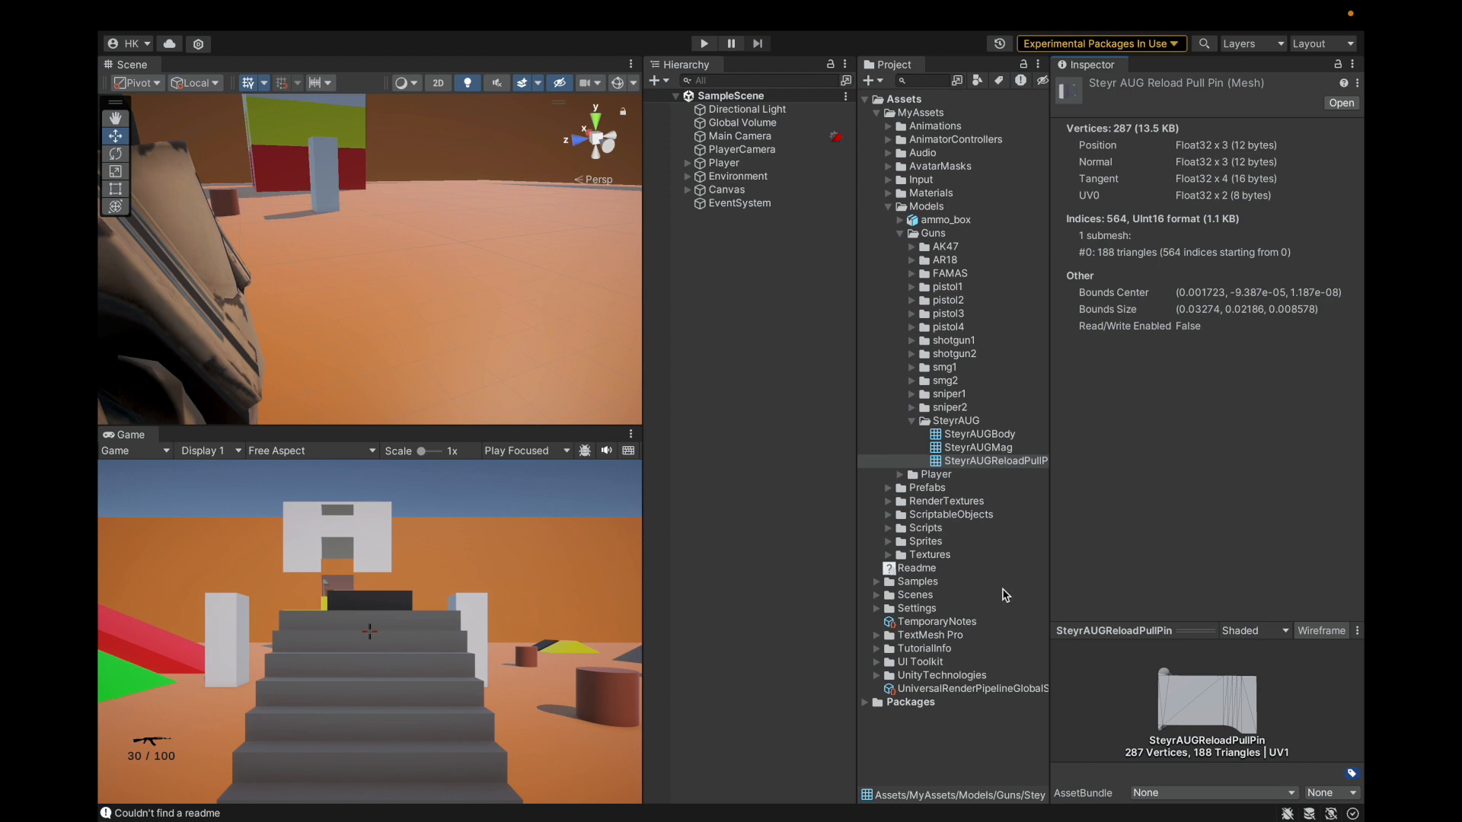
Step: Open the FAMAS folder and rotate the FamasBody mesh preview
{"action": "key", "text": "Left"}
{"action": "key", "text": "Left"}
{"action": "key", "text": "Left"}
{"action": "key", "text": "Left"}
{"action": "key", "text": "Right"}
{"action": "left_click", "coordinate": [965, 275]}
{"action": "key", "text": "Right"}
{"action": "key", "text": "Down"}
{"action": "key", "text": "Down"}
{"action": "key", "text": "Down"}
{"action": "key", "text": "Up"}
{"action": "key", "text": "Up"}
{"action": "key", "text": "Up"}
{"action": "key", "text": "Down"}
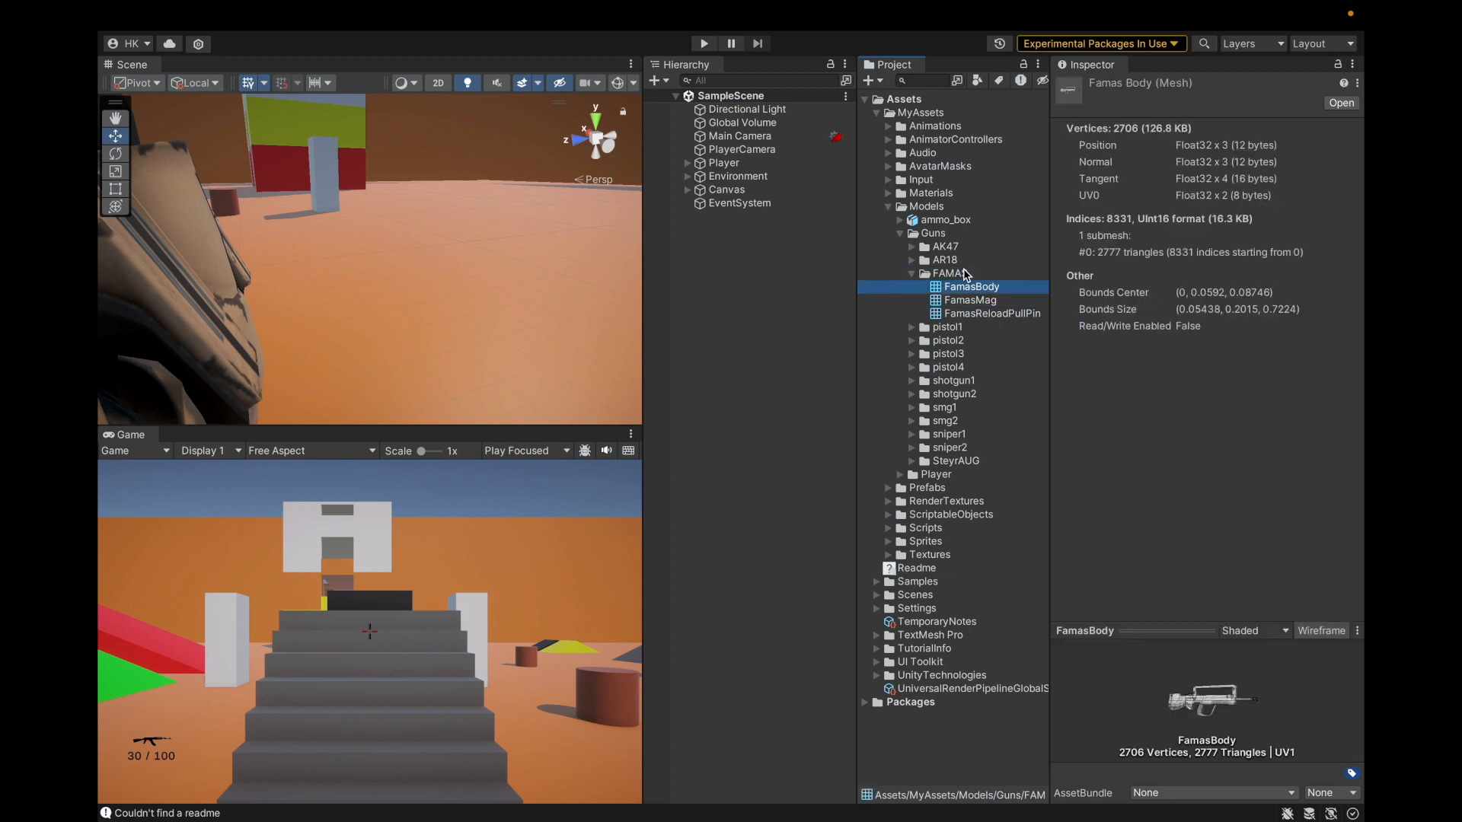
{"action": "left_click_drag", "start_coordinate": [1184, 735], "coordinate": [1239, 735]}
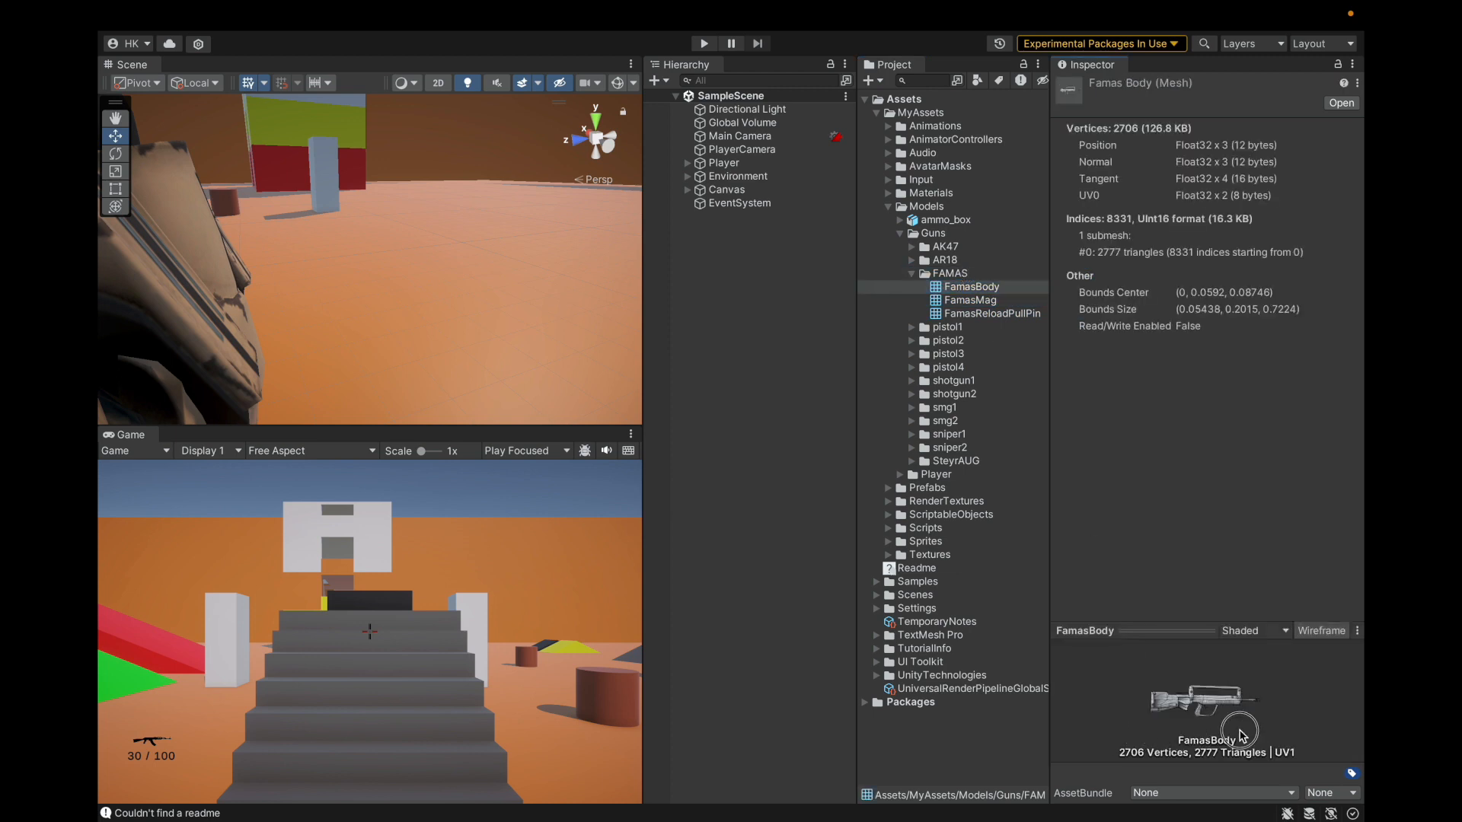
Step: Collapse the gun folders and select ScriptableObjects > SteyrAUGWeaponSO
{"action": "left_click", "coordinate": [974, 272]}
{"action": "key", "text": "Left"}
{"action": "key", "text": "Left"}
{"action": "key", "text": "Left"}
{"action": "key", "text": "Up"}
{"action": "key", "text": "Left"}
{"action": "key", "text": "Left"}
{"action": "key", "text": "Down"}
{"action": "key", "text": "Down"}
{"action": "key", "text": "Down"}
{"action": "key", "text": "Down"}
{"action": "key", "text": "Up"}
{"action": "key", "text": "Right"}
{"action": "key", "text": "Down"}
{"action": "key", "text": "Down"}
{"action": "key", "text": "Down"}
{"action": "key", "text": "Down"}
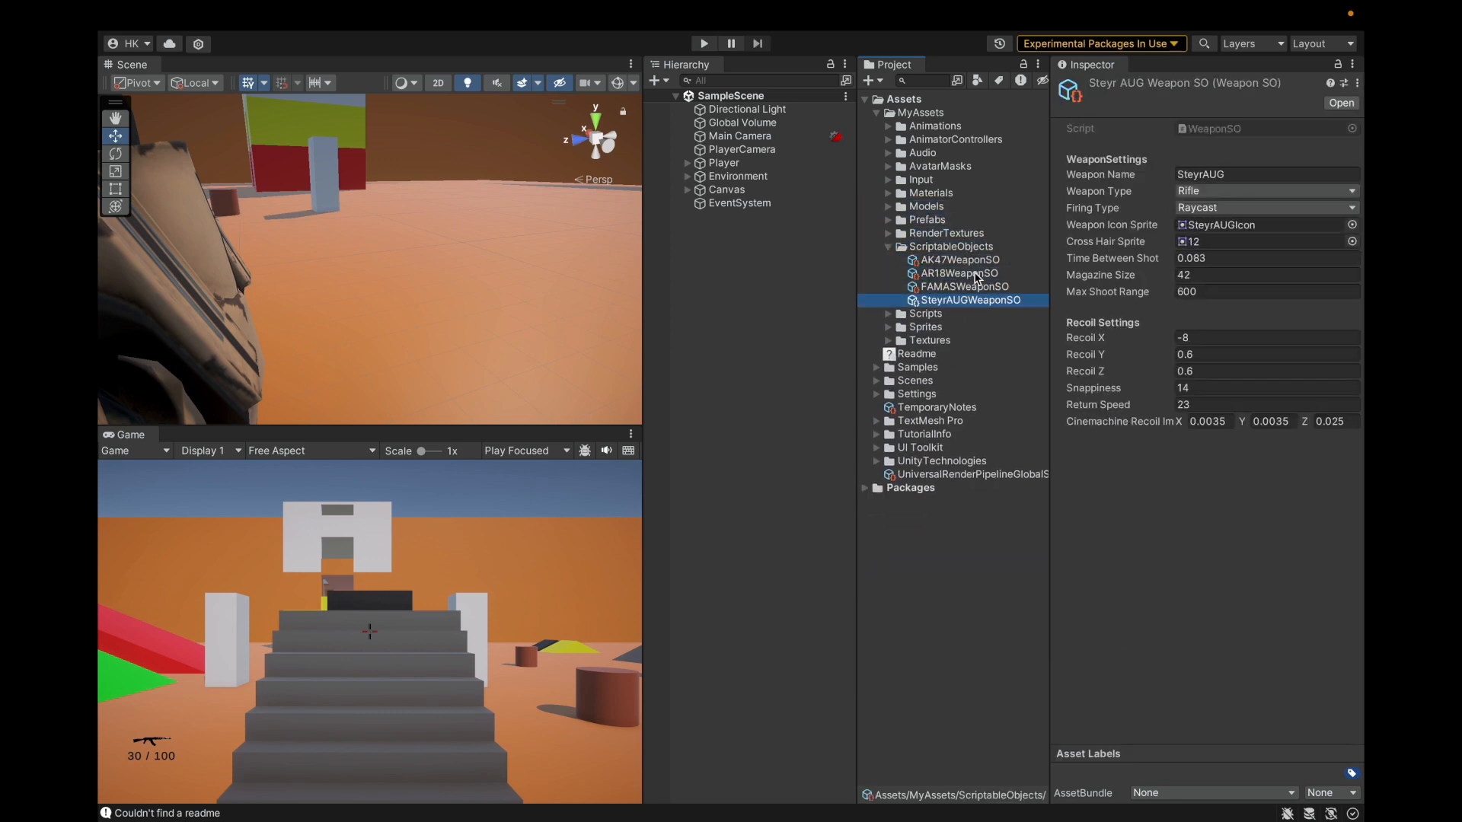
Step: Expand AnimatorControllers, view GateAnimatorController and the Weapons controllers folder
{"action": "left_click", "coordinate": [888, 246]}
{"action": "left_click", "coordinate": [899, 140]}
{"action": "left_click", "coordinate": [888, 140]}
{"action": "left_click", "coordinate": [930, 155]}
{"action": "key", "text": "Down"}
{"action": "key", "text": "Down"}
{"action": "key", "text": "Right"}
{"action": "key", "text": "Down"}
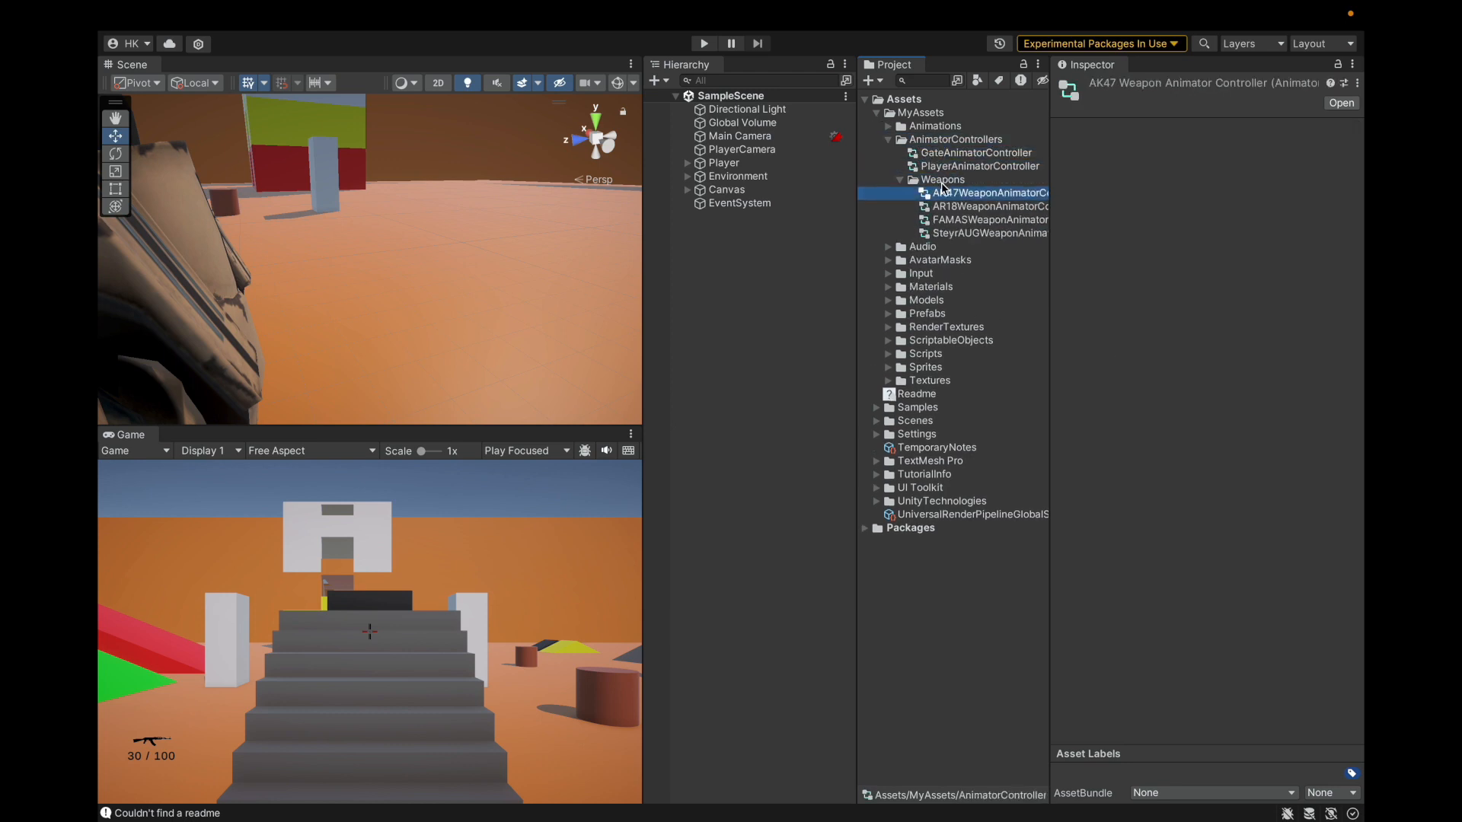
{"action": "key", "text": "Down"}
{"action": "key", "text": "Down"}
{"action": "key", "text": "Down"}
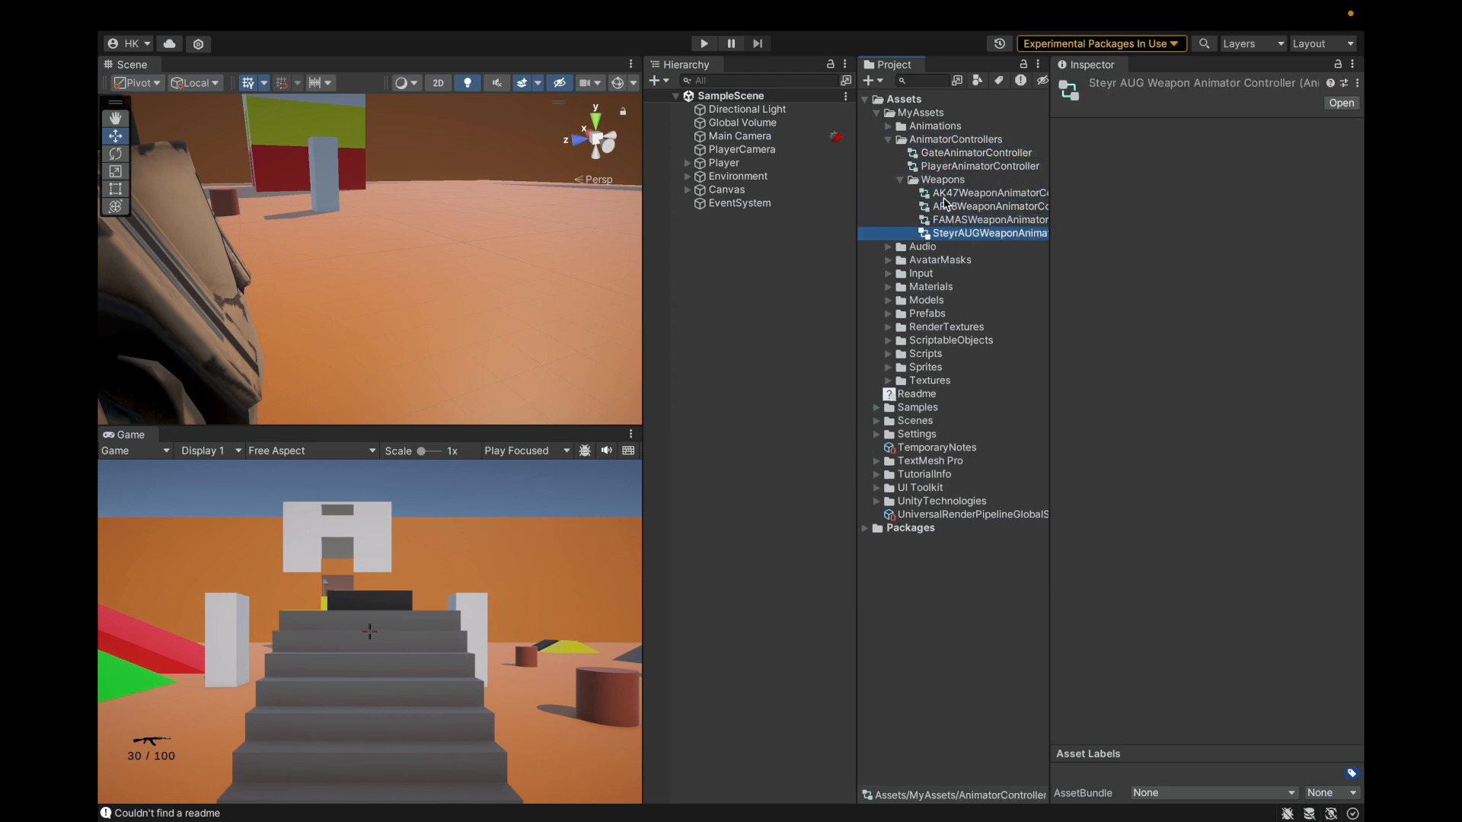
{"action": "key", "text": "Left"}
{"action": "key", "text": "Left"}
{"action": "key", "text": "Left"}
{"action": "key", "text": "Left"}
Step: Expand Animations > Weapon and browse the AR18 and FAMAS animation folders
{"action": "key", "text": "Up"}
{"action": "key", "text": "Right"}
{"action": "key", "text": "Down"}
{"action": "key", "text": "Down"}
{"action": "key", "text": "Down"}
{"action": "key", "text": "Down"}
{"action": "key", "text": "Right"}
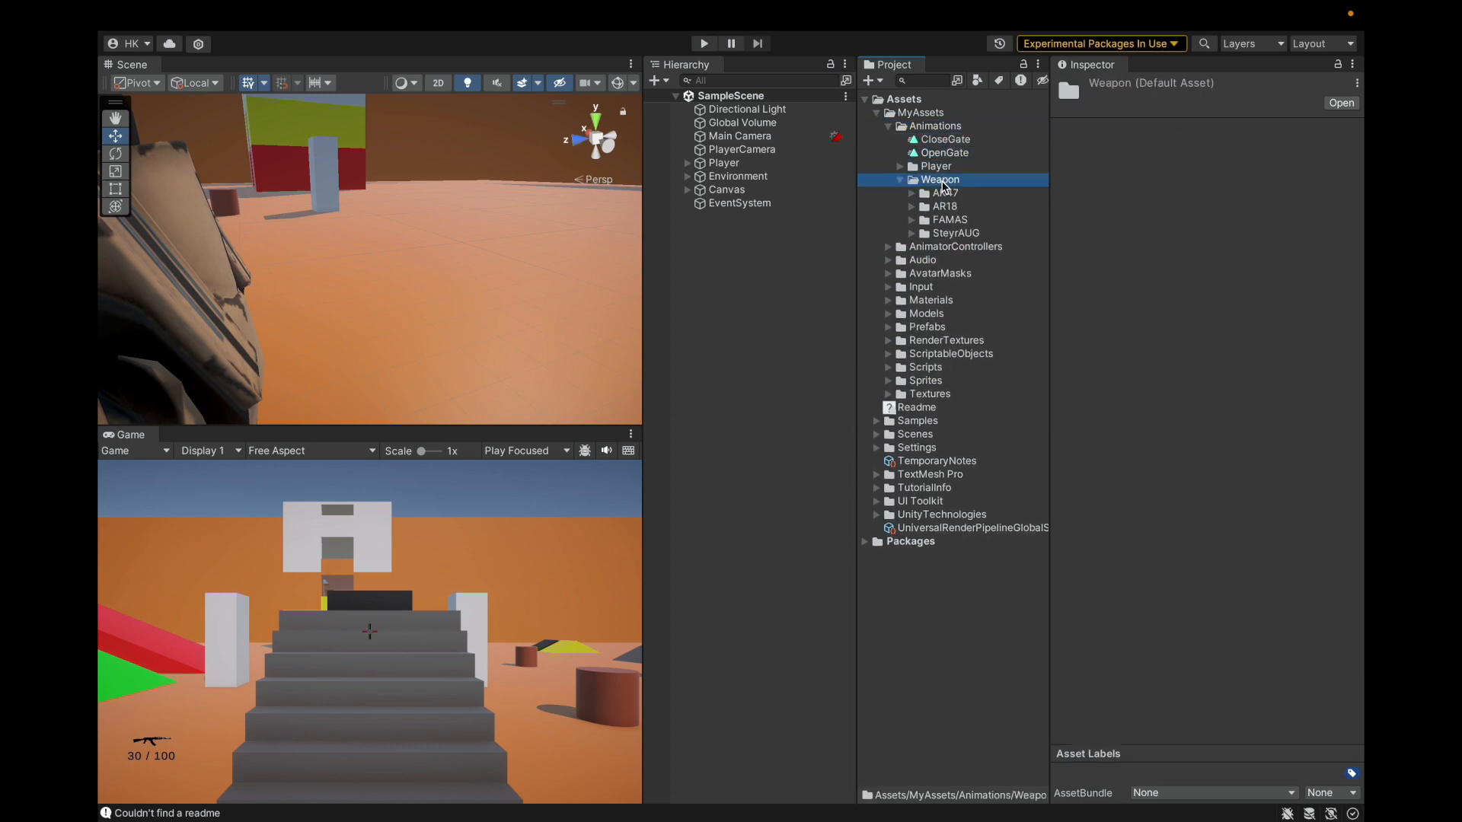
{"action": "key", "text": "Down"}
{"action": "key", "text": "Down"}
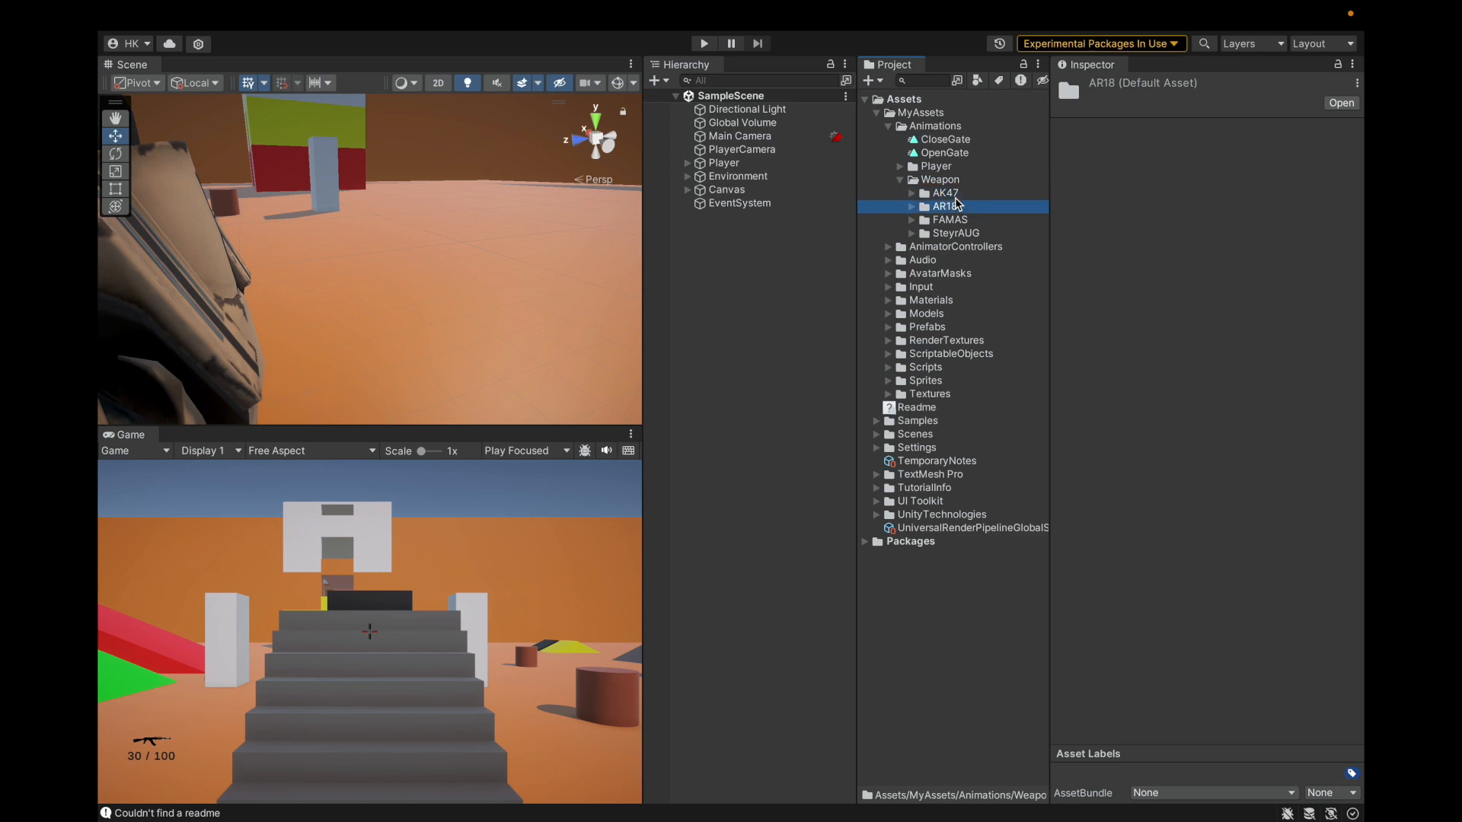
{"action": "key", "text": "Right"}
{"action": "key", "text": "Left"}
{"action": "key", "text": "Down"}
{"action": "key", "text": "Right"}
{"action": "key", "text": "Left"}
{"action": "key", "text": "Down"}
Step: View the SteyrAUG Idle and Reload clips, then collapse the Animations folders
{"action": "key", "text": "Right"}
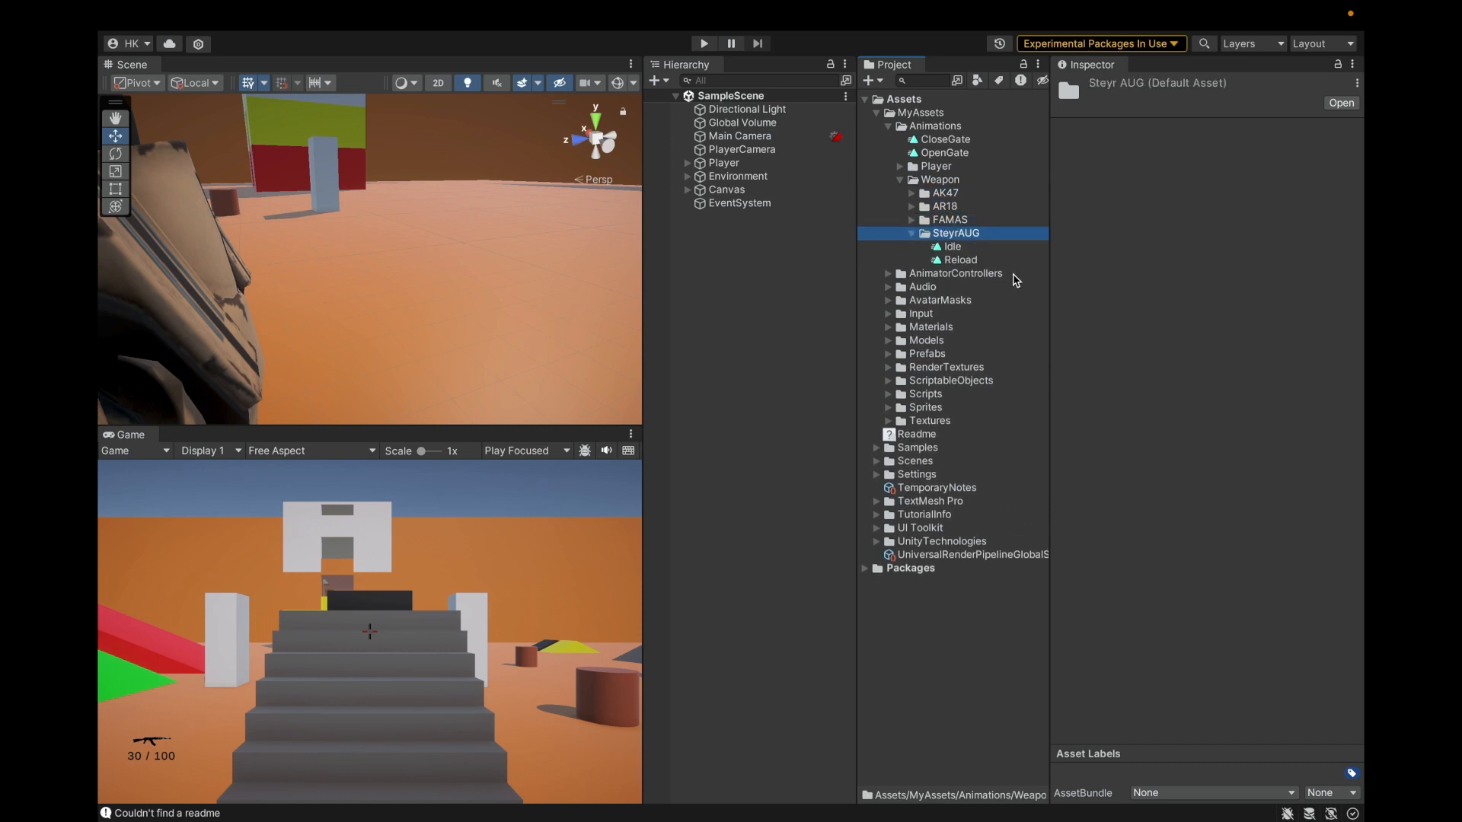
{"action": "key", "text": "Left"}
{"action": "key", "text": "Up"}
{"action": "key", "text": "Up"}
{"action": "key", "text": "Up"}
{"action": "key", "text": "Up"}
{"action": "key", "text": "Left"}
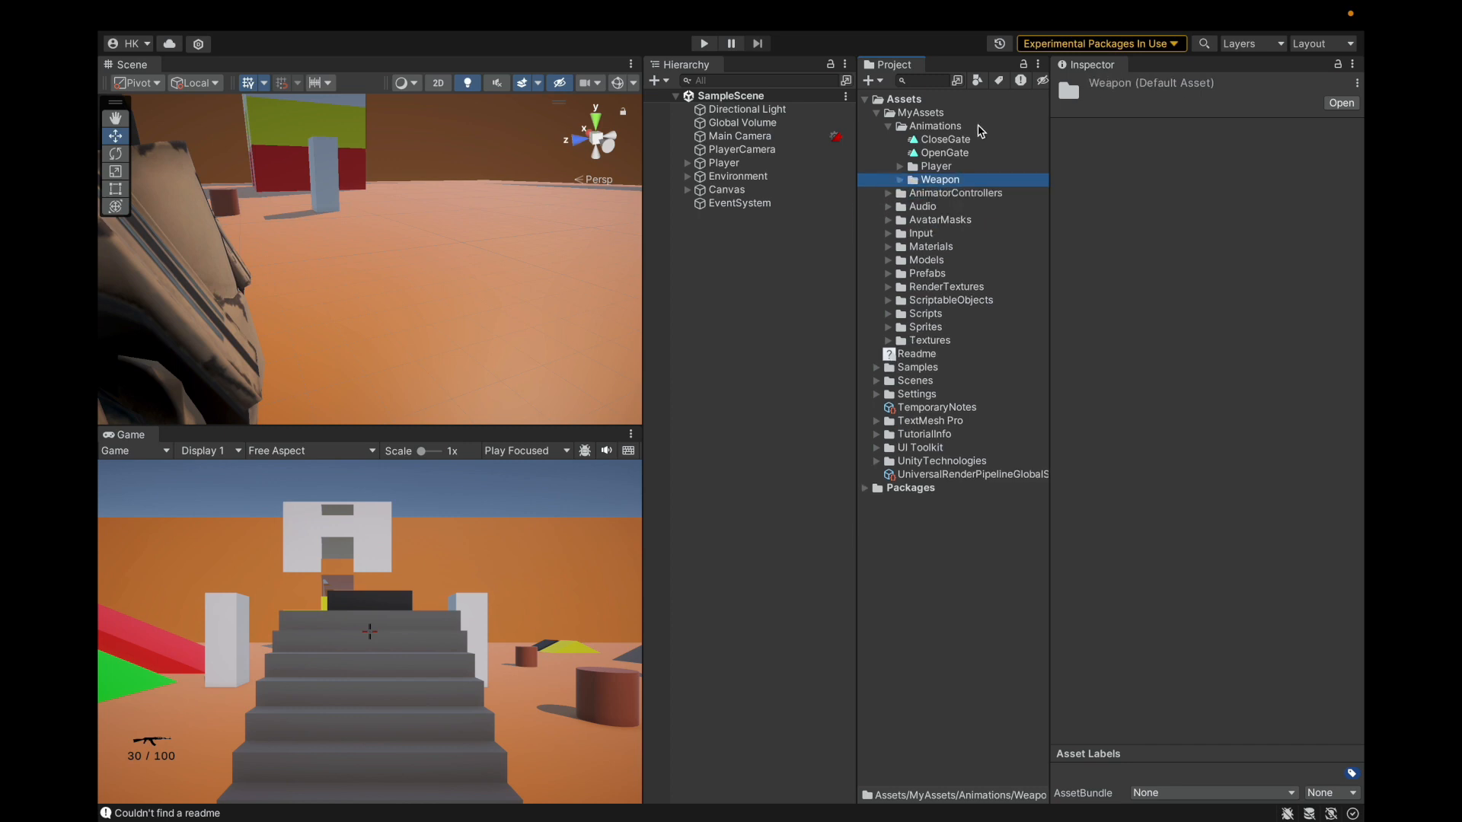
{"action": "key", "text": "Left"}
{"action": "key", "text": "Left"}
Step: Save the project with File > Save Project
{"action": "left_click", "coordinate": [199, 15]}
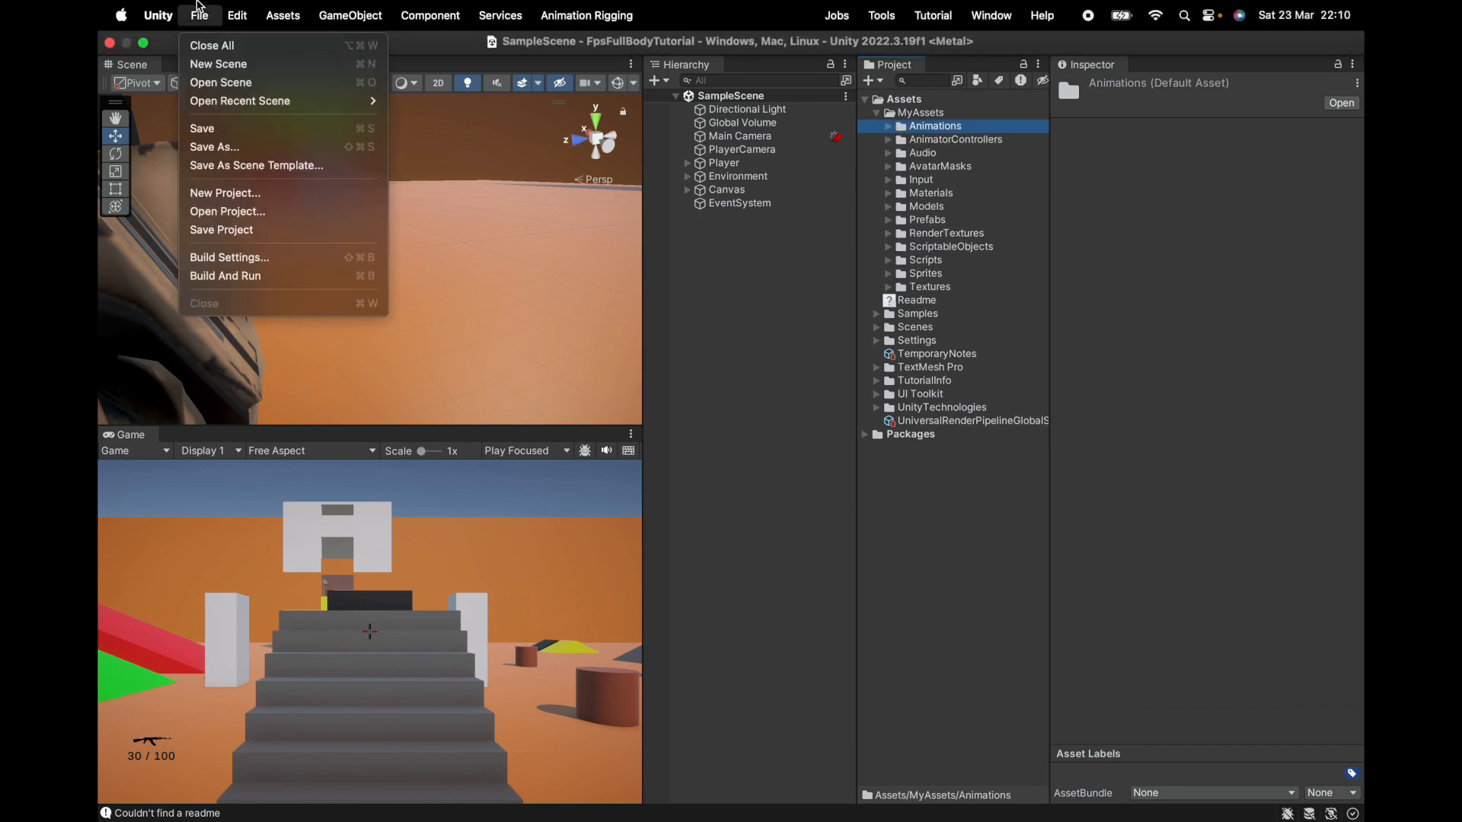
{"action": "left_click", "coordinate": [221, 229]}
{"action": "key", "text": "Right"}
{"action": "key", "text": "Left"}
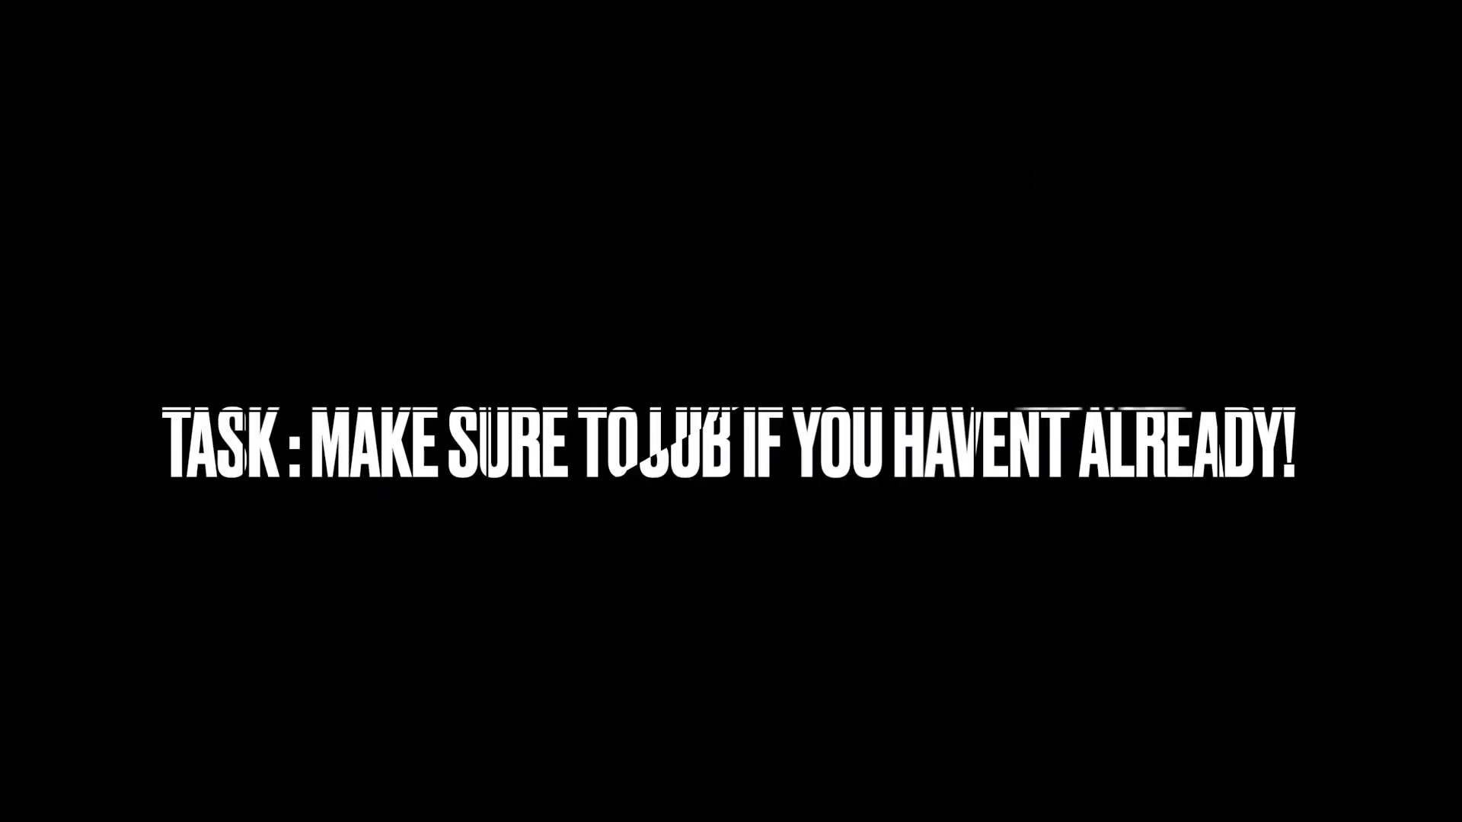